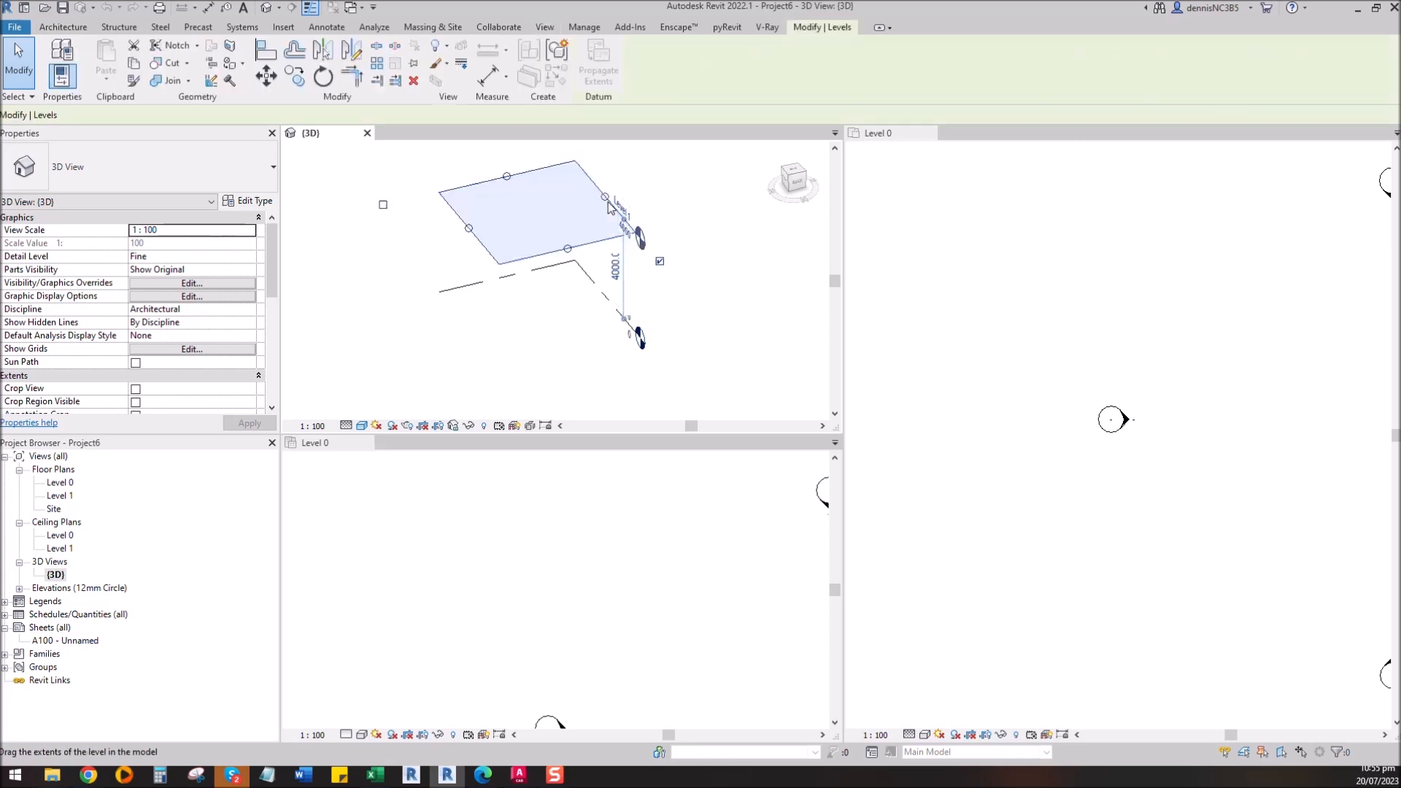
Step: Hide the whole Levels category in the 3D view
mouse_move(759, 329)
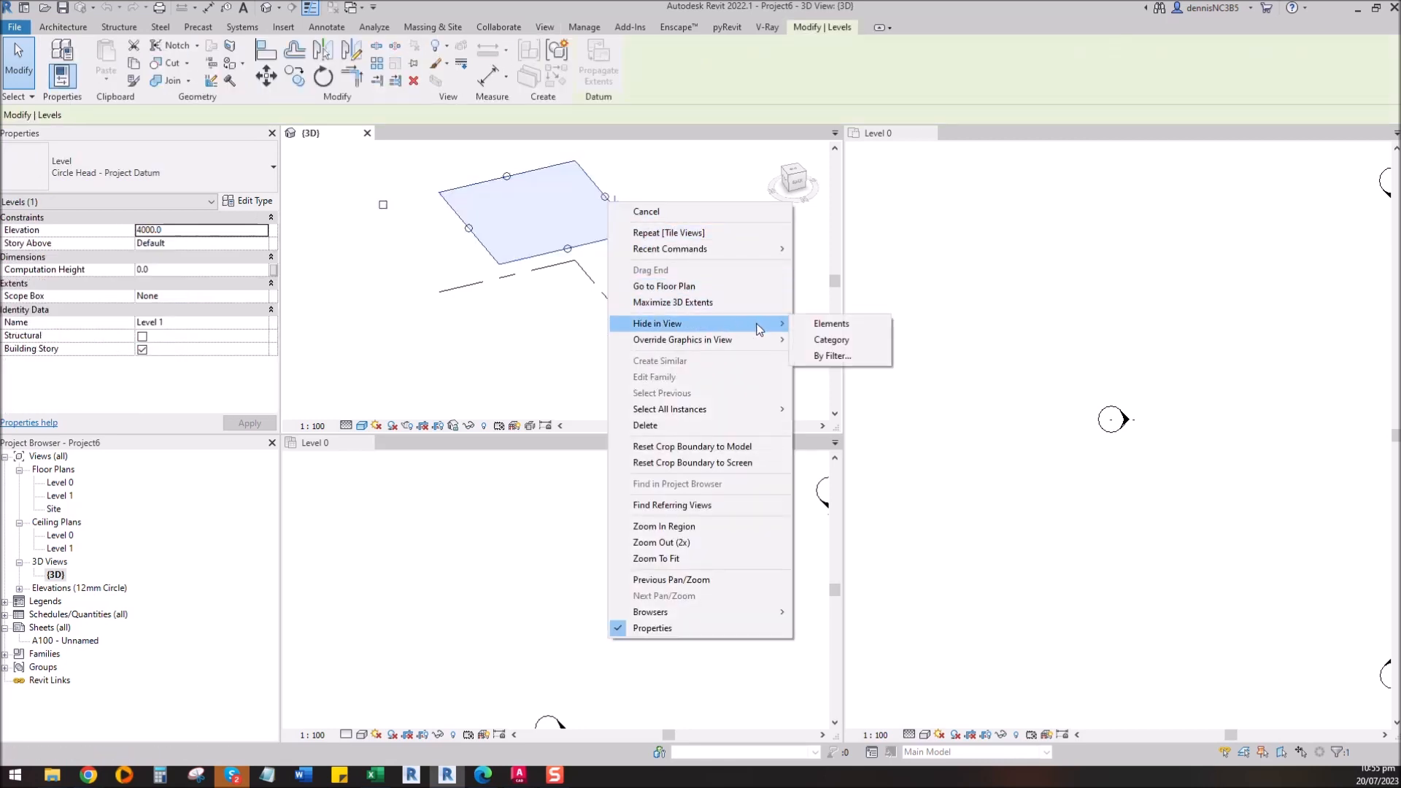
click(830, 340)
click(1003, 474)
Step: Start an architectural wall in the Level 0 floor plan using the Basic Wall type Wall-Ret_300Con
click(550, 527)
scroll(550, 527, down, 2)
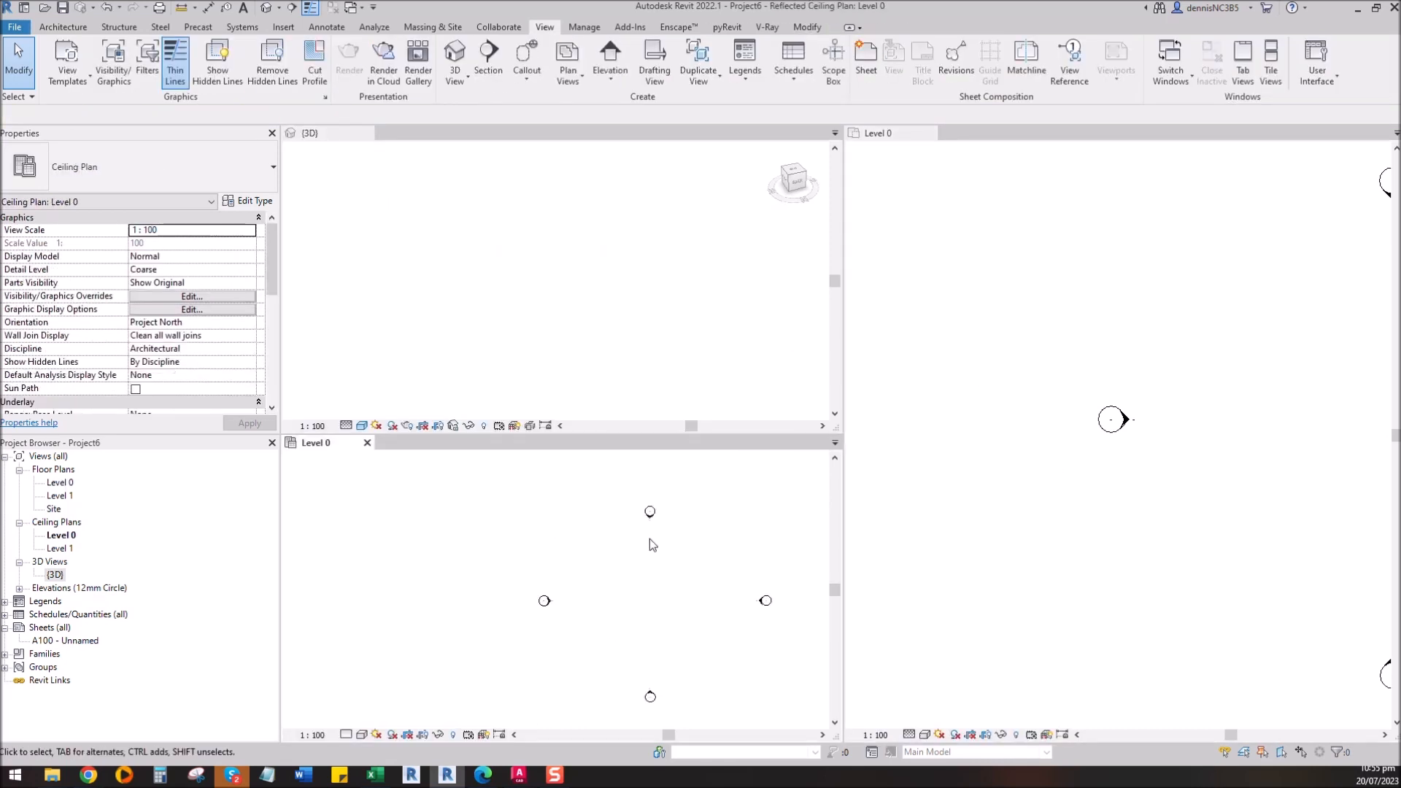
click(1047, 525)
scroll(1176, 451, down, 2)
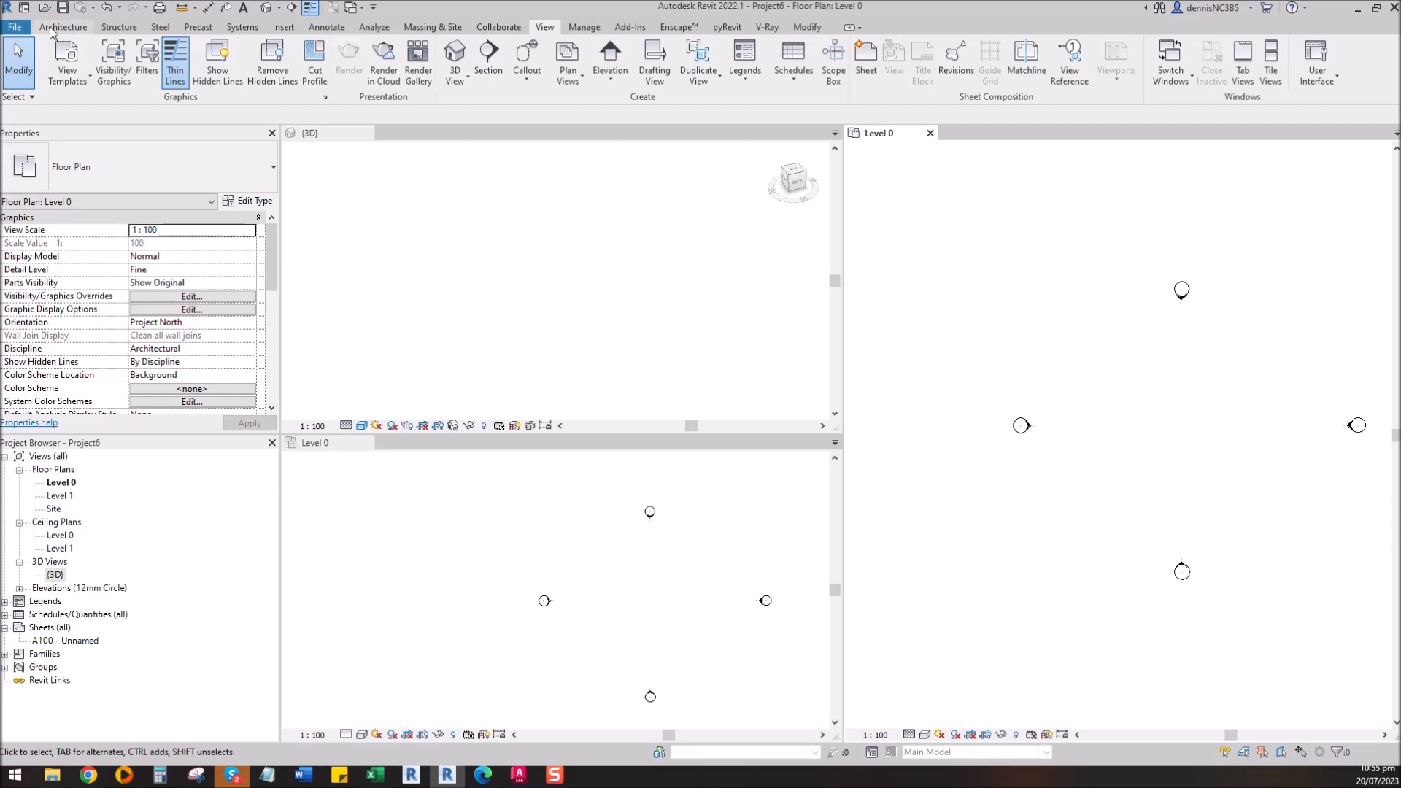
click(45, 28)
click(59, 80)
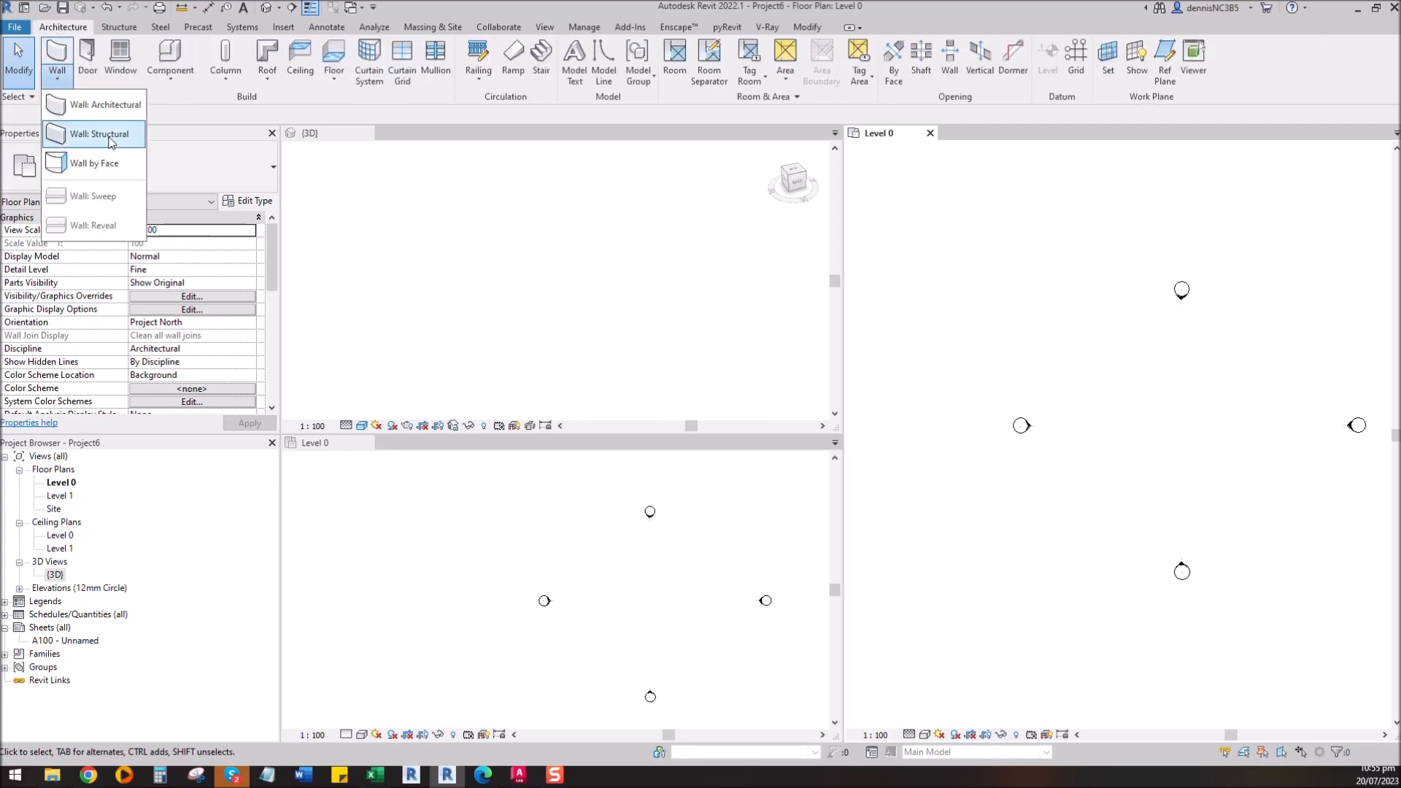
click(93, 110)
click(271, 168)
drag(274, 305, 275, 388)
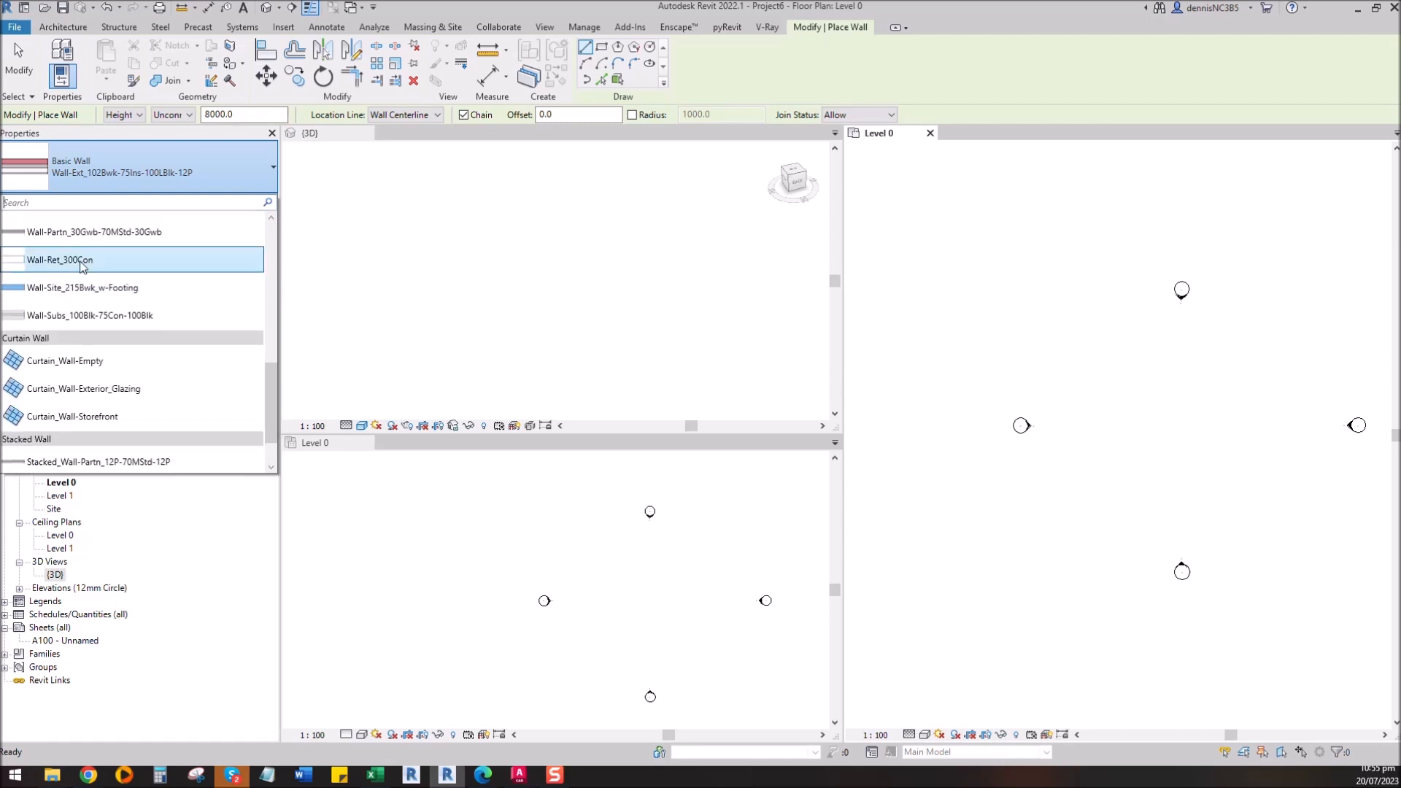
click(82, 264)
Step: Draw a rectangle of walls about 9400 by 9800 mm between the elevation markers in the Level 0 floor plan
click(601, 48)
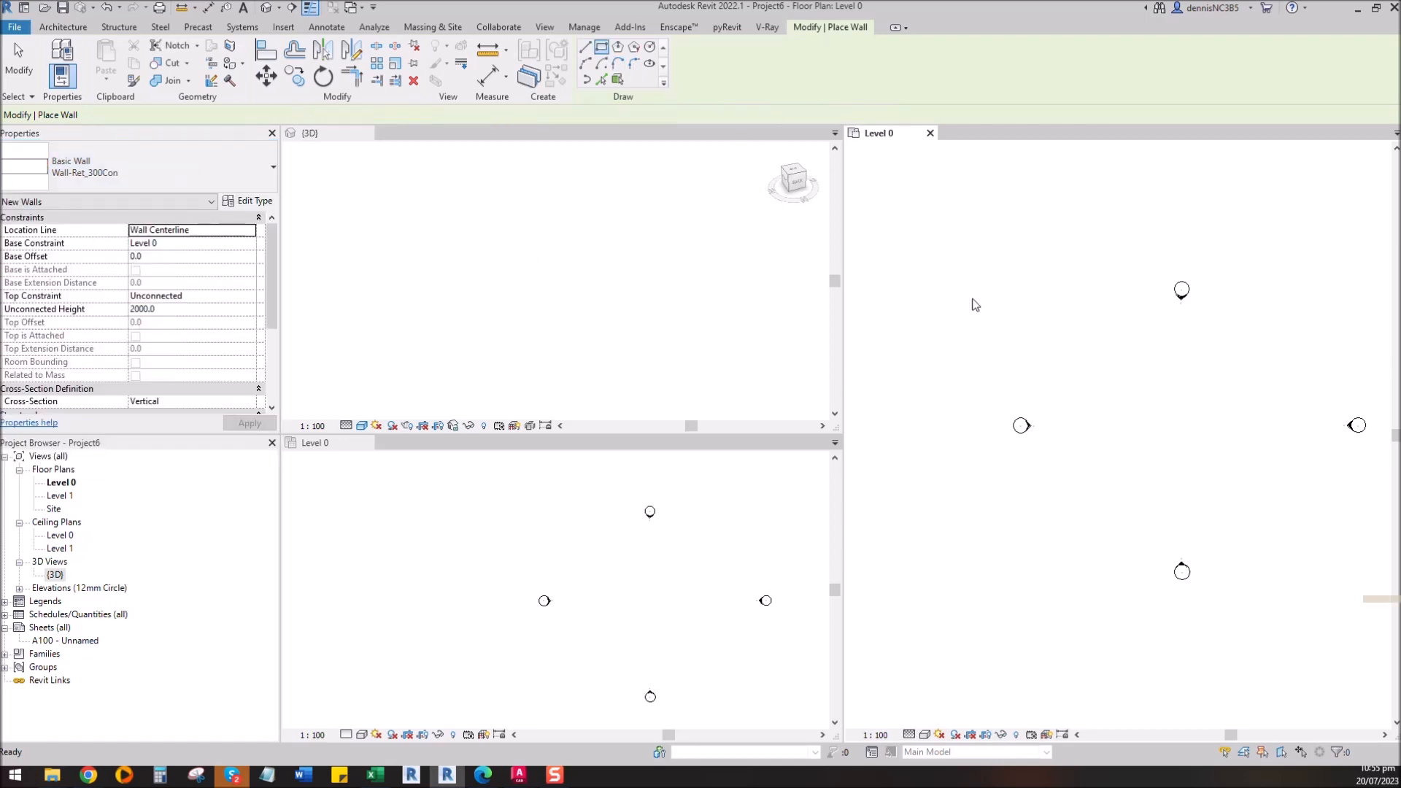
click(1103, 371)
click(1223, 497)
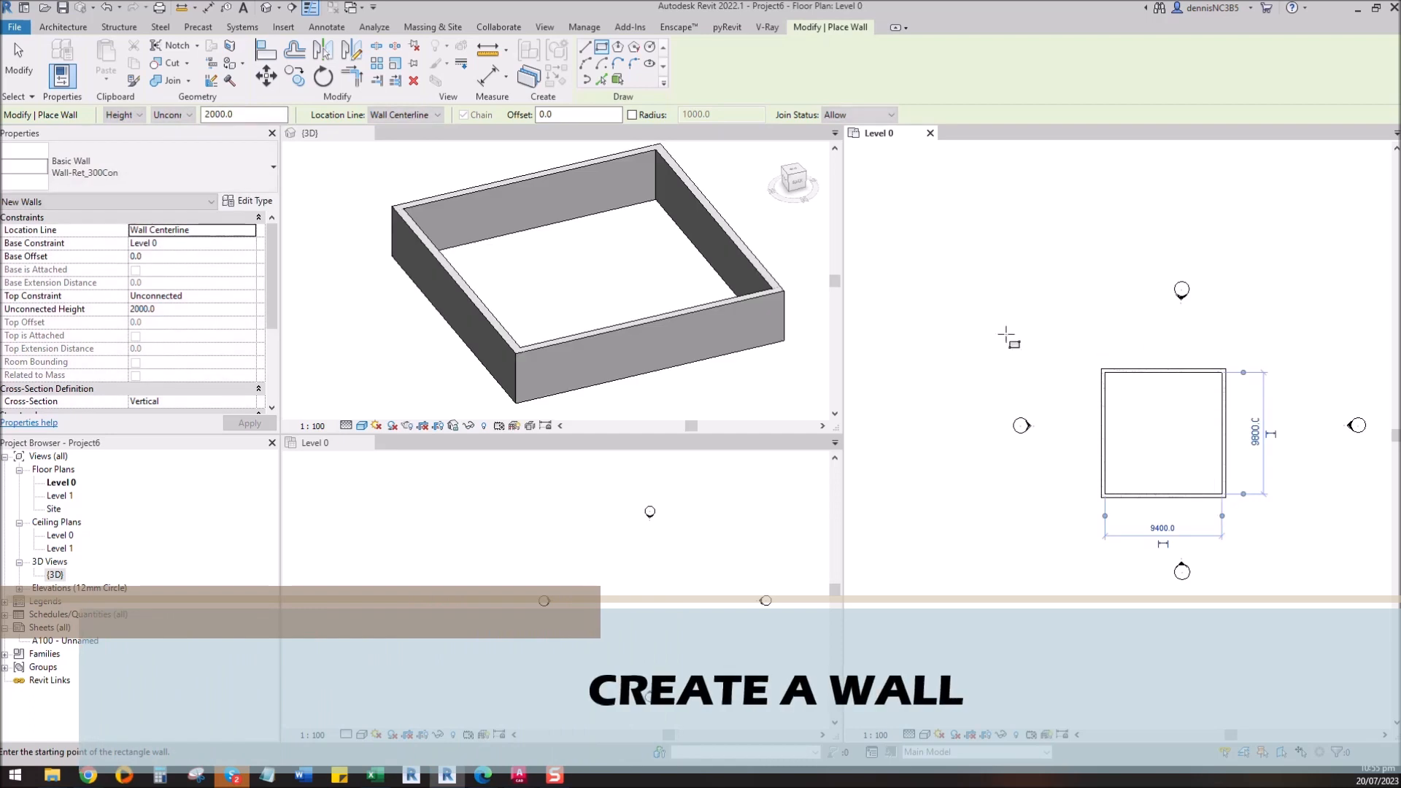
key(Escape)
key(Escape)
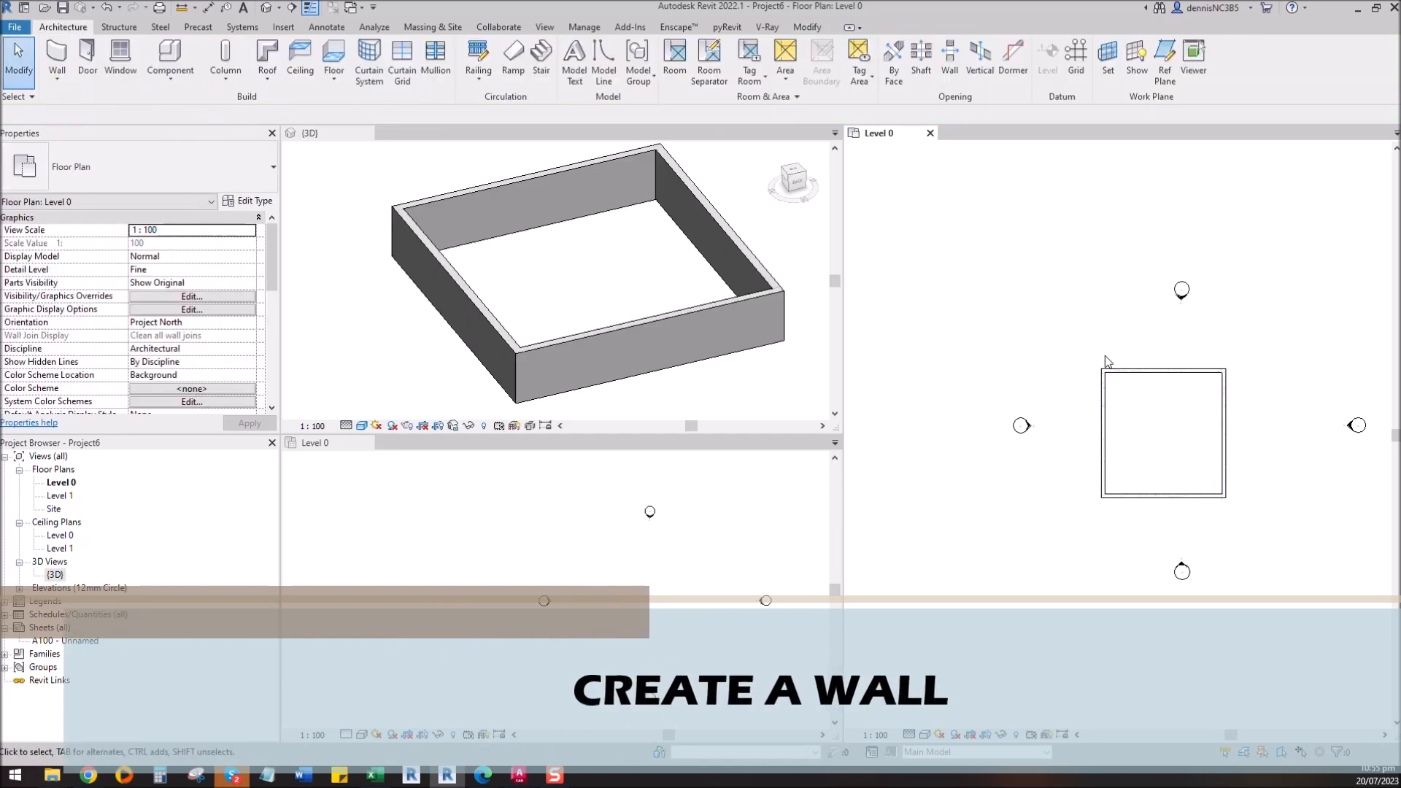
Step: Set the distance between the opposite walls to 10000 mm in both plan directions
click(1185, 371)
click(1256, 436)
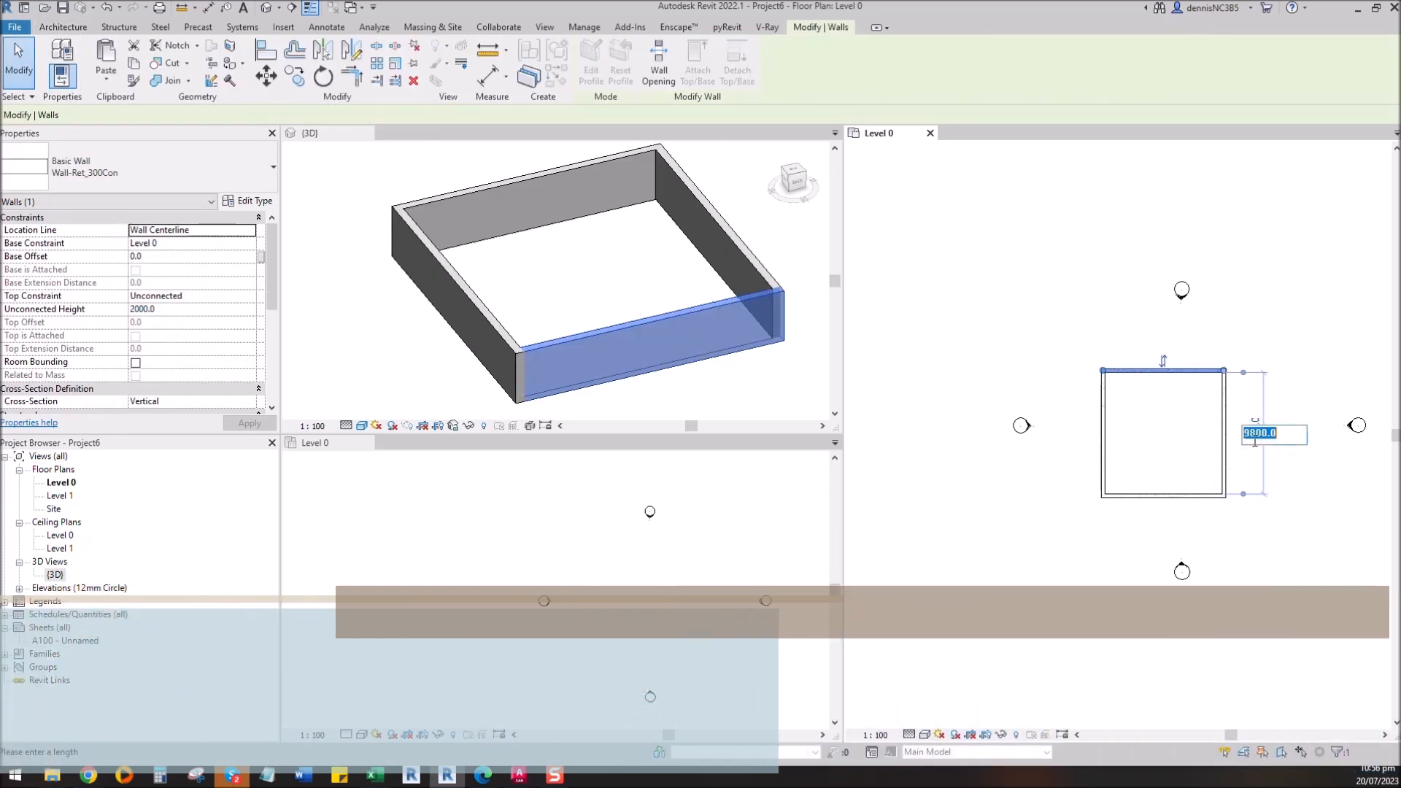
text(1000)
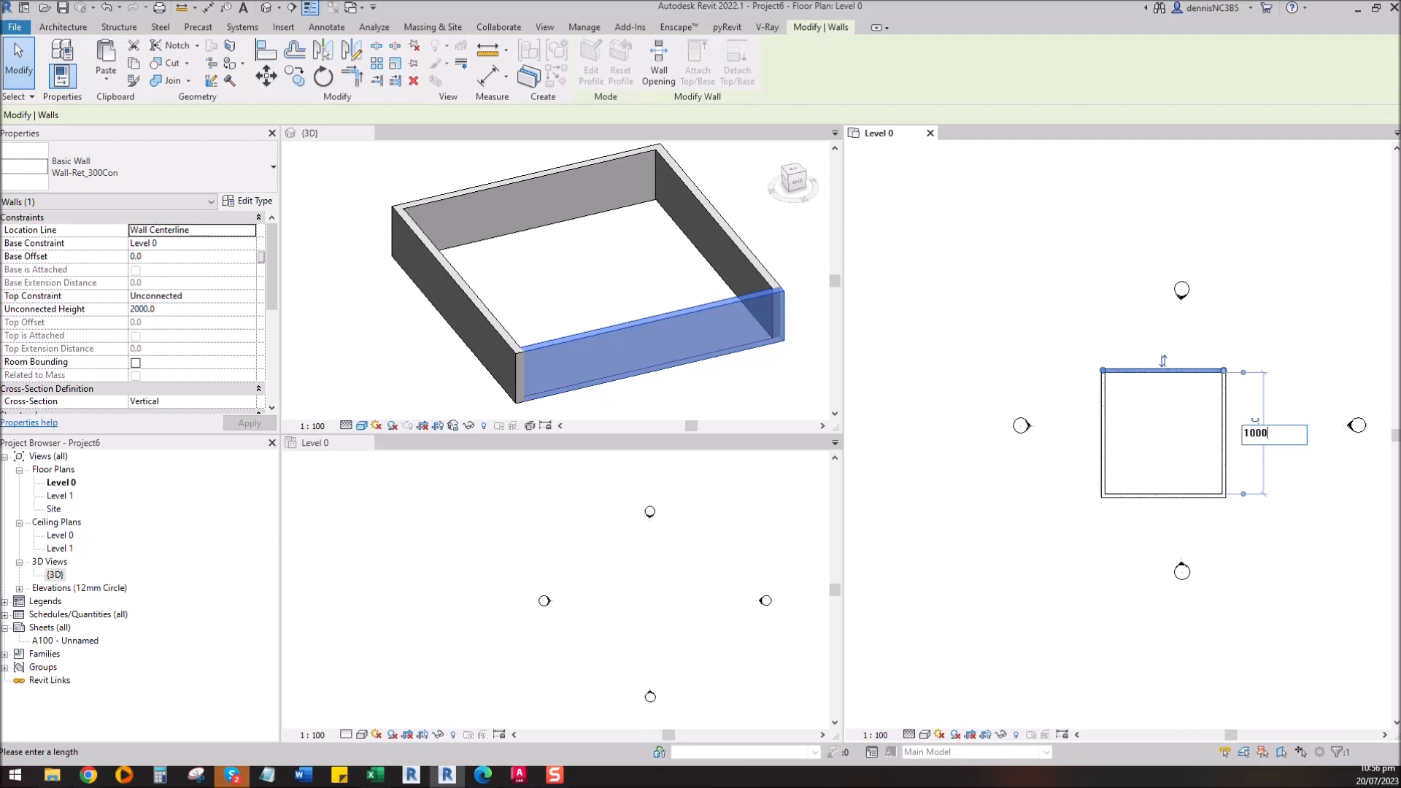
key(Return)
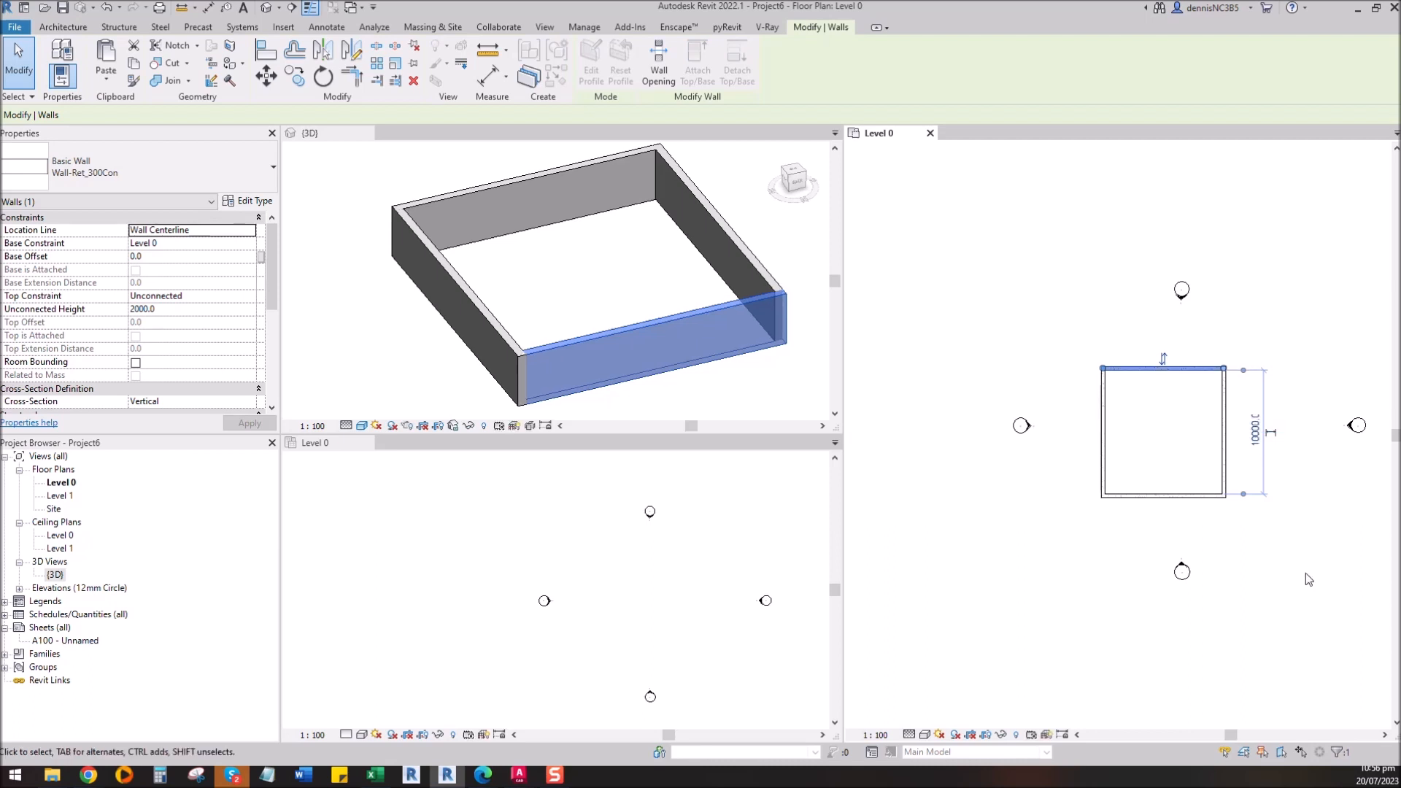
click(1102, 438)
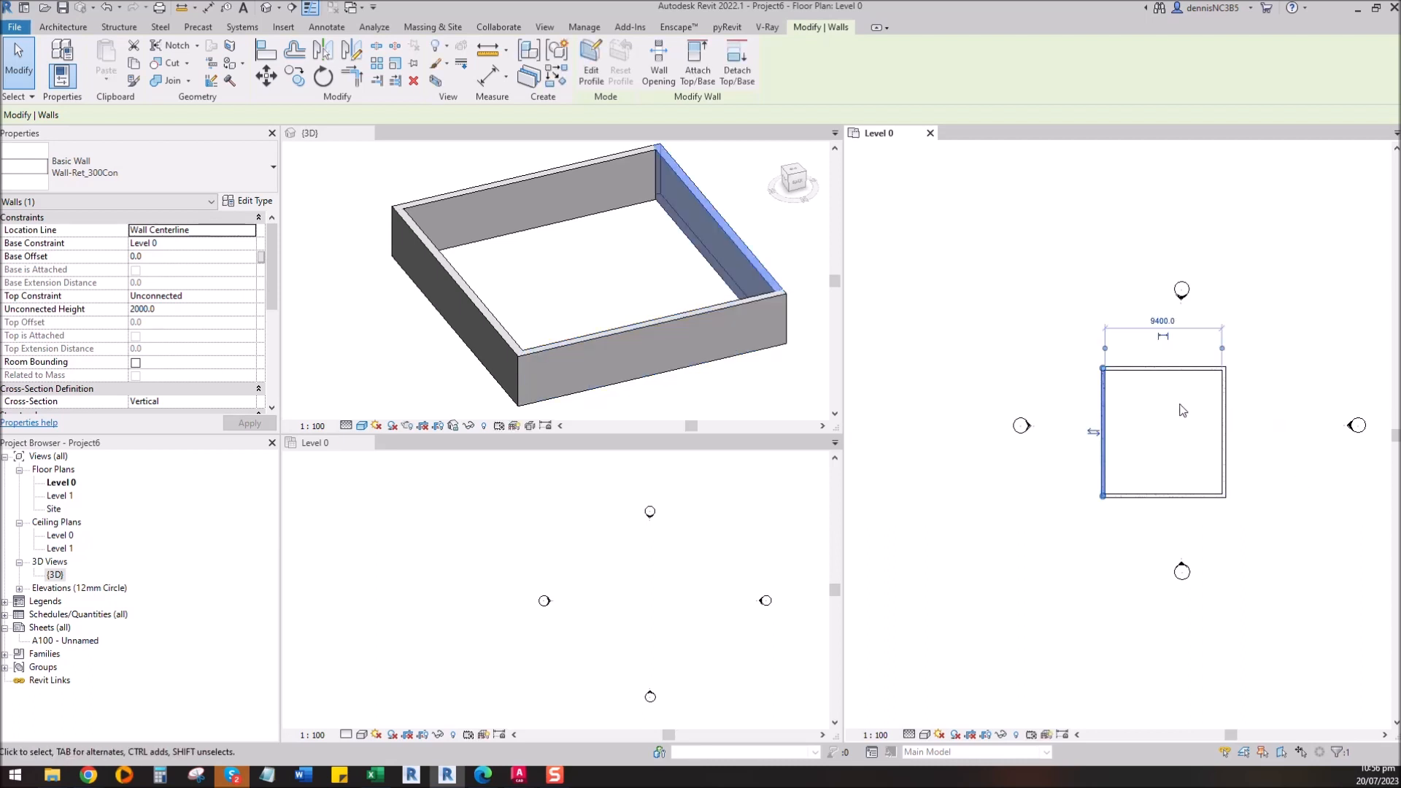
click(1161, 320)
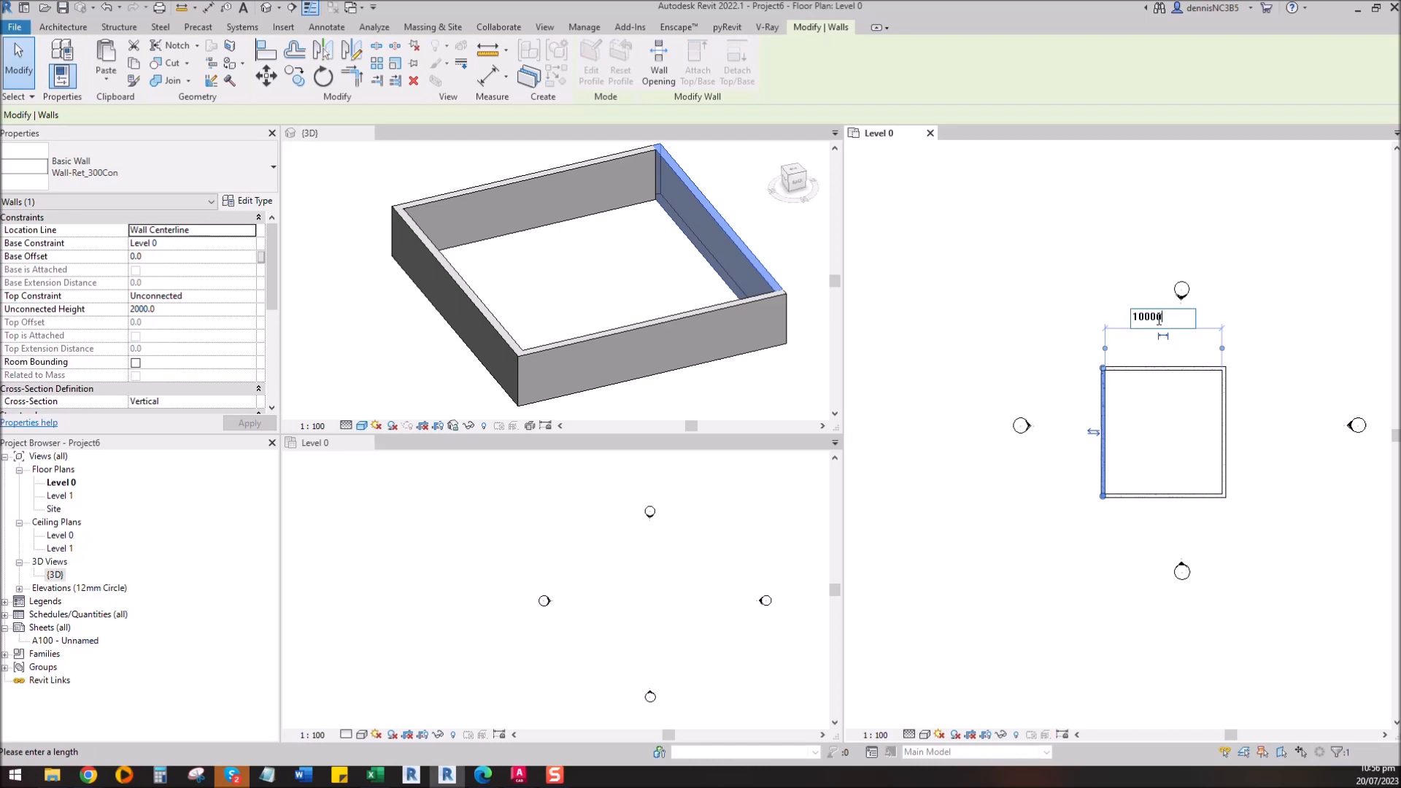
key(Return)
Step: Select all four walls in the 3D view and set their Top Constraint to Up to level: Level 1
click(601, 234)
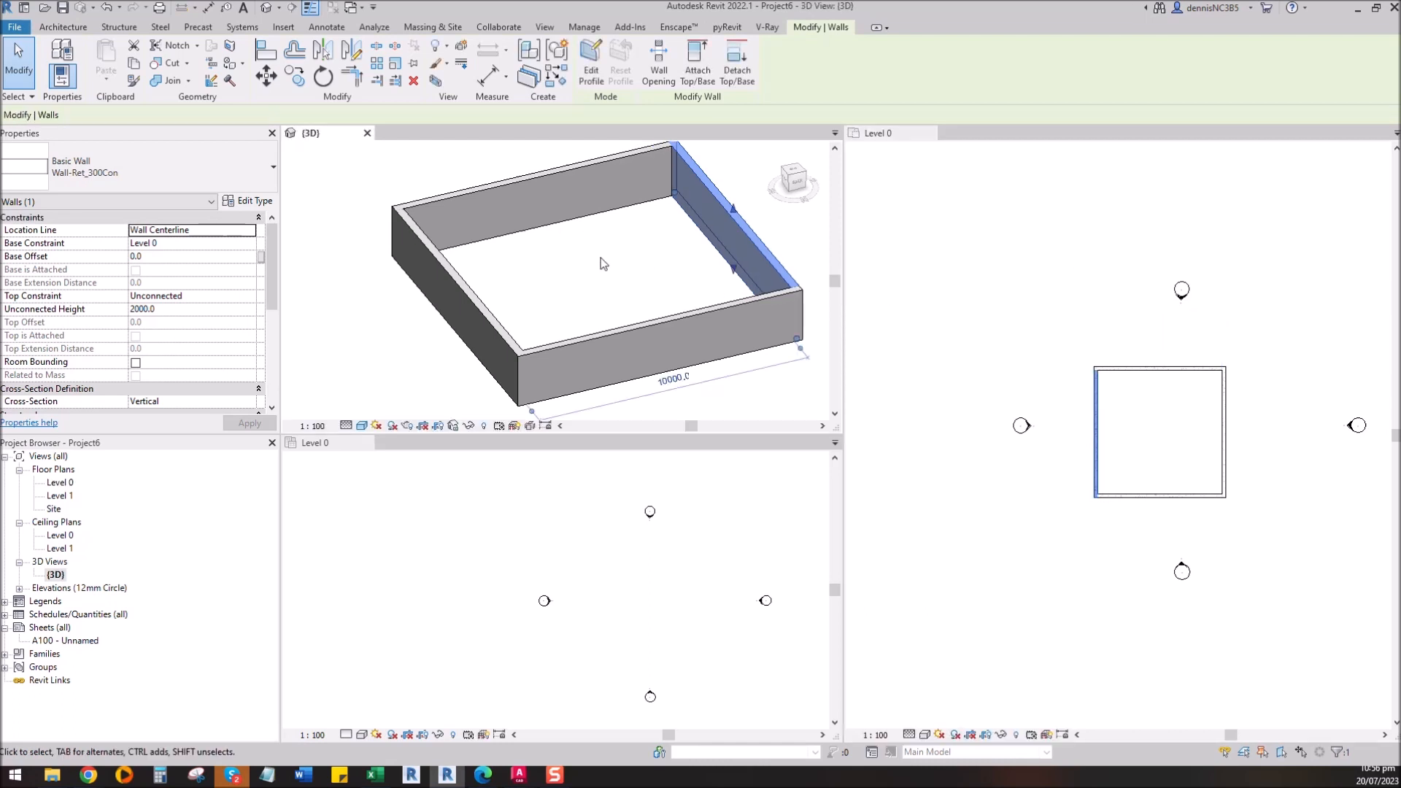
scroll(601, 263, down, 2)
click(600, 263)
drag(753, 338, 443, 188)
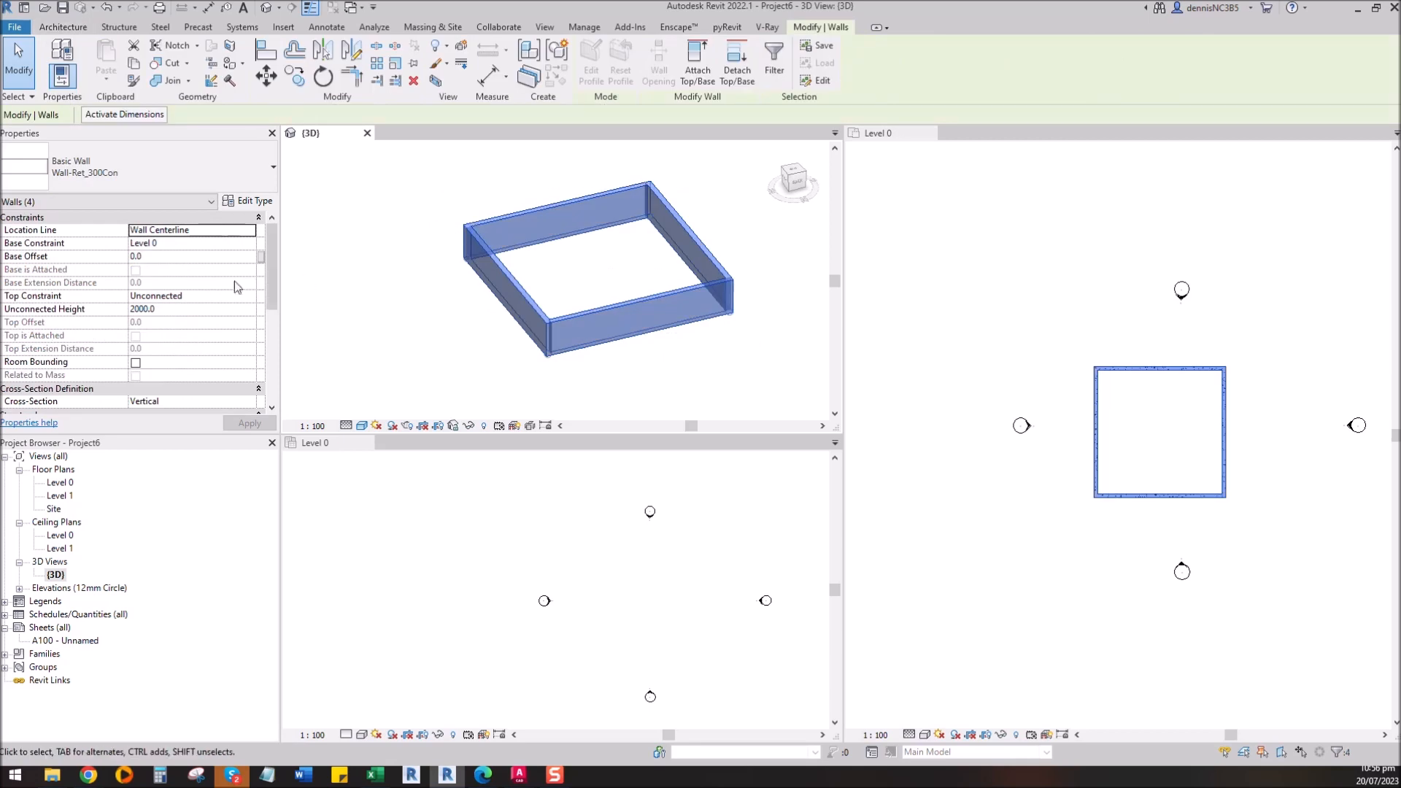
click(252, 297)
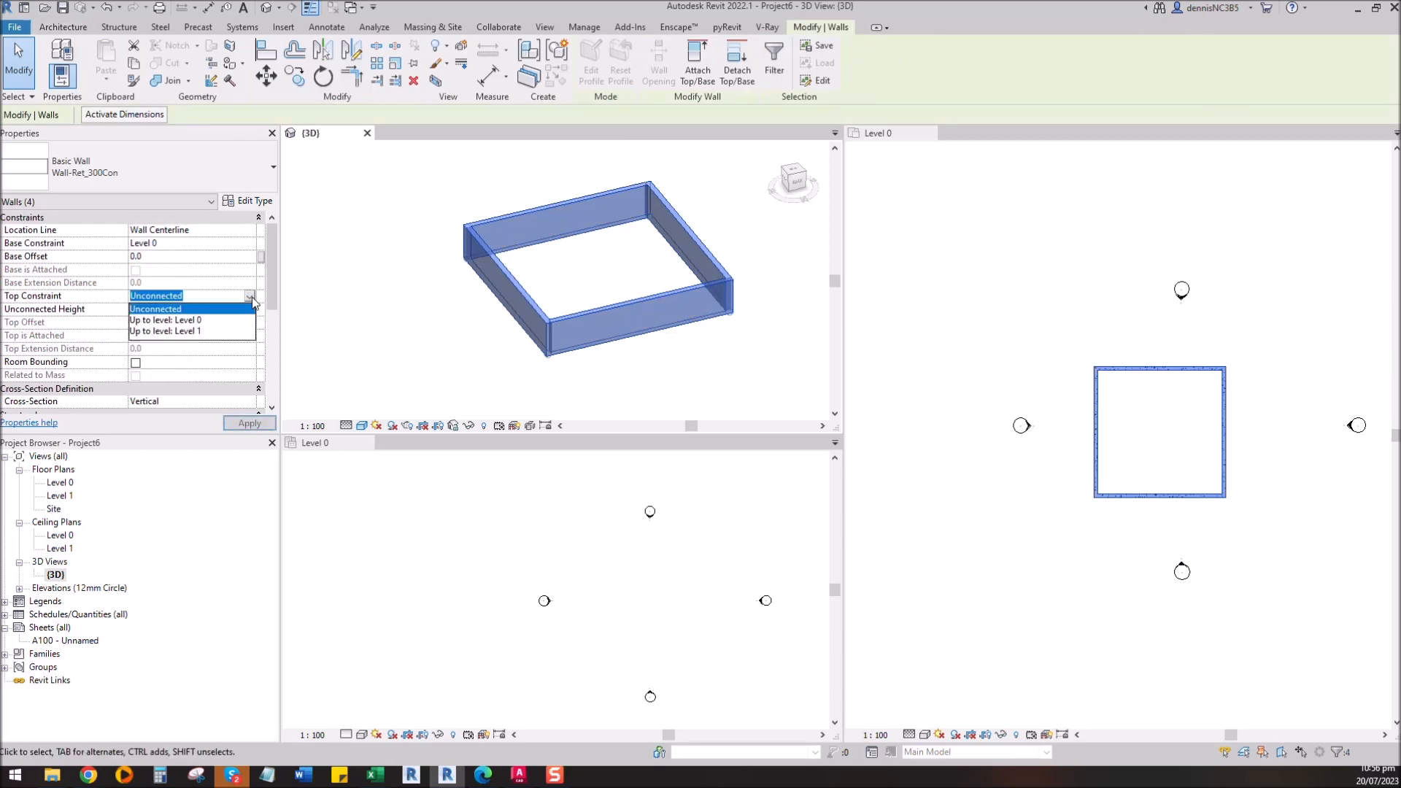
click(196, 332)
click(651, 356)
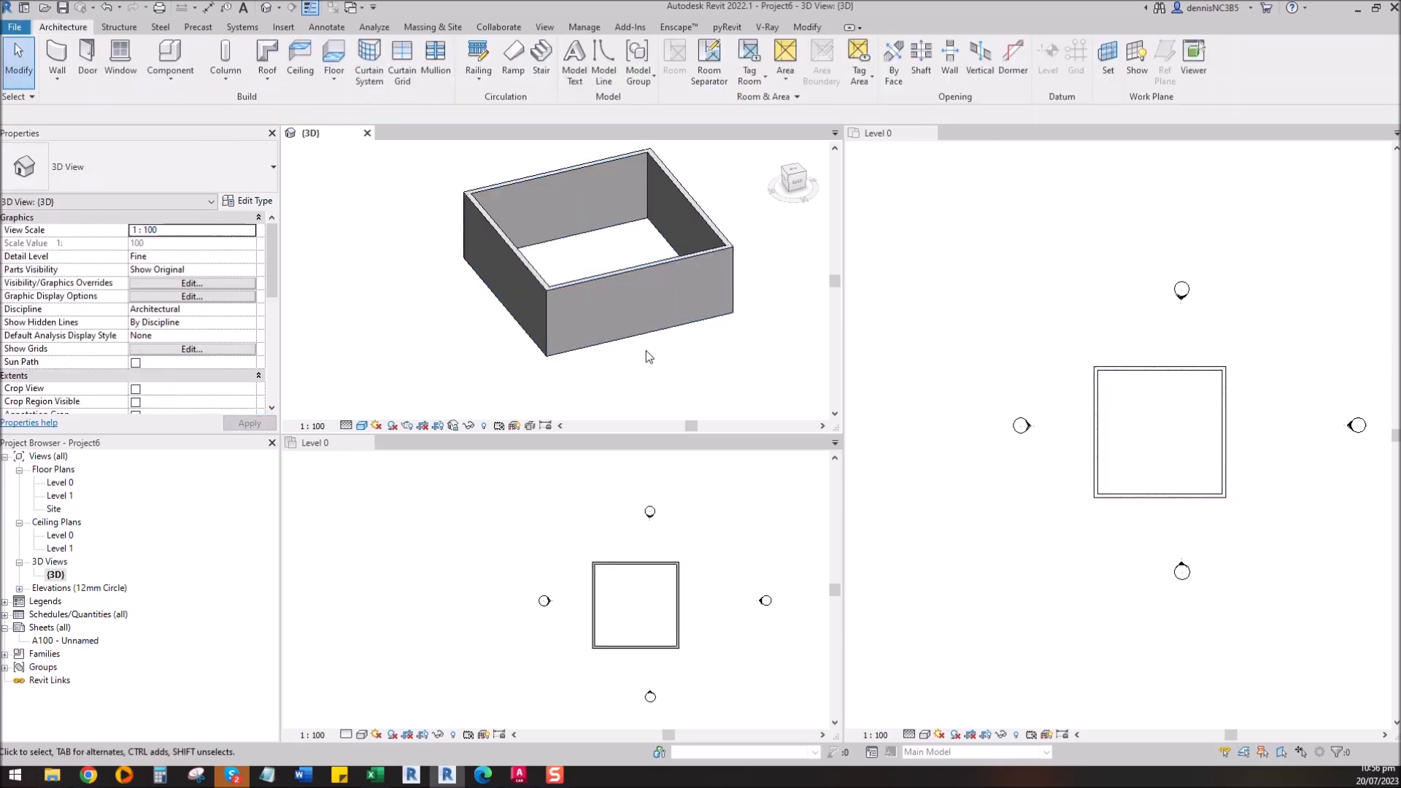
Step: Hide two adjacent wall elements in the 3D view so the room's interior can be seen
shift+middle_drag(571, 297, 552, 241)
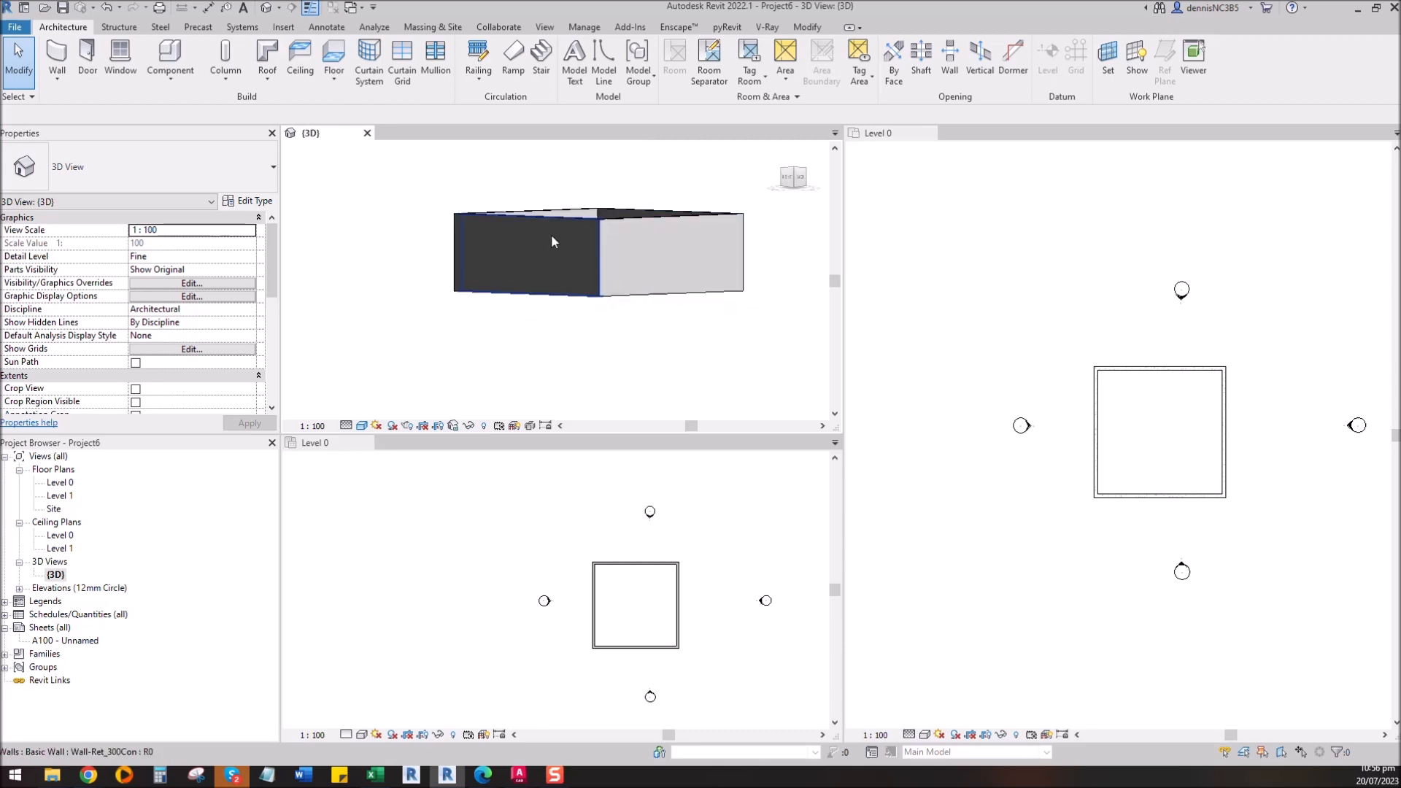
click(552, 241)
ctrl+click(666, 262)
right_click(667, 257)
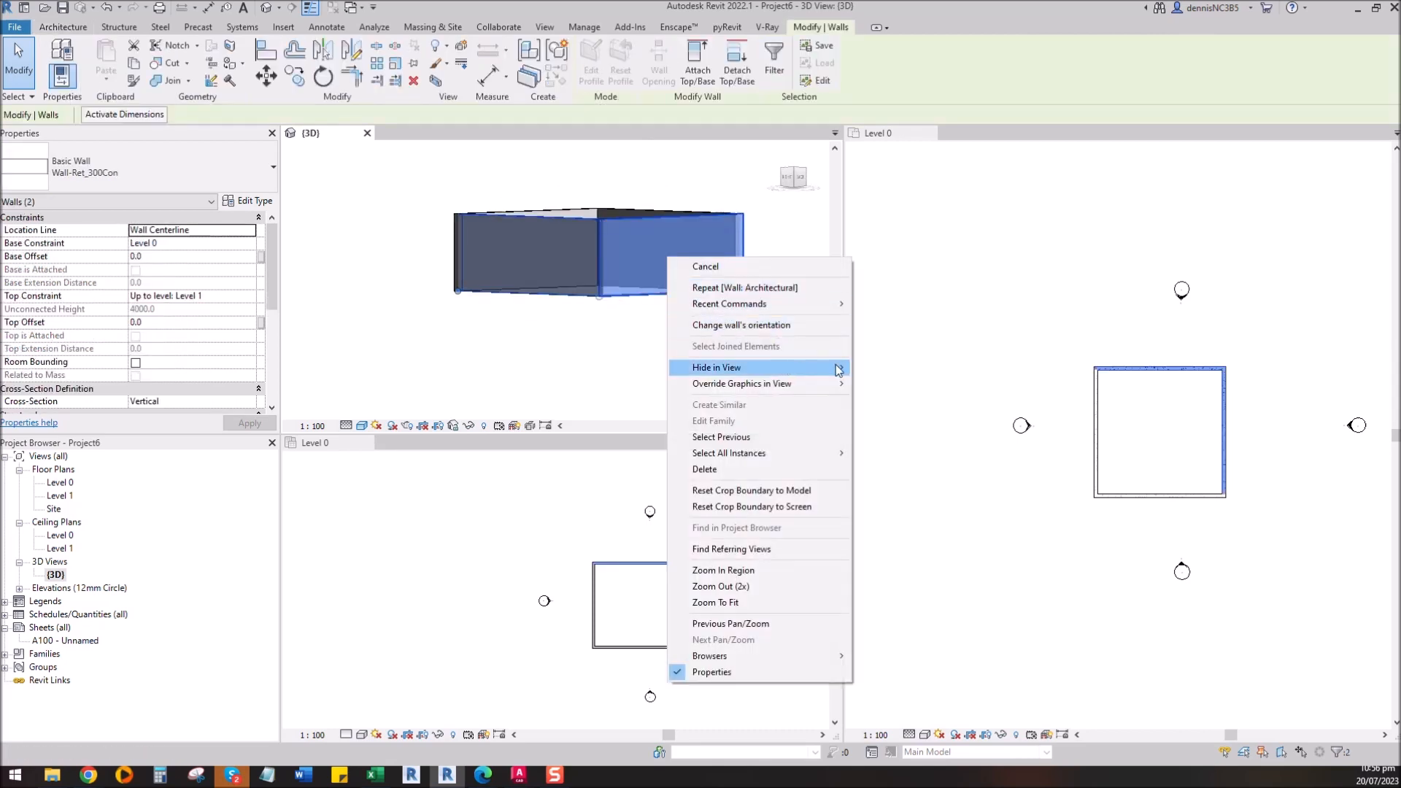
click(885, 367)
shift+middle_drag(626, 266, 689, 340)
click(859, 292)
Step: Create an in-place model in the Ceilings category from the Level 0 ceiling plan, keeping the default name
click(499, 534)
scroll(501, 534, down, 2)
scroll(584, 560, up, 3)
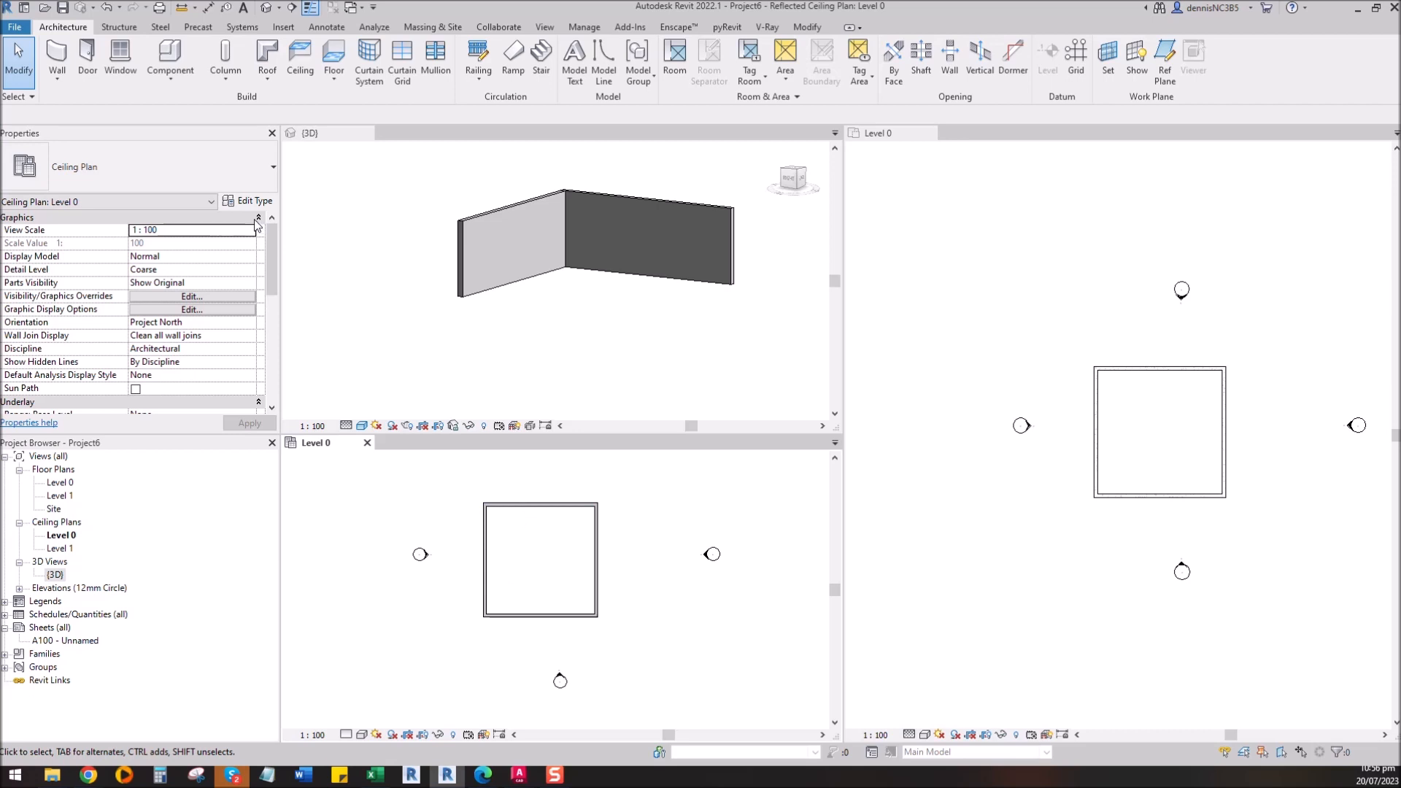
click(170, 73)
click(207, 150)
click(625, 316)
click(714, 547)
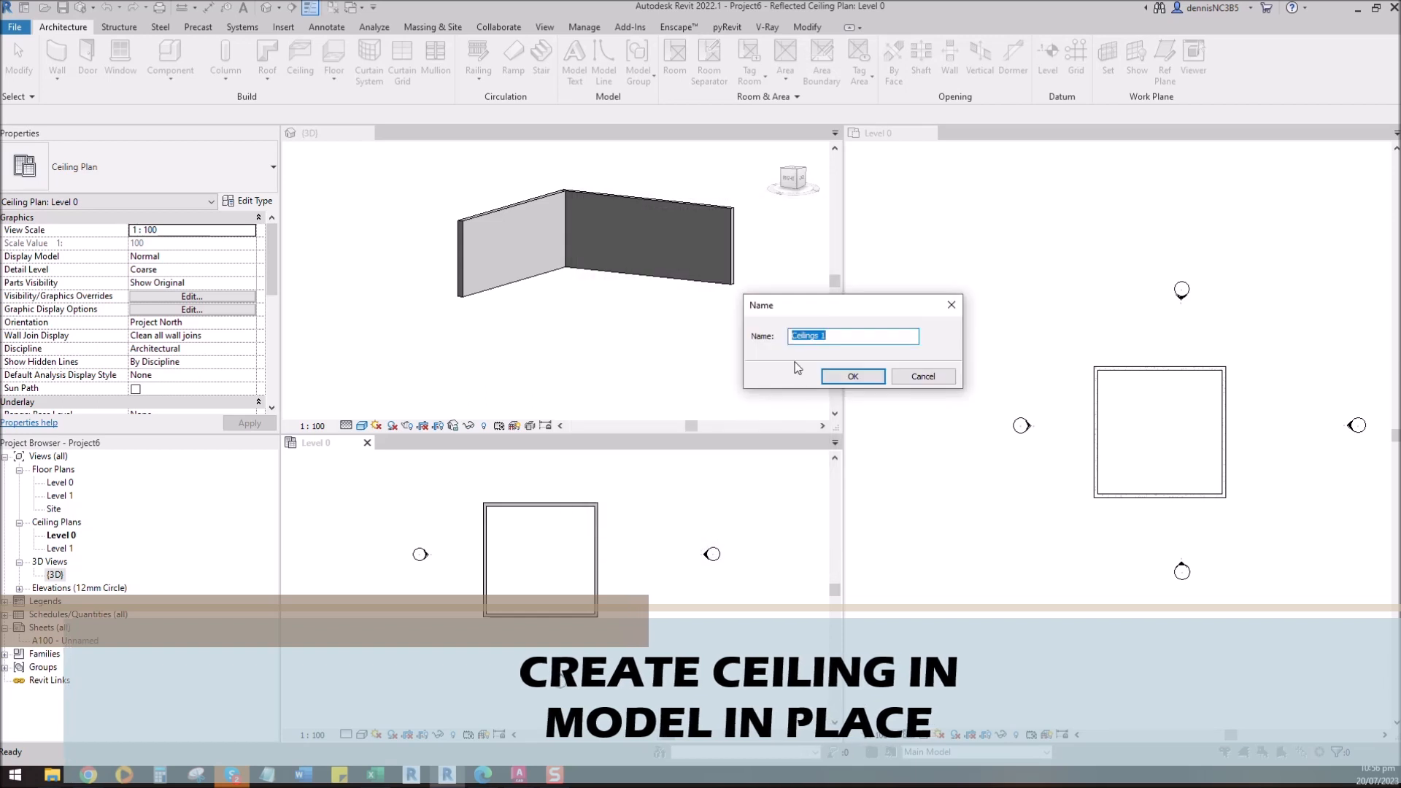
click(852, 376)
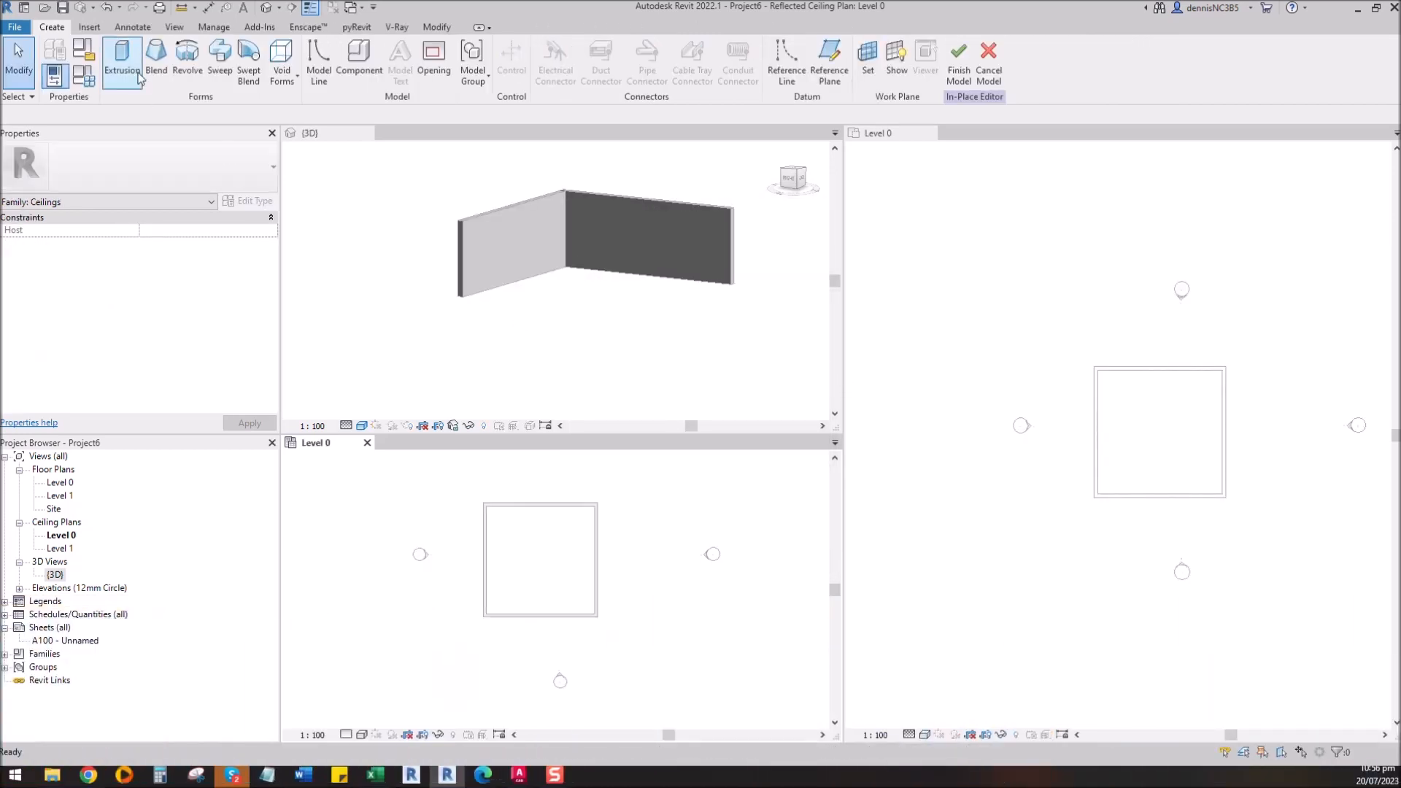
Step: Create a 250 mm deep extrusion on the Level : Level 1 work plane from a rectangle along the walls' inner faces
click(122, 72)
click(744, 385)
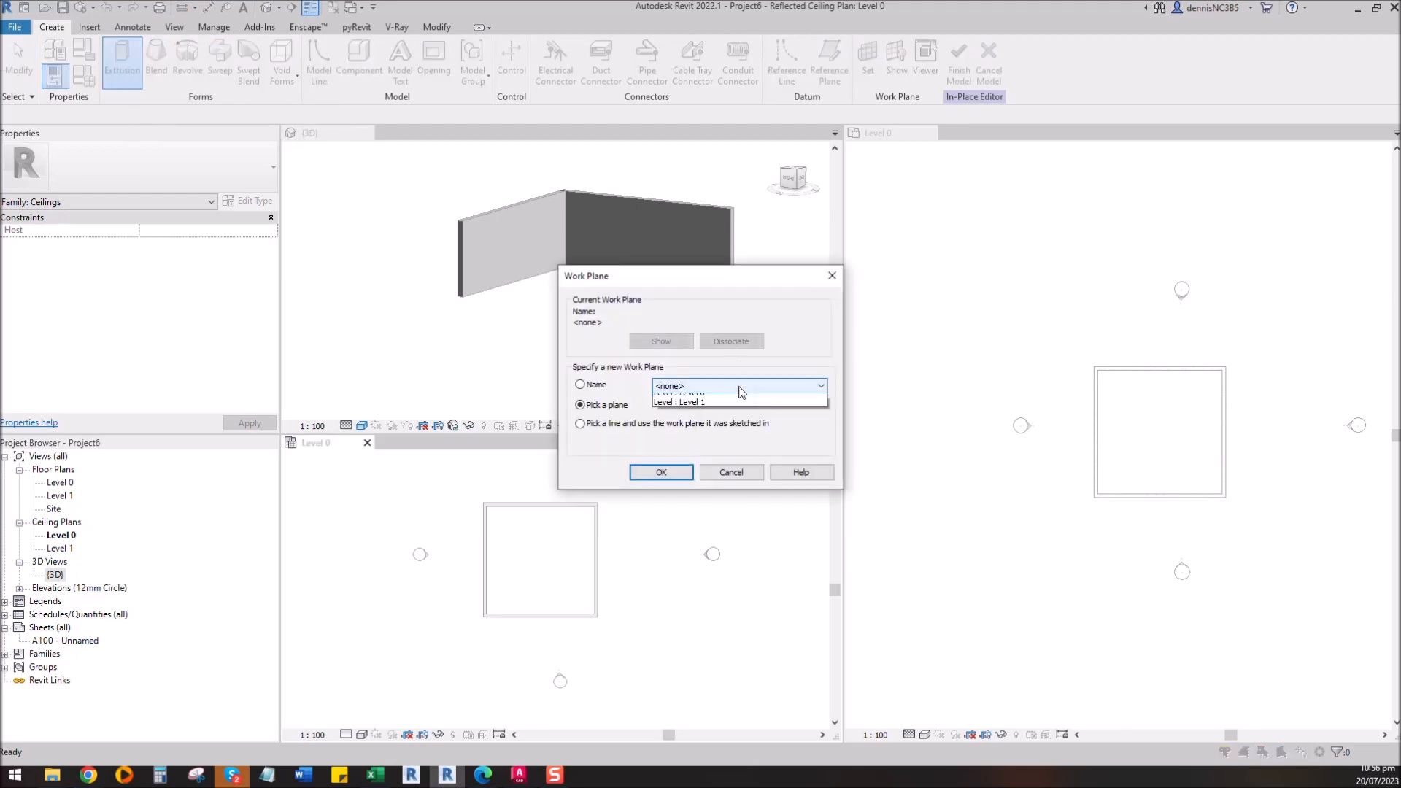
click(698, 420)
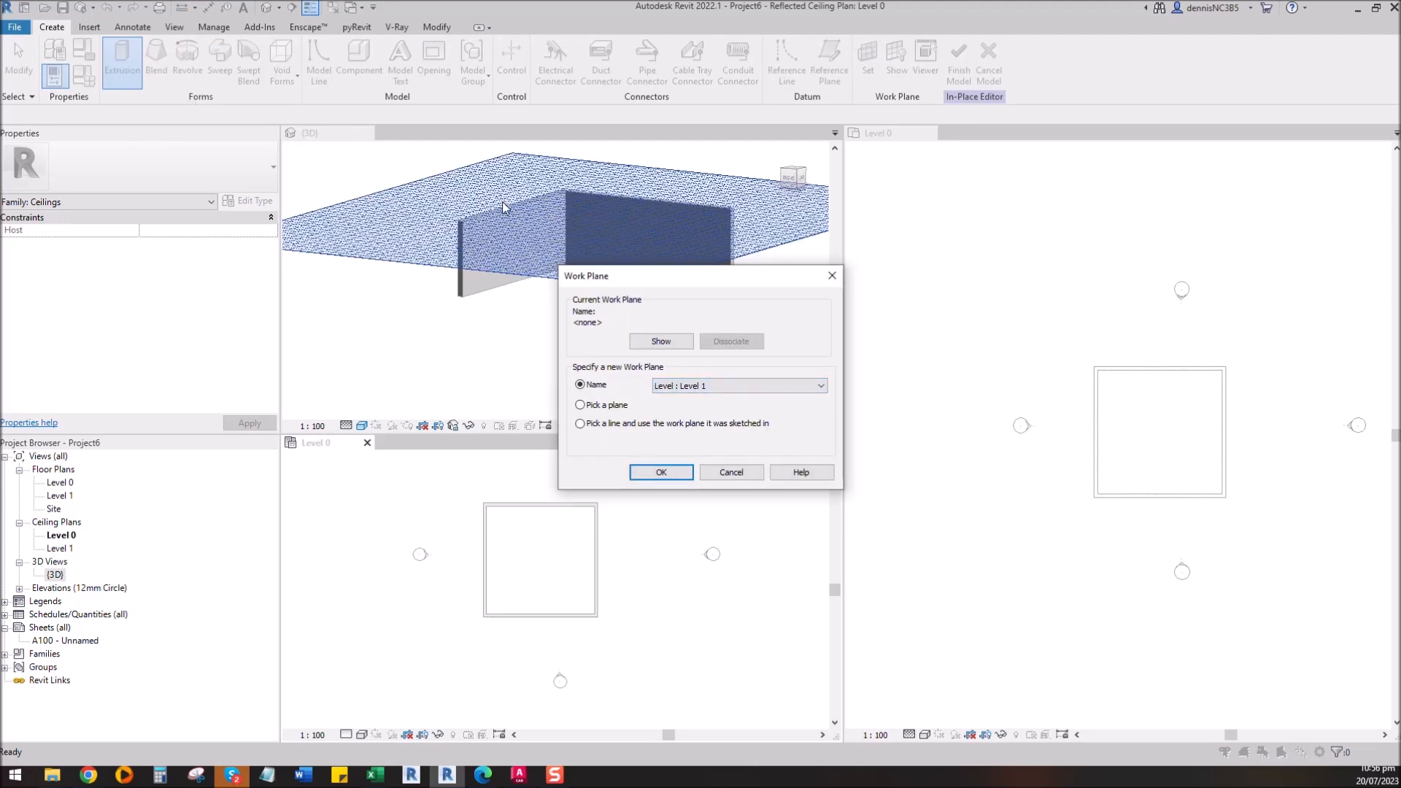
click(667, 473)
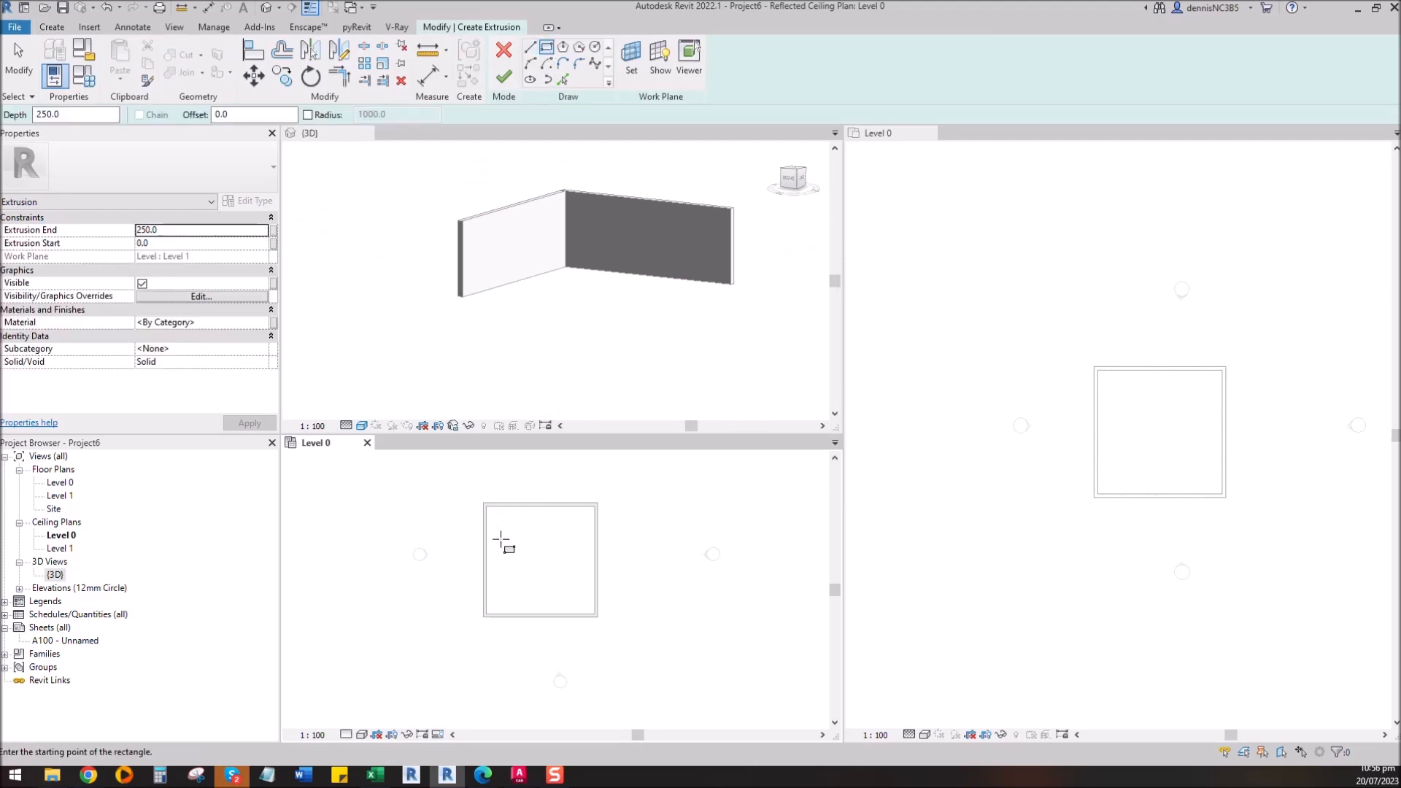
click(476, 481)
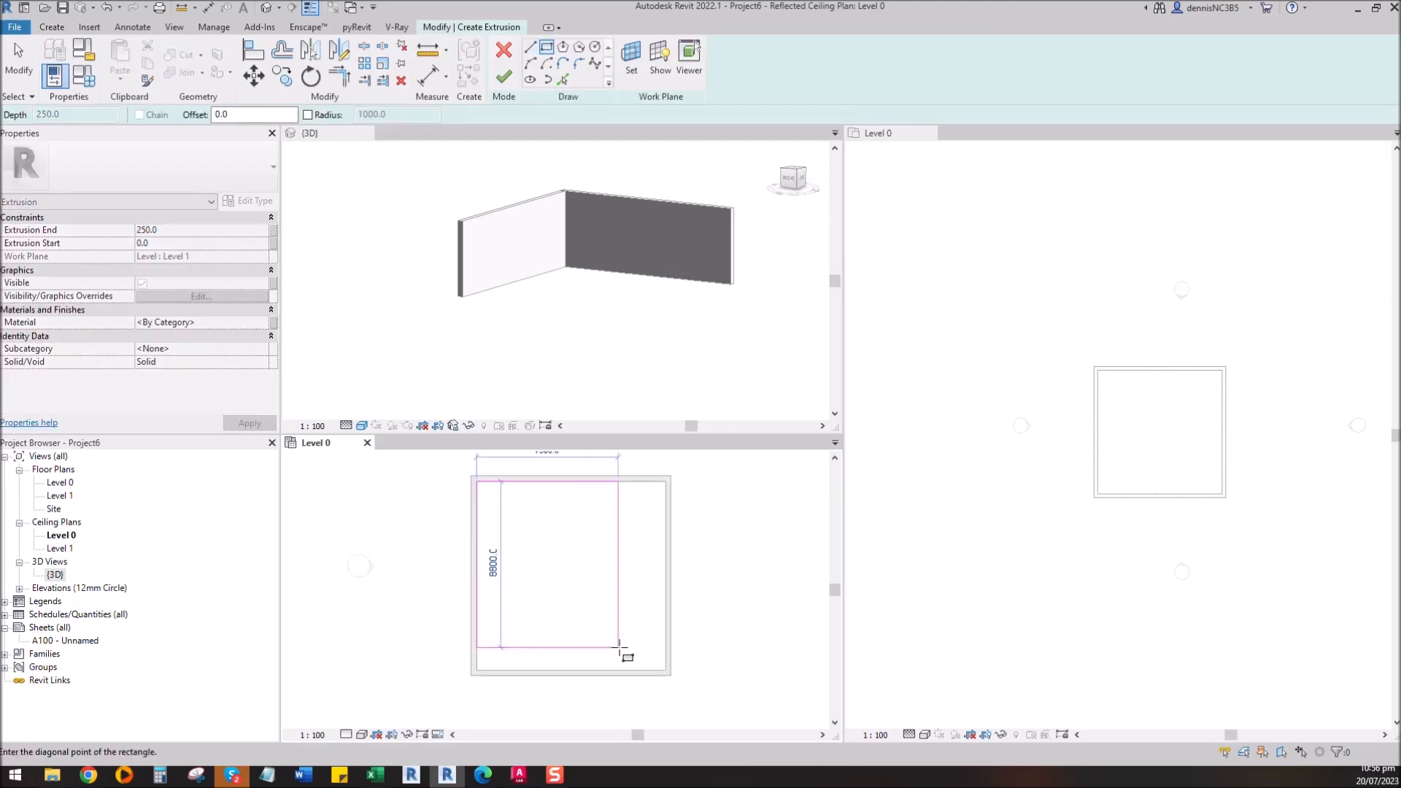
click(665, 670)
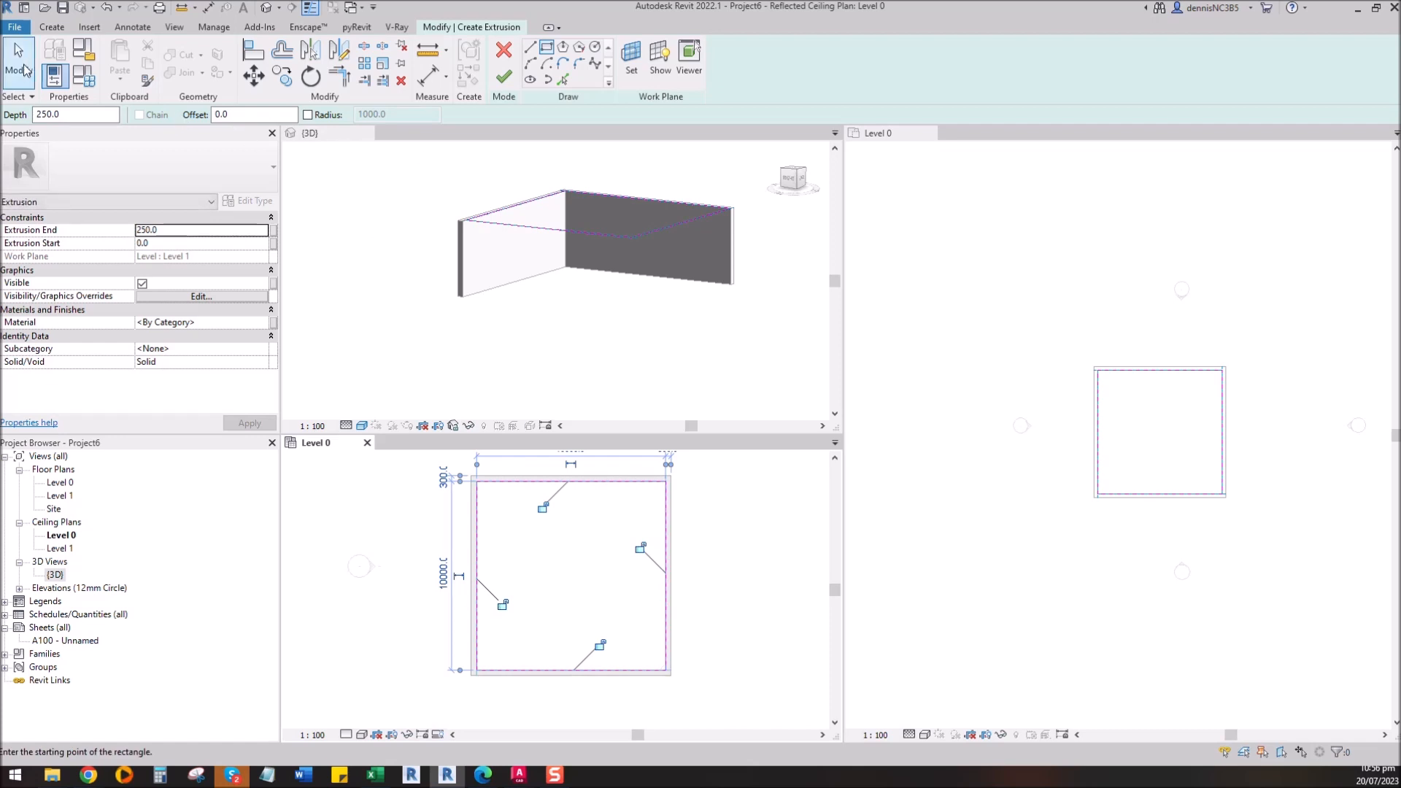
click(27, 71)
click(502, 78)
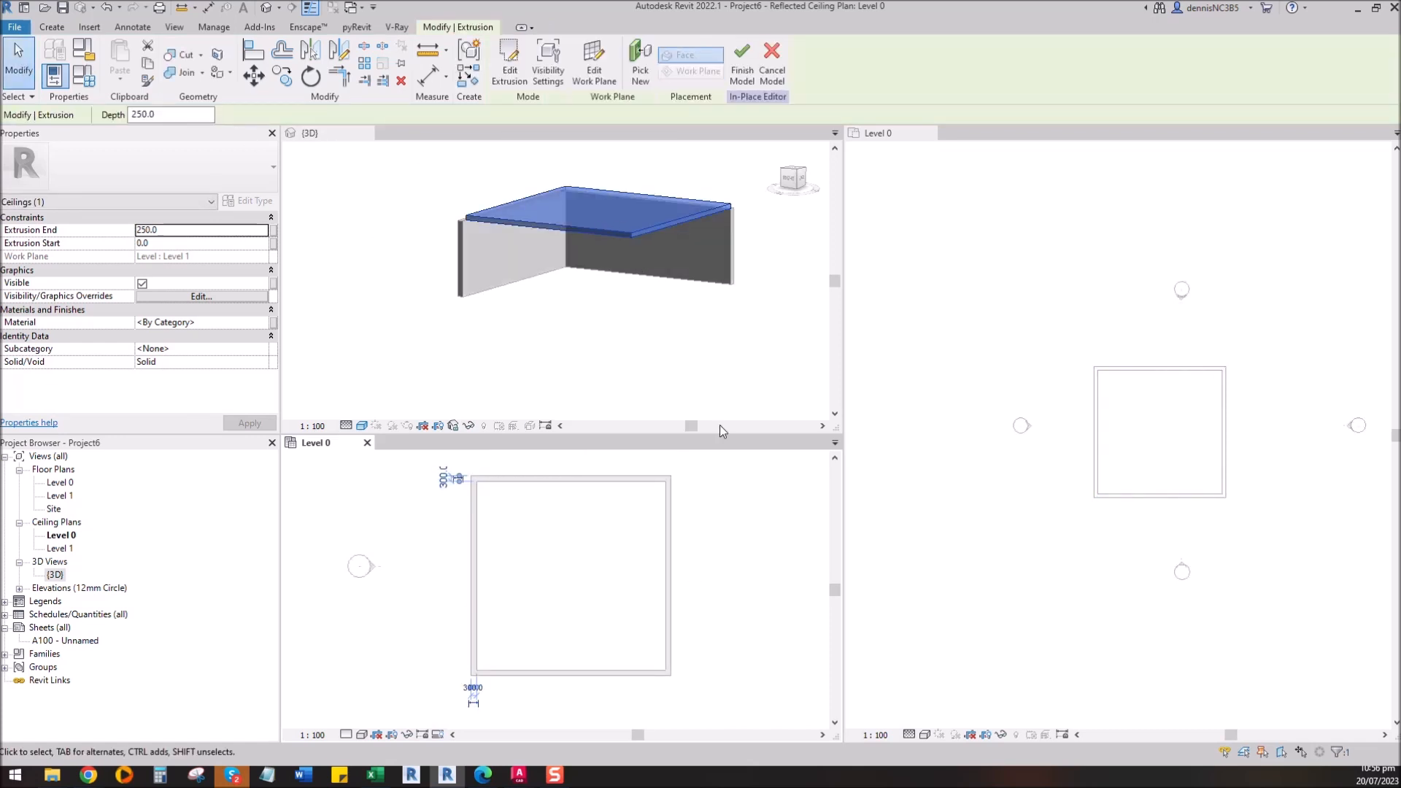
click(779, 582)
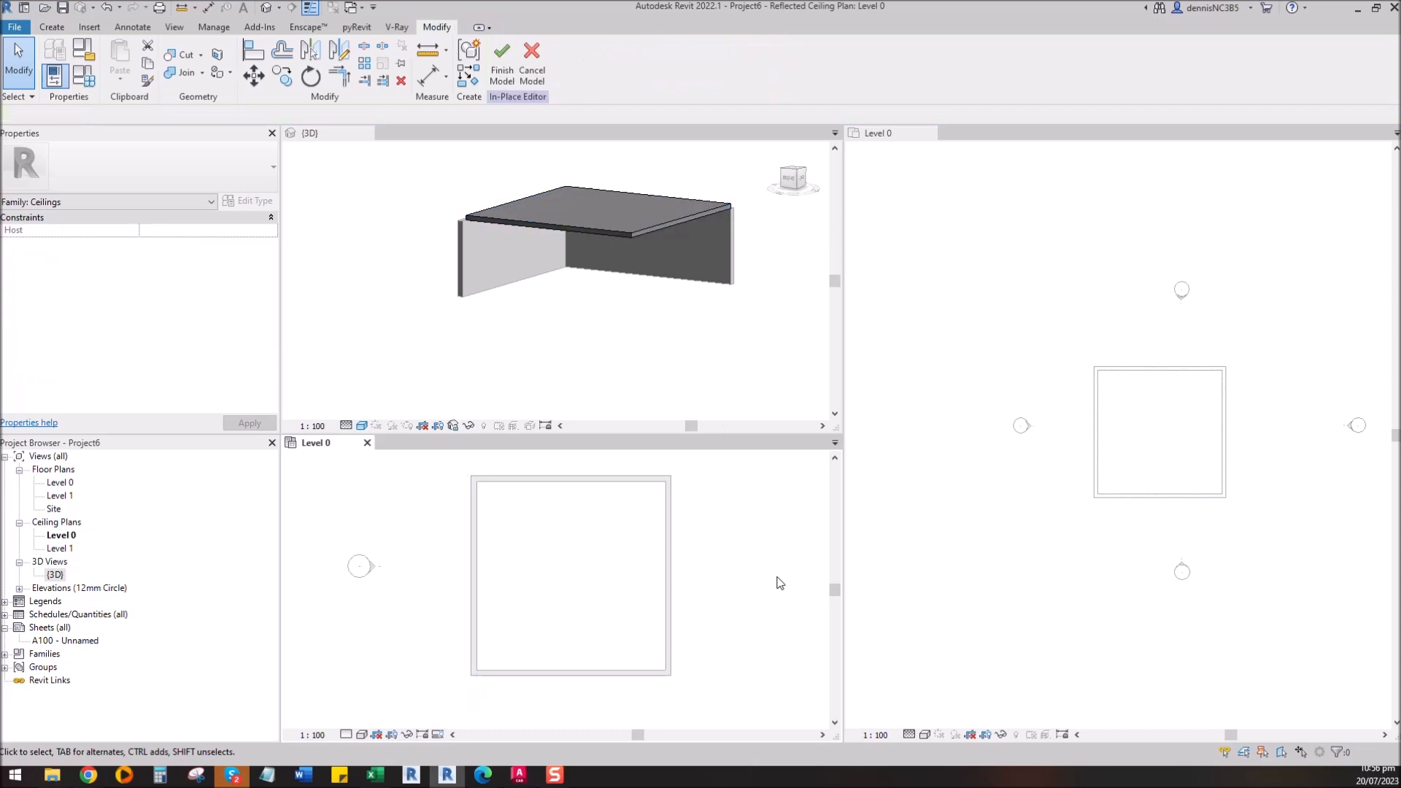
Step: Edit the ceiling extrusion's sketch and add three horizontal lines by Pick Lines, each offset 2500 mm from the previous, starting at the upper wall
click(585, 226)
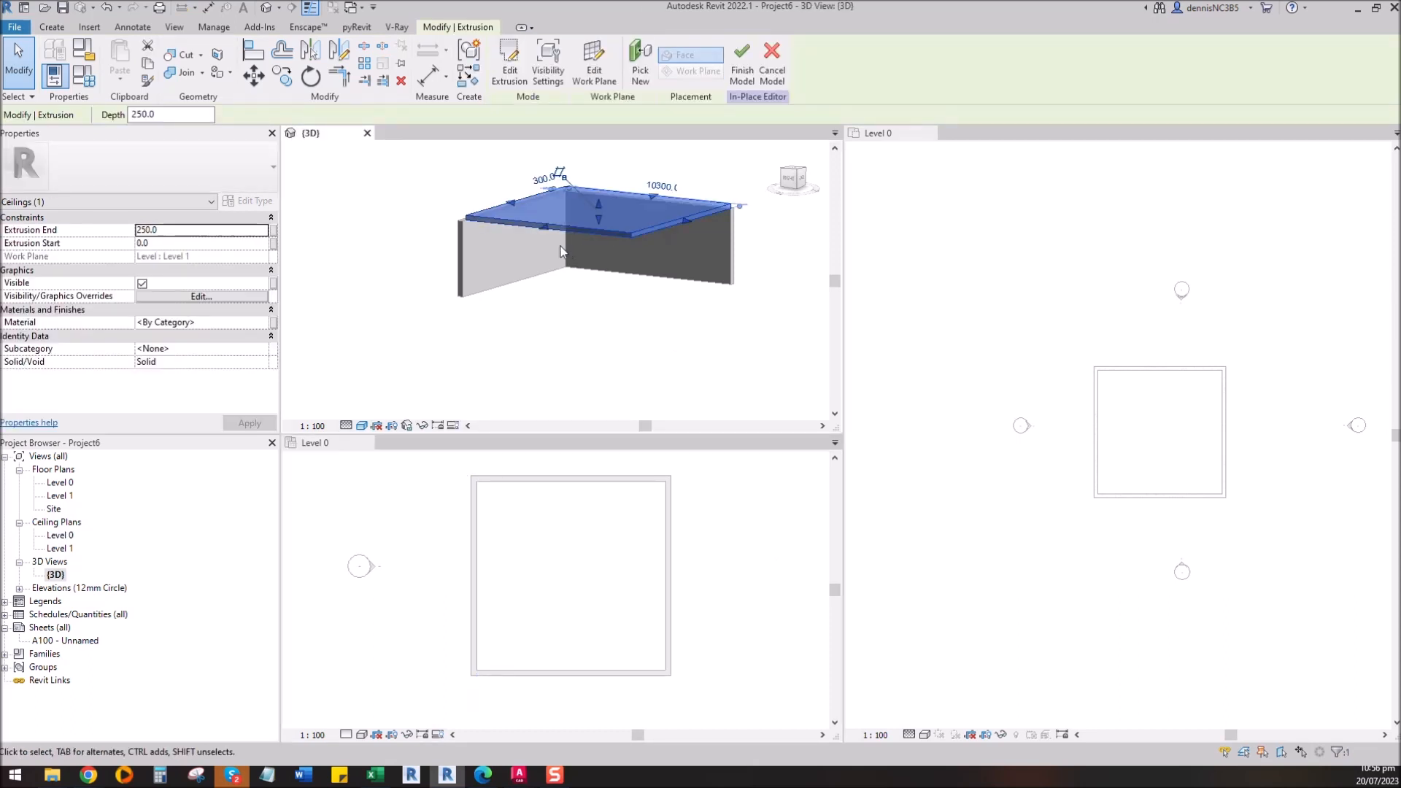
click(509, 70)
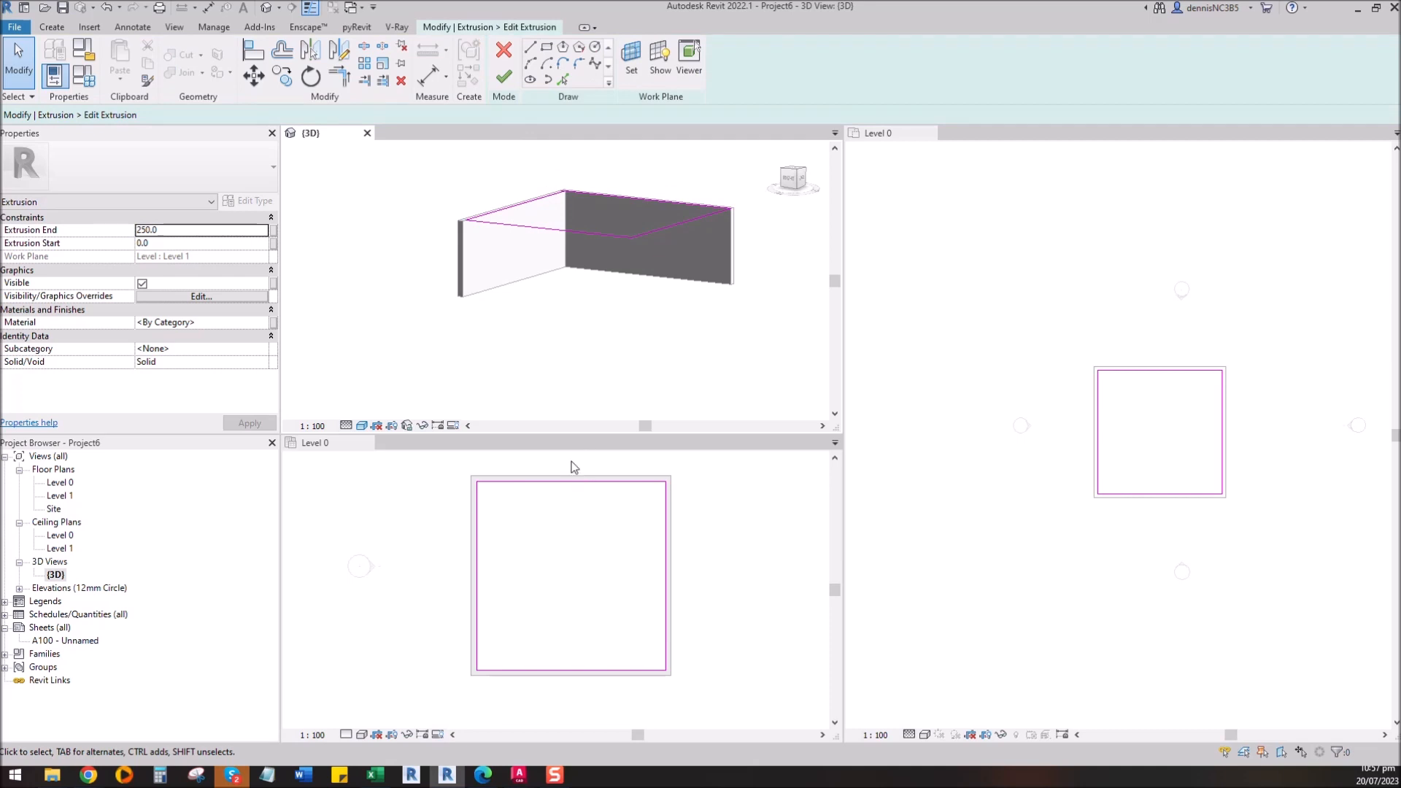
click(564, 80)
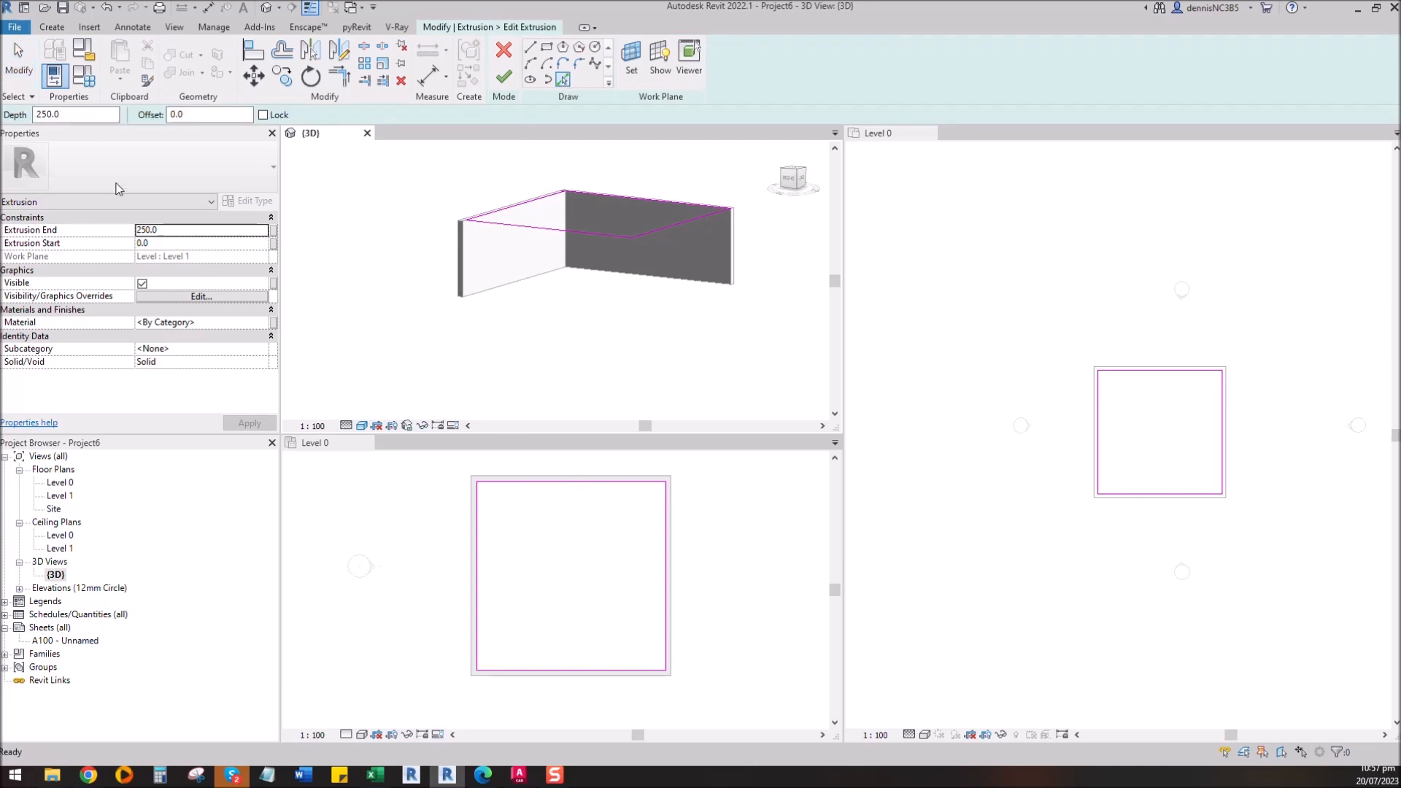
click(211, 114)
text(1000)
click(532, 485)
click(532, 499)
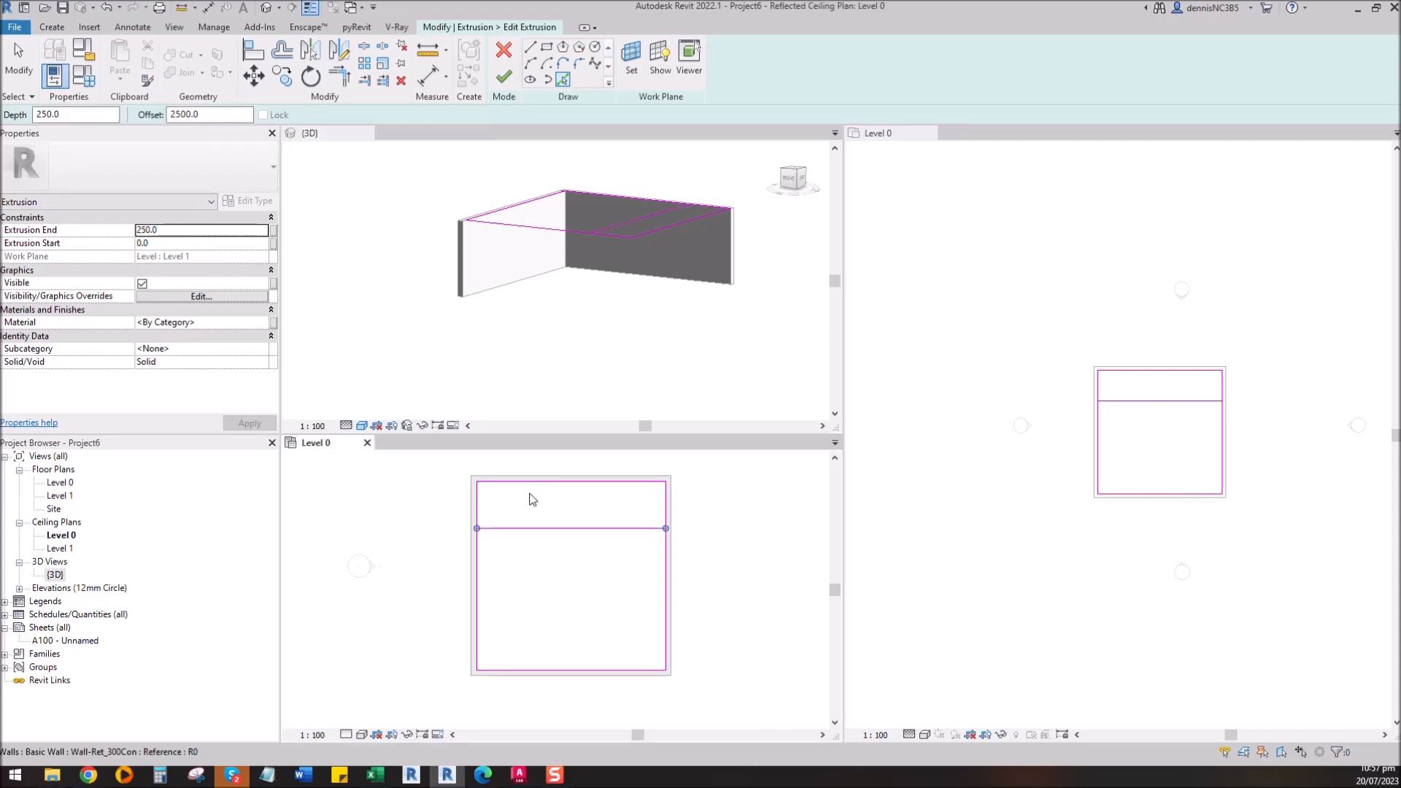
click(535, 532)
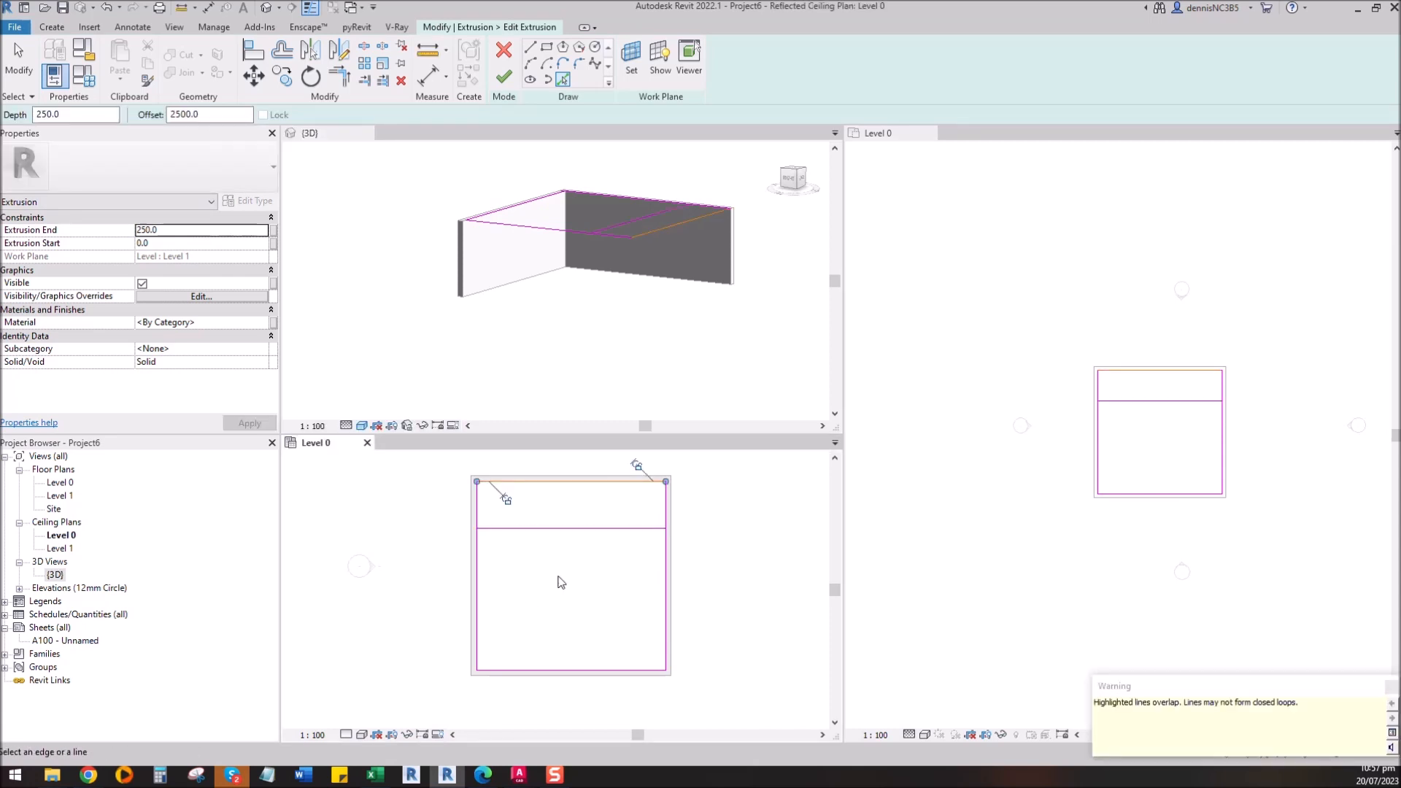
key(Escape)
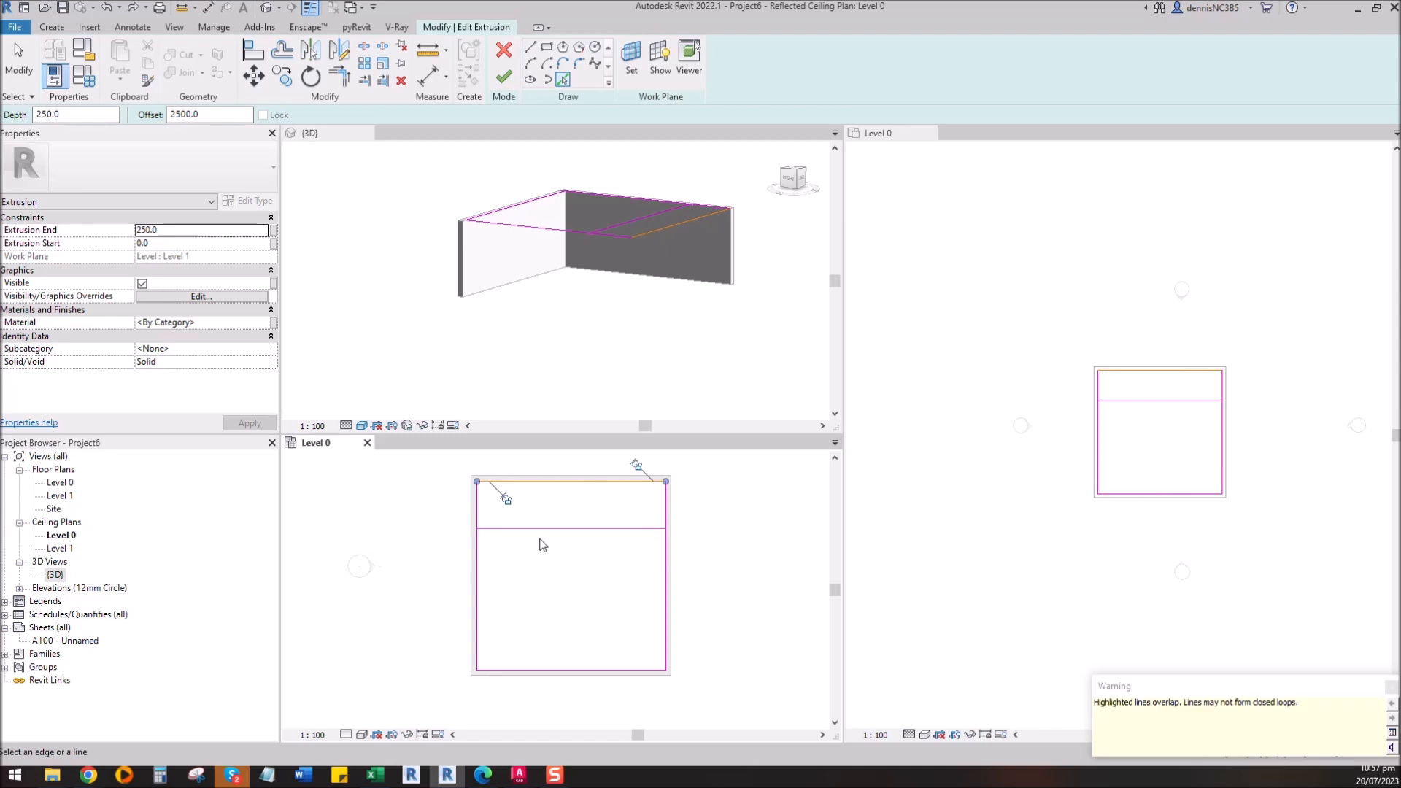
drag(538, 529, 541, 575)
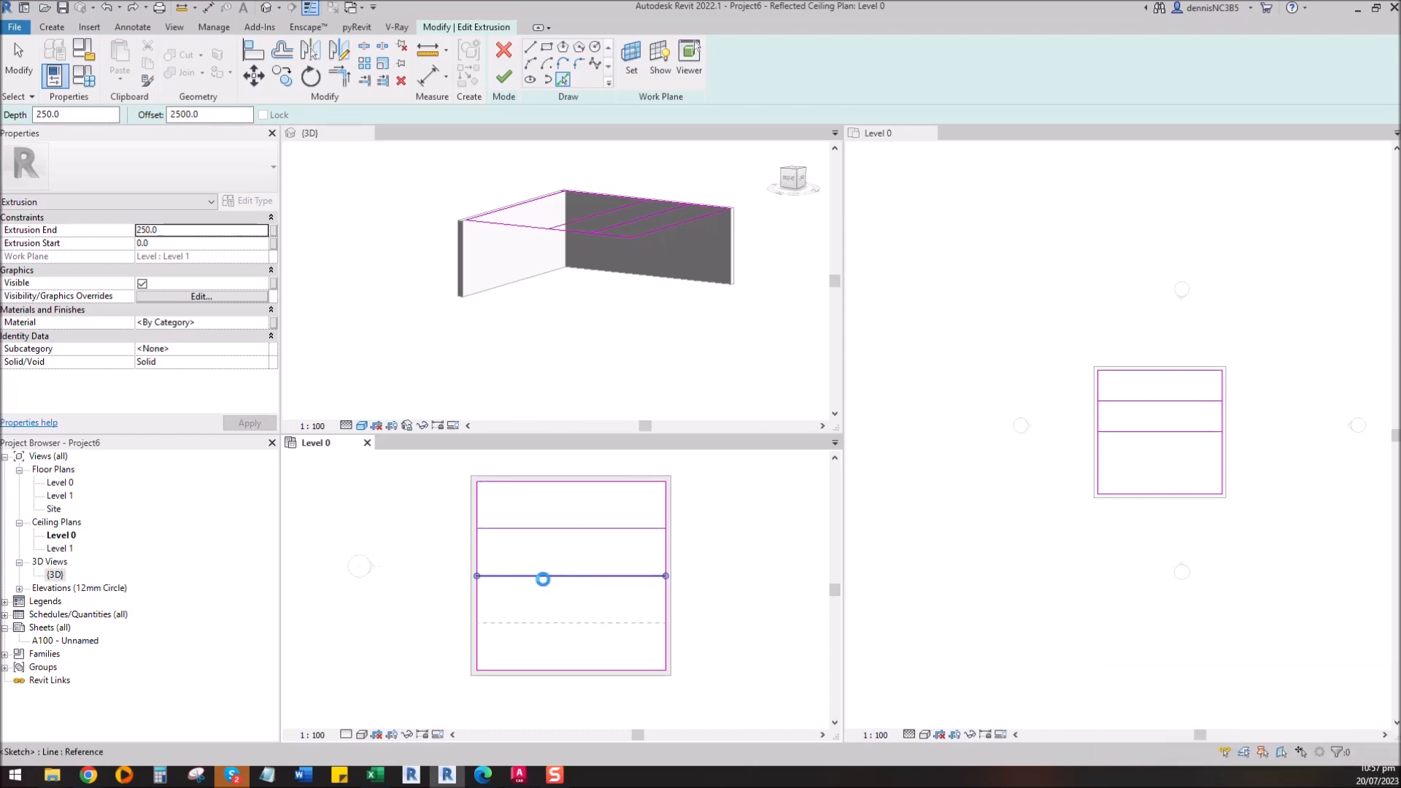
Step: Add three vertical sketch lines offset successively by 2500 mm from the left wall to form a four-by-four grid
click(479, 549)
click(525, 552)
click(574, 556)
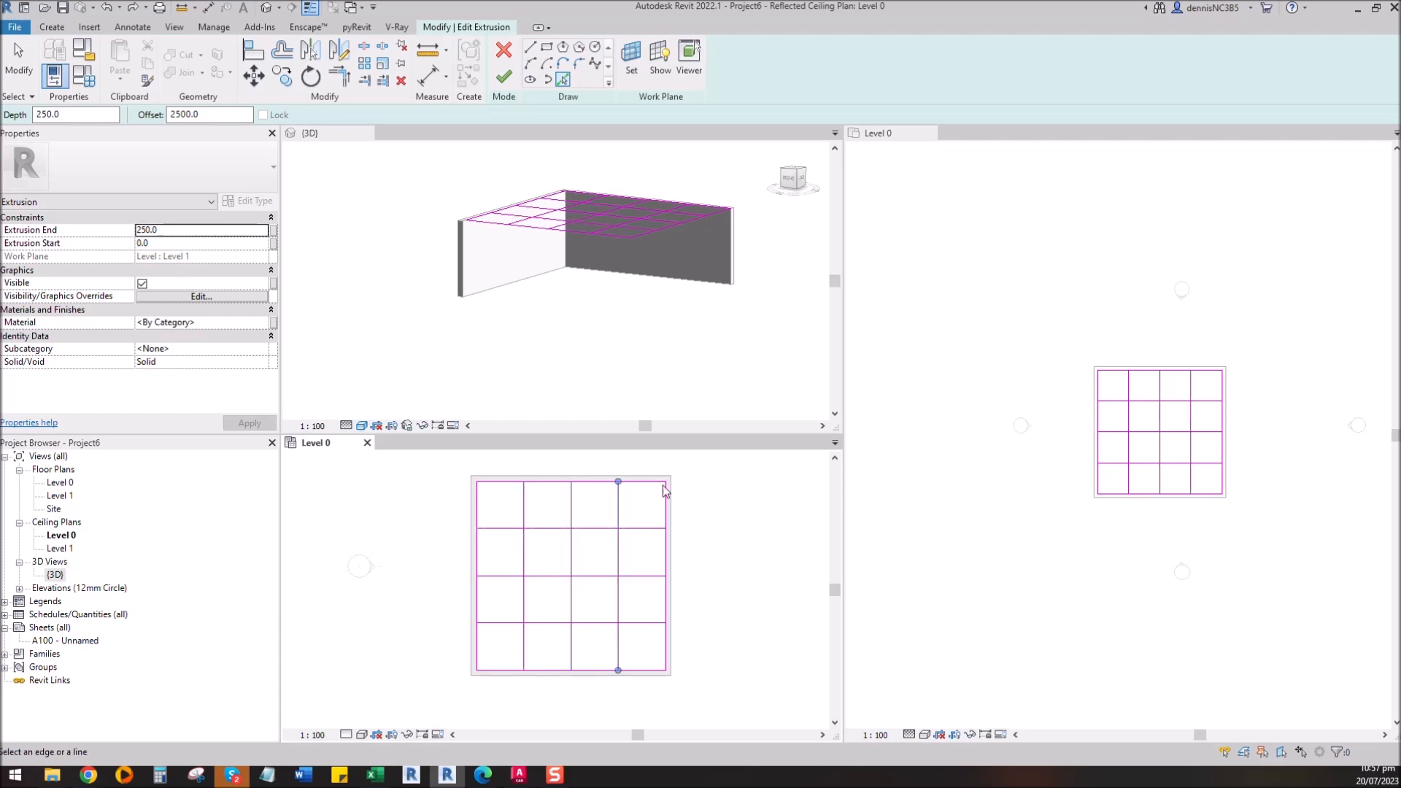
click(18, 58)
scroll(605, 584, up, 2)
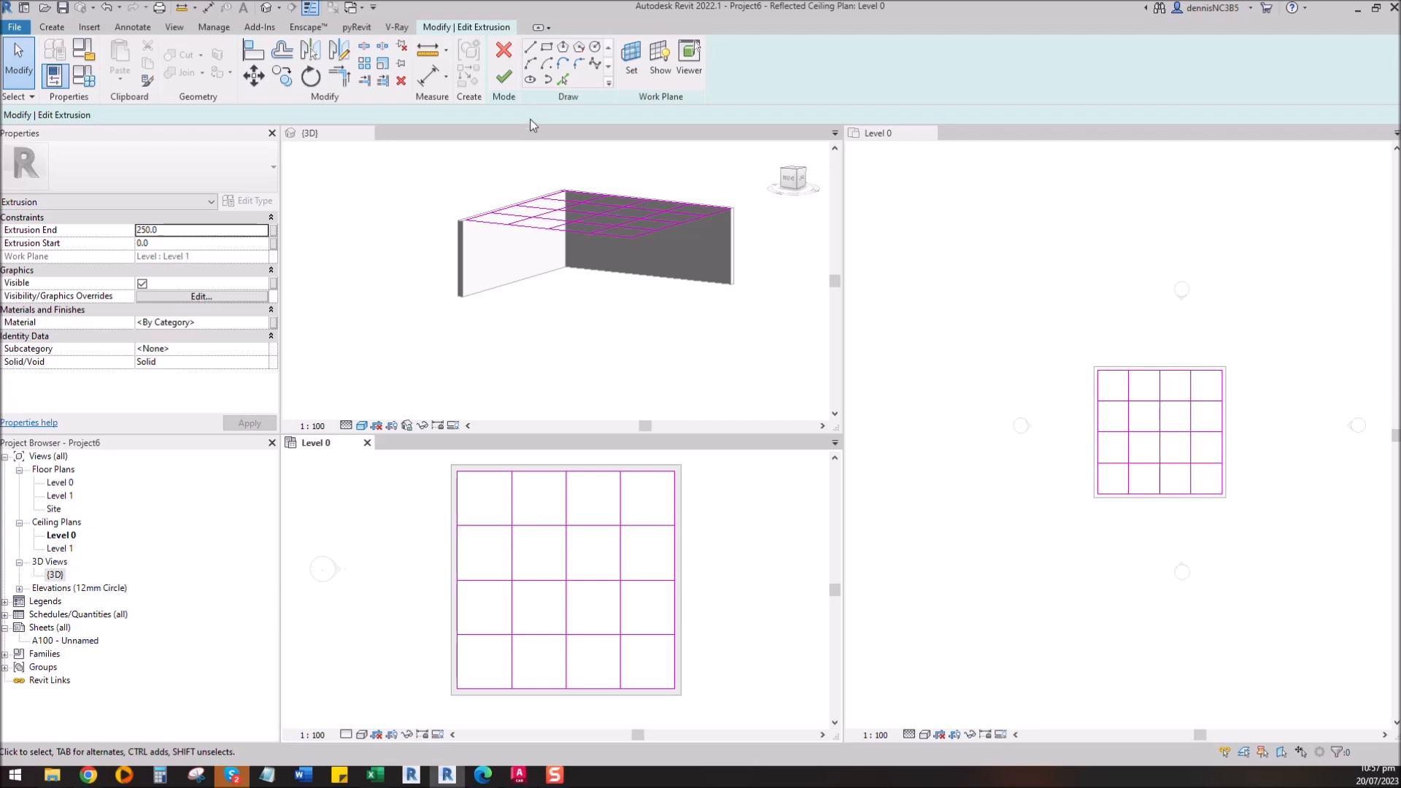
Step: Add sketch lines offset 100 mm inward from the inner faces of all four walls
click(562, 80)
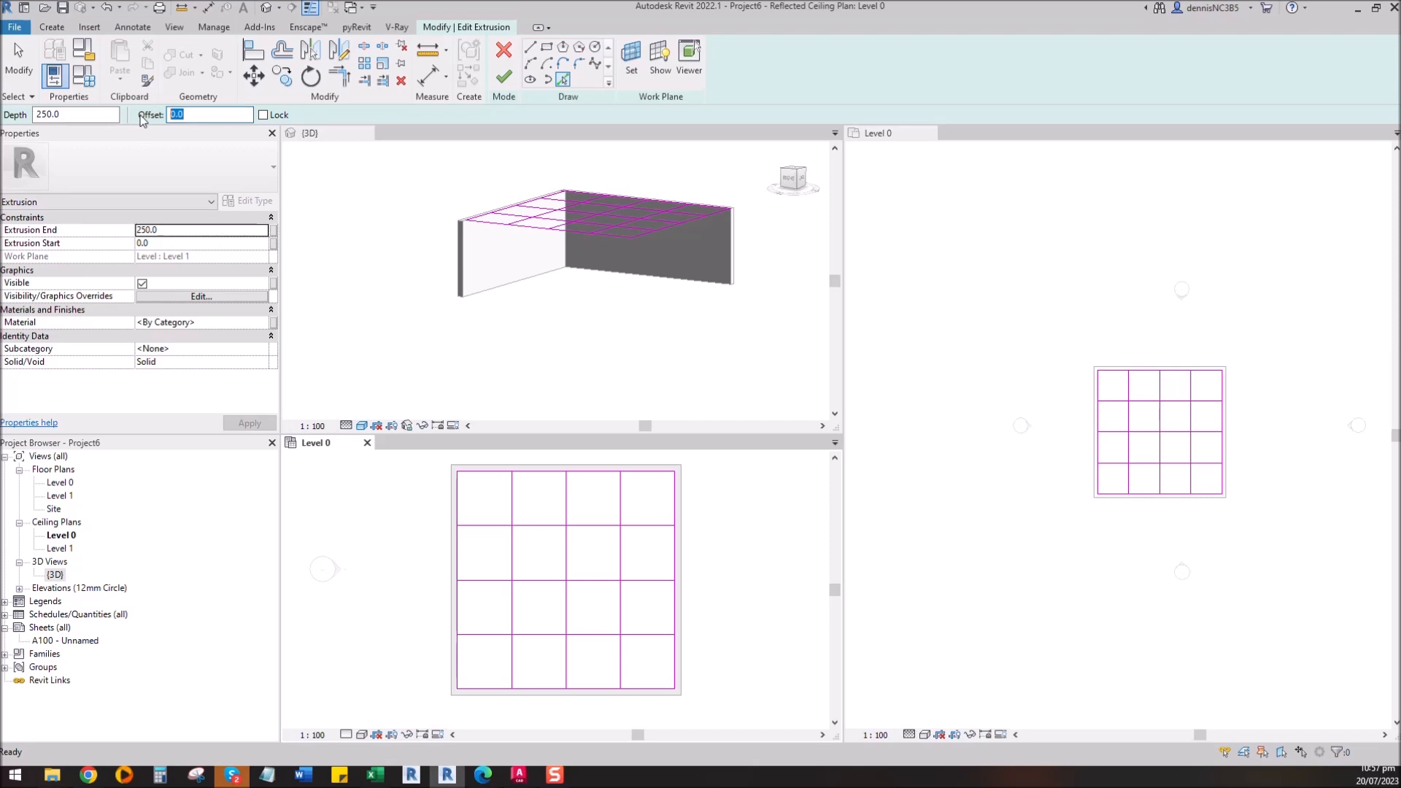
key(Return)
click(483, 480)
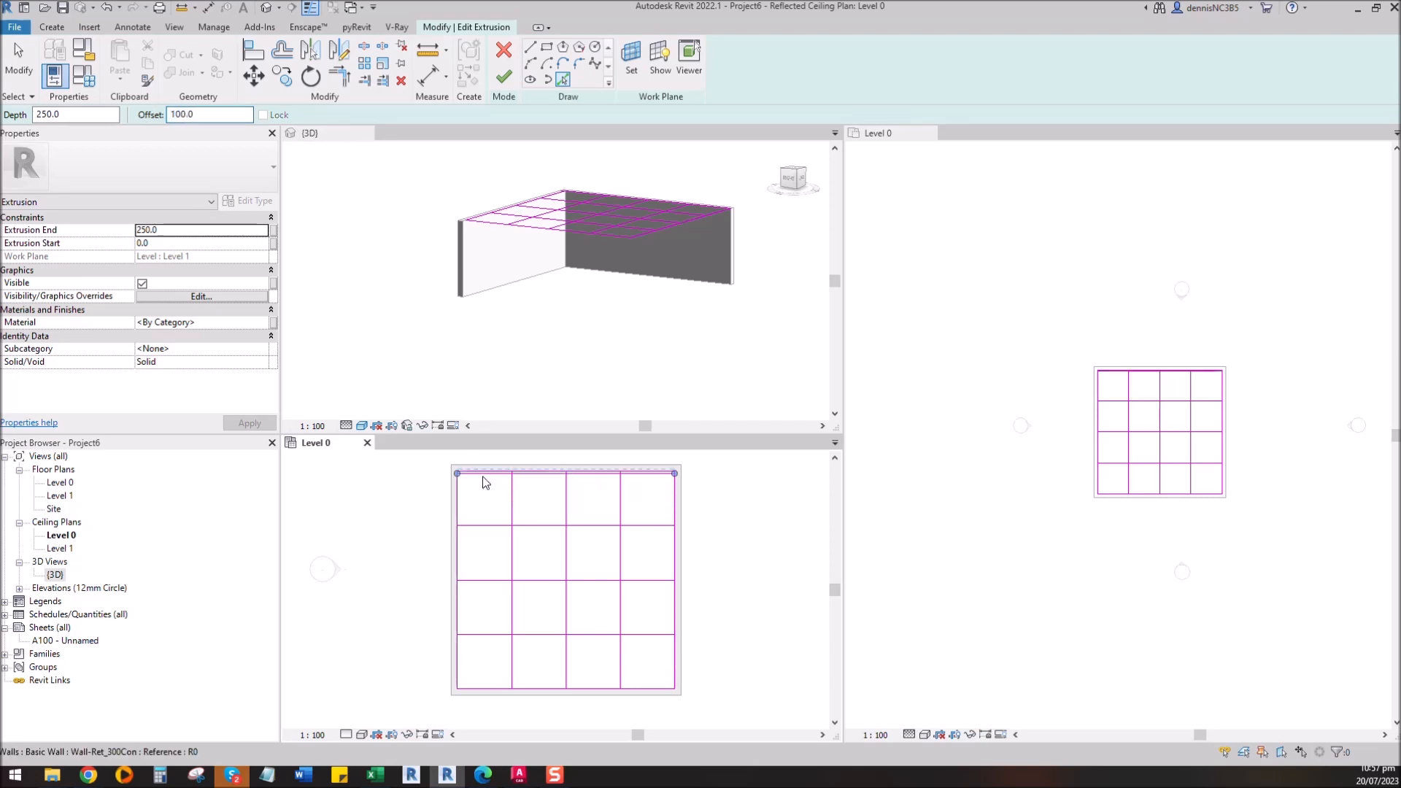
click(478, 687)
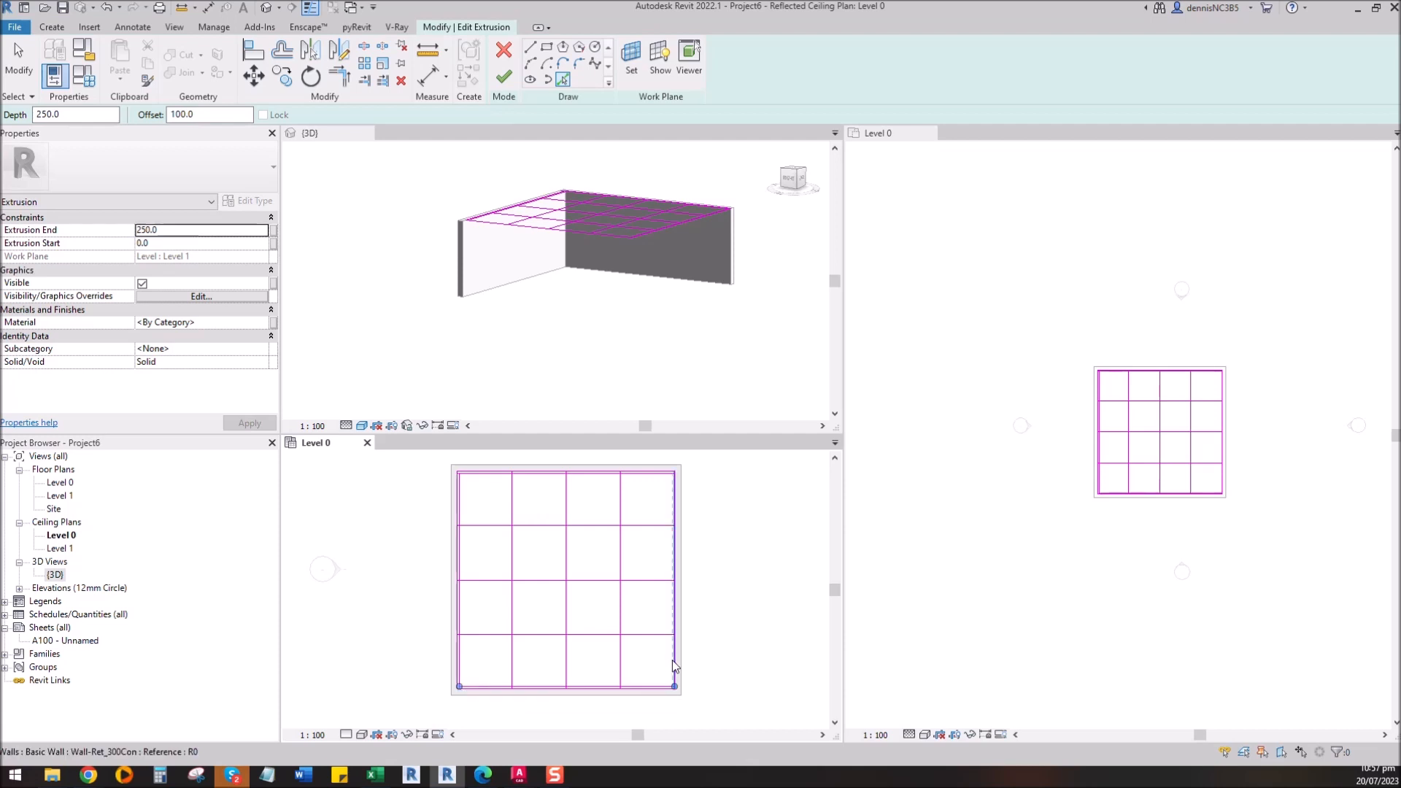
scroll(519, 526, up, 3)
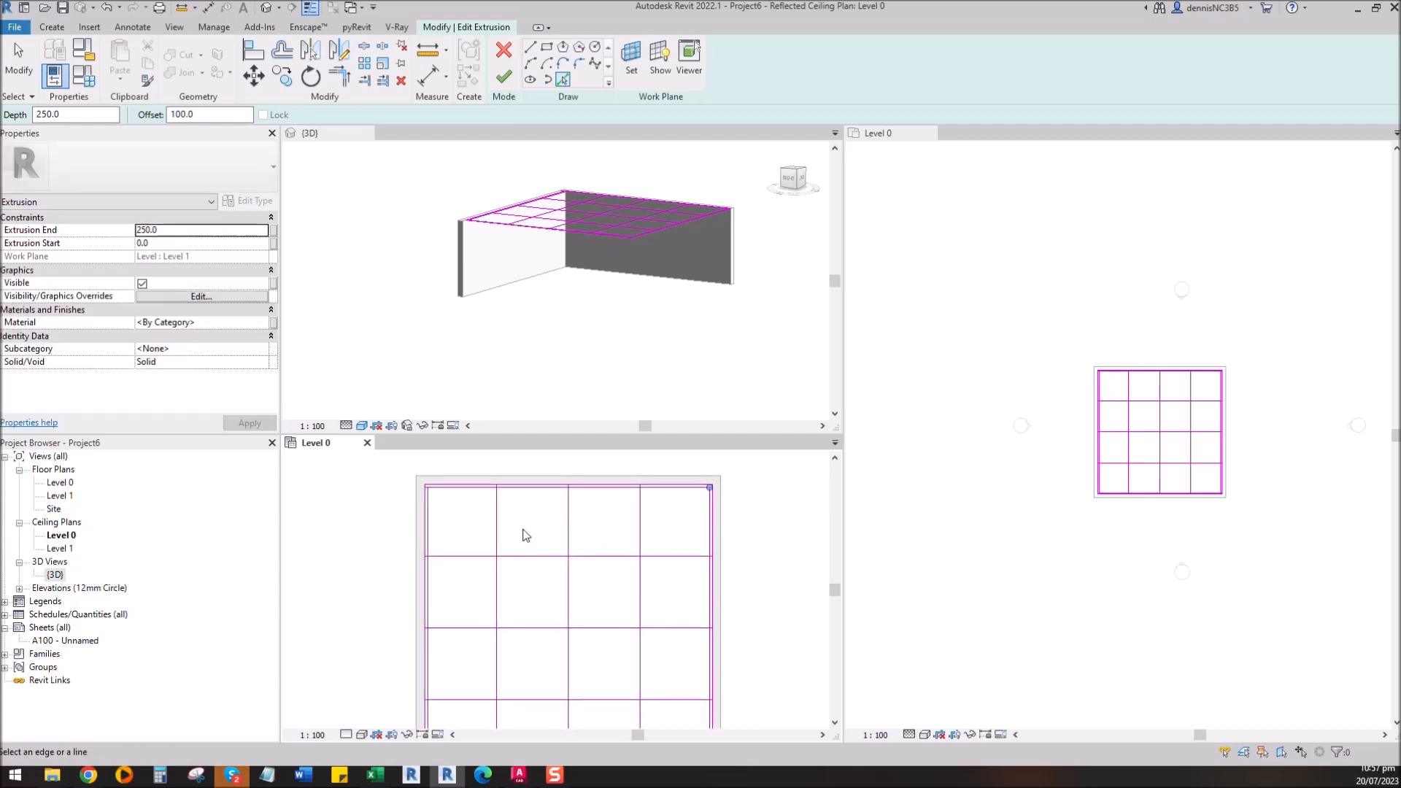
Step: Draw rectangles with a -100 mm offset inside the four cells of the grid's top row
click(545, 49)
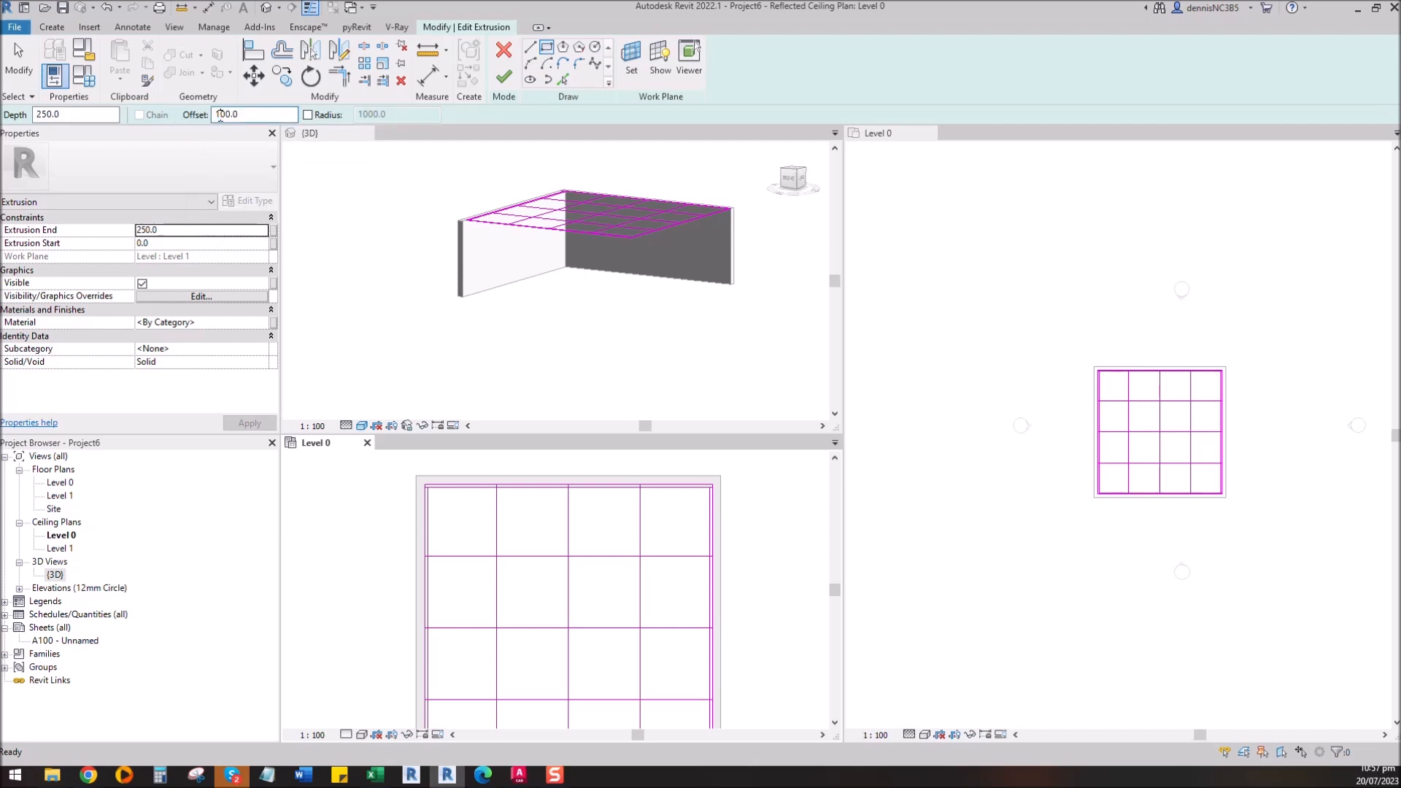
text(-1)
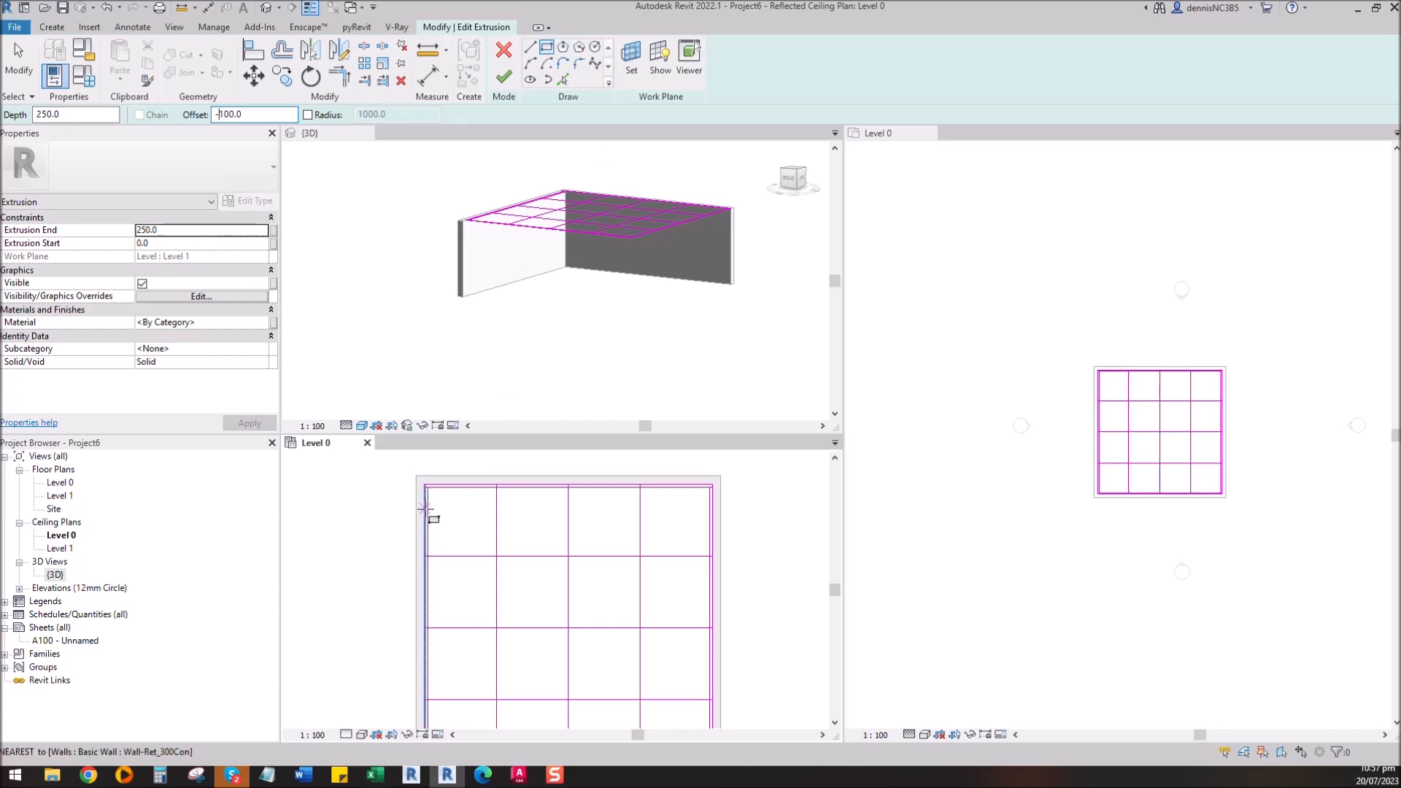
scroll(429, 503, up, 2)
click(429, 479)
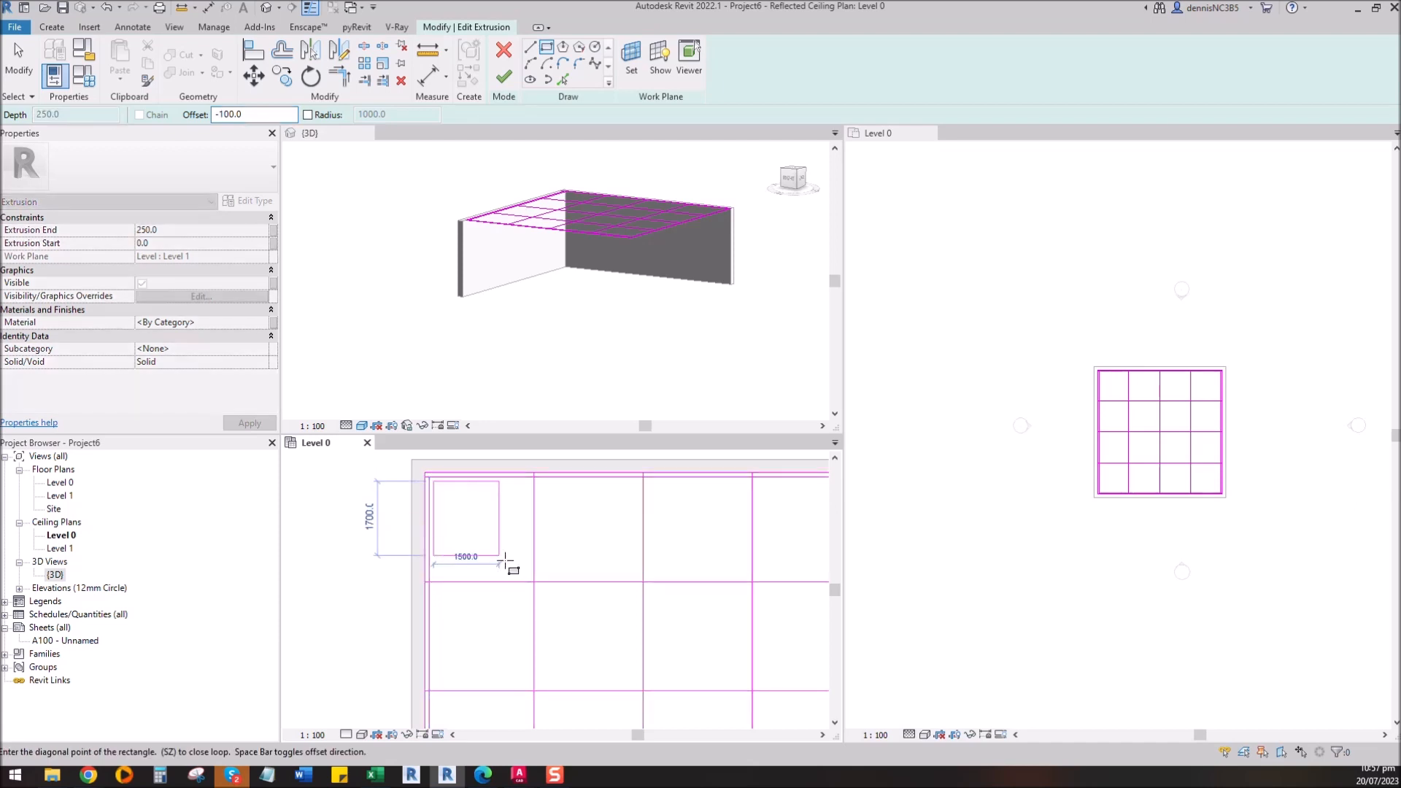
click(534, 582)
click(533, 475)
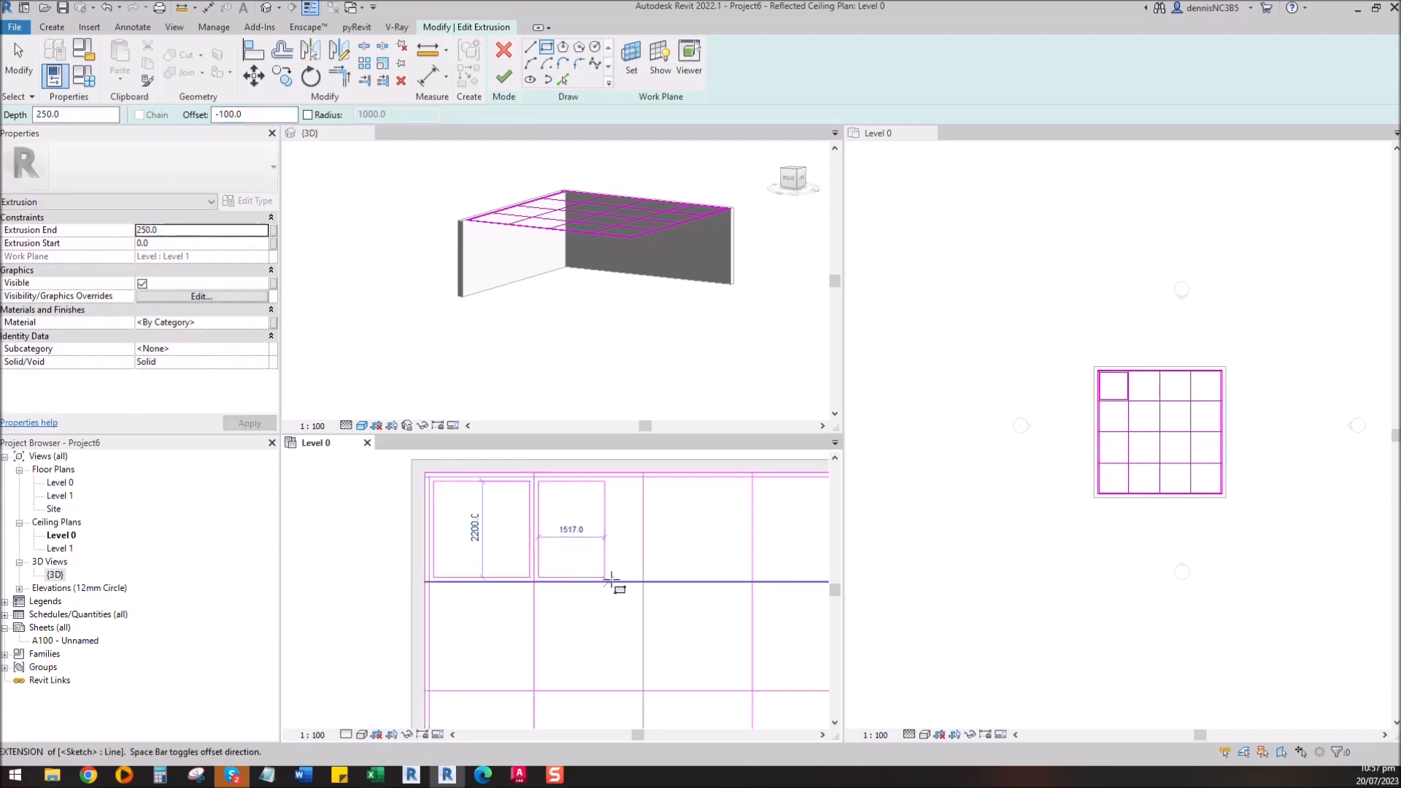
click(643, 582)
click(643, 475)
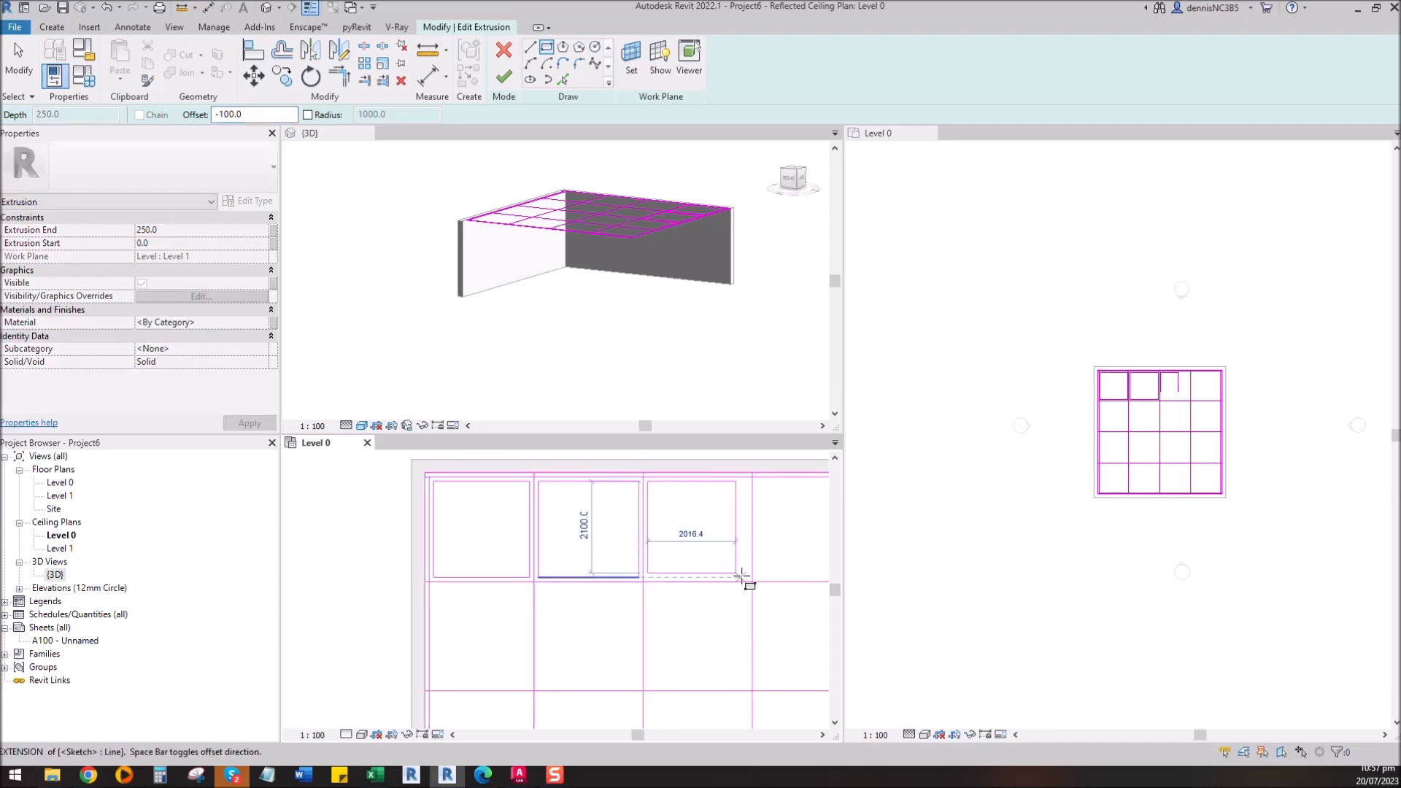
click(752, 581)
middle_drag(766, 564, 562, 601)
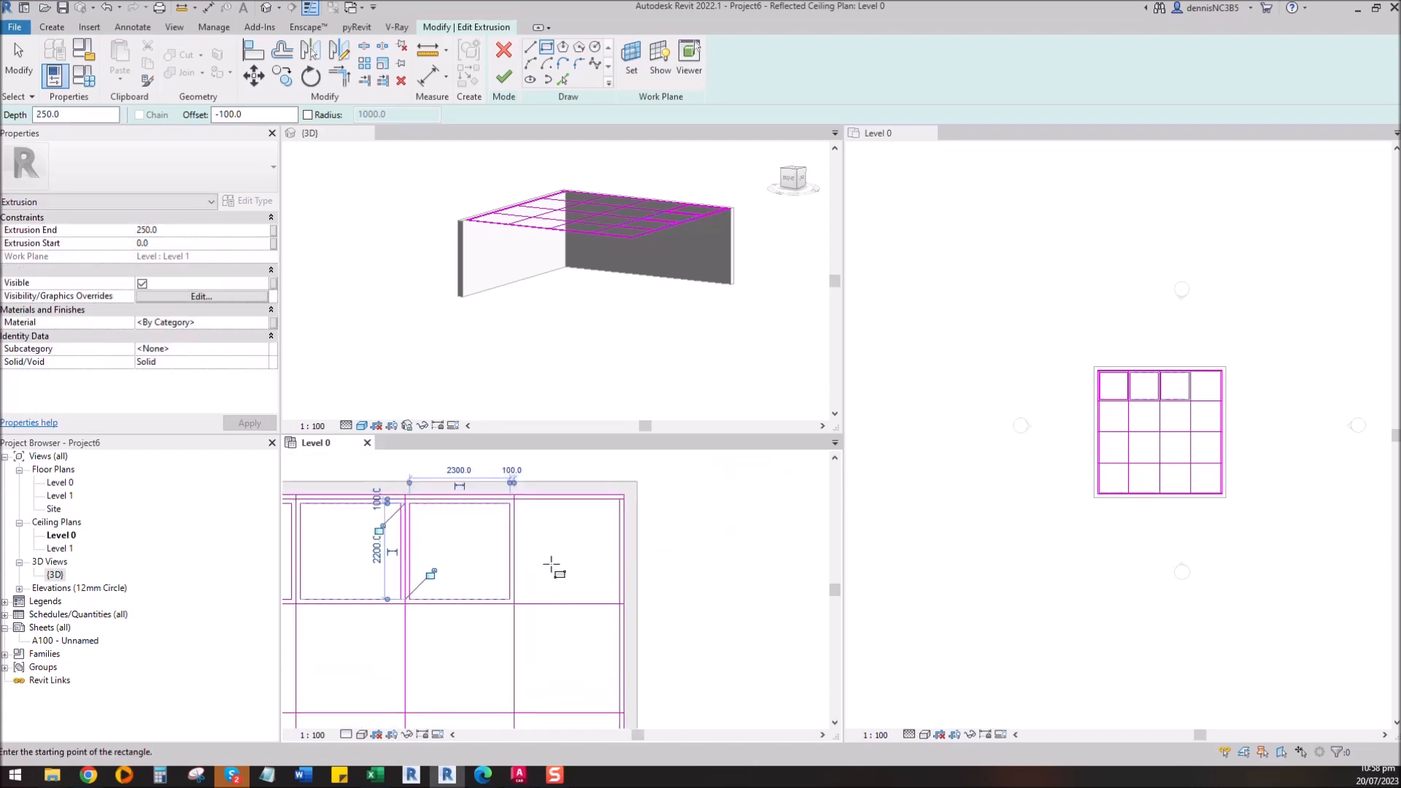
click(515, 501)
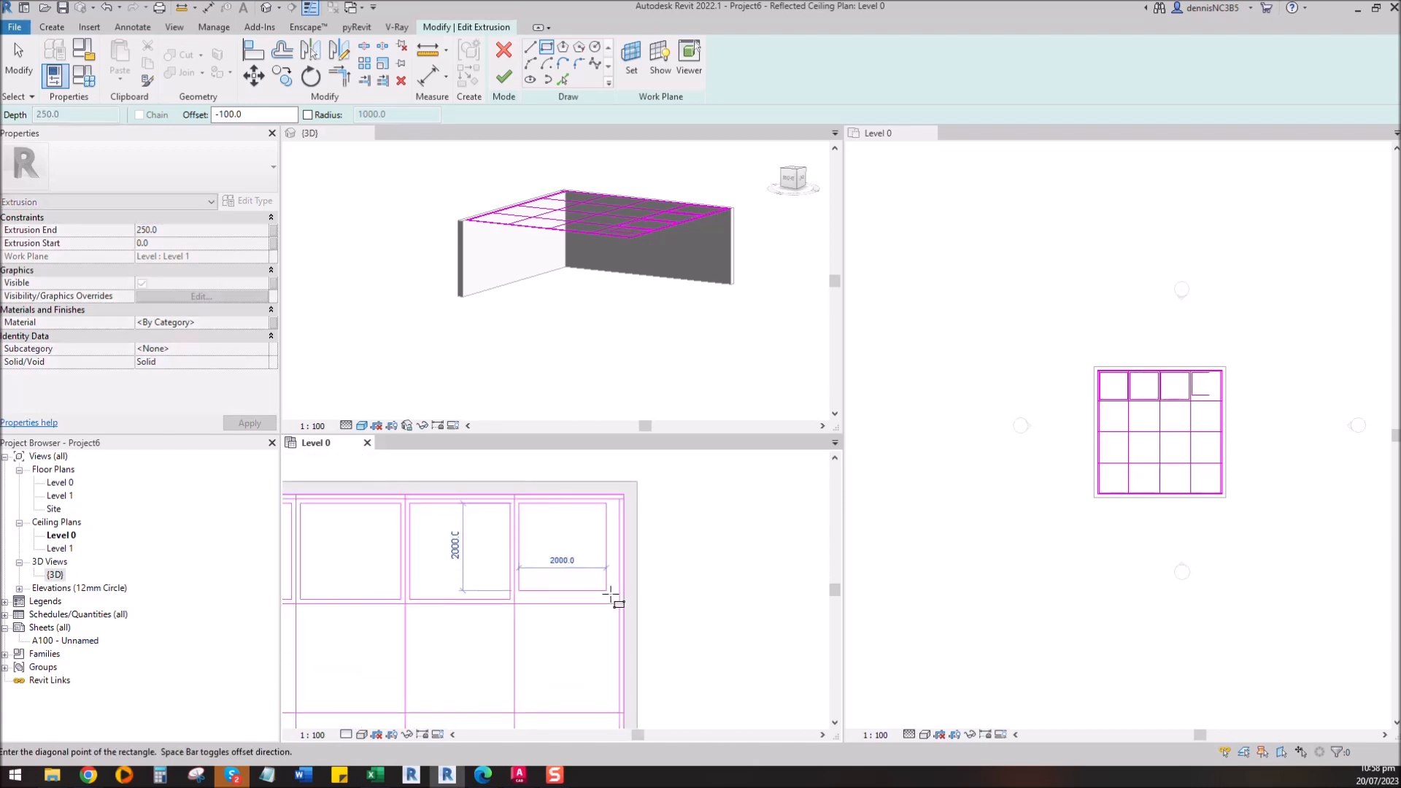
click(624, 604)
Step: Draw rectangles inset 100 mm inside the four cells of the grid's second row
middle_drag(445, 605, 639, 538)
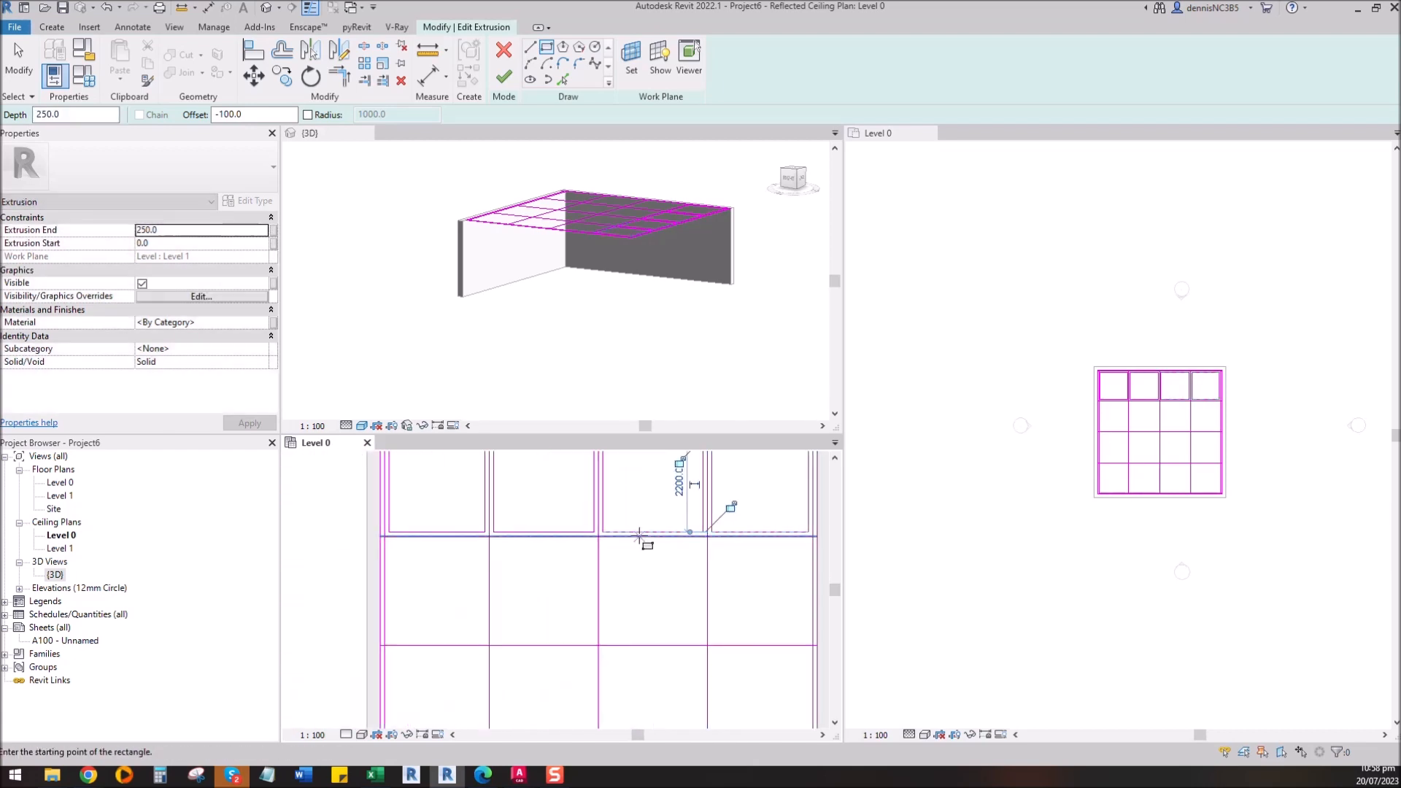
click(383, 536)
click(488, 644)
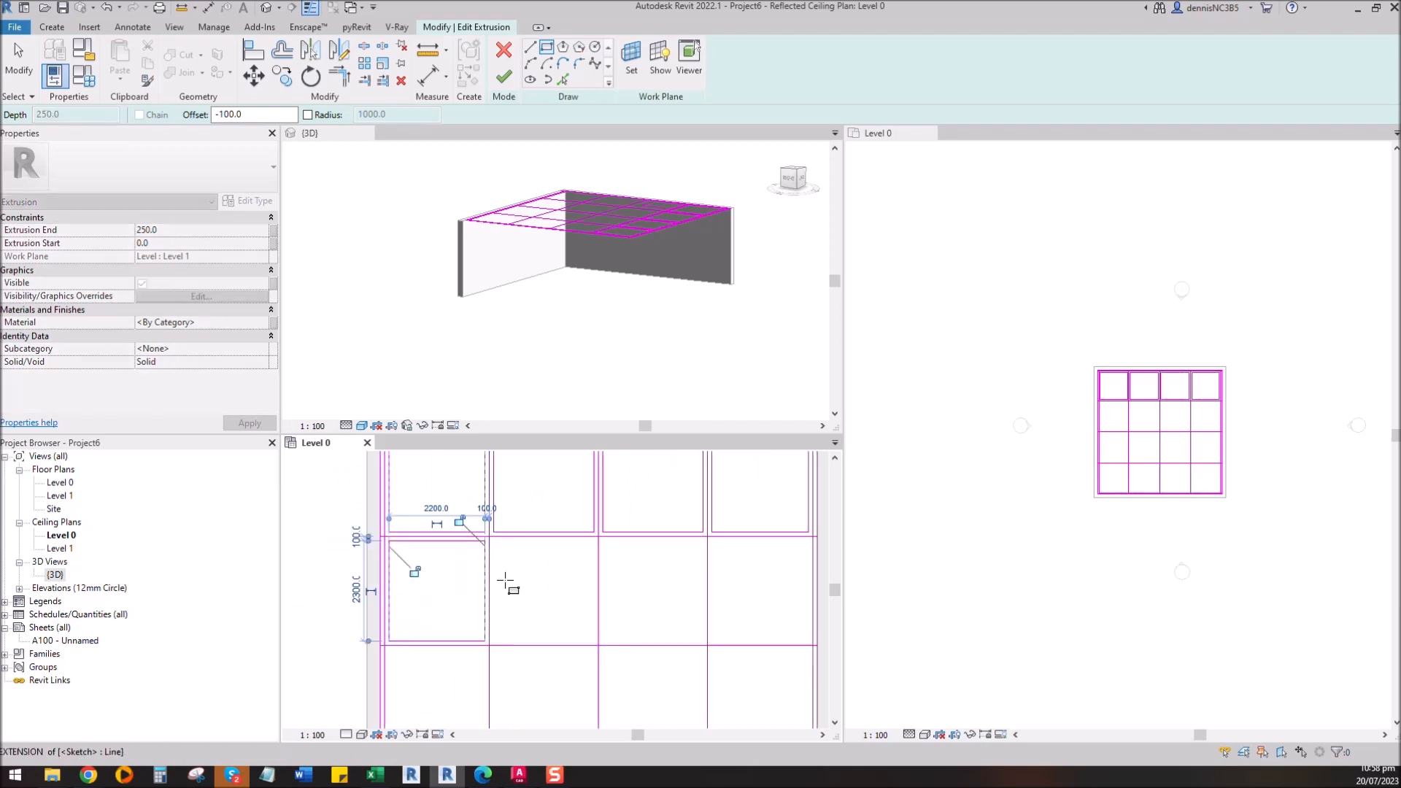
click(489, 536)
click(594, 642)
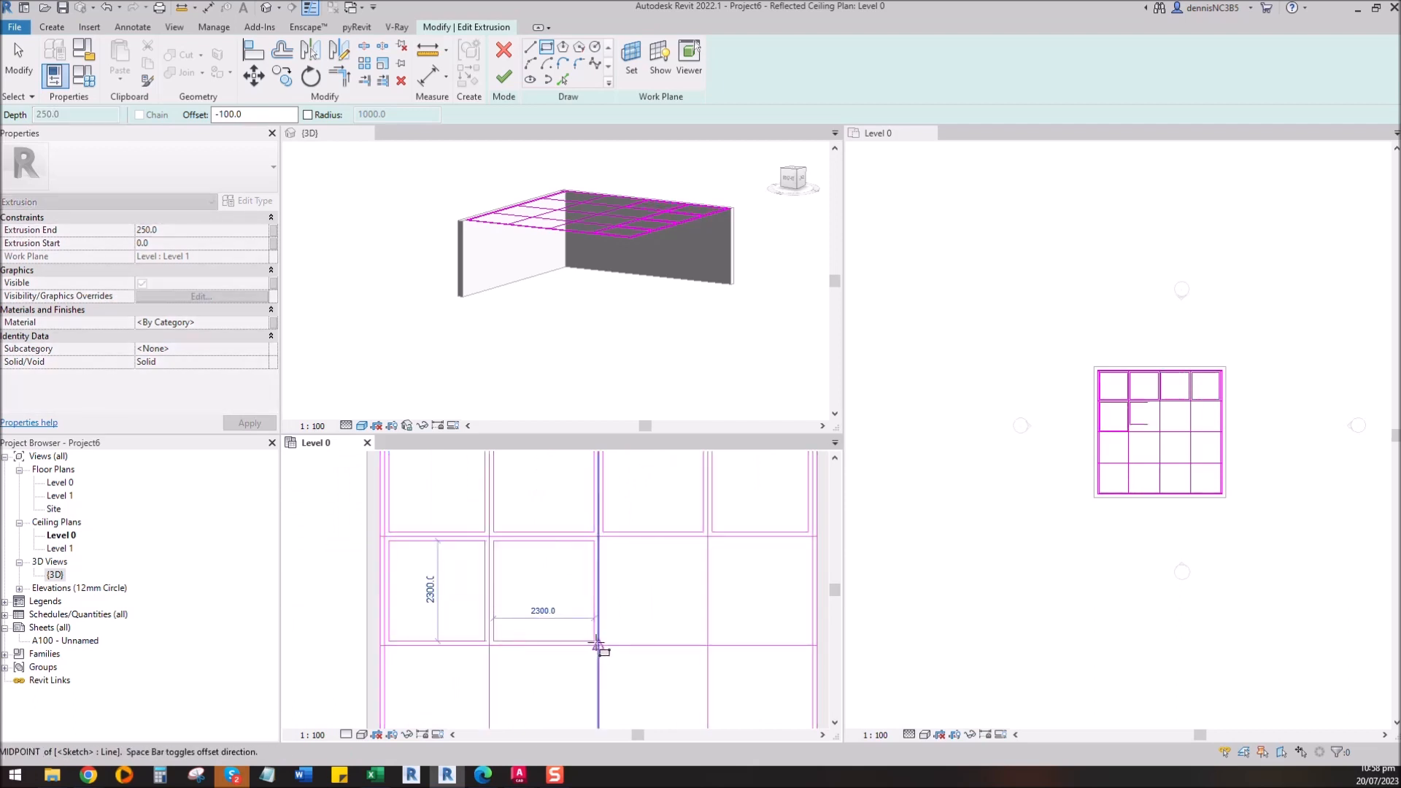
click(598, 536)
click(706, 645)
middle_drag(641, 562, 539, 540)
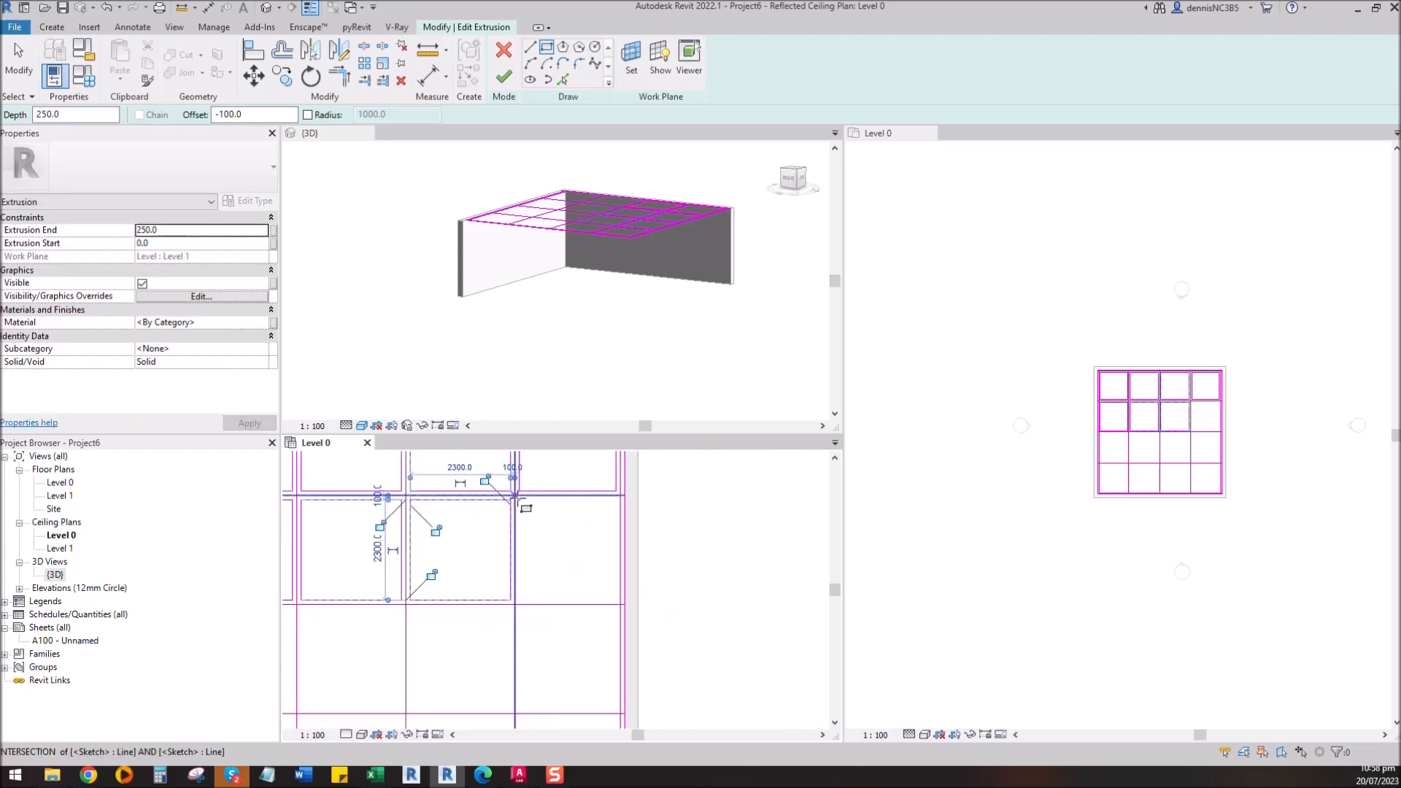
click(518, 500)
click(619, 604)
Step: Draw inset rectangles in the four cells of the grid's third row, keeping the -100 mm offset
middle_drag(567, 648, 629, 592)
click(576, 549)
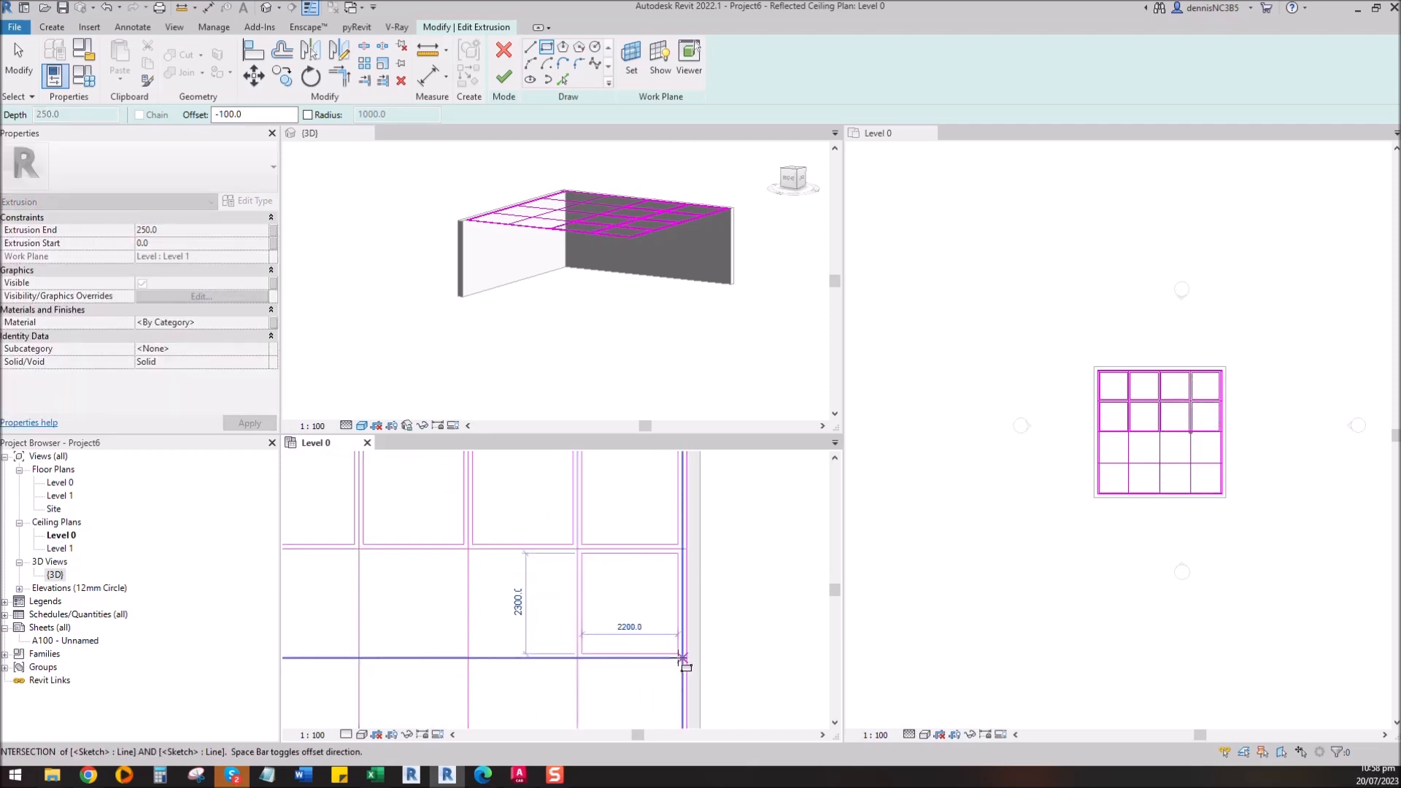
click(683, 656)
click(468, 548)
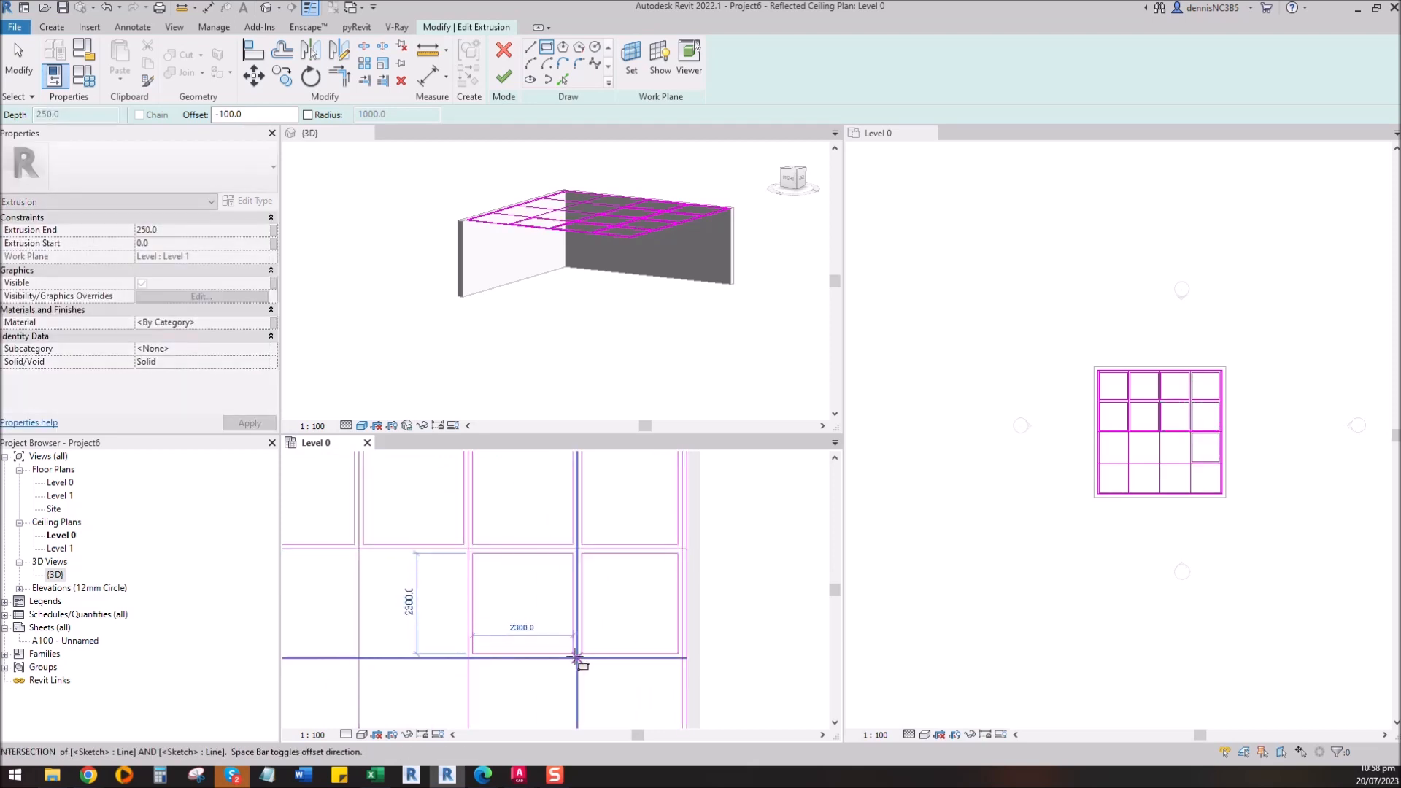
click(576, 657)
middle_drag(509, 601, 552, 561)
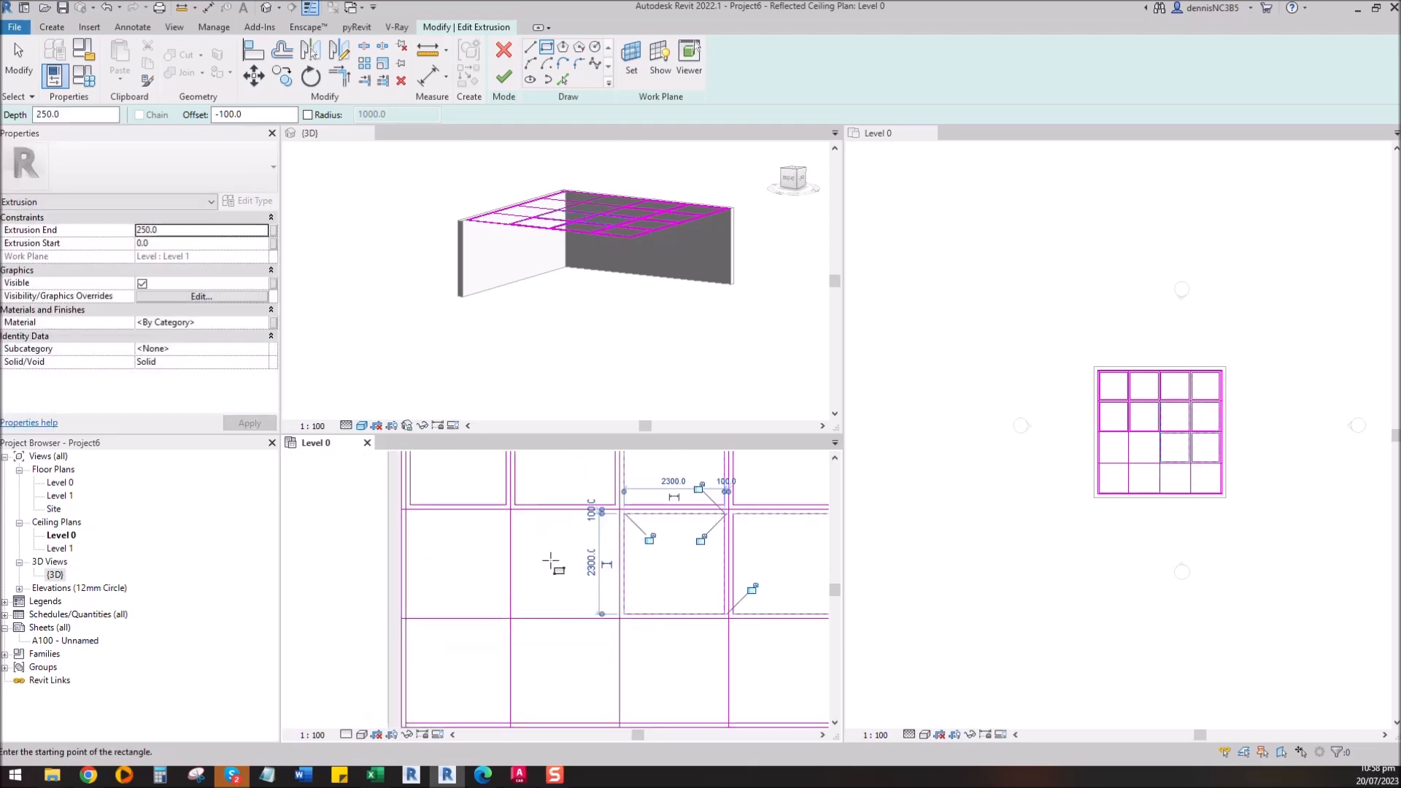
click(513, 511)
click(619, 618)
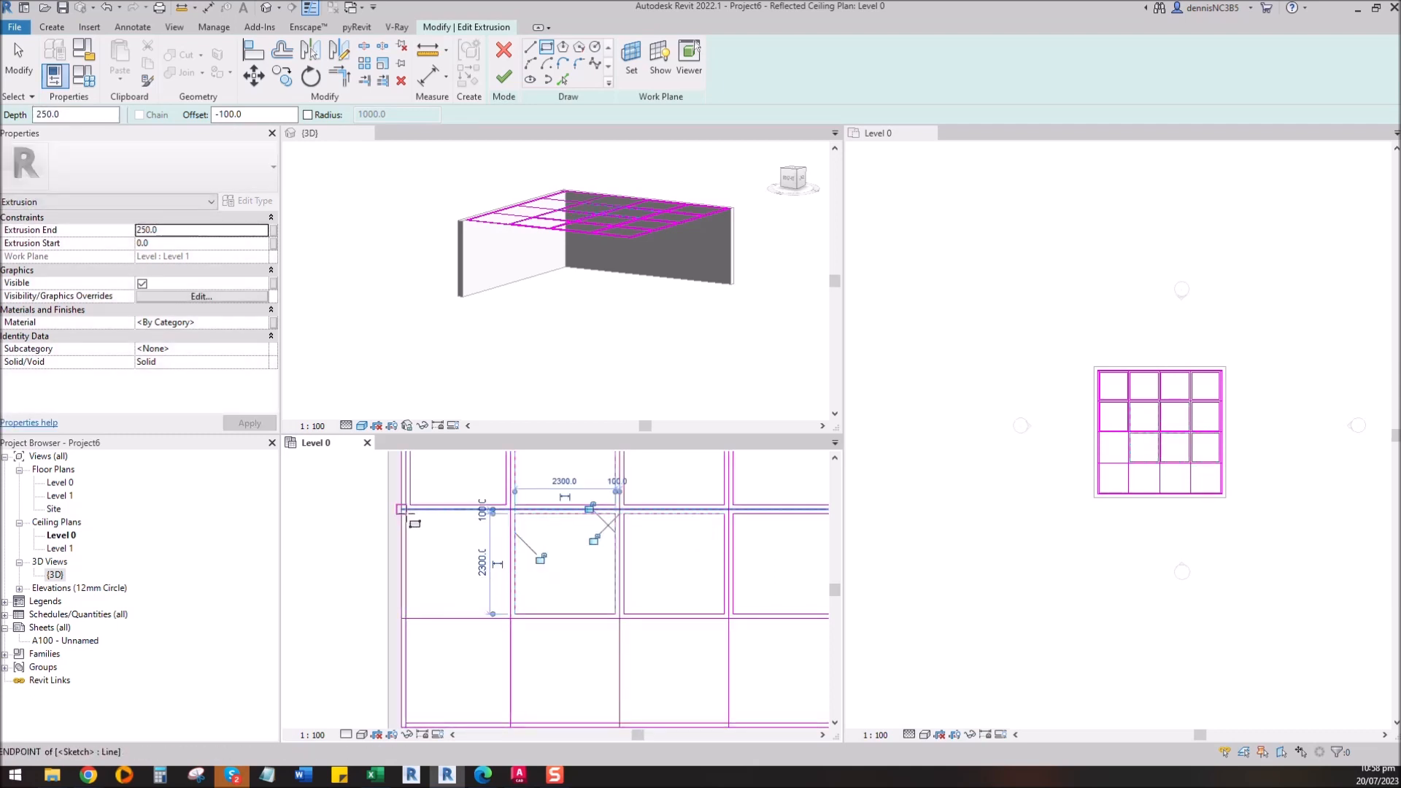
click(405, 514)
click(510, 618)
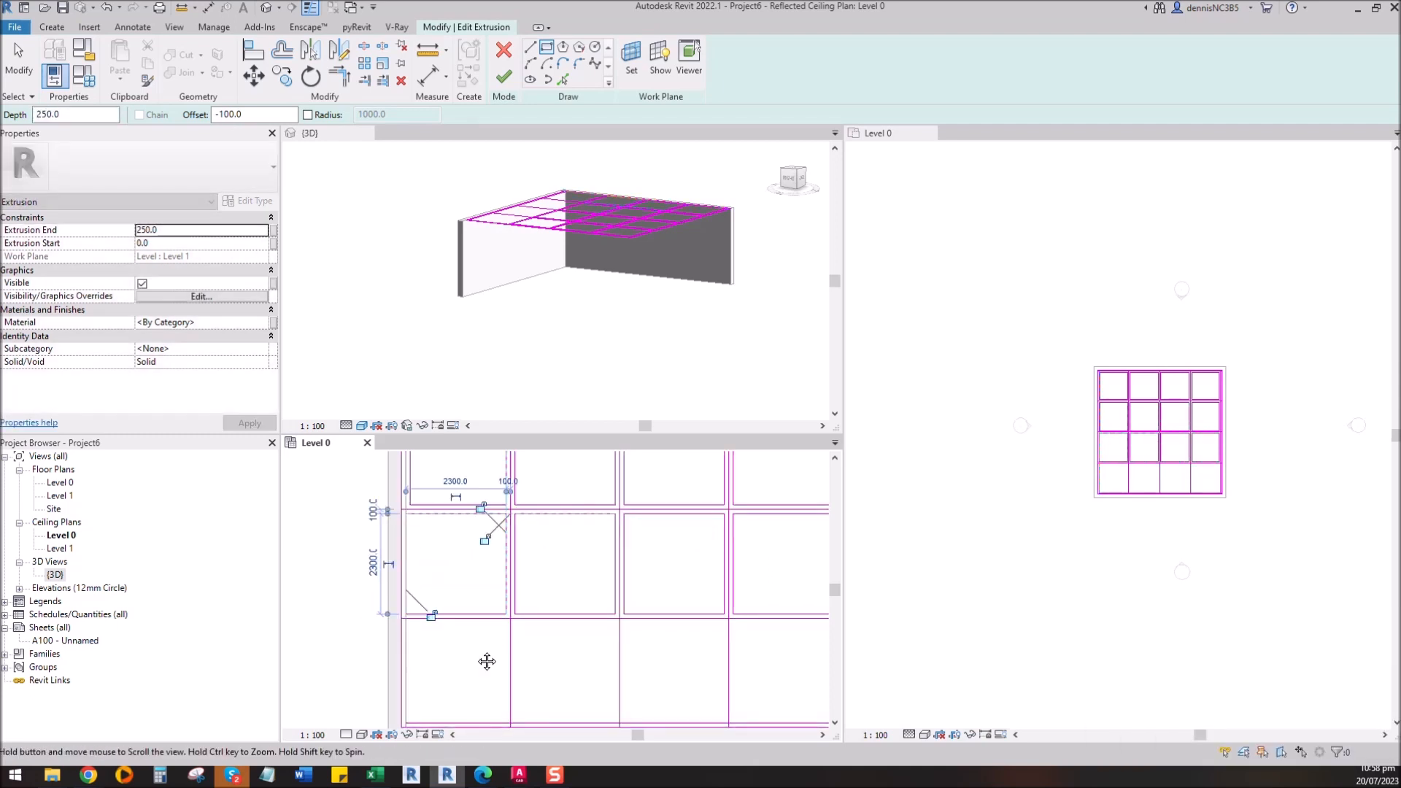
Step: Draw a 2200 by 2200 mm inset rectangle in the leftmost cell of the grid's bottom row
middle_drag(418, 640, 446, 535)
click(433, 508)
click(538, 615)
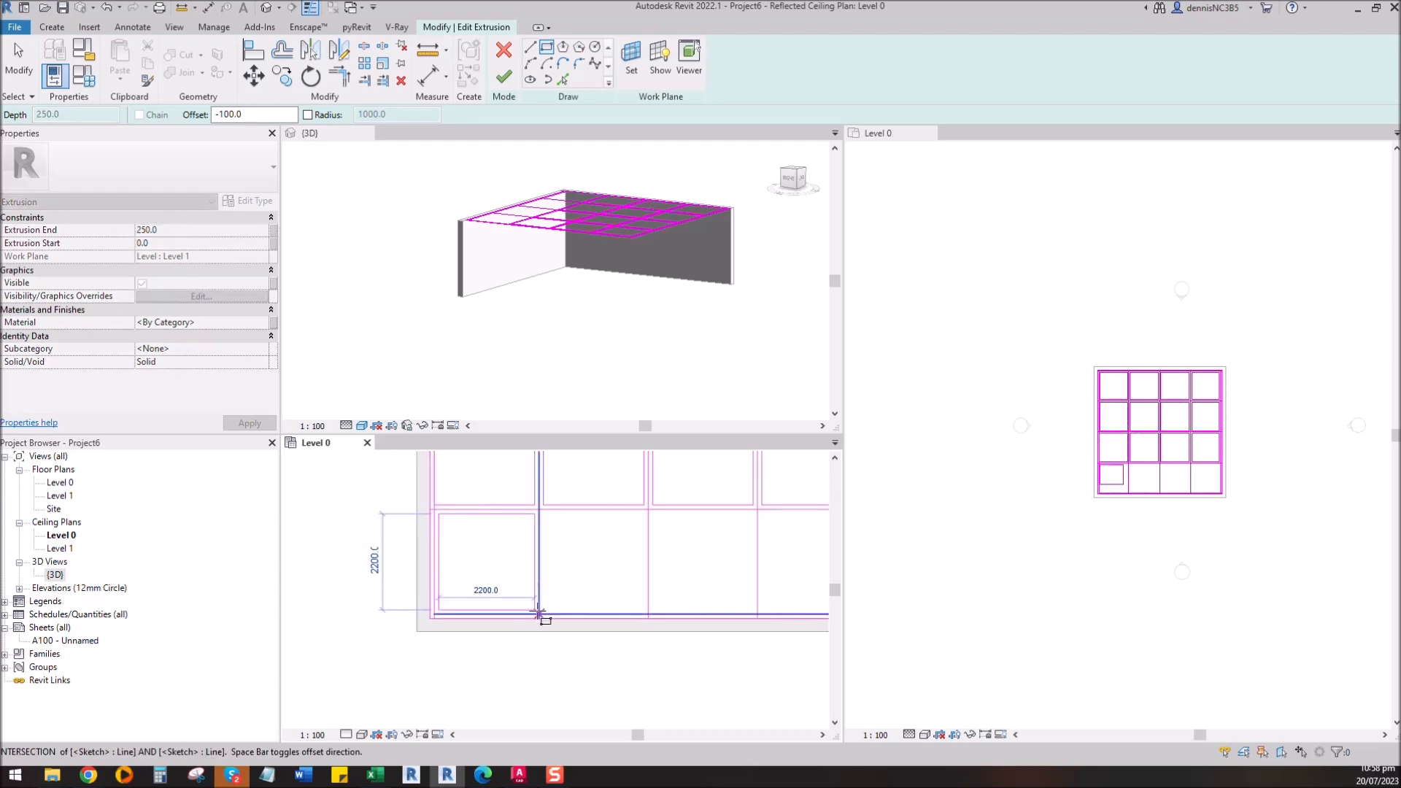
click(543, 514)
click(646, 610)
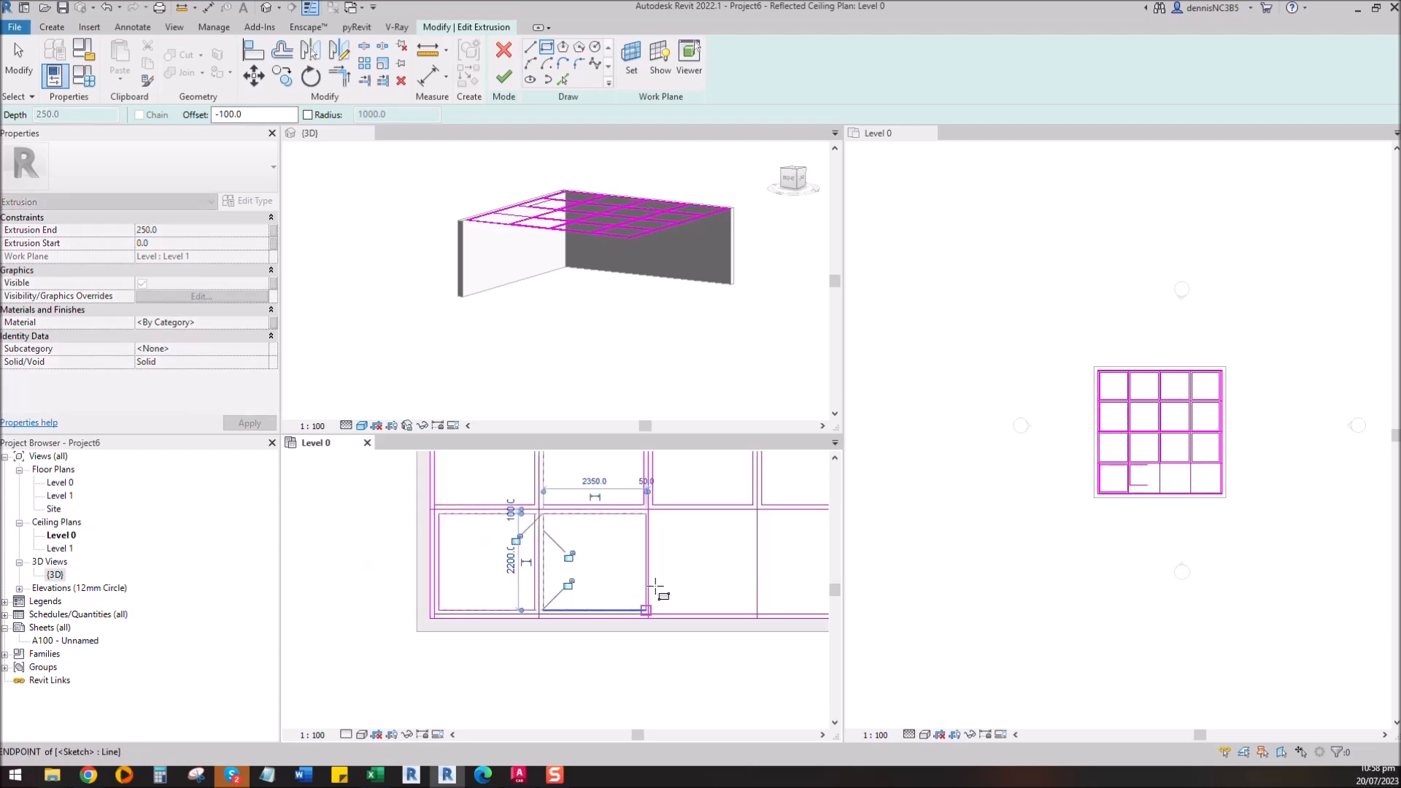
key(ctrl+z)
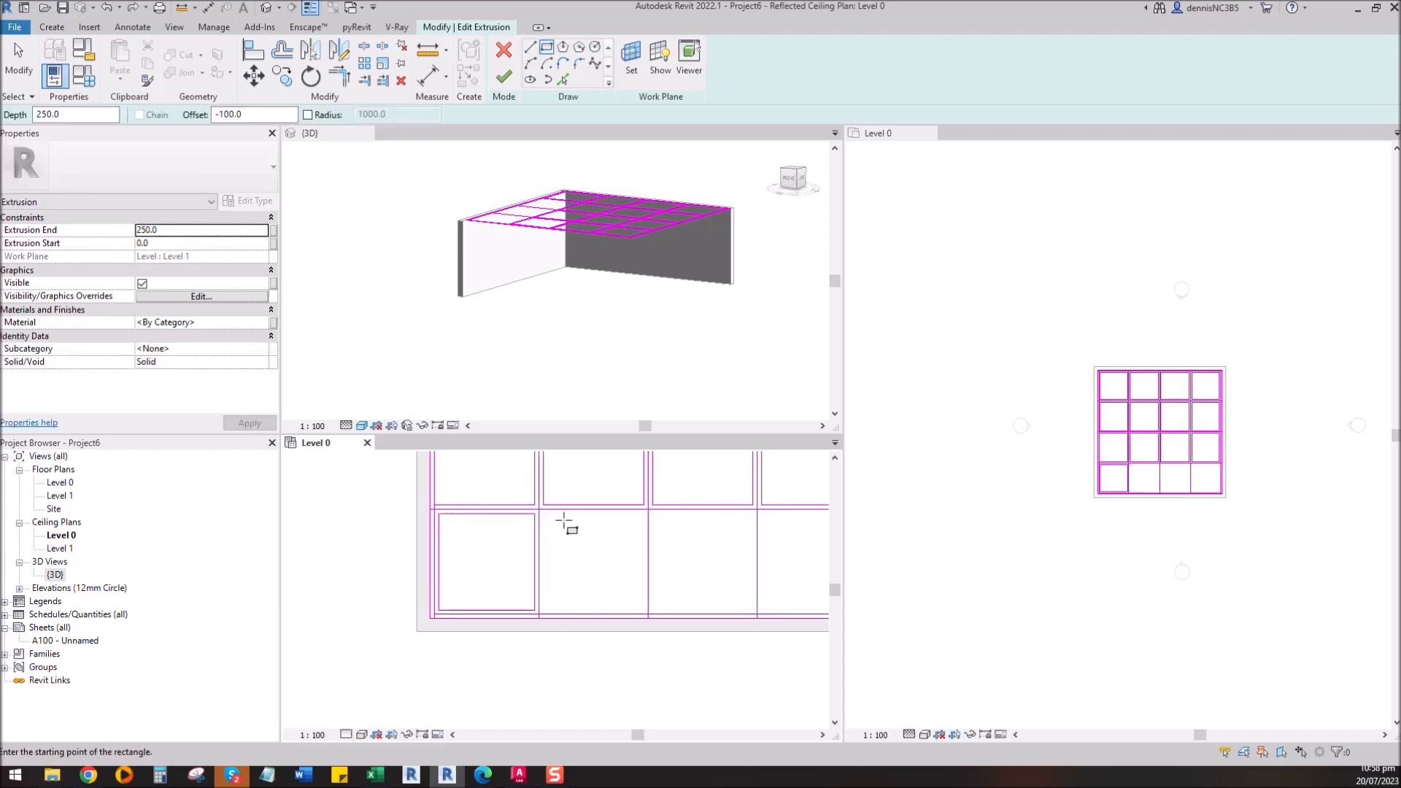
Step: Draw a 2300 by 2200 mm inset rectangle in the second cell of the bottom row, snapping to the grid line intersections
scroll(542, 506, up, 1)
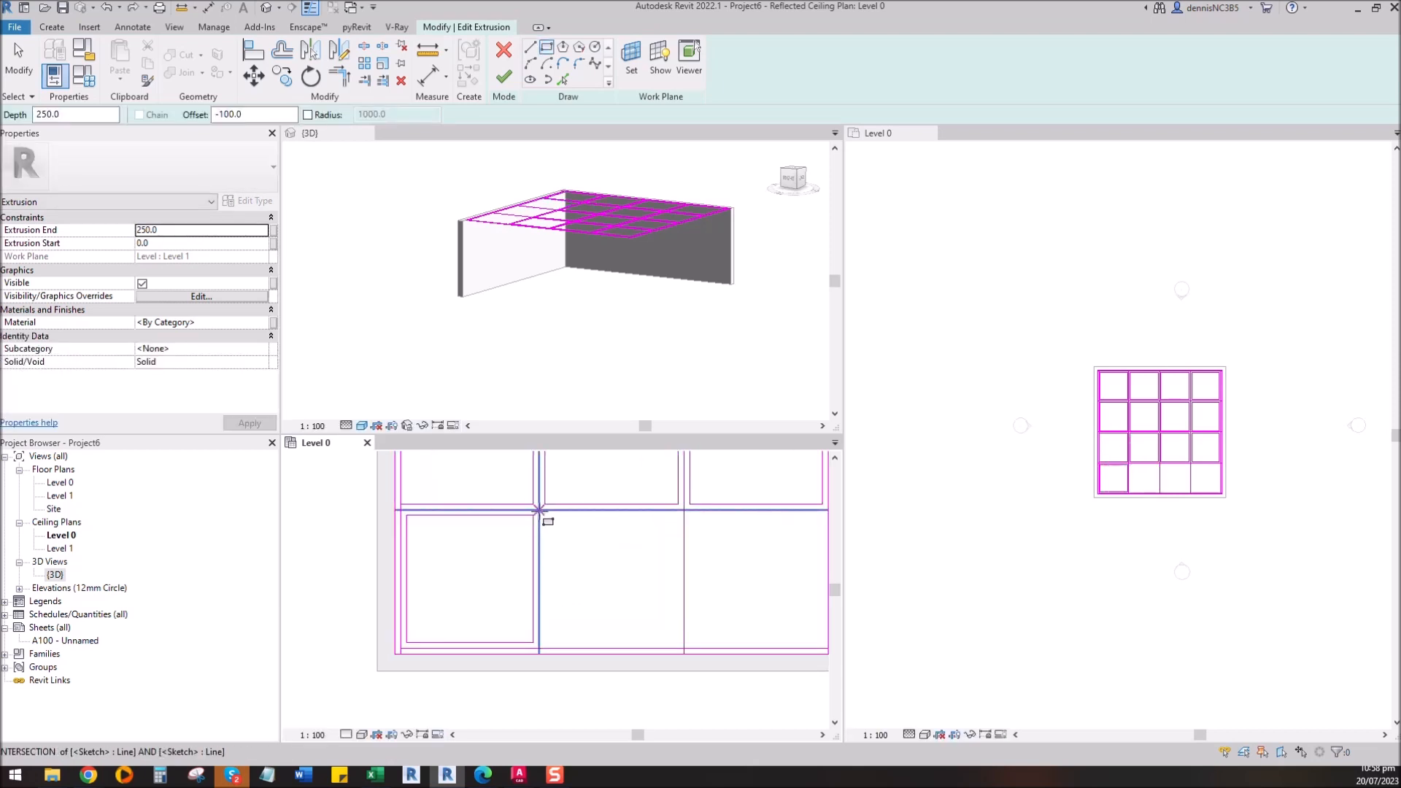
click(538, 509)
scroll(686, 650, up, 1)
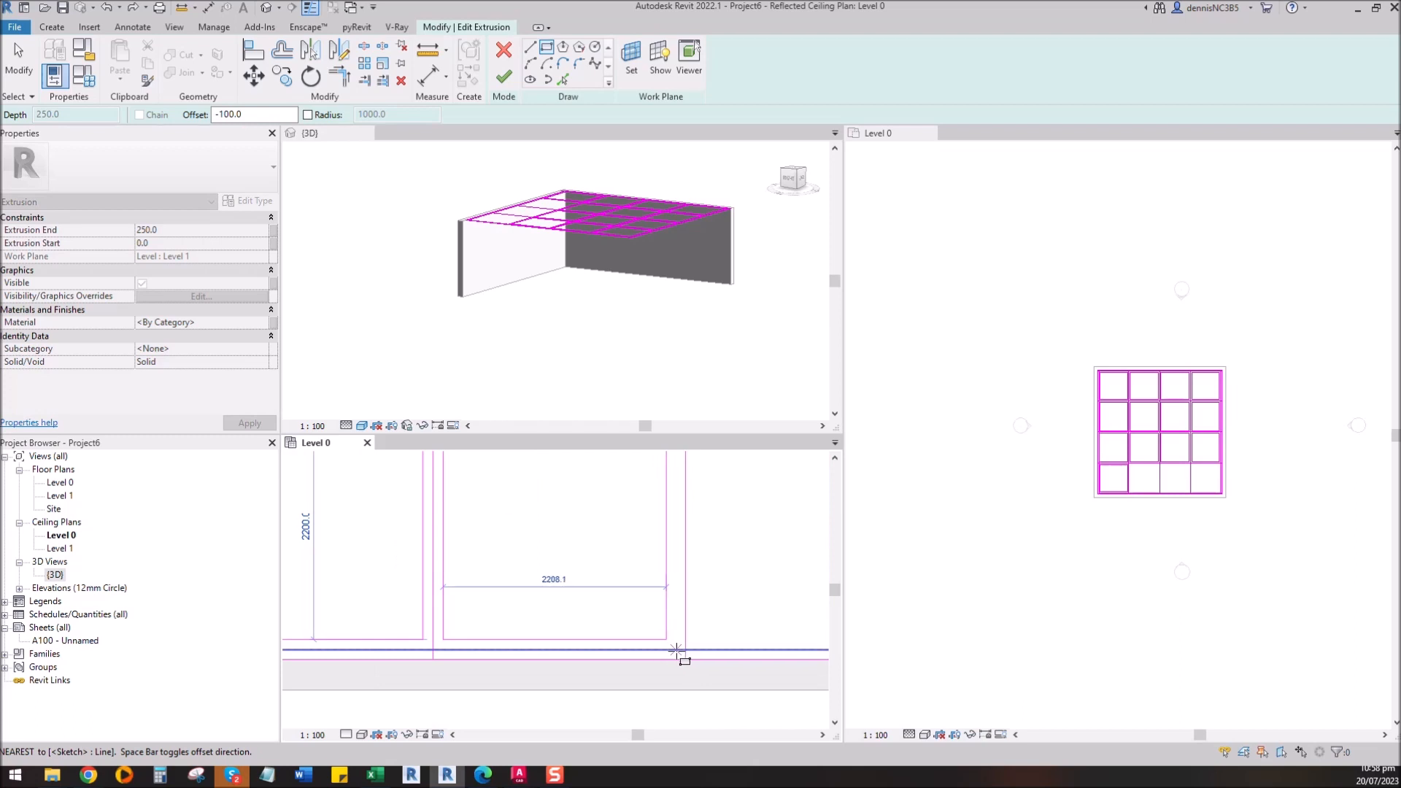
click(685, 649)
scroll(560, 610, down, 2)
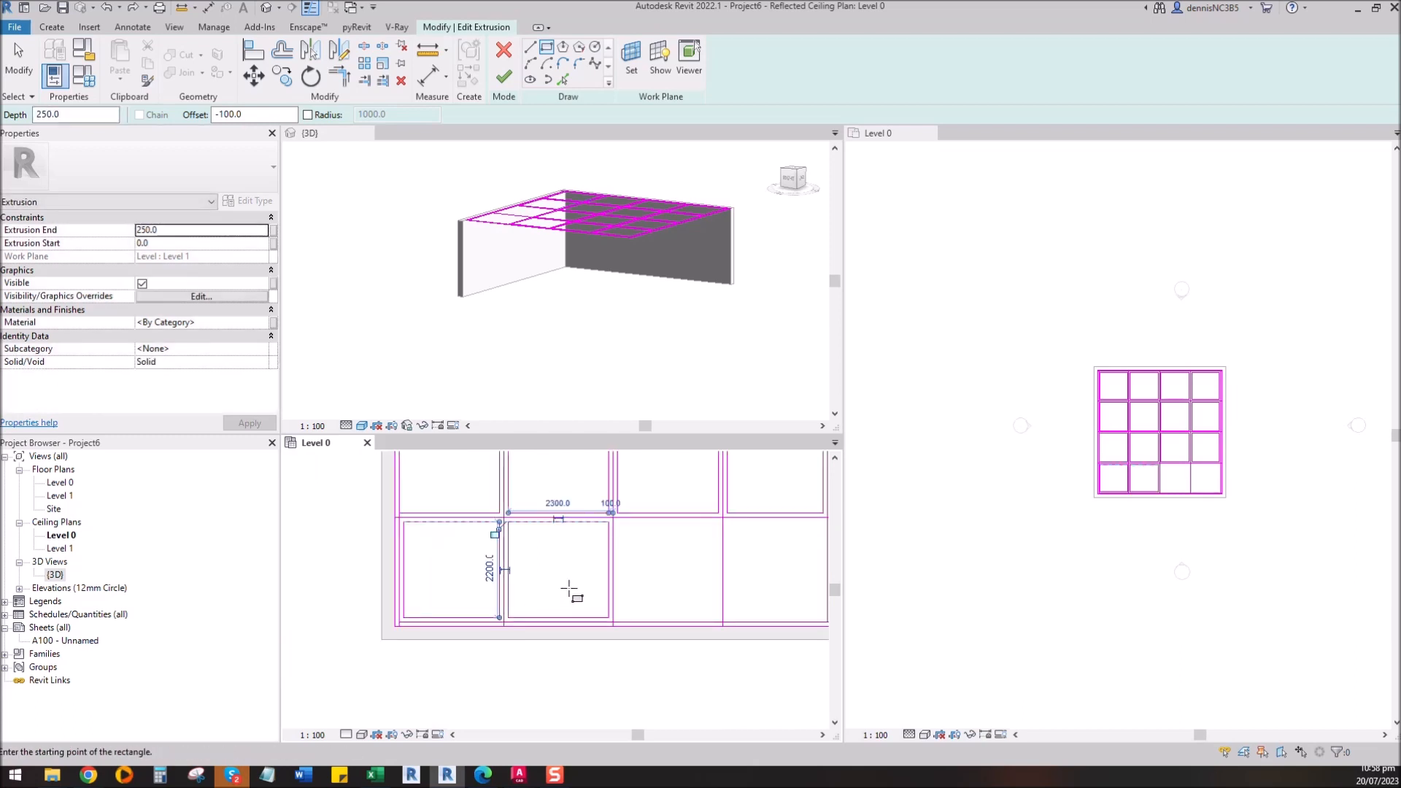
Step: Draw a 2300 by 2200 mm inset rectangle in the third cell of the grid's bottom row
scroll(619, 551, up, 1)
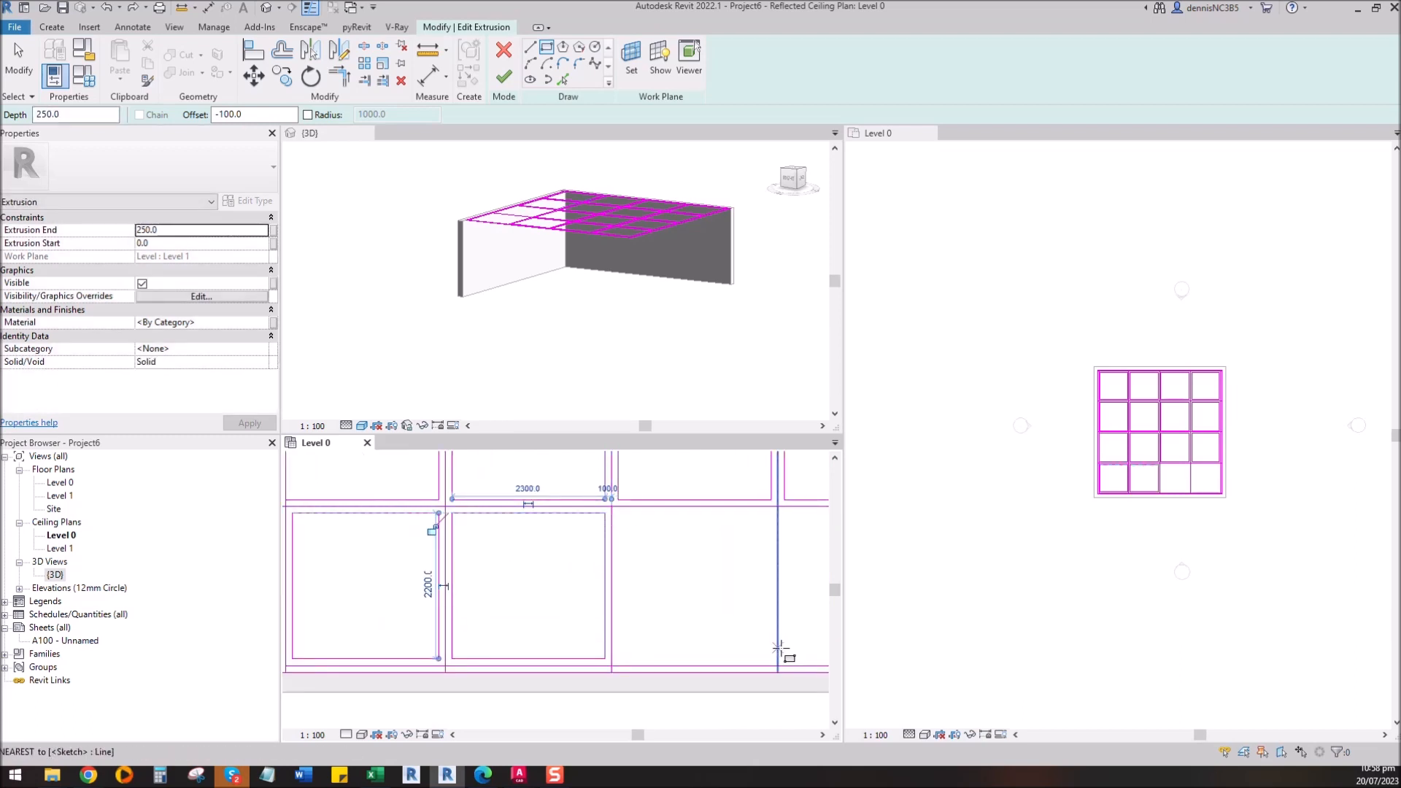
scroll(612, 510, up, 2)
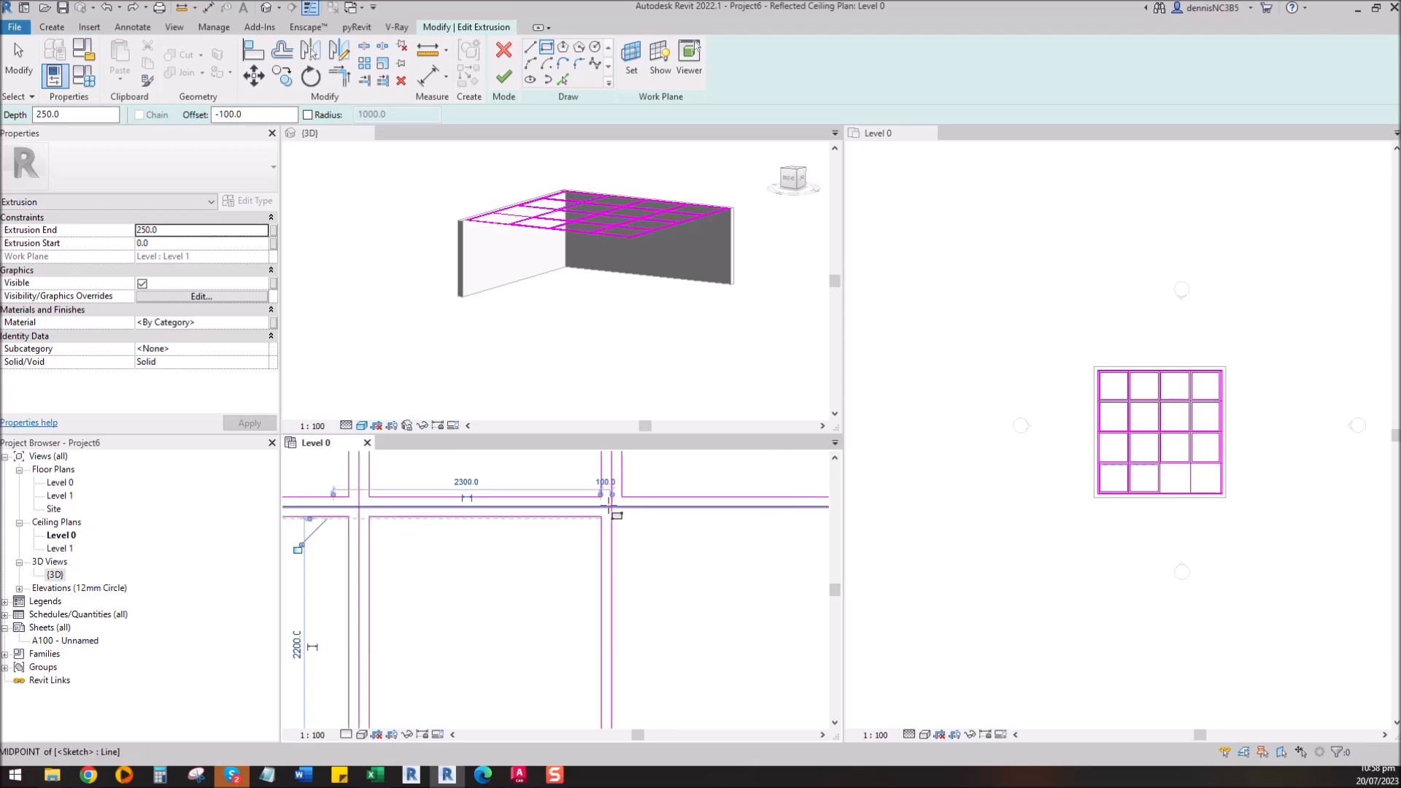
click(612, 506)
scroll(583, 490, down, 3)
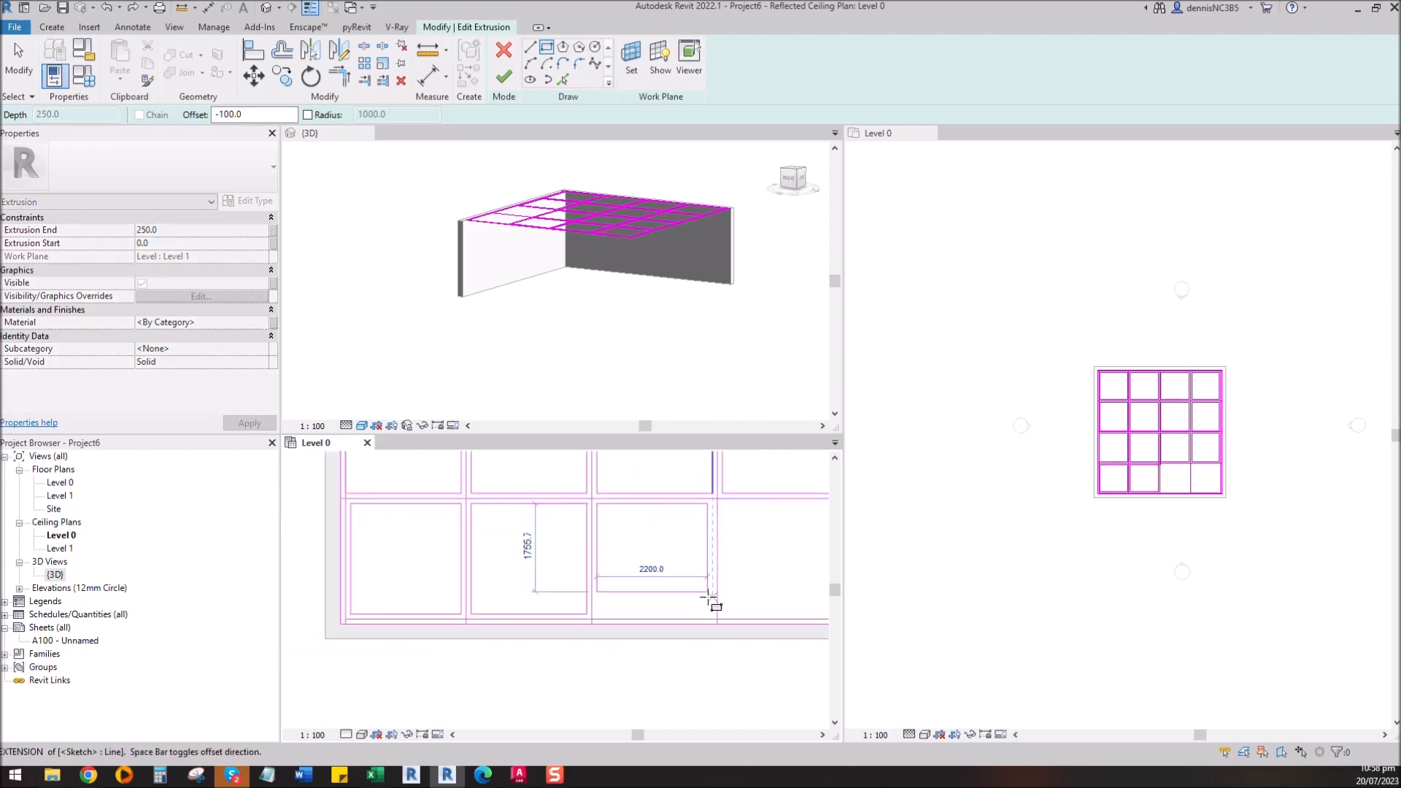
click(718, 503)
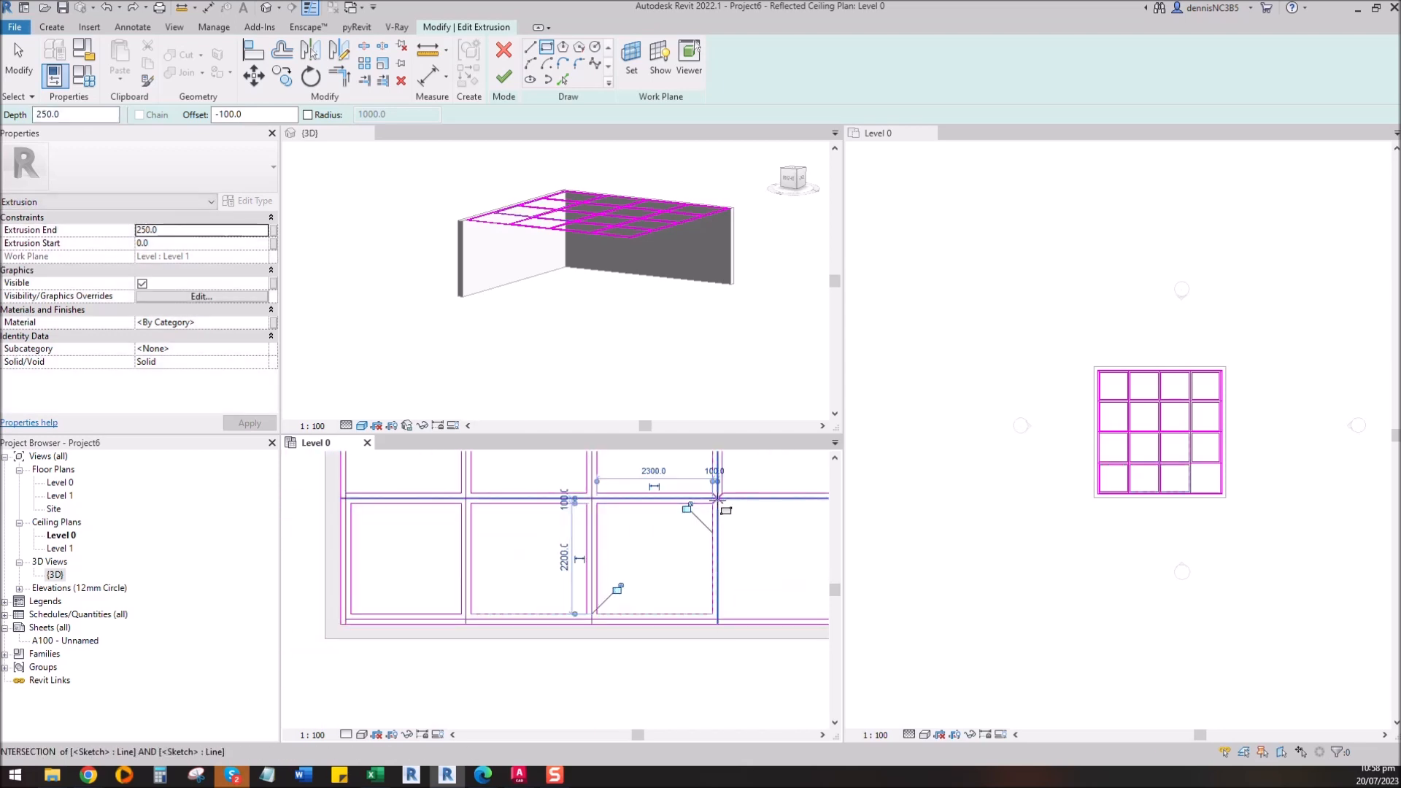
Step: Draw an inset rectangle 2200 mm wide in the rightmost cell of the bottom row, finishing the rectangle drawing
click(718, 499)
middle_drag(749, 545, 501, 545)
scroll(612, 598, up, 2)
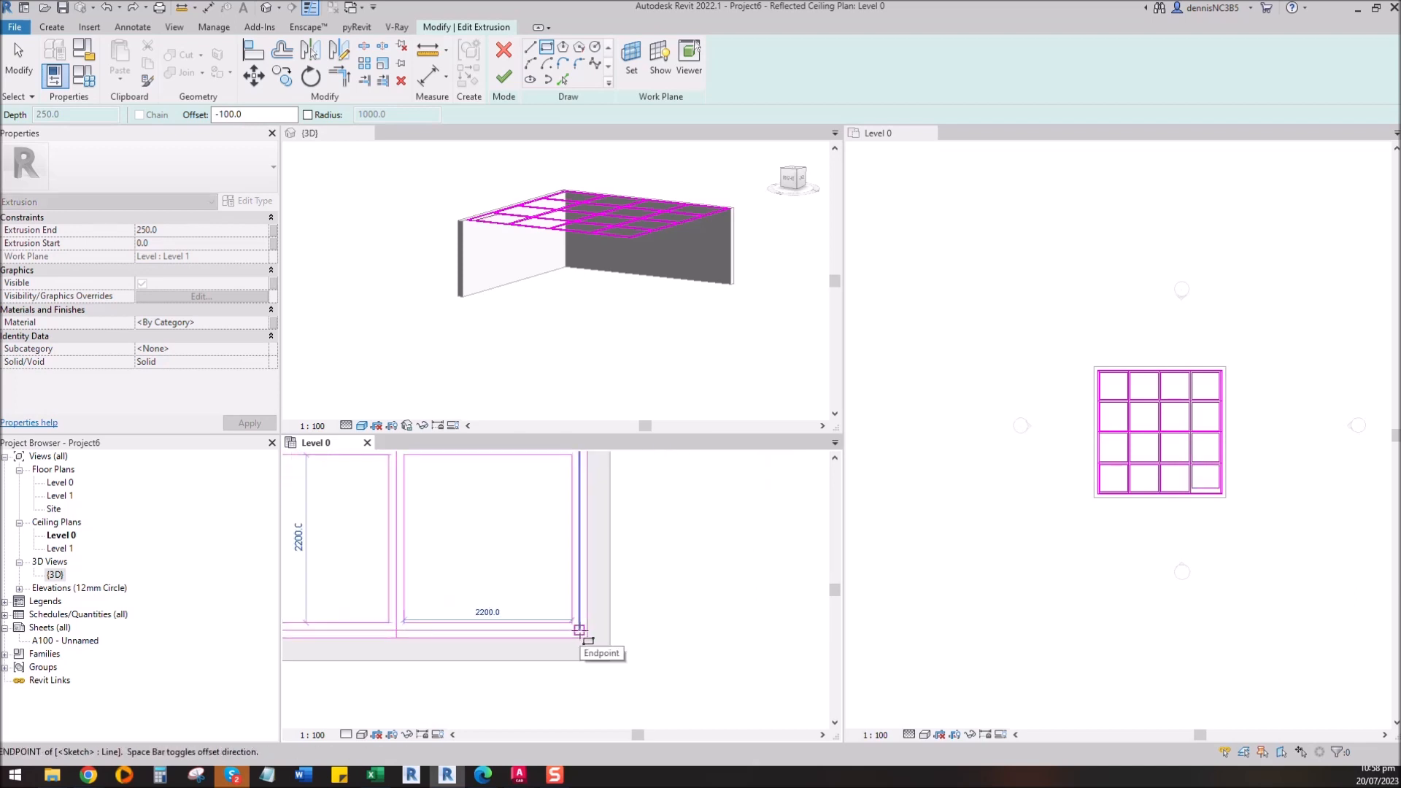
click(580, 631)
scroll(682, 553, down, 3)
key(Escape)
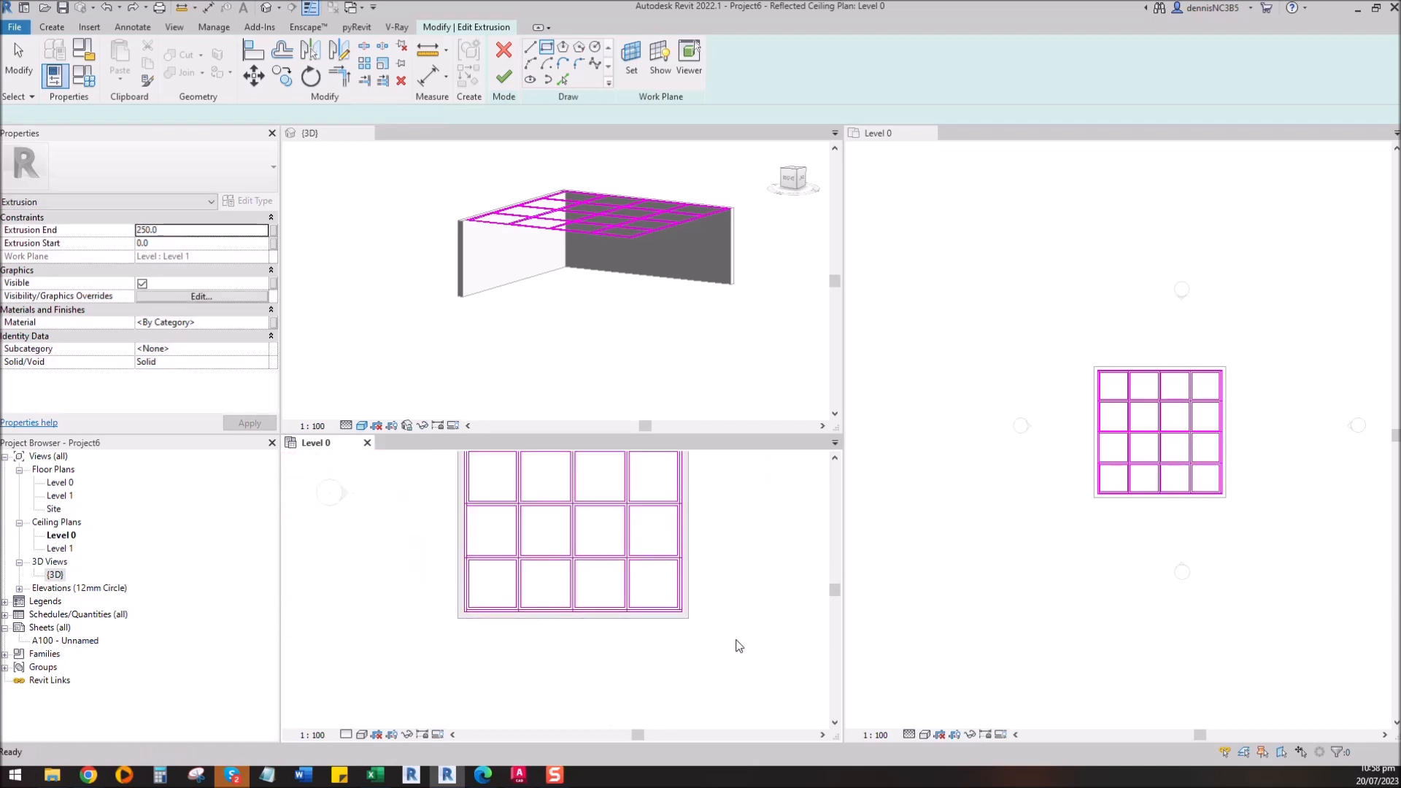
key(Escape)
Step: Delete the vertical grid line between the third and fourth columns and one horizontal grid line between rows of squares
scroll(598, 491, up, 5)
scroll(691, 615, up, 6)
click(669, 613)
click(602, 528)
scroll(625, 538, down, 2)
scroll(616, 642, up, 4)
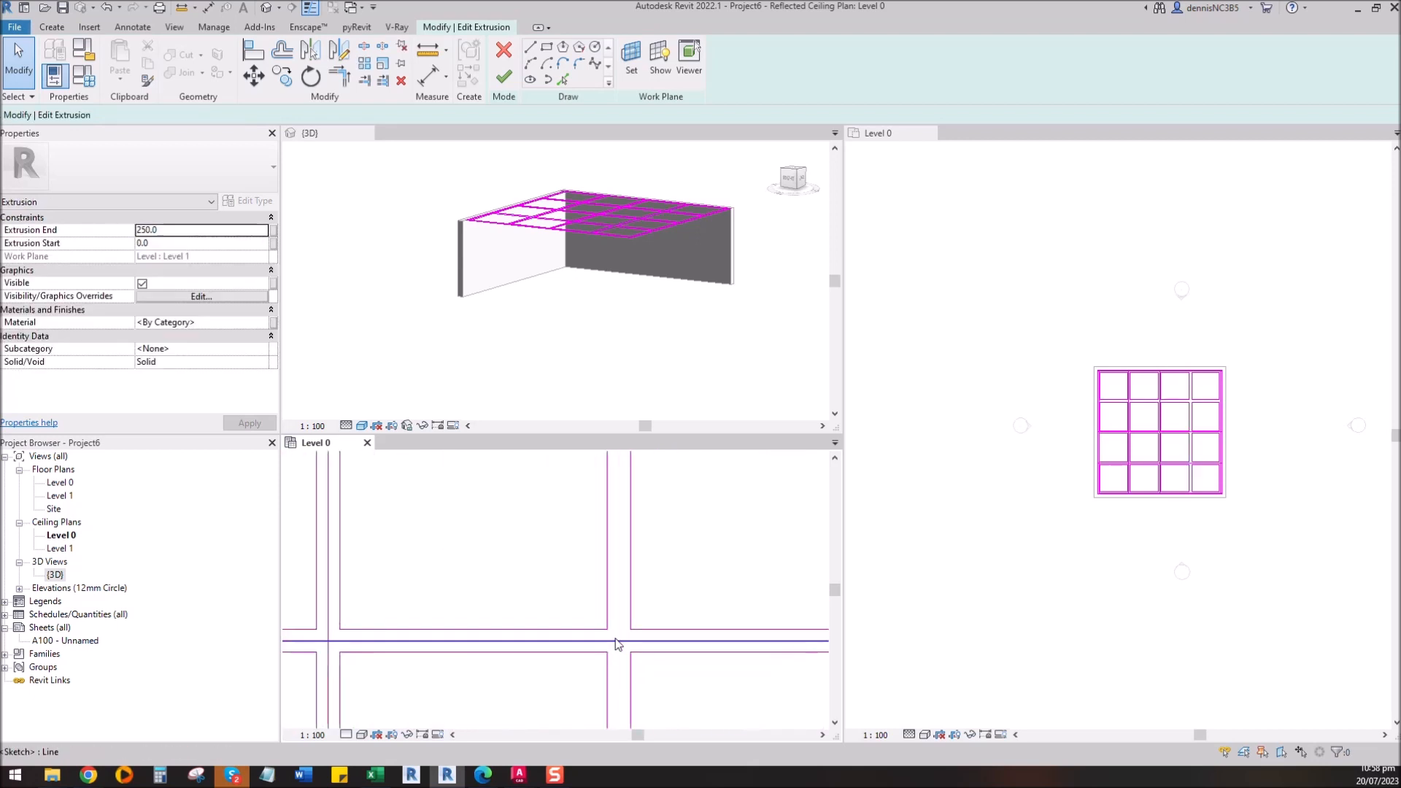
scroll(519, 580, down, 4)
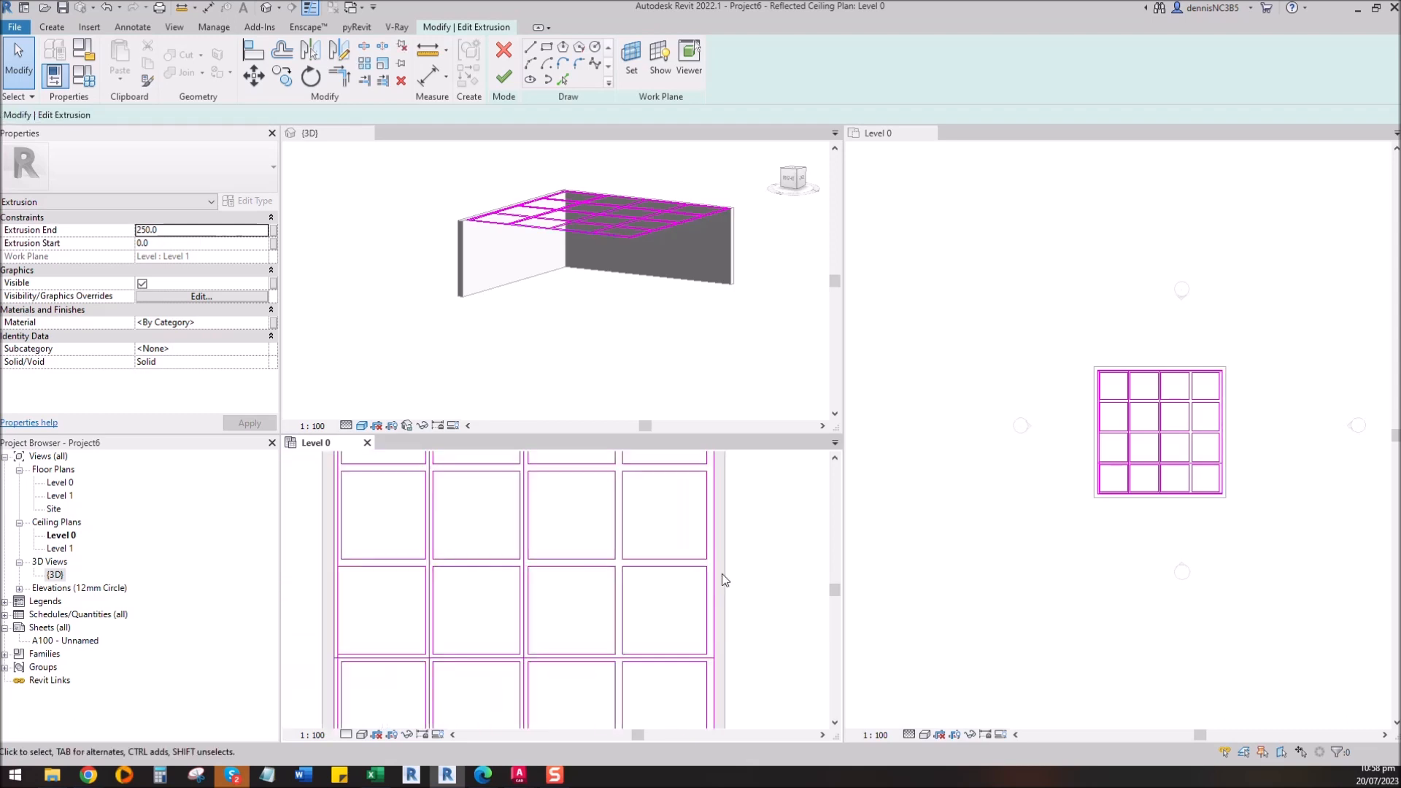
Step: Delete the remaining vertical and horizontal grid lines running between the inset squares of the ceiling sketch
scroll(634, 638, up, 2)
click(642, 635)
key(Delete)
middle_drag(406, 647, 732, 596)
scroll(721, 591, up, 1)
click(676, 584)
key(Delete)
click(344, 584)
key(Delete)
scroll(596, 582, down, 6)
middle_drag(639, 611, 670, 585)
scroll(527, 691, up, 1)
click(523, 699)
key(Delete)
scroll(449, 664, down, 2)
Step: Align the protruding left edge of the wider square in the leftmost column with the square above it
scroll(448, 664, up, 1)
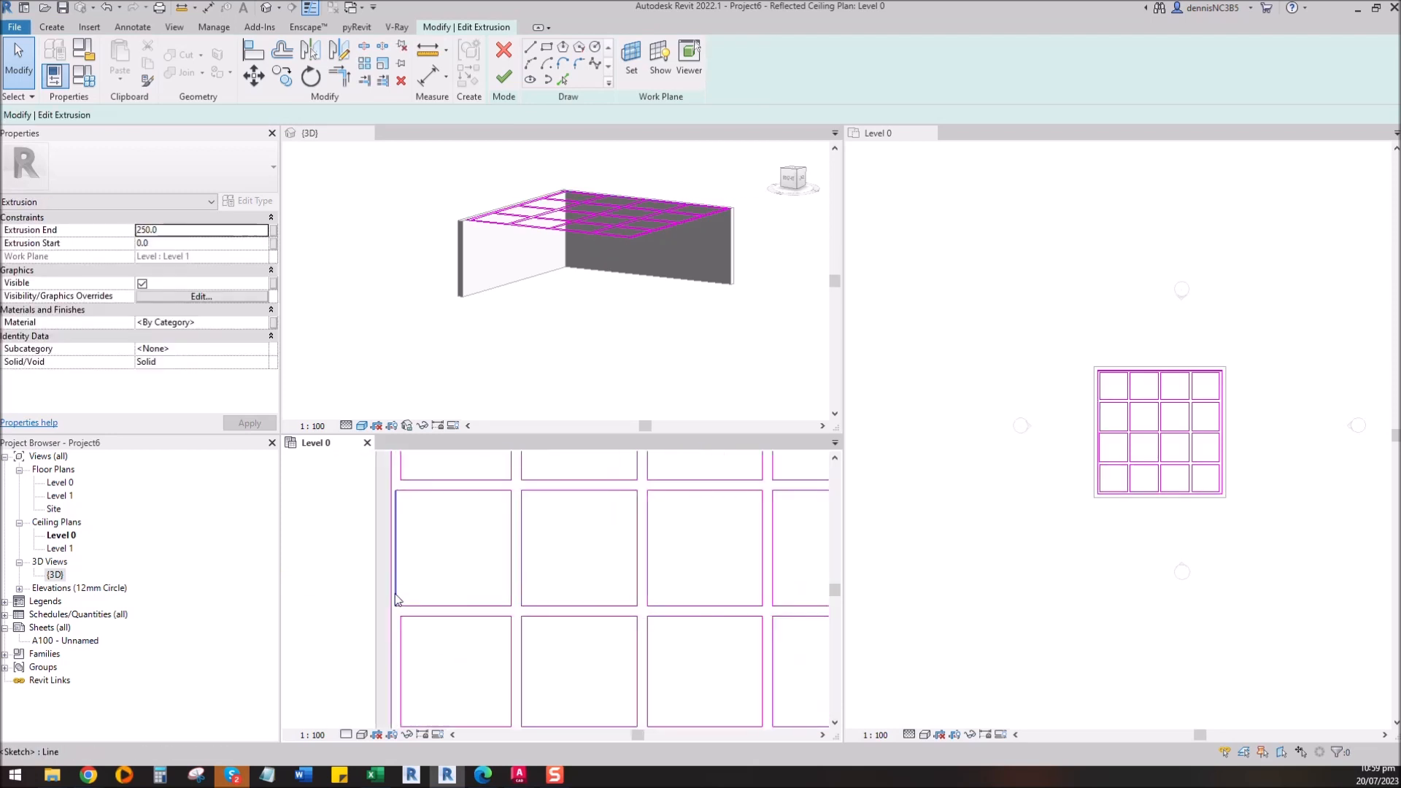
scroll(457, 575, up, 2)
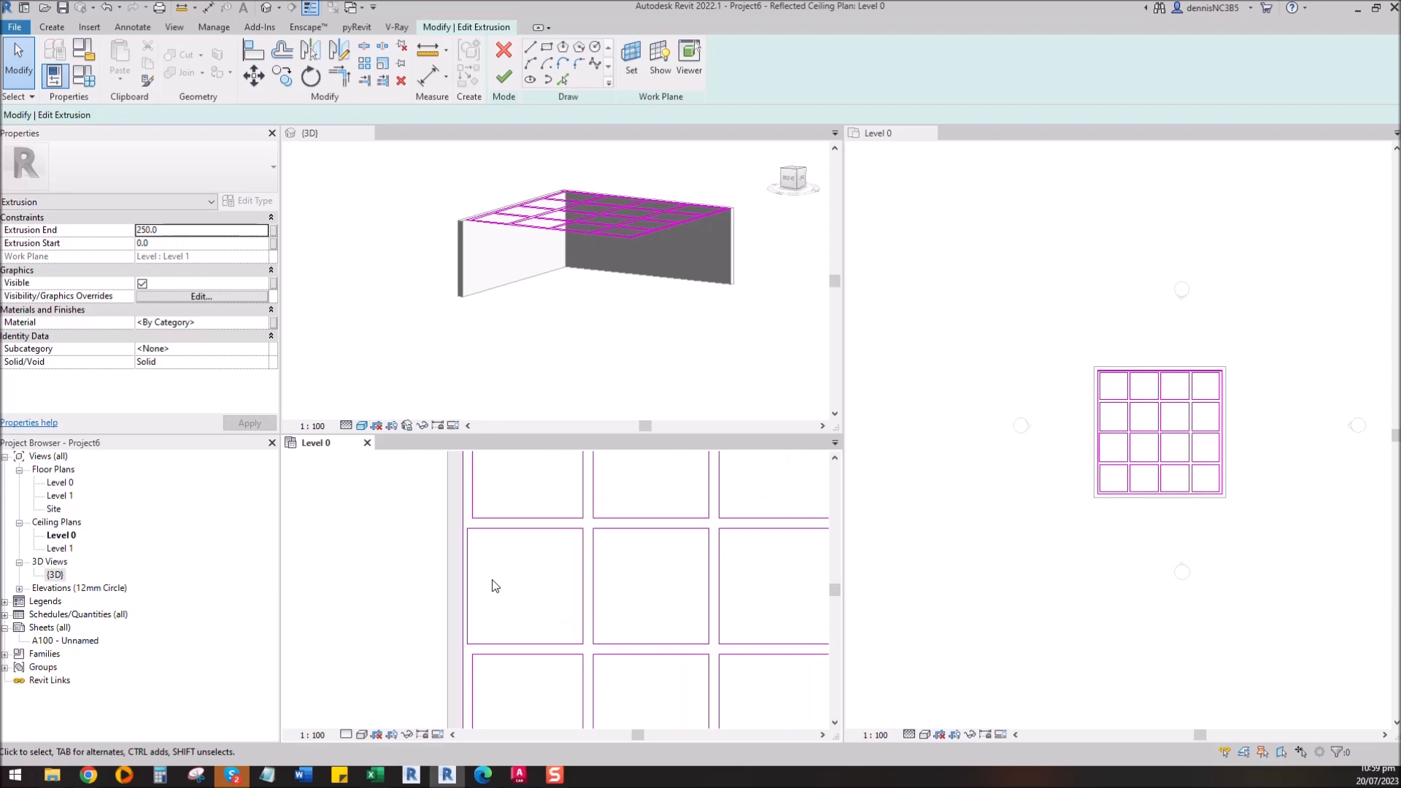
key(a)
key(l)
click(474, 502)
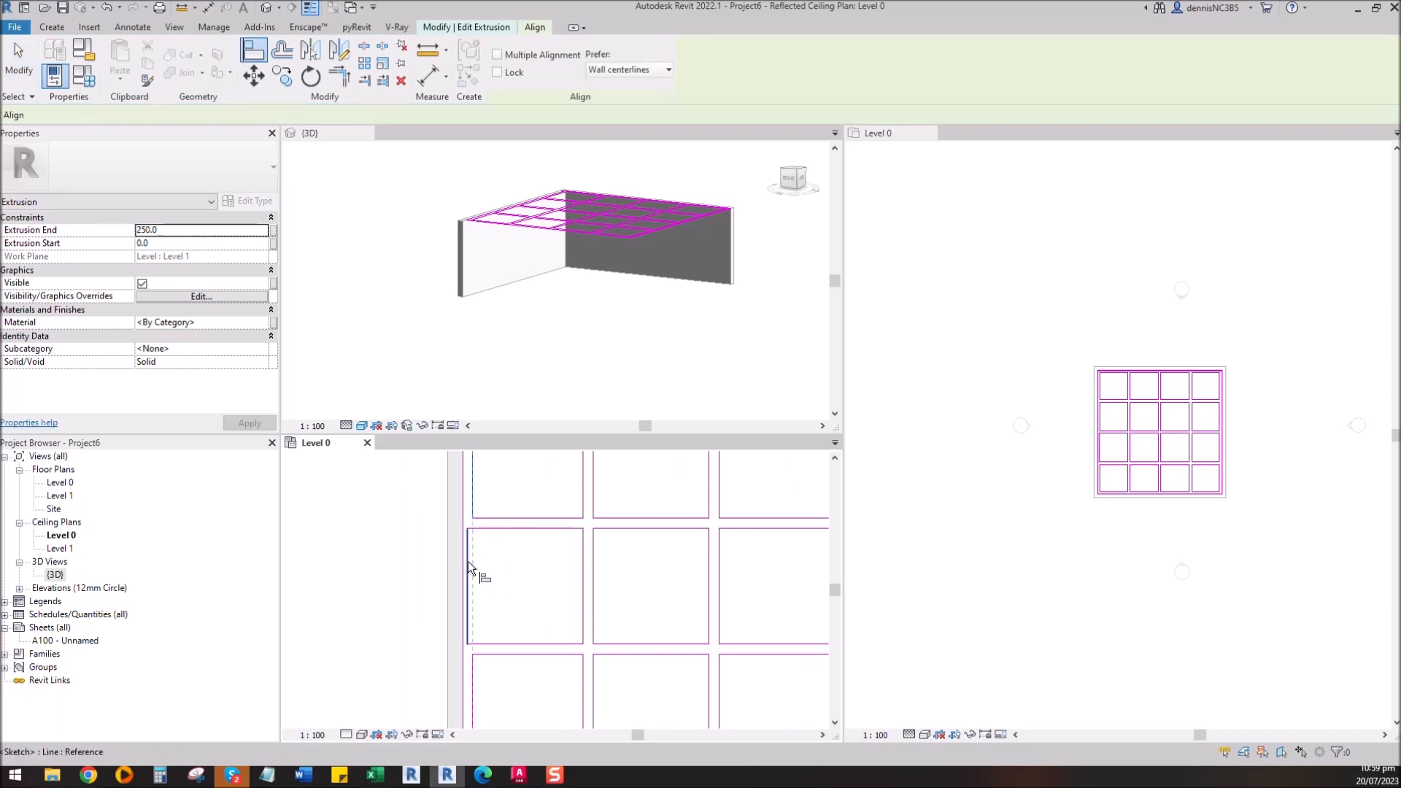
click(467, 562)
scroll(537, 607, down, 2)
key(Escape)
key(Escape)
middle_drag(565, 536, 563, 605)
scroll(545, 505, up, 2)
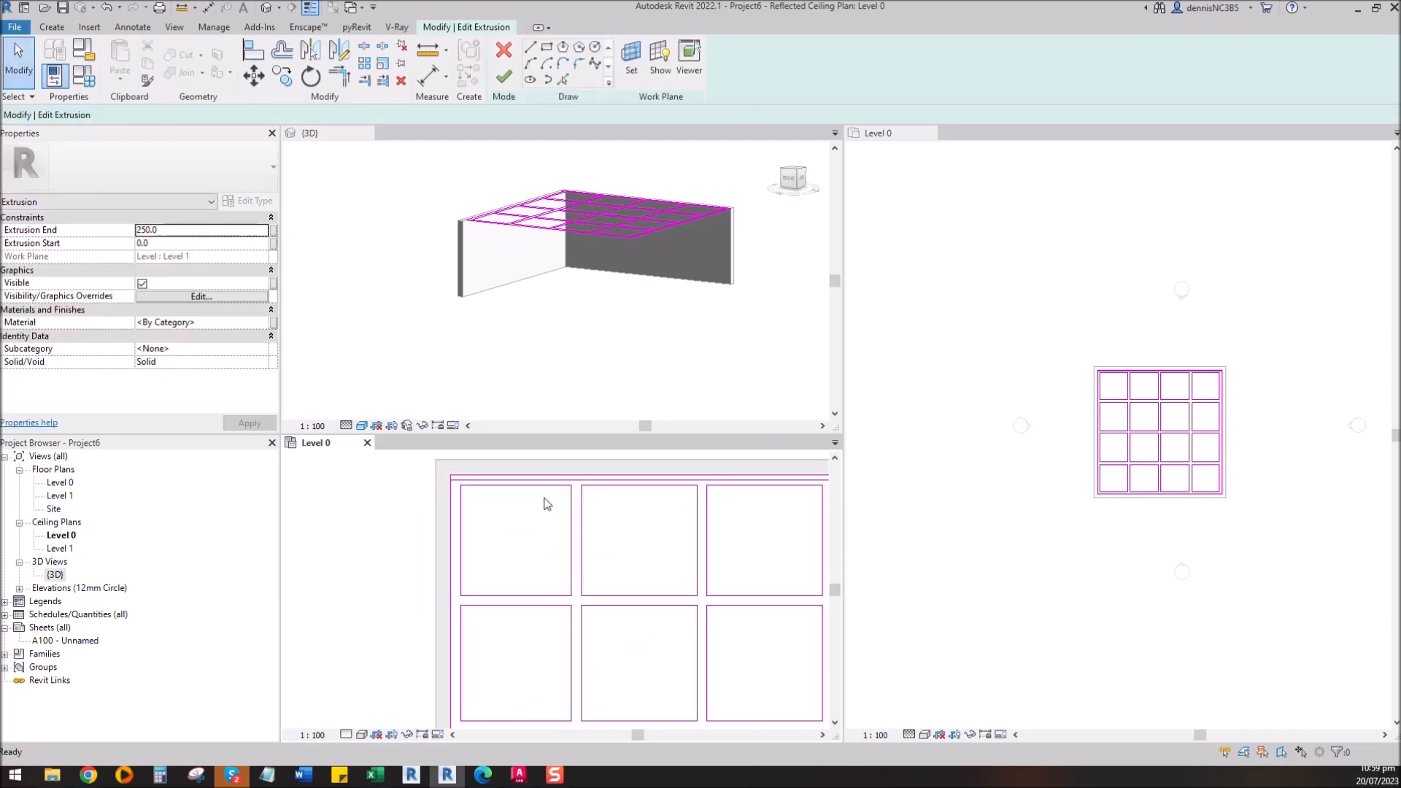
Step: Delete the extra and intersecting lines along the top edge of the ceiling sketch
click(564, 481)
key(Delete)
scroll(515, 475, down, 2)
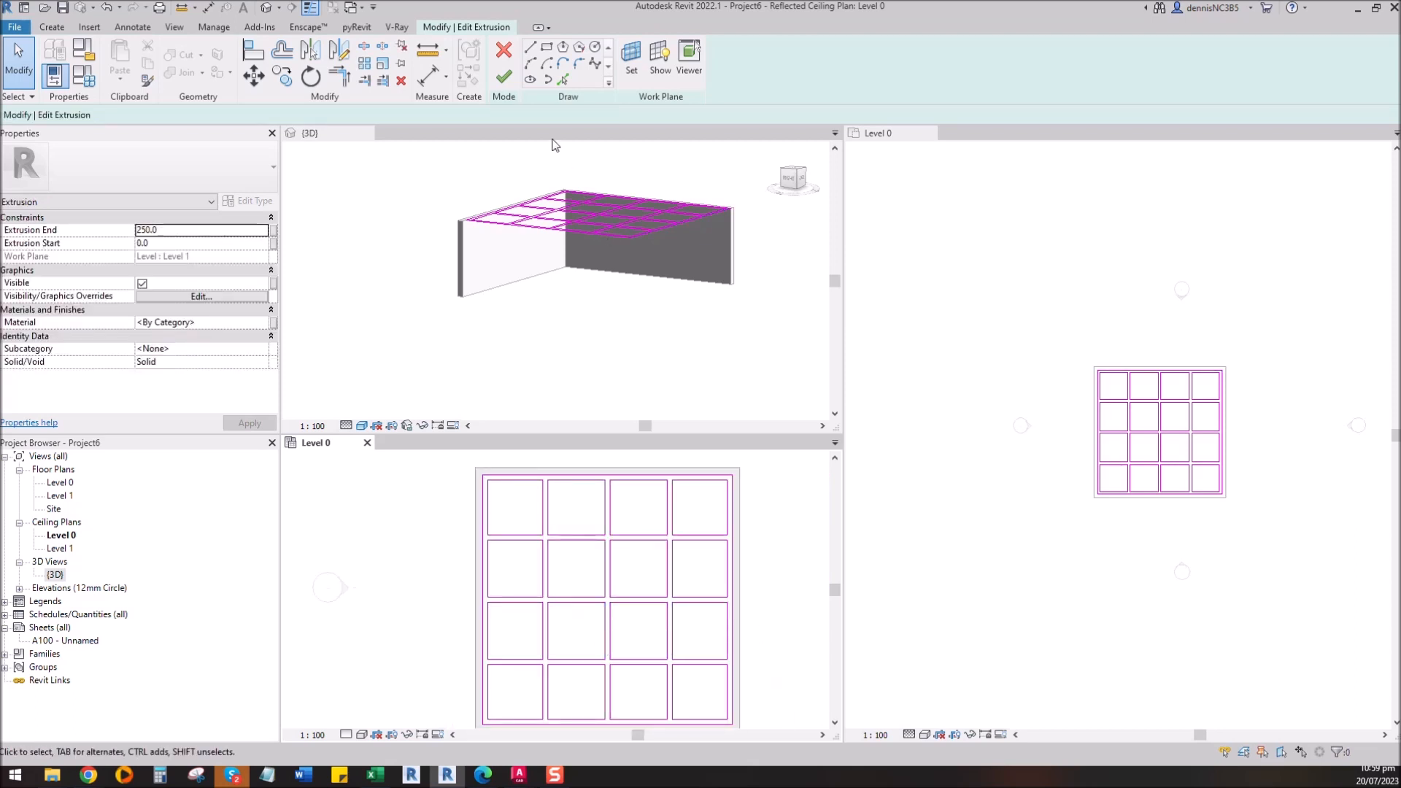
click(504, 77)
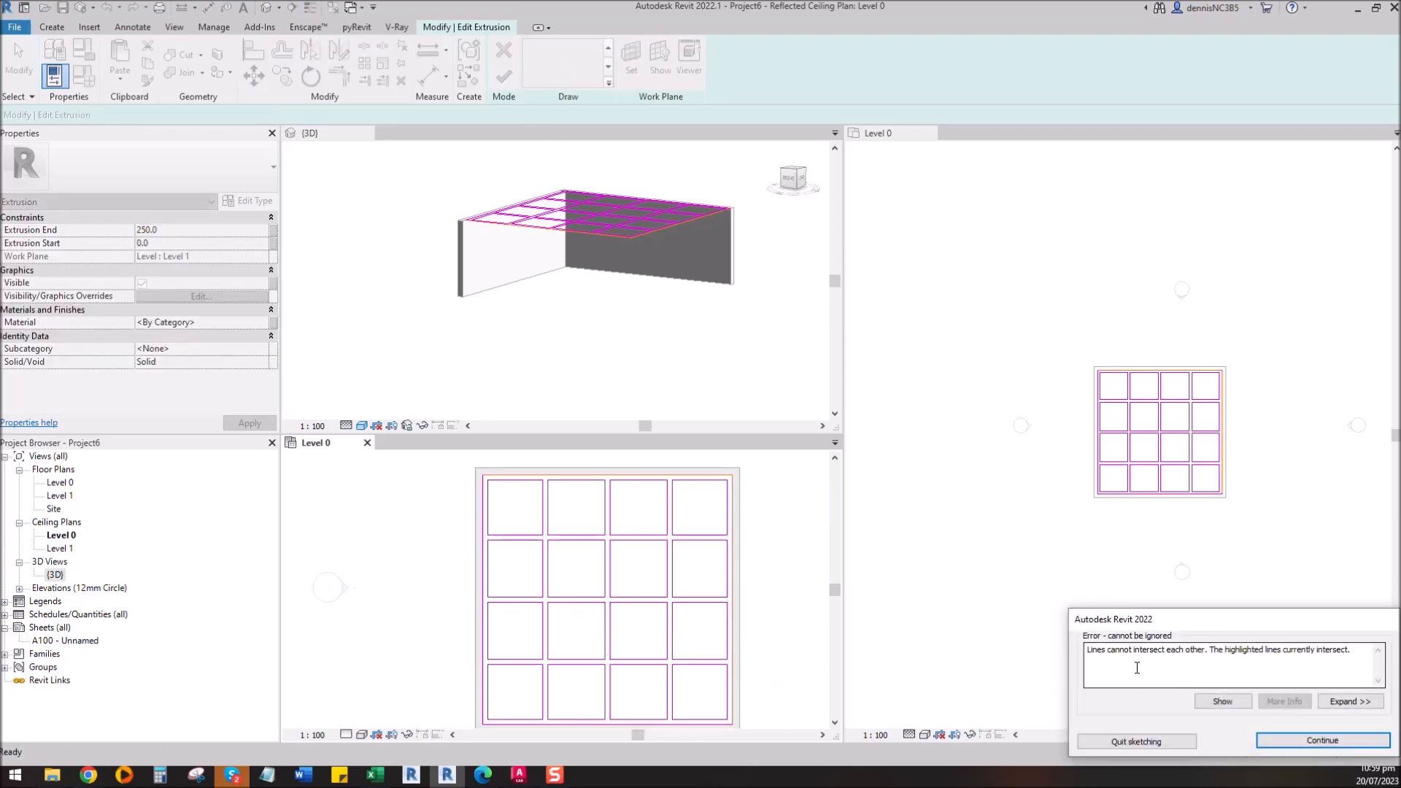
click(1322, 739)
click(696, 474)
key(Delete)
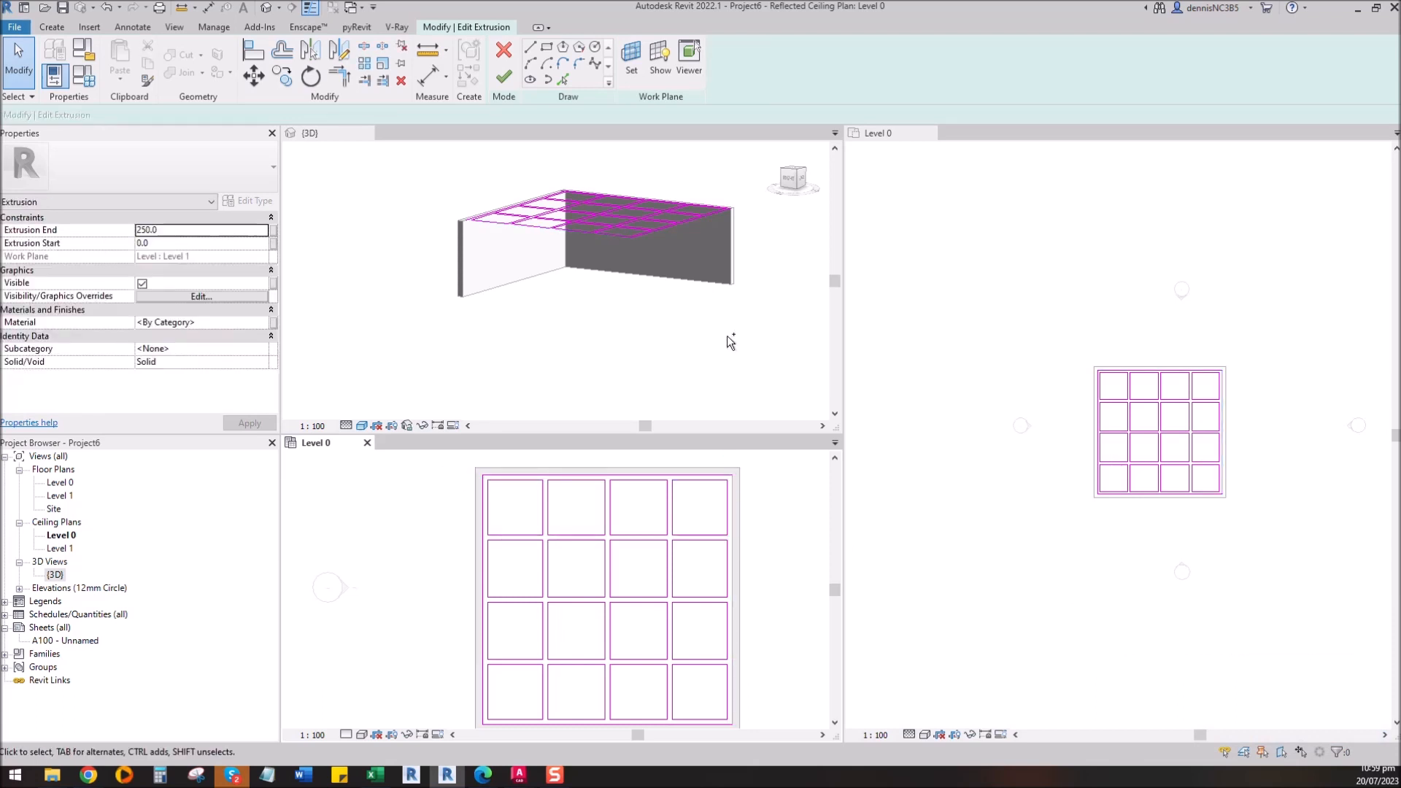
Step: Finish the 250 mm deep grid extrusion and complete the in-place ceiling model
click(504, 77)
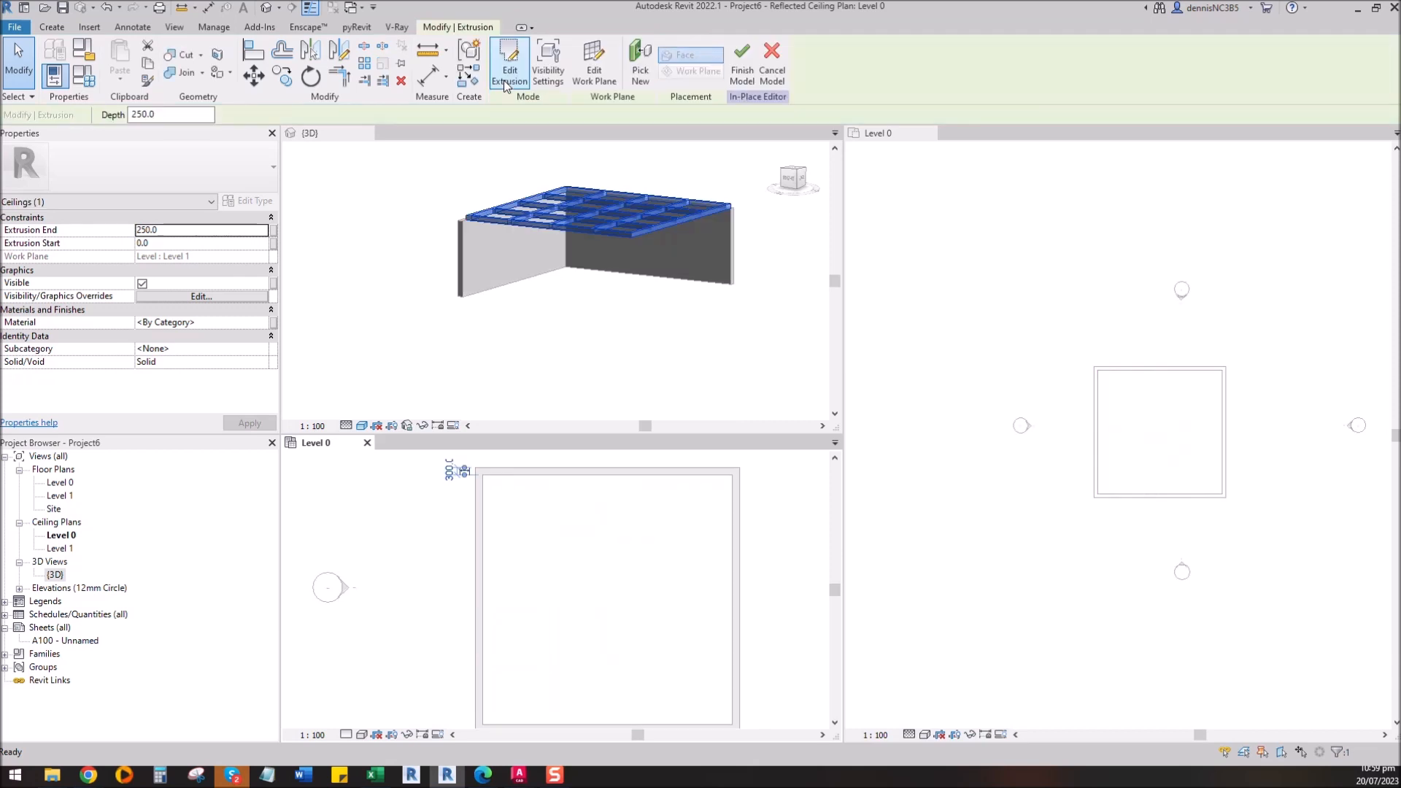
click(628, 202)
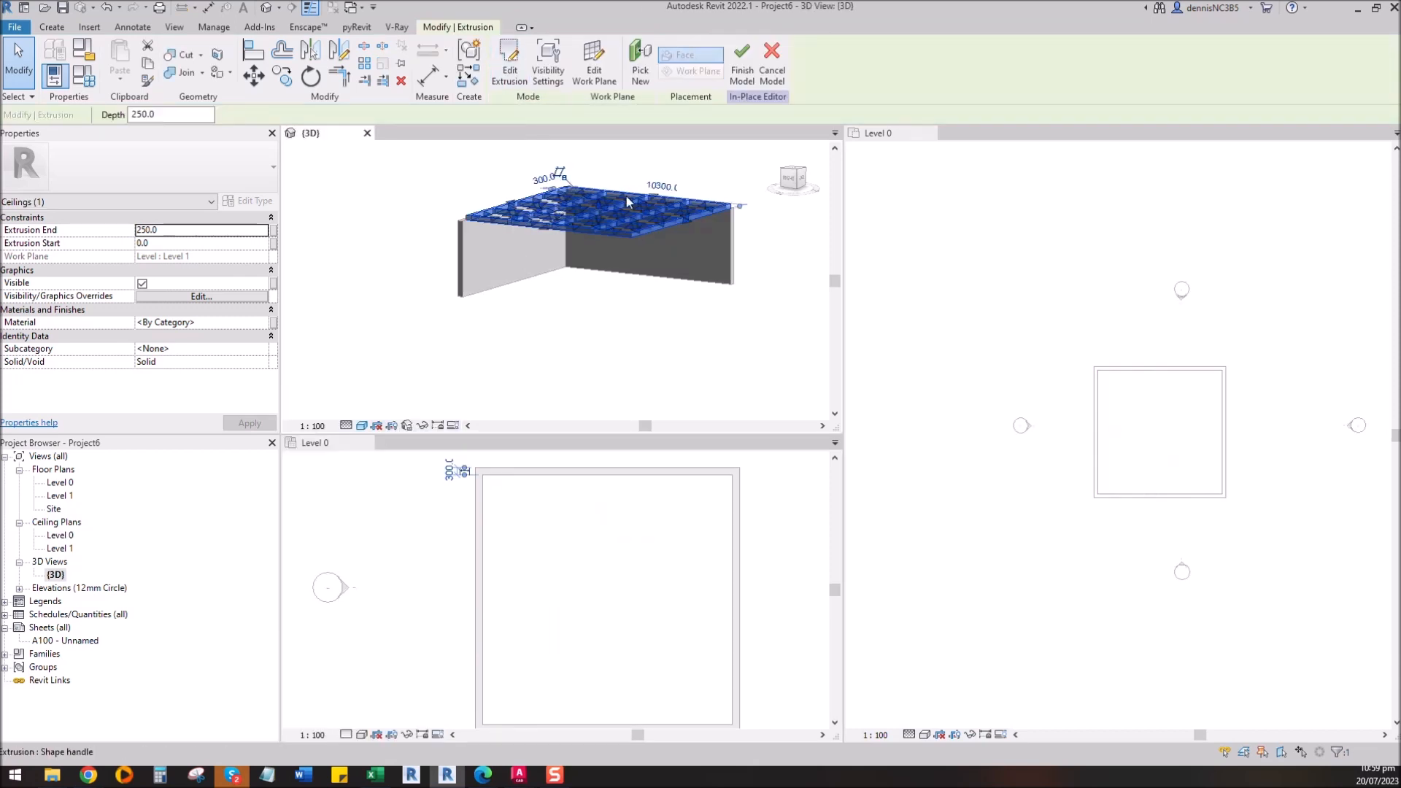
click(741, 67)
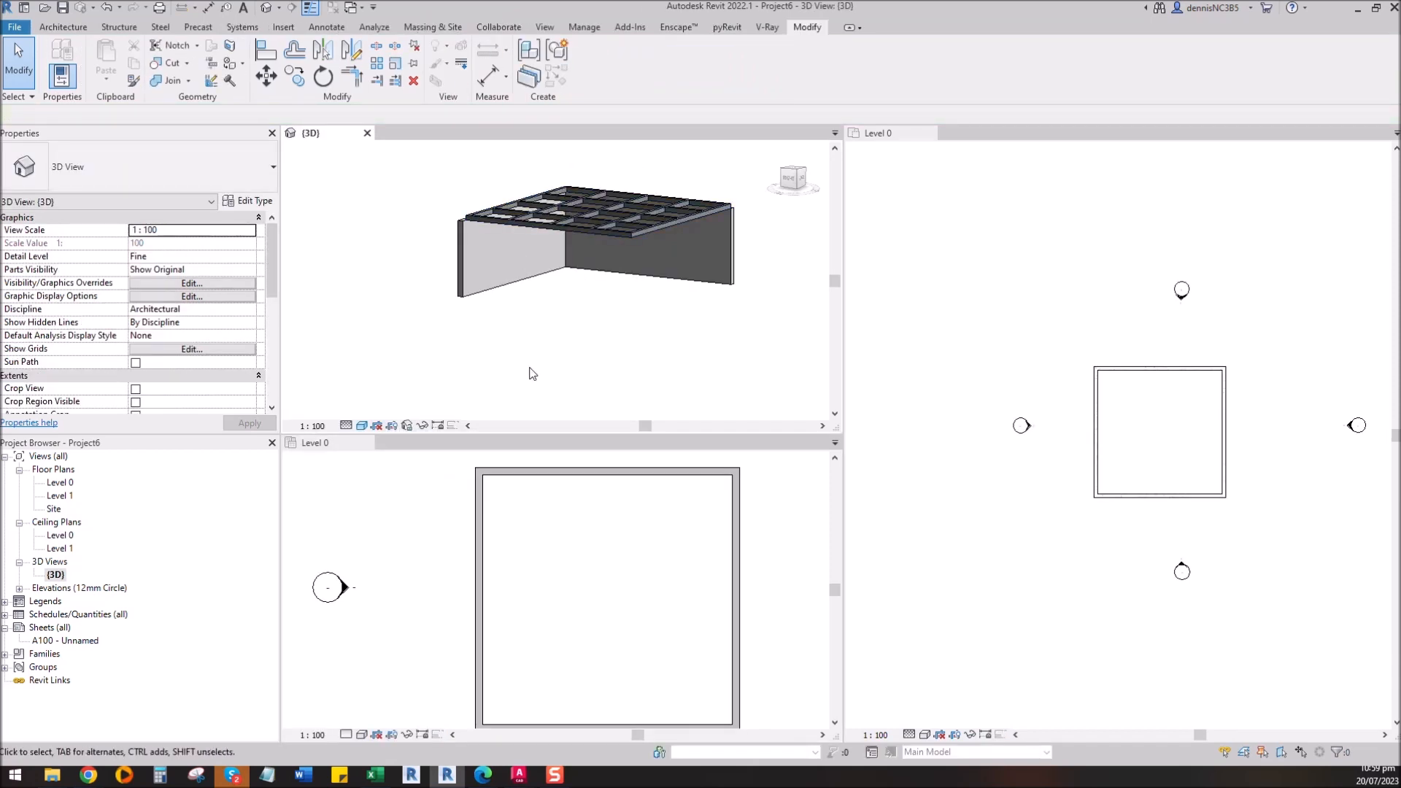
Step: Save the project as COFFERED CEILING in the CROWN folder, replacing the existing file
click(560, 550)
key(ctrl+s)
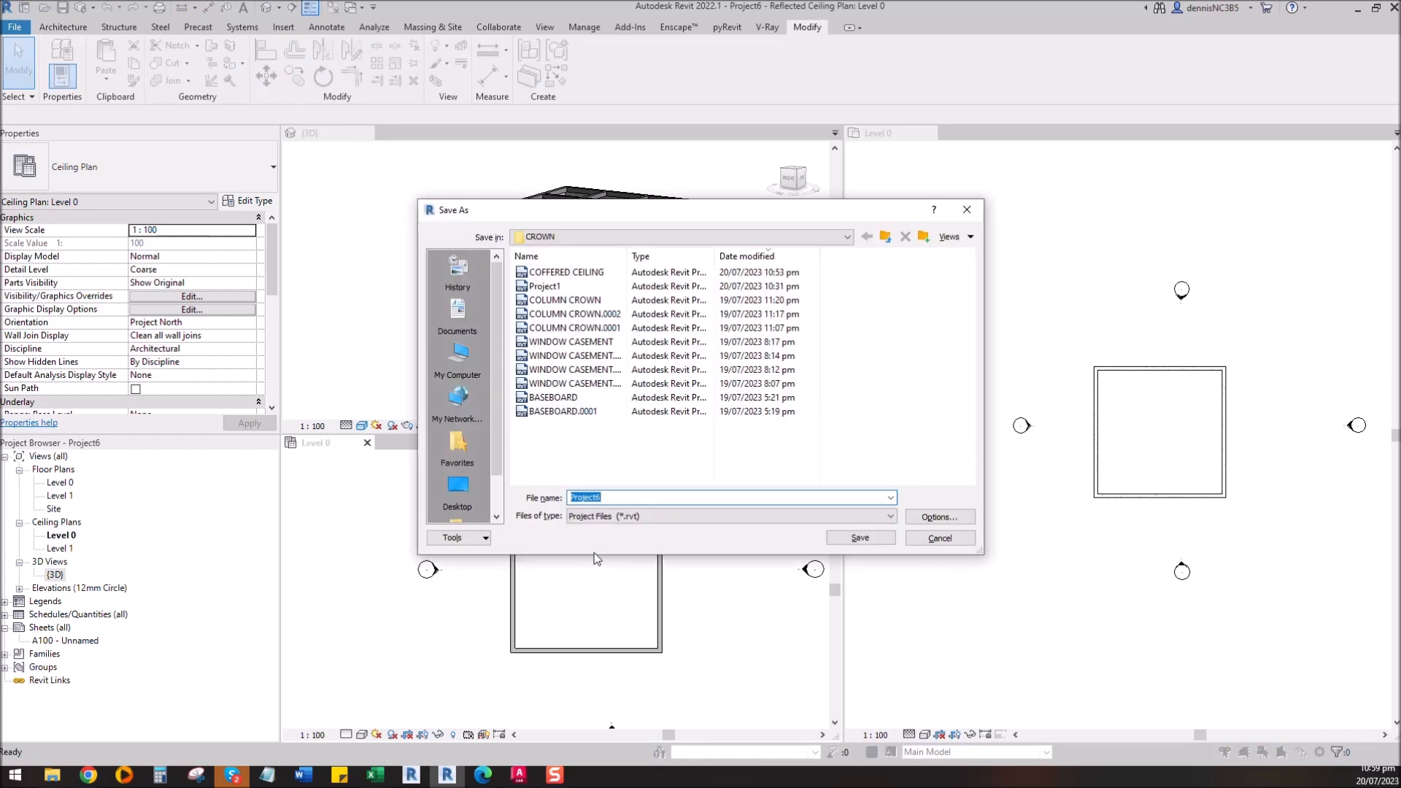
click(573, 273)
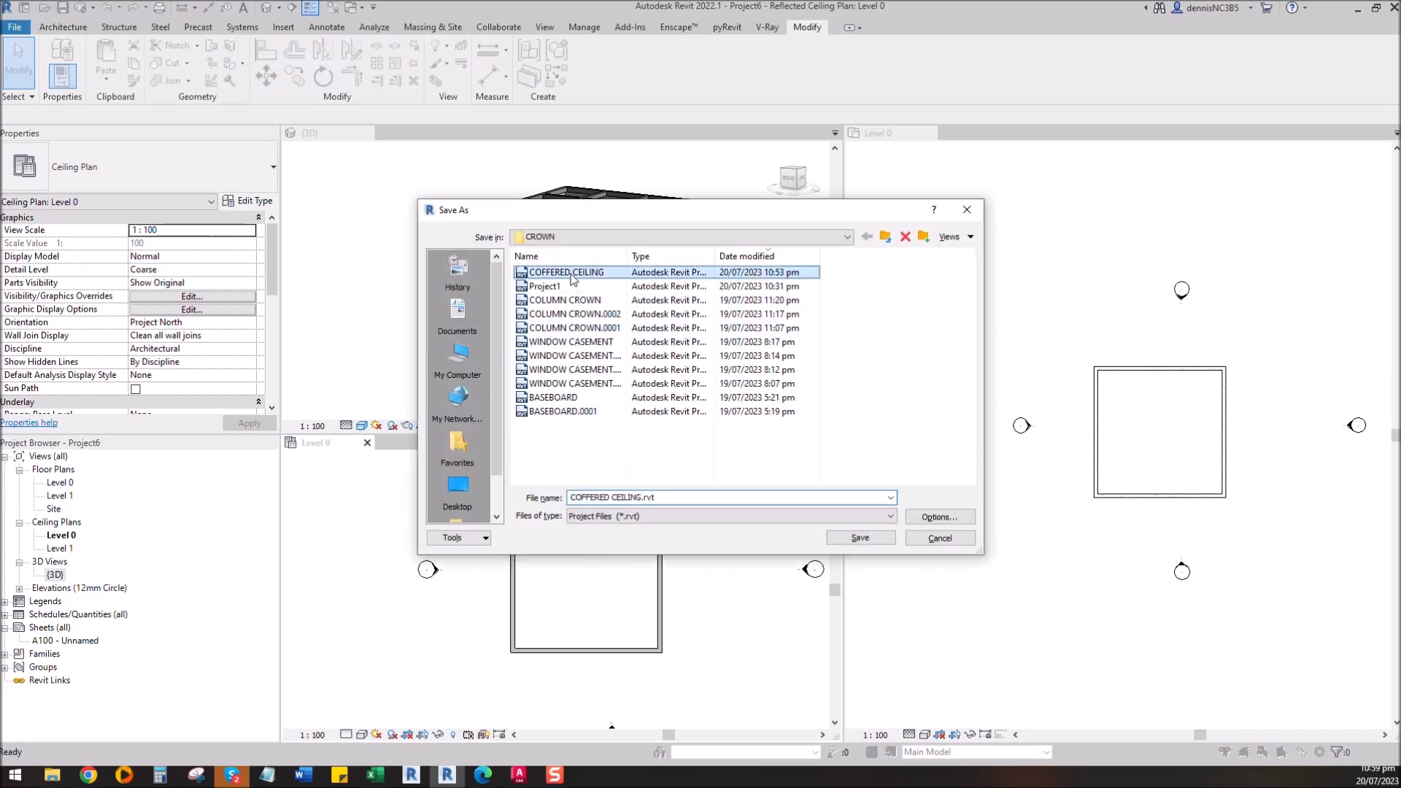
click(862, 540)
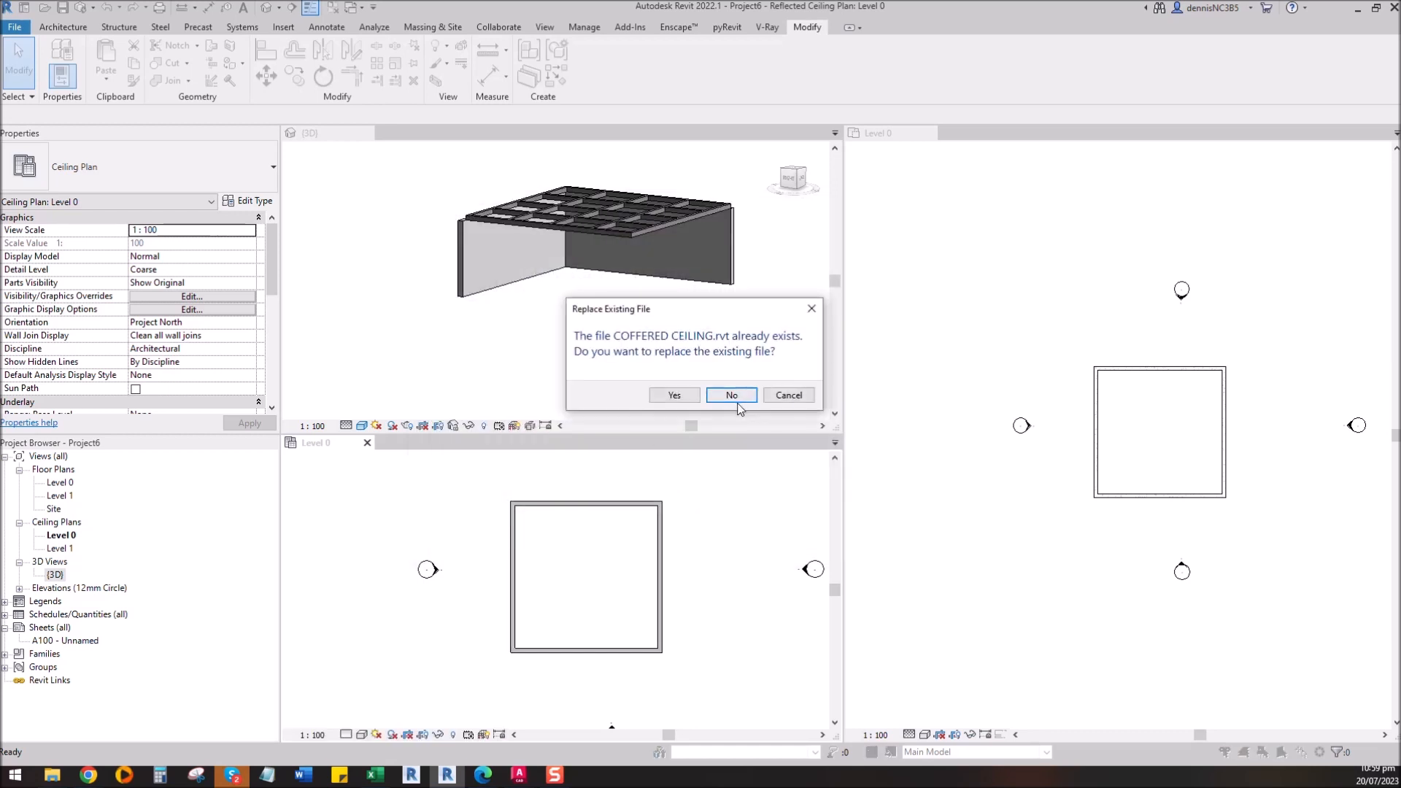
click(672, 397)
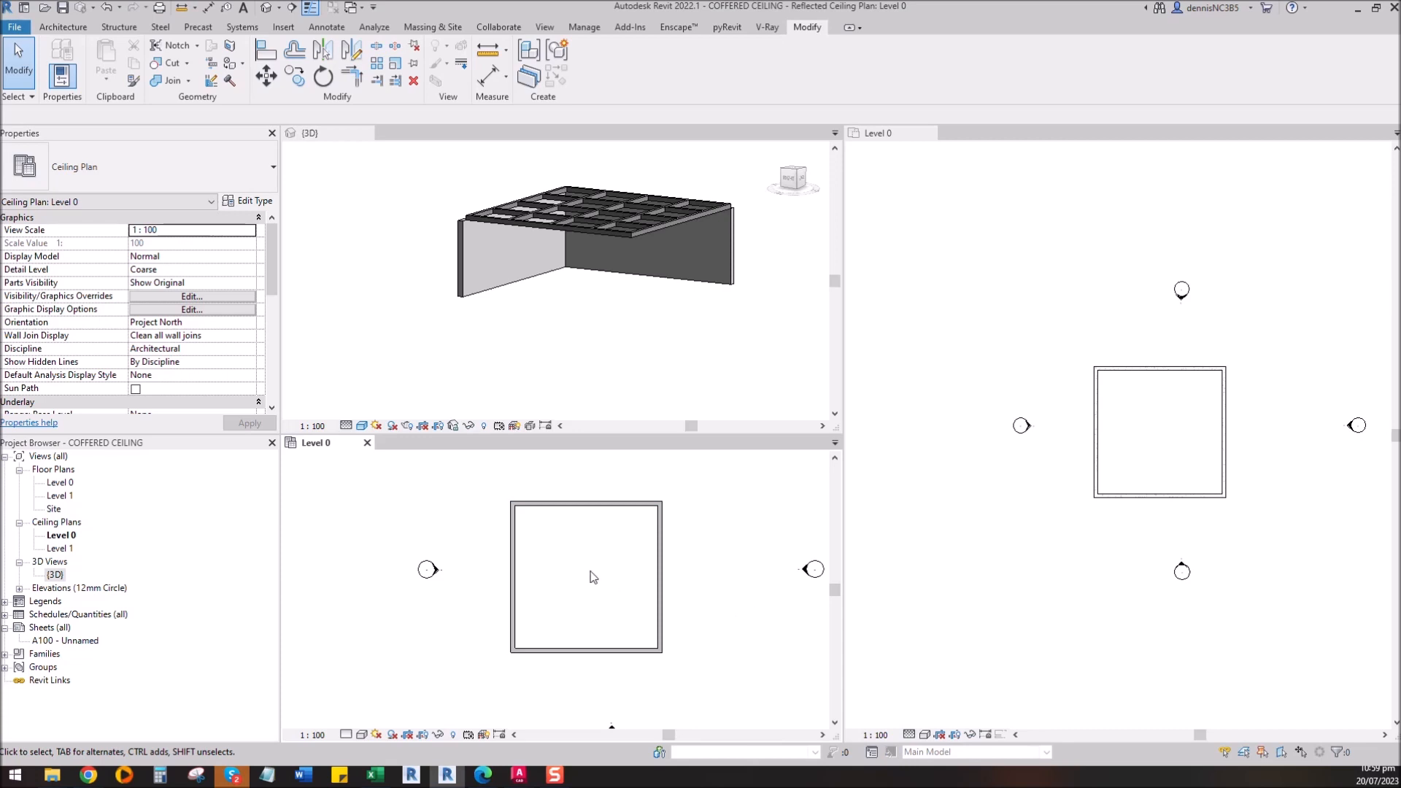
Step: Create a new family from the Metric Profile template
middle_drag(592, 576, 586, 591)
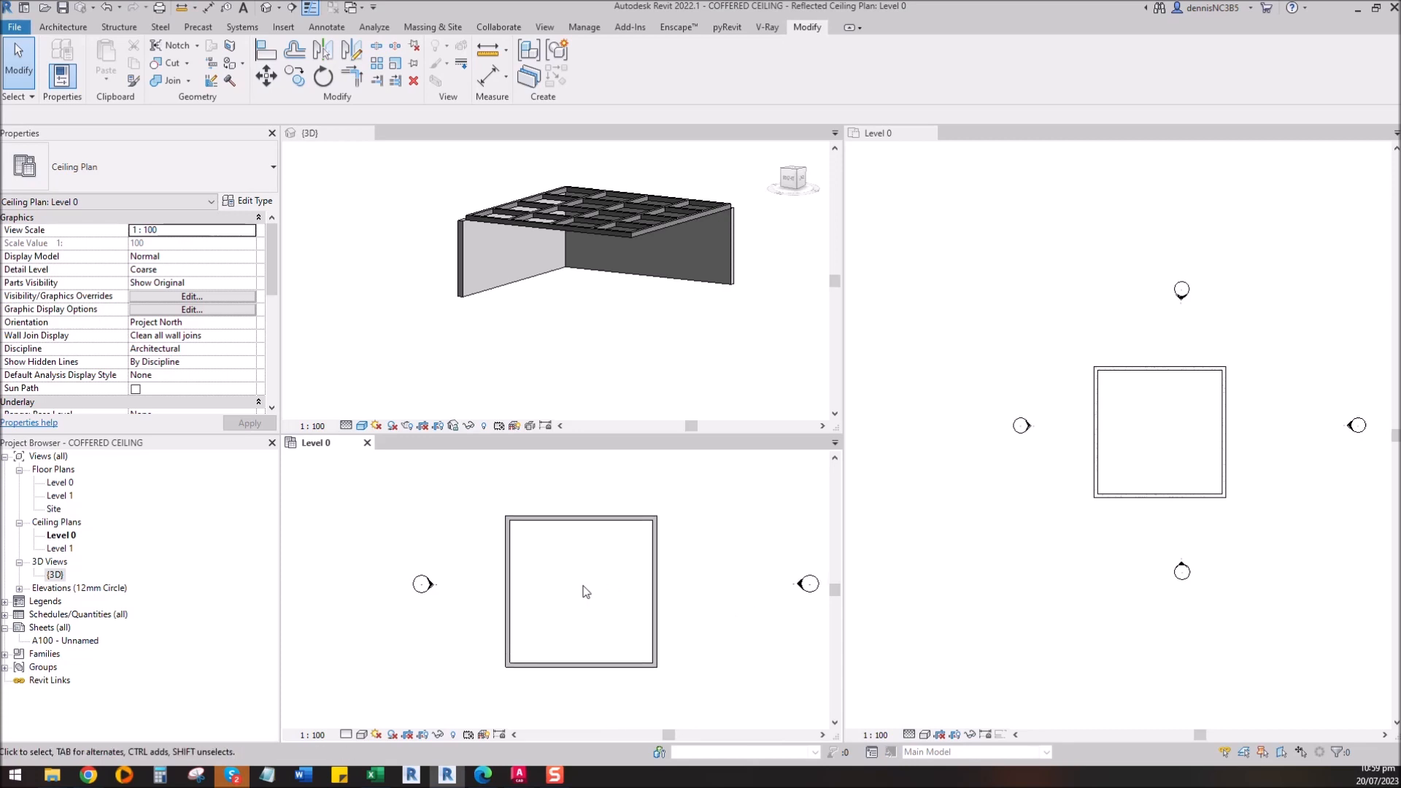
click(562, 350)
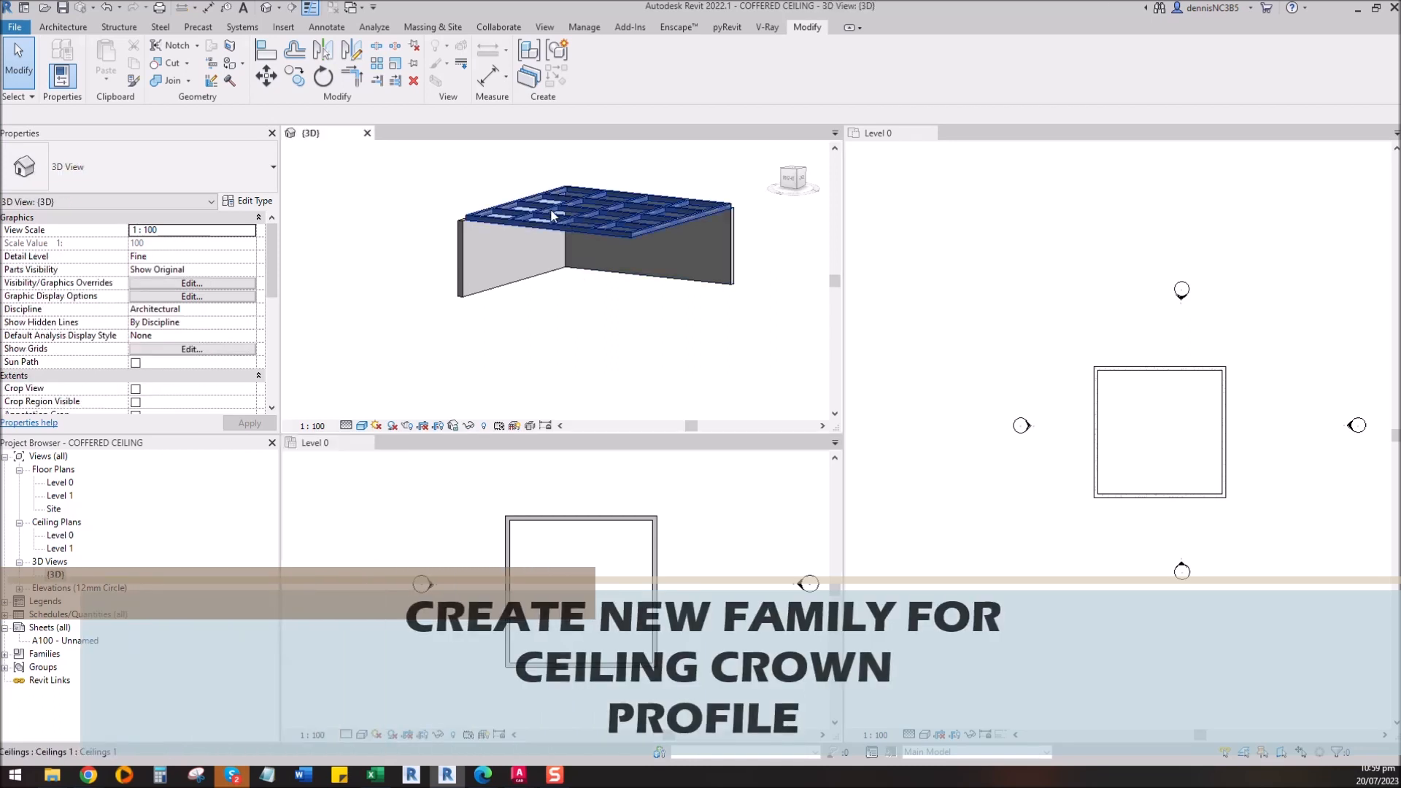
click(16, 27)
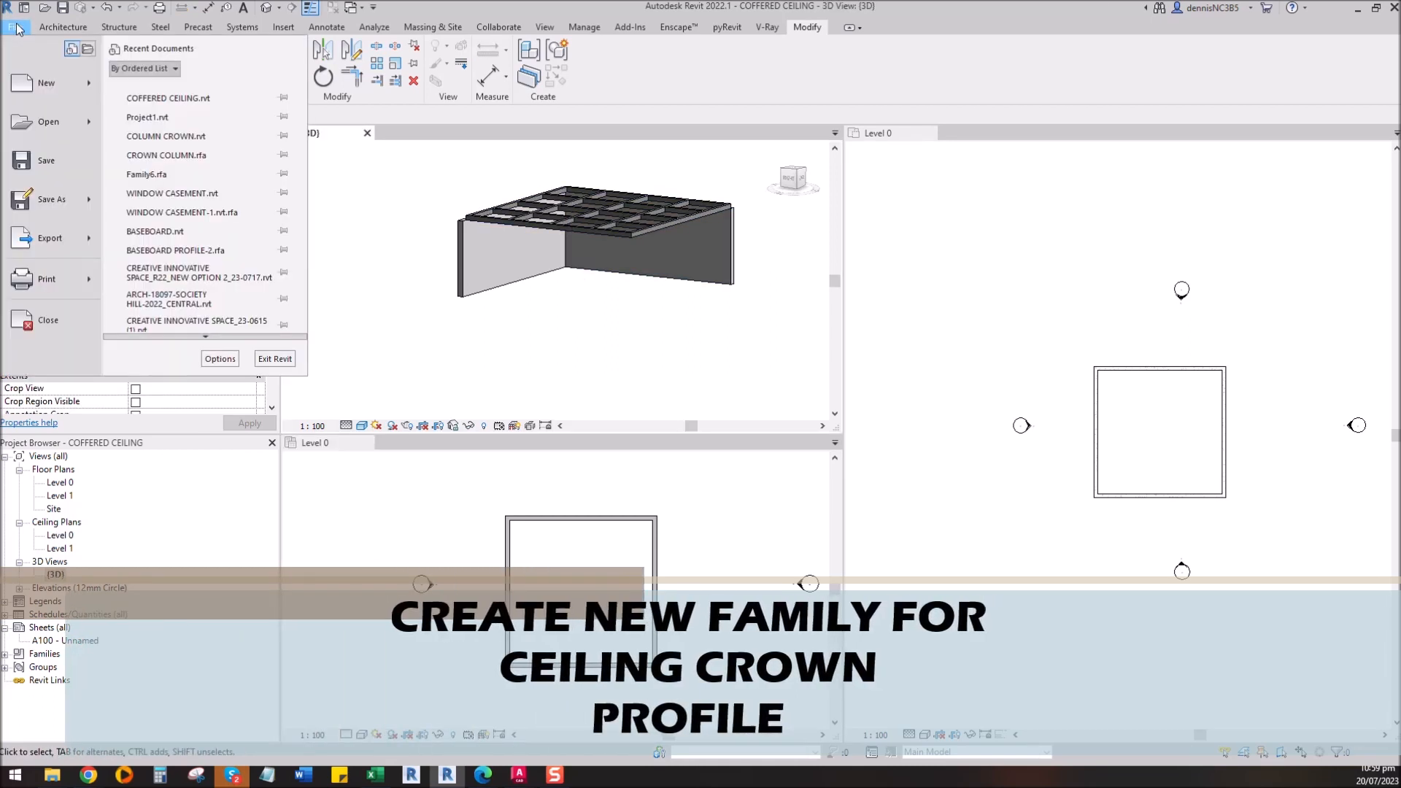
mouse_move(66, 134)
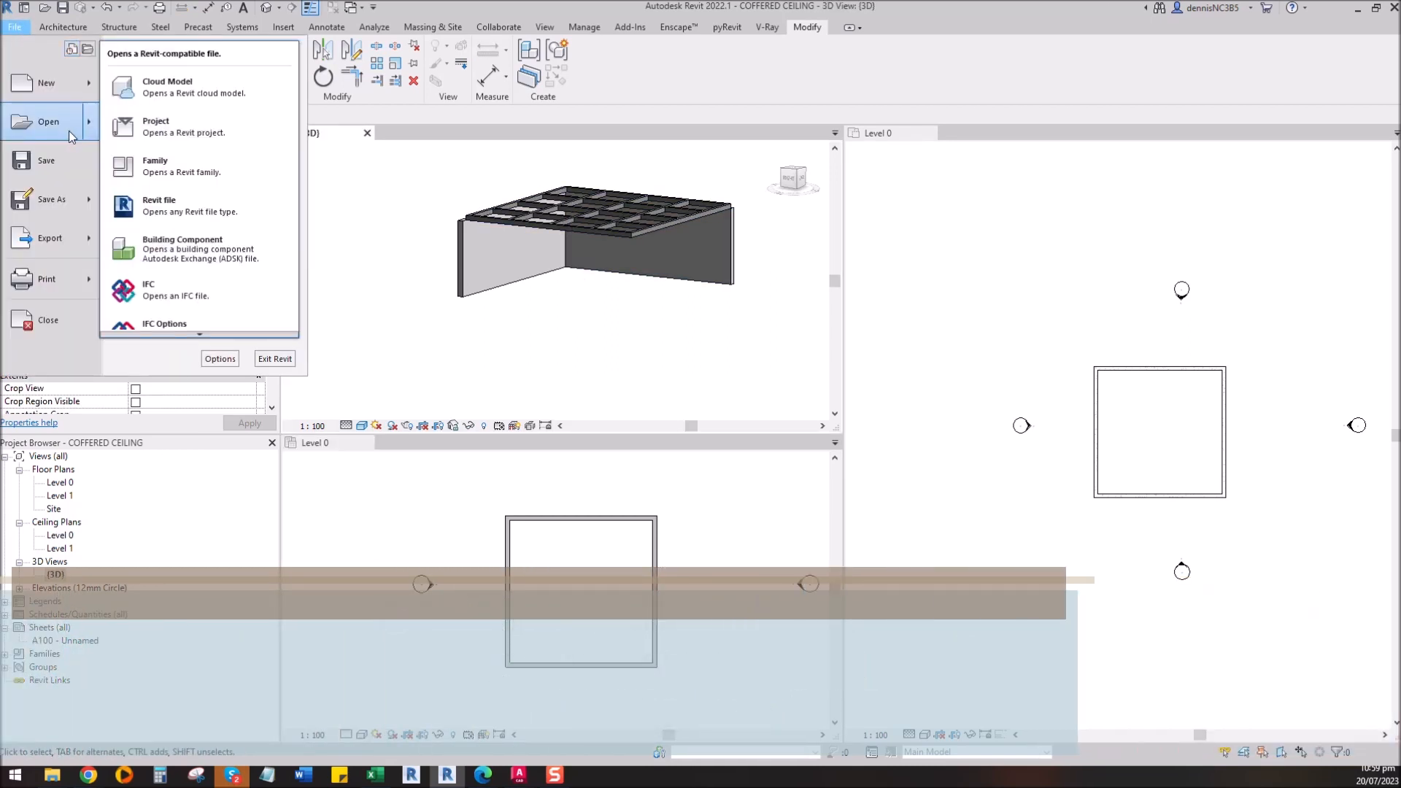
mouse_move(72, 86)
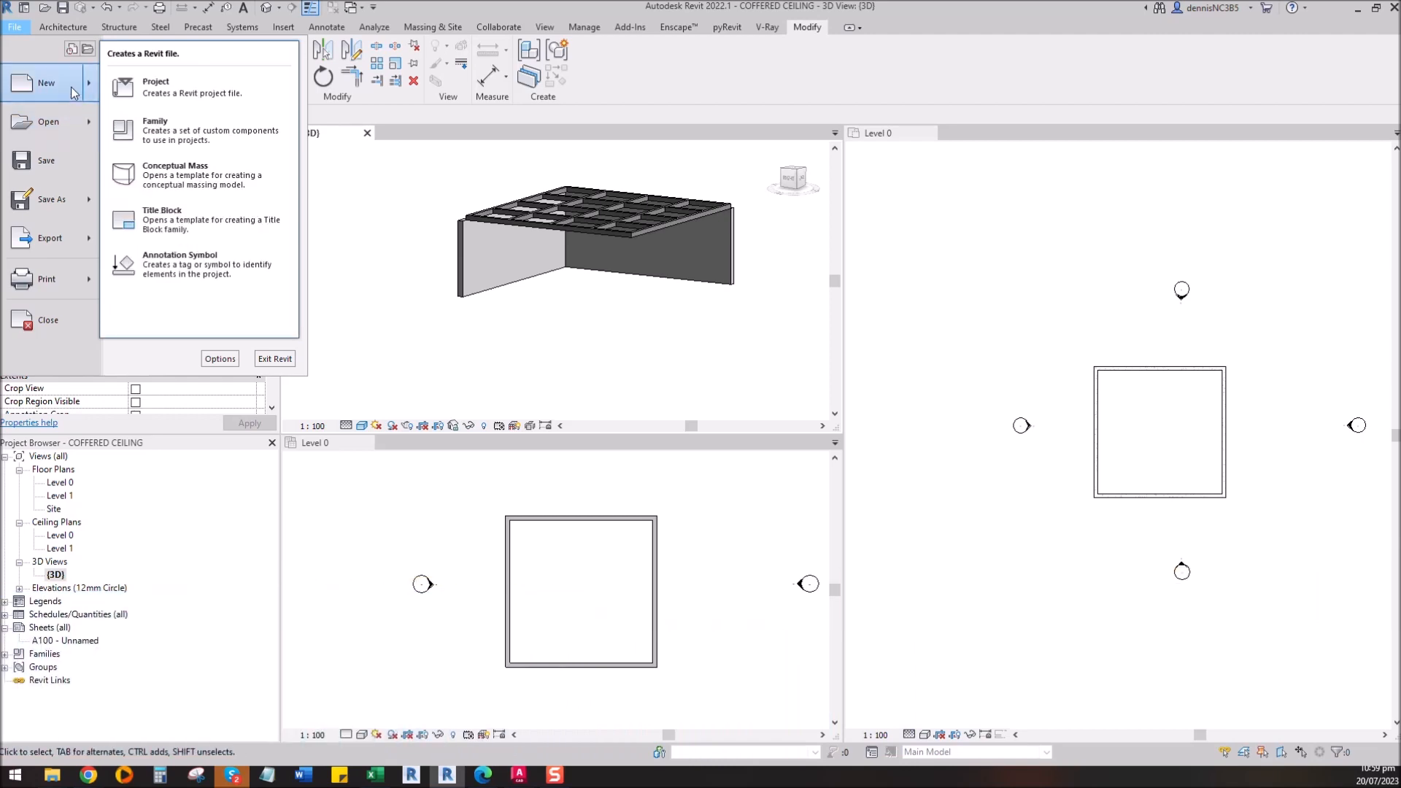
click(168, 135)
drag(802, 310, 815, 430)
click(658, 418)
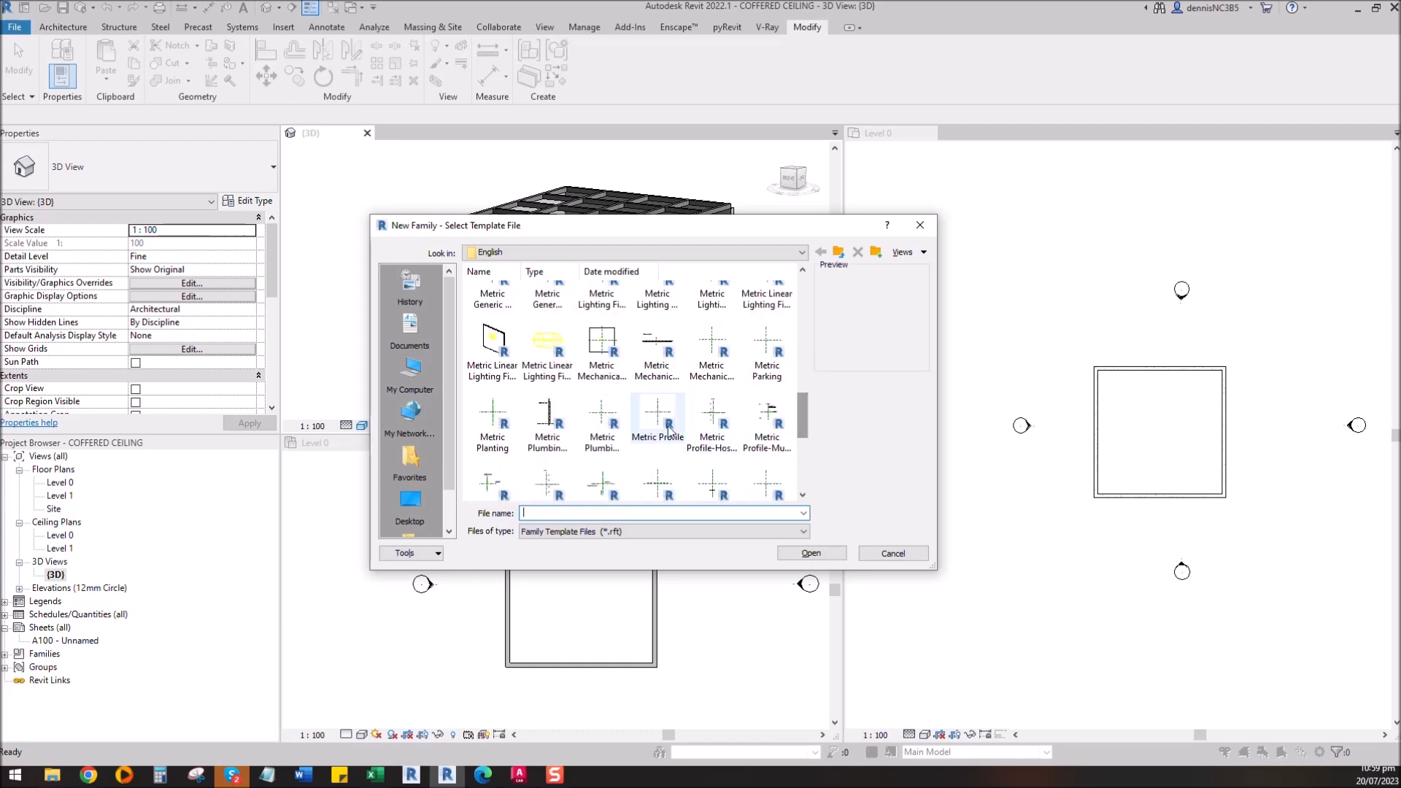
click(827, 557)
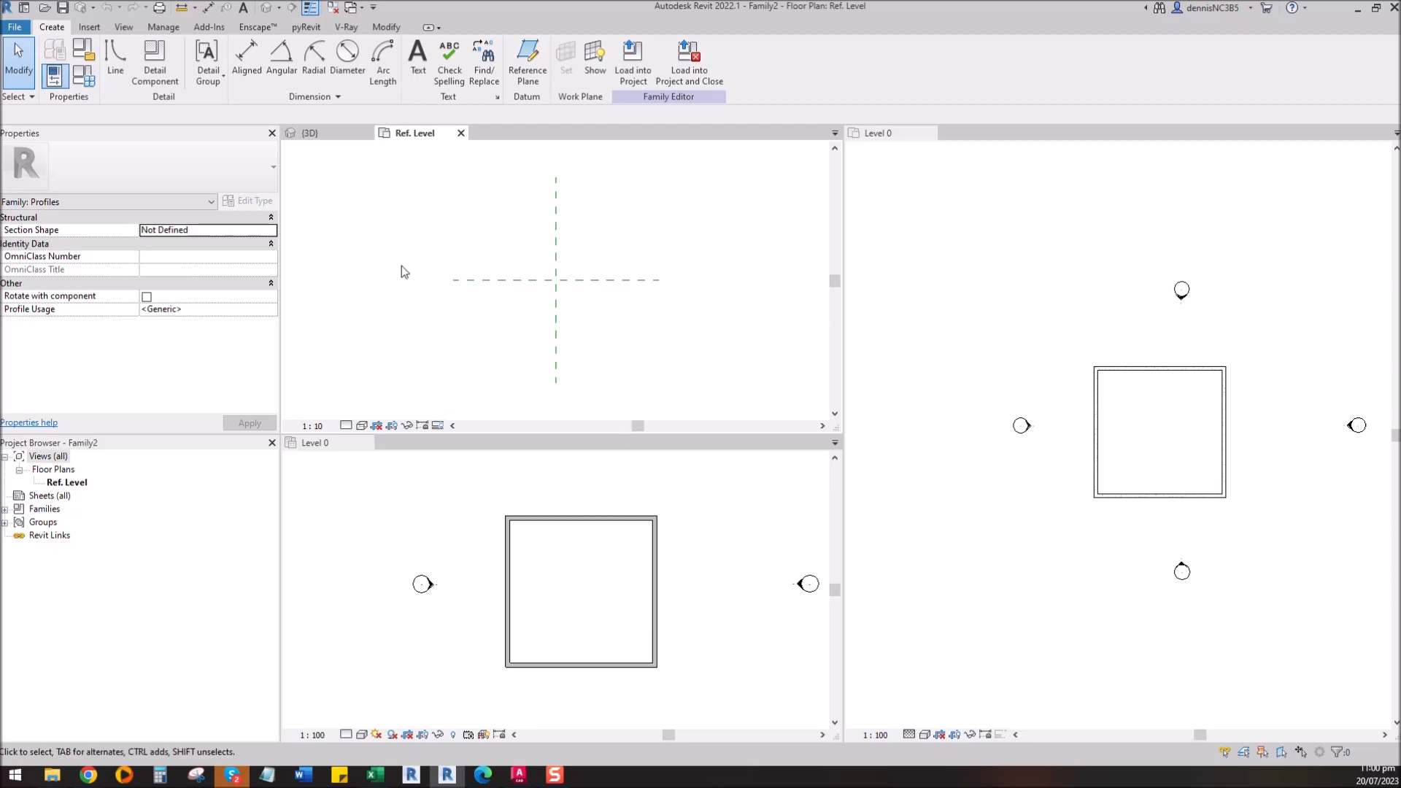
Step: Draw a 460 mm horizontal and a 480 mm vertical profile line from the intersection of the reference planes
click(128, 68)
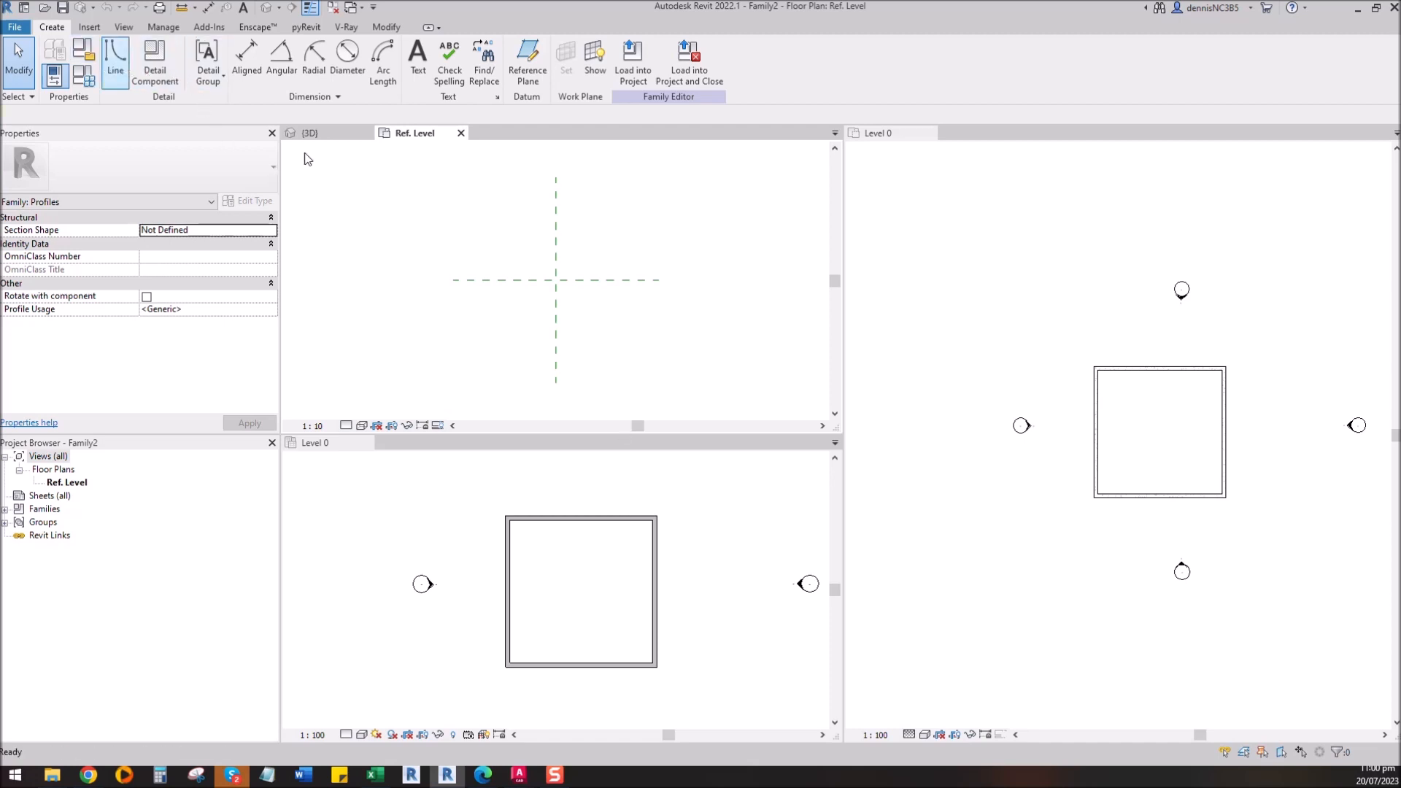
click(557, 279)
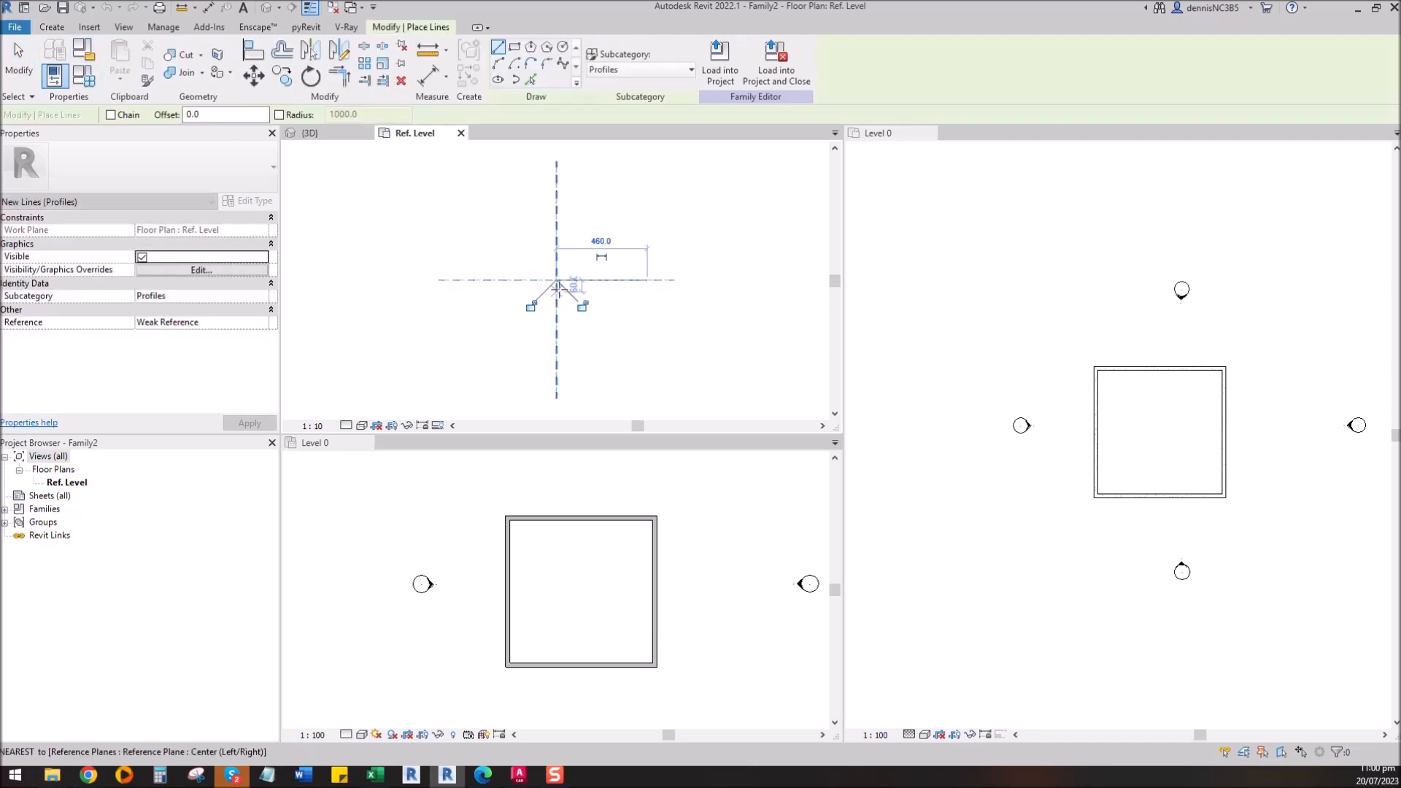
click(557, 375)
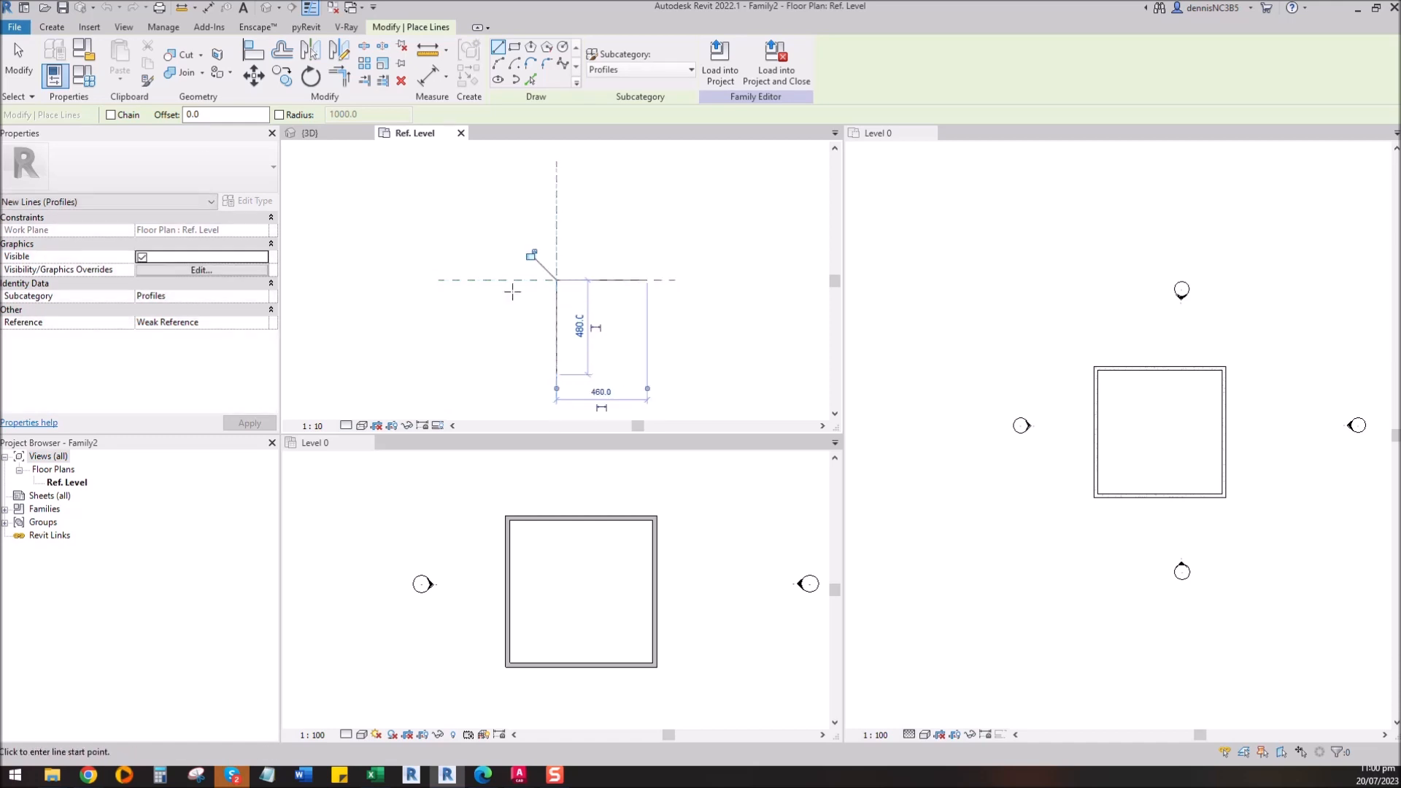
key(Escape)
key(Escape)
Step: Offset copies of the two profile lines inward, placing the vertical copy 200 mm from its original
click(283, 57)
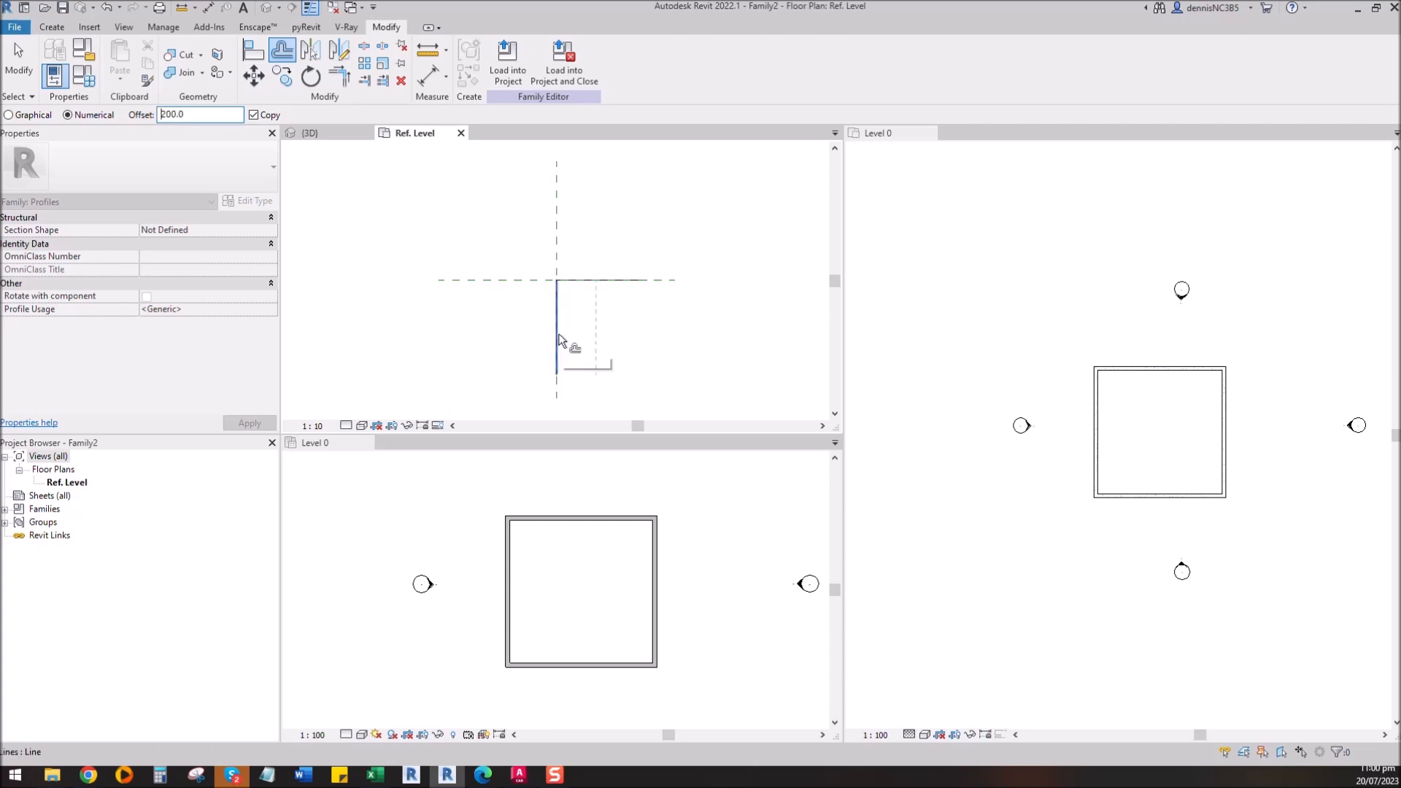
click(576, 284)
scroll(589, 323, up, 2)
key(Escape)
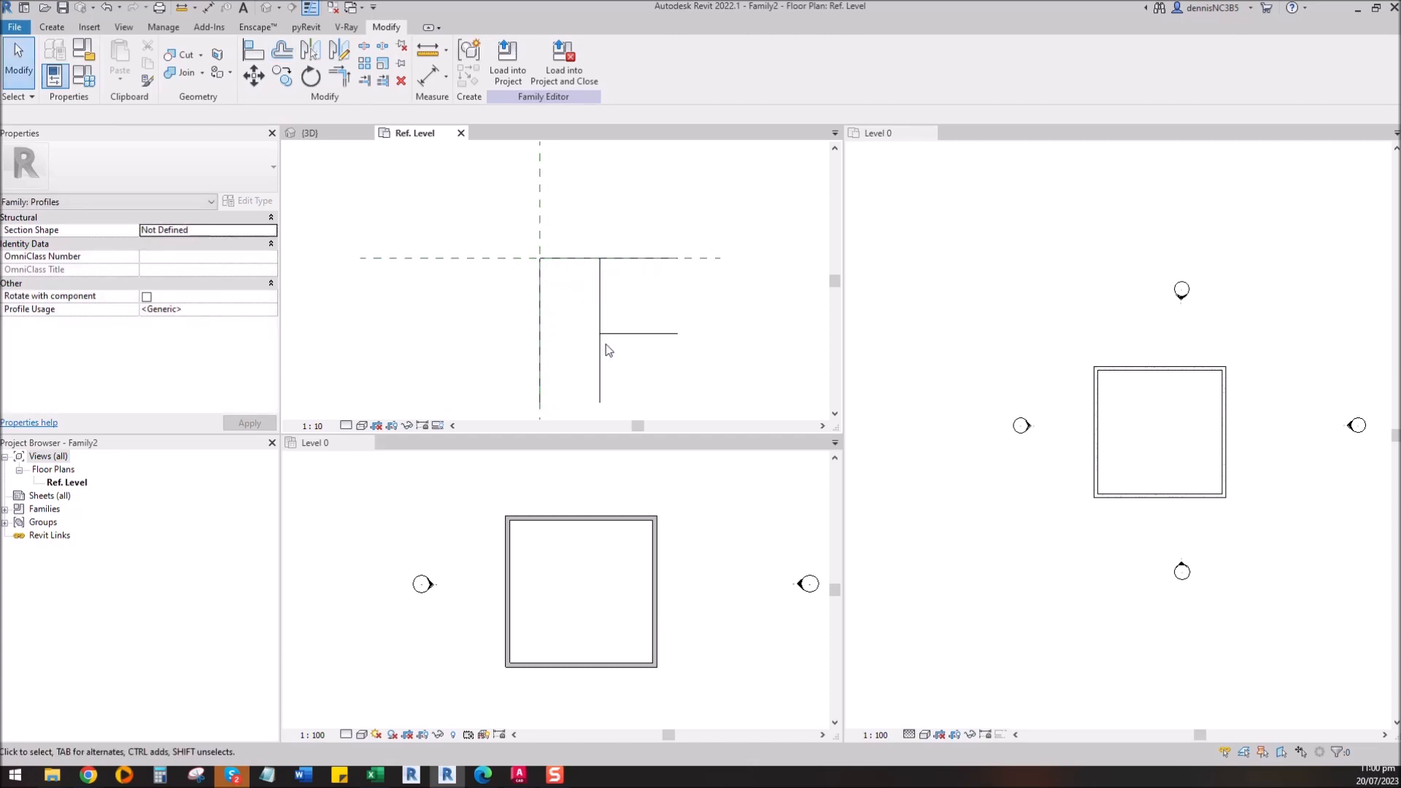
Step: Trim the profile lines at their corners to form a closed rectangle below the horizontal reference plane
key(t)
key(r)
click(624, 333)
click(540, 306)
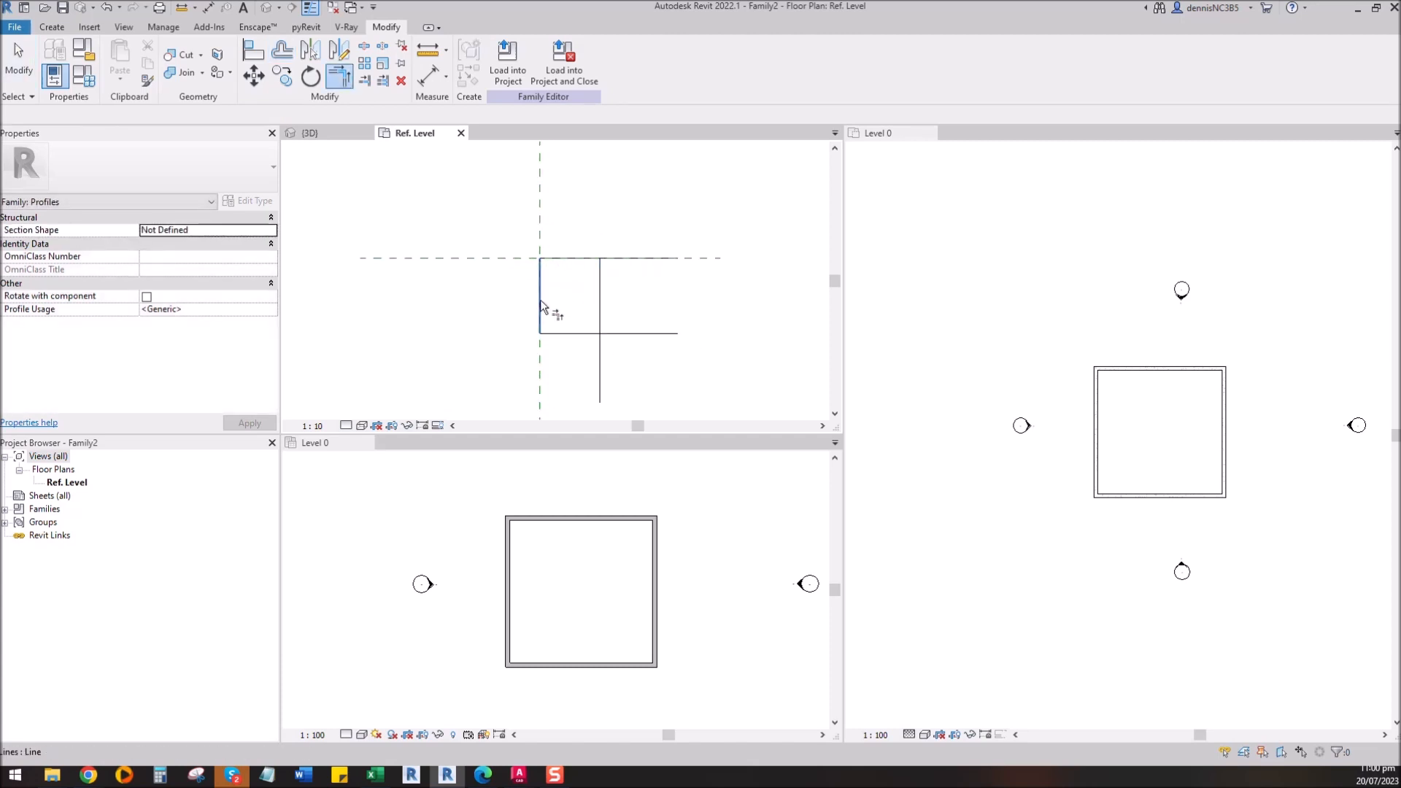
click(576, 334)
click(601, 292)
key(Escape)
scroll(564, 269, up, 2)
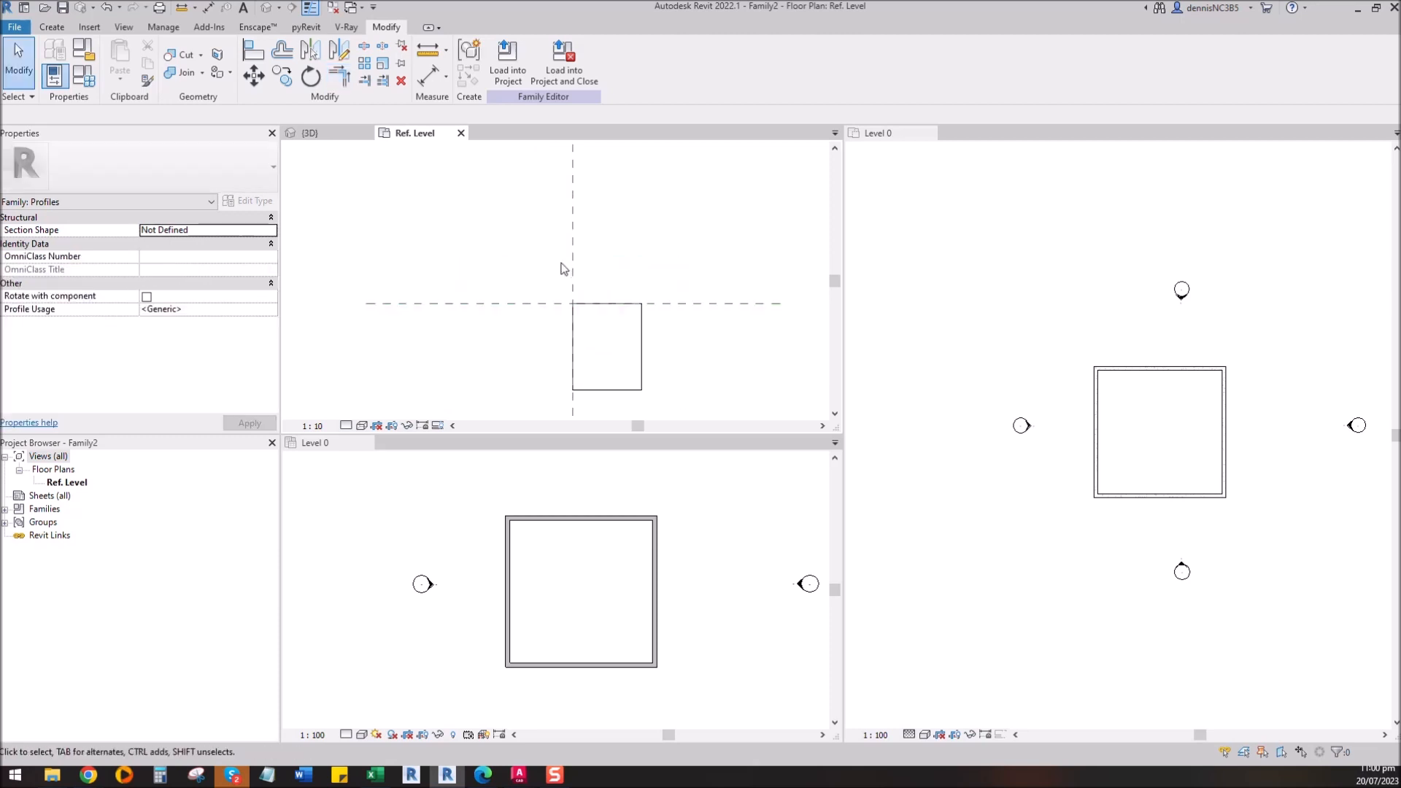
scroll(619, 469, down, 2)
scroll(597, 317, up, 2)
middle_drag(597, 316, 615, 290)
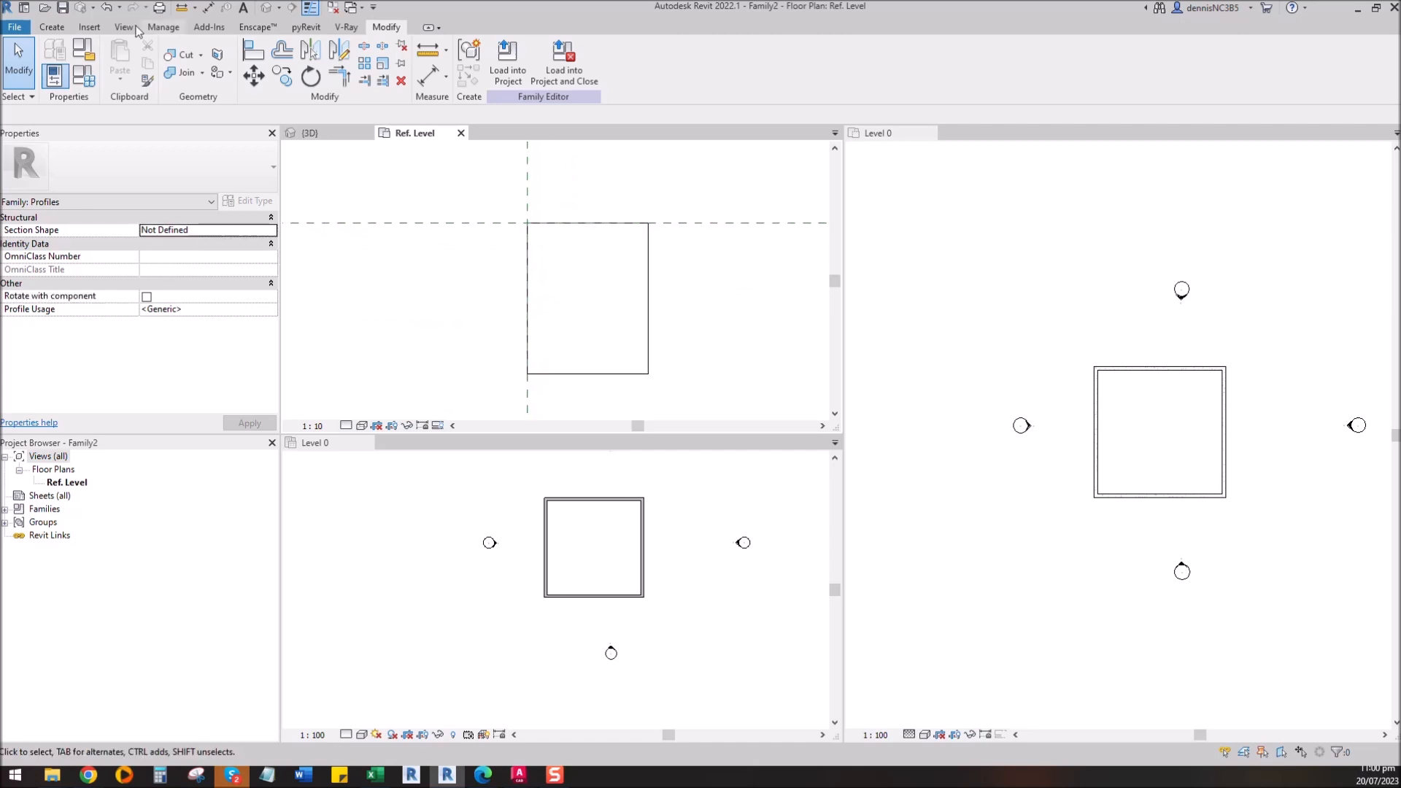
click(53, 29)
click(111, 72)
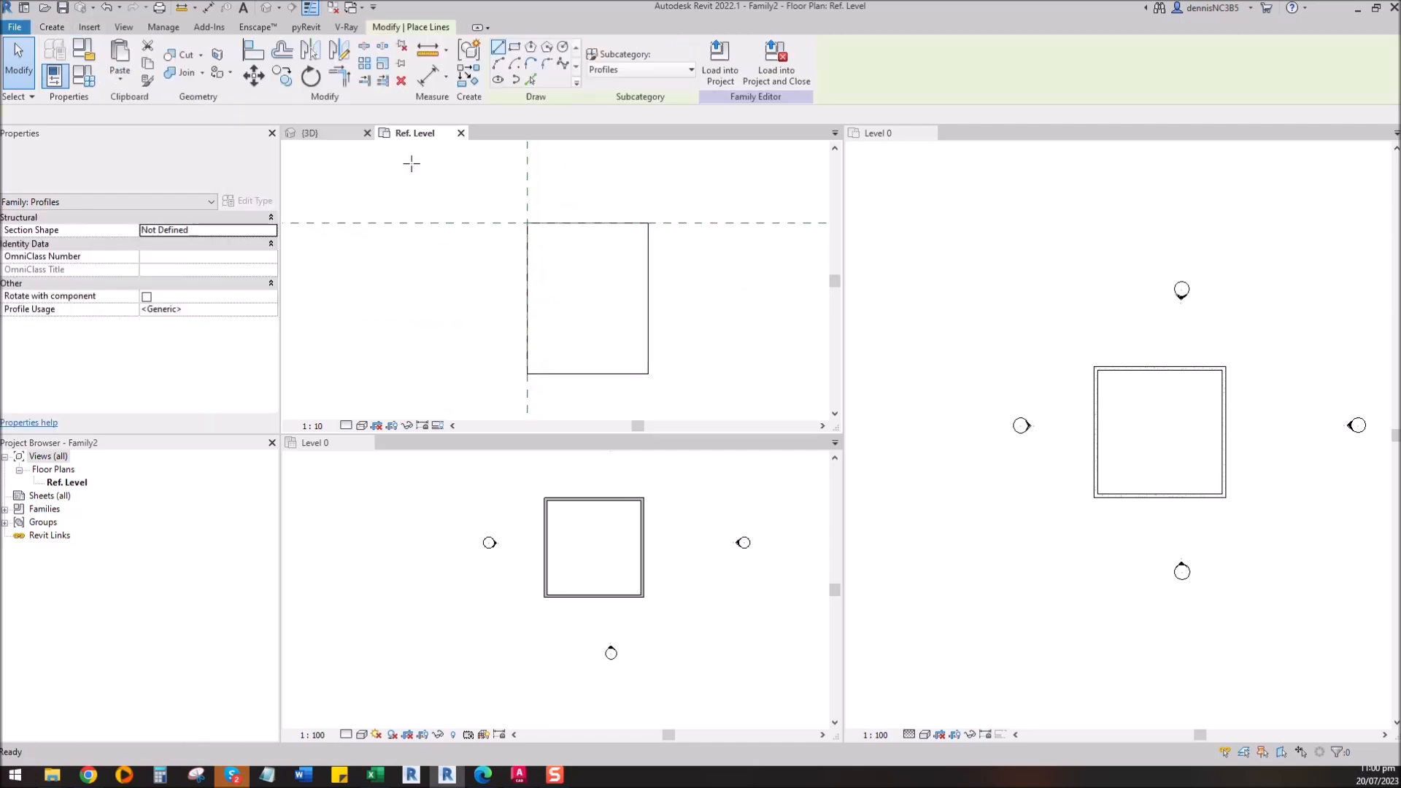
scroll(647, 226, up, 4)
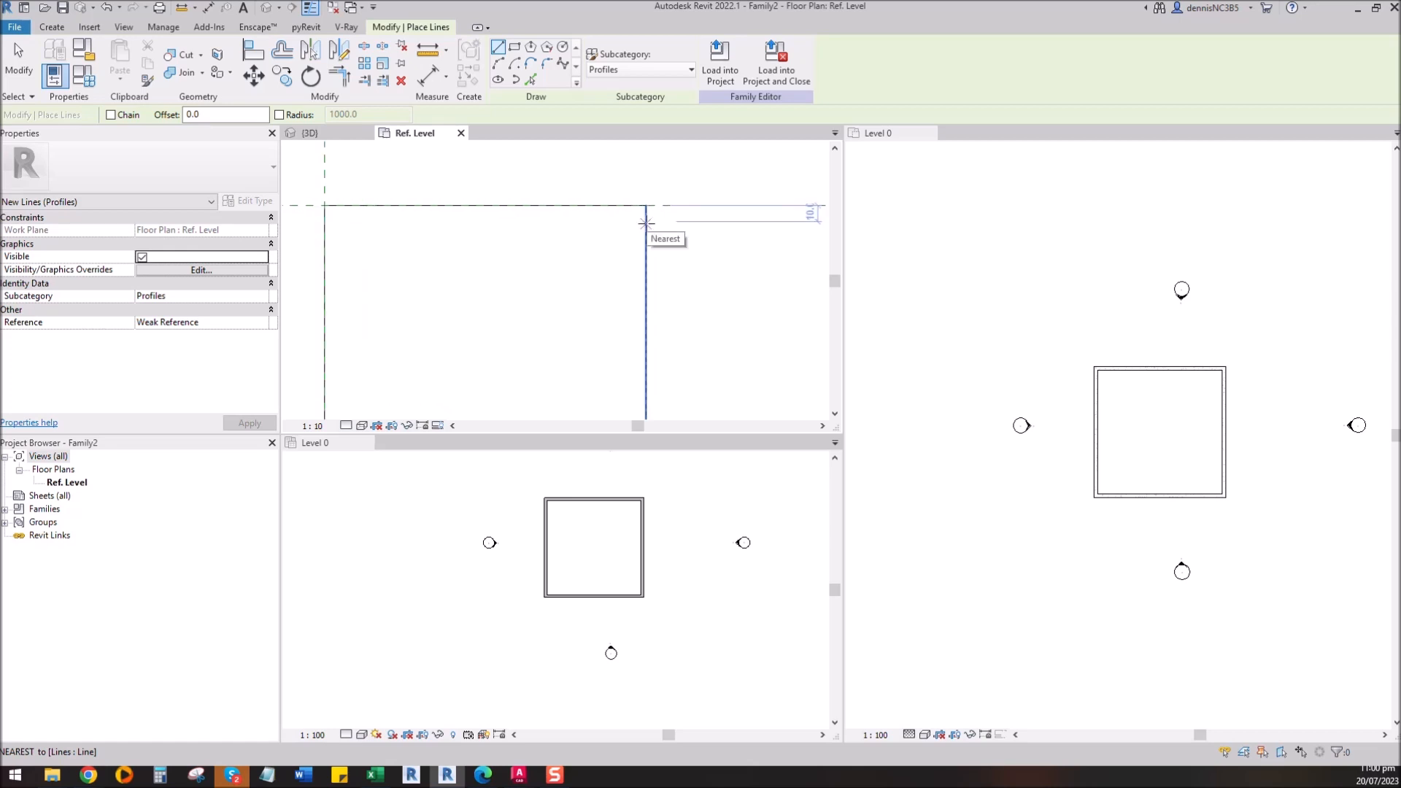
scroll(607, 254, down, 3)
key(Escape)
key(Escape)
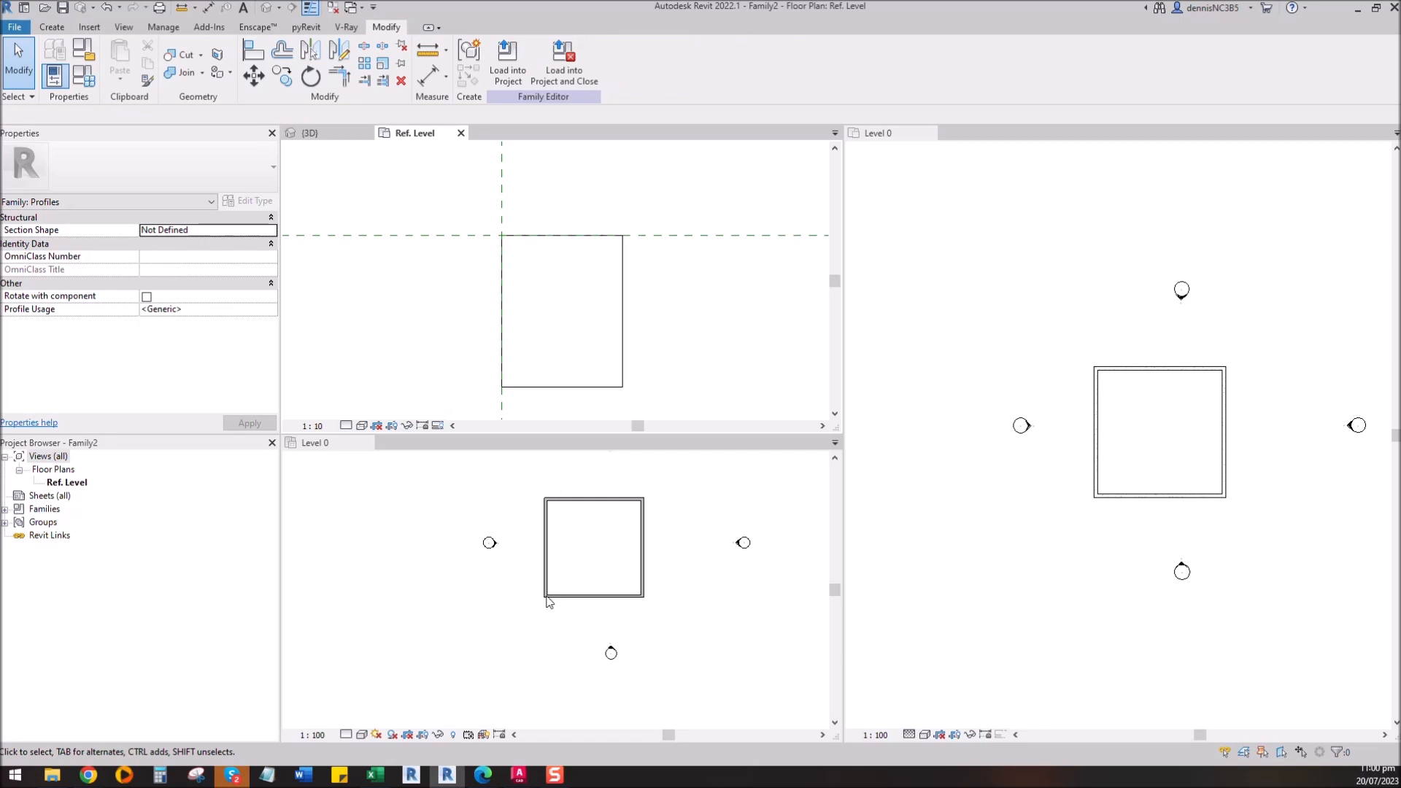
Step: Open the project's East elevation and check the height between the two horizontal edges at Level 1 with a linear dimension
click(452, 590)
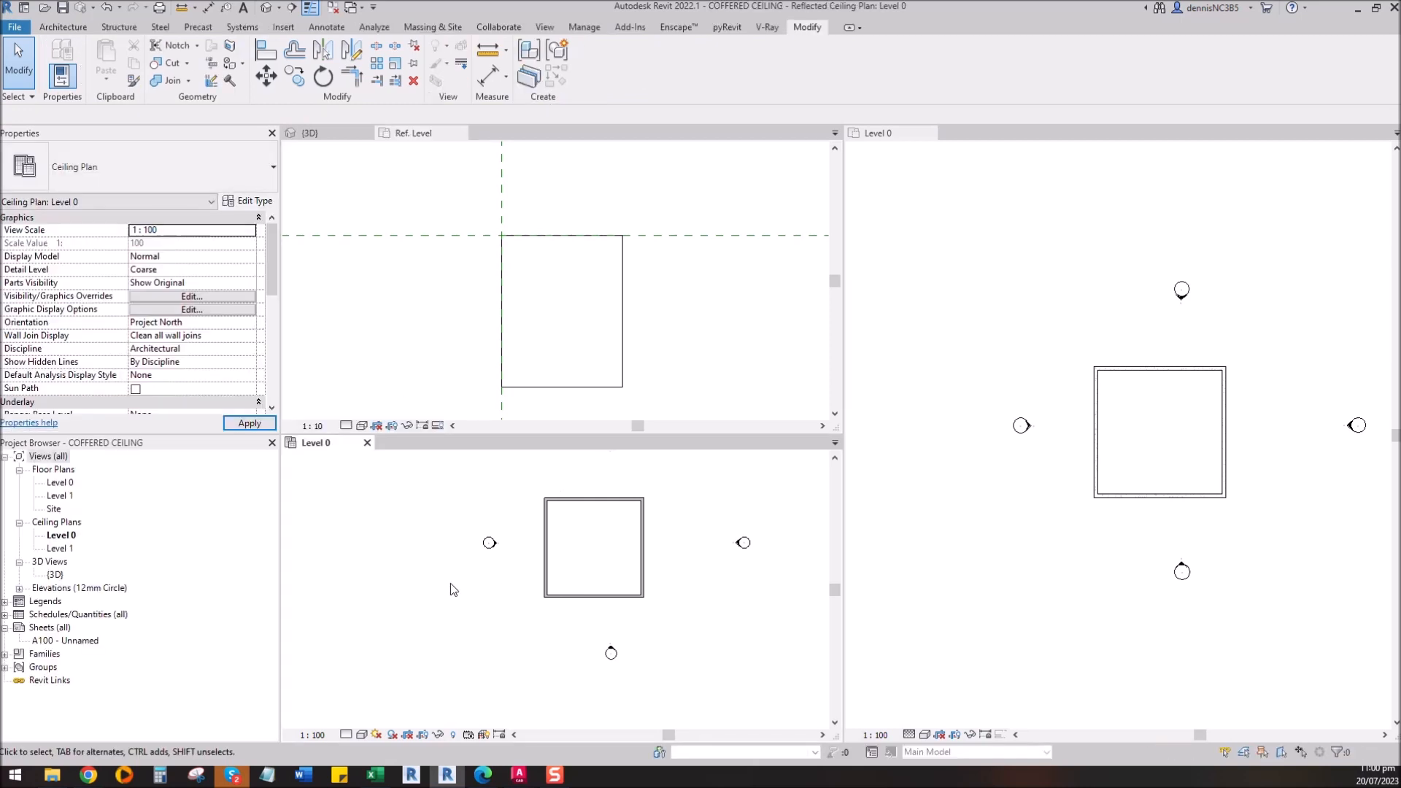
click(19, 589)
double_click(54, 601)
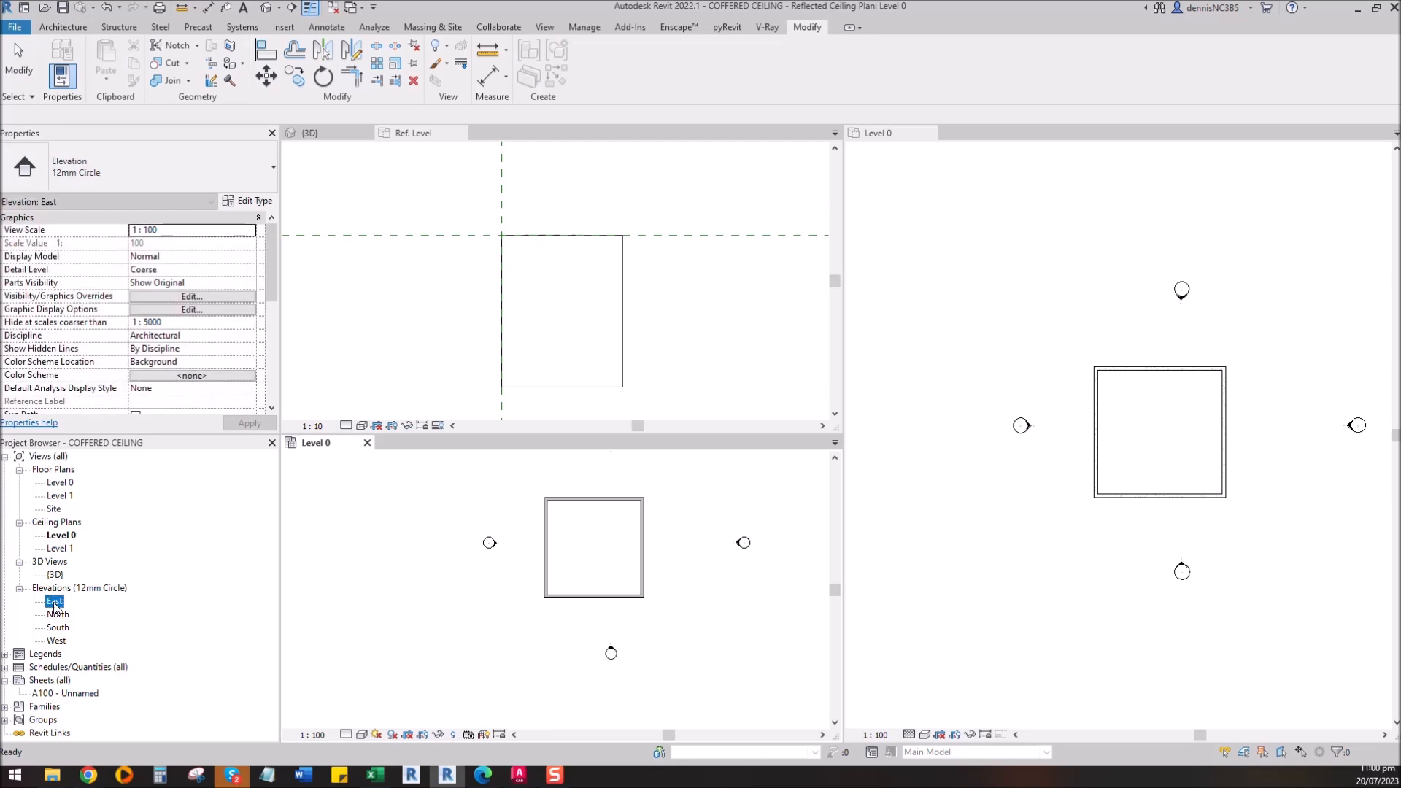
scroll(427, 516, up, 3)
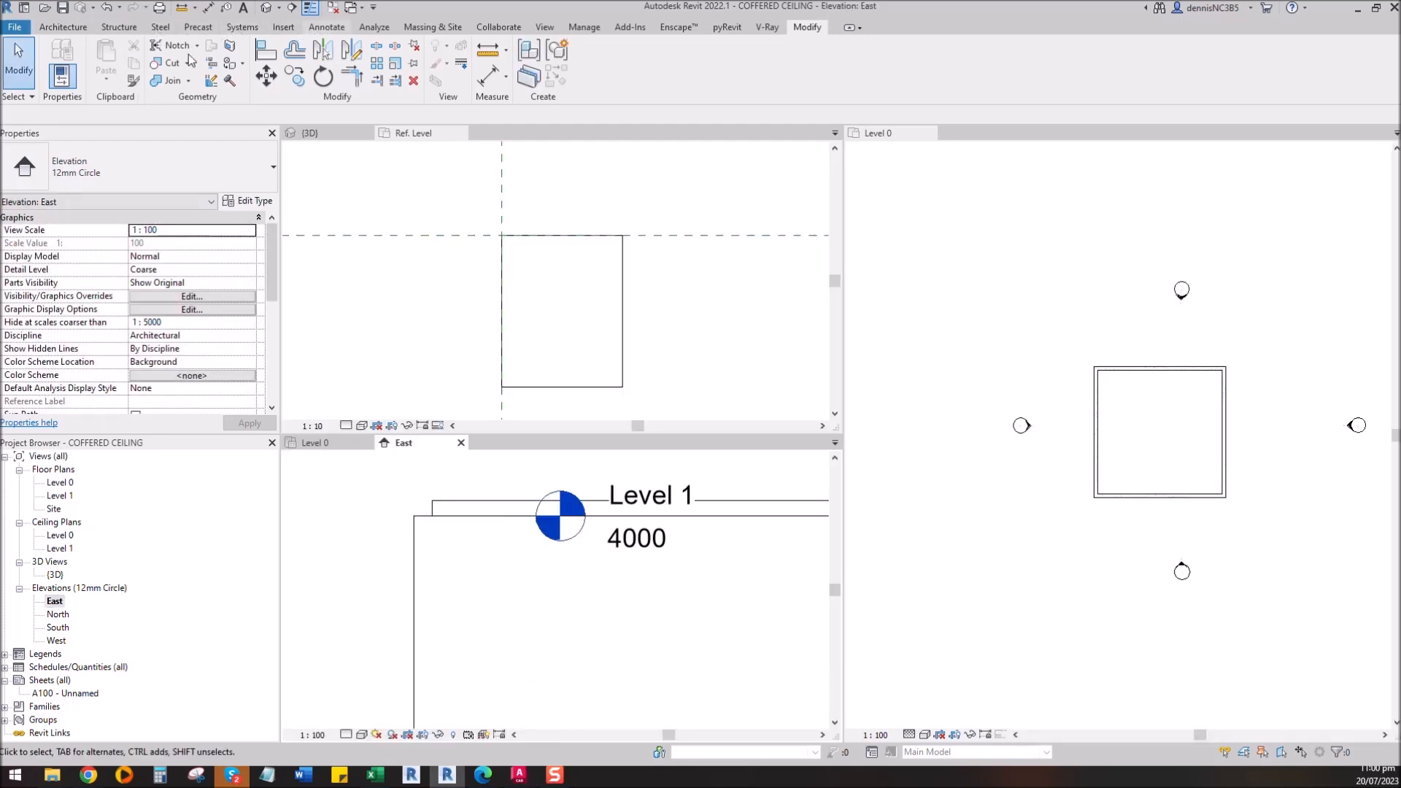
click(326, 27)
click(89, 62)
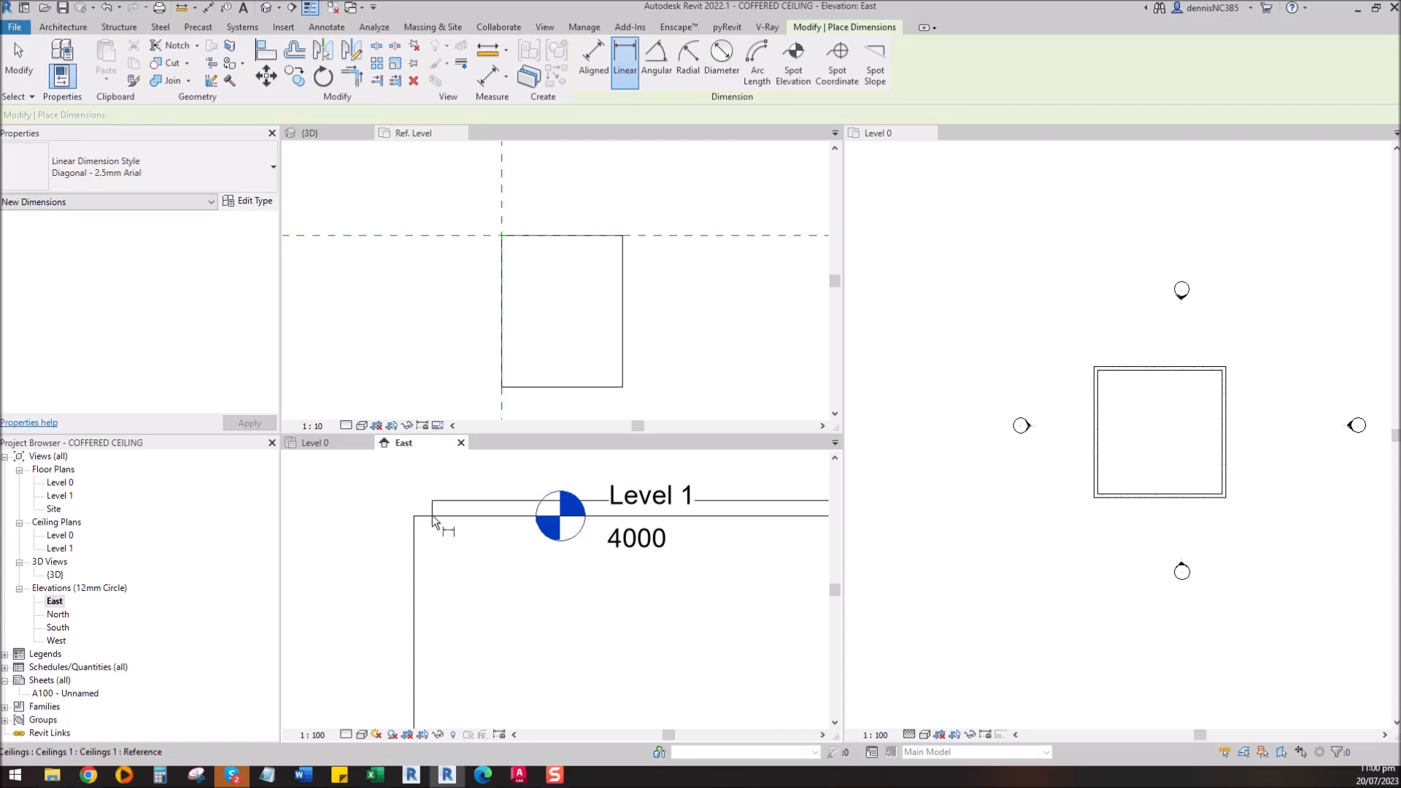
click(432, 515)
click(435, 501)
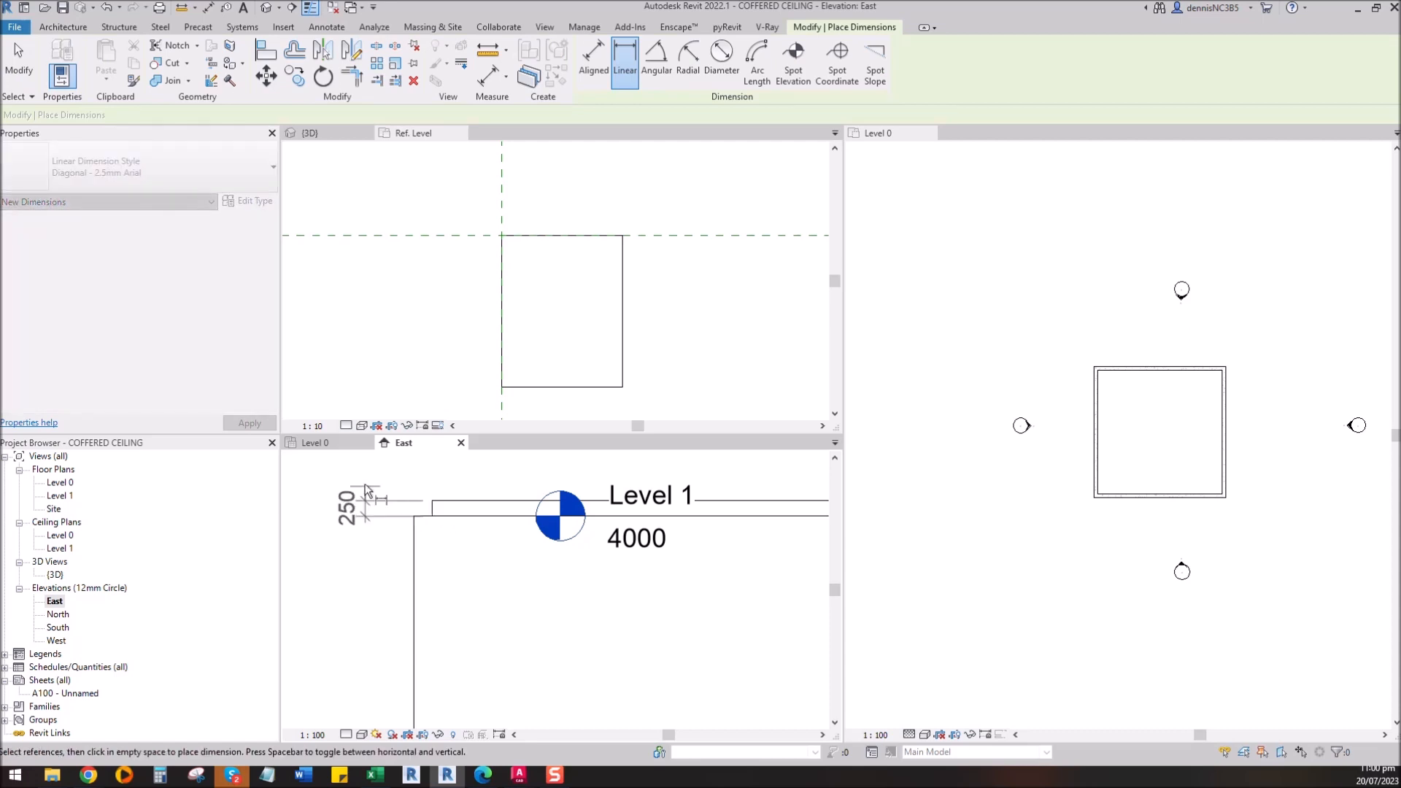
key(Escape)
key(Escape)
Step: Return to the profile family's Ref. Level view and close the project's East elevation
click(703, 320)
scroll(539, 361, down, 3)
scroll(551, 358, up, 2)
middle_drag(551, 355, 564, 310)
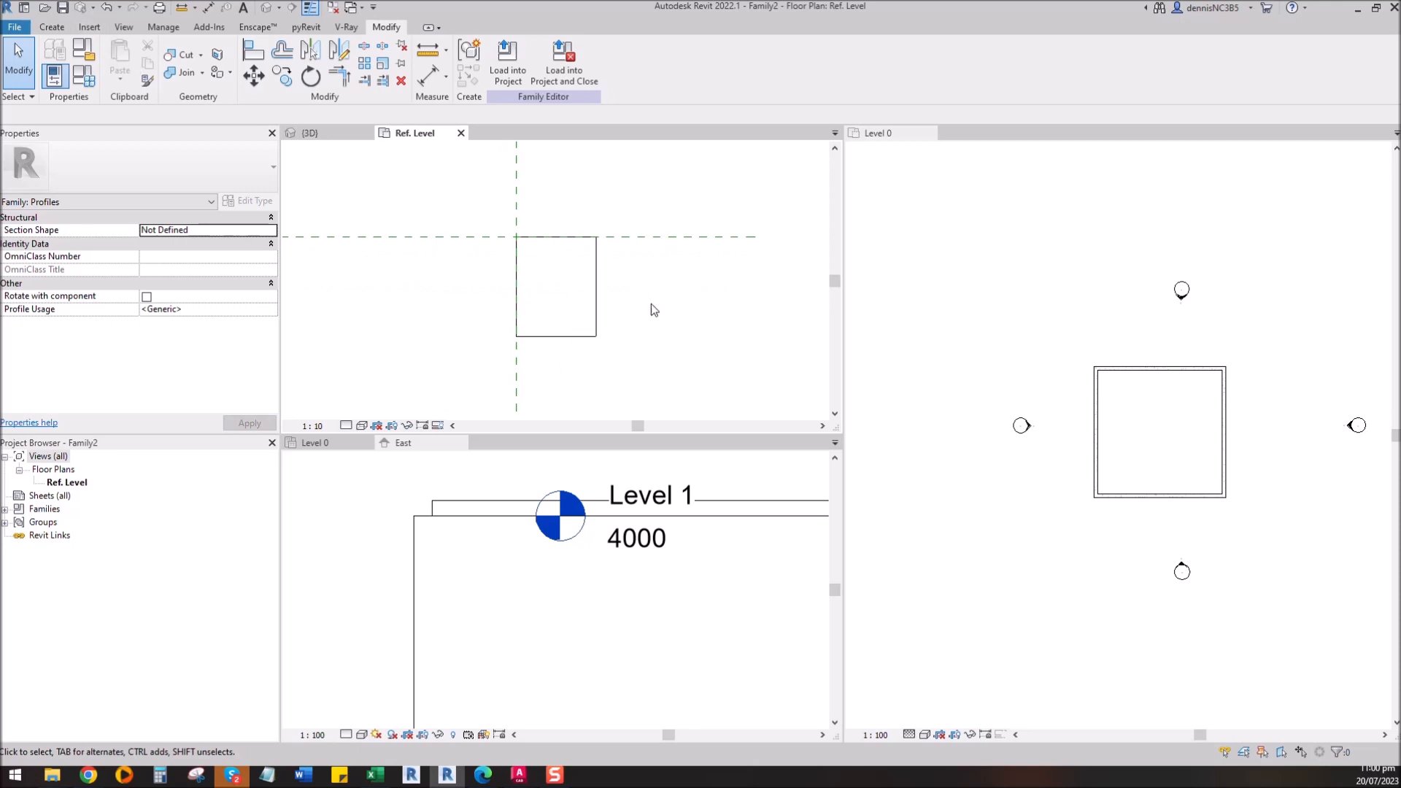
click(461, 443)
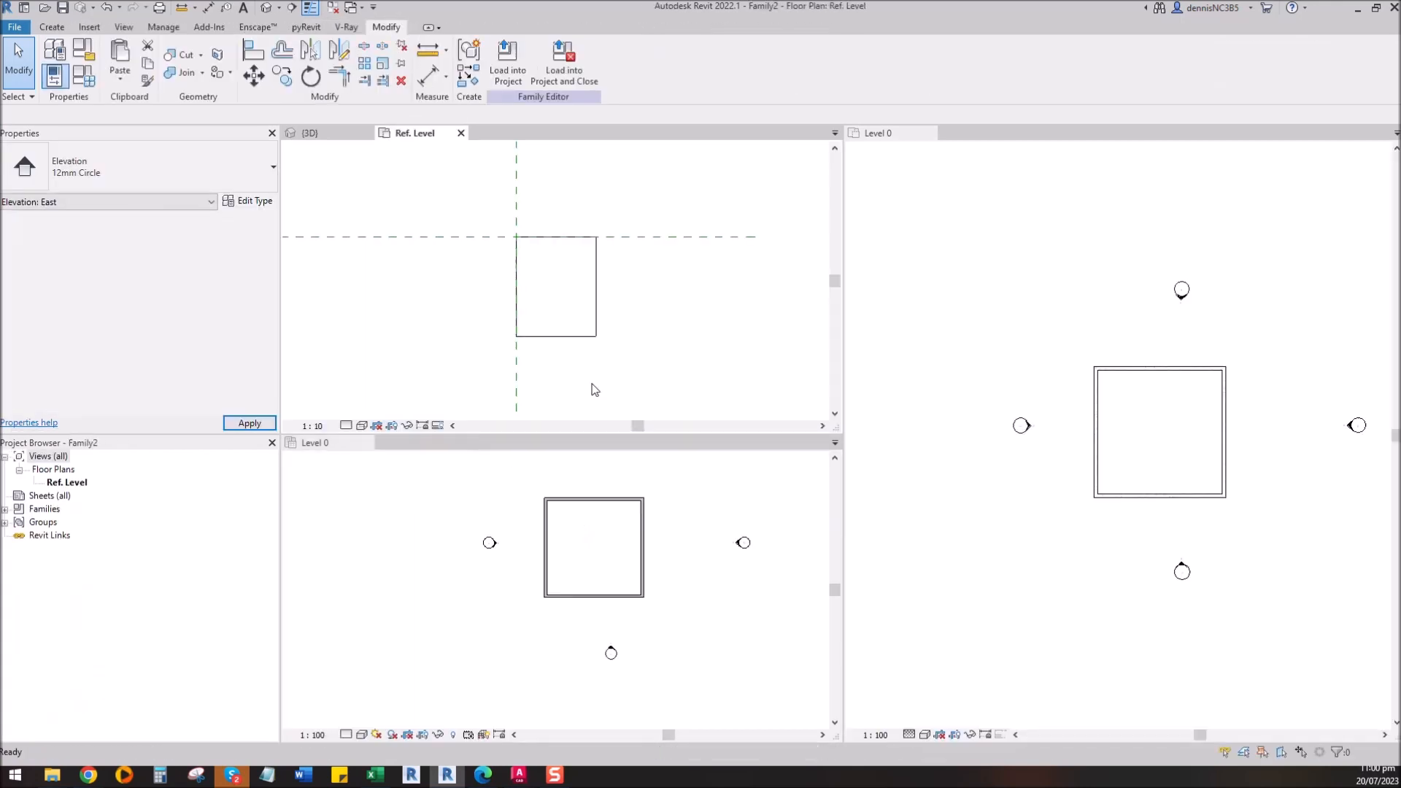
middle_drag(632, 287, 666, 281)
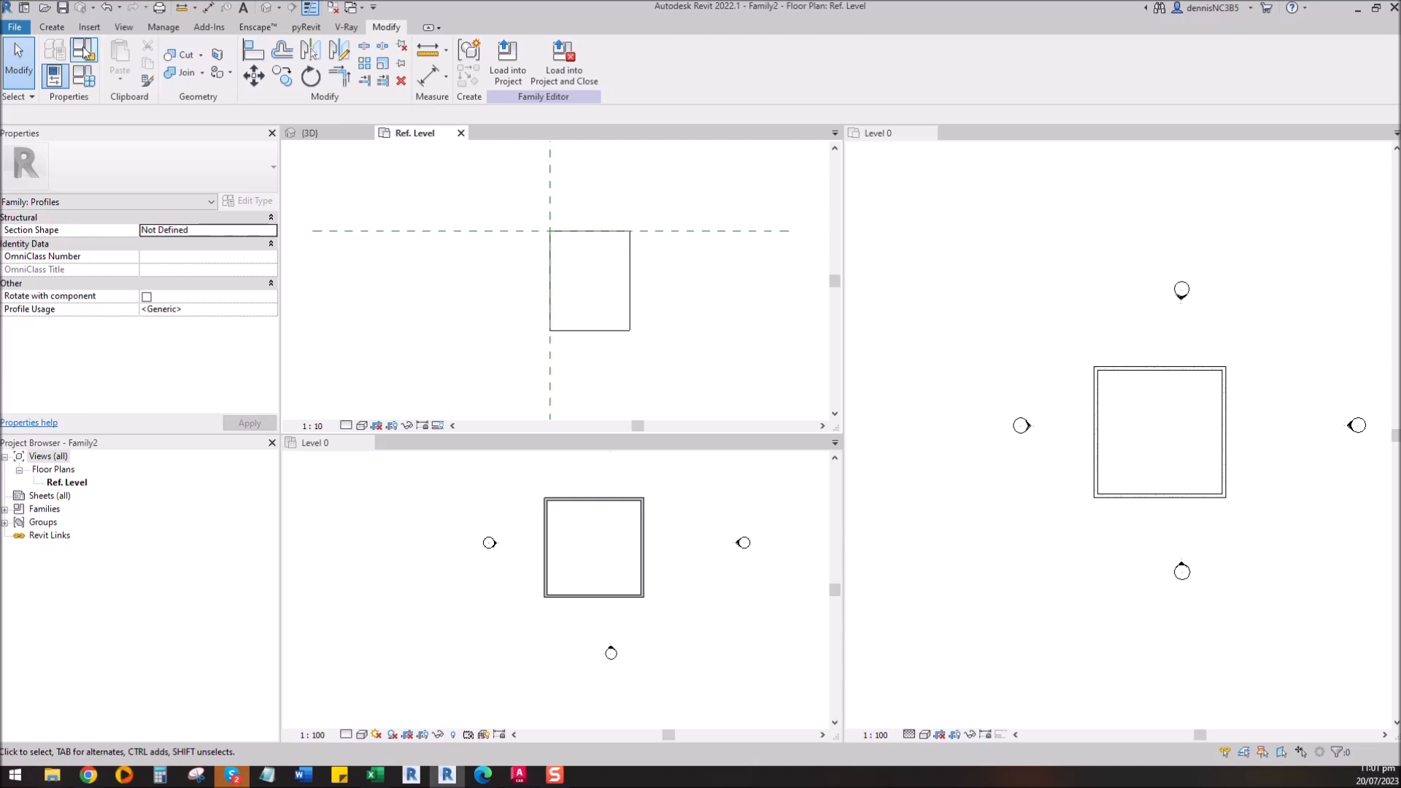
Step: Draw a 15 mm horizontal line inward from the rectangle's right edge, 10 mm below its top edge
click(51, 27)
click(116, 58)
scroll(630, 231, up, 3)
scroll(633, 230, up, 2)
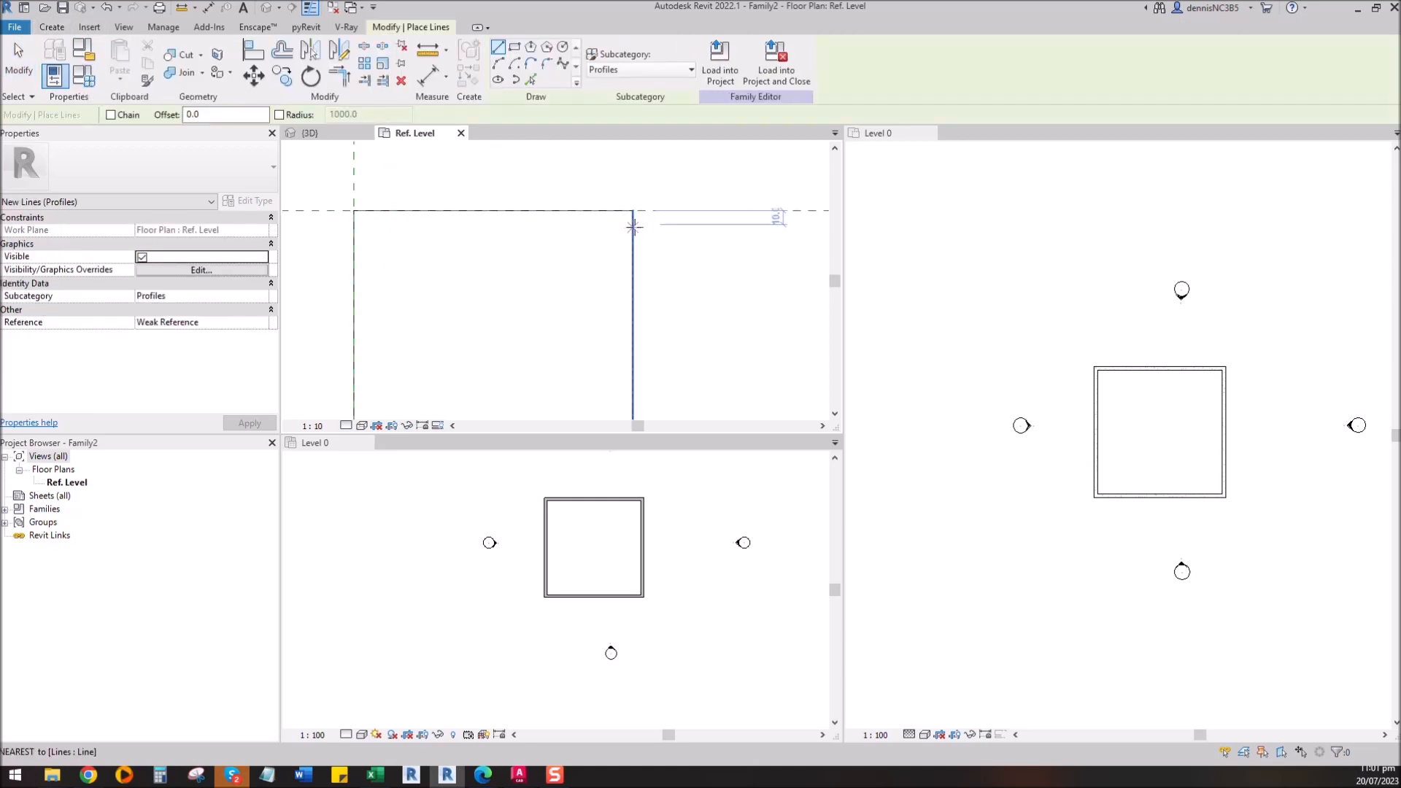
click(632, 224)
scroll(613, 225, up, 1)
click(611, 225)
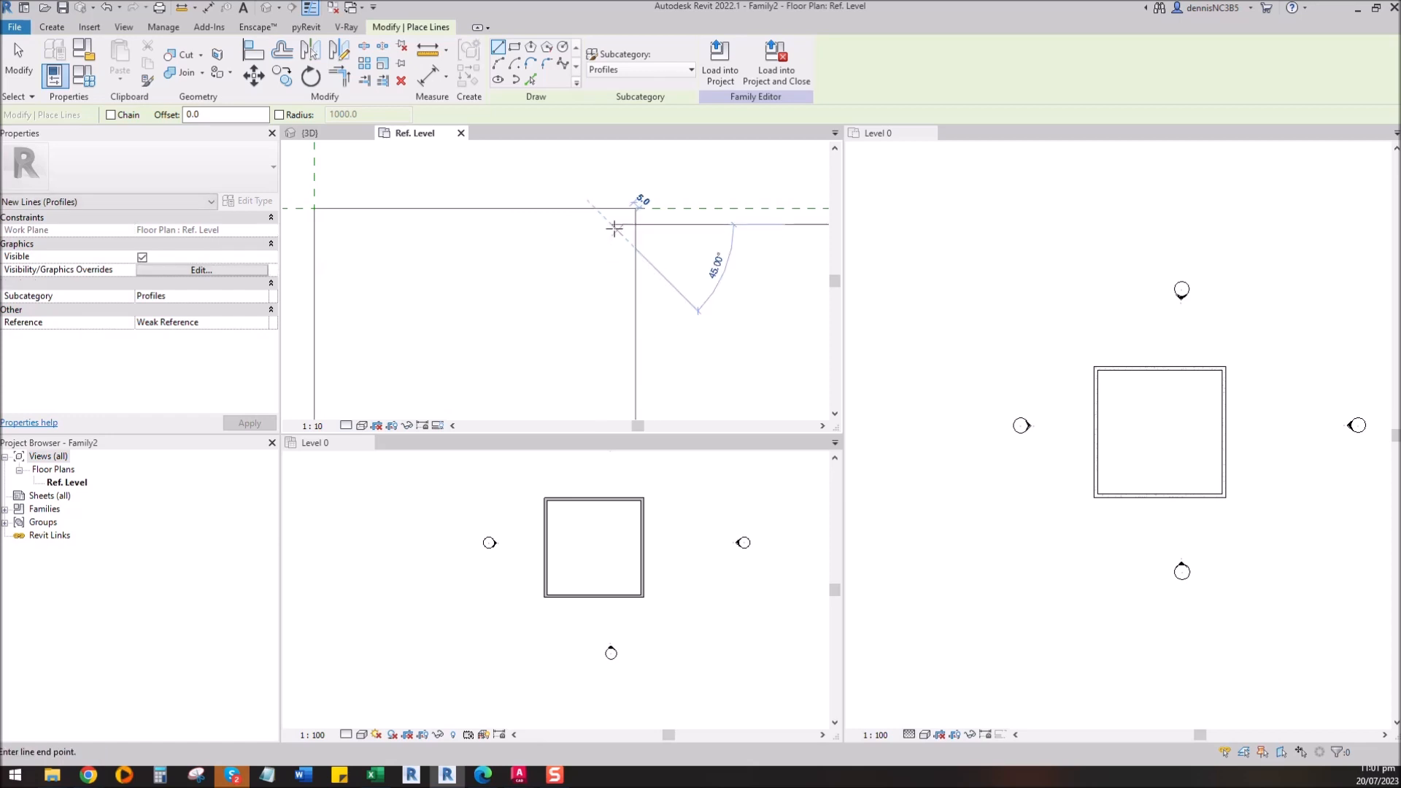
Step: Continue the stepped outline with 10 mm lines going down, inward to the left, and down again
scroll(614, 232, up, 1)
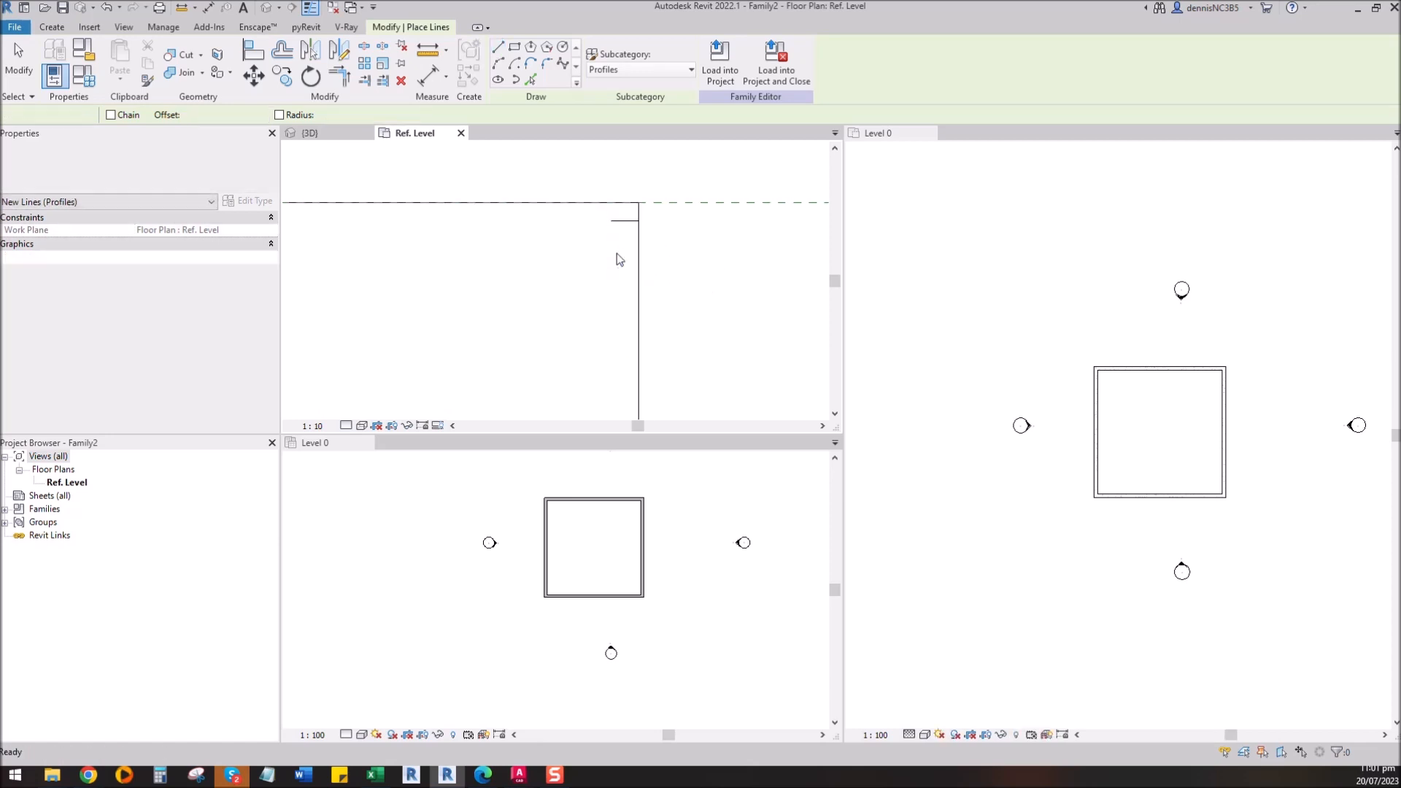
click(611, 221)
click(611, 240)
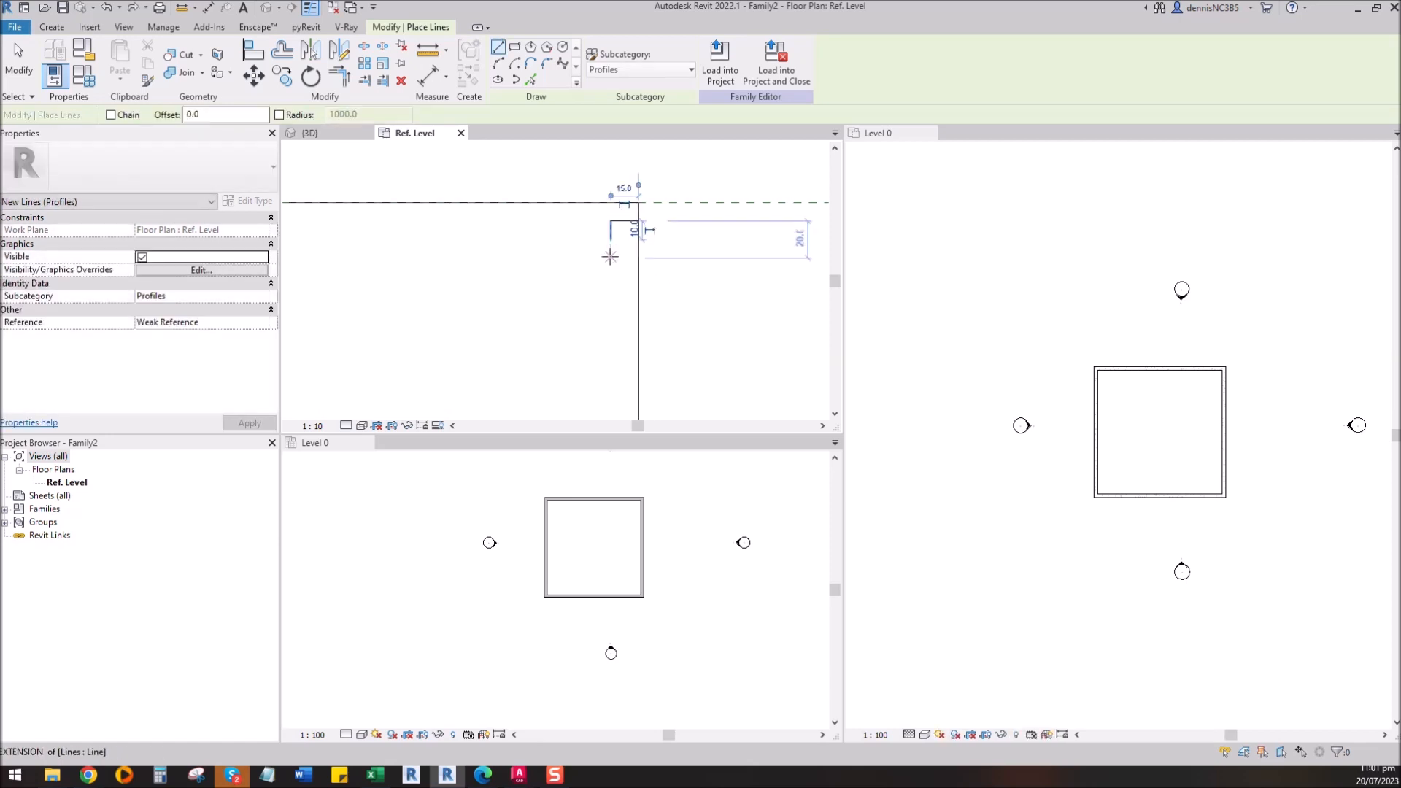
click(611, 239)
click(592, 240)
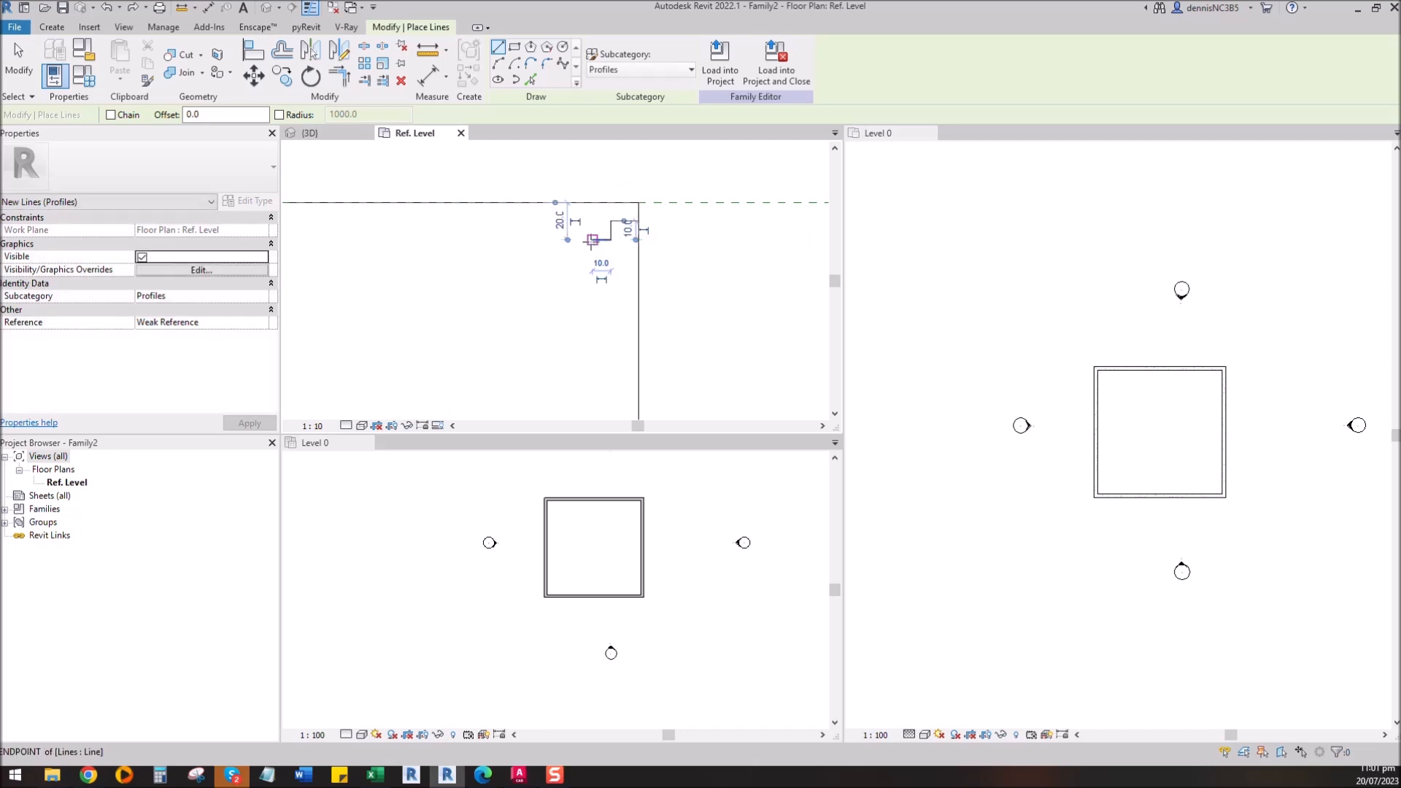
click(591, 253)
click(591, 256)
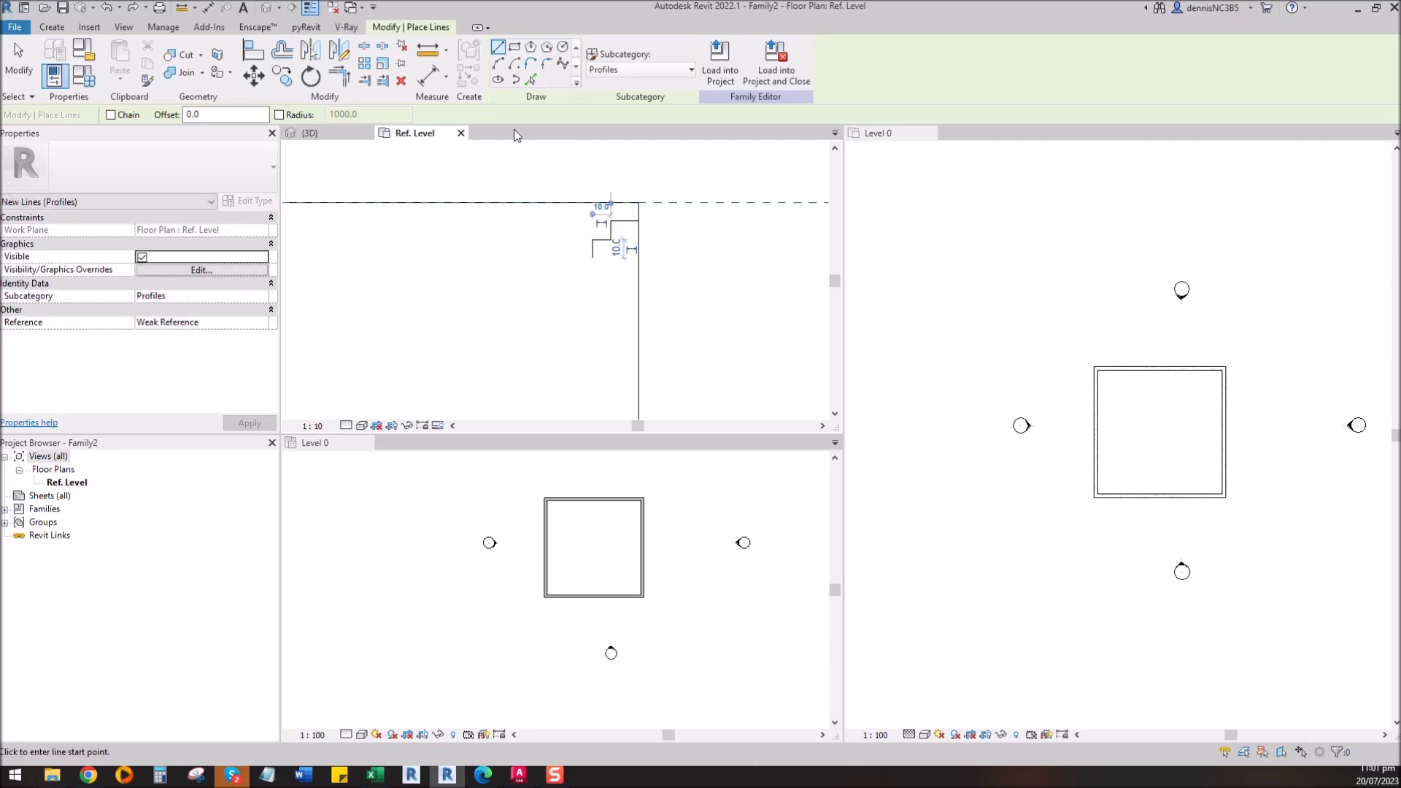
Step: Draw a start-end-radius arc from the steps' lower end down to the left, bulging up-left and ending about 84 mm below the top edge
click(498, 65)
click(592, 257)
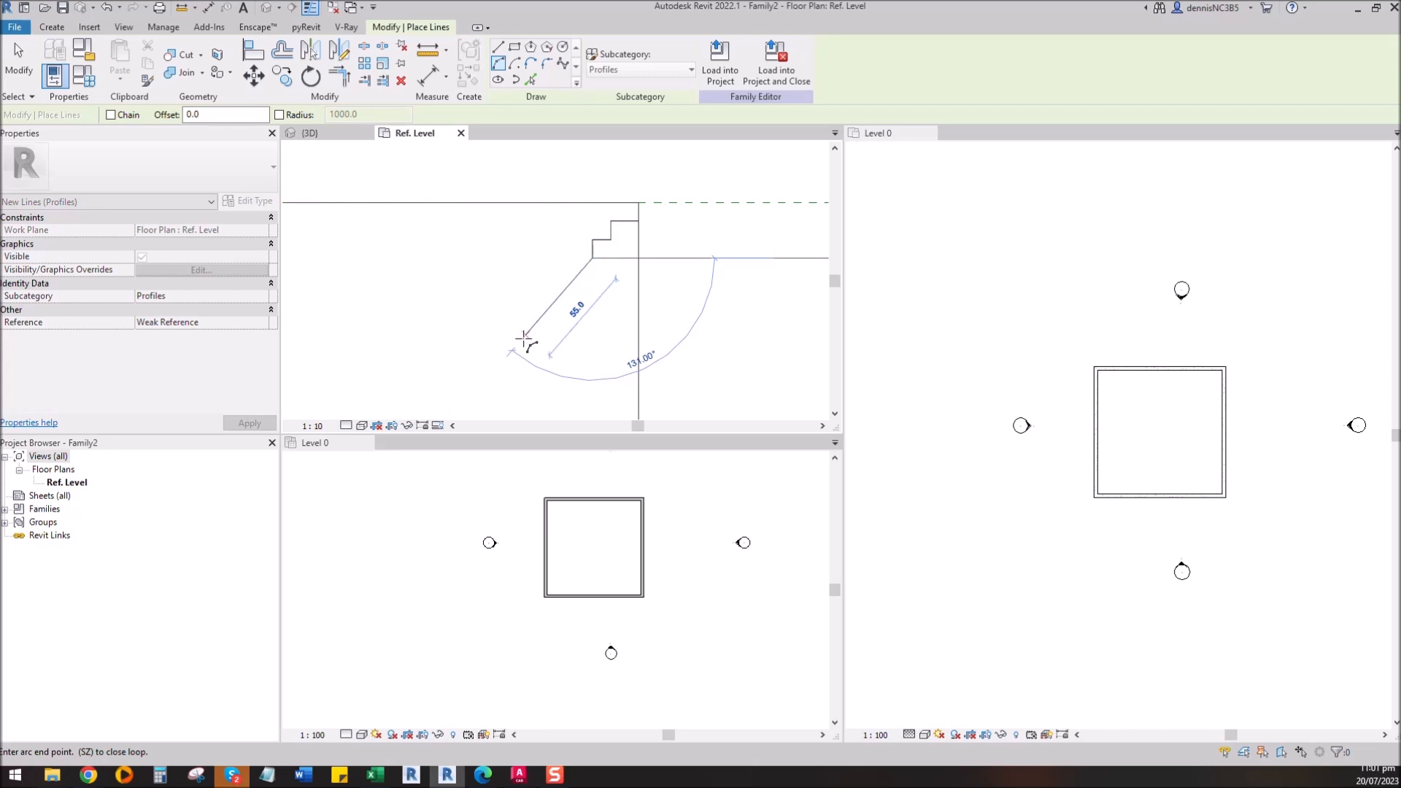
click(511, 358)
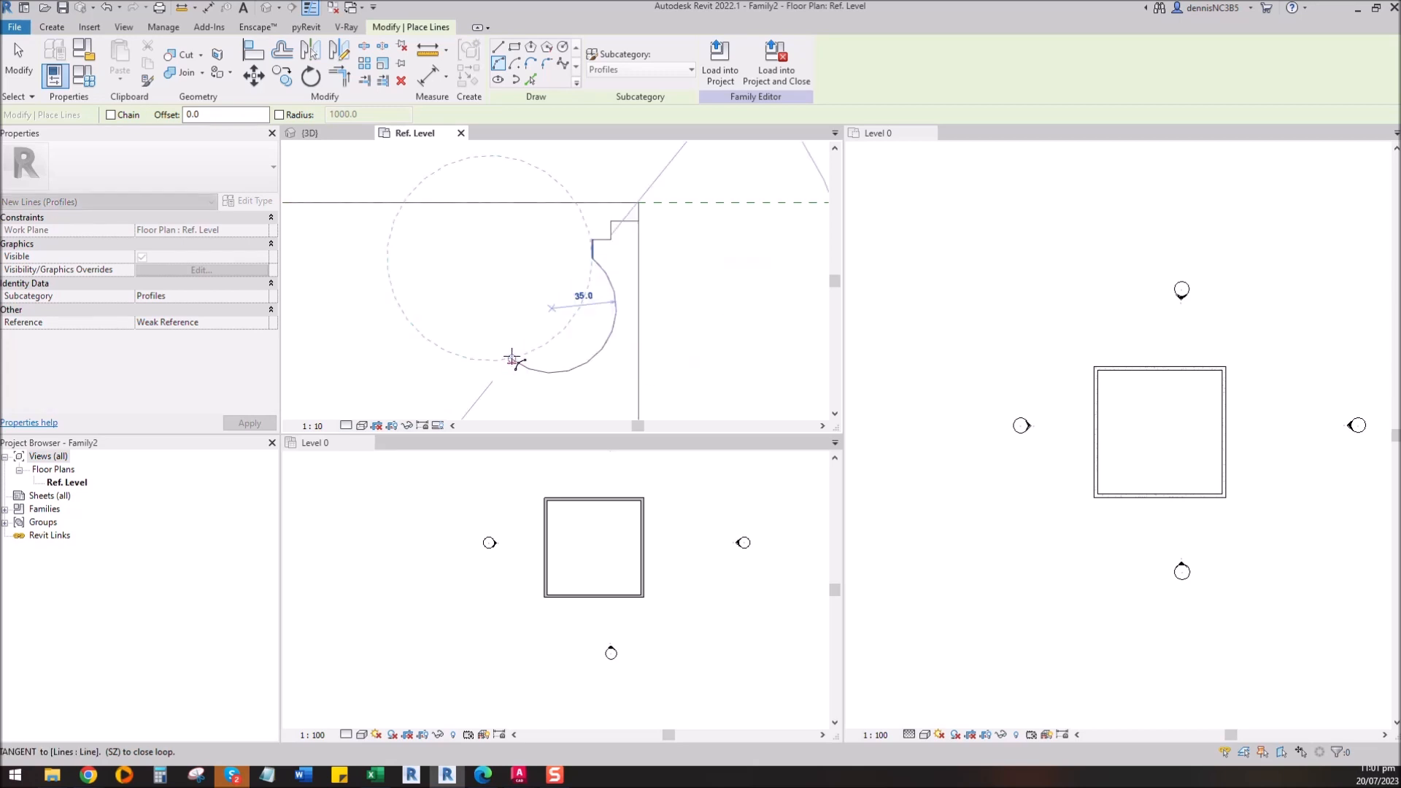
click(525, 303)
scroll(642, 277, down, 4)
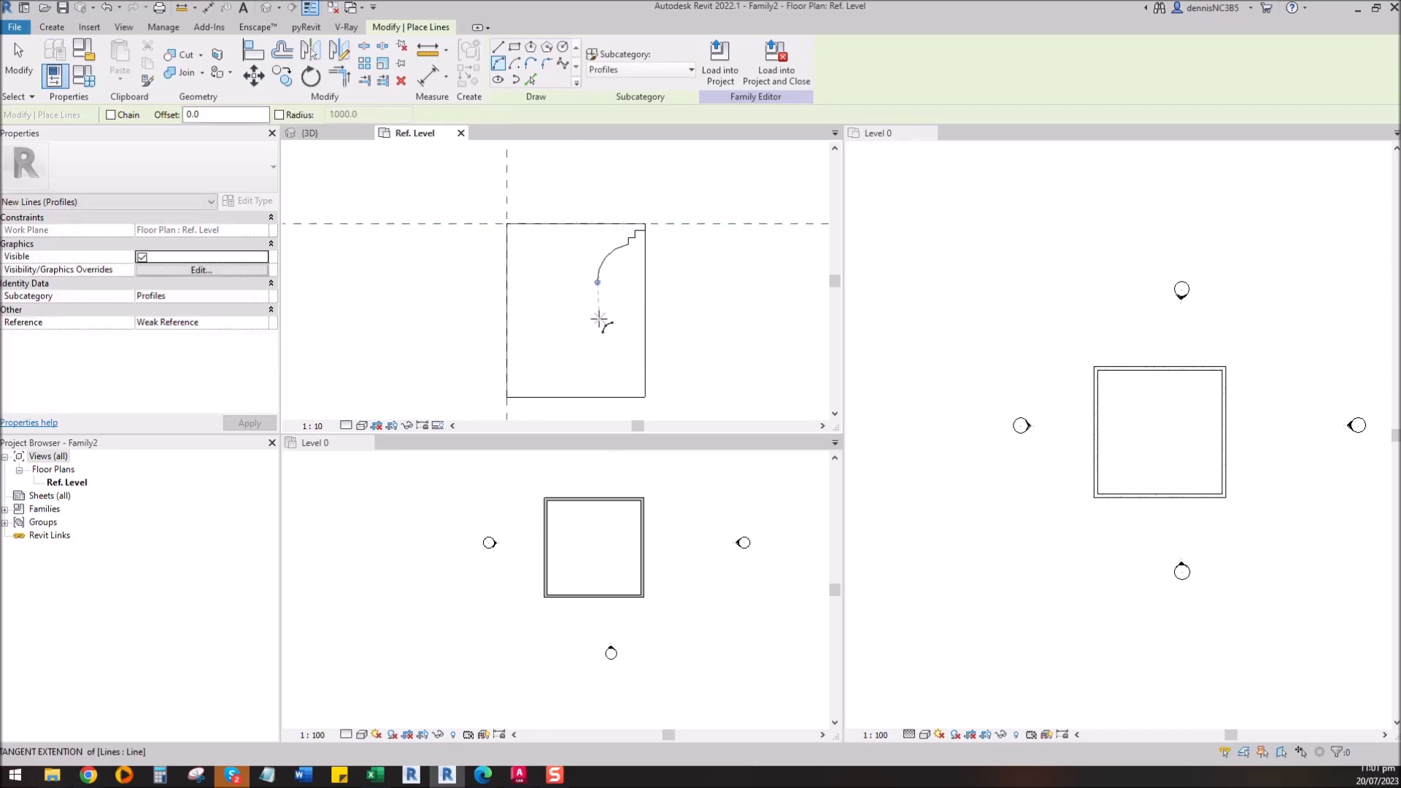
key(Escape)
key(Escape)
Step: Draw two more 10 mm steps from the arc's lower end, each running left and then down
click(52, 29)
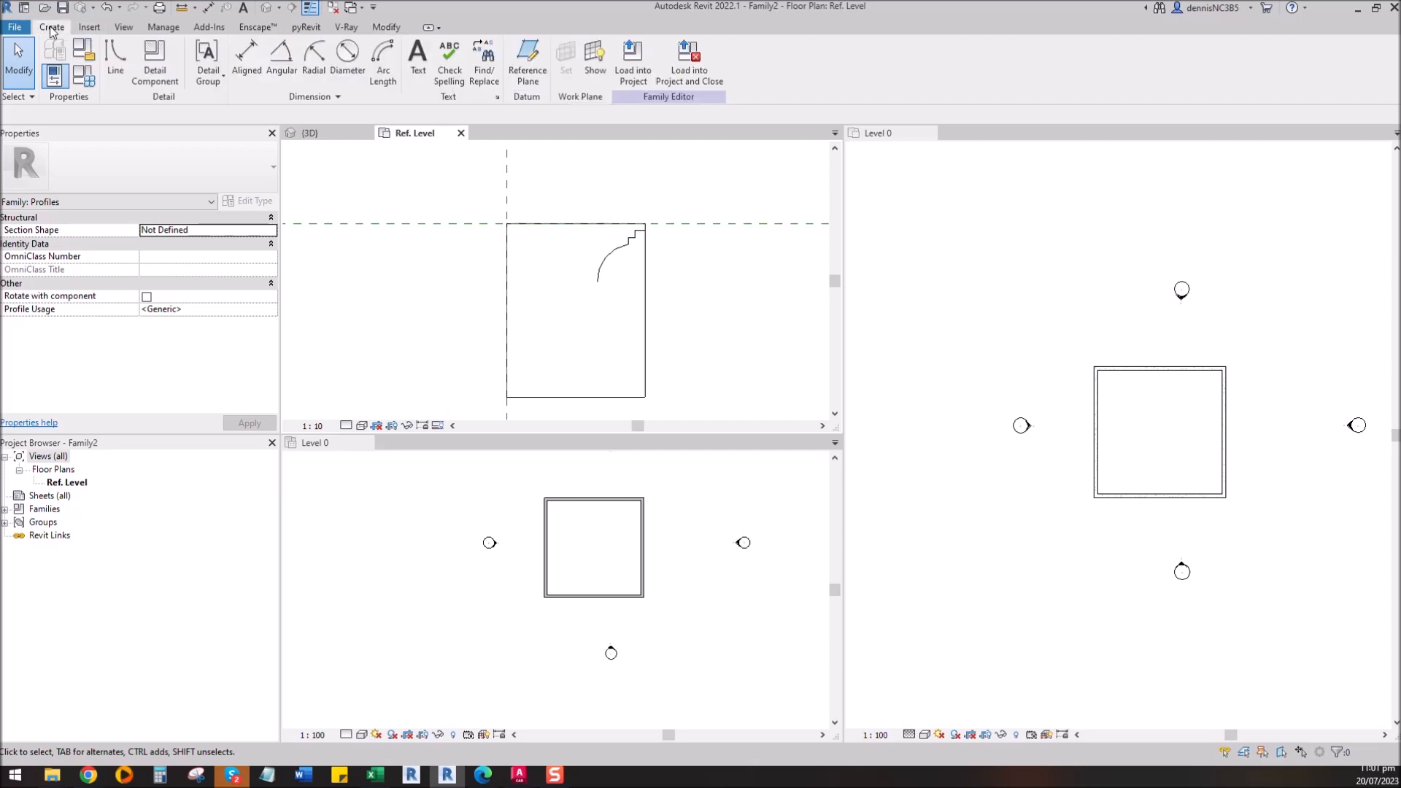
click(115, 66)
click(596, 283)
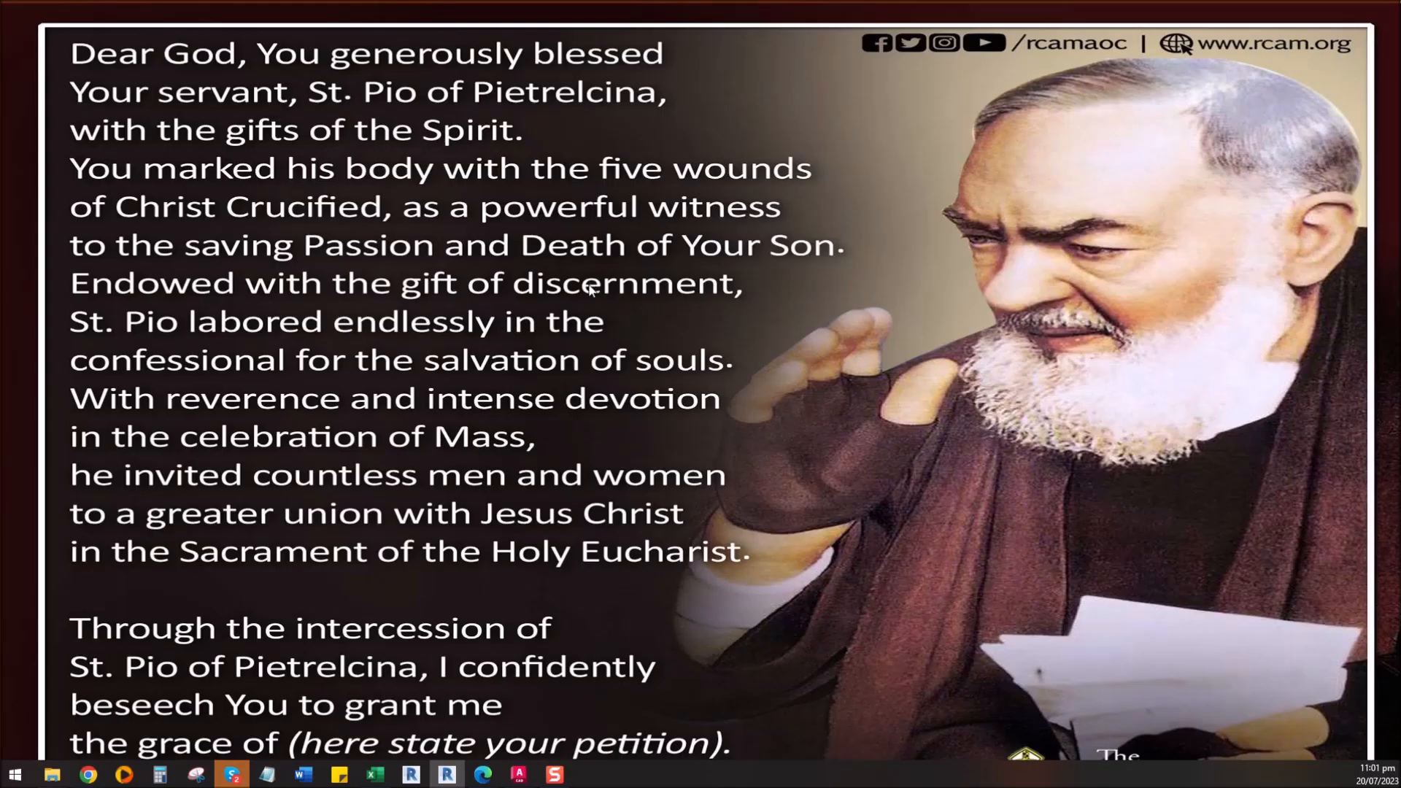
click(449, 775)
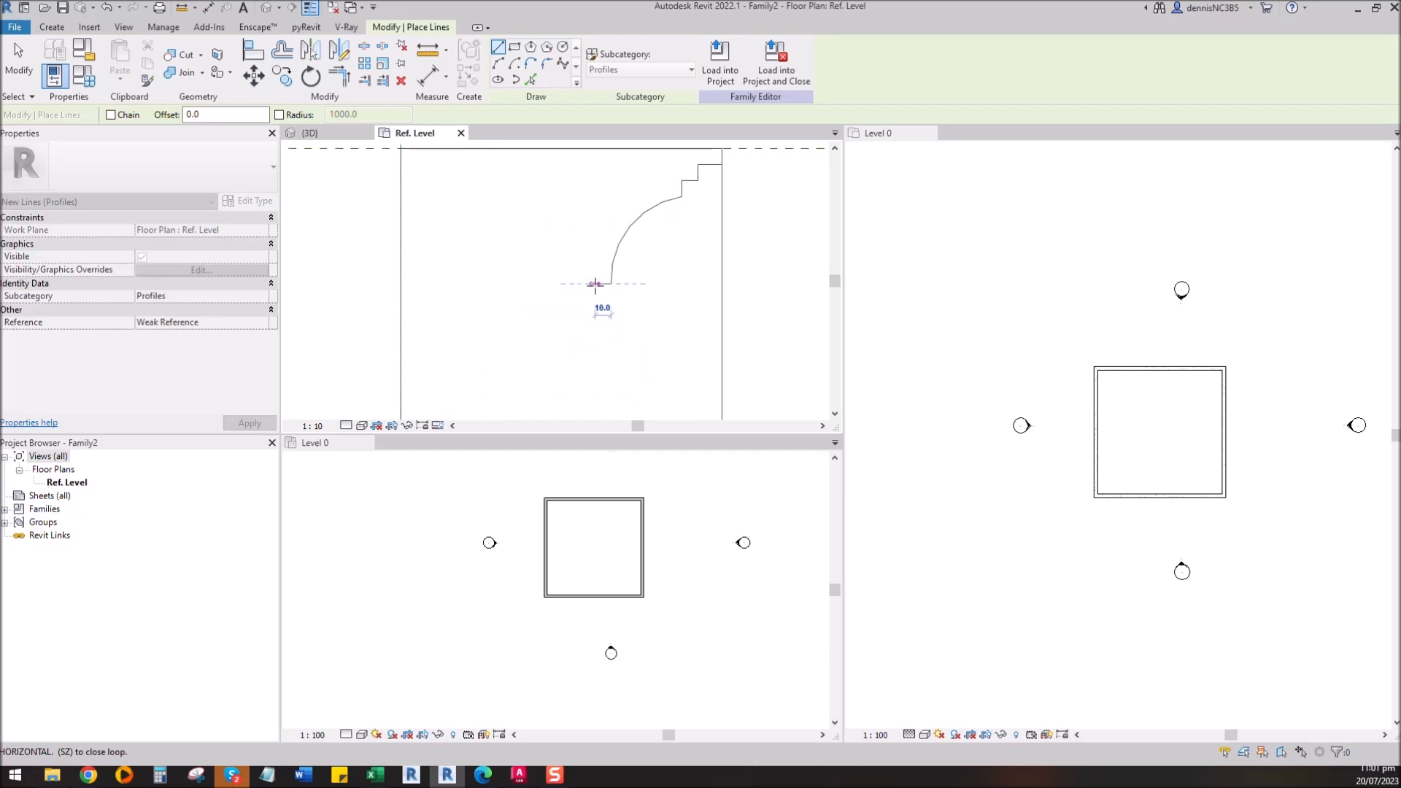
scroll(596, 282, up, 1)
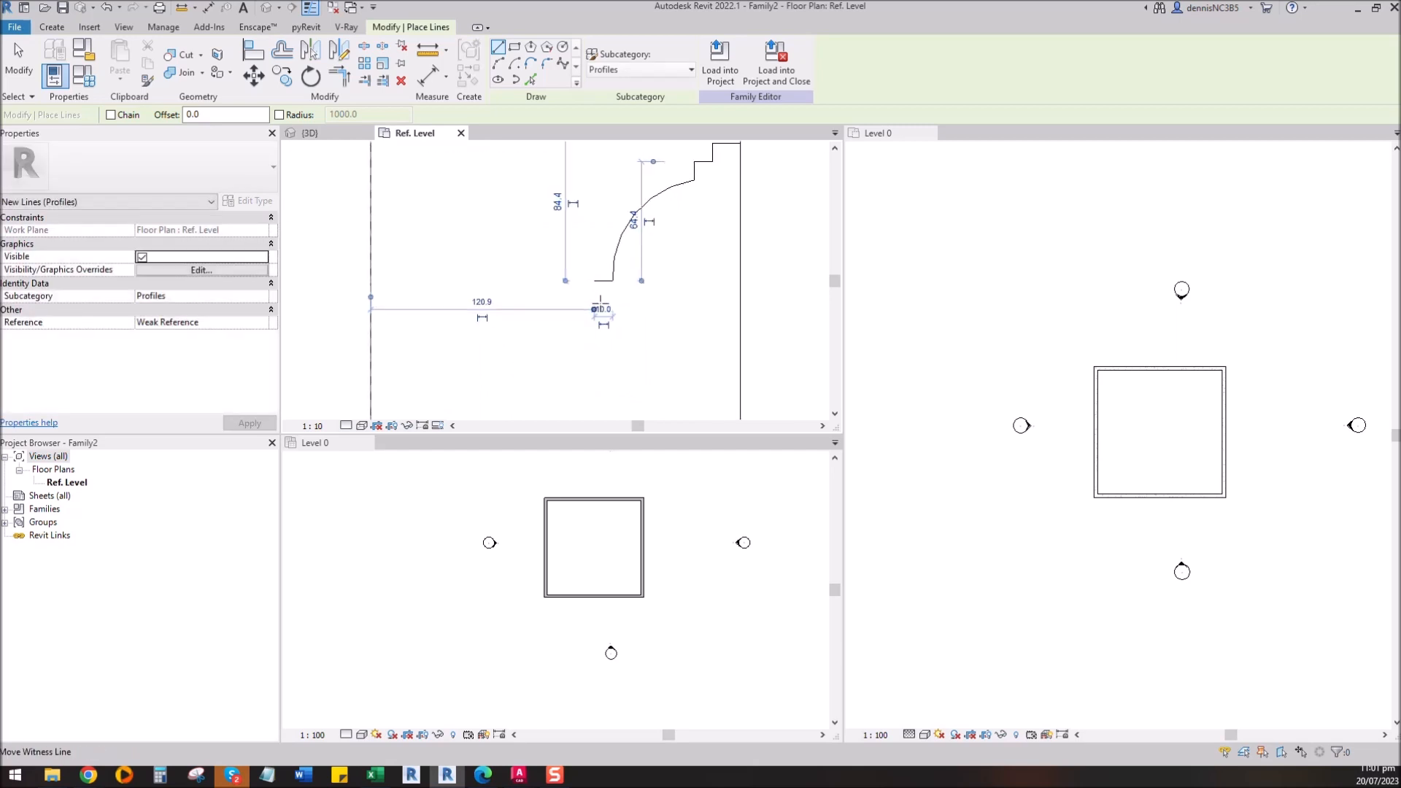
click(596, 299)
scroll(607, 299, down, 2)
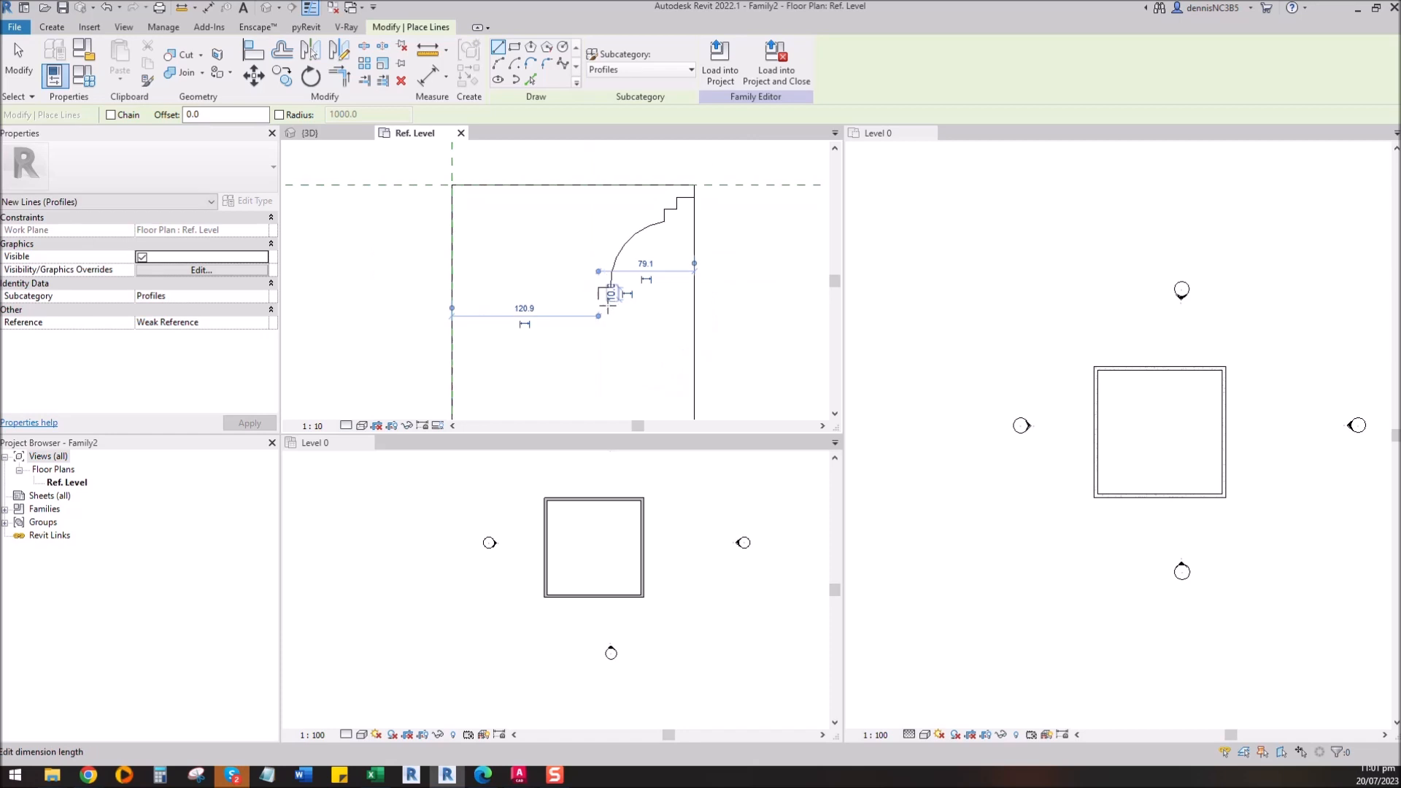
click(597, 299)
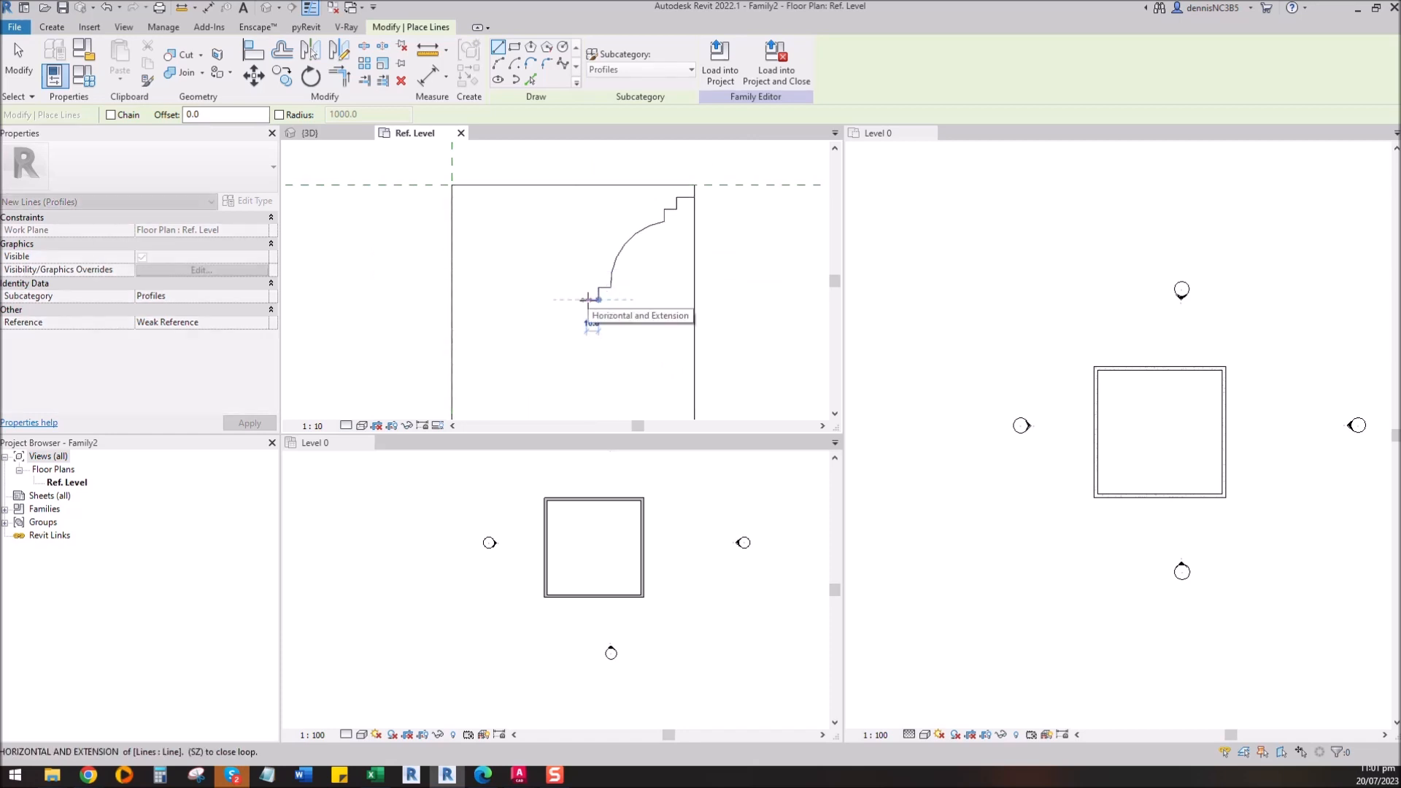
click(586, 299)
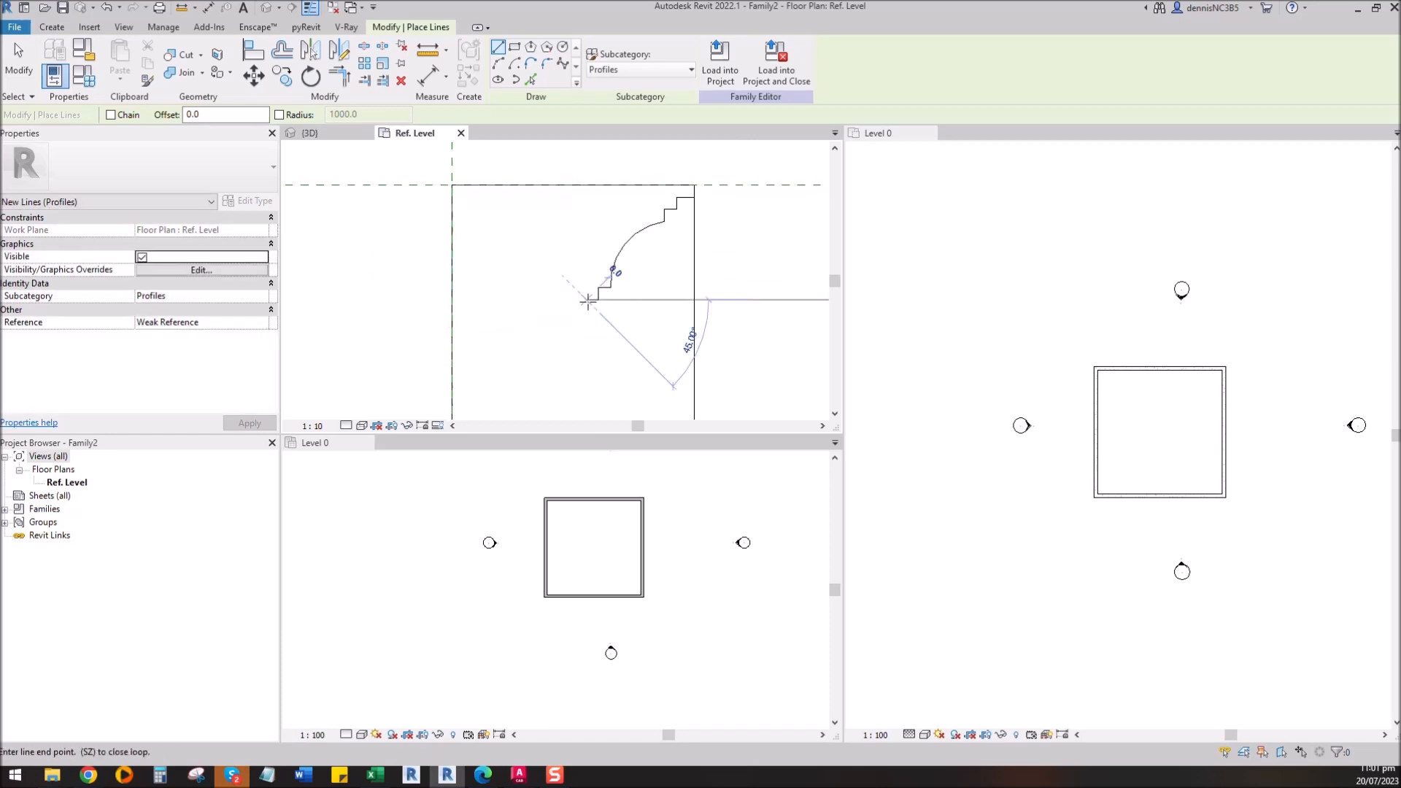
click(586, 311)
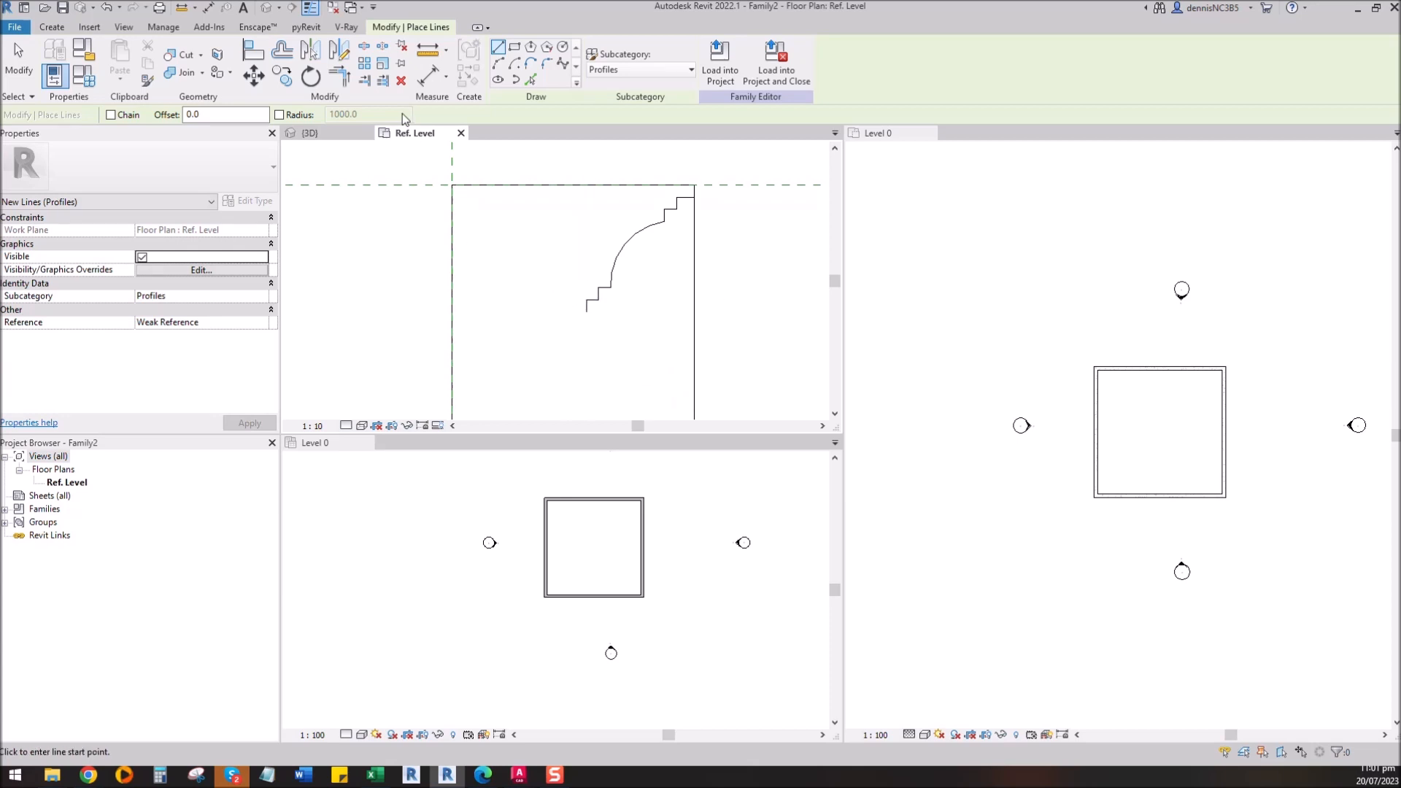
Step: Draw a second, smaller start-end-radius arc from the lower end of the new steps, curving down to the left
click(499, 64)
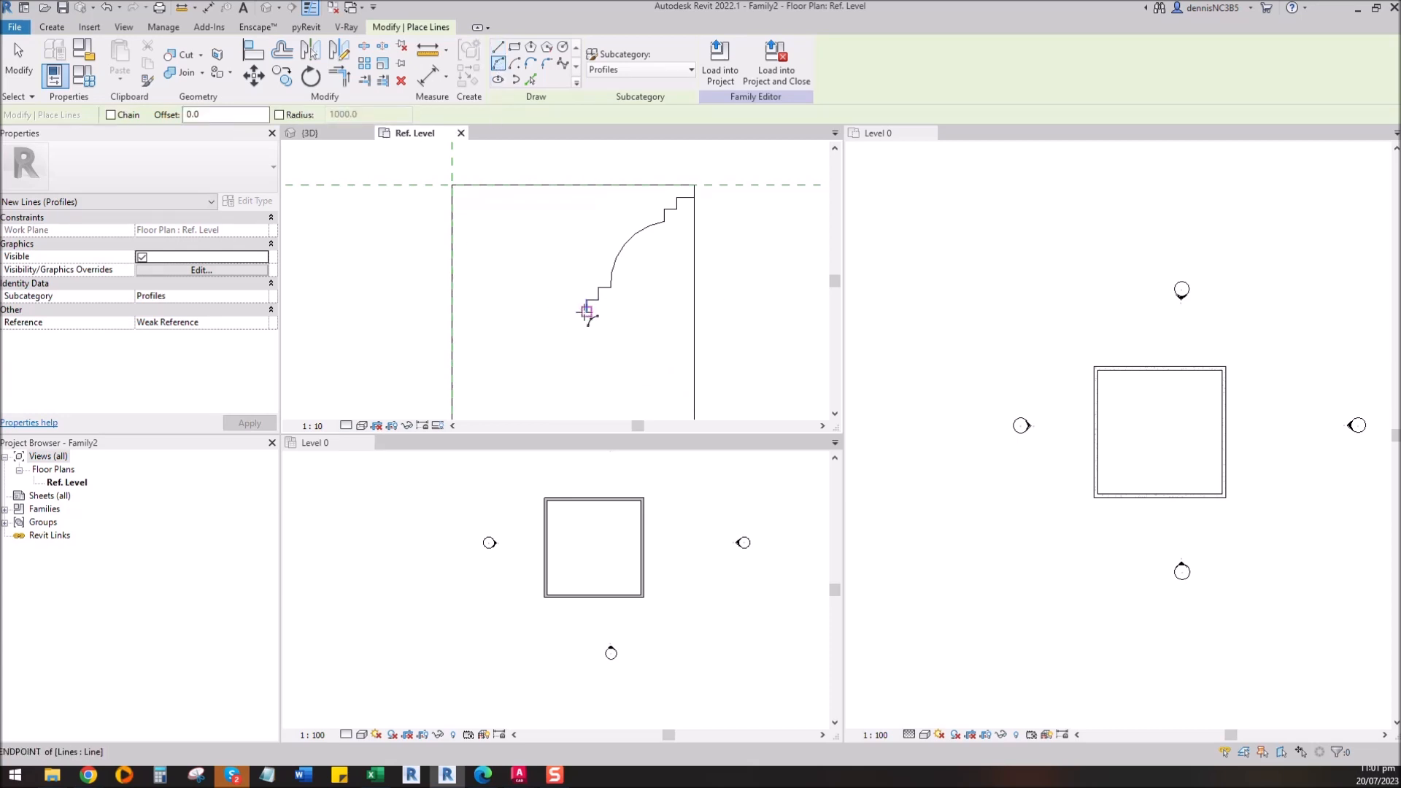
click(586, 311)
scroll(562, 343, up, 1)
click(547, 368)
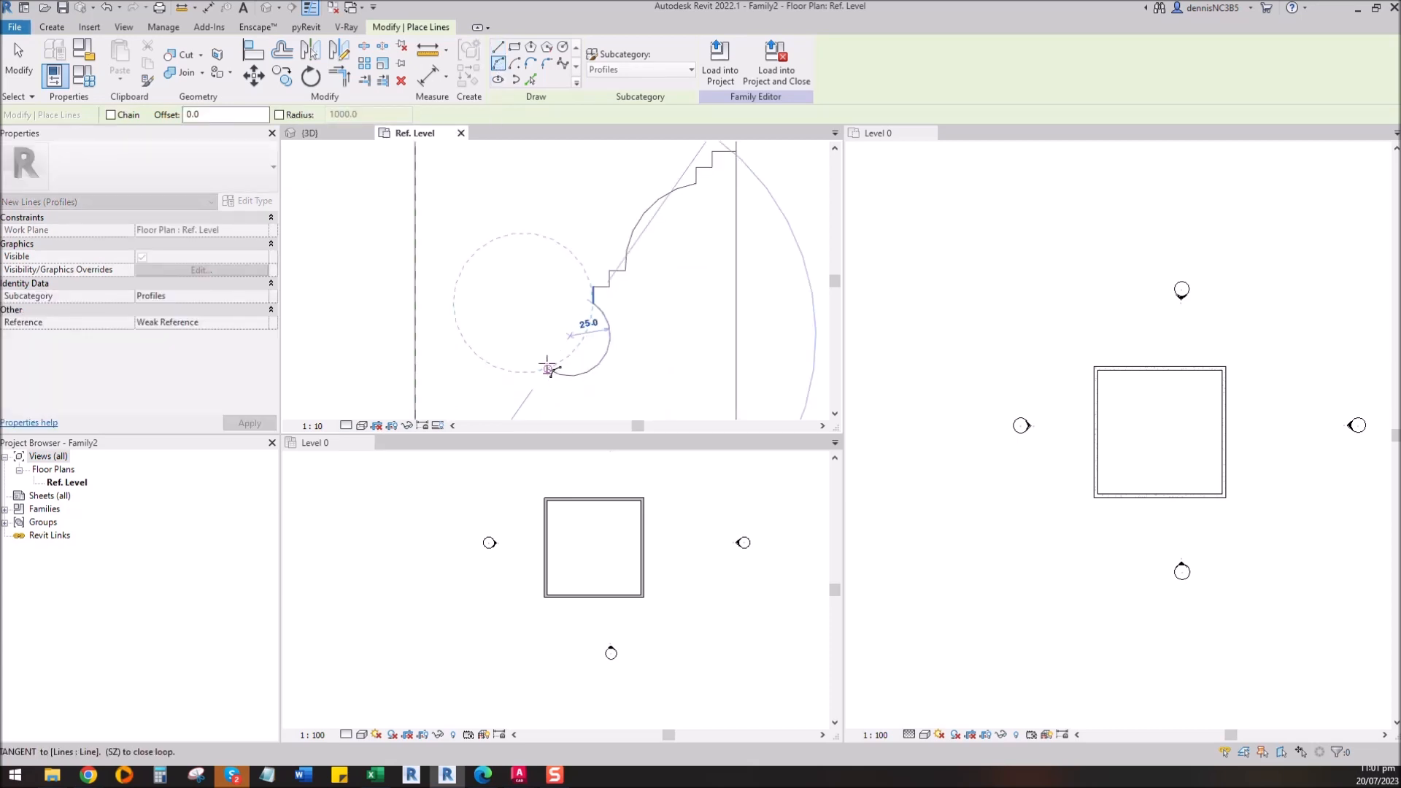
click(558, 328)
Step: Draw a start-end-radius arc of about 41 mm radius straight down from the second arc's lower end, bulging to the right
scroll(584, 334, down, 3)
scroll(558, 358, up, 2)
click(498, 46)
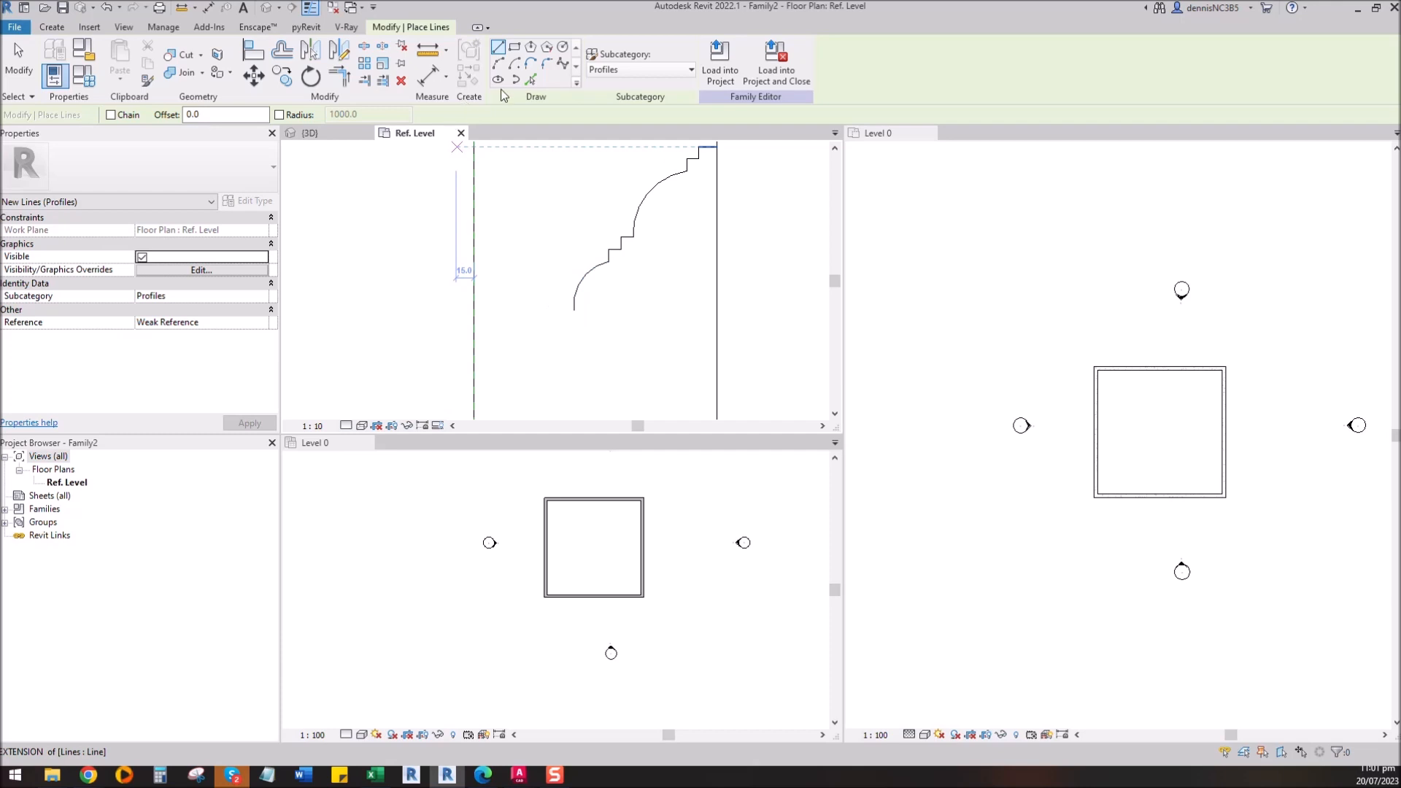
click(498, 65)
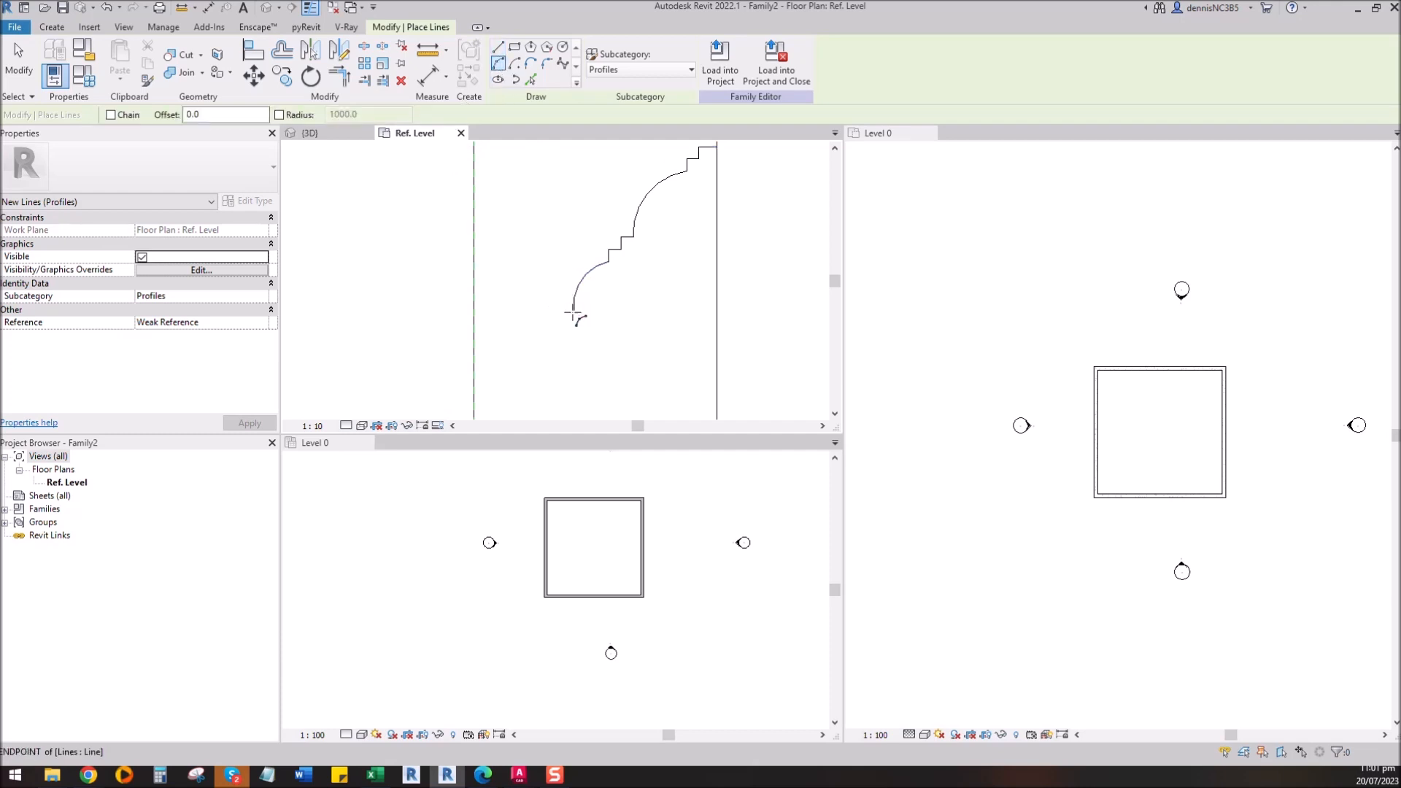
click(573, 312)
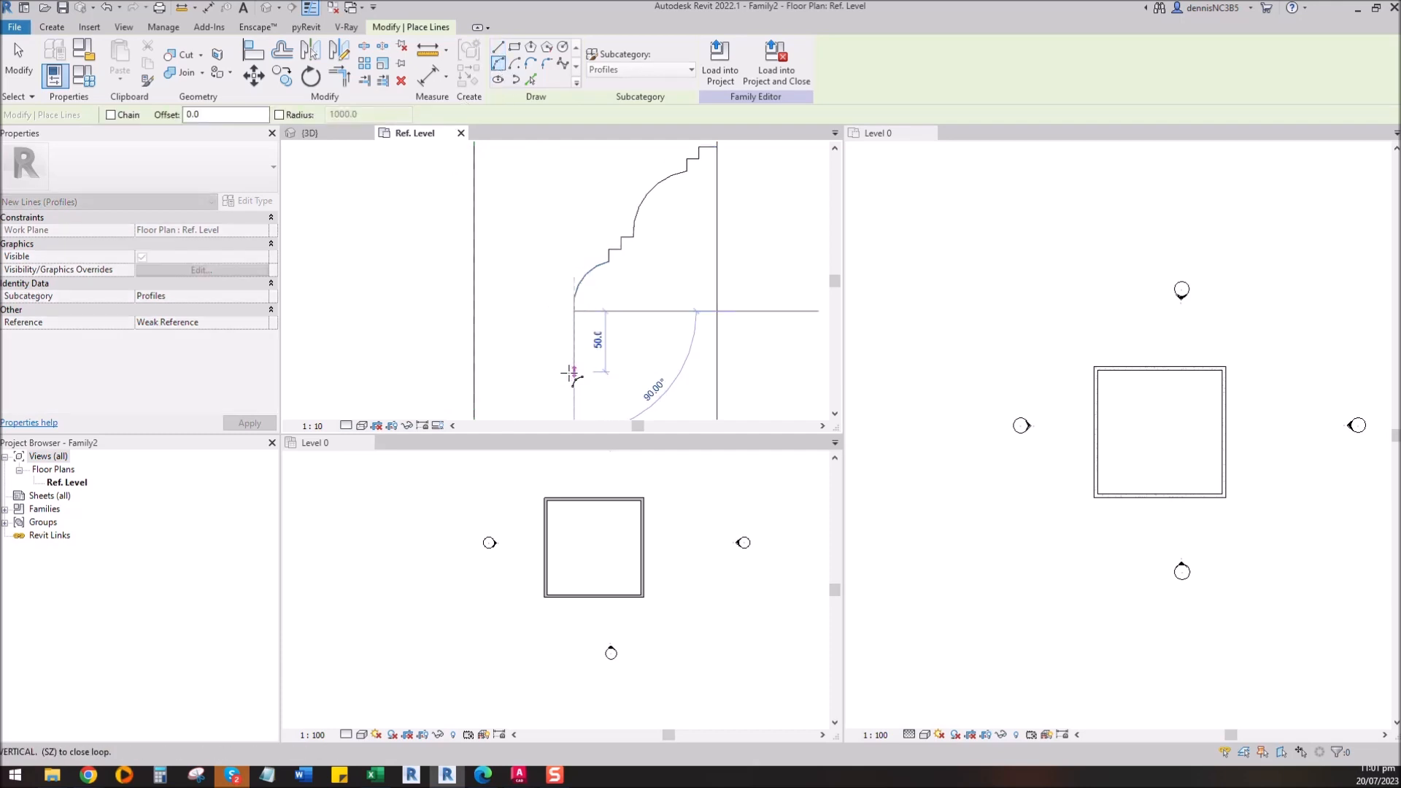
scroll(574, 347, up, 2)
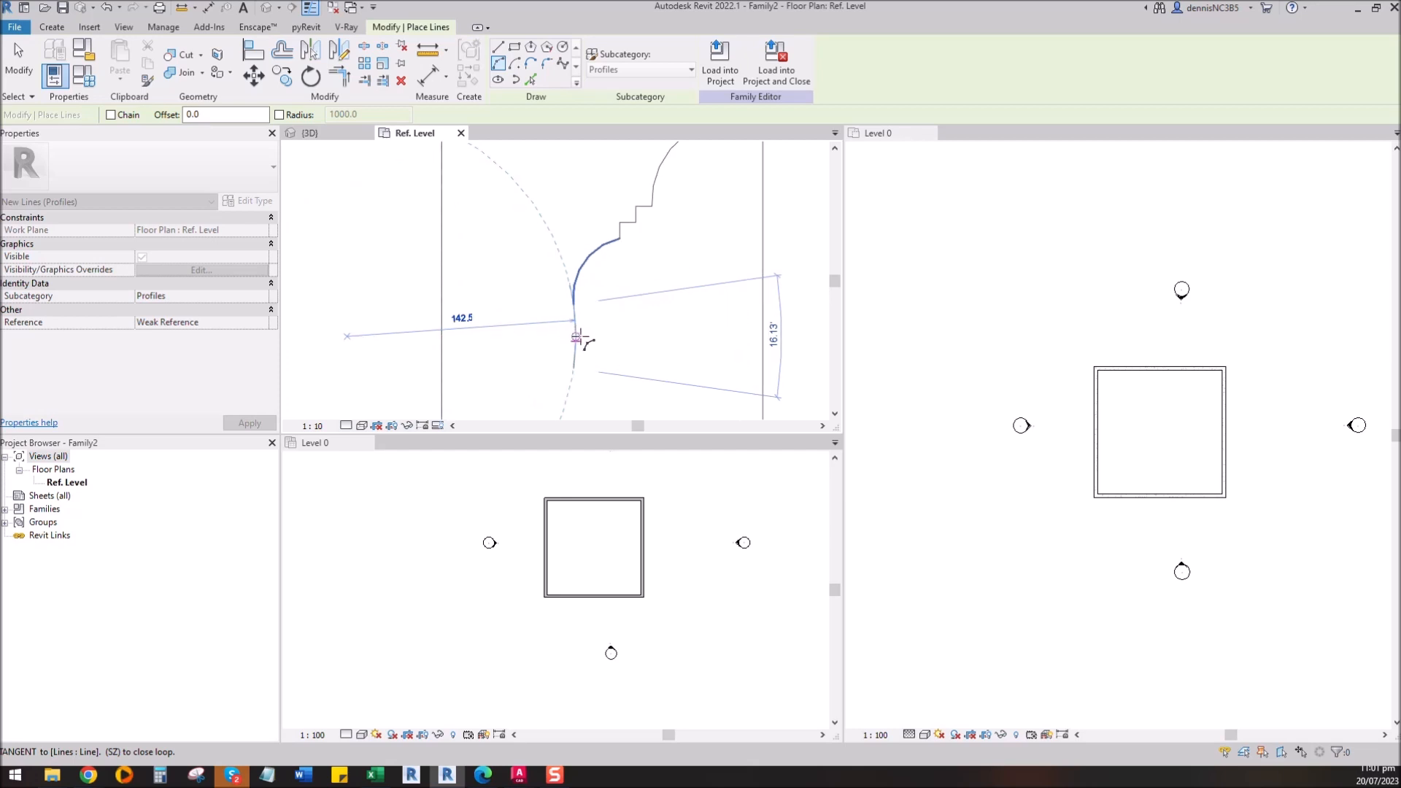
scroll(577, 334, up, 1)
click(583, 326)
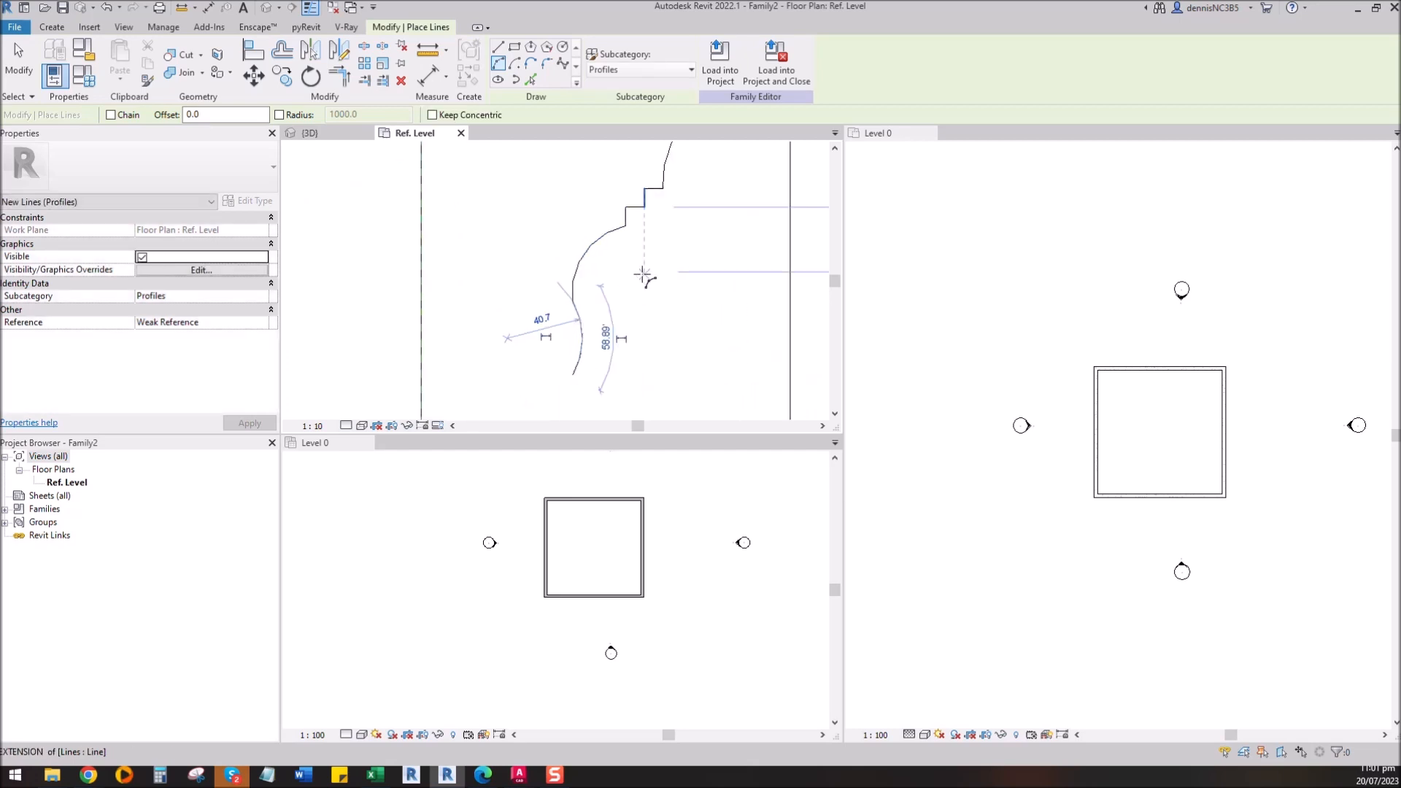
scroll(647, 279, down, 2)
key(Escape)
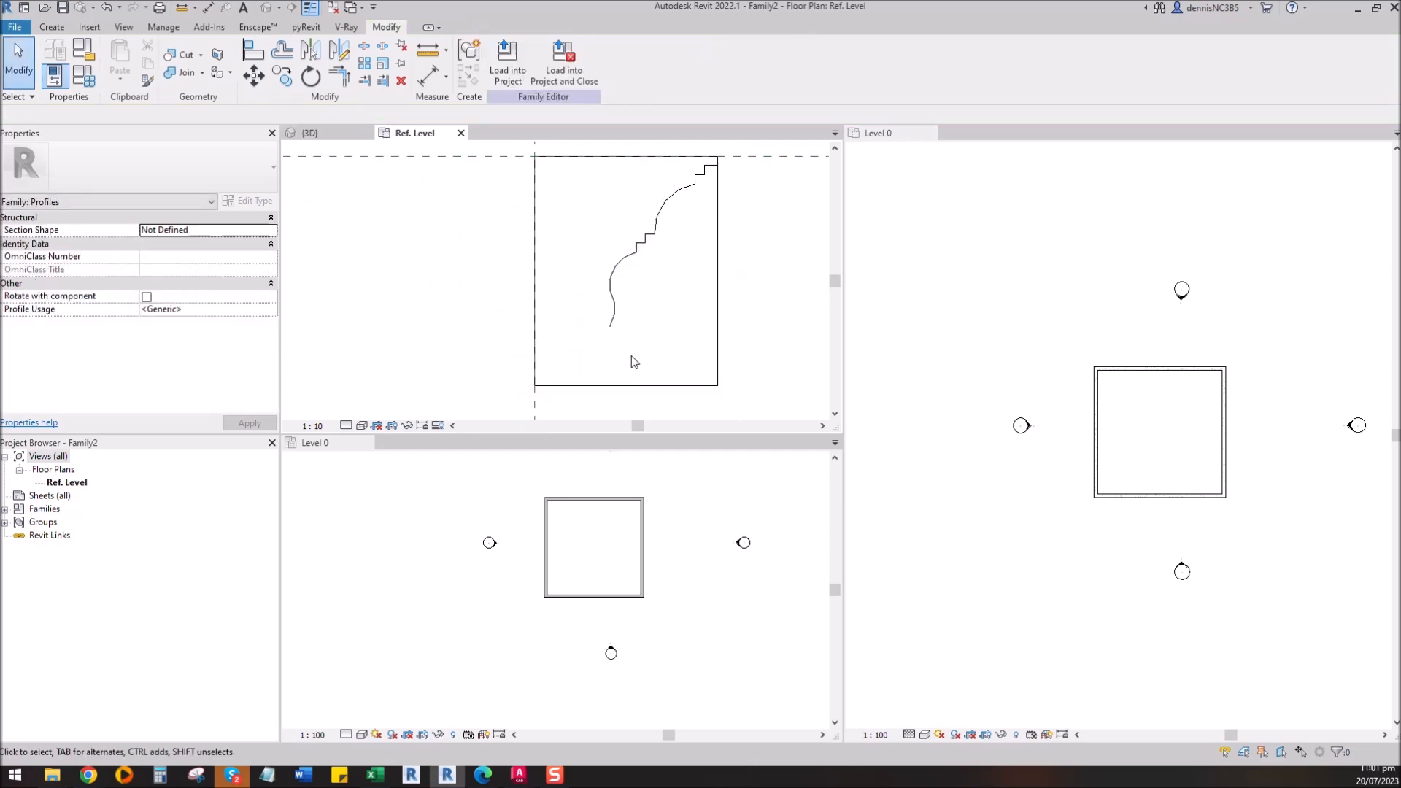
Step: Draw two line steps from the new arc's lower end, each running about 10 mm left and then down
click(54, 28)
click(115, 62)
scroll(615, 335, up, 2)
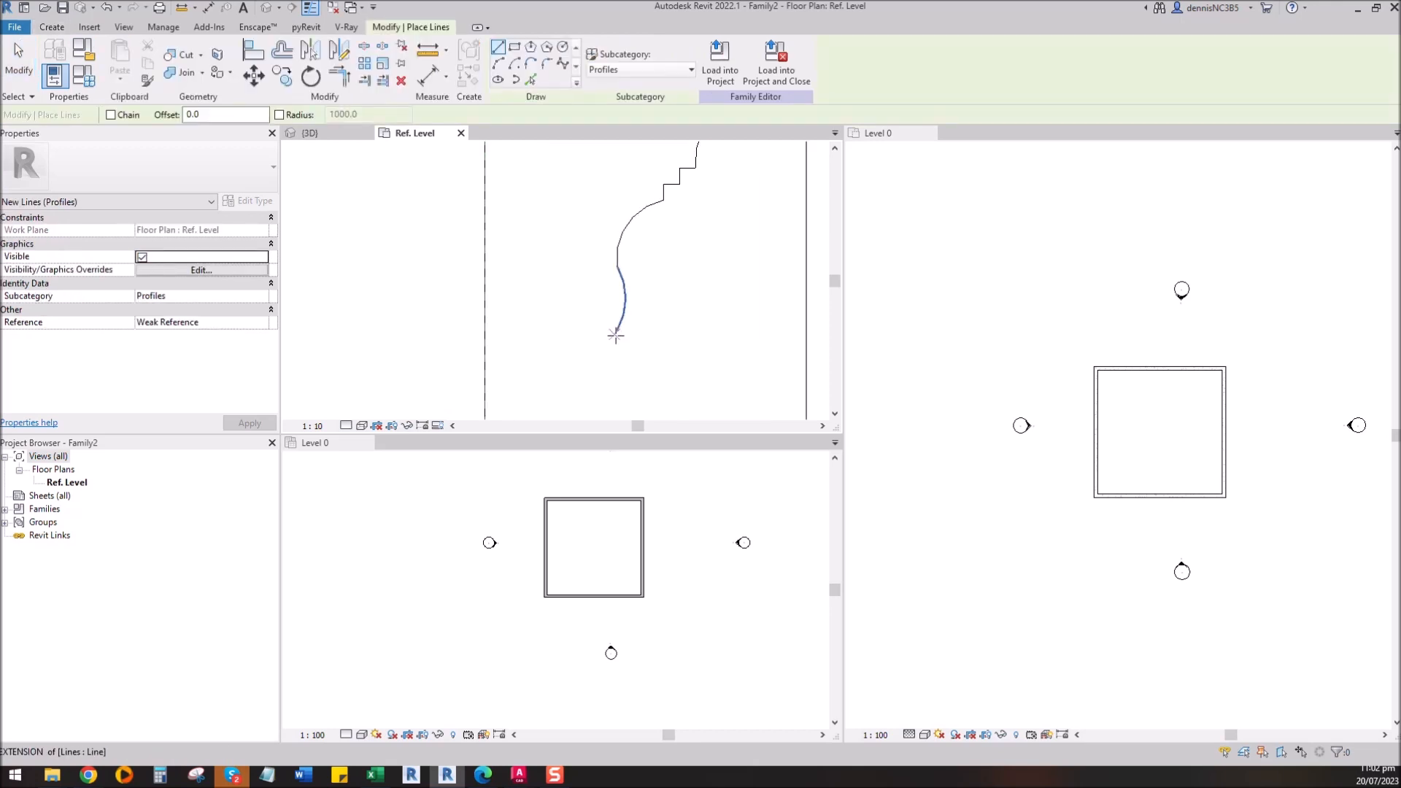
click(615, 335)
key(Escape)
scroll(617, 336, up, 1)
click(617, 329)
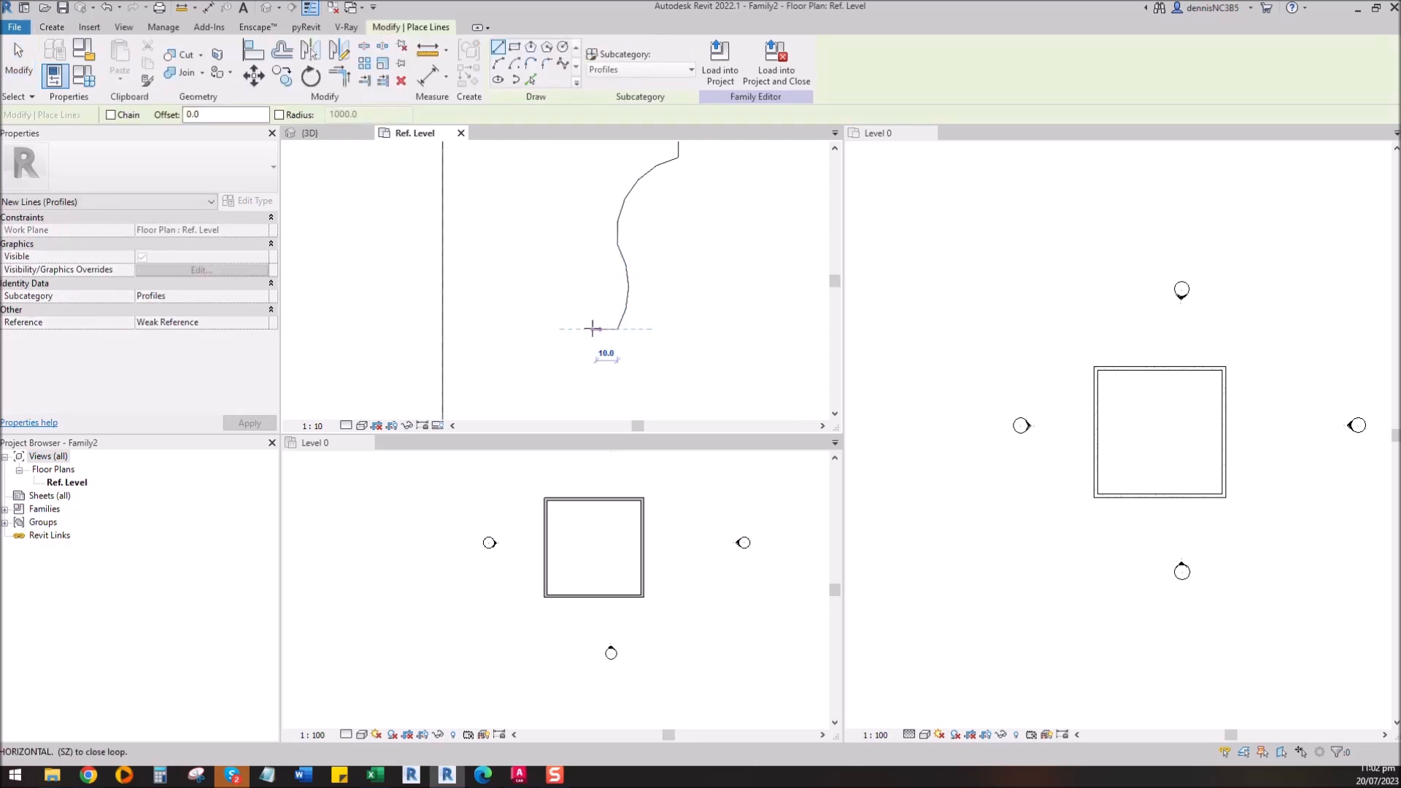
click(591, 329)
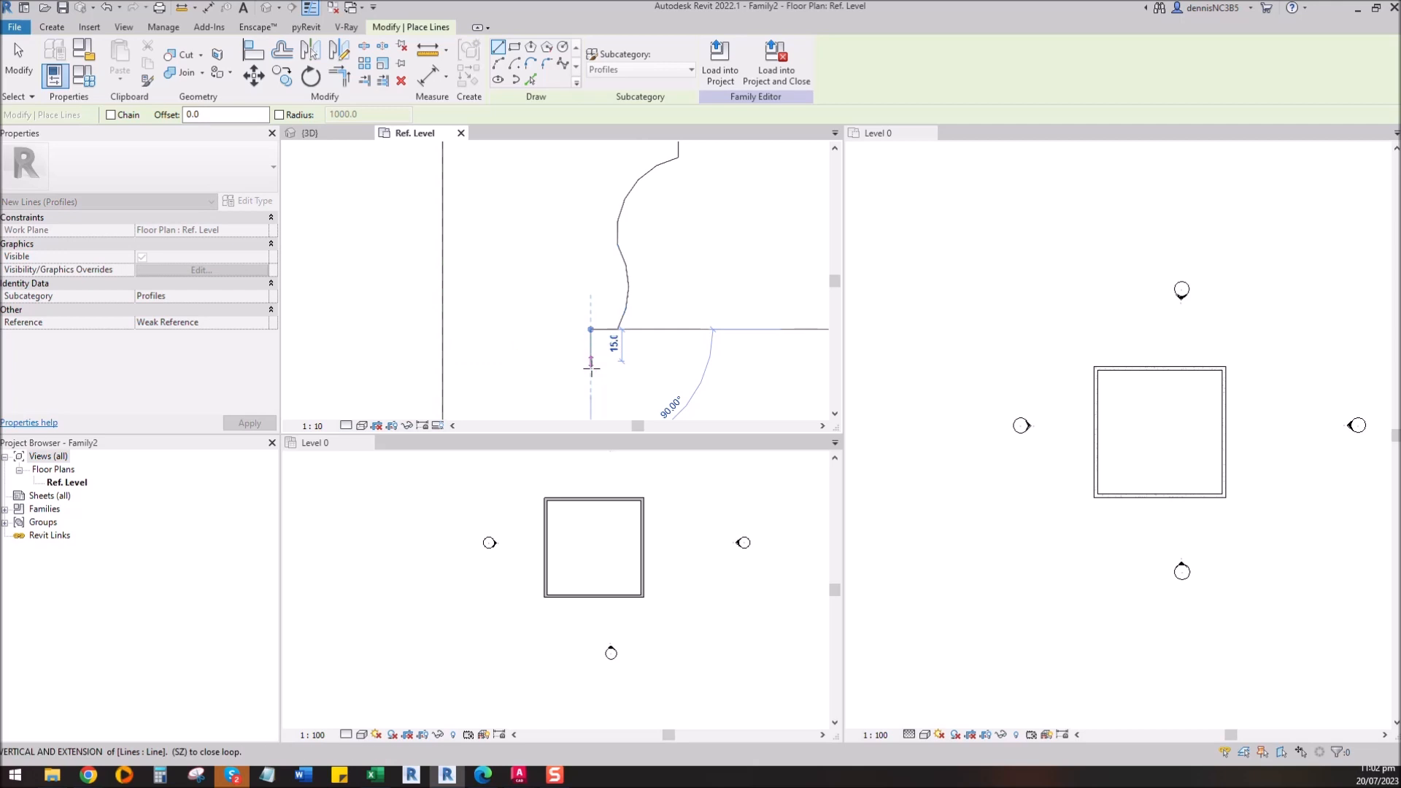
click(591, 372)
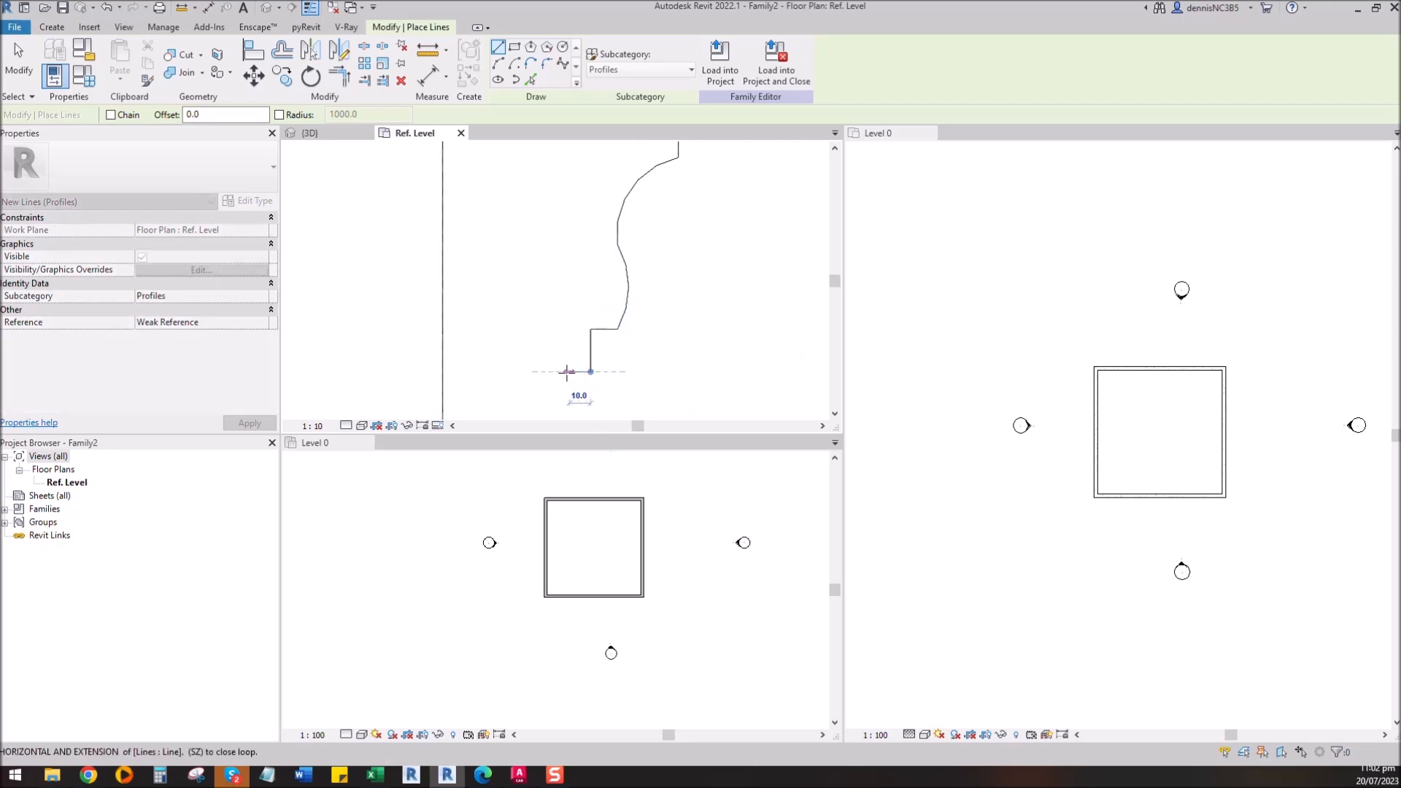
scroll(566, 372, down, 1)
click(572, 332)
click(572, 347)
Step: Draw a start-end-radius arc from the lower end of these steps down to the left, bulging up-left
click(498, 64)
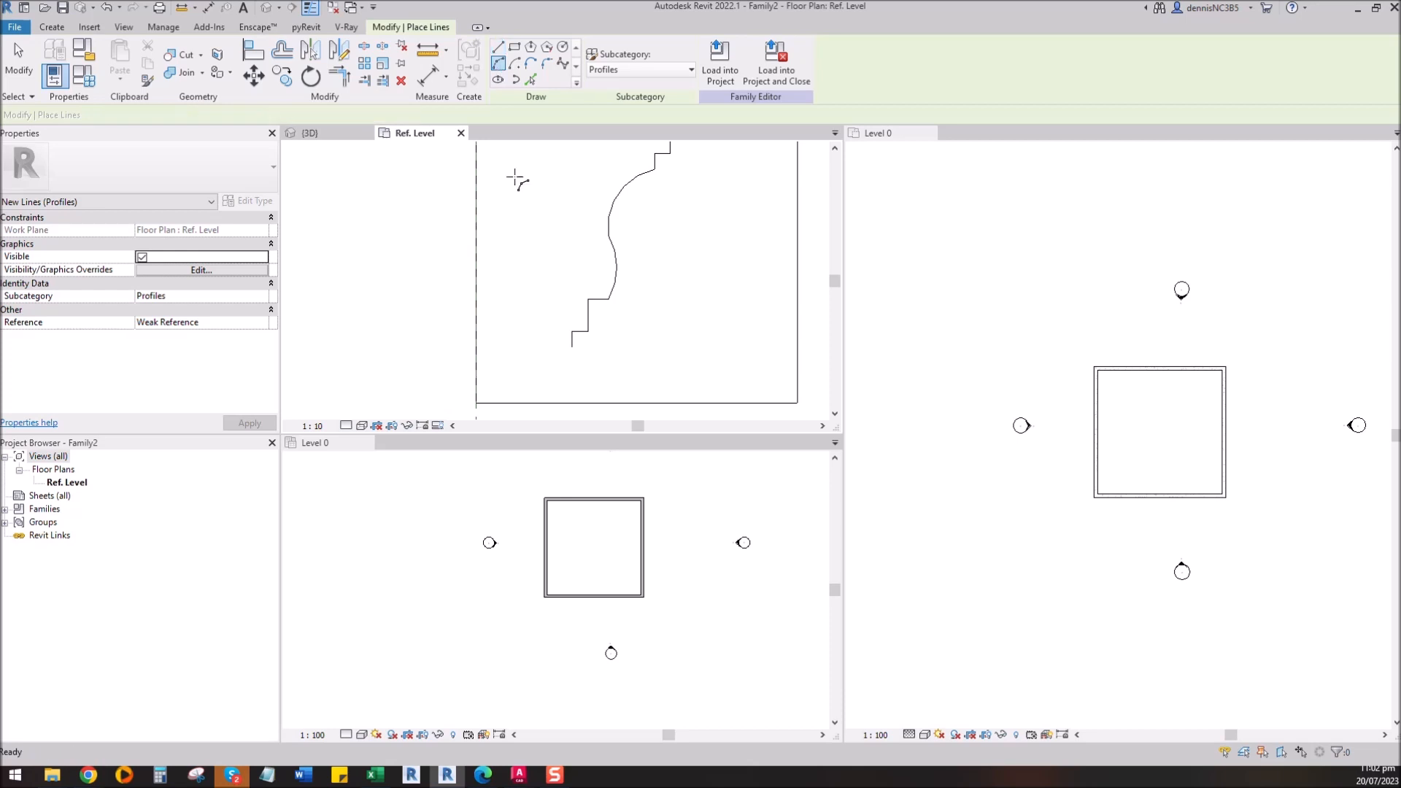
click(572, 347)
scroll(535, 379, up, 1)
click(535, 380)
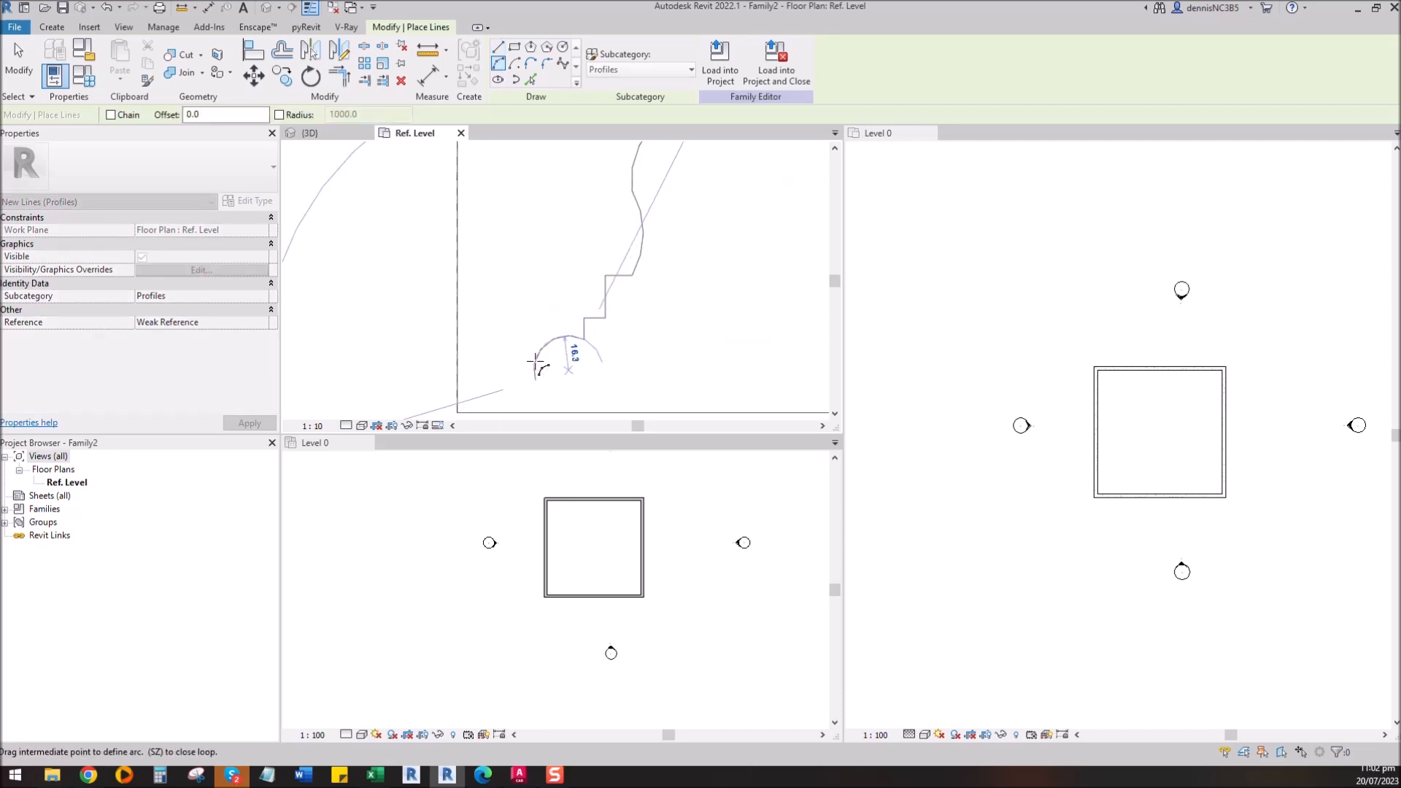
click(540, 371)
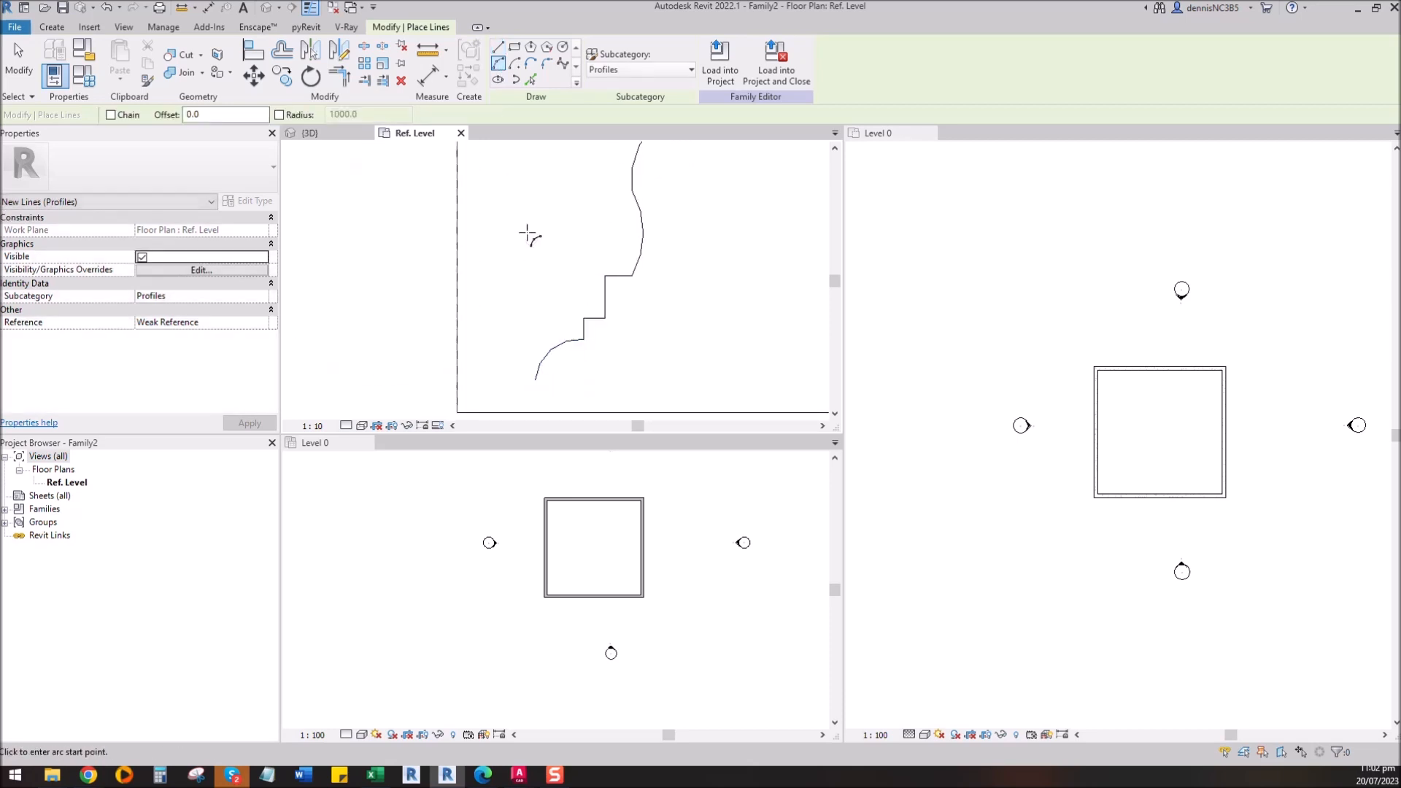
Step: Draw a horizontal line left from the arc's lower end, followed by a vertical line down to the rectangle's bottom edge
click(498, 47)
click(536, 379)
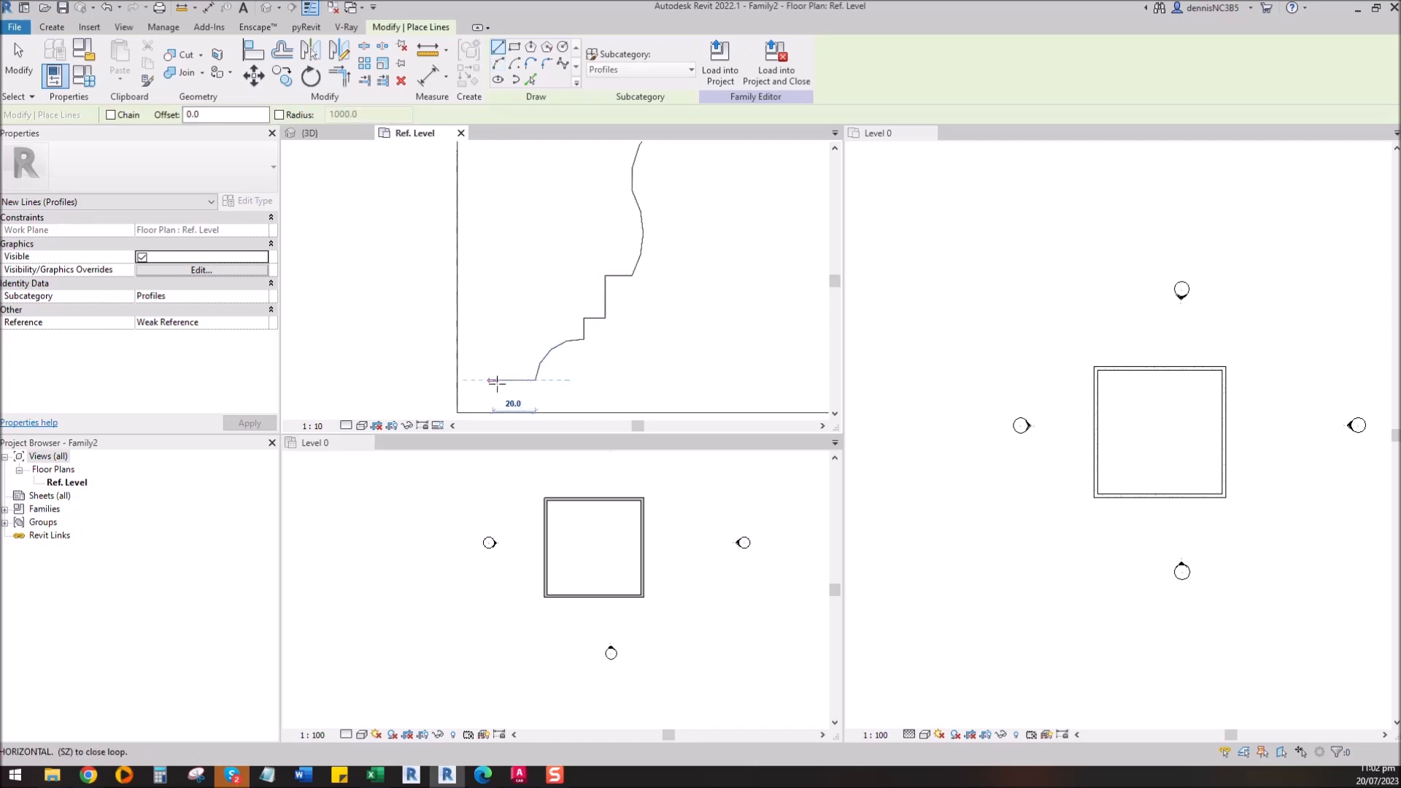
click(503, 381)
click(504, 380)
click(503, 412)
key(Escape)
Step: Copy the rectangle's bottom line to 20 mm below it and extend the copy's left end past the vertical reference plane
scroll(558, 387, up, 2)
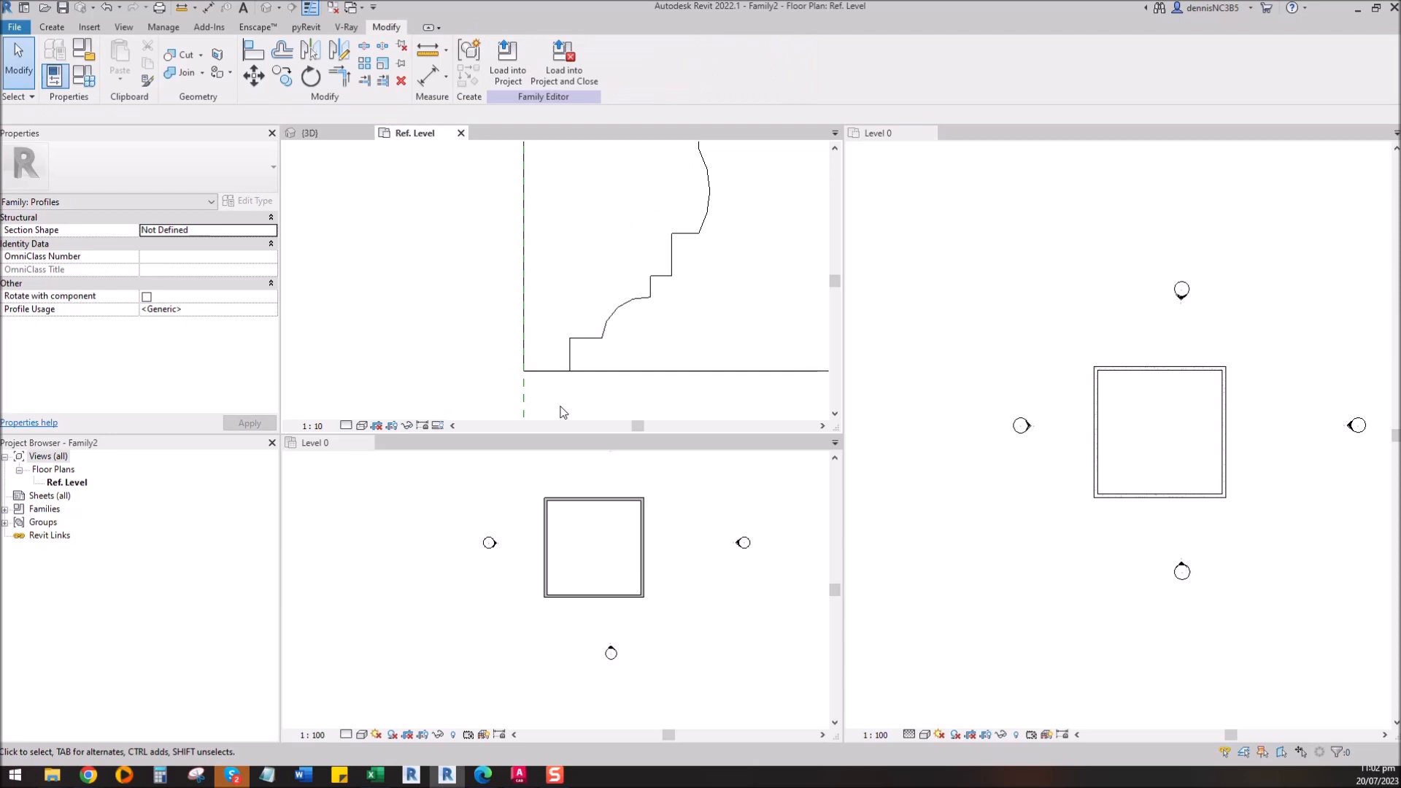
click(545, 291)
ctrl+drag(545, 291, 547, 313)
click(486, 303)
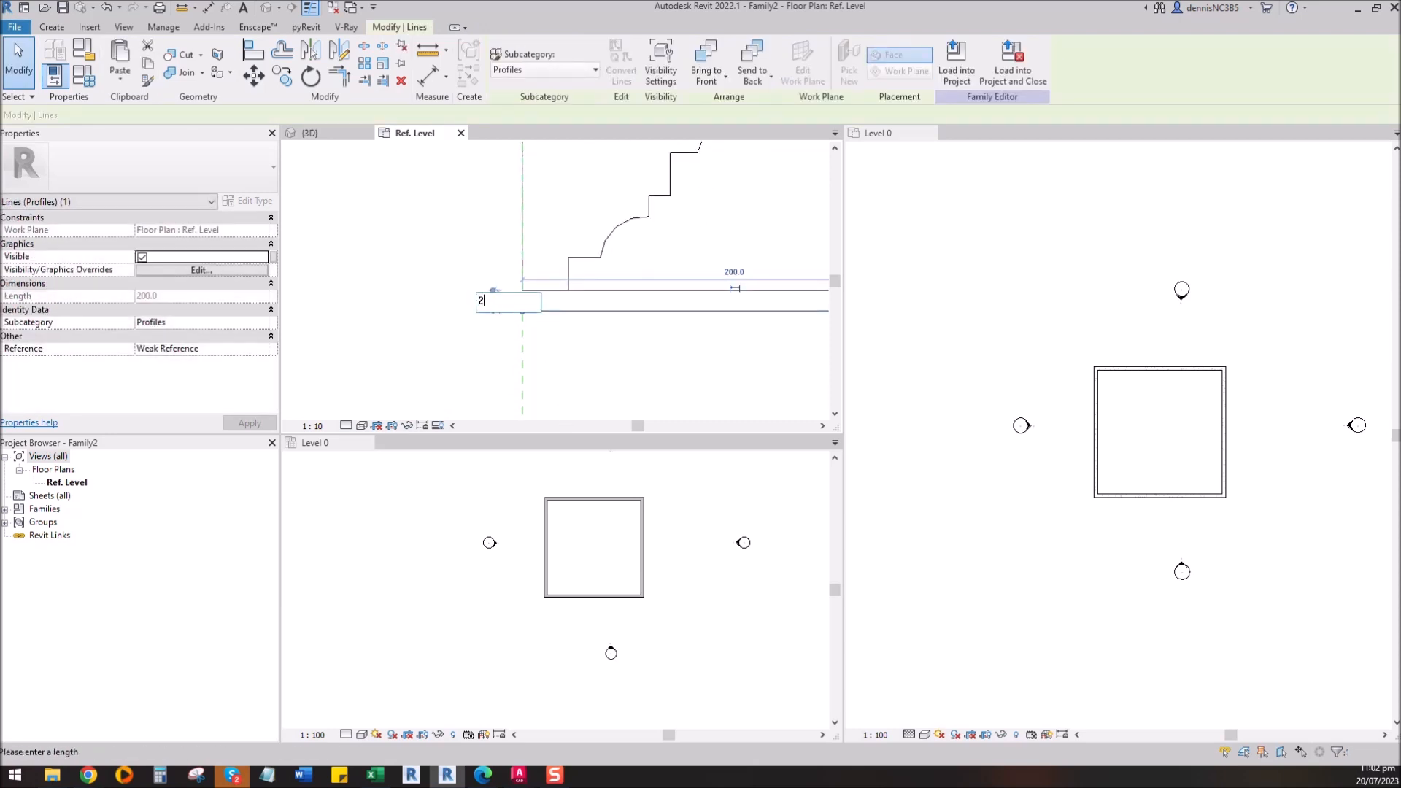
key(Return)
click(575, 375)
click(532, 334)
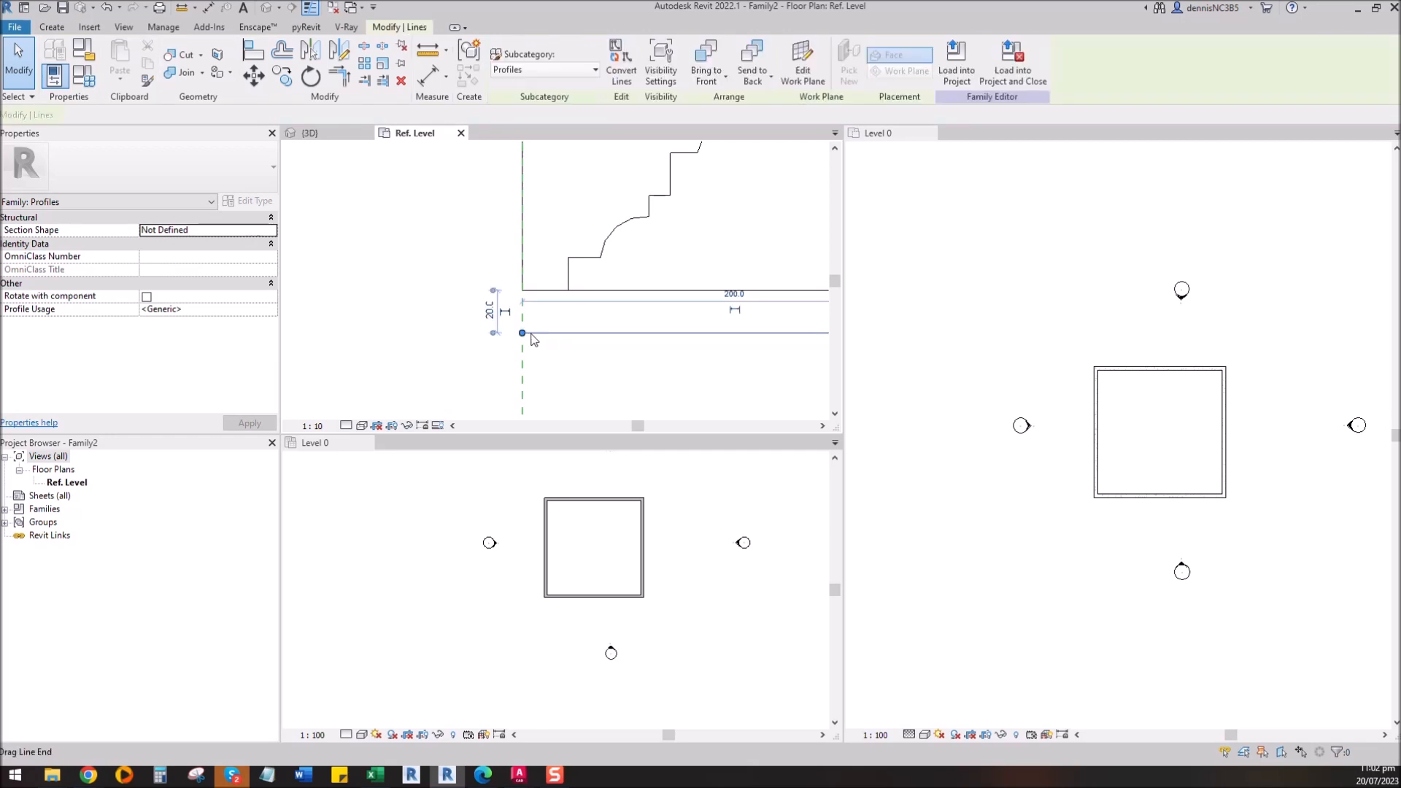
drag(521, 334, 382, 333)
key(Escape)
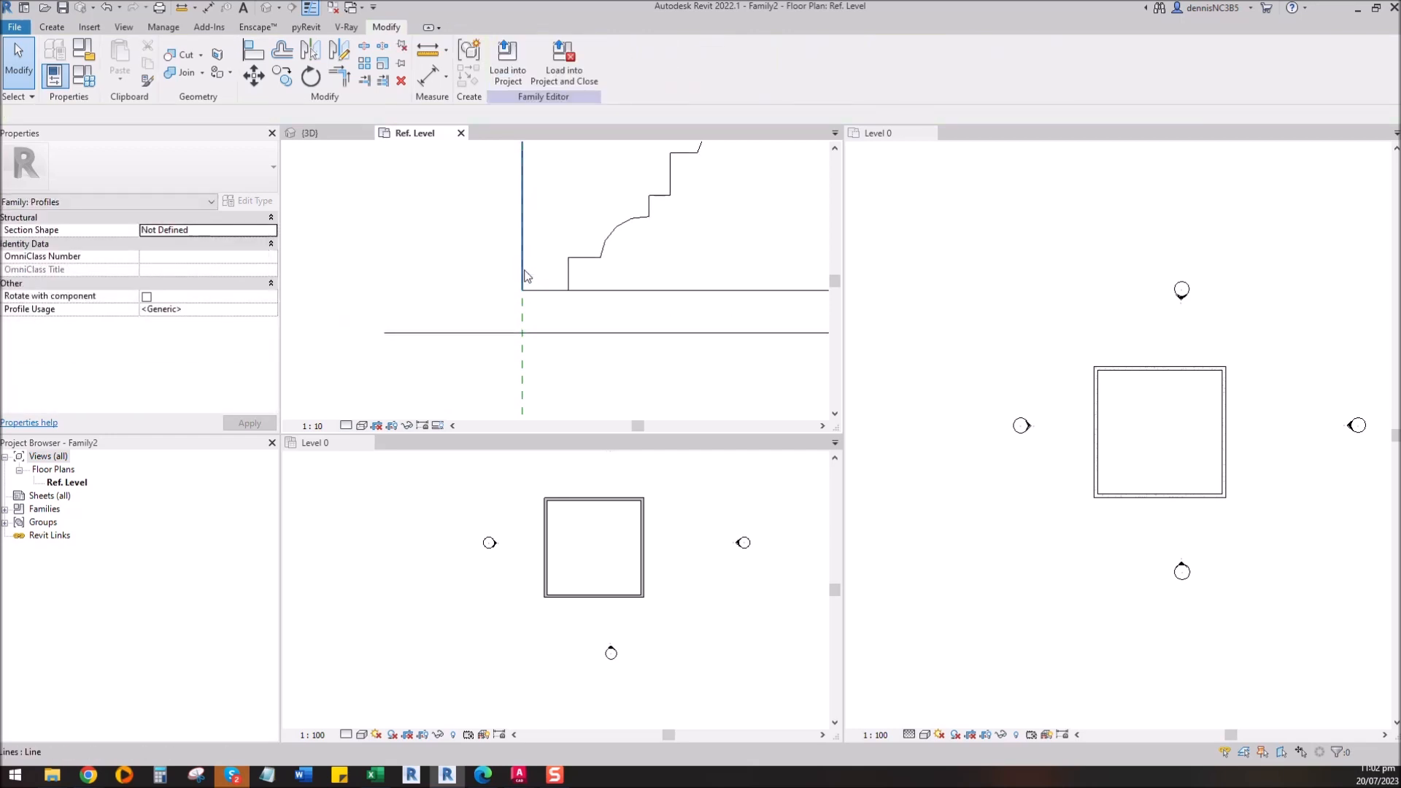
click(525, 271)
ctrl+drag(525, 270, 472, 264)
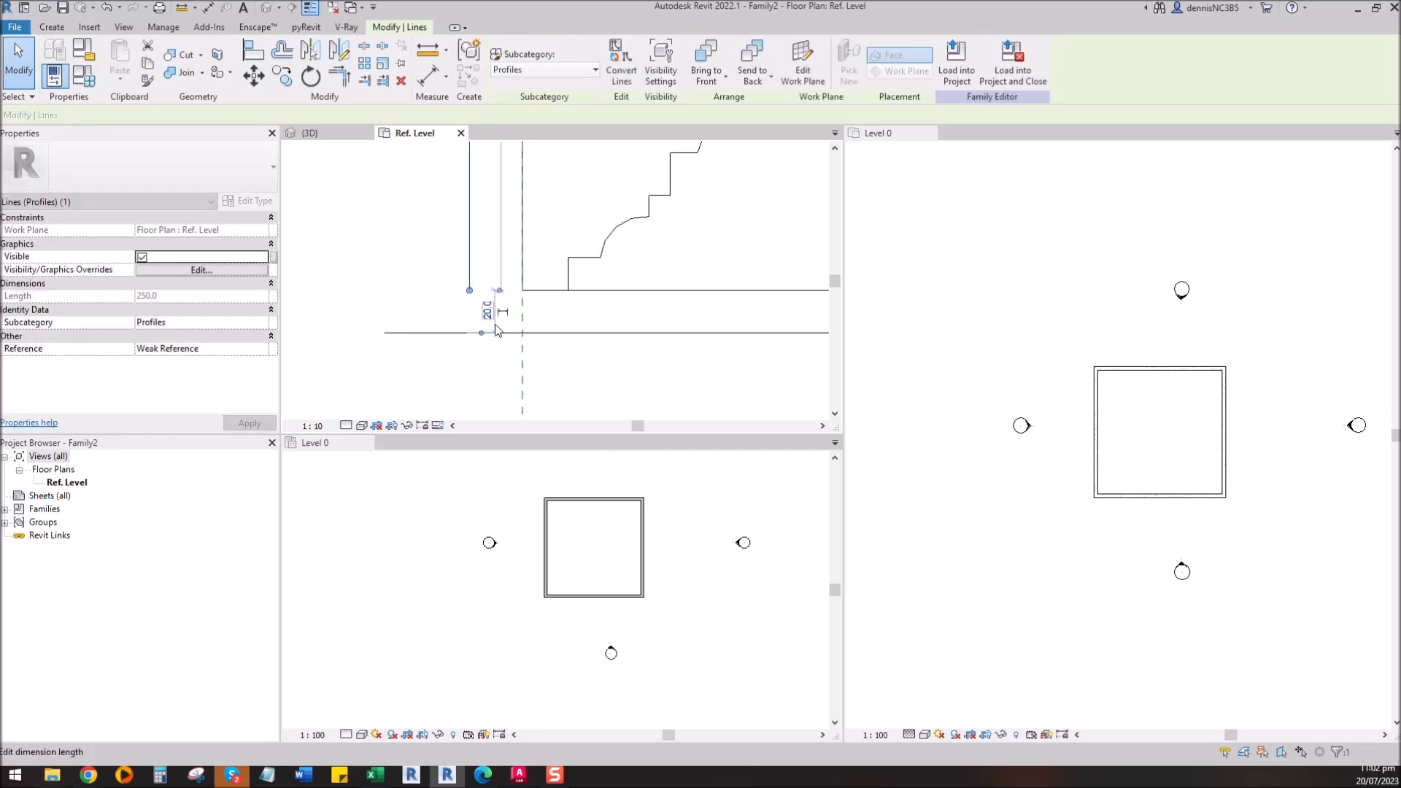
scroll(480, 361, down, 3)
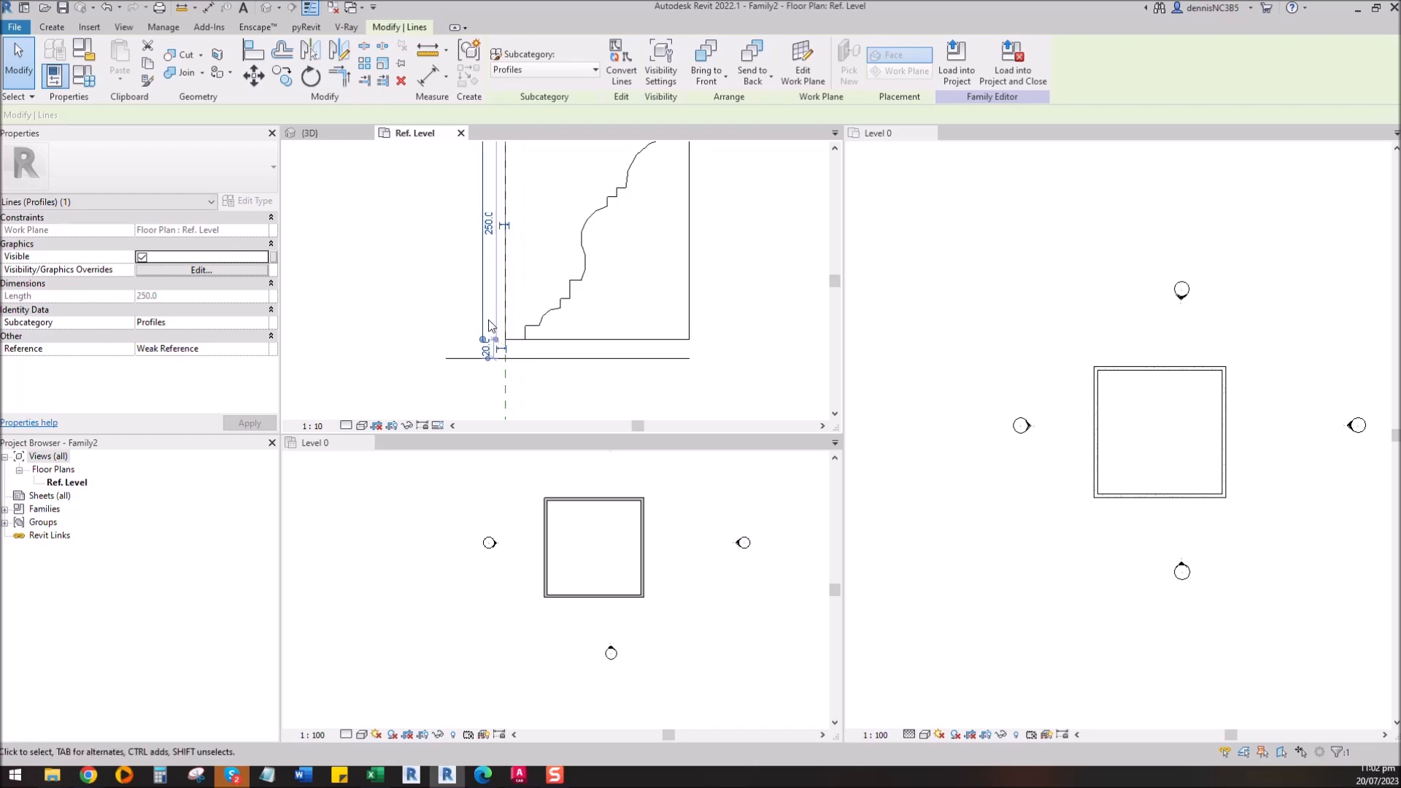
key(Delete)
Step: Offset a copy of the rectangle's left edge outward to the left
scroll(506, 339, up, 2)
click(282, 51)
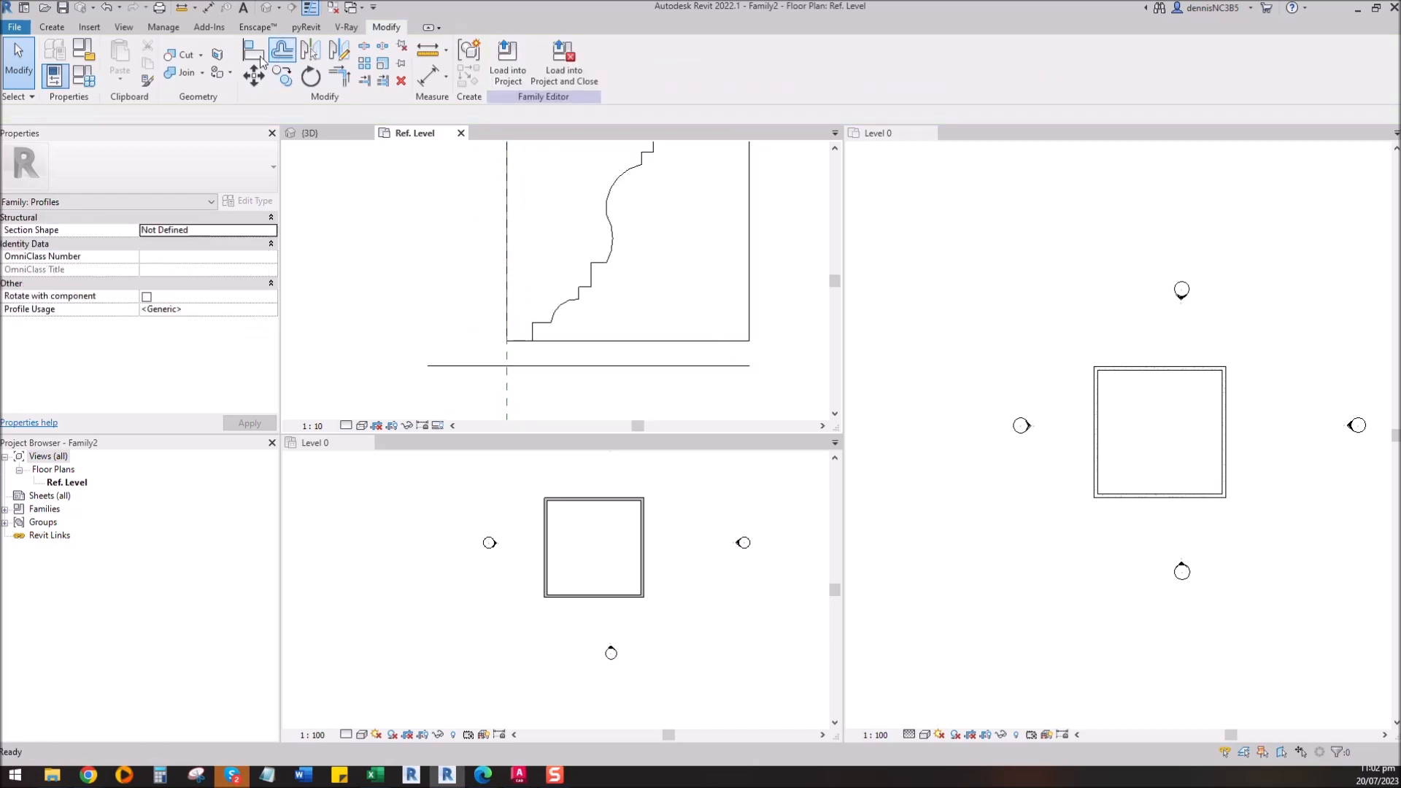
drag(185, 114, 148, 113)
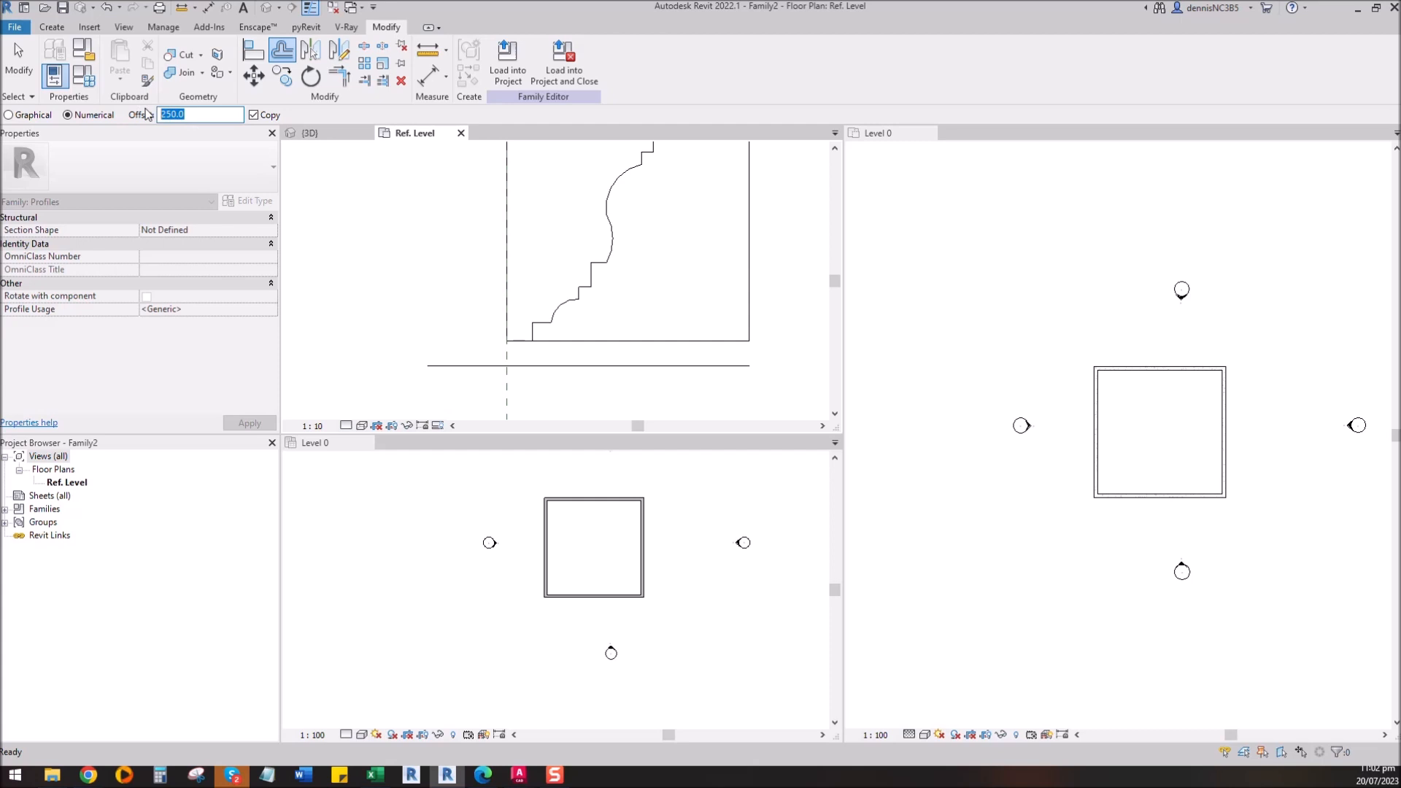
click(505, 307)
key(Escape)
Step: Trim/extend the offset vertical line to corners with the lower horizontal line and the rectangle's bottom edge
key(t)
key(r)
click(477, 364)
click(446, 334)
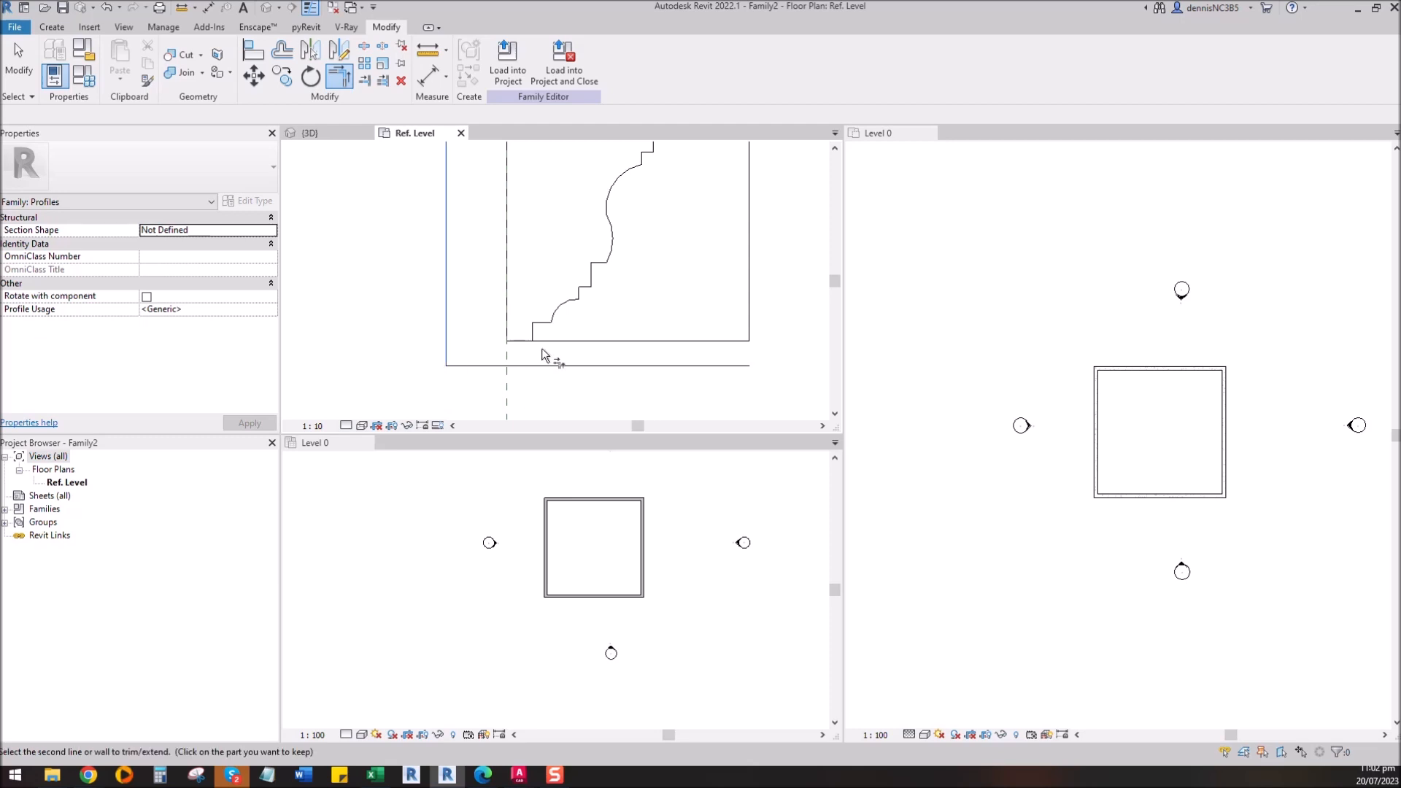
click(563, 341)
Step: Trim the rectangle's left edge to the foot's top line, unjoining elements, and the foot's bottom line to the lowest vertical step line
click(507, 327)
click(487, 341)
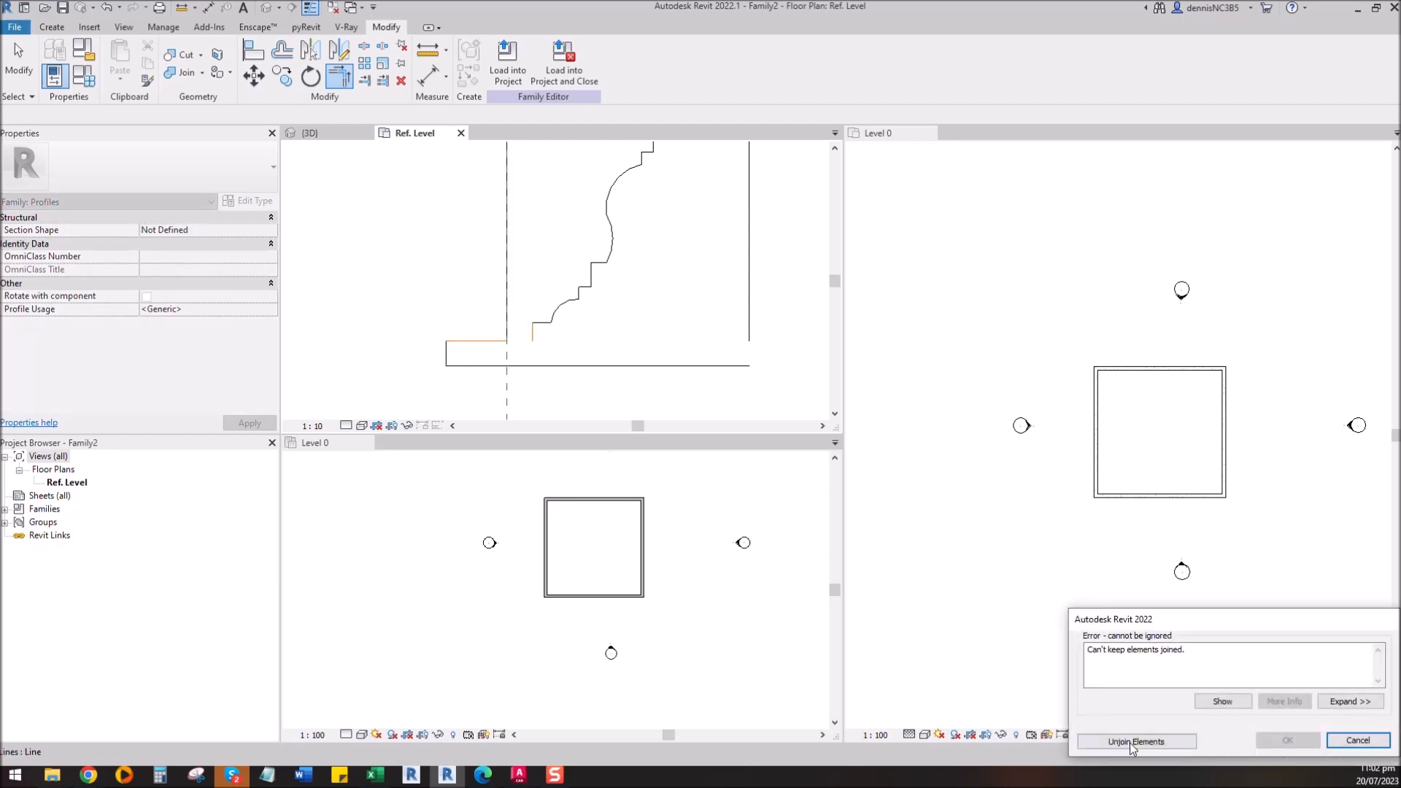
click(1131, 741)
click(518, 365)
click(532, 342)
Step: Trim the rectangle's right edge to a corner with the uppermost short horizontal line of the stepped outline
scroll(599, 350, down, 3)
scroll(623, 193, up, 3)
scroll(693, 244, up, 1)
click(693, 243)
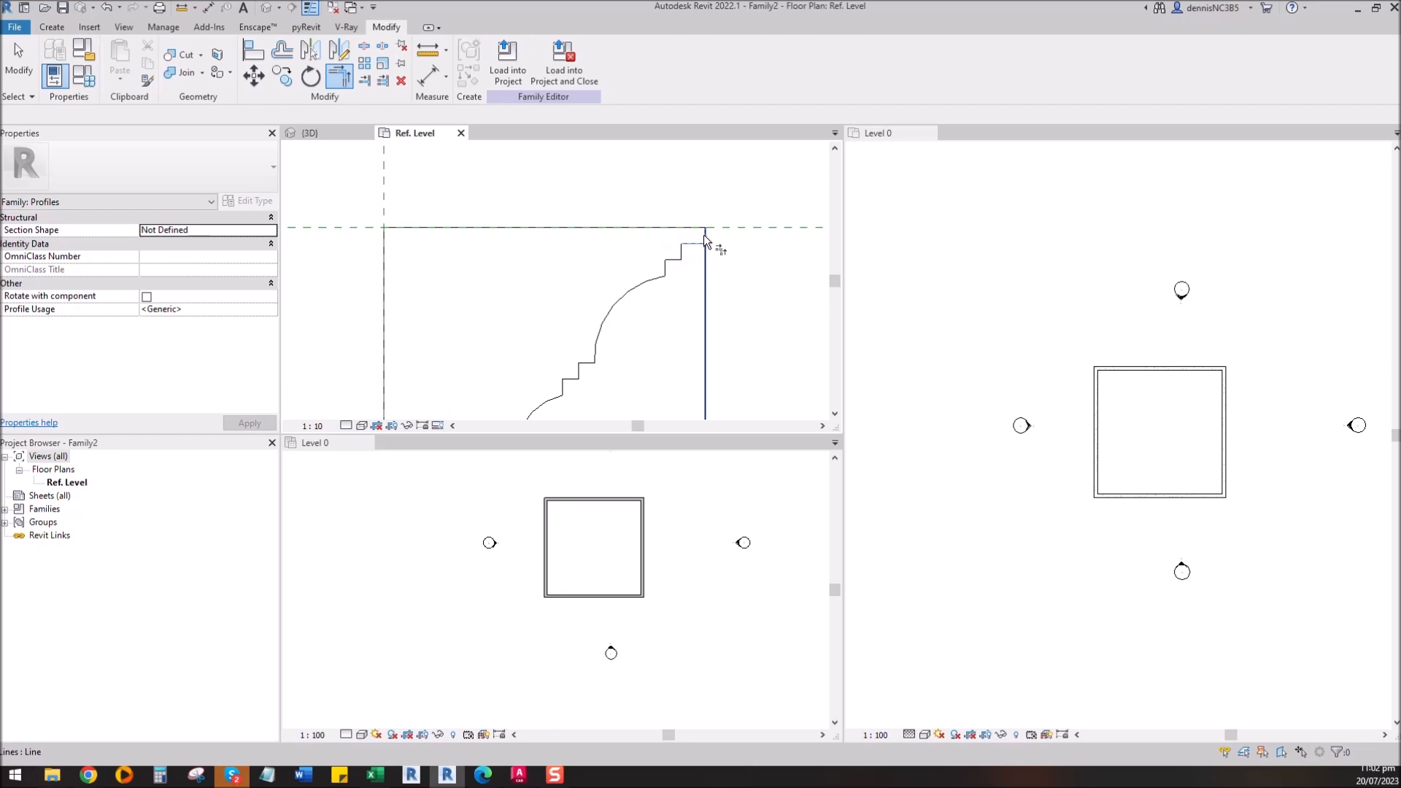
click(704, 234)
scroll(665, 232, down, 4)
key(Escape)
key(Escape)
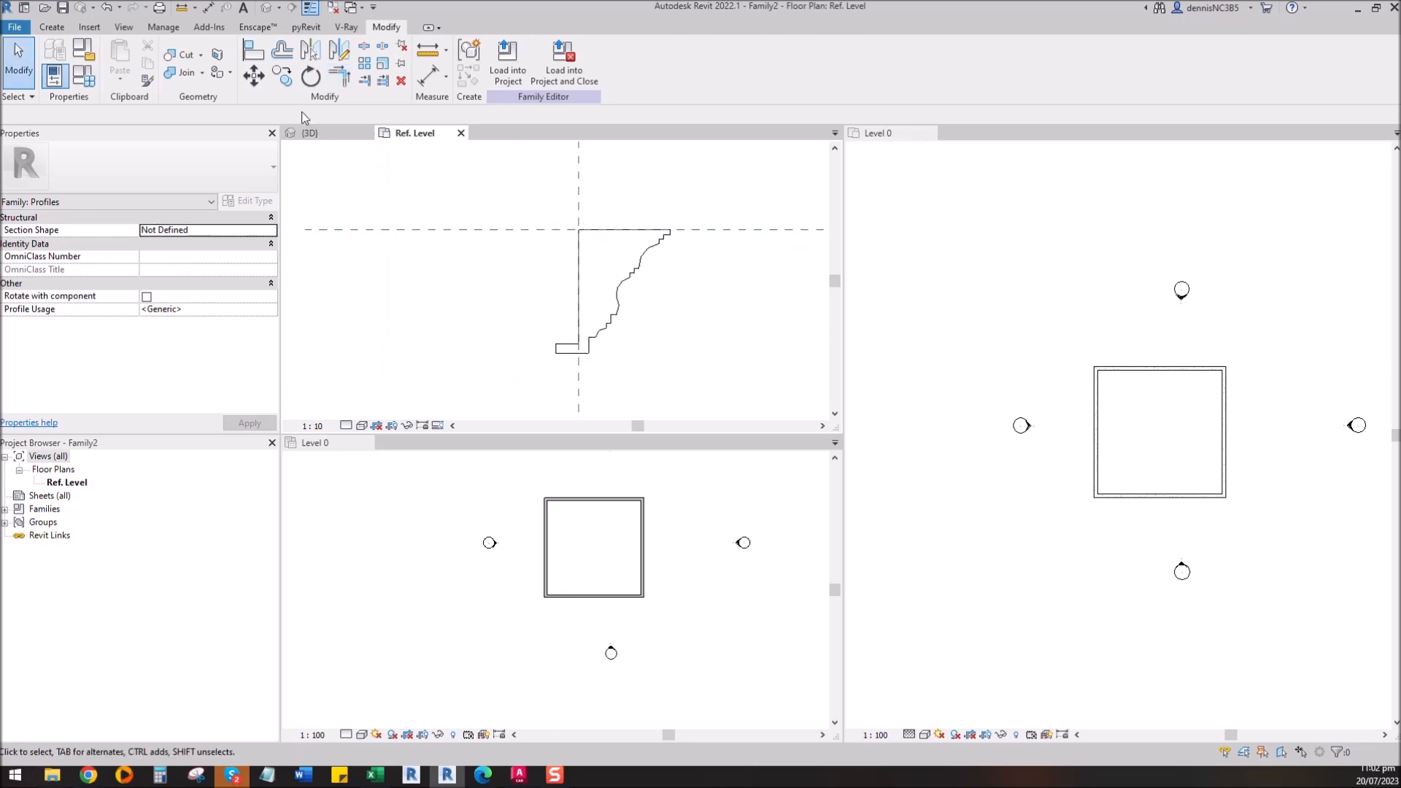
Step: Draw a diagonal line about 160 mm long from the profile's top edge down to its left edge
click(52, 27)
click(116, 62)
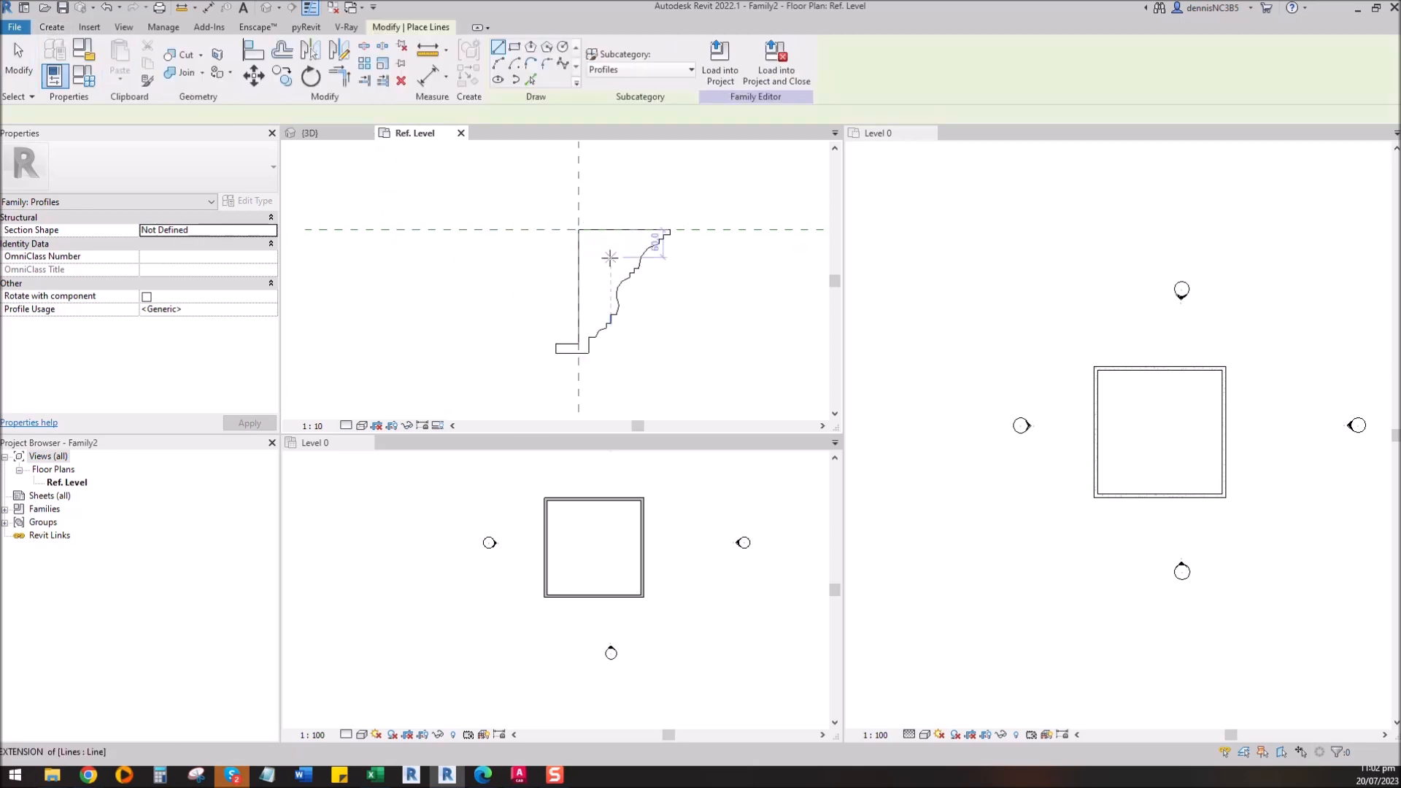
click(623, 231)
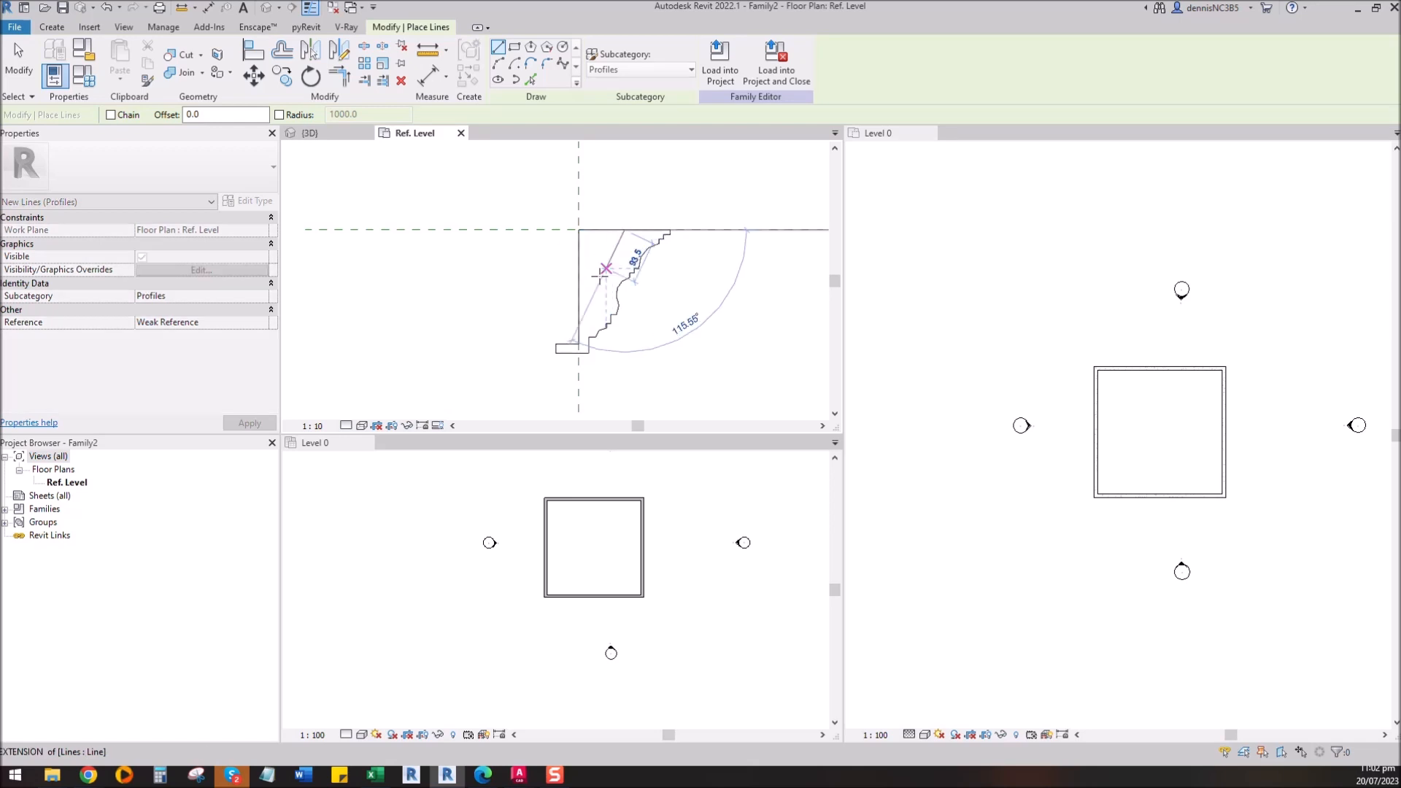
click(578, 287)
key(Escape)
key(Escape)
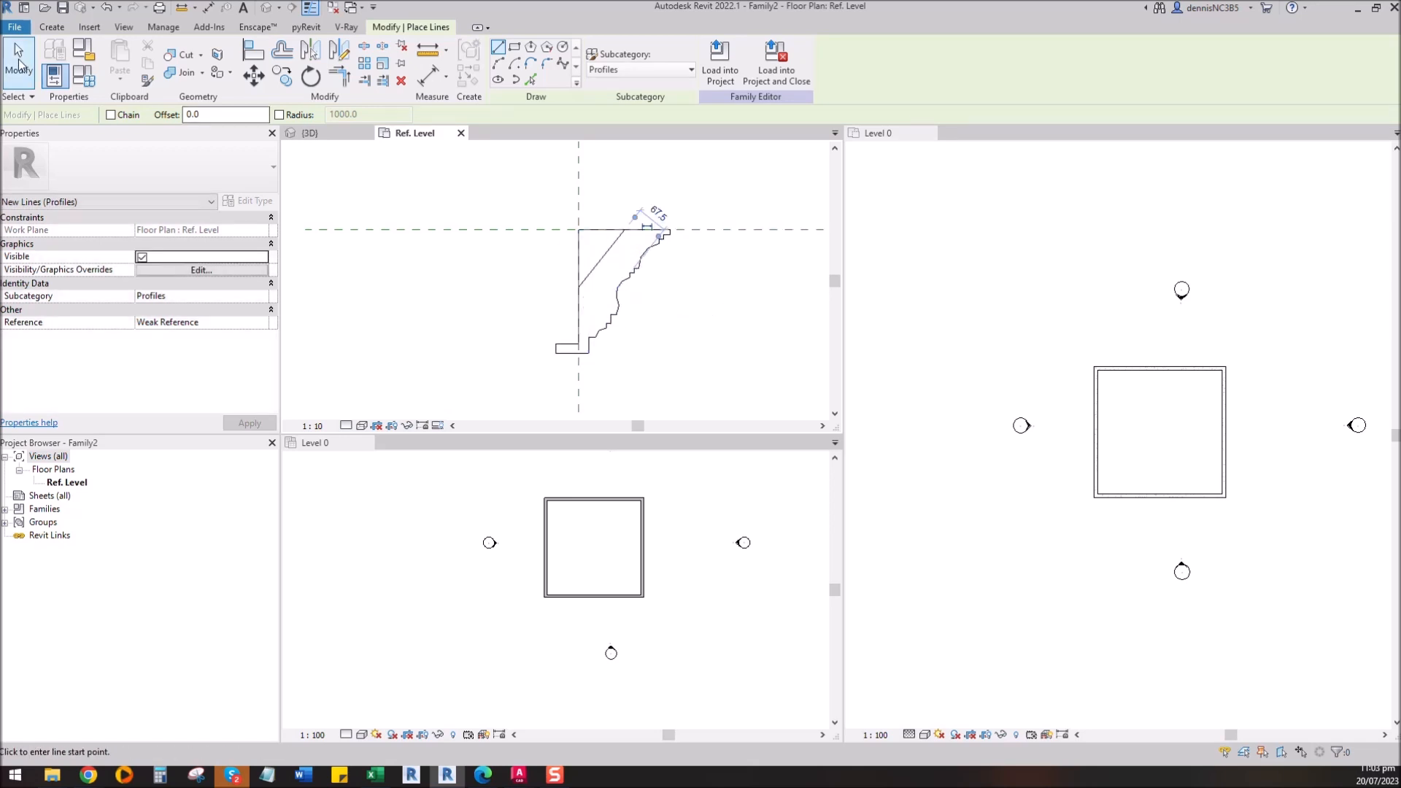
Step: Move the diagonal line closer to the stepped outline, lengthening it to about 227 mm between the top and left edges
scroll(598, 243, up, 2)
click(614, 258)
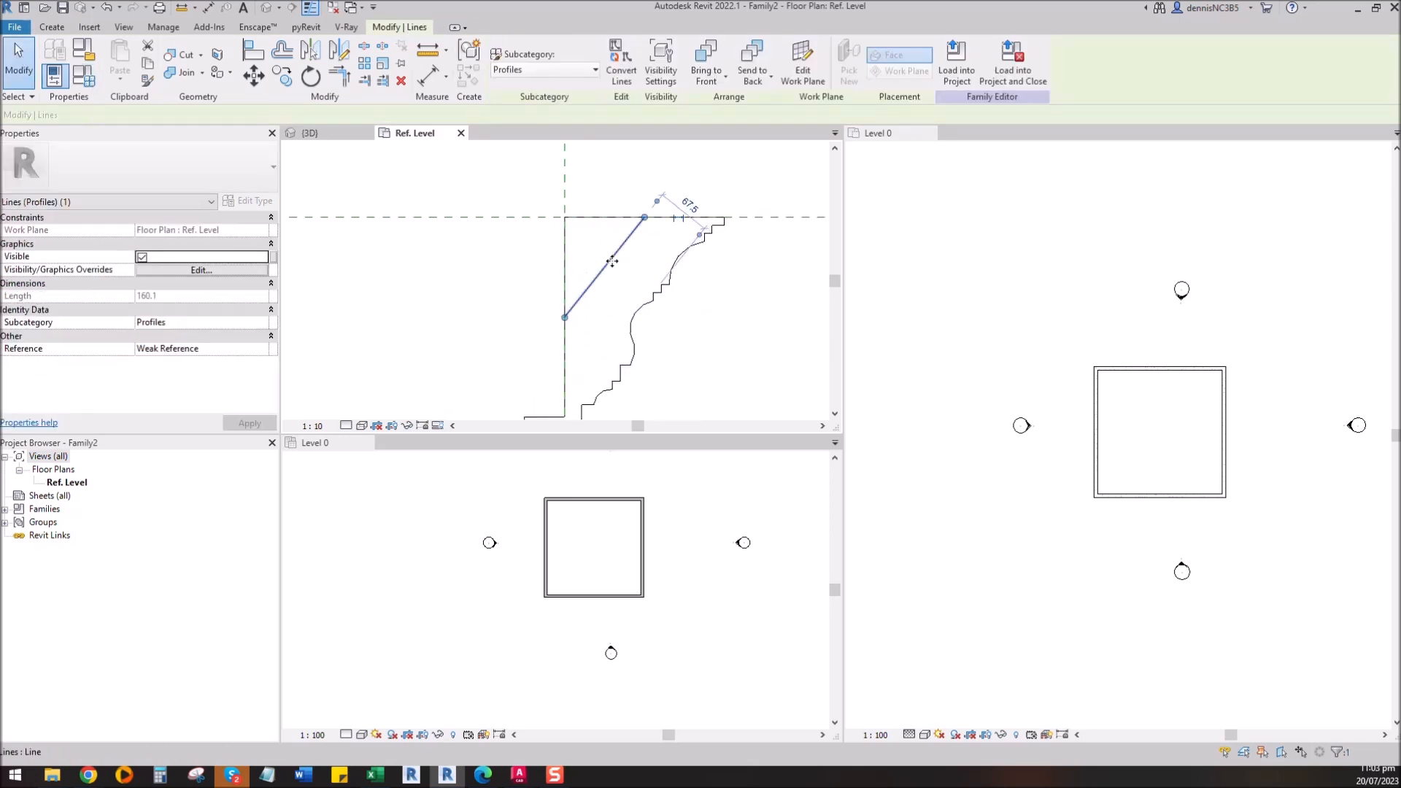
drag(611, 282, 609, 302)
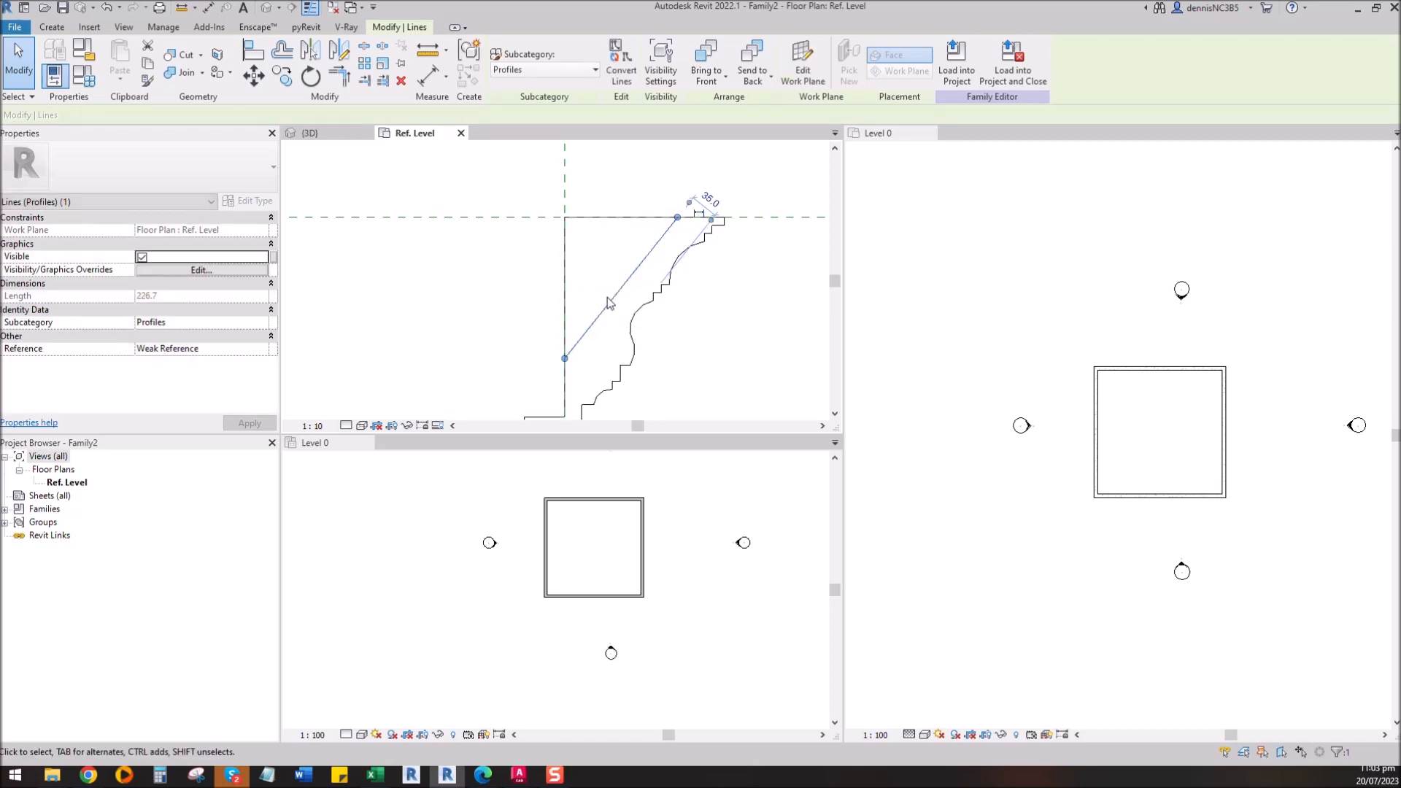
key(Escape)
Step: Trim the profile's left and top edges to the diagonal line, cutting off the upper-left corner
key(t)
key(r)
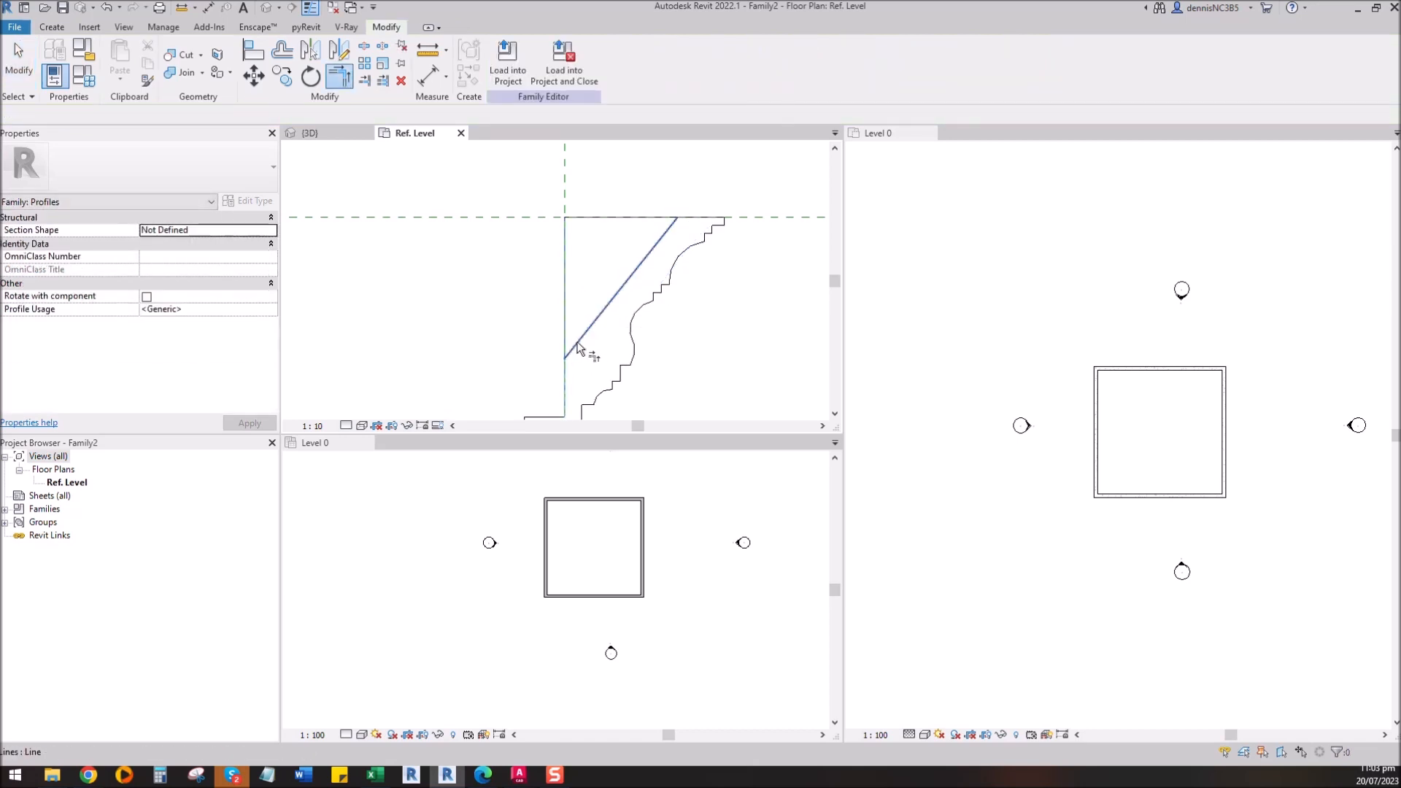
click(641, 251)
click(701, 218)
key(Escape)
key(Escape)
scroll(564, 270, down, 2)
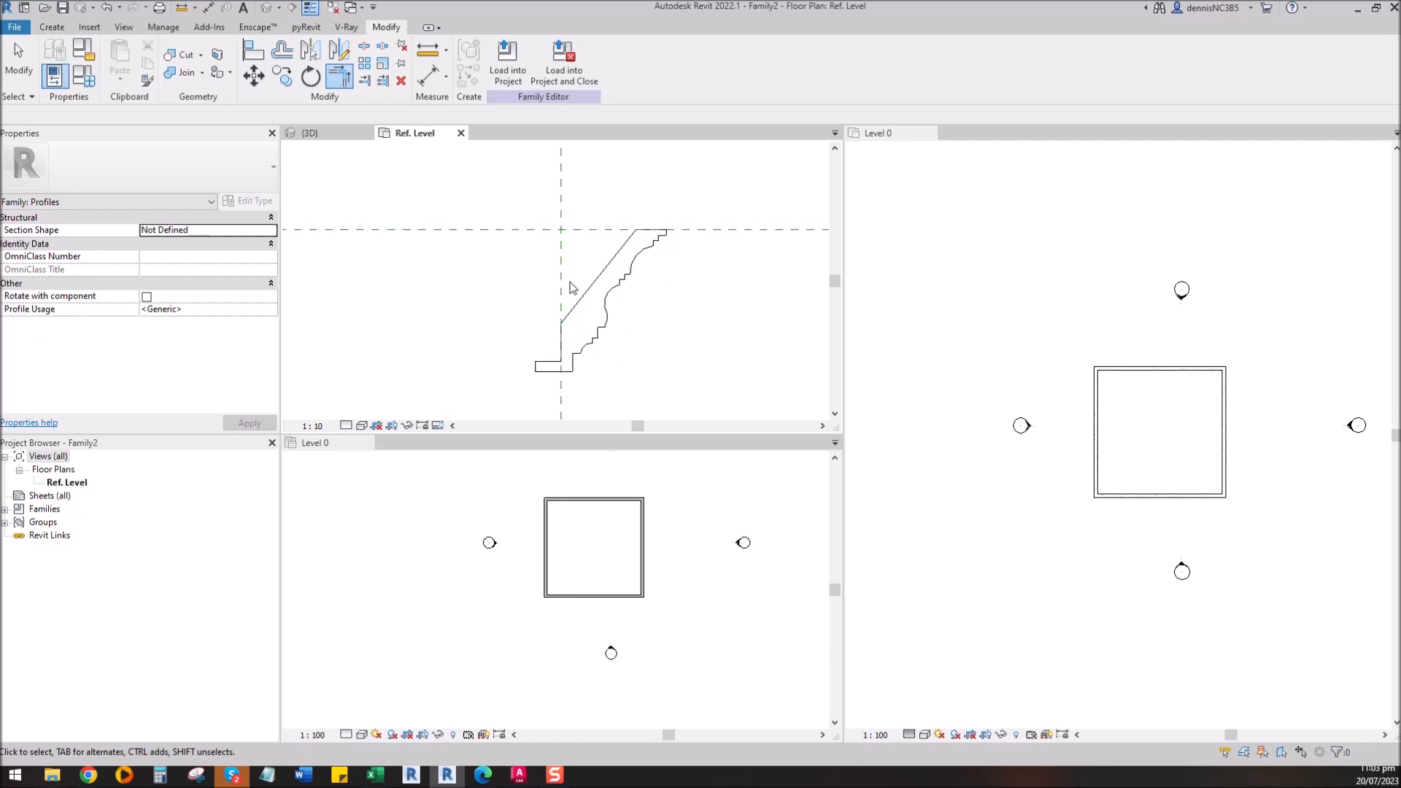
Step: Save the profile family as COFFERED CEILING PROFILE and load it into the COFFERED CEILING project
key(ctrl+s)
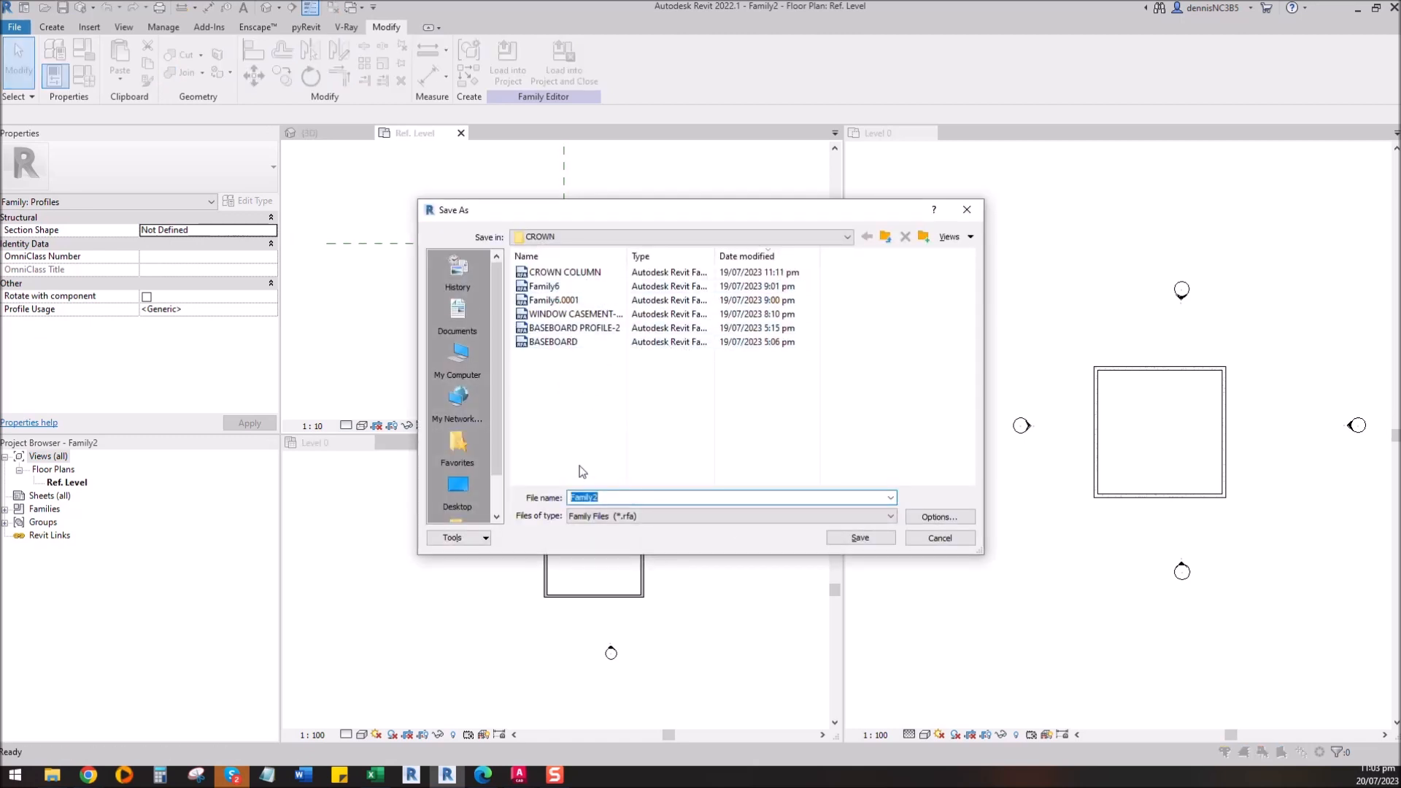
text(COFF)
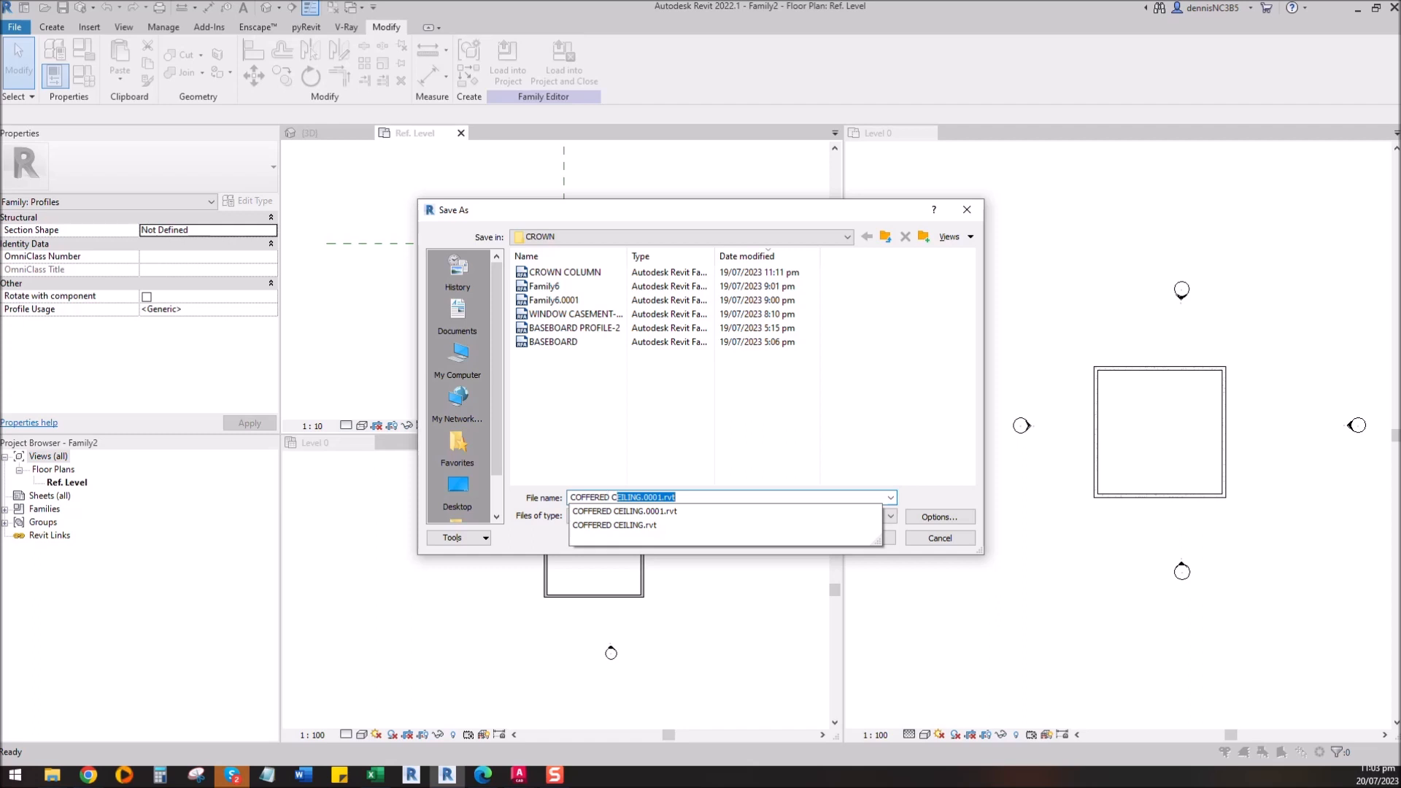
text(ERED CEILING PROFILE)
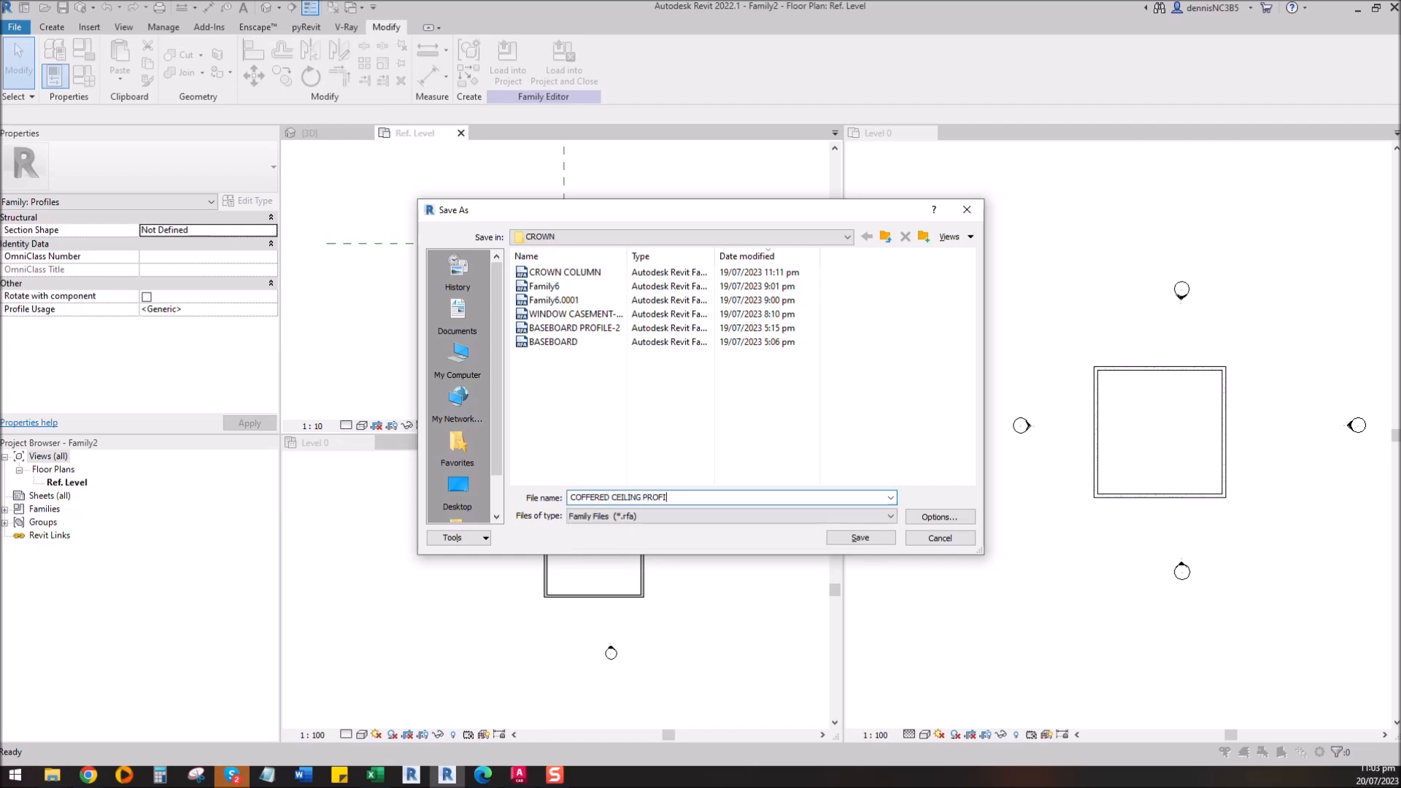
click(860, 537)
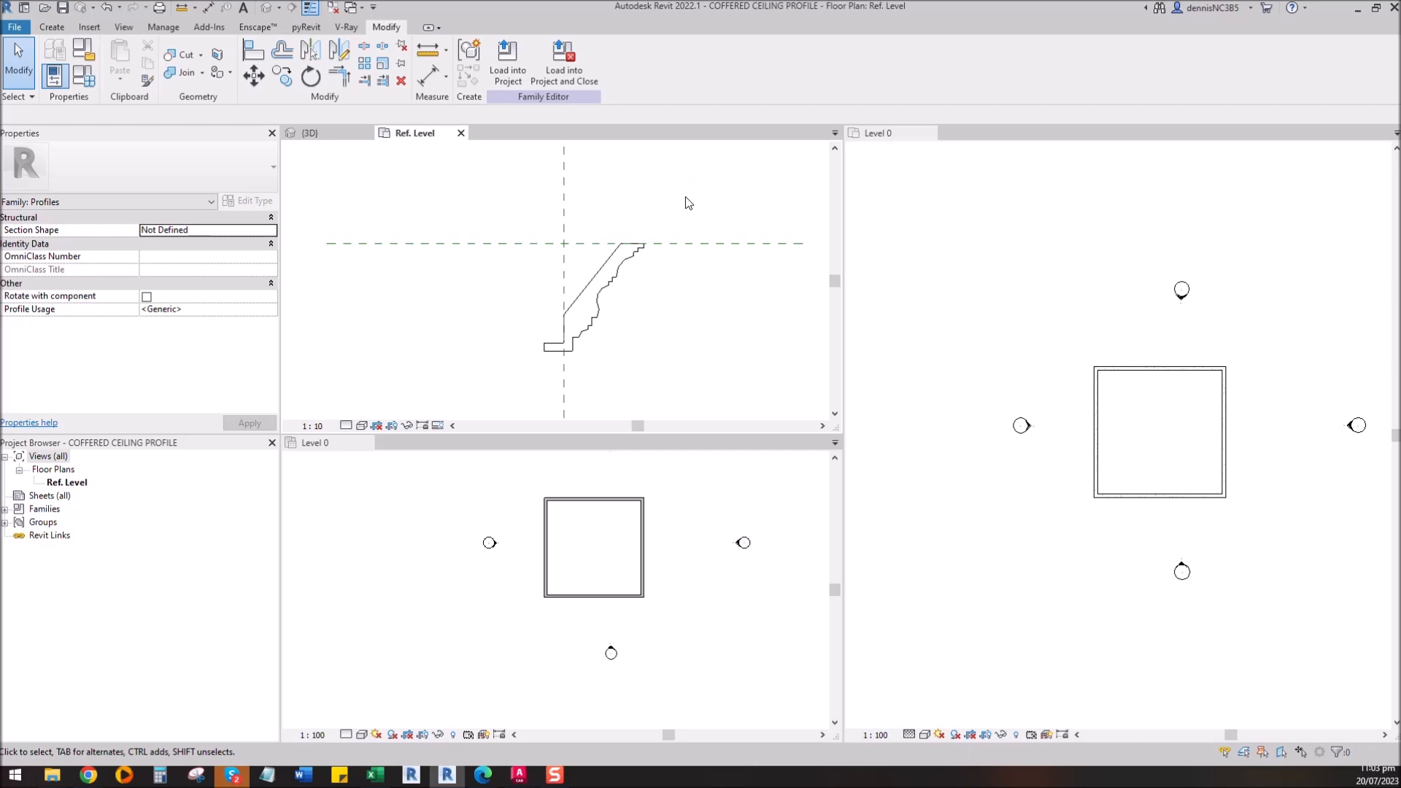
click(509, 73)
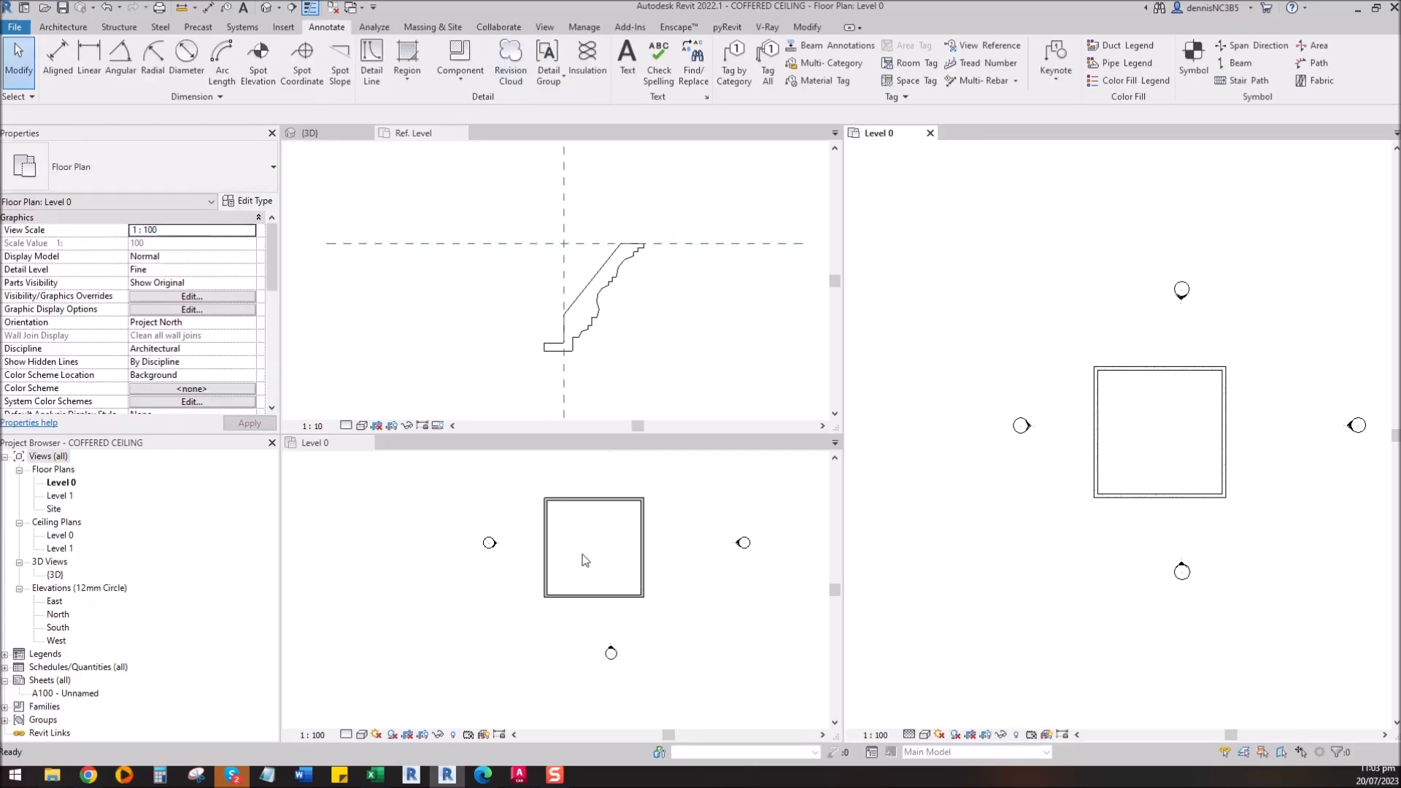
Step: Close the profile family's Ref. Level view so that the project's 3D view shows in its place
click(600, 560)
scroll(557, 531, down, 3)
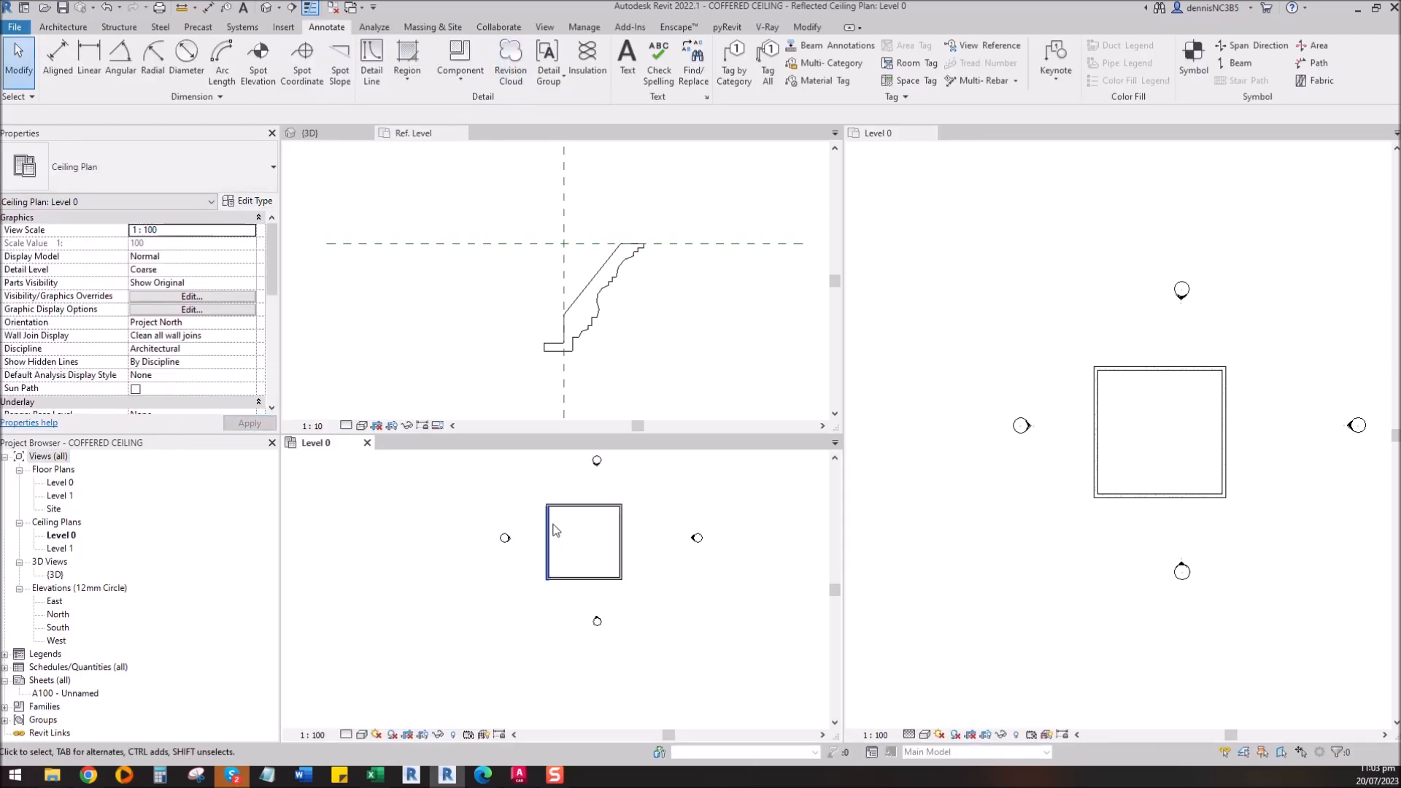
click(461, 133)
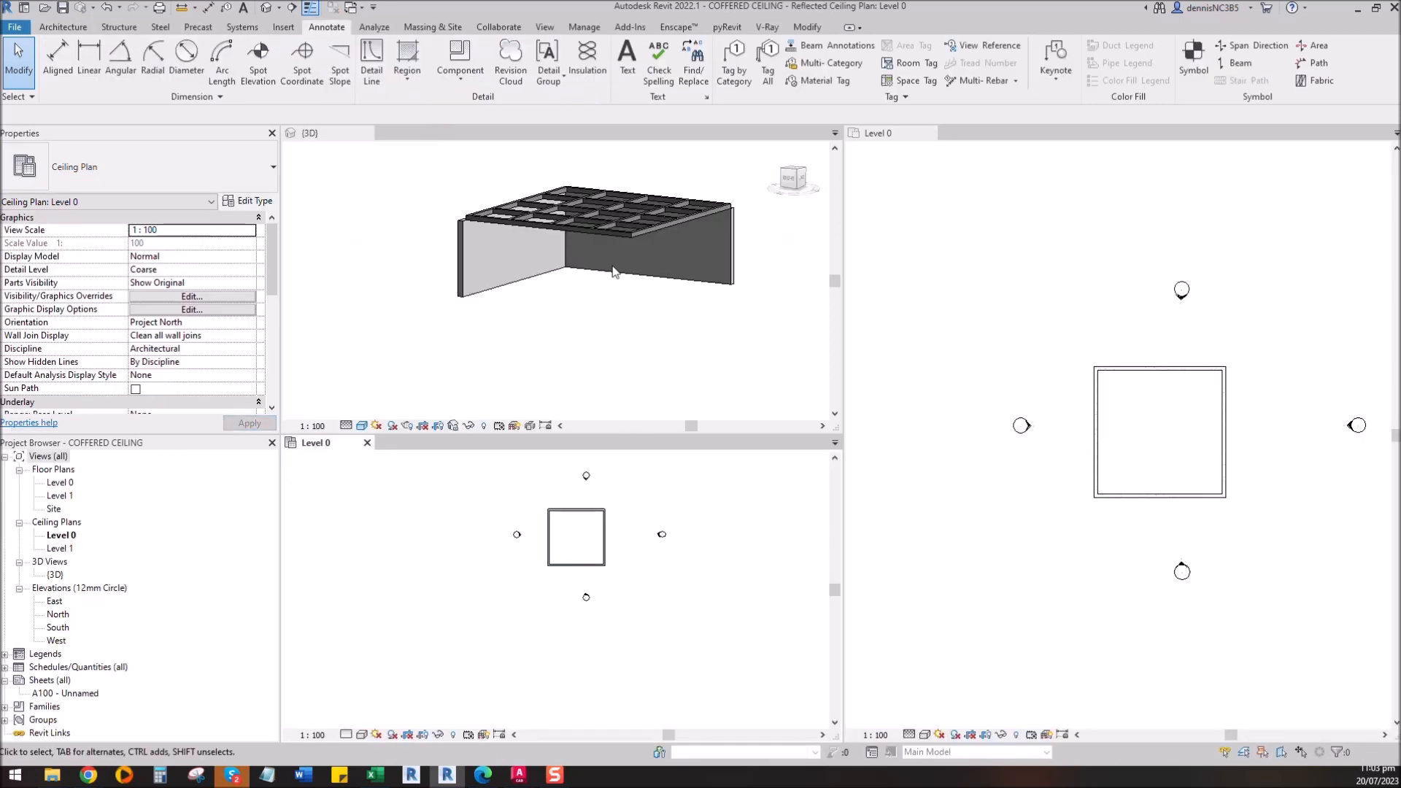
click(590, 230)
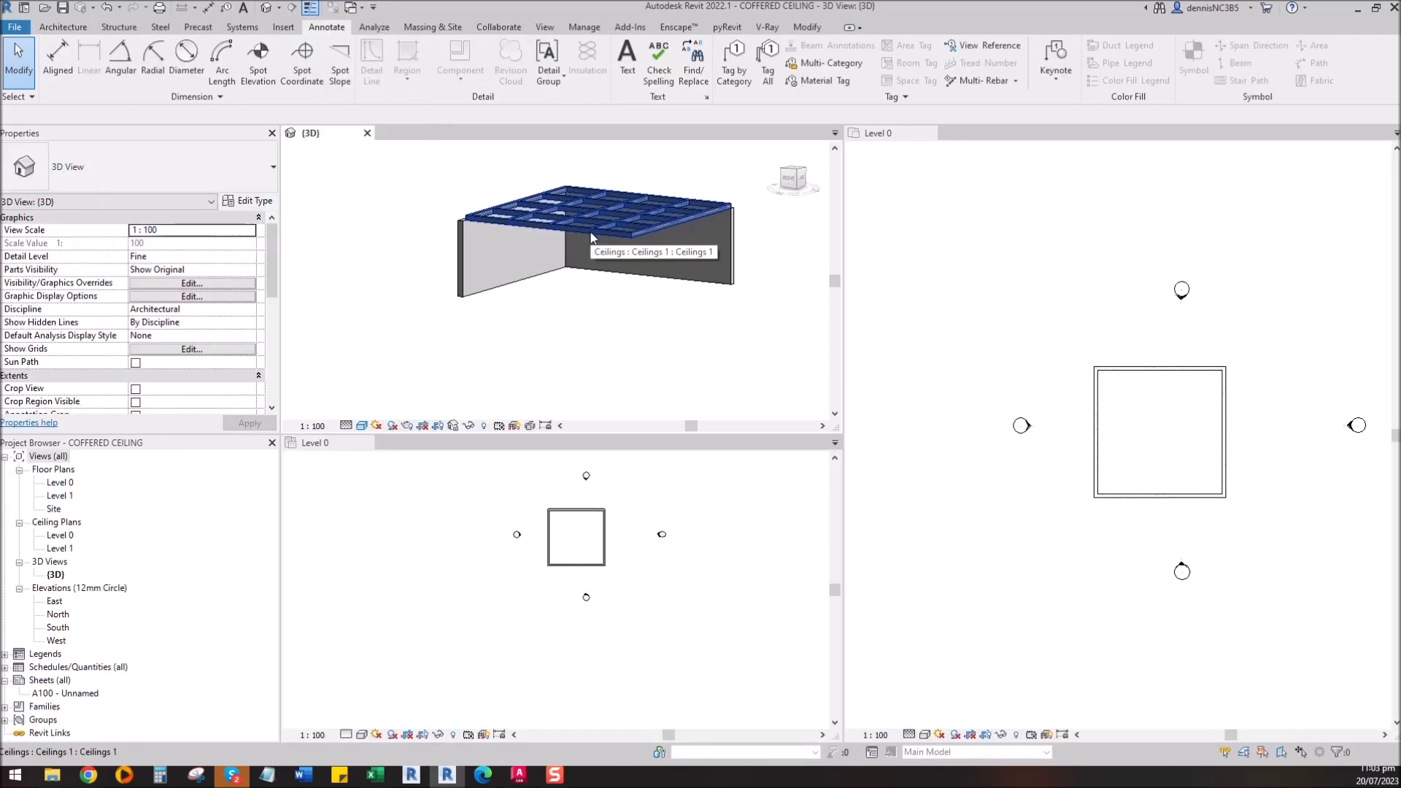
click(367, 588)
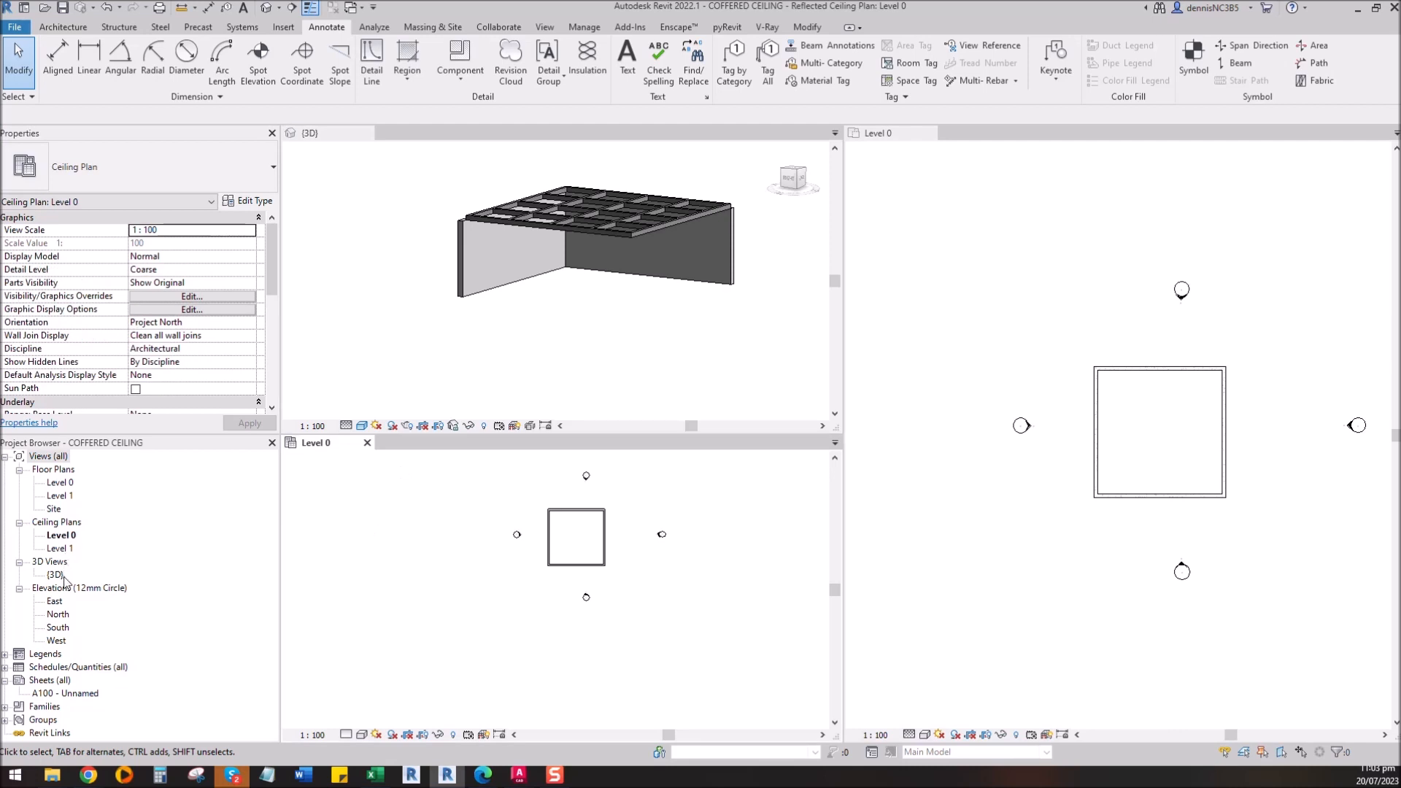
Step: In the East elevation, draw a horizontal reference plane level with the coffered ceiling's top edge, extending outward from its end
double_click(55, 601)
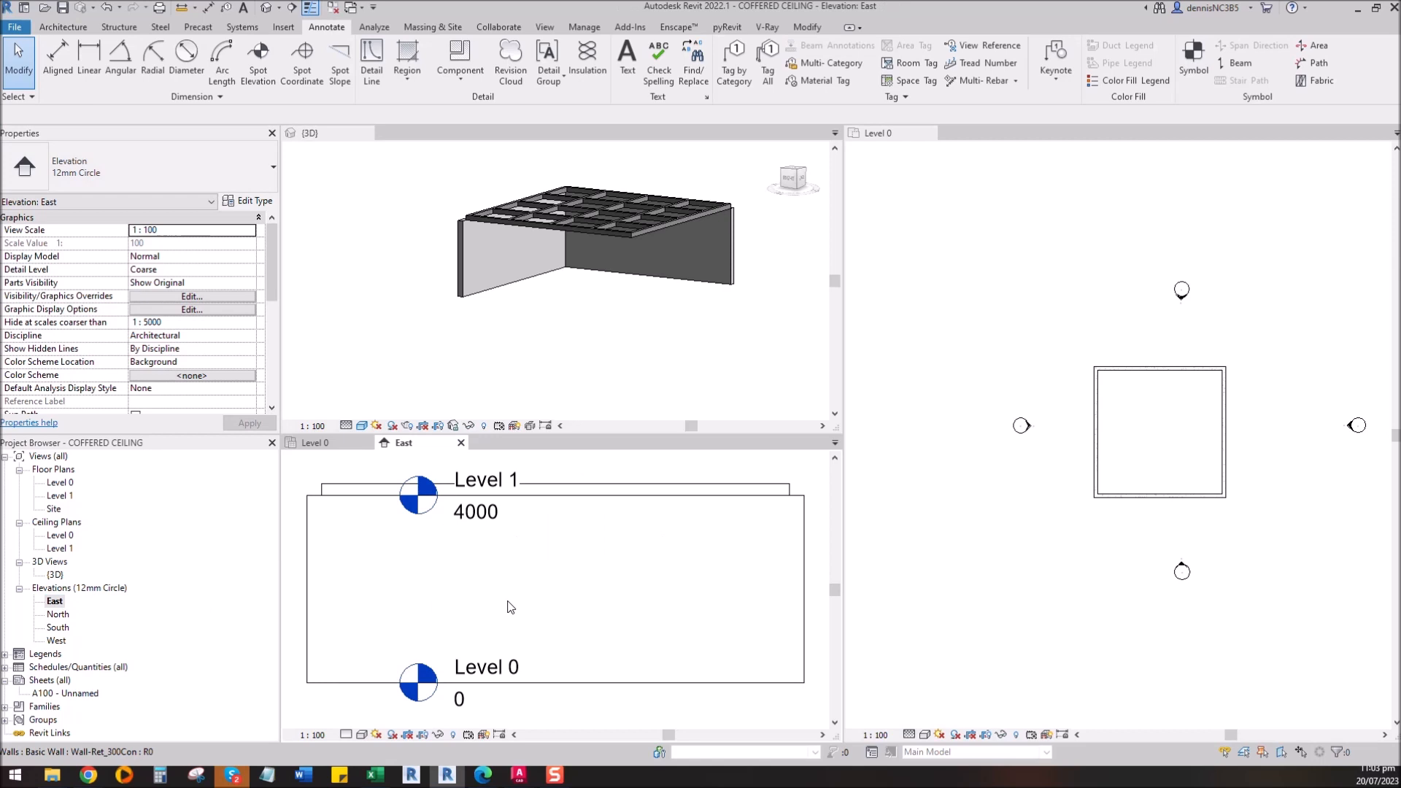
middle_drag(624, 602, 654, 617)
scroll(479, 581, up, 1)
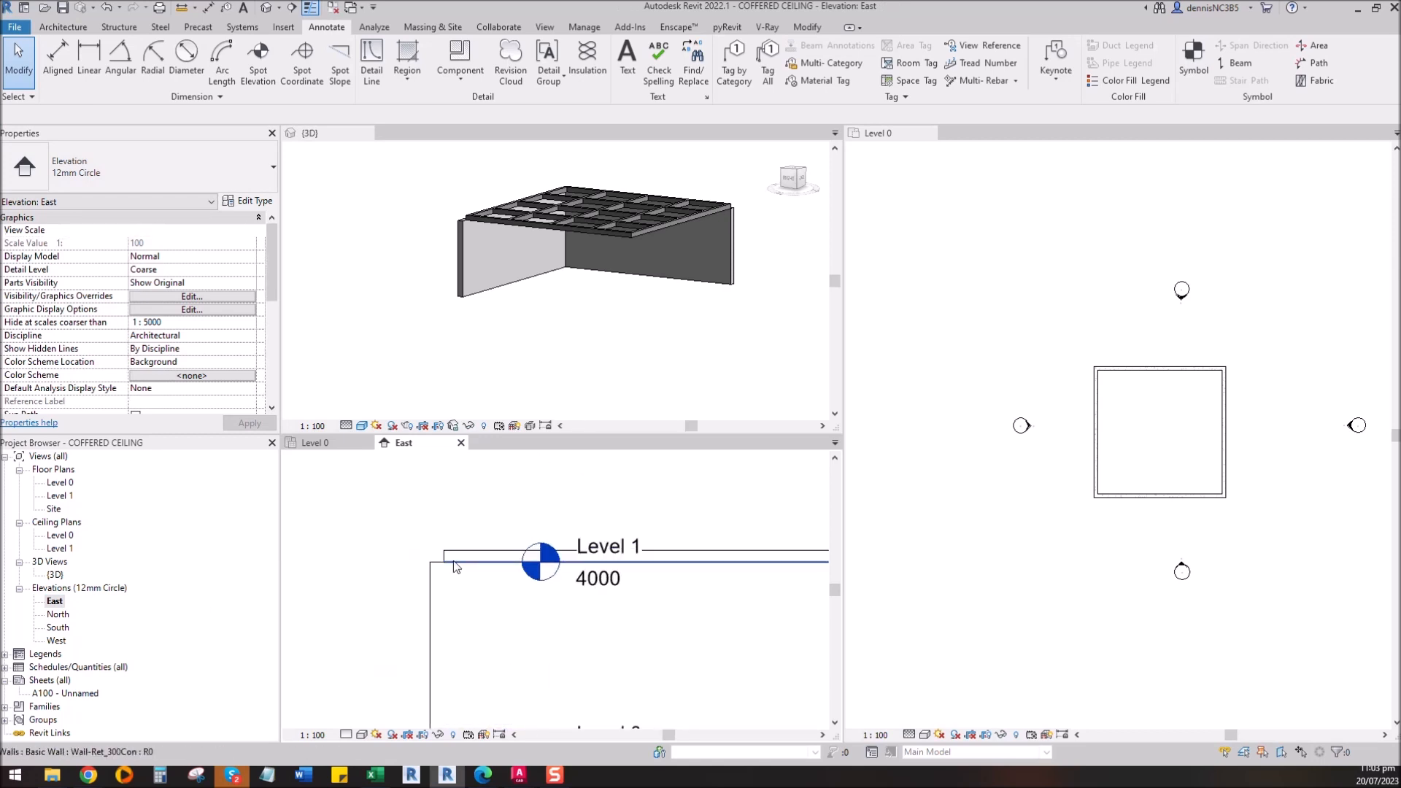
key(r)
key(p)
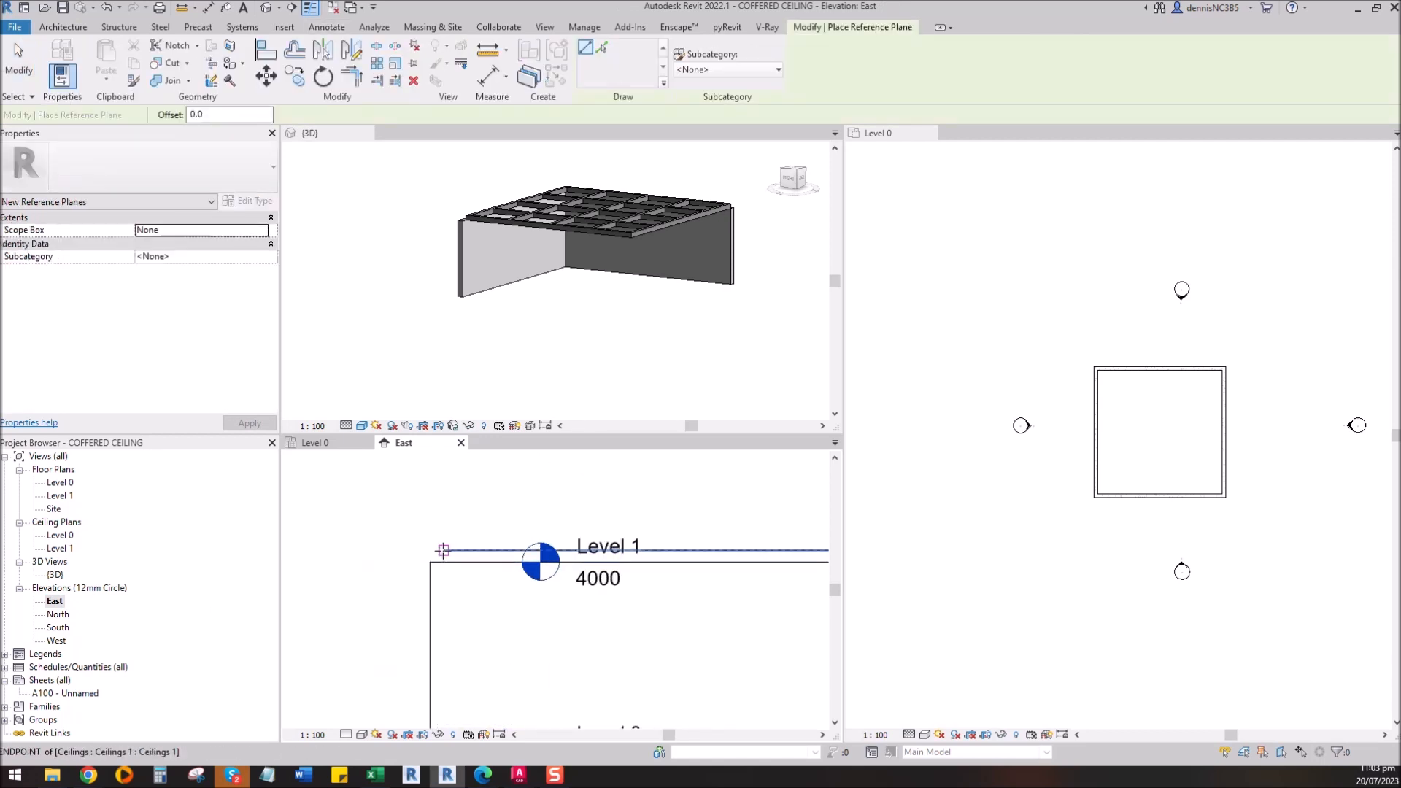
click(443, 550)
click(331, 550)
scroll(343, 550, up, 1)
key(Escape)
key(Escape)
Step: Name the new reference plane TOP OF COFFERED CEILING and close the East elevation
click(369, 550)
click(357, 541)
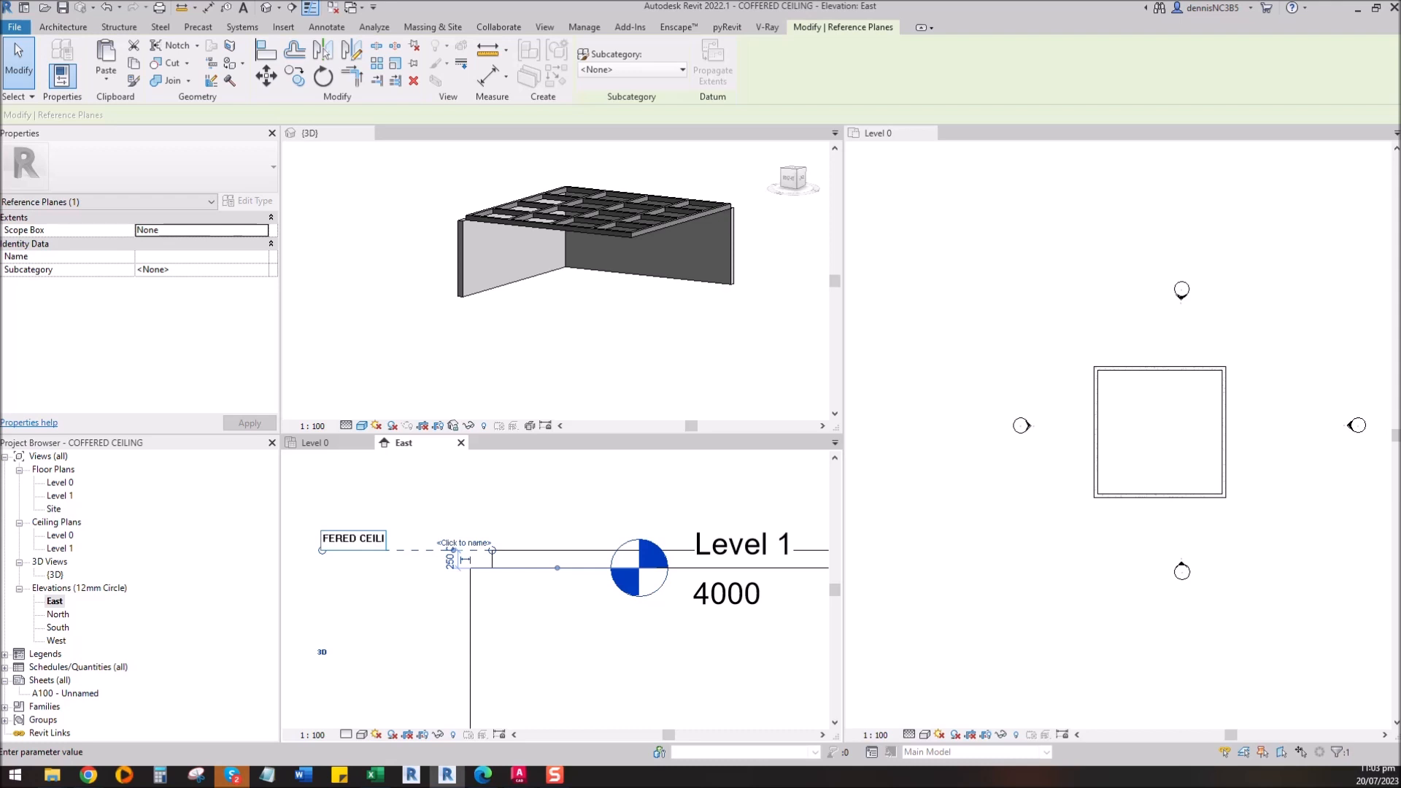
key(Return)
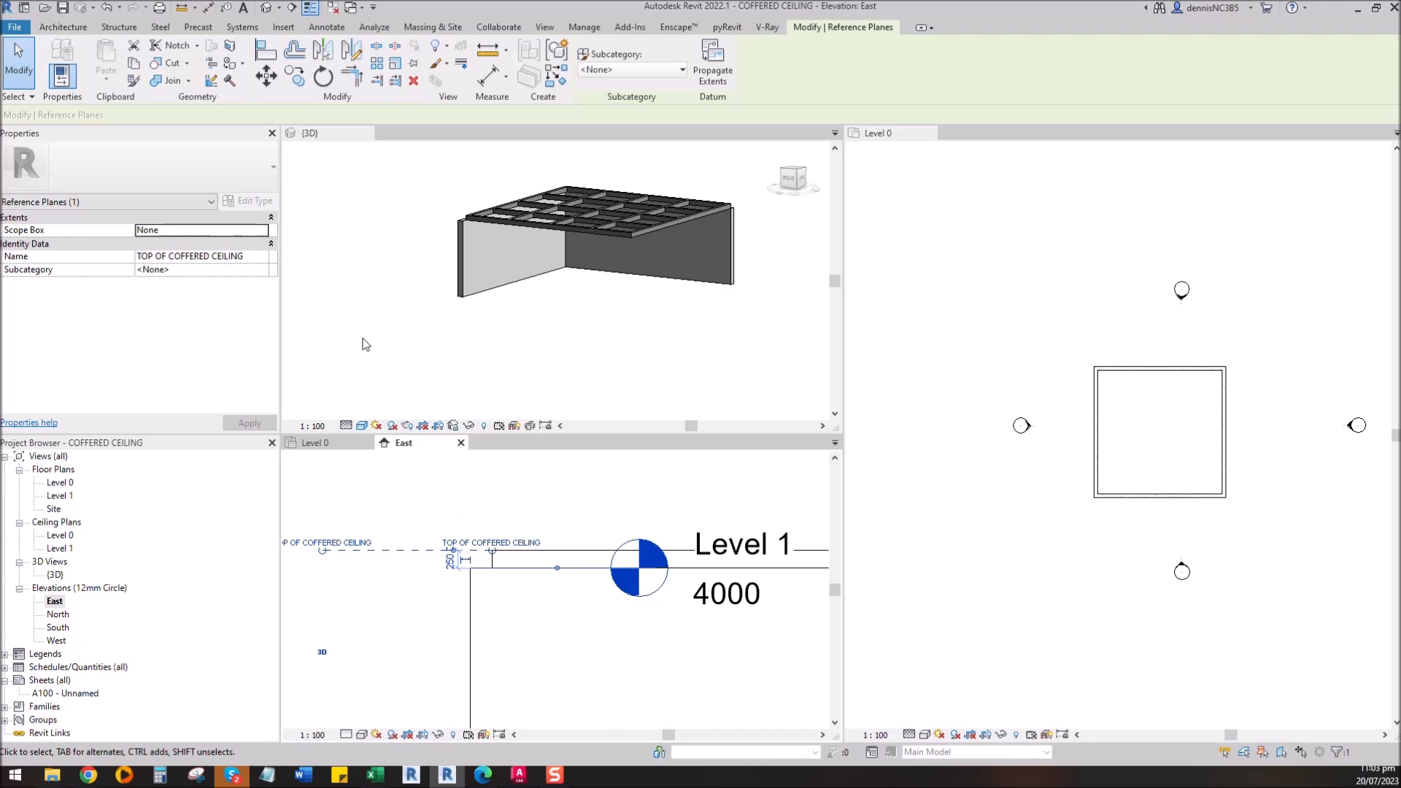
scroll(438, 343, down, 3)
click(515, 521)
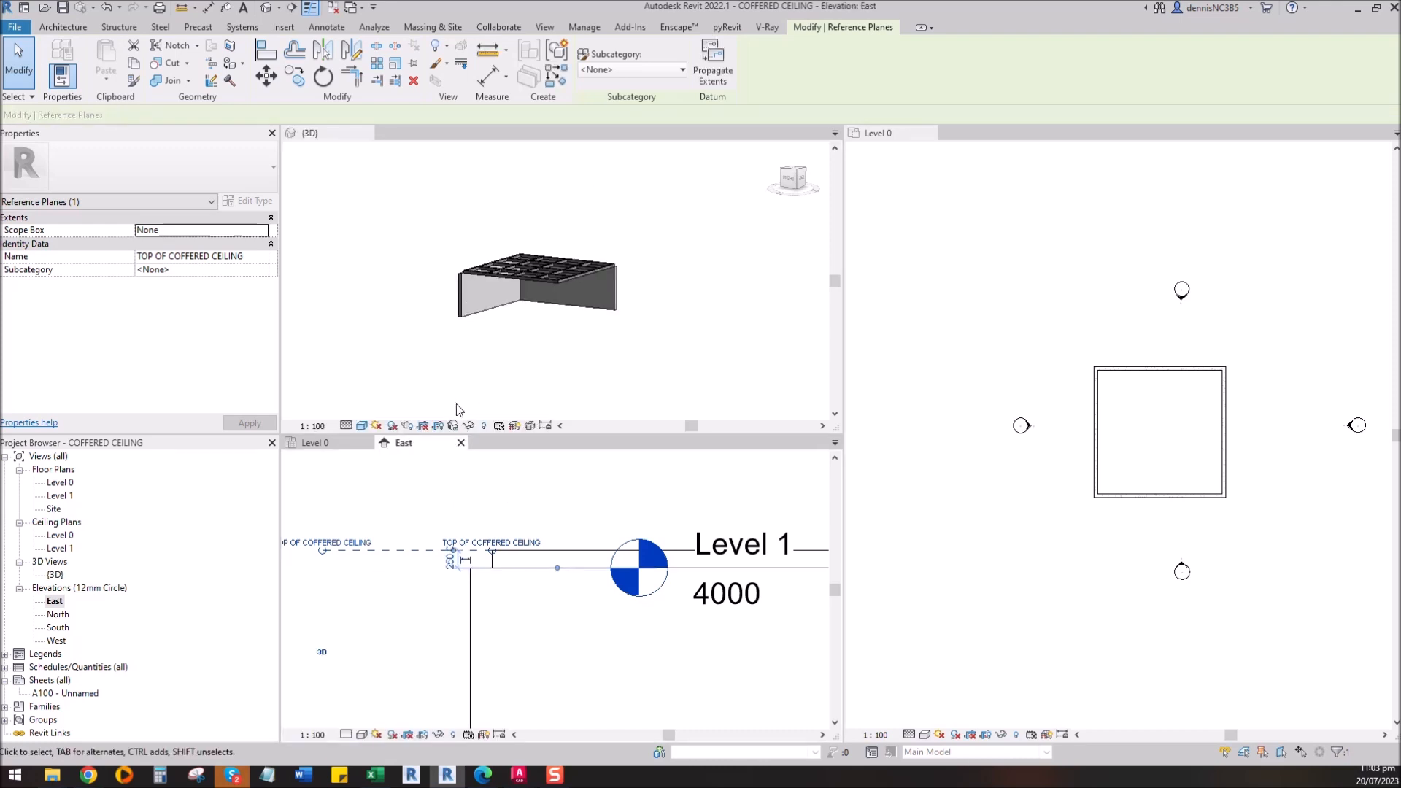
click(461, 442)
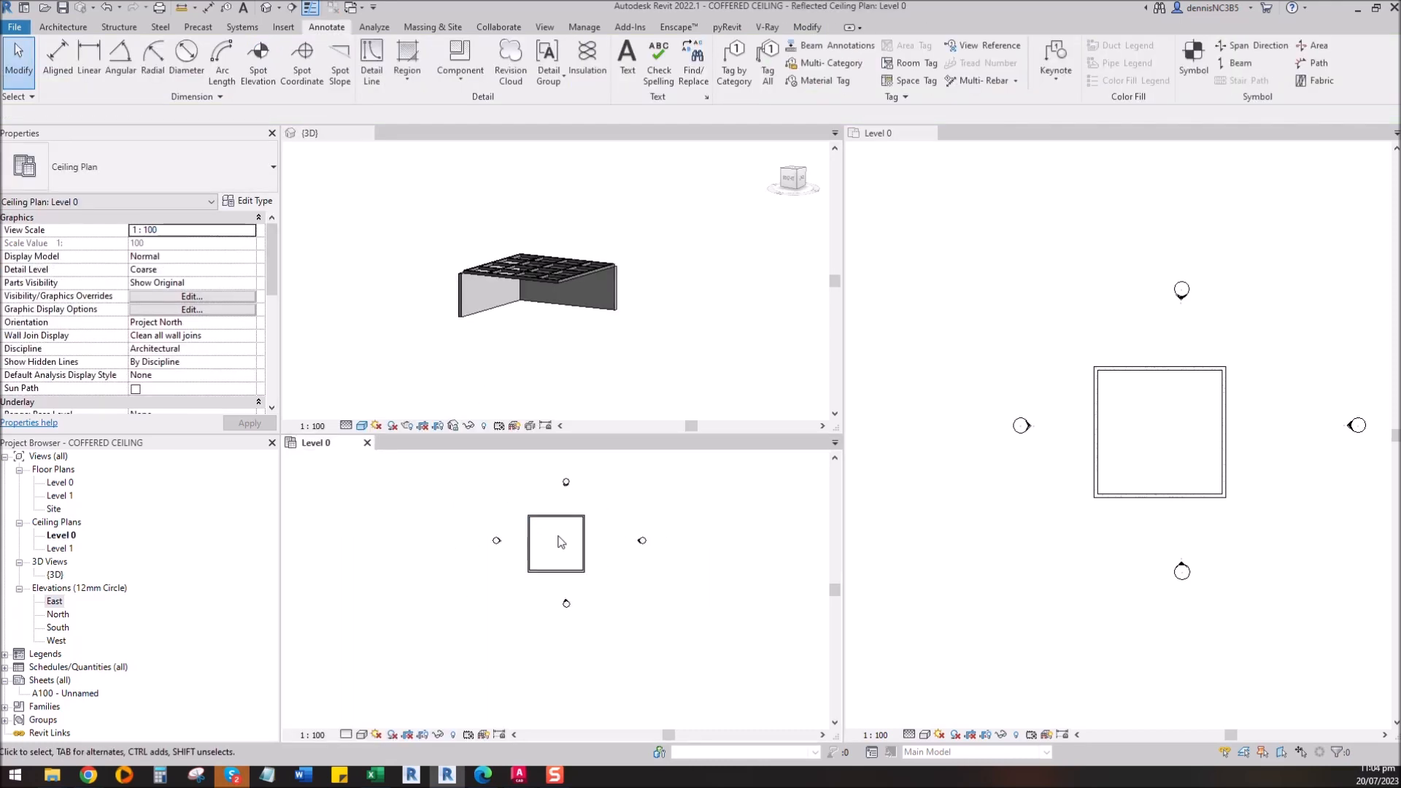
Step: Set the Level 0 ceiling plan's underlay range to base level Level 0 and top level Unbounded
scroll(566, 570, up, 2)
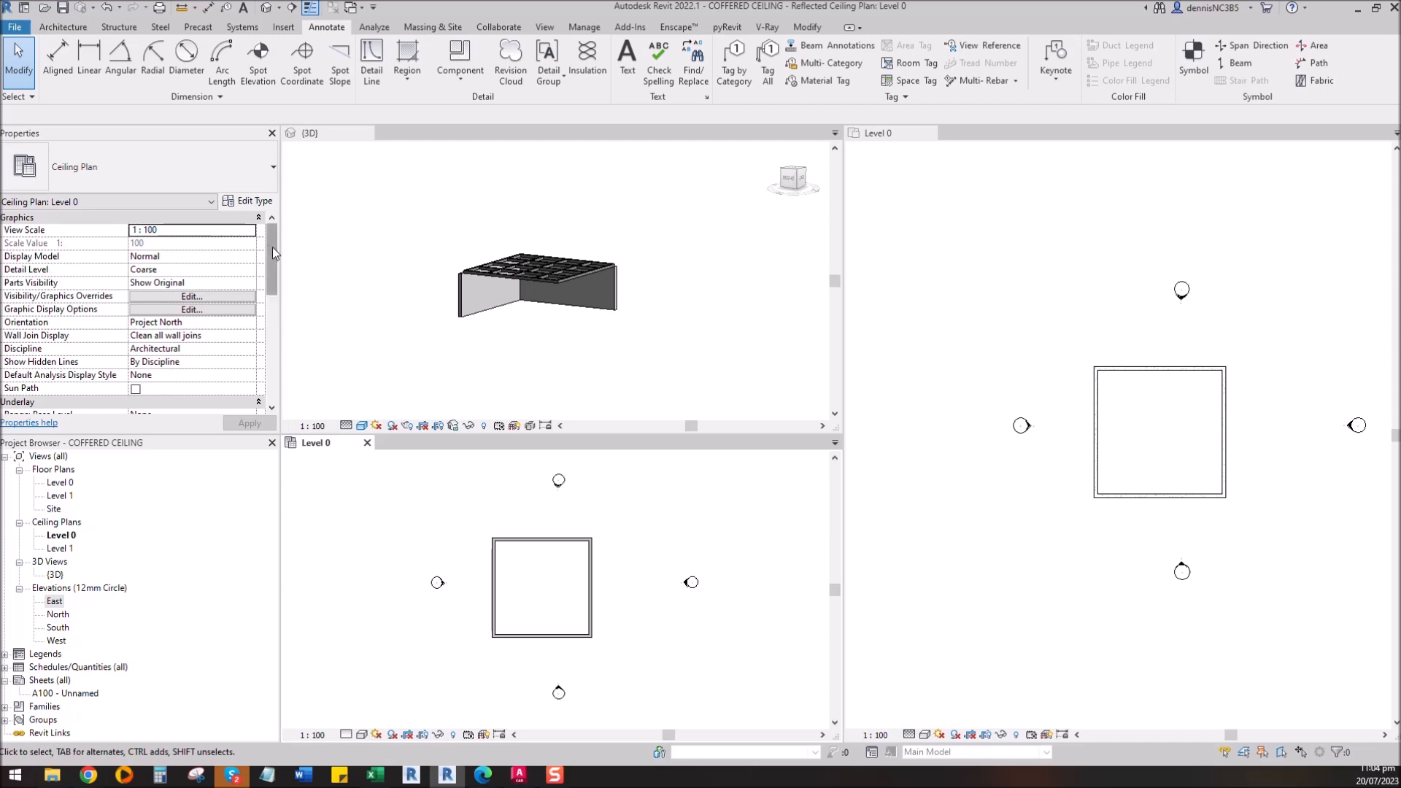
scroll(273, 247, down, 3)
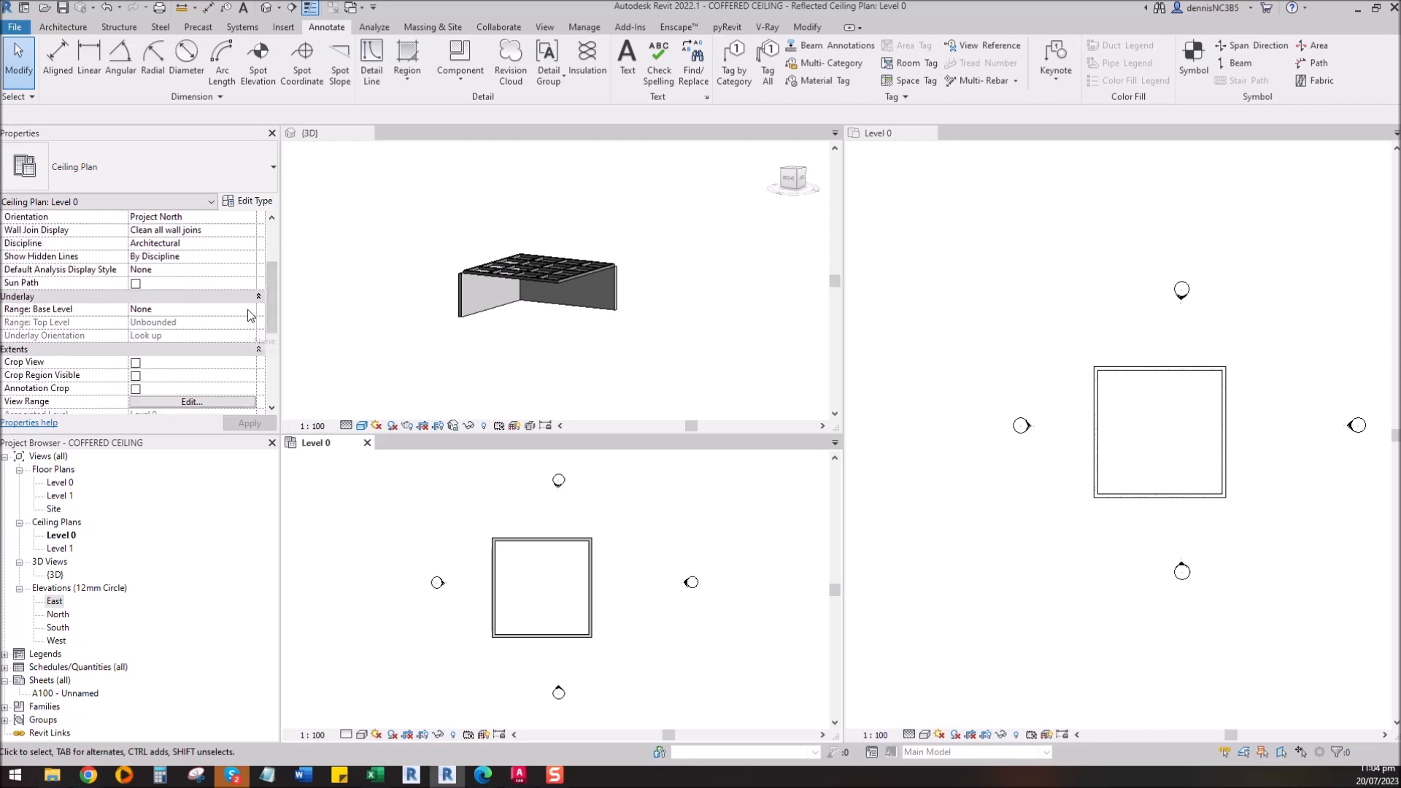
click(250, 310)
click(154, 334)
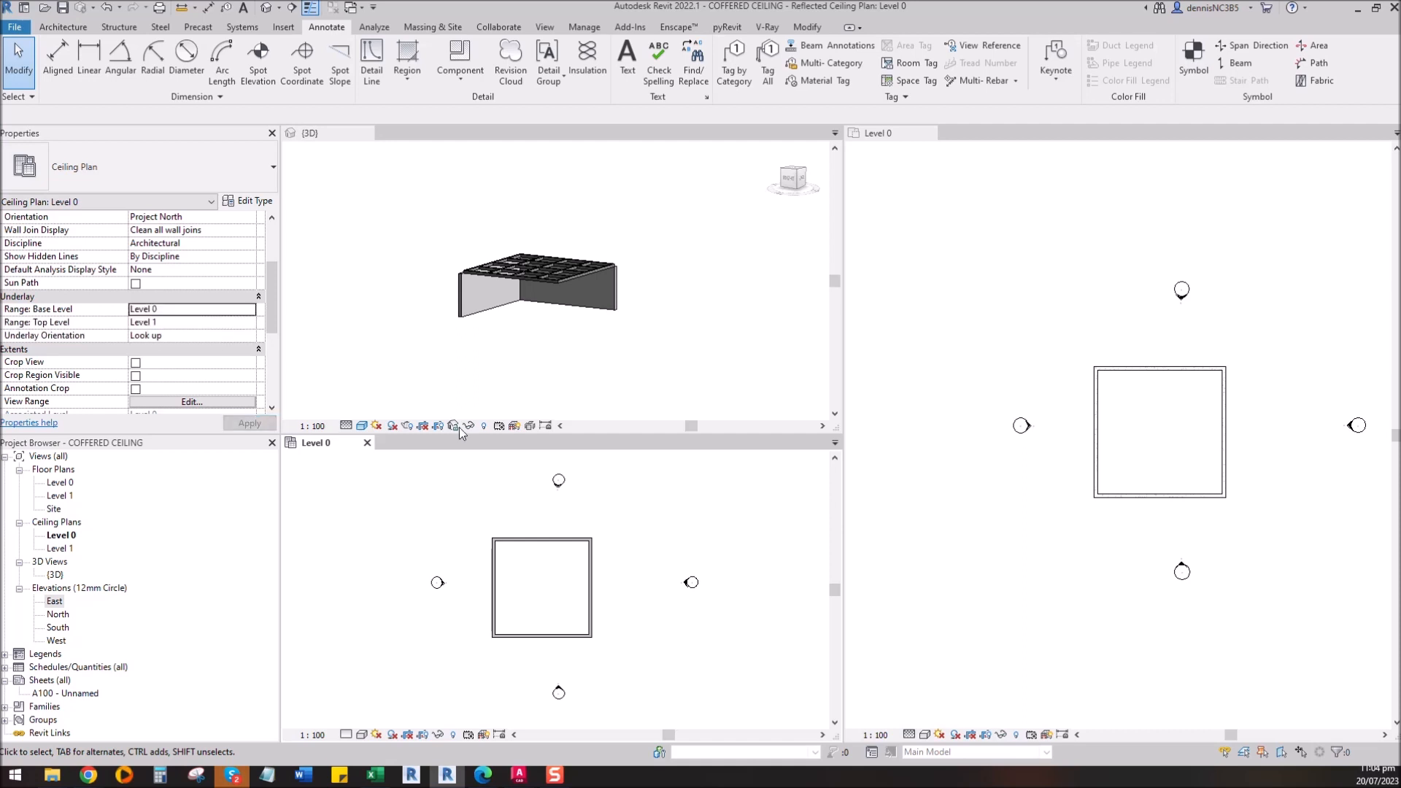
click(248, 322)
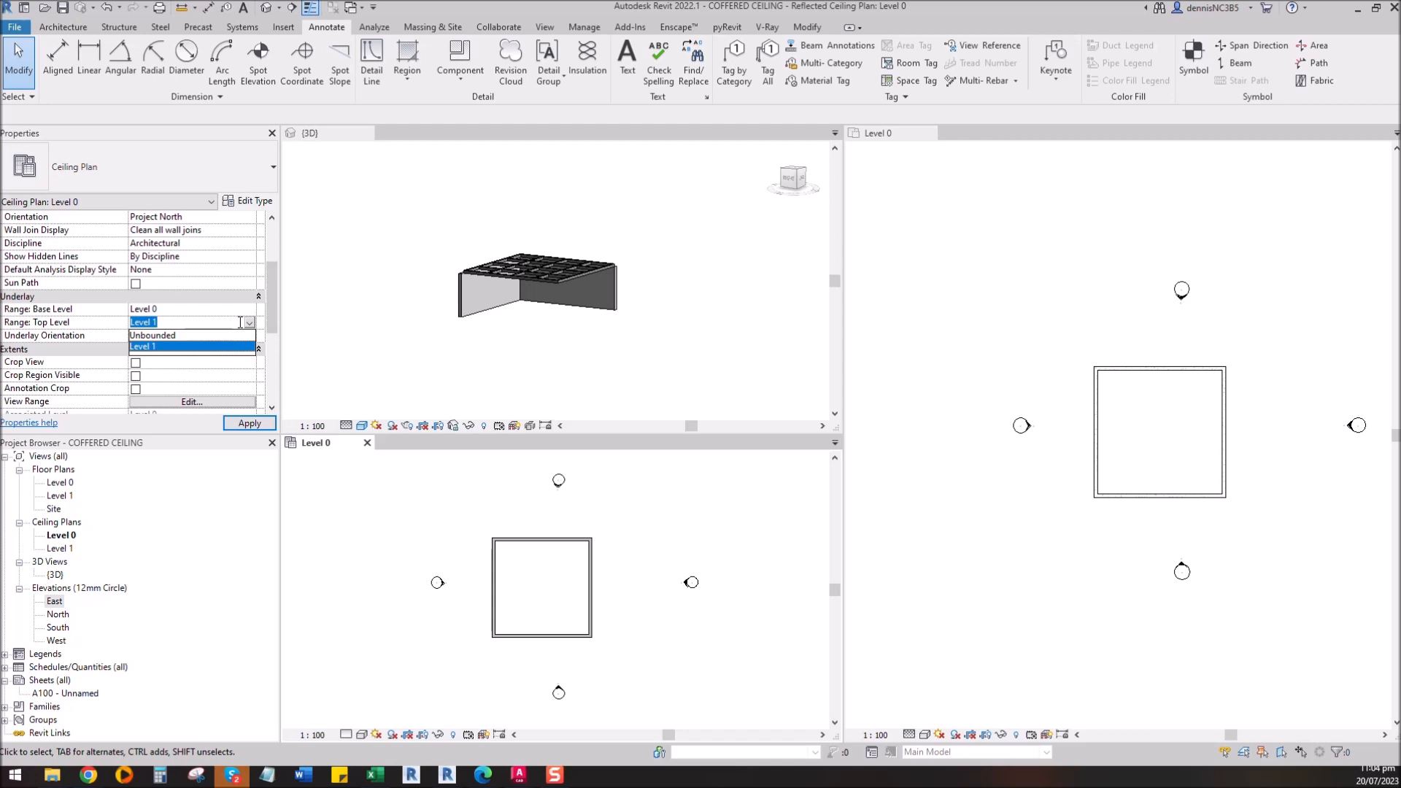
click(172, 336)
click(250, 423)
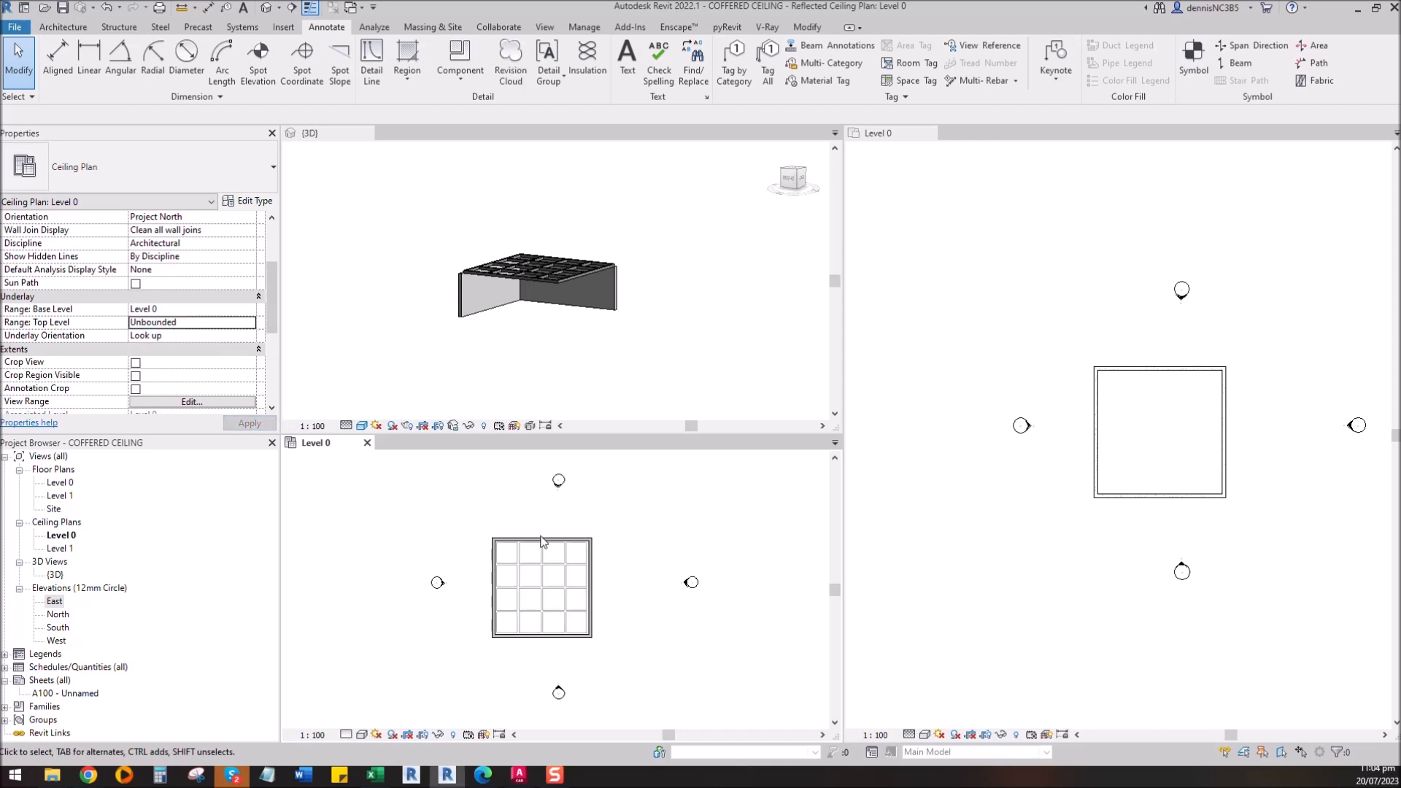
Step: Create an in-place model in the Ceilings category and name it COFFERED 1
scroll(558, 584, up, 3)
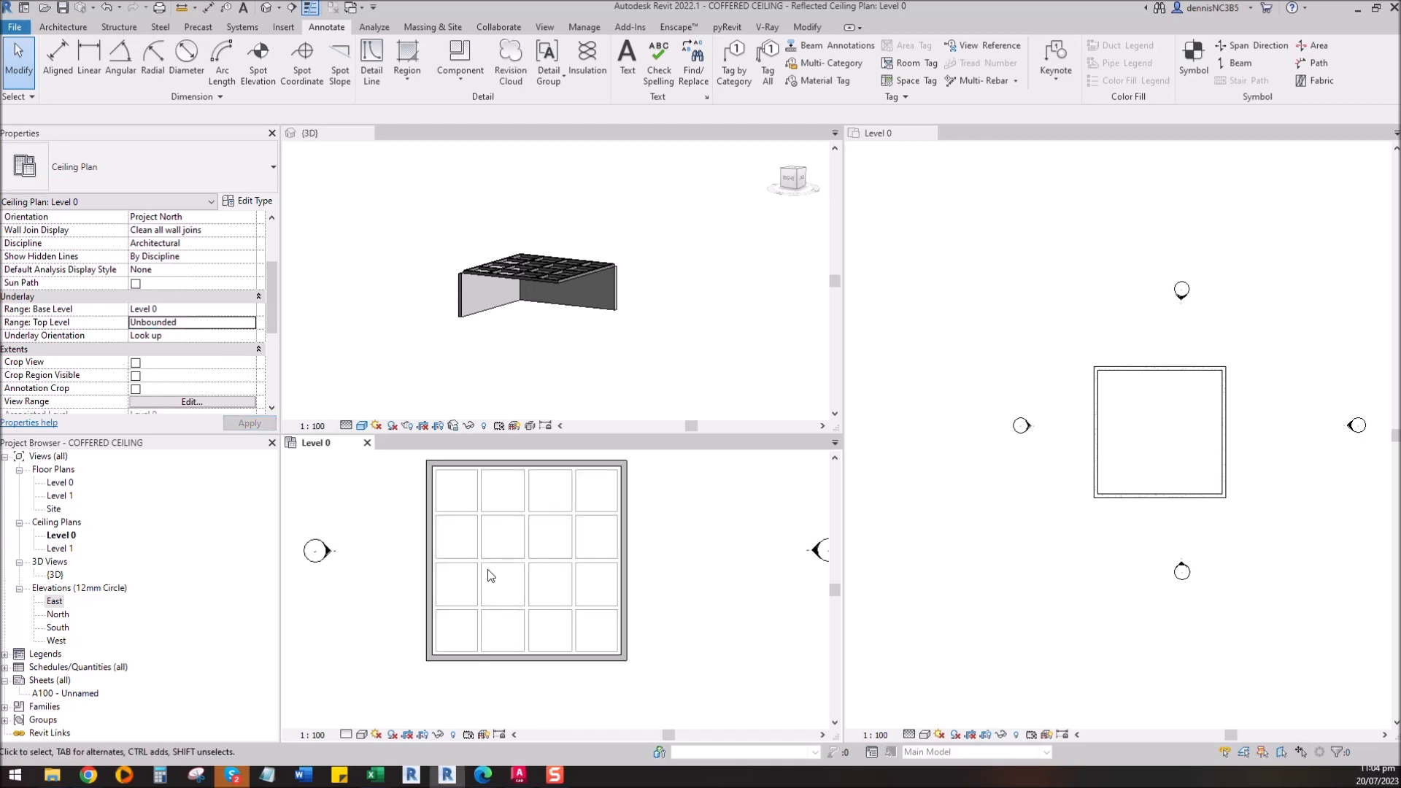
click(51, 28)
click(170, 81)
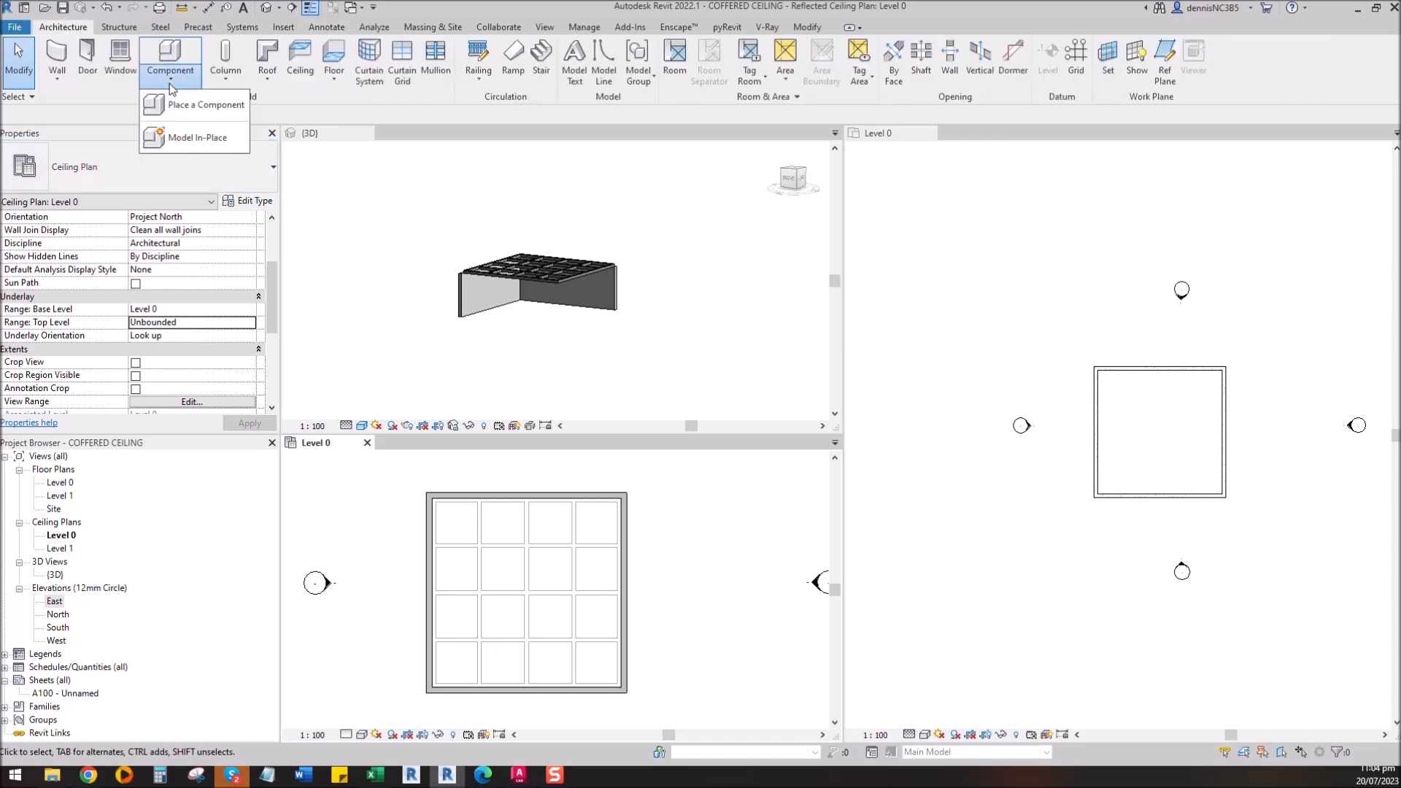
click(205, 136)
click(625, 317)
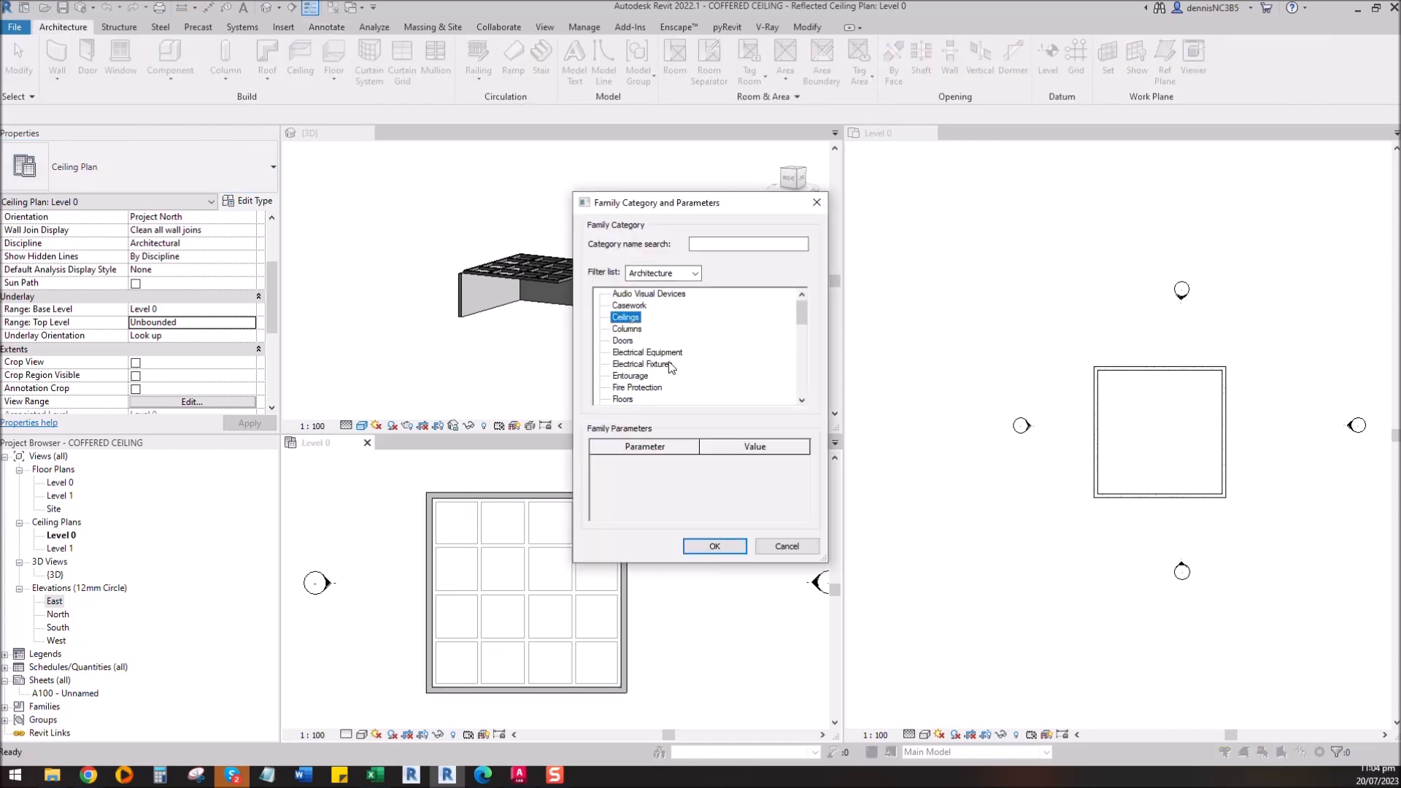
click(714, 546)
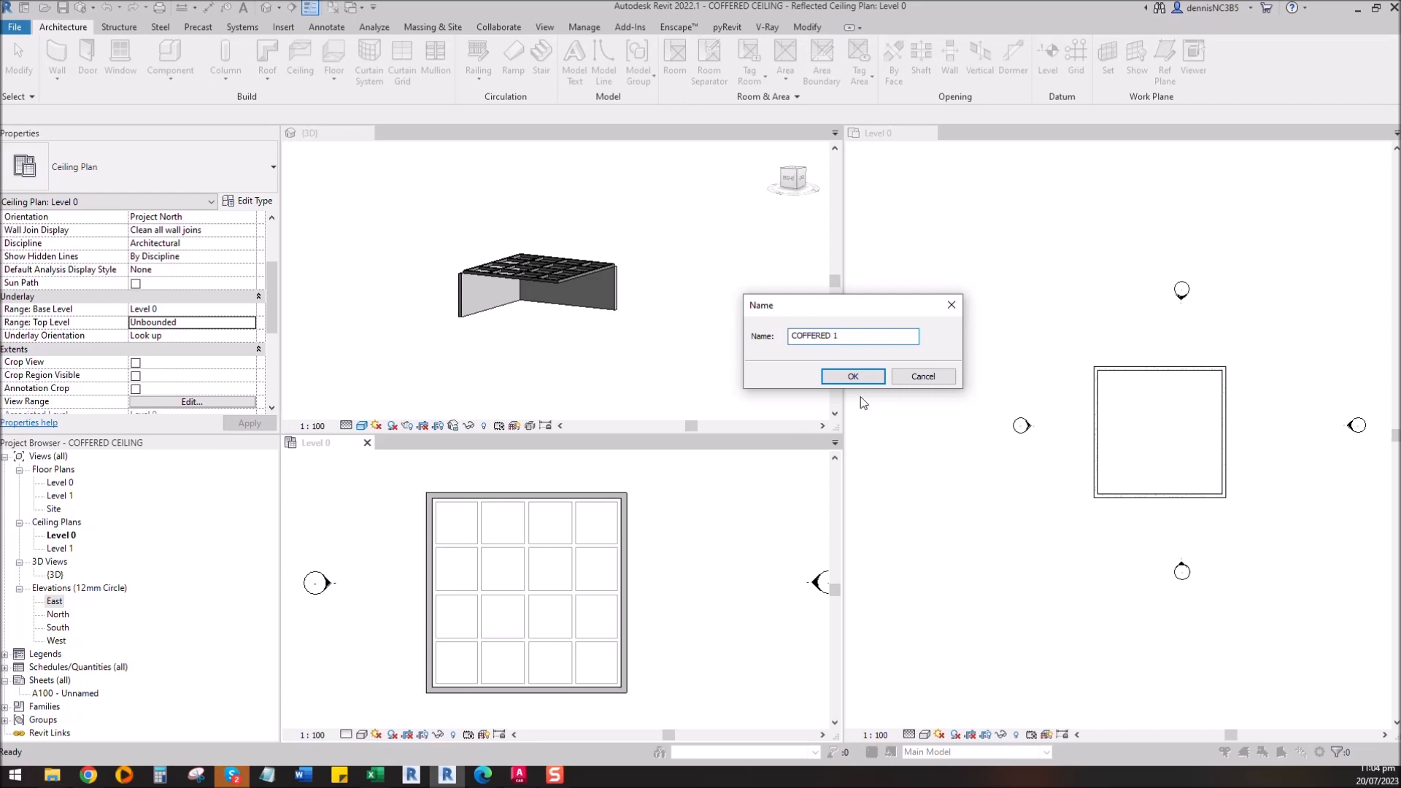
click(846, 377)
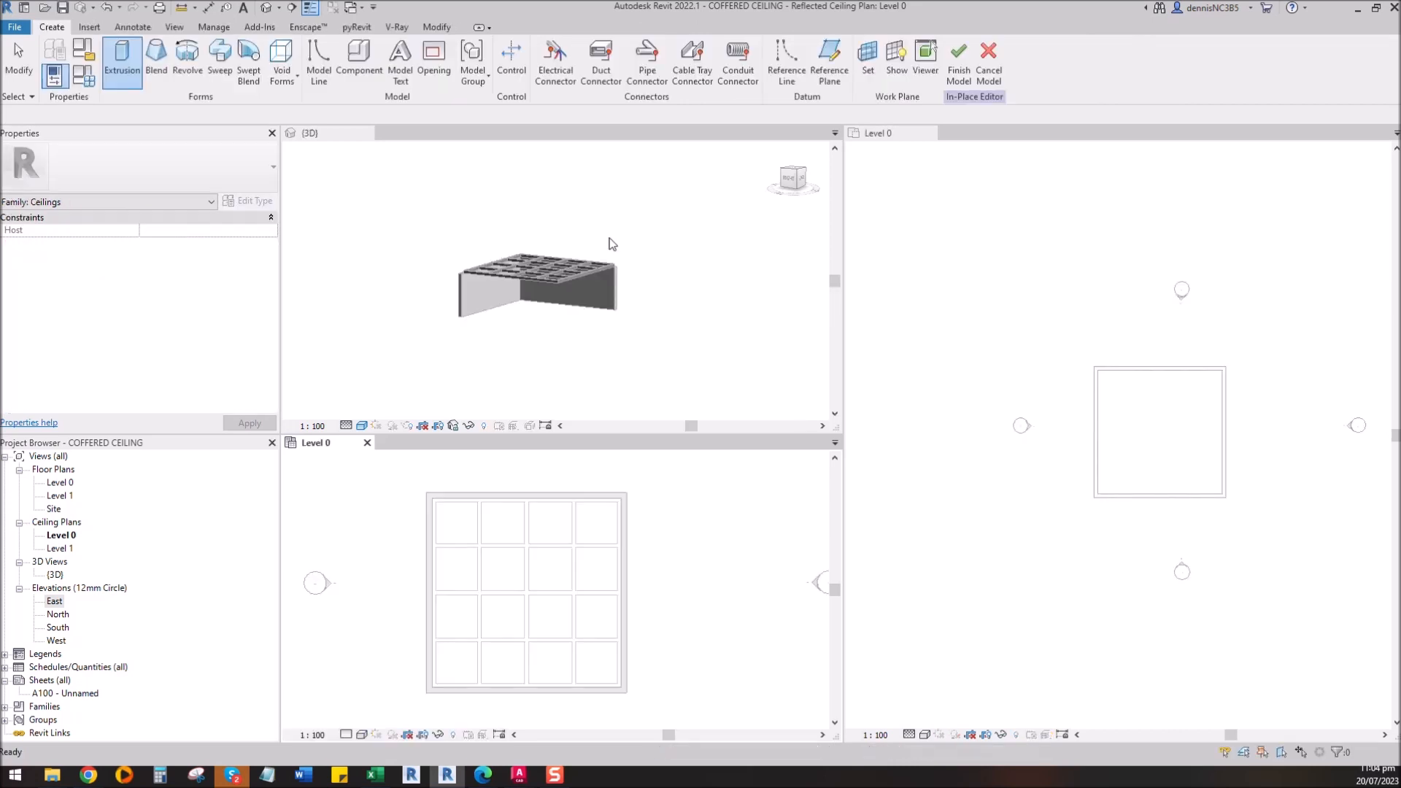
Step: Start a Sweep with a sketched path, using the reference plane TOP OF COFFERED CEILING as the work plane
click(224, 62)
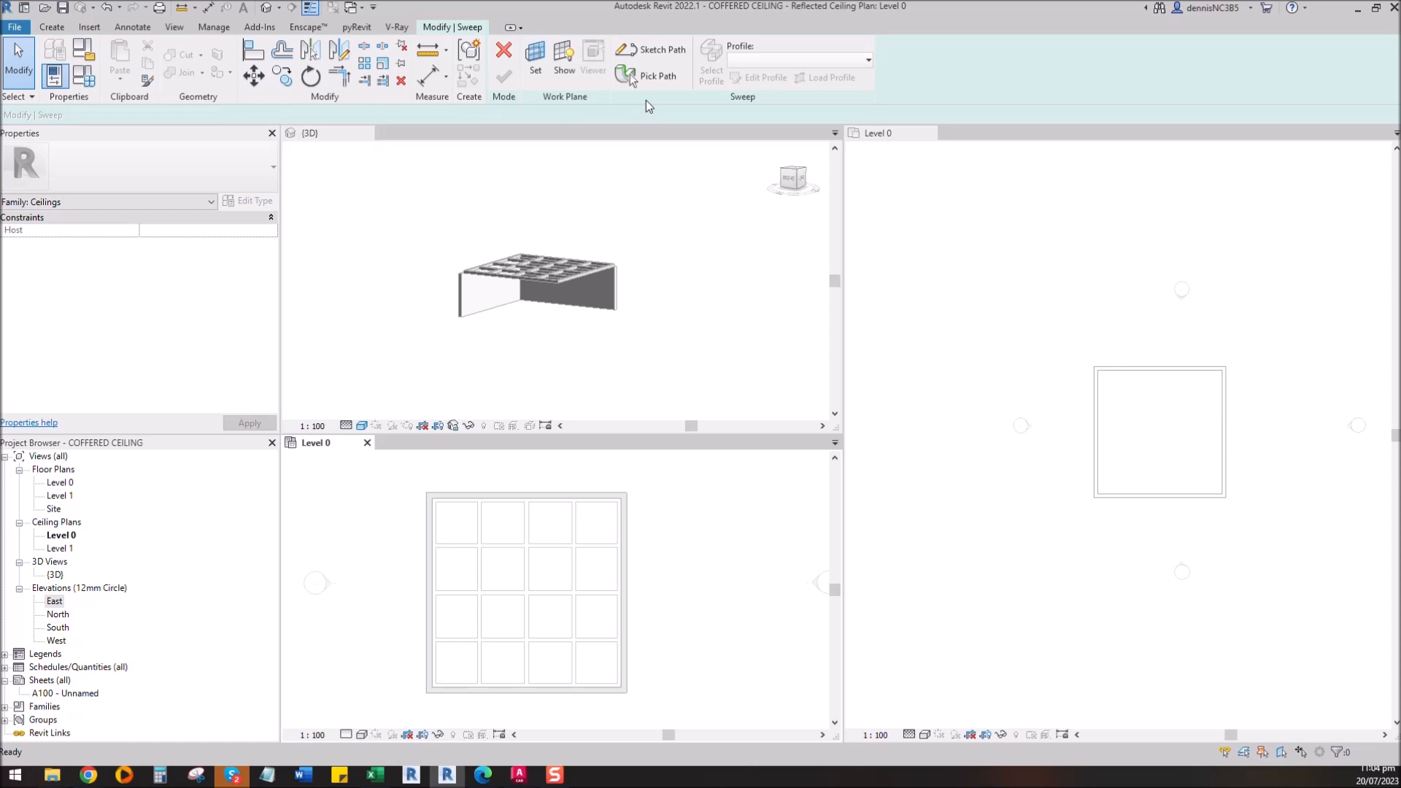
click(658, 54)
click(703, 387)
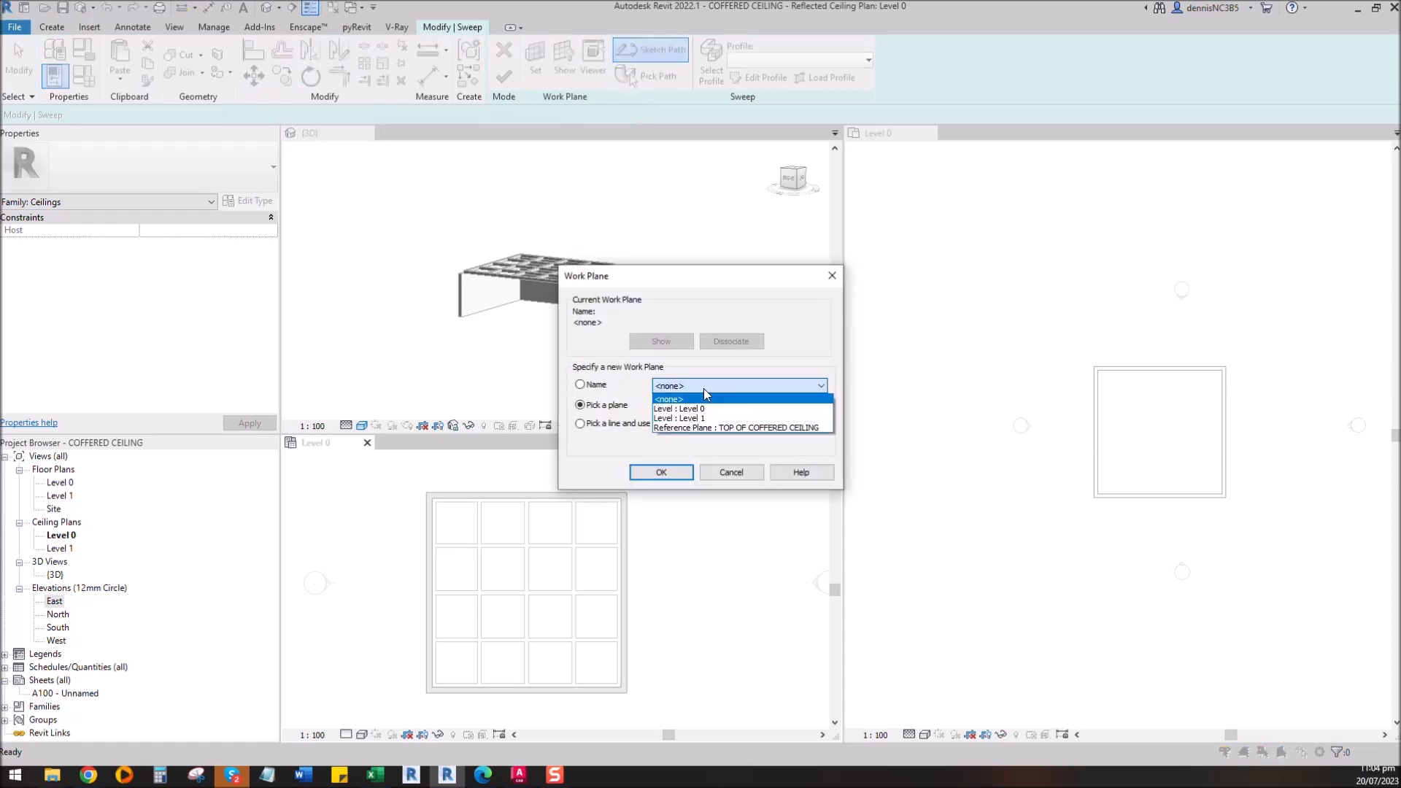
click(724, 429)
click(592, 385)
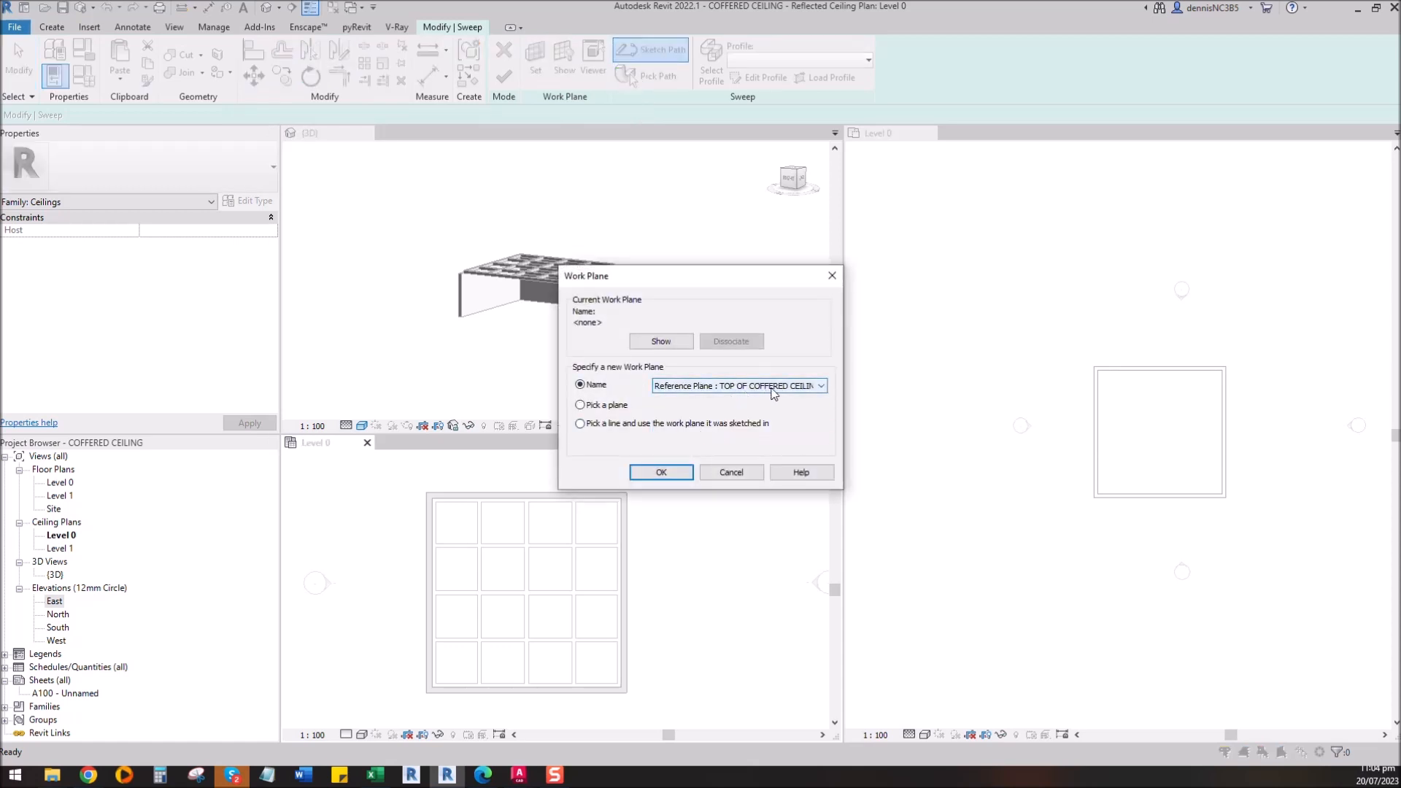
click(661, 473)
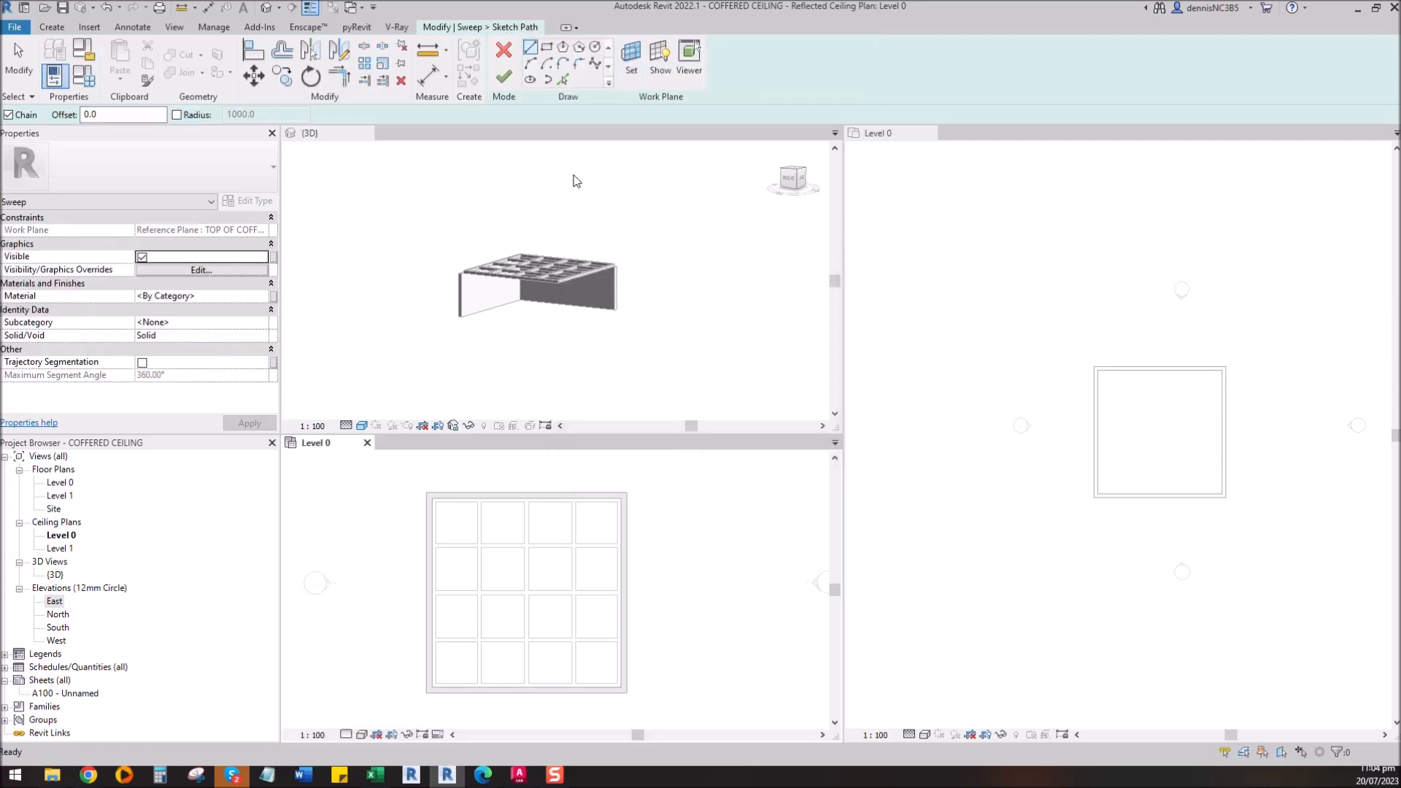
Step: Sketch a rectangular sweep path around the second coffer opening in the top row, from corner to opposite corner
click(547, 48)
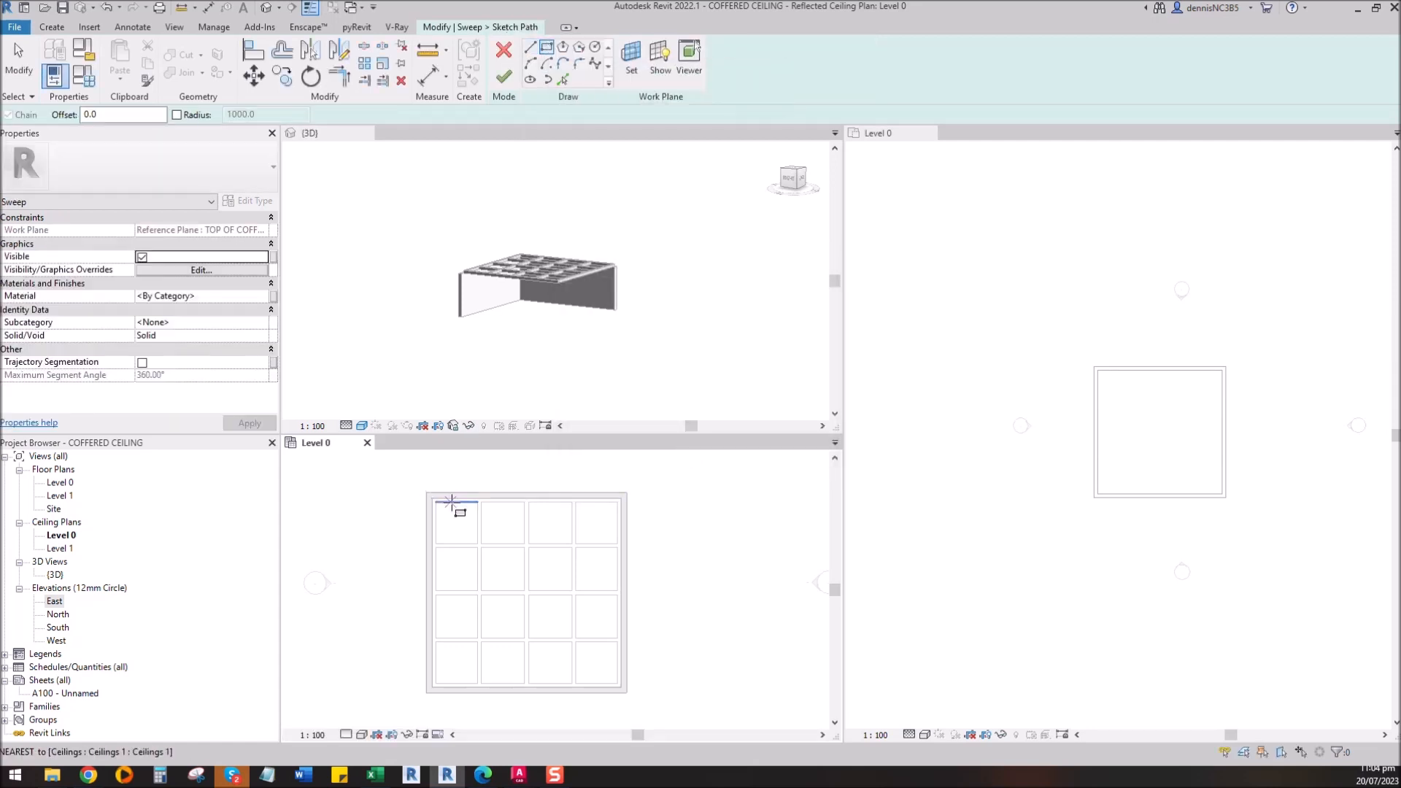
scroll(472, 520, up, 2)
scroll(482, 526, up, 1)
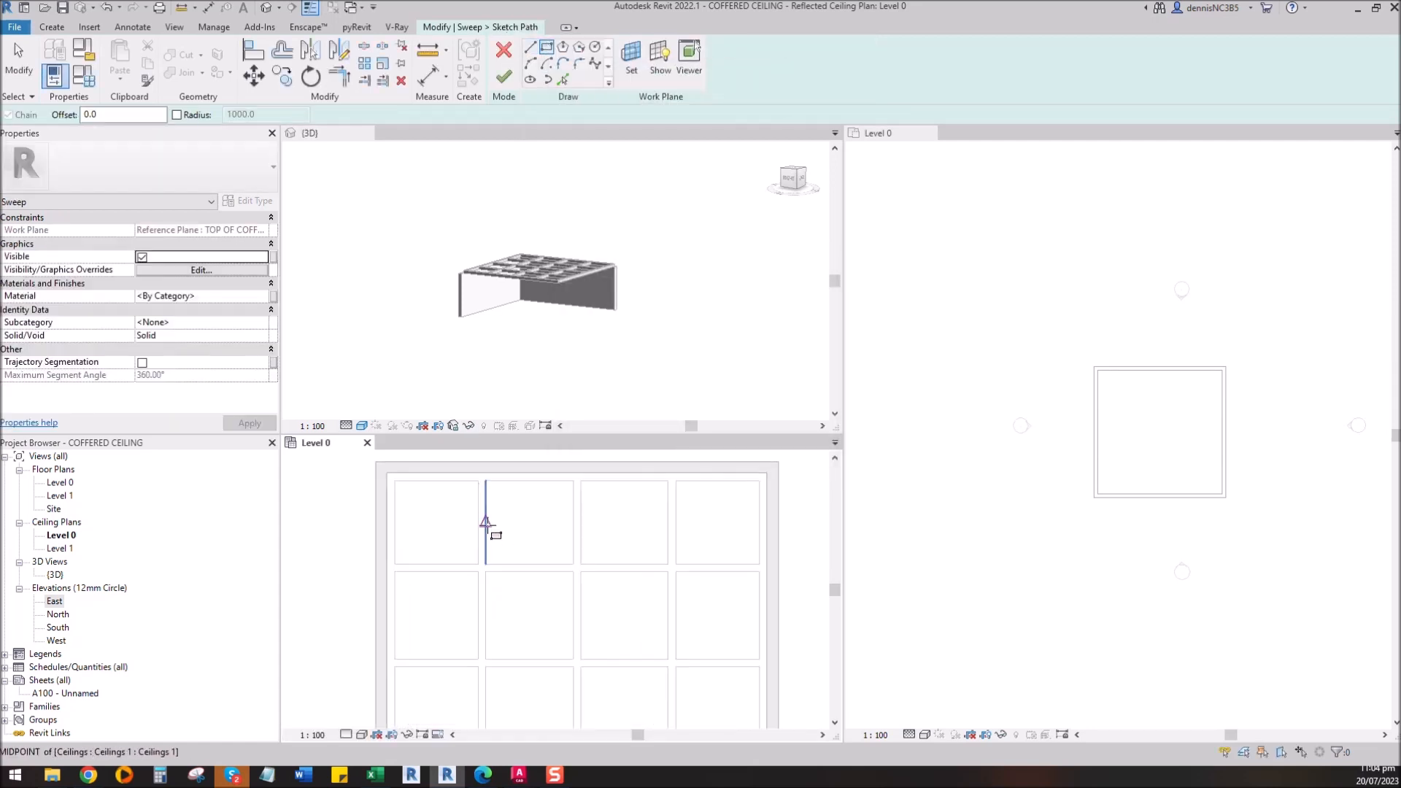
click(487, 481)
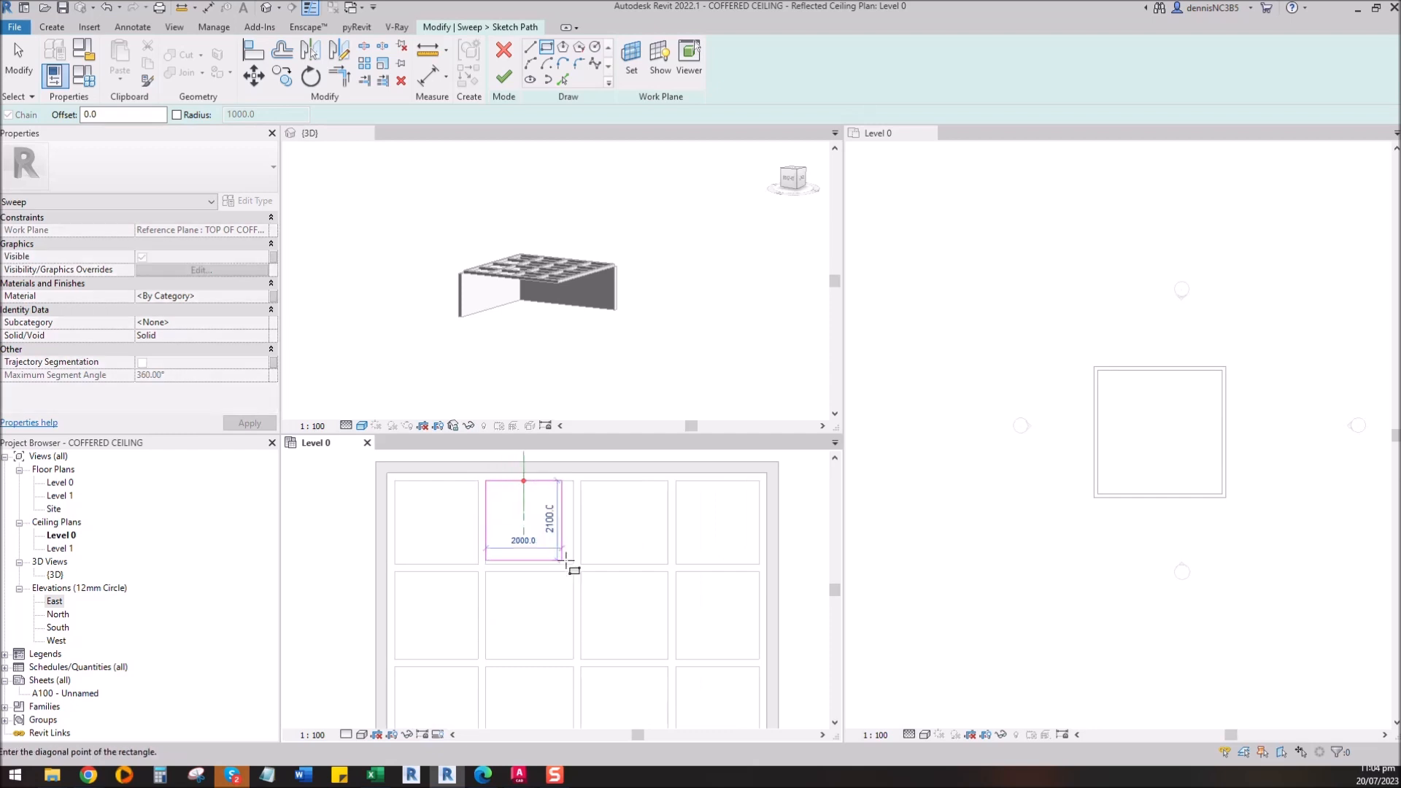
click(573, 564)
click(22, 62)
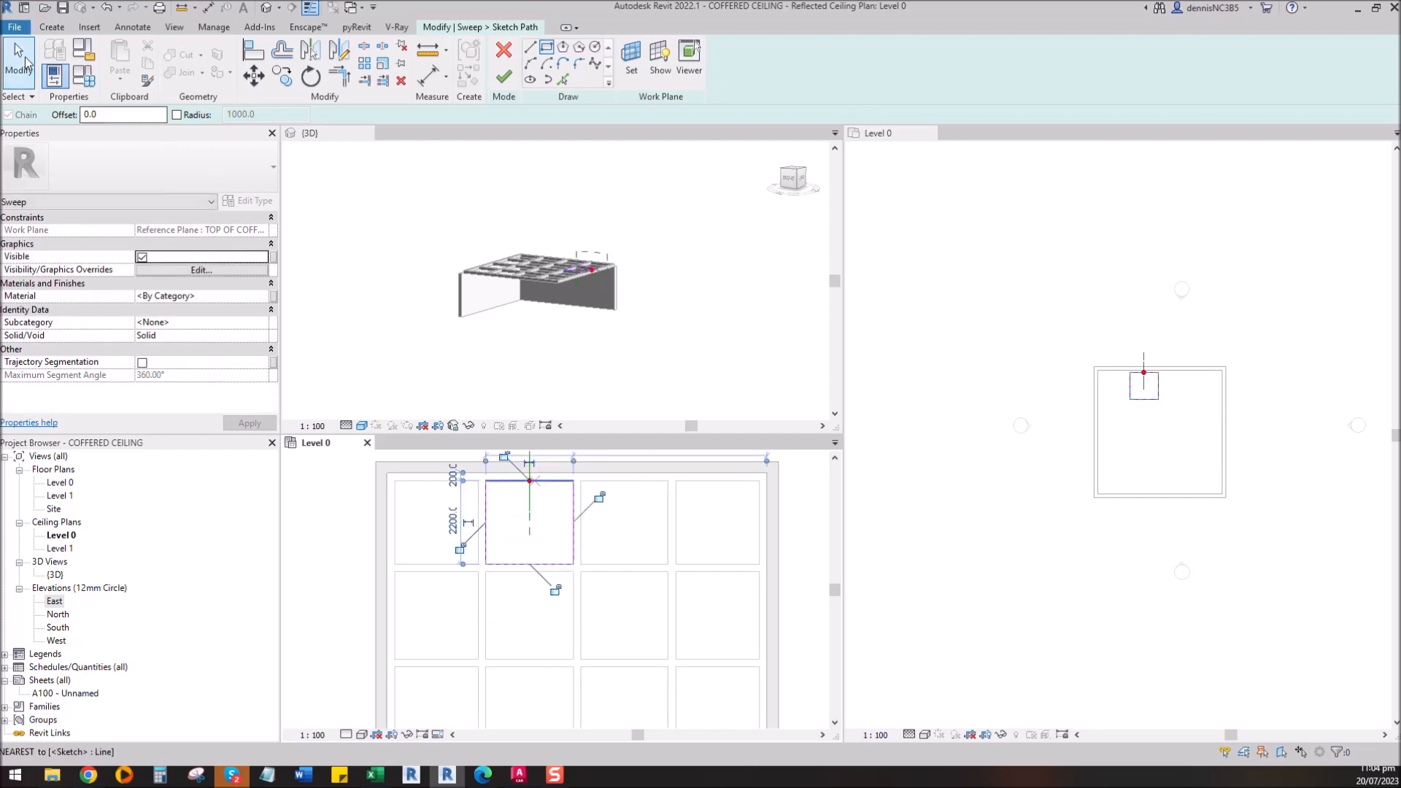
scroll(533, 505, up, 2)
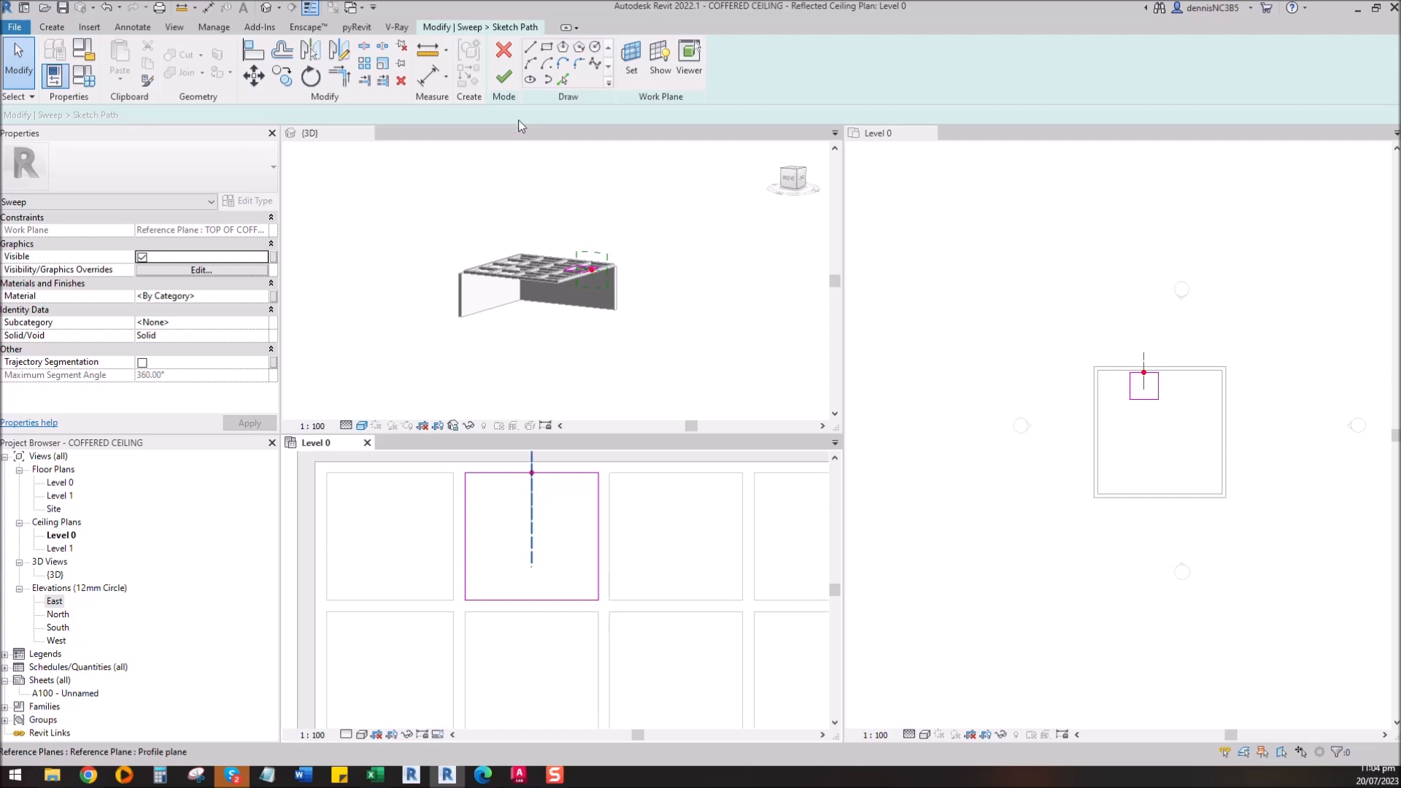
Step: Finish the rectangular sweep path and assign COFFERED CEILING PROFILE as the sweep's profile
click(504, 77)
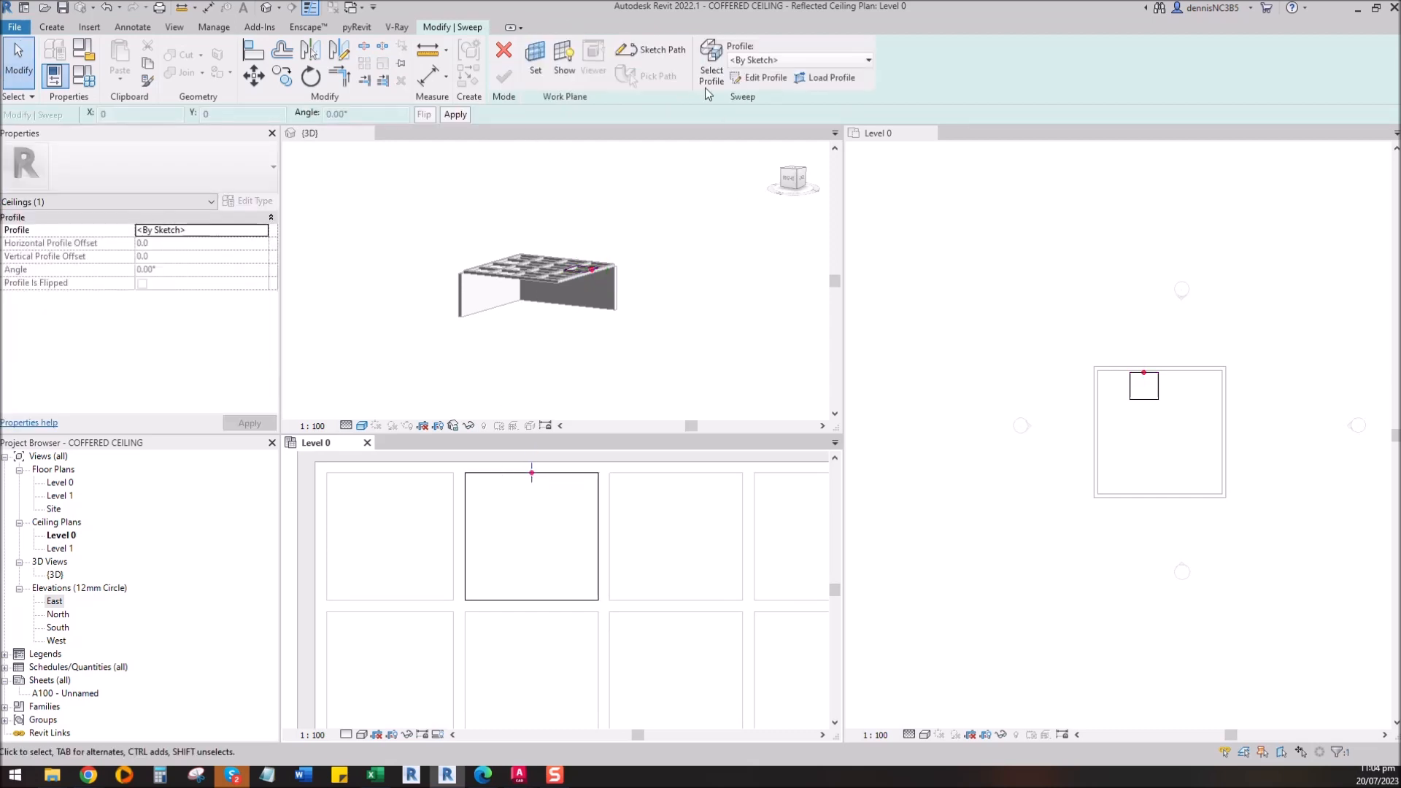
click(773, 62)
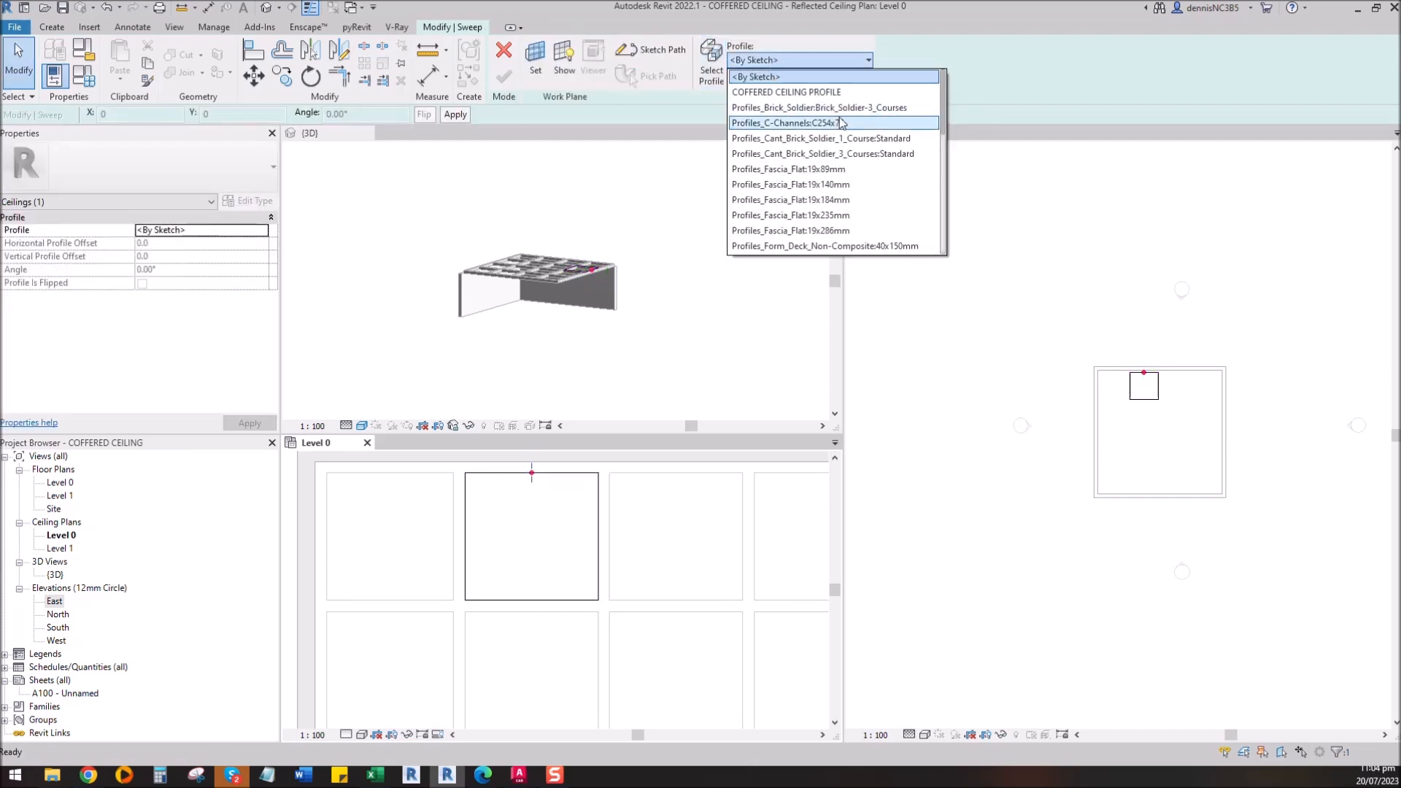
click(788, 94)
click(663, 533)
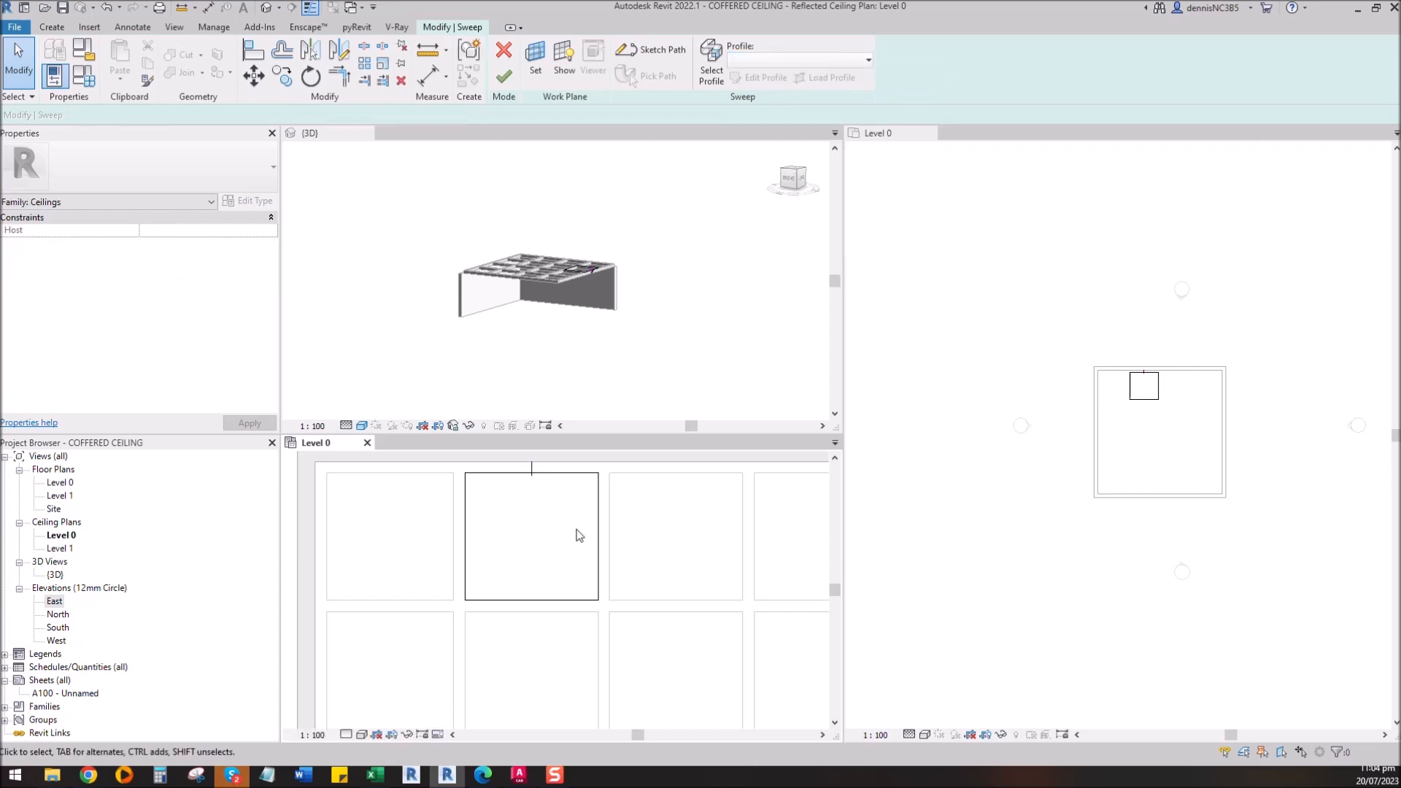
Step: Flip the sweep profile so it faces inside the coffer opening, and check its orientation in the 3D view
scroll(536, 514, up, 4)
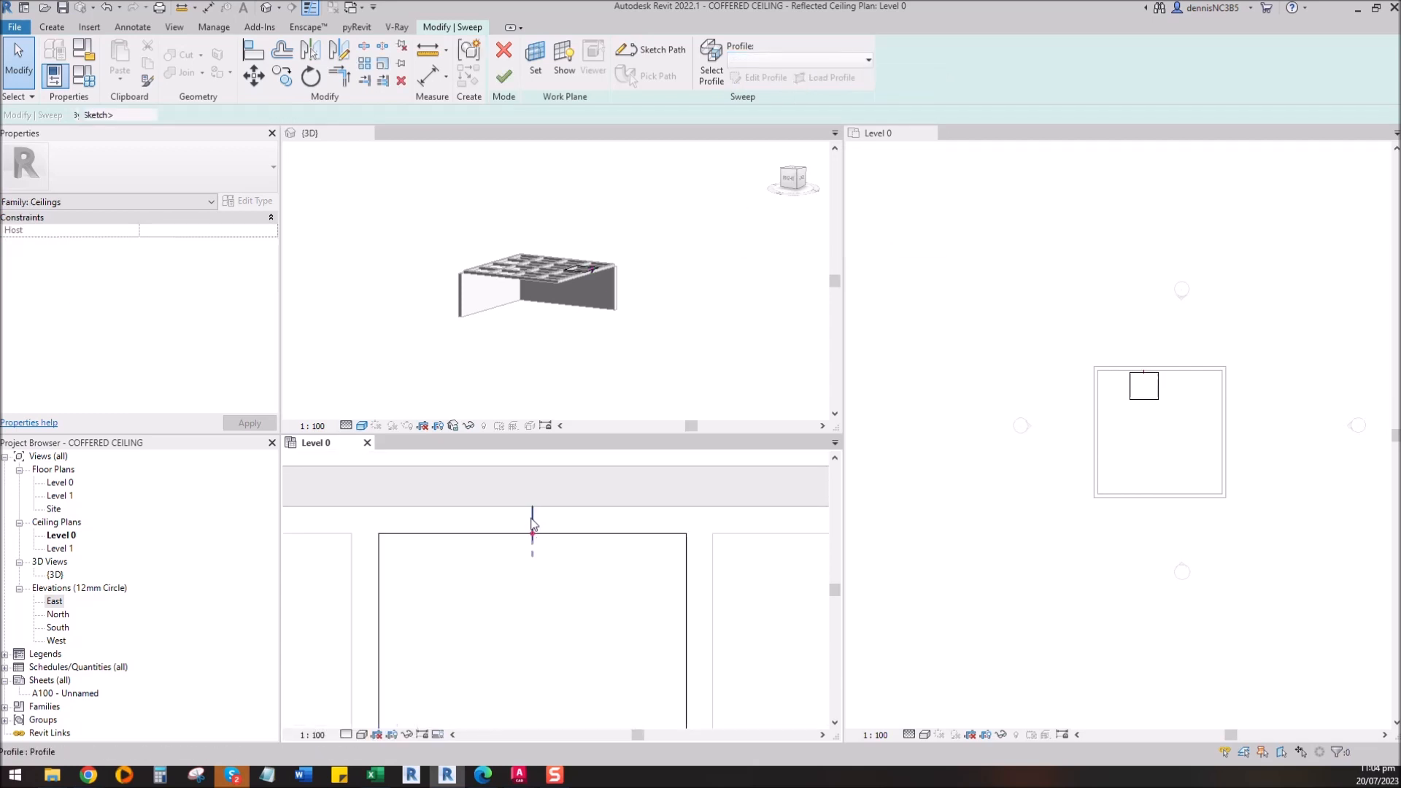
click(532, 524)
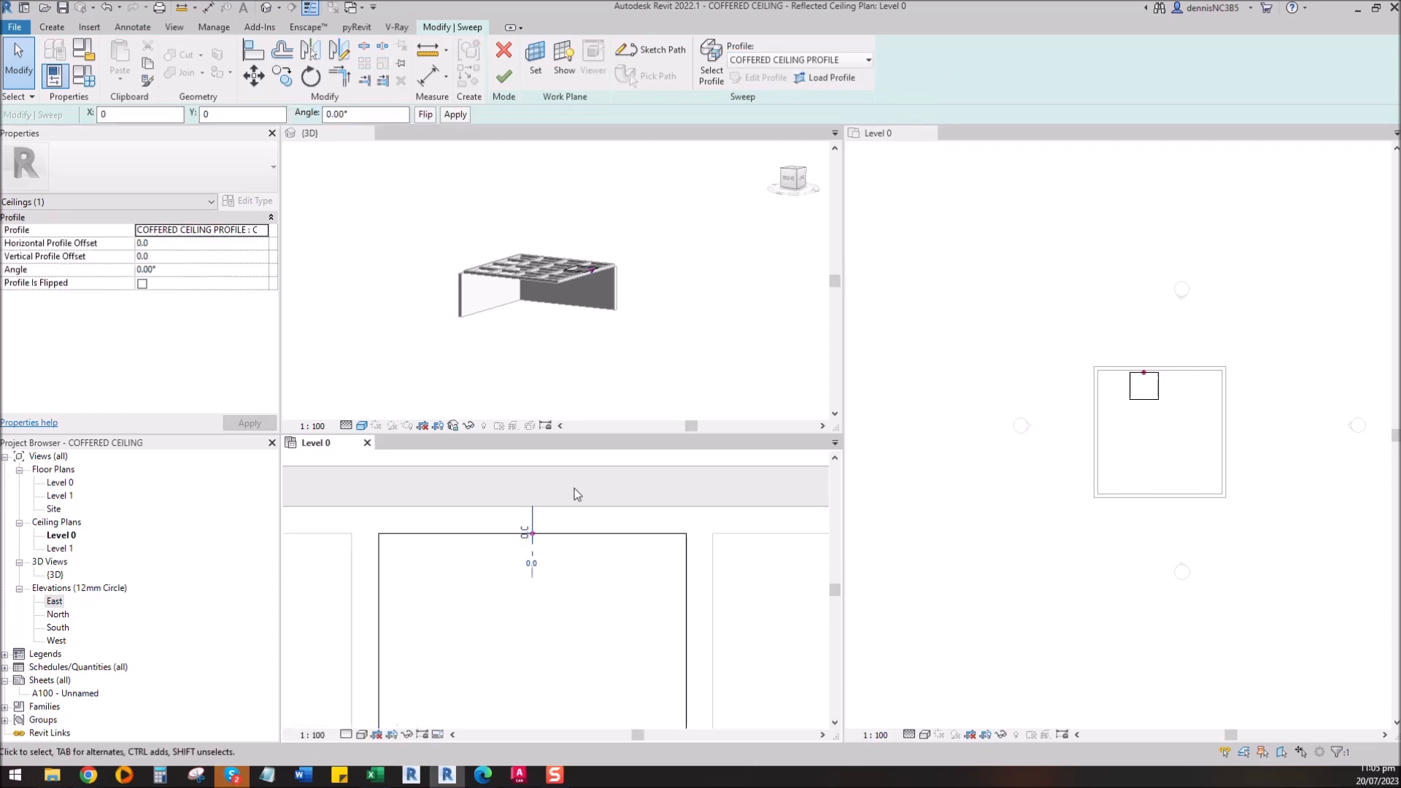
click(573, 603)
click(580, 256)
scroll(580, 251, up, 8)
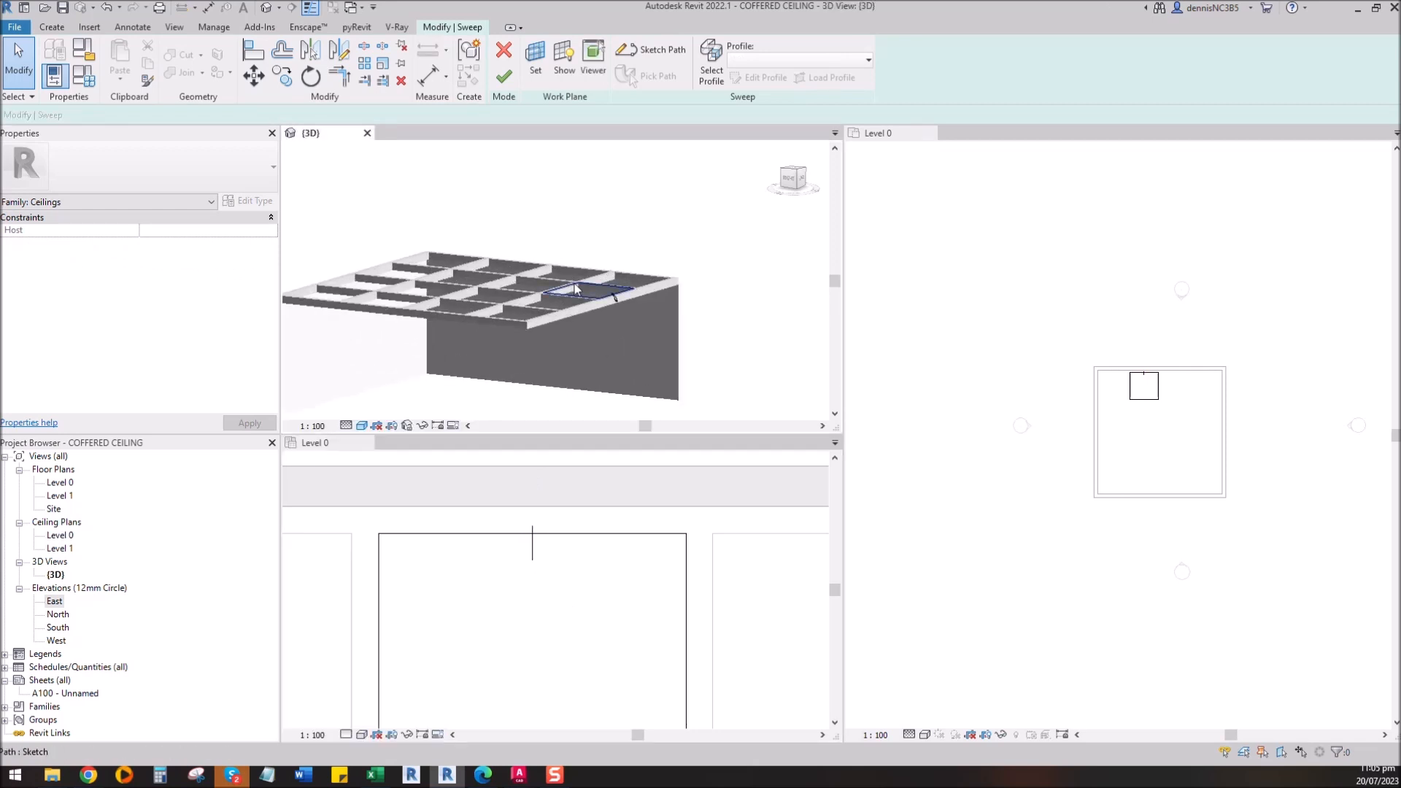
scroll(625, 312, up, 2)
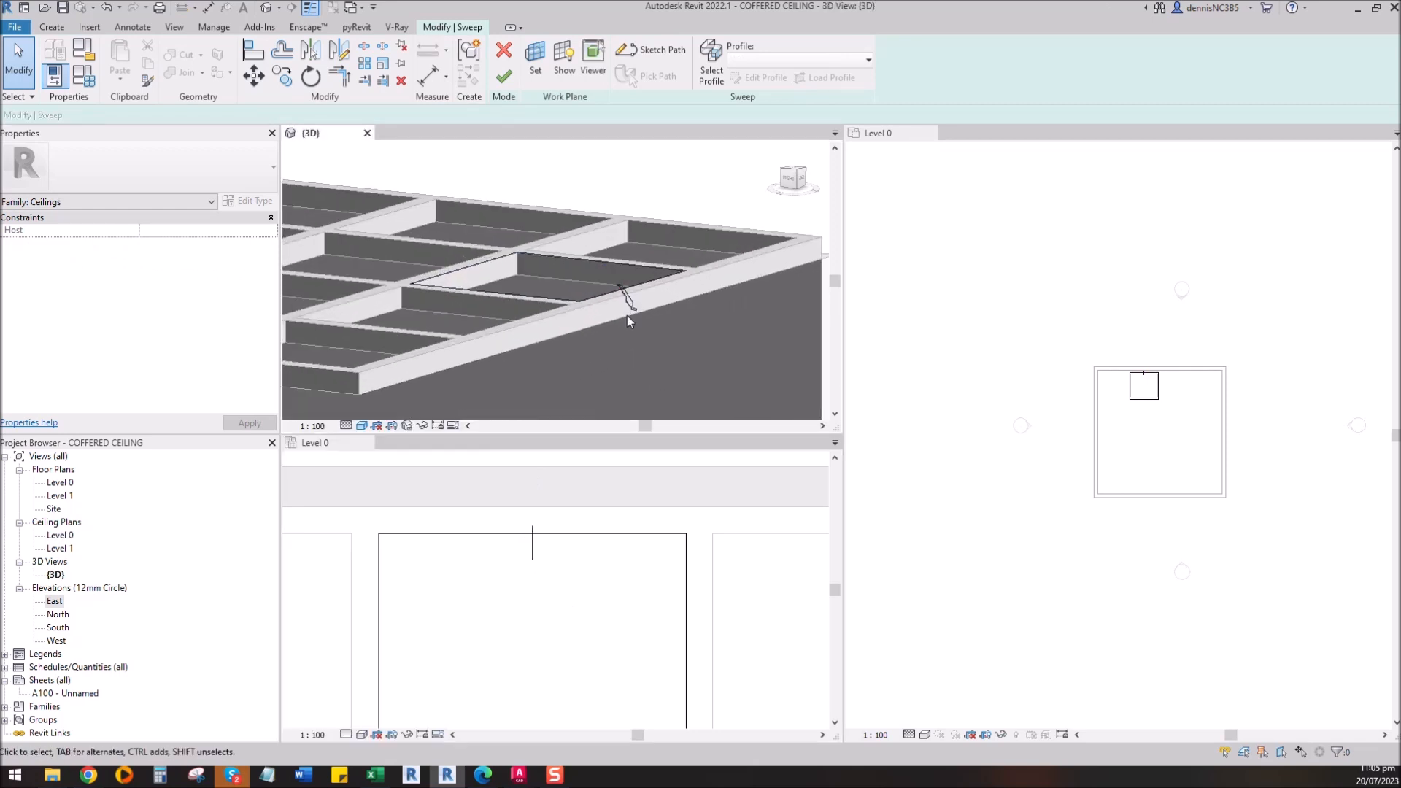
Step: Finish the sweep around the second coffer opening in the top row and inspect it in the 3D view
click(563, 594)
scroll(564, 594, down, 5)
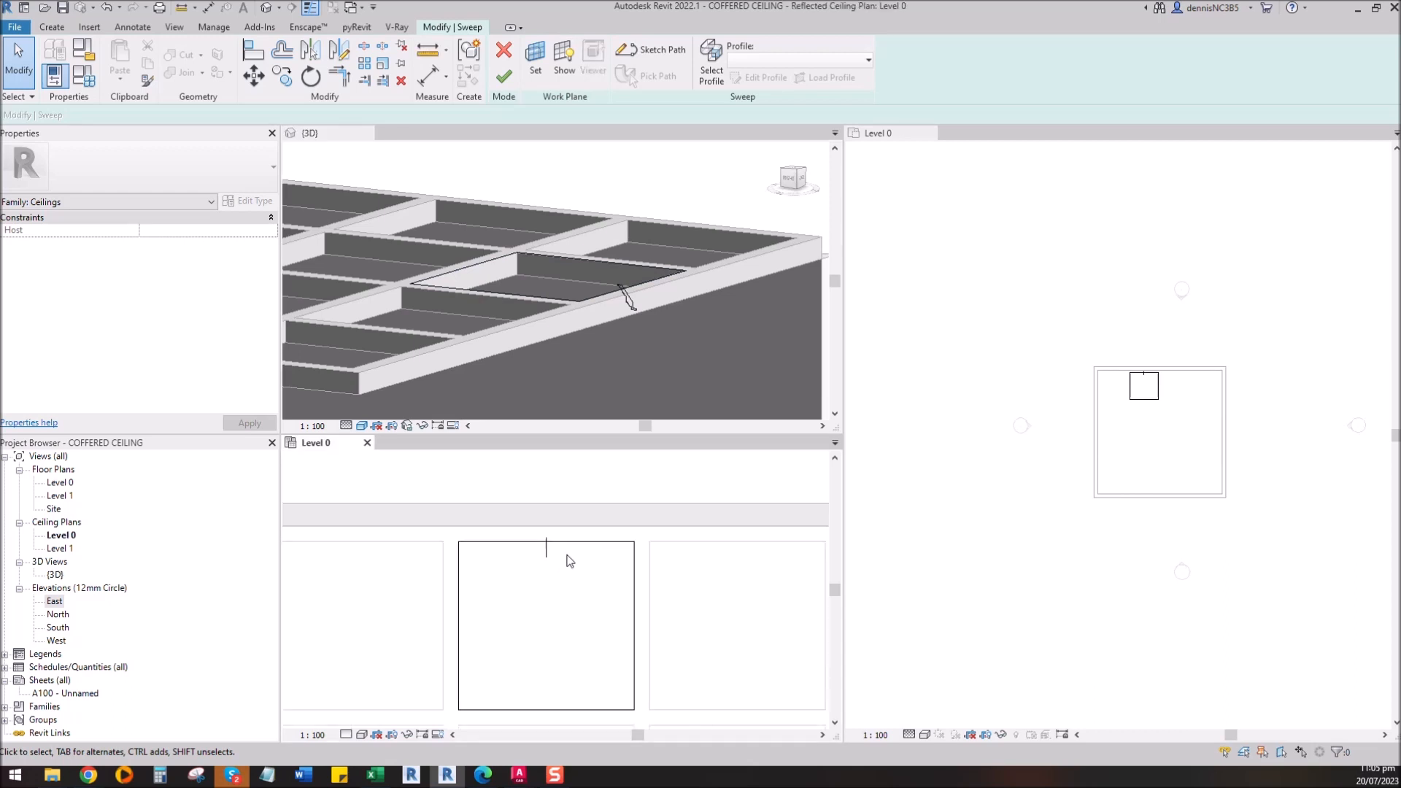
click(503, 76)
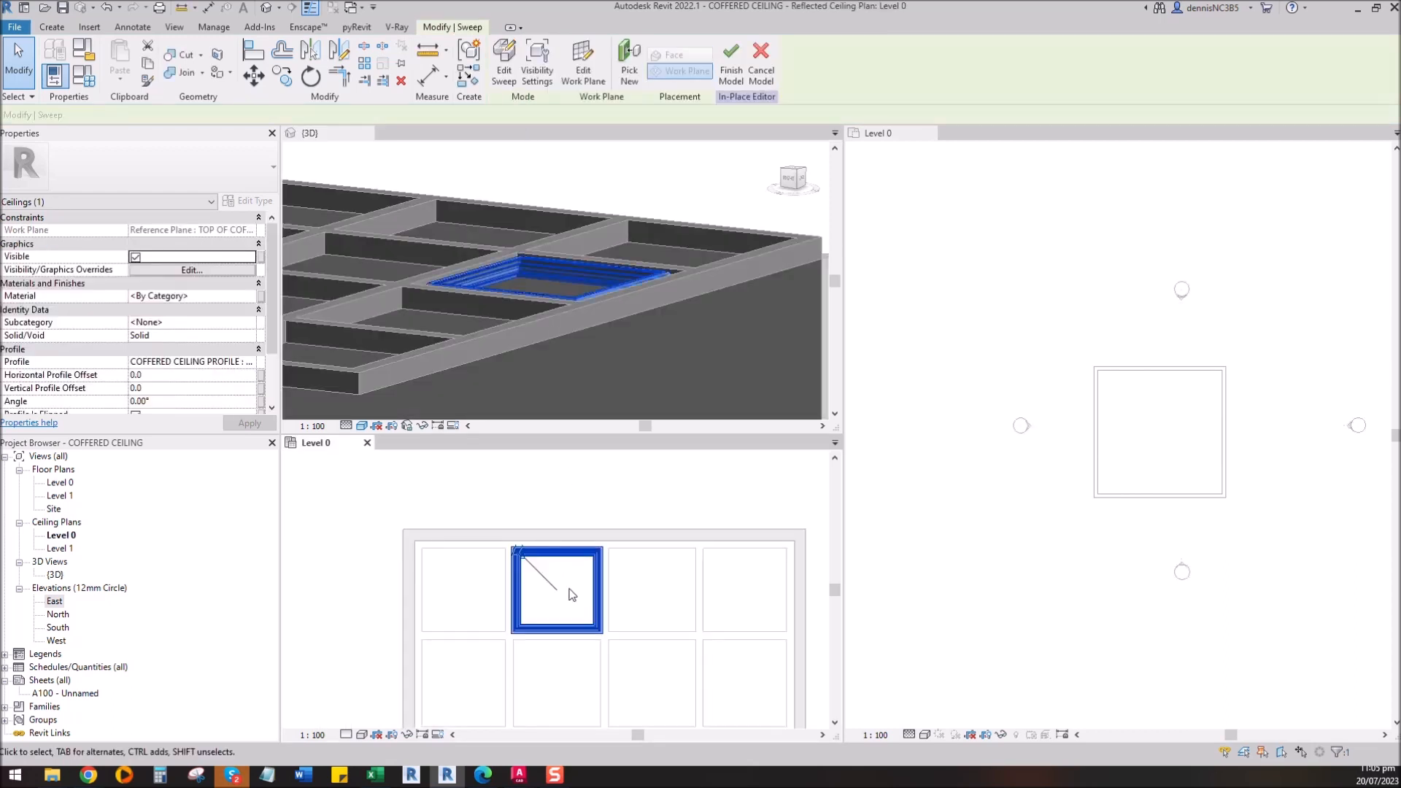
scroll(563, 279, down, 3)
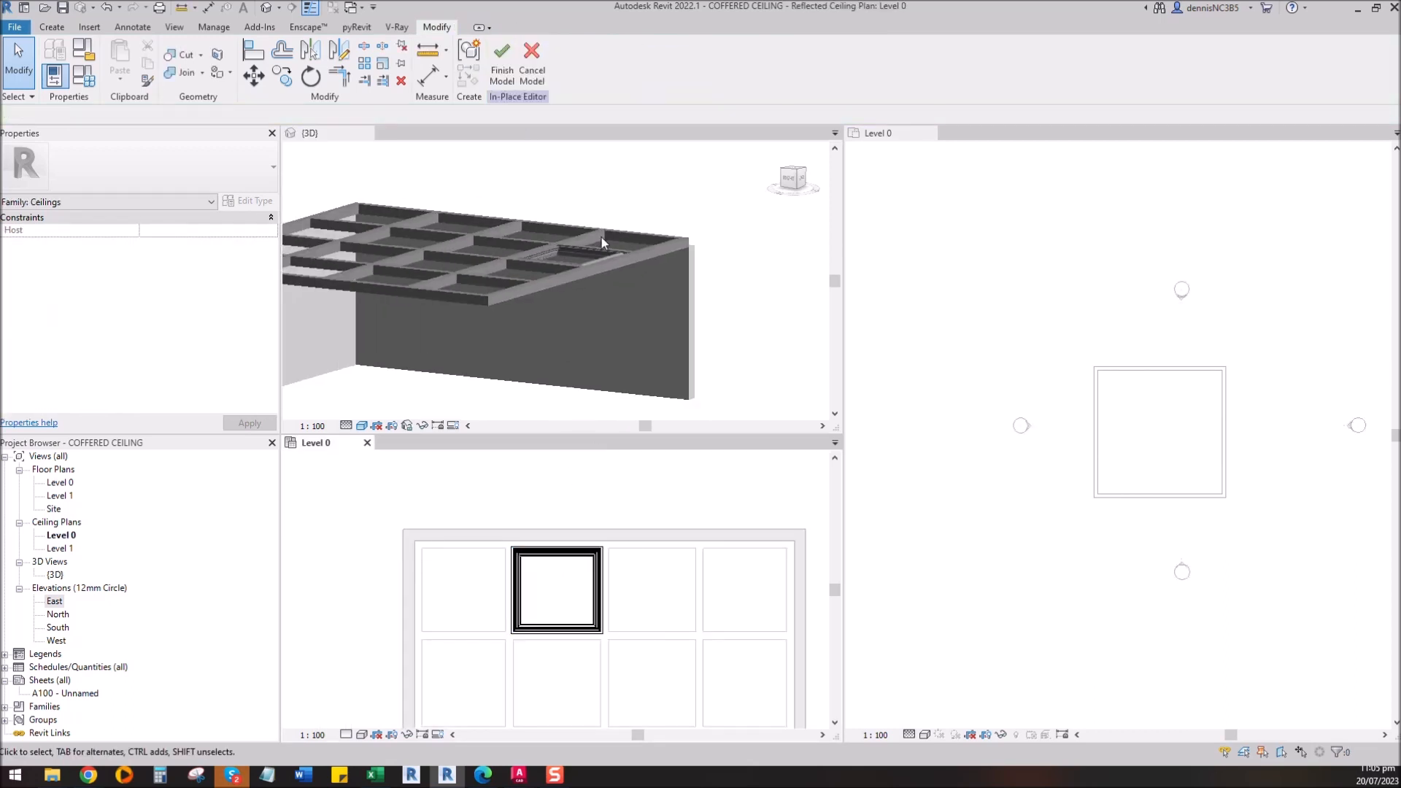
click(569, 289)
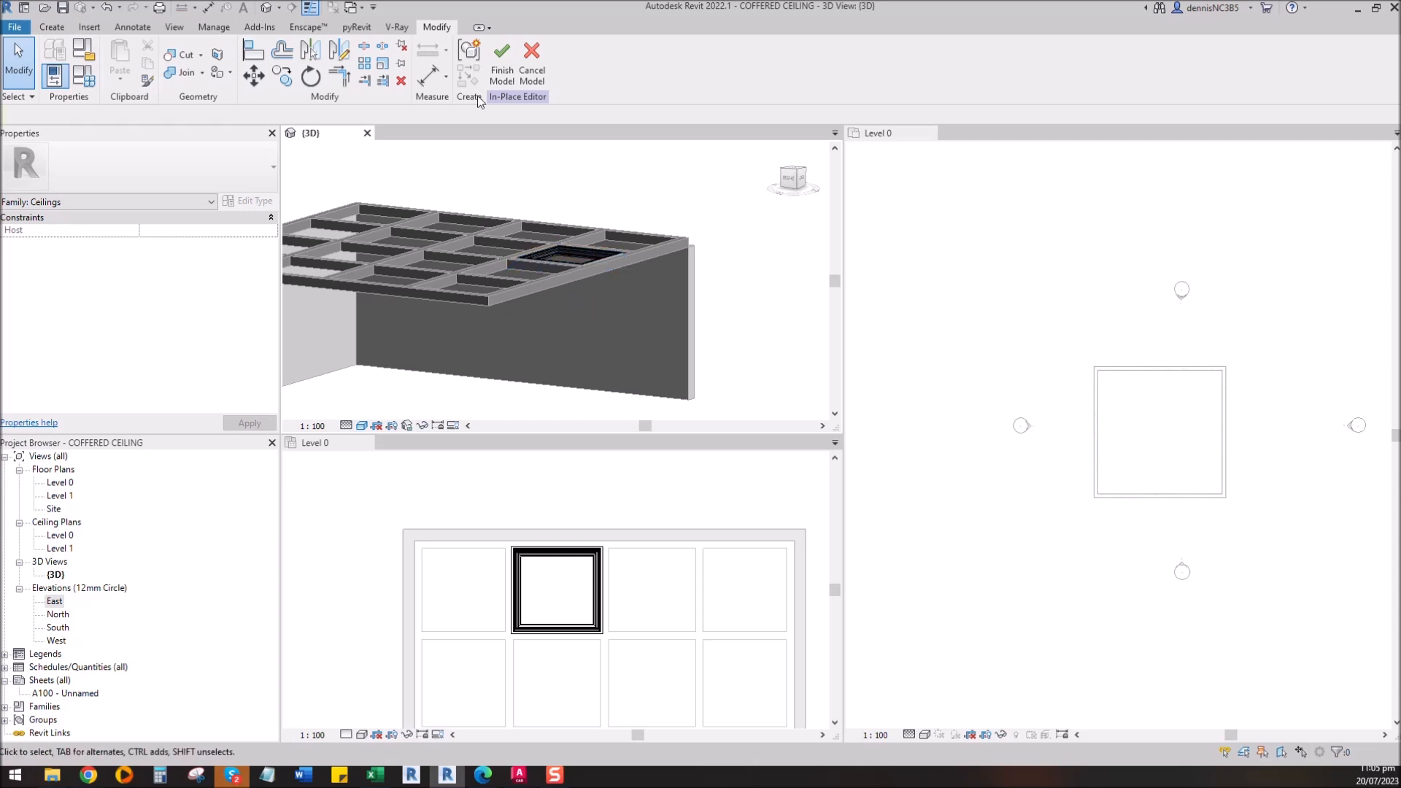
Step: Finish the in-place ceiling model and inspect the first coffer moulding from below in the 3D view
click(502, 70)
shift+middle_drag(569, 234, 642, 231)
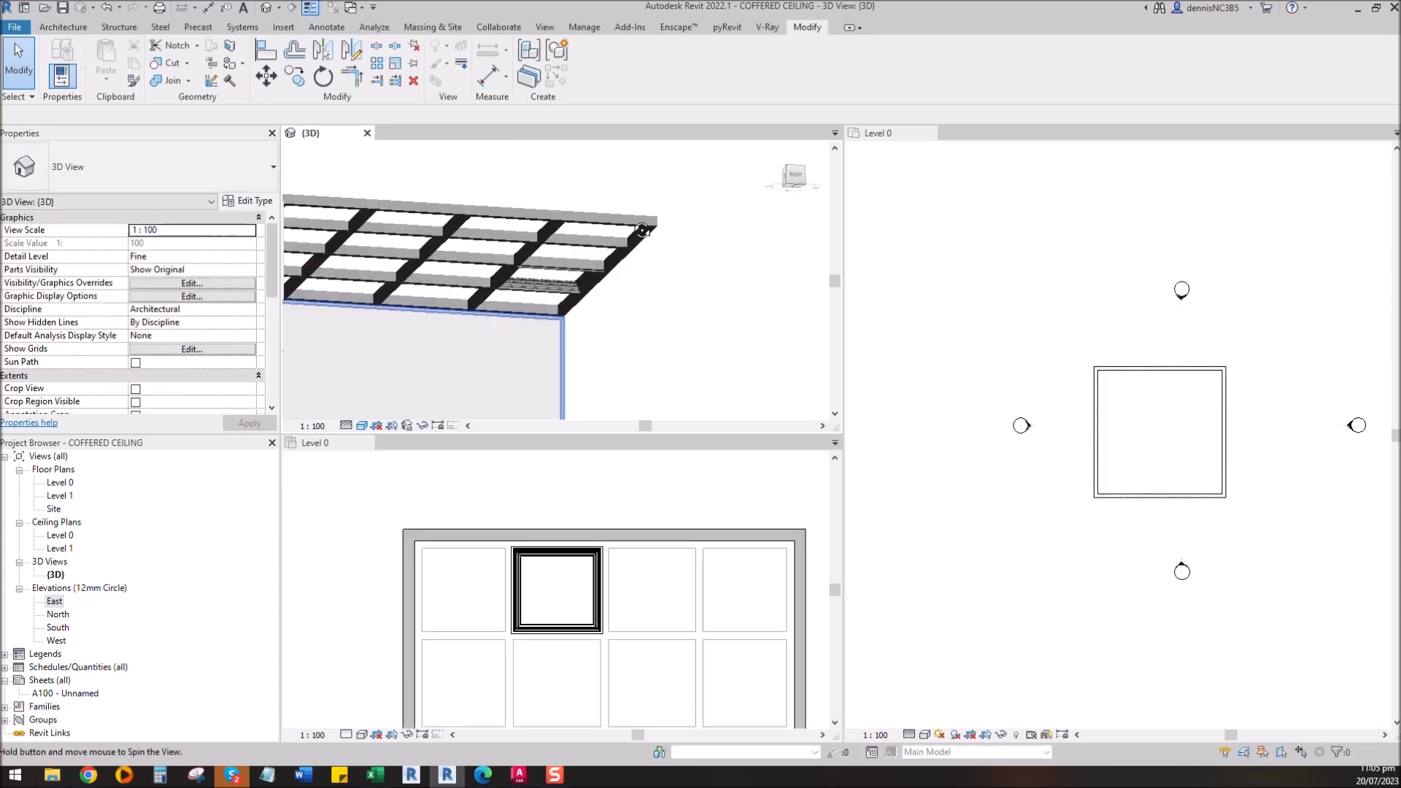
scroll(569, 281, up, 5)
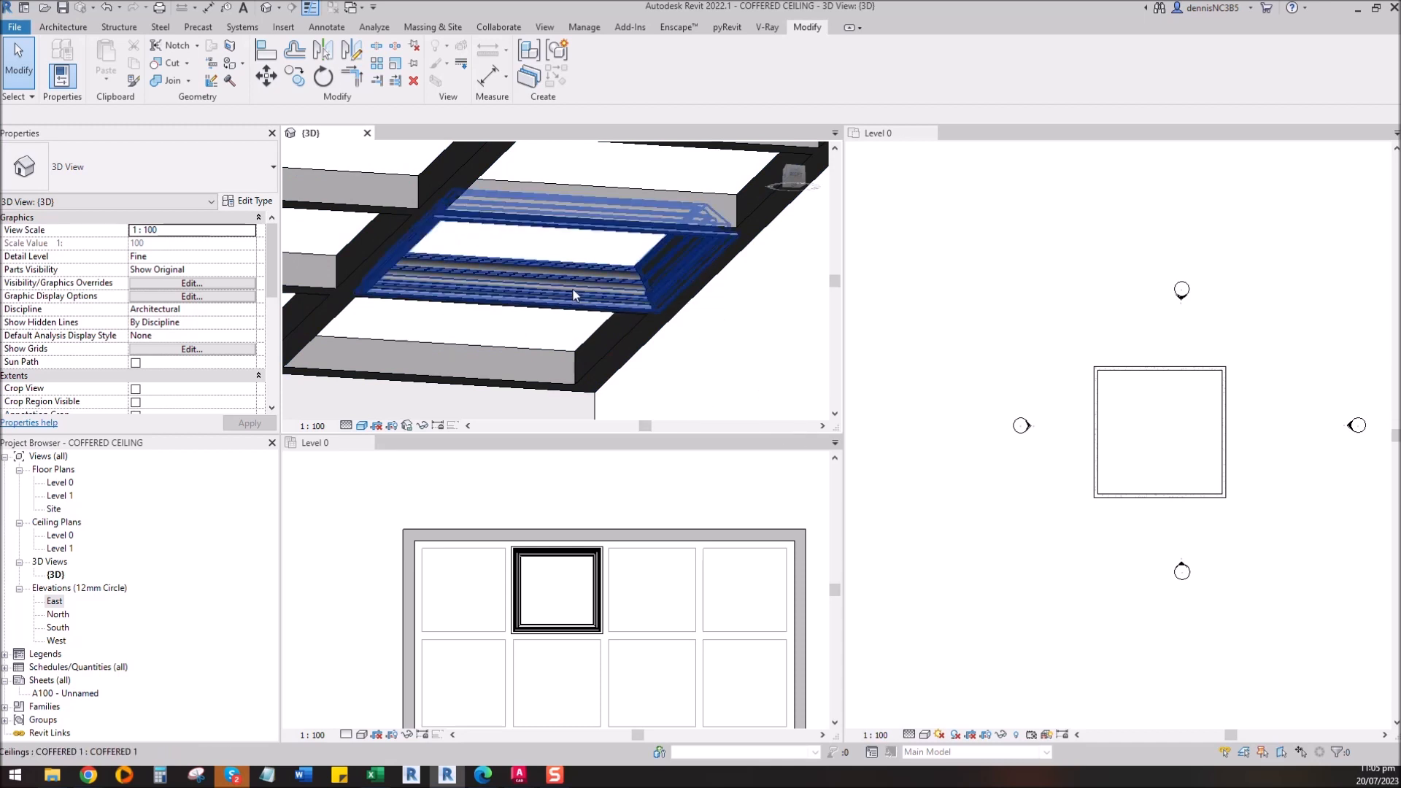
scroll(573, 291, down, 10)
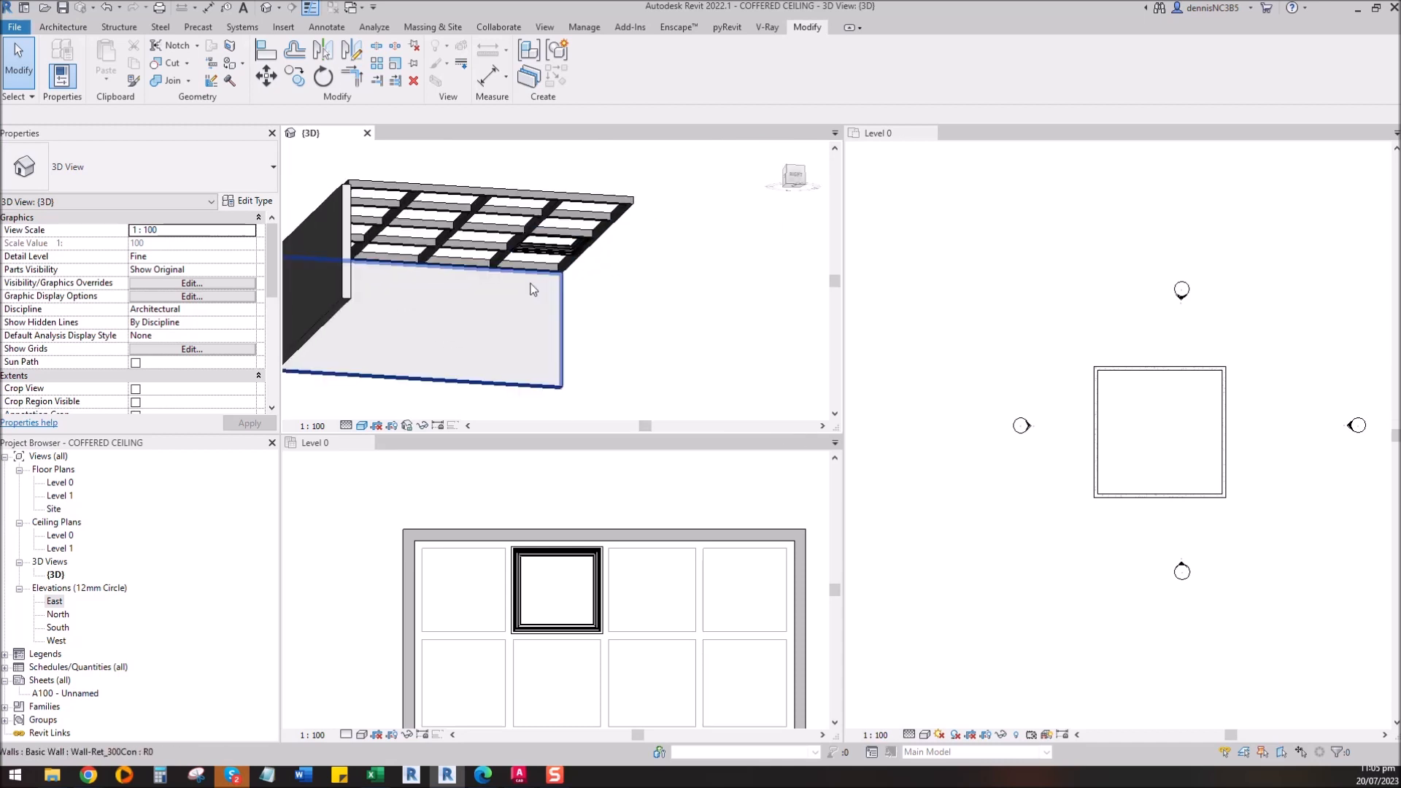
shift+middle_drag(539, 287, 600, 303)
scroll(686, 317, down, 2)
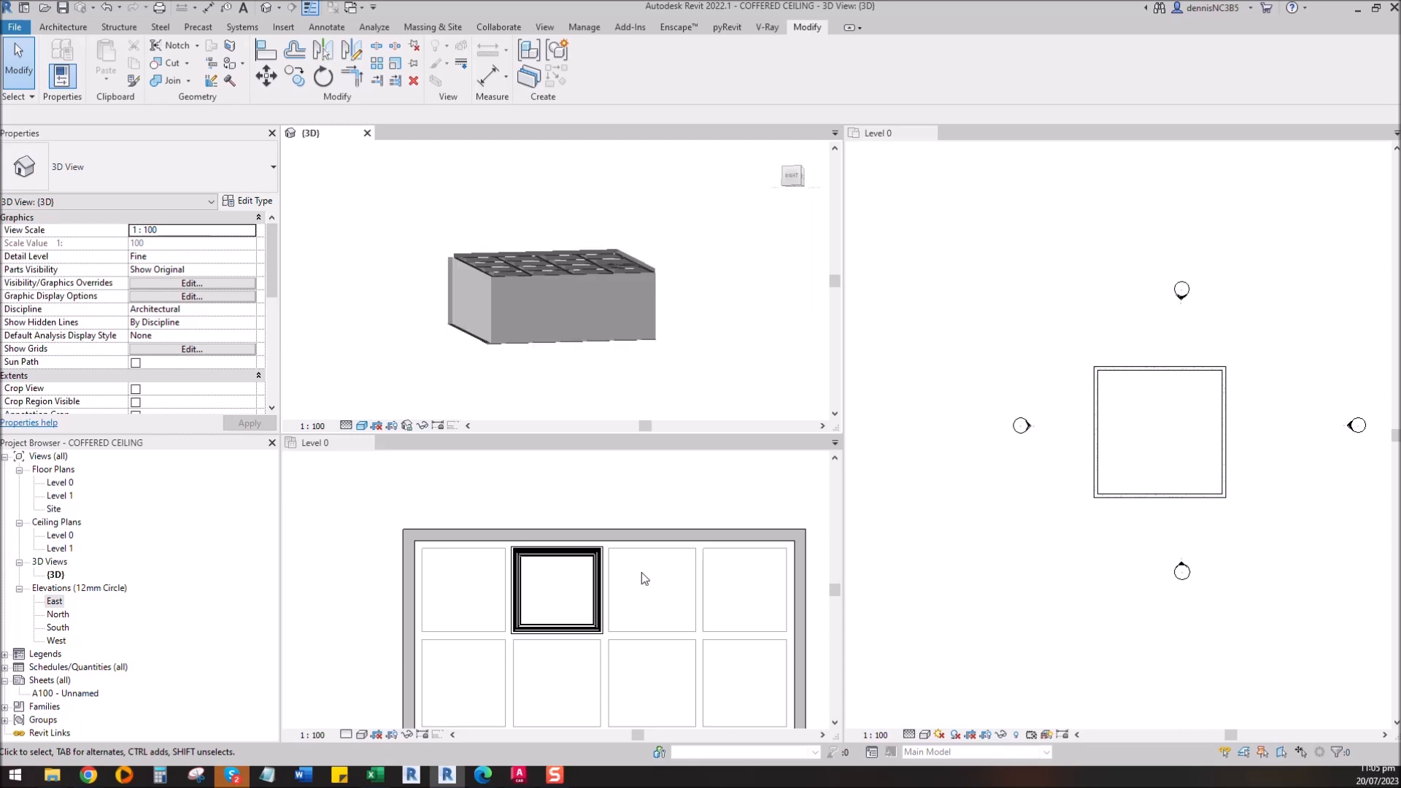
Step: Open the COFFERED 1 ceiling for in-place editing from the Level 0 ceiling plan
click(628, 486)
scroll(624, 479, down, 2)
scroll(598, 529, up, 2)
middle_drag(663, 562, 656, 598)
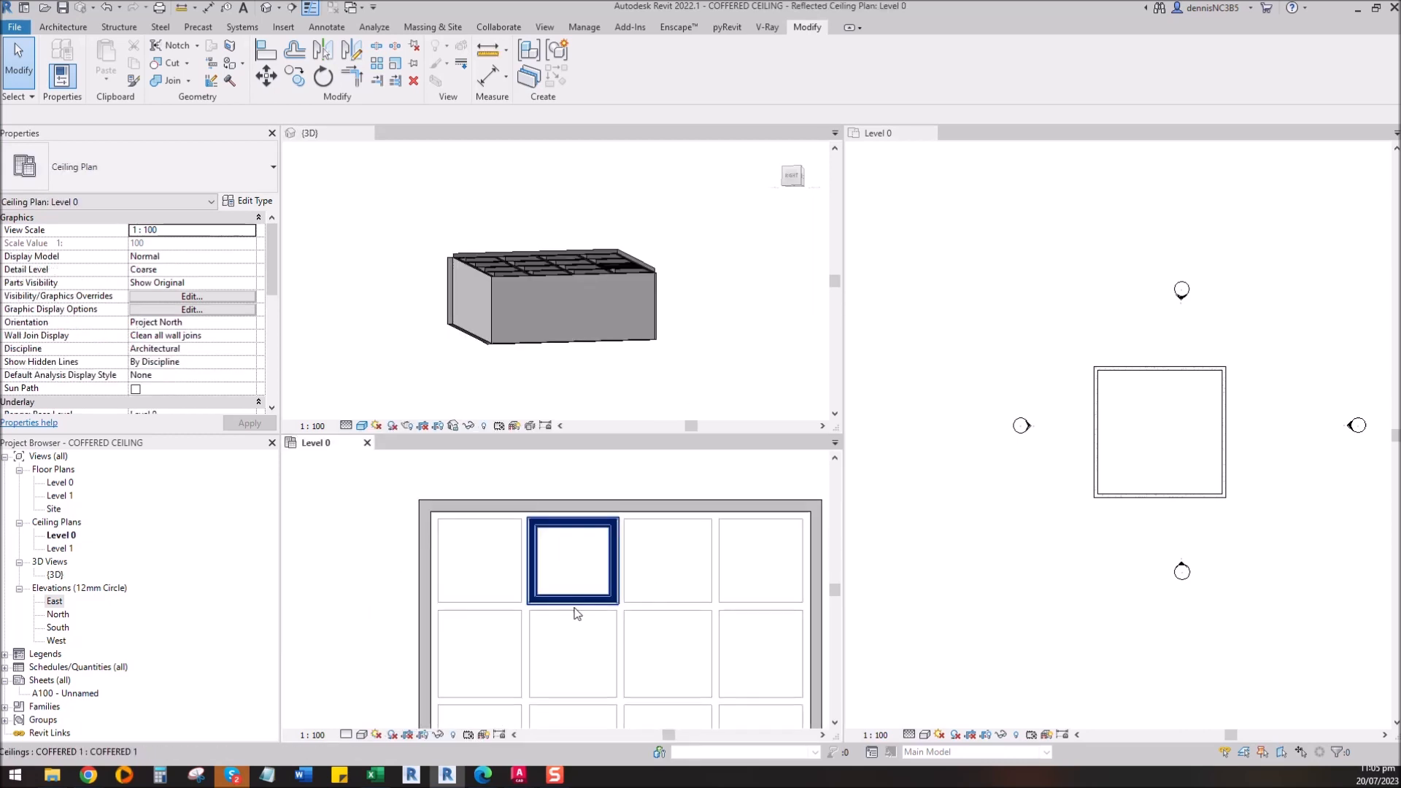
click(541, 537)
click(588, 71)
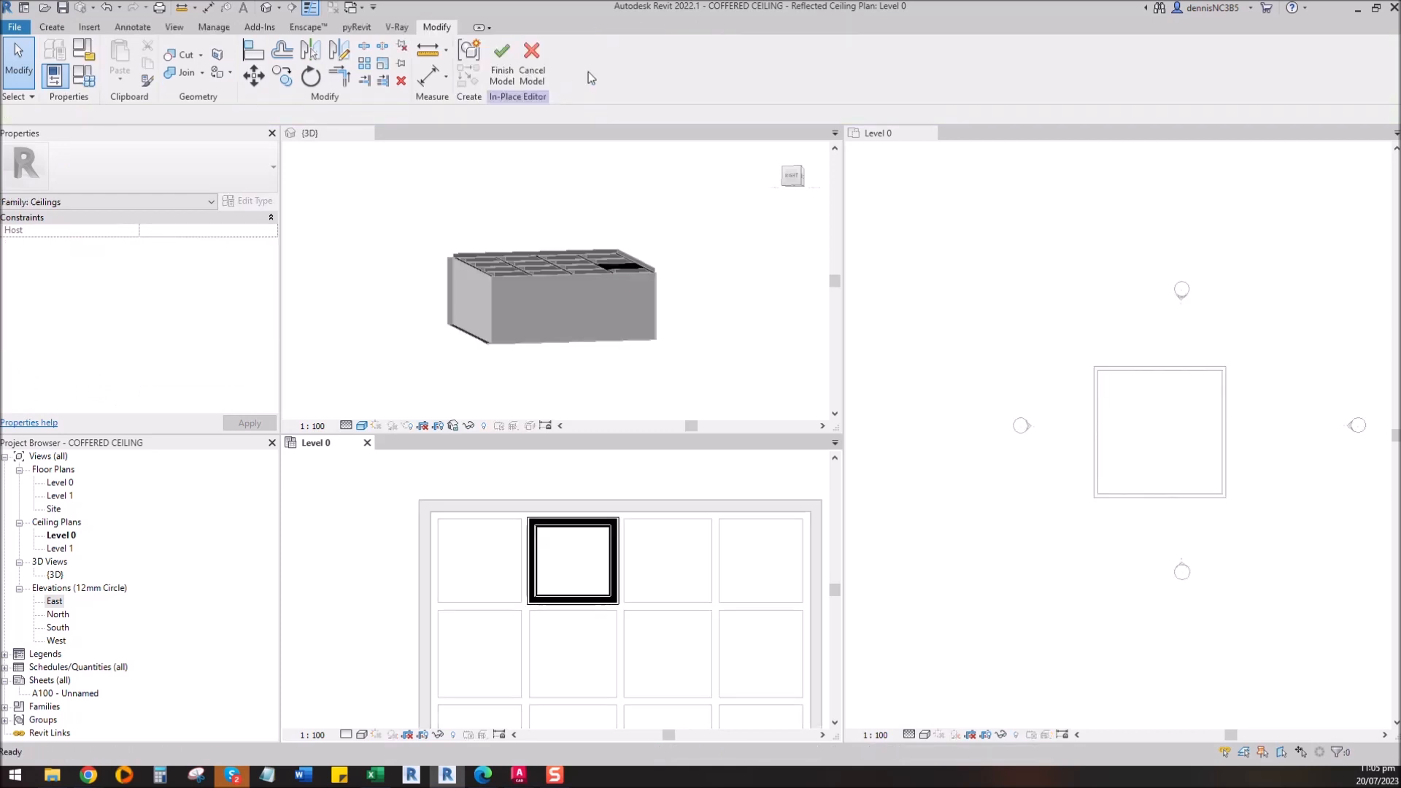
Step: Start a sweep with a sketched path on the TOP OF COFFERED CEILING reference plane
click(53, 27)
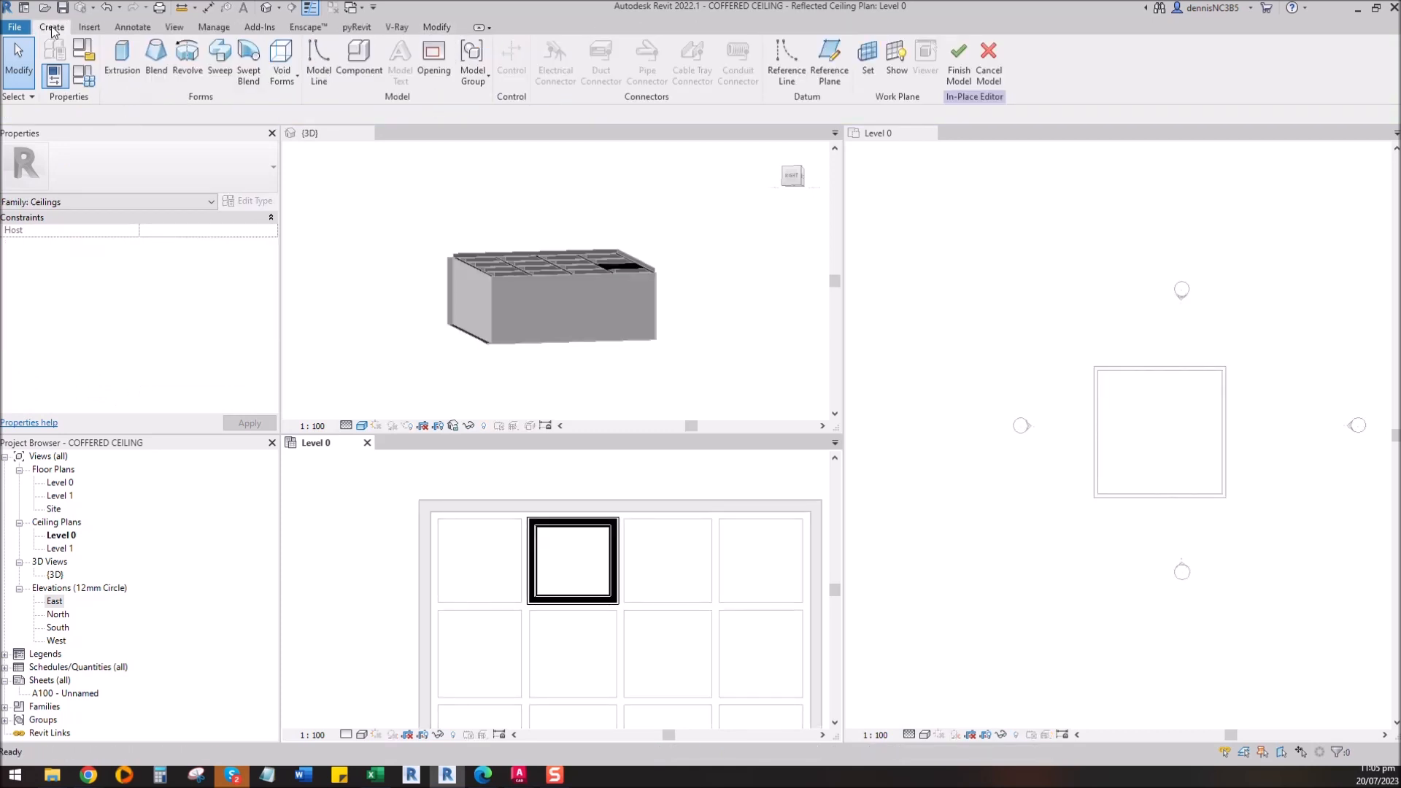
click(220, 59)
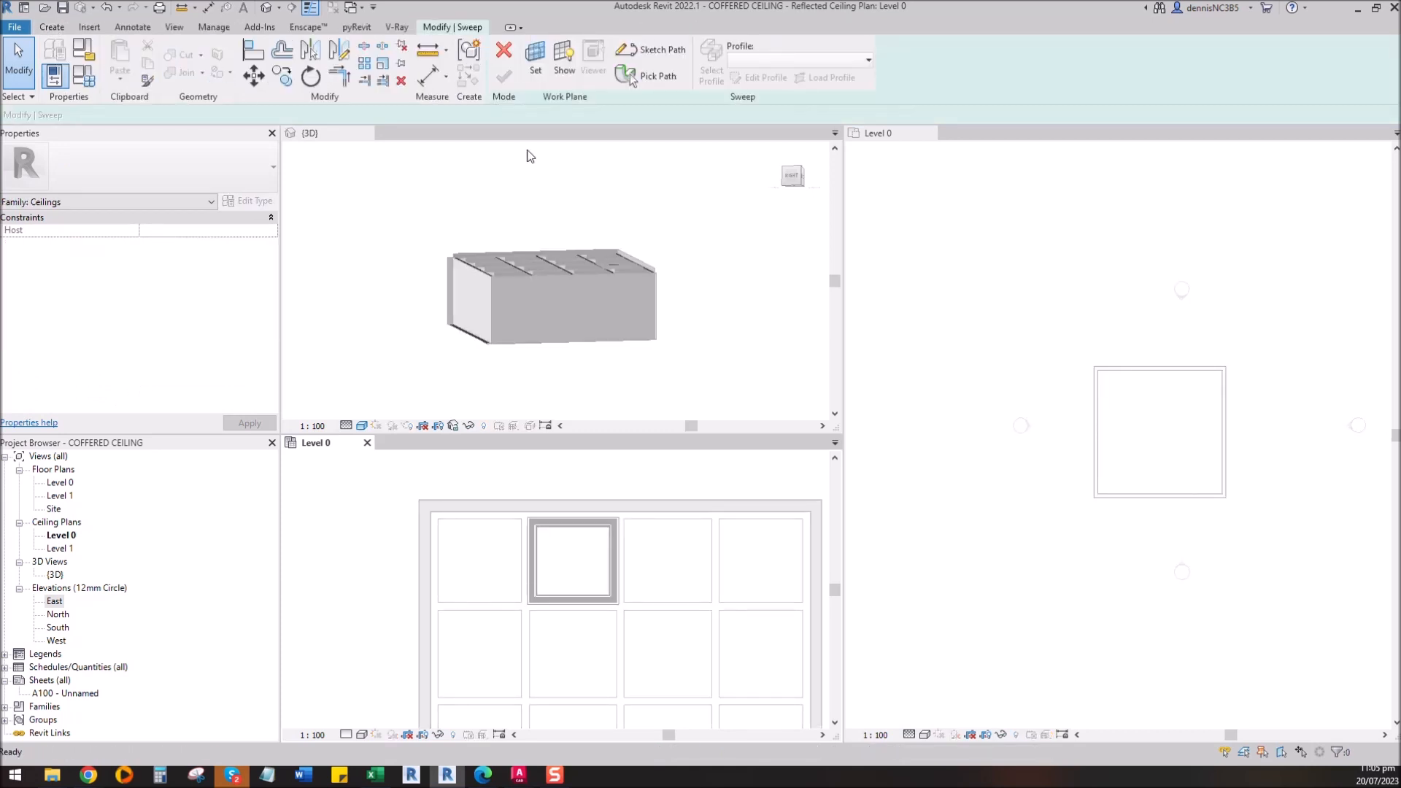
click(661, 51)
click(710, 385)
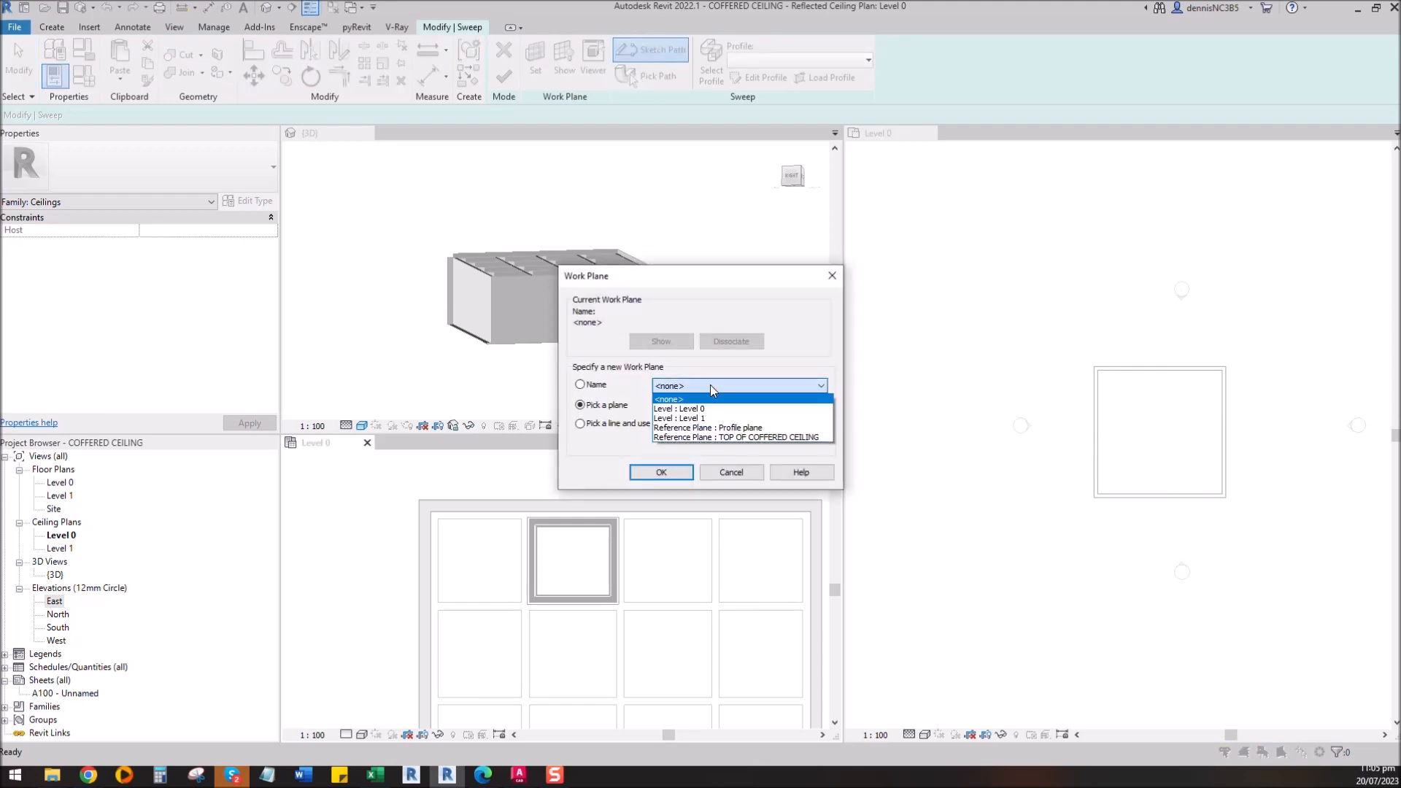
click(748, 440)
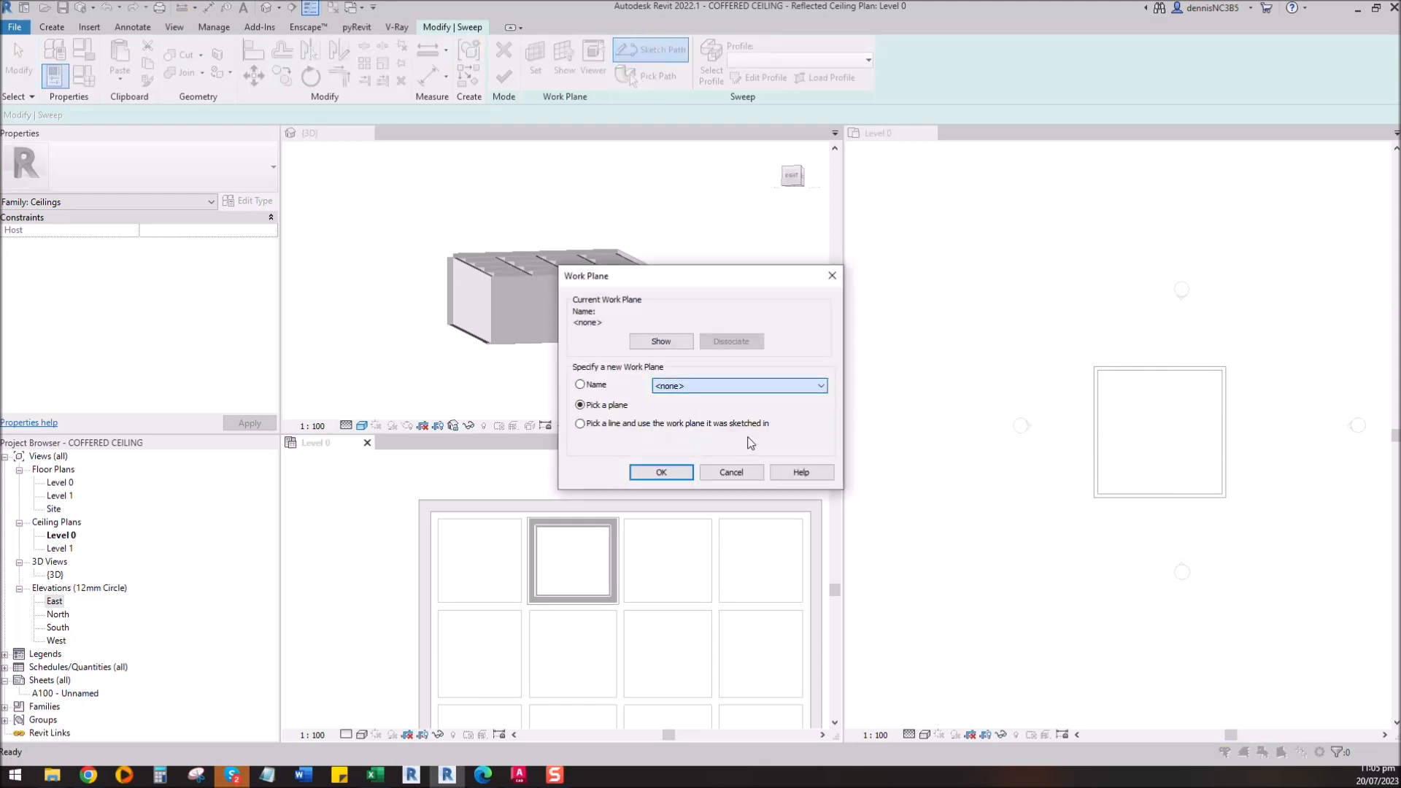
click(679, 475)
Step: Sketch a 2300 by 2300 rectangular sweep path along the edges of the coffer directly below the finished one and accept it
click(546, 47)
scroll(538, 635, up, 3)
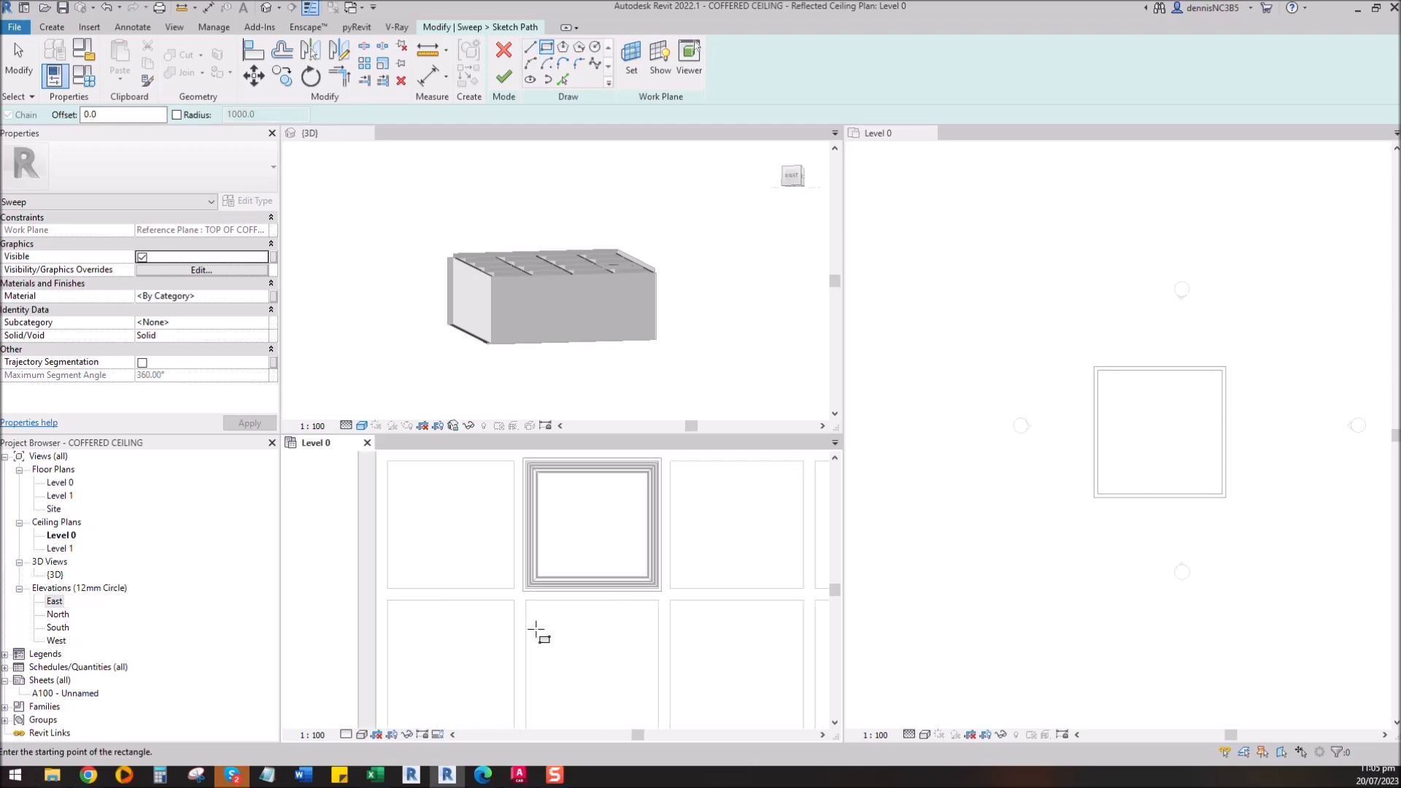
scroll(605, 661, up, 3)
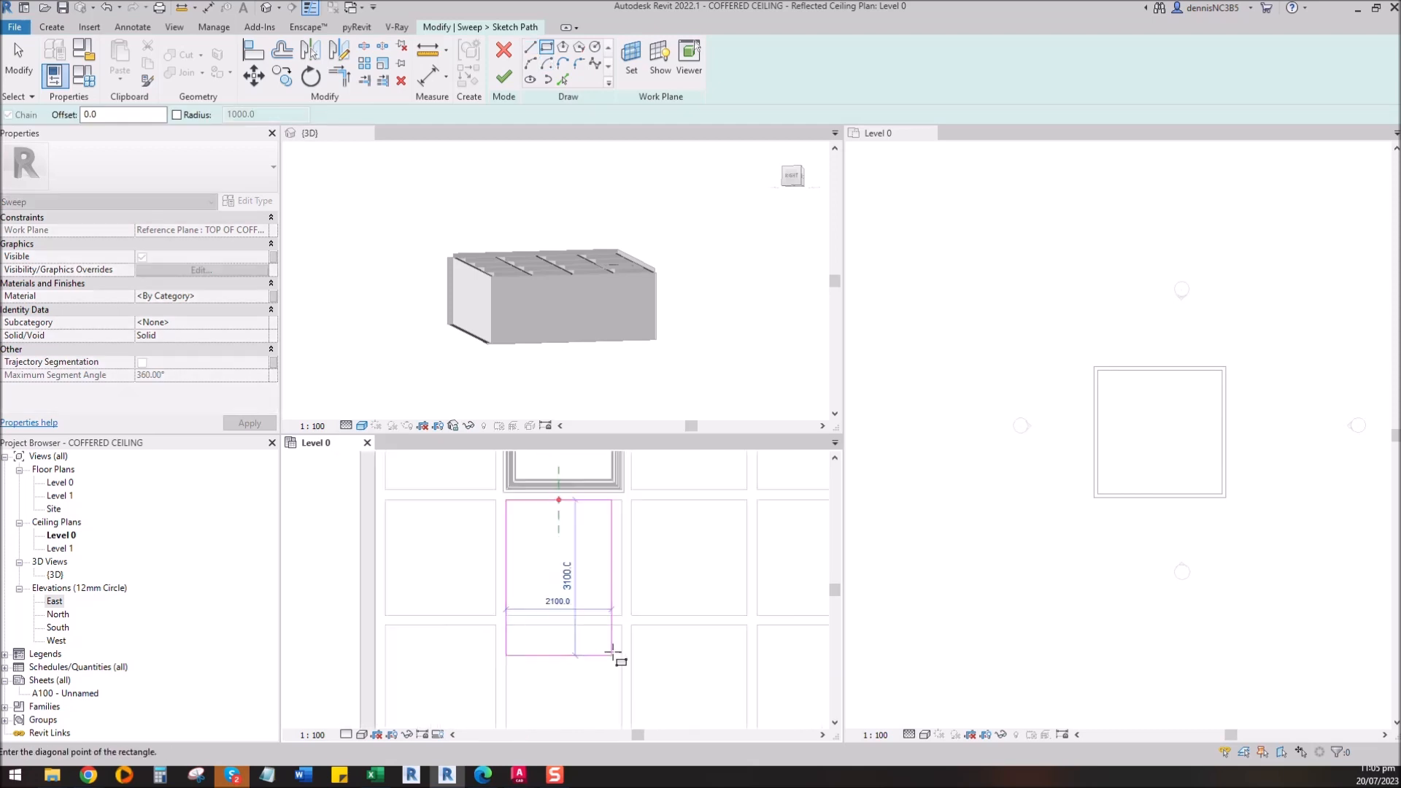
click(625, 610)
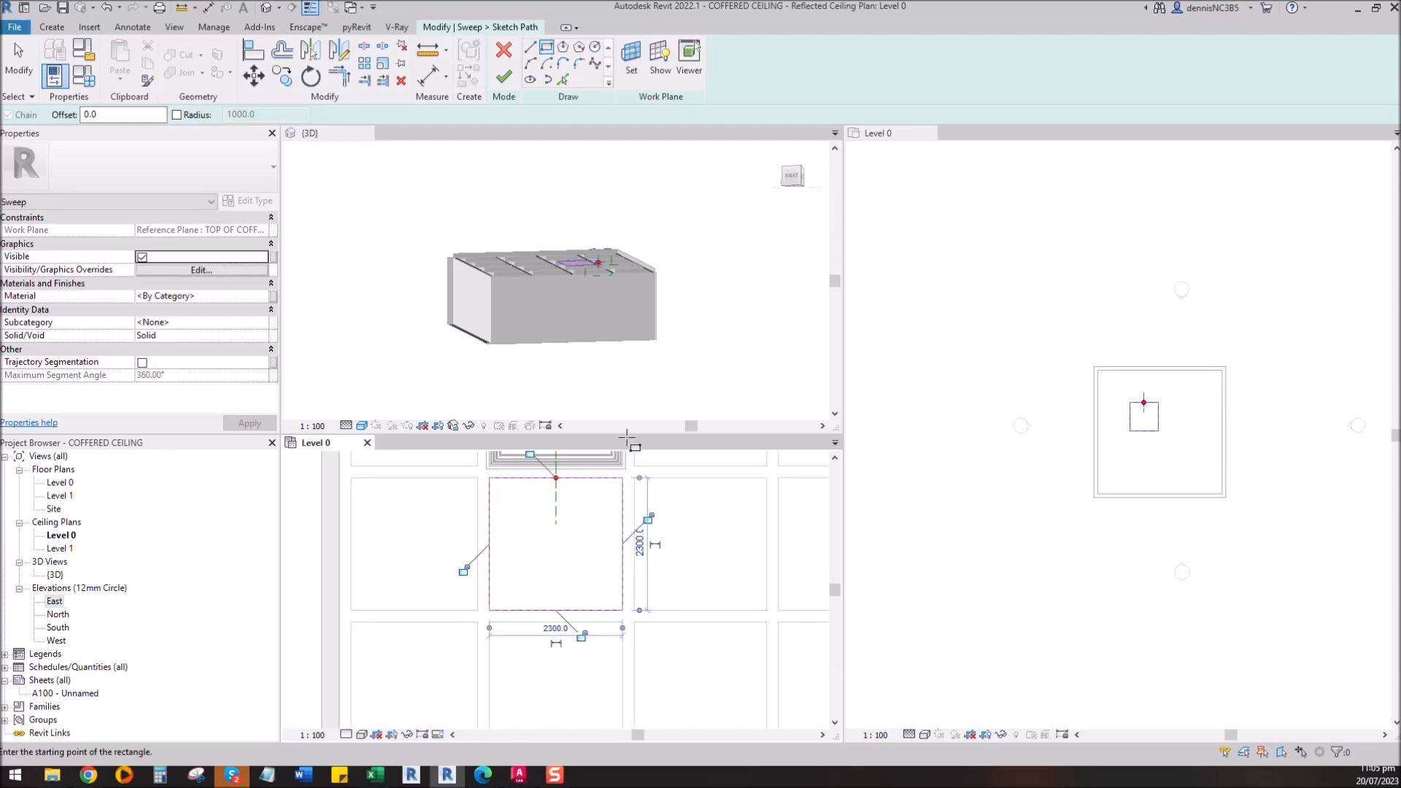
click(504, 76)
Step: Assign COFFERED CEILING PROFILE to the second-row coffer's sweep, flip the profile and finish the sweep
scroll(558, 478, up, 3)
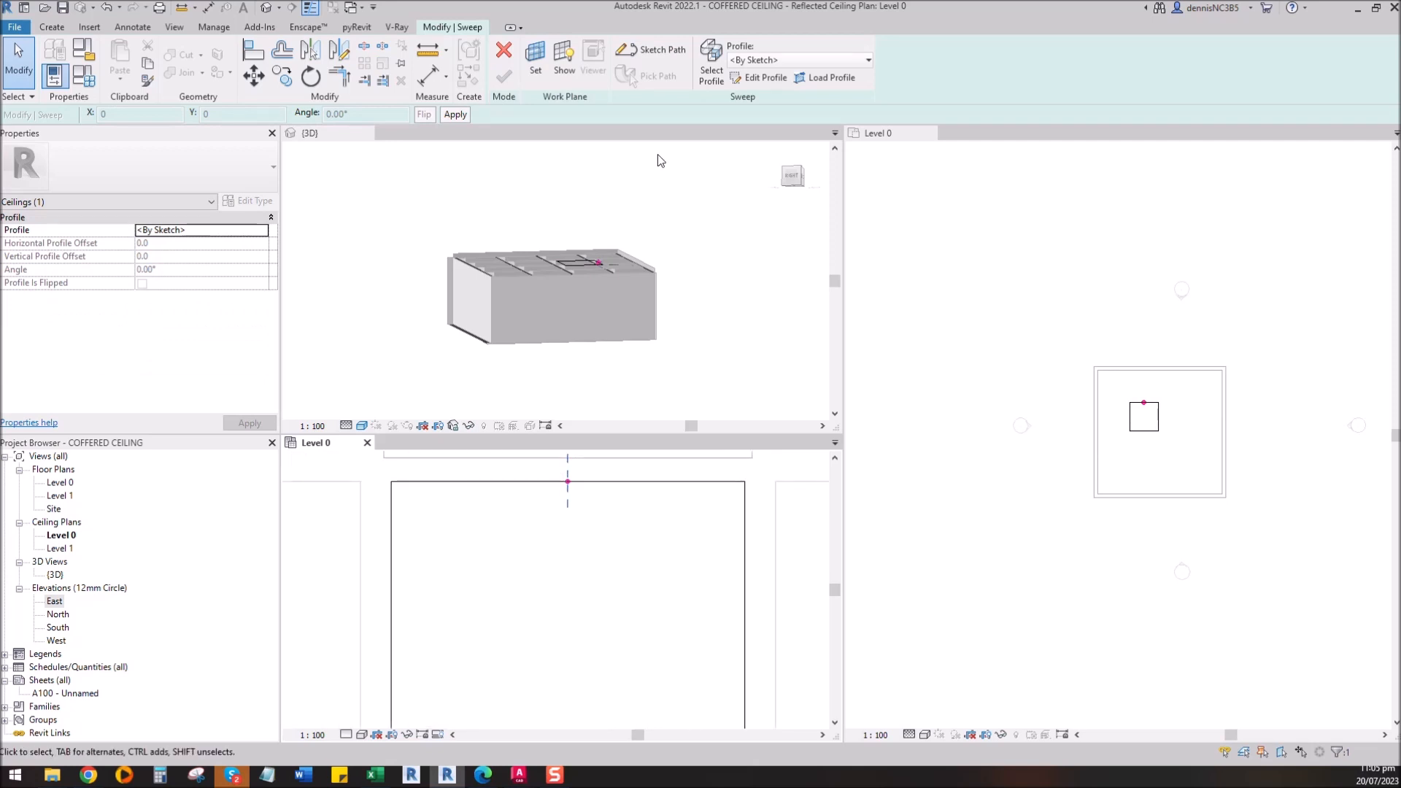
click(775, 60)
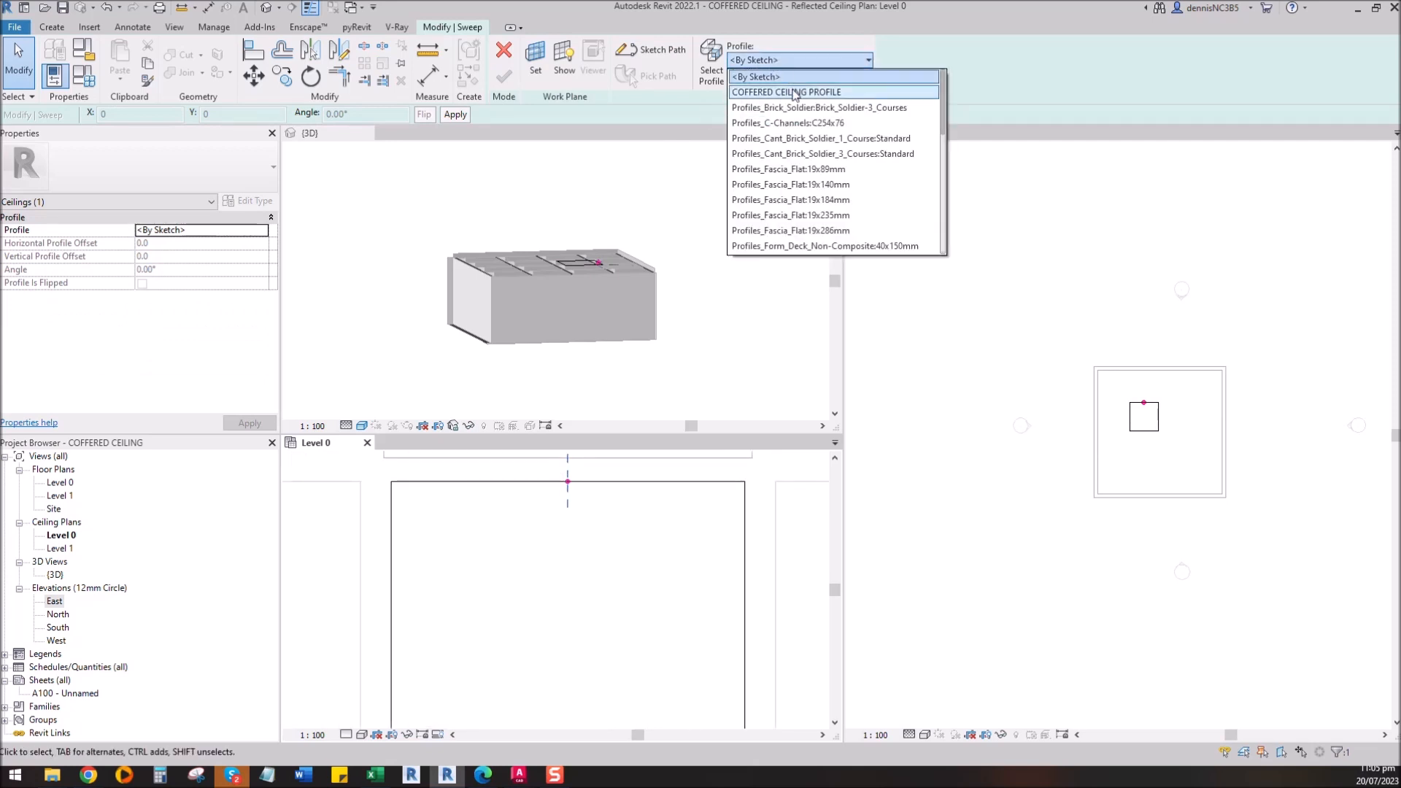
click(795, 90)
click(562, 581)
scroll(588, 487, up, 2)
click(558, 509)
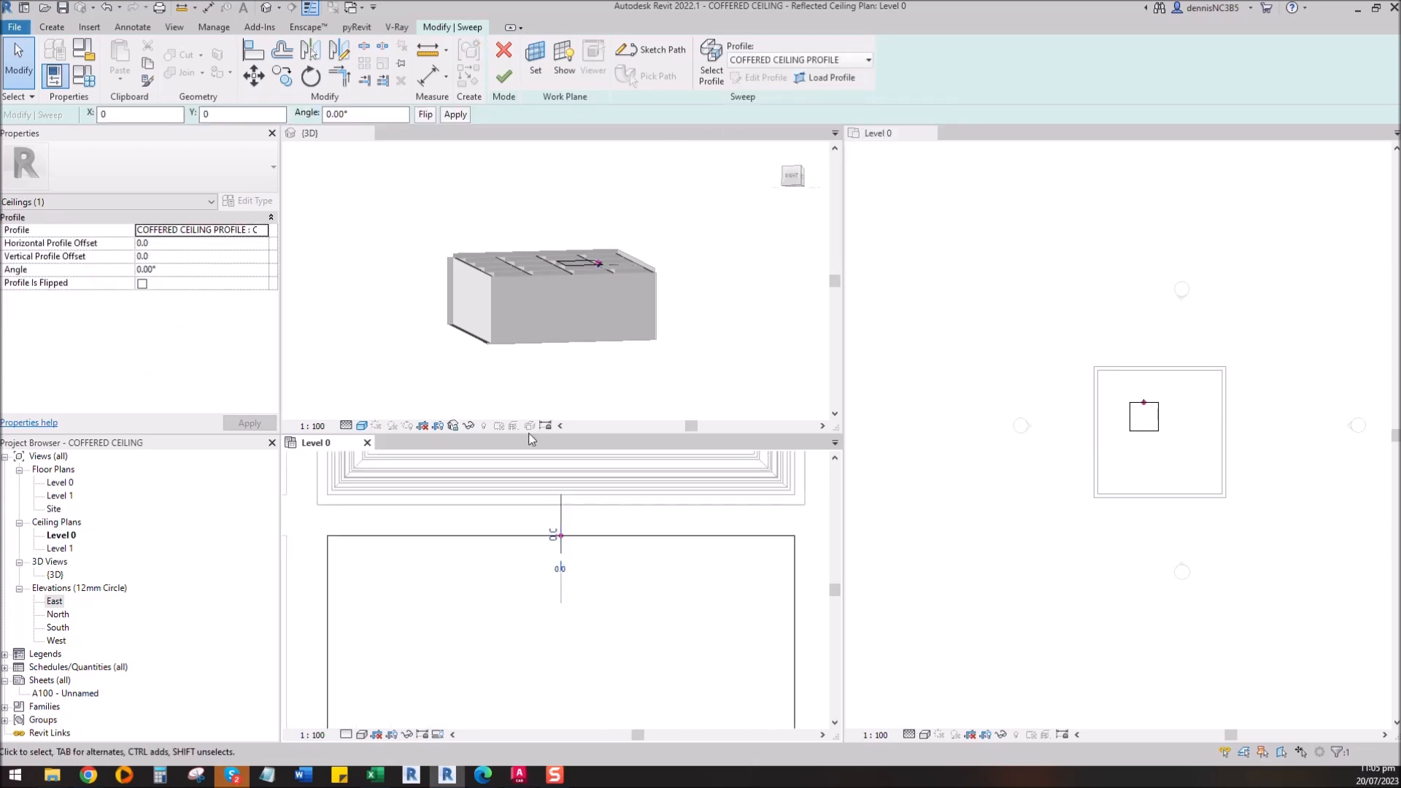
click(618, 601)
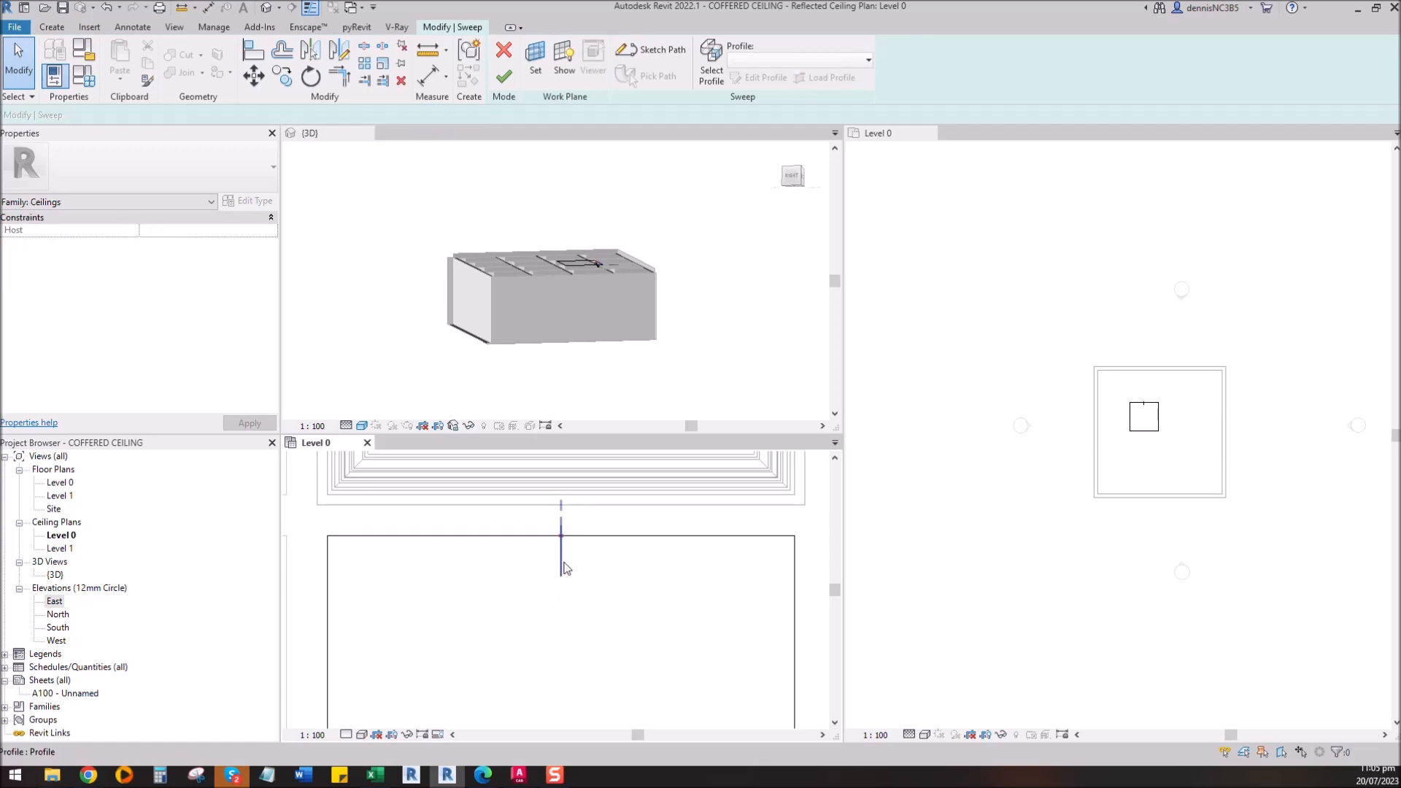
click(503, 76)
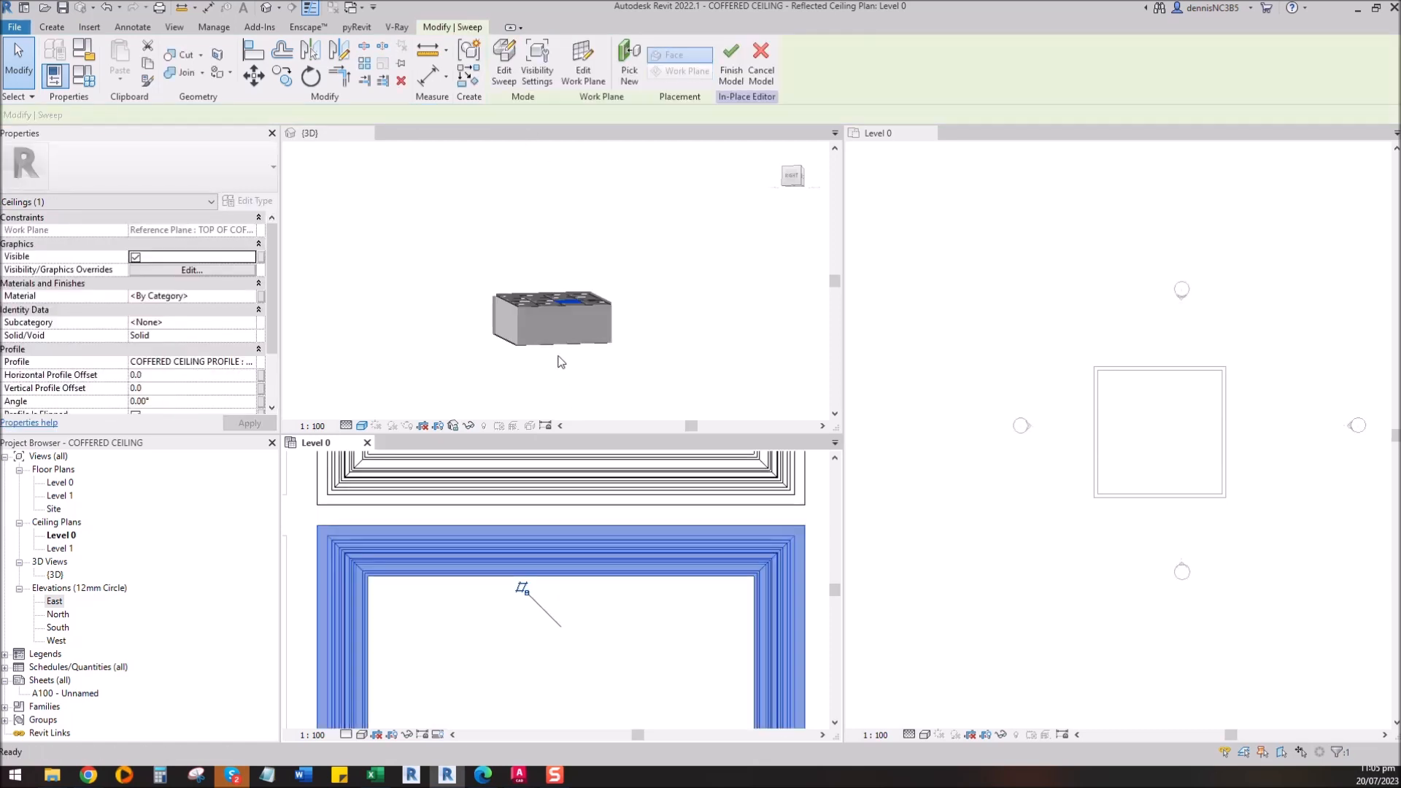
Step: Finish the in-place model and inspect the two coffer mouldings from below in the 3D view
click(626, 339)
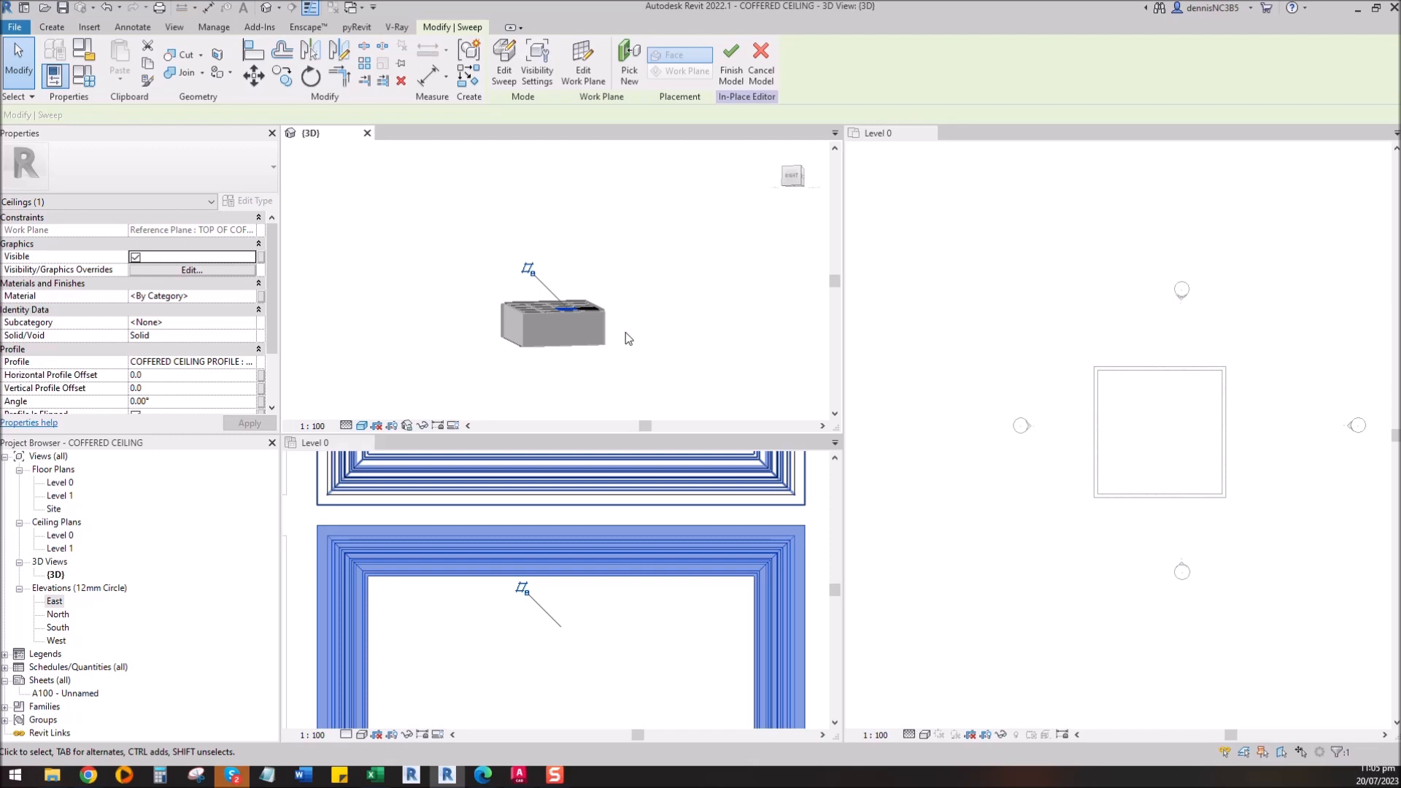
click(731, 73)
scroll(585, 323, up, 5)
shift+middle_drag(537, 333, 523, 361)
shift+middle_drag(437, 352, 481, 248)
scroll(576, 272, up, 5)
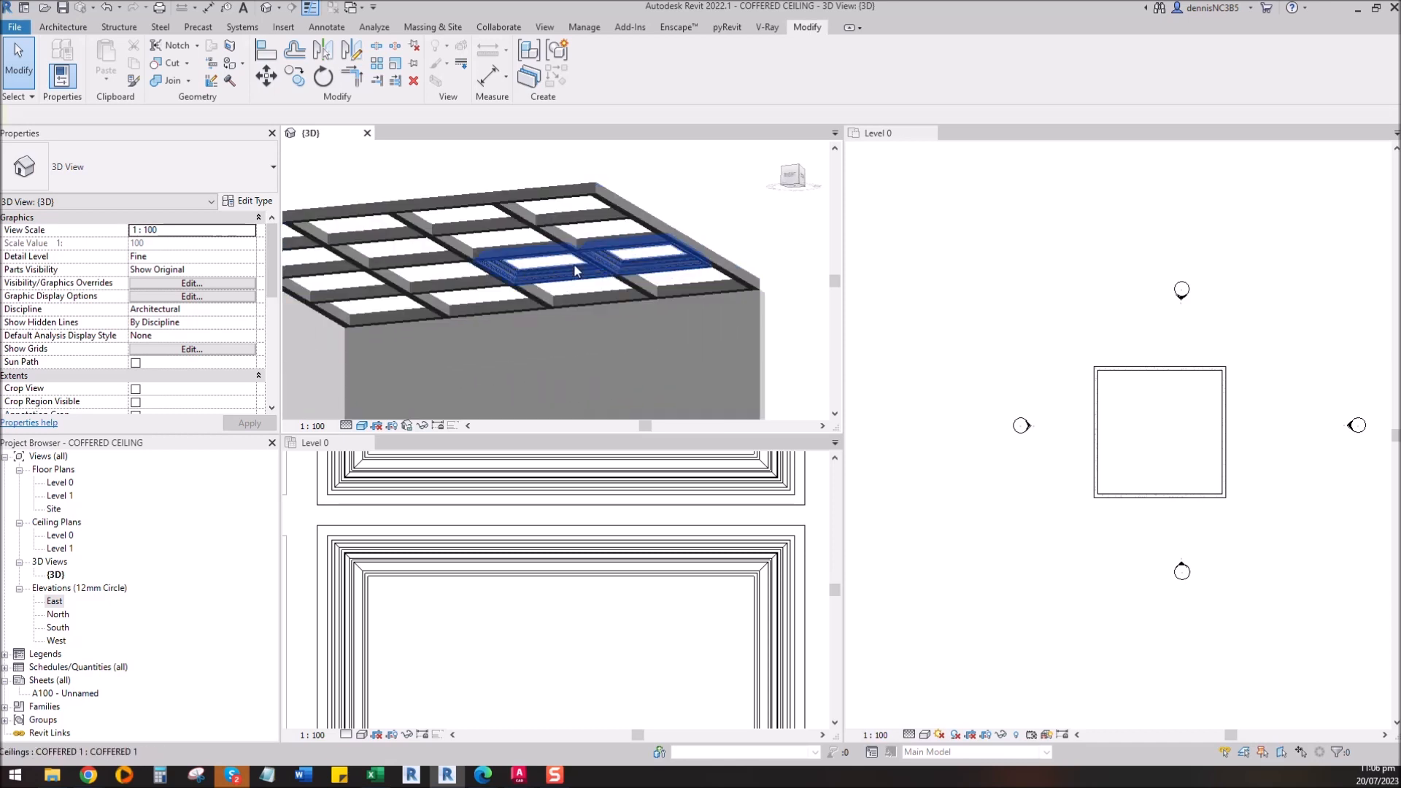
scroll(573, 277, up, 2)
Step: Reopen the COFFERED 1 ceiling with its two mouldings for in-place editing from the Level 0 ceiling plan
click(562, 650)
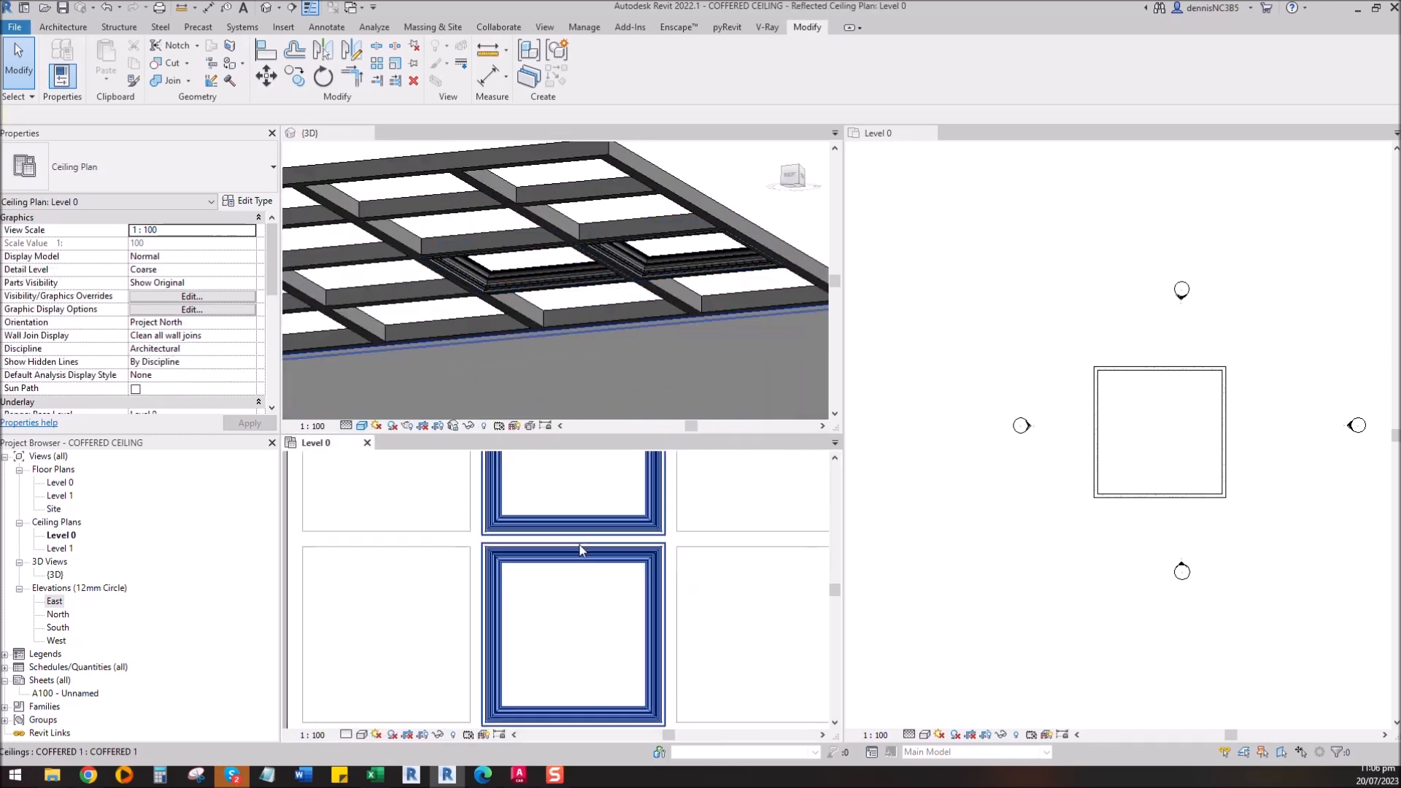
scroll(572, 558, down, 5)
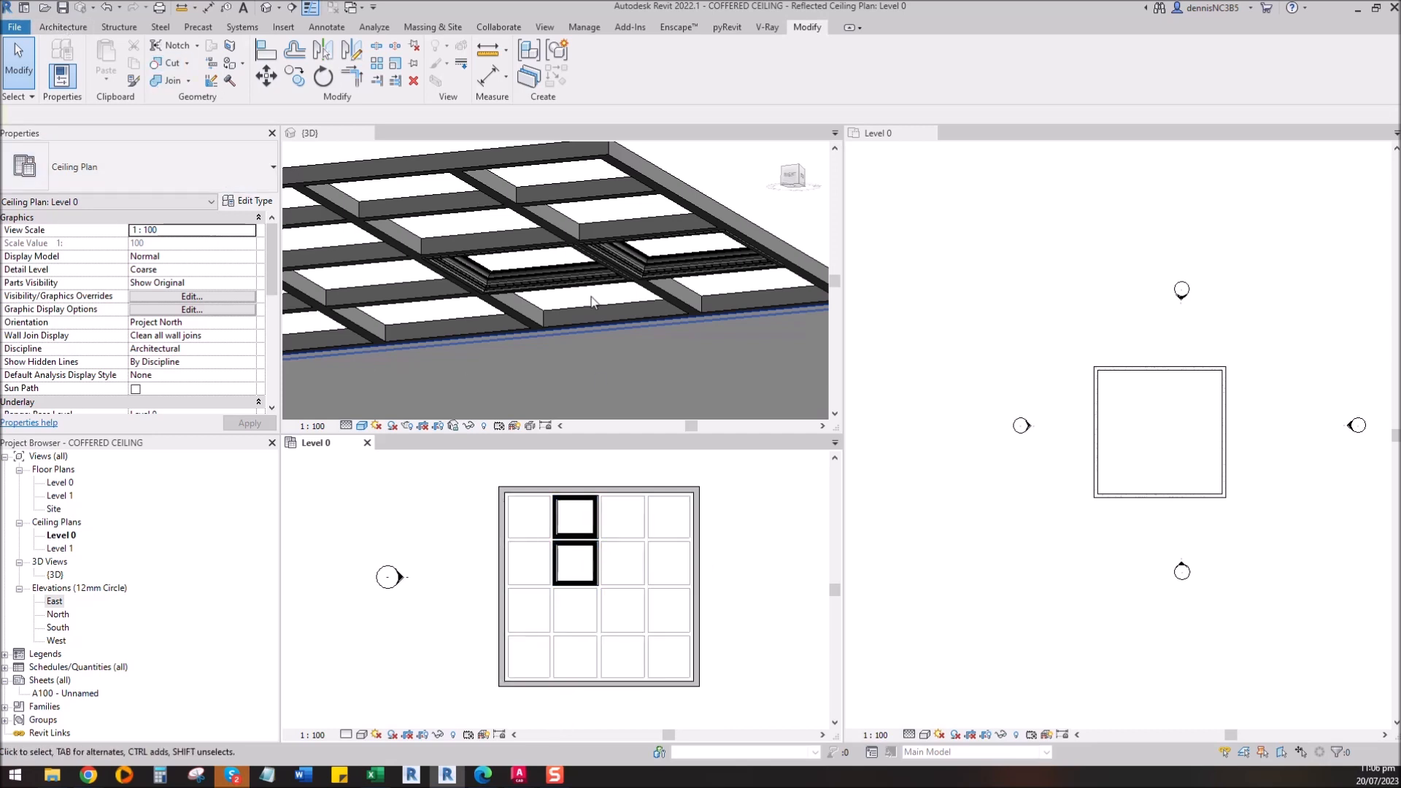
click(594, 536)
click(593, 64)
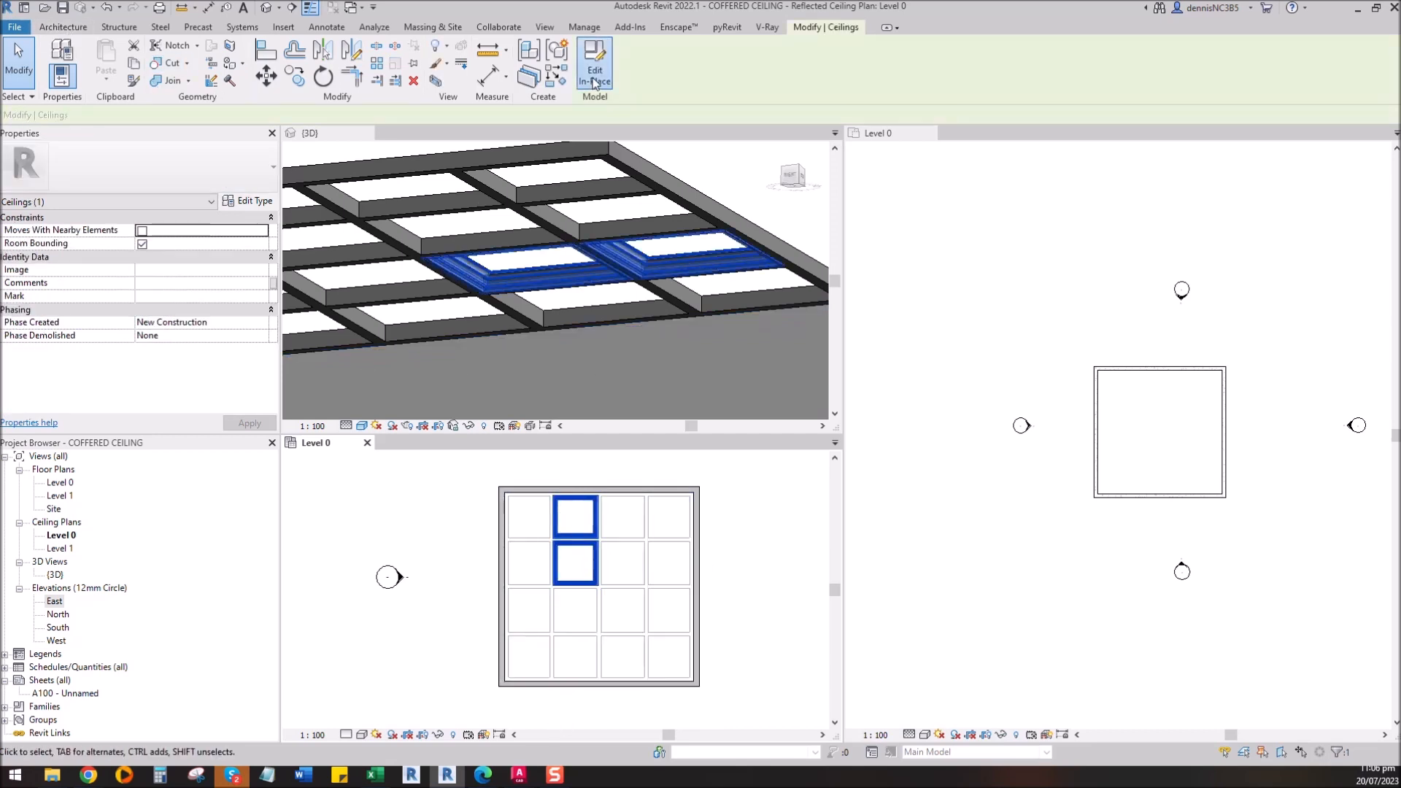
Step: Start another sweep for the third-row coffer, placing its sketched path on the TOP OF COFFERED CEILING reference plane
click(44, 31)
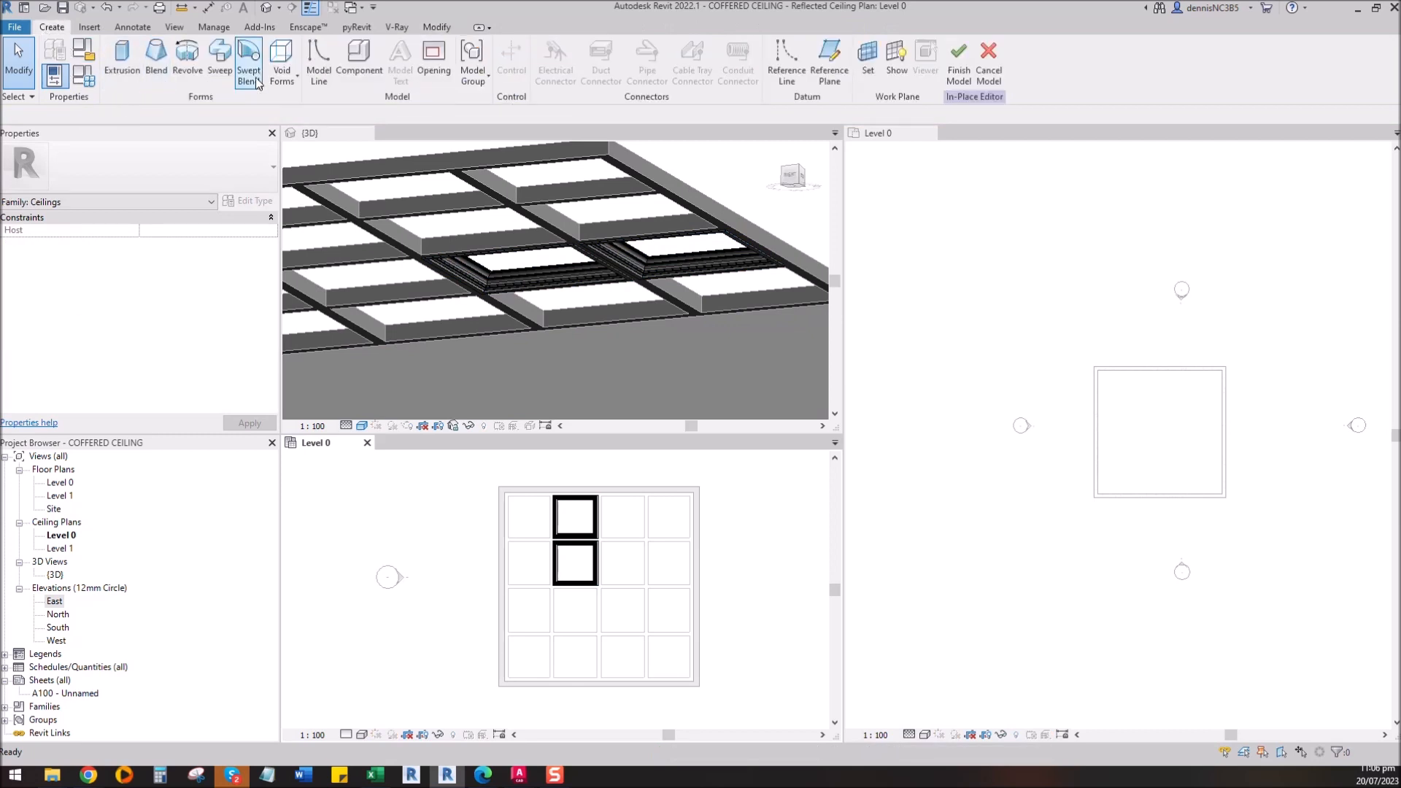
click(219, 59)
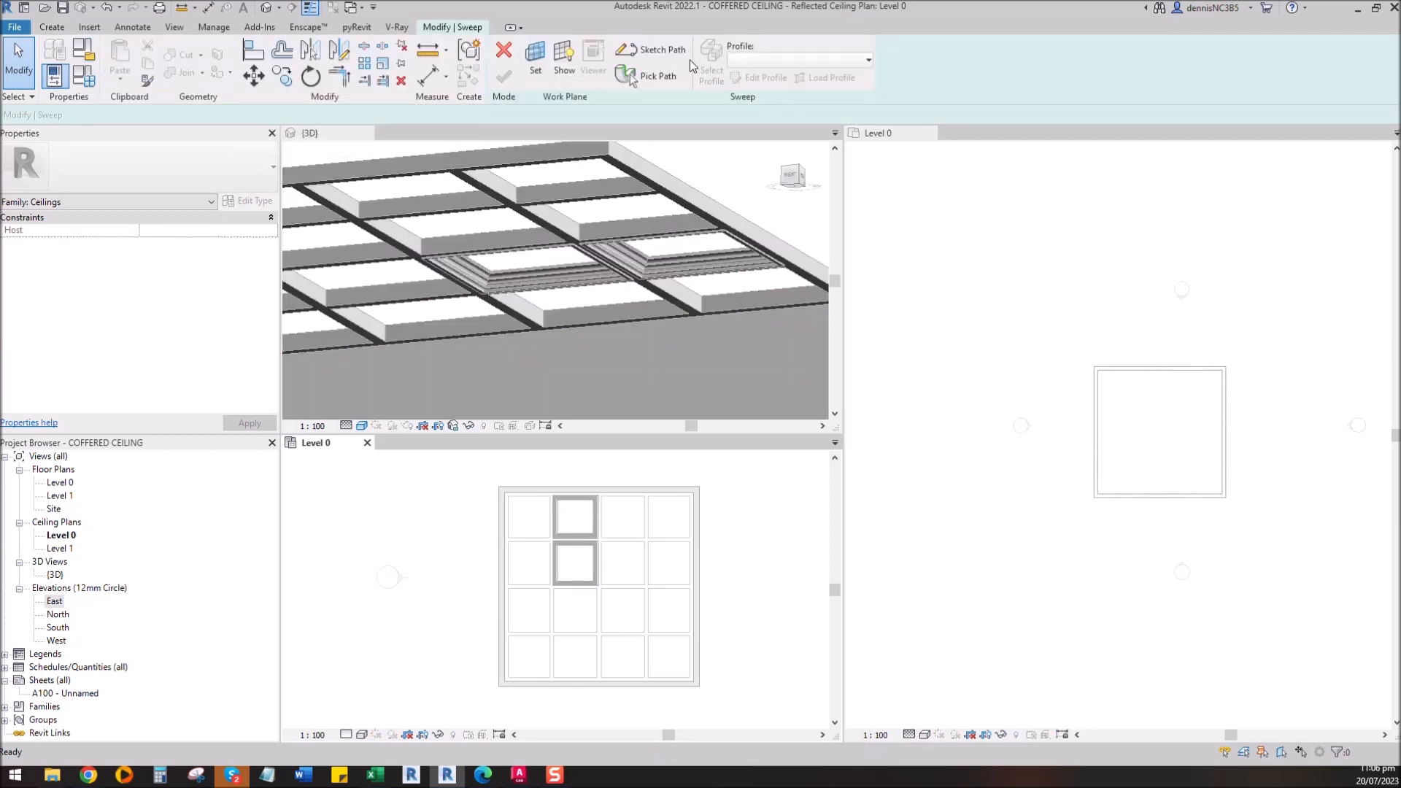
click(657, 49)
click(737, 385)
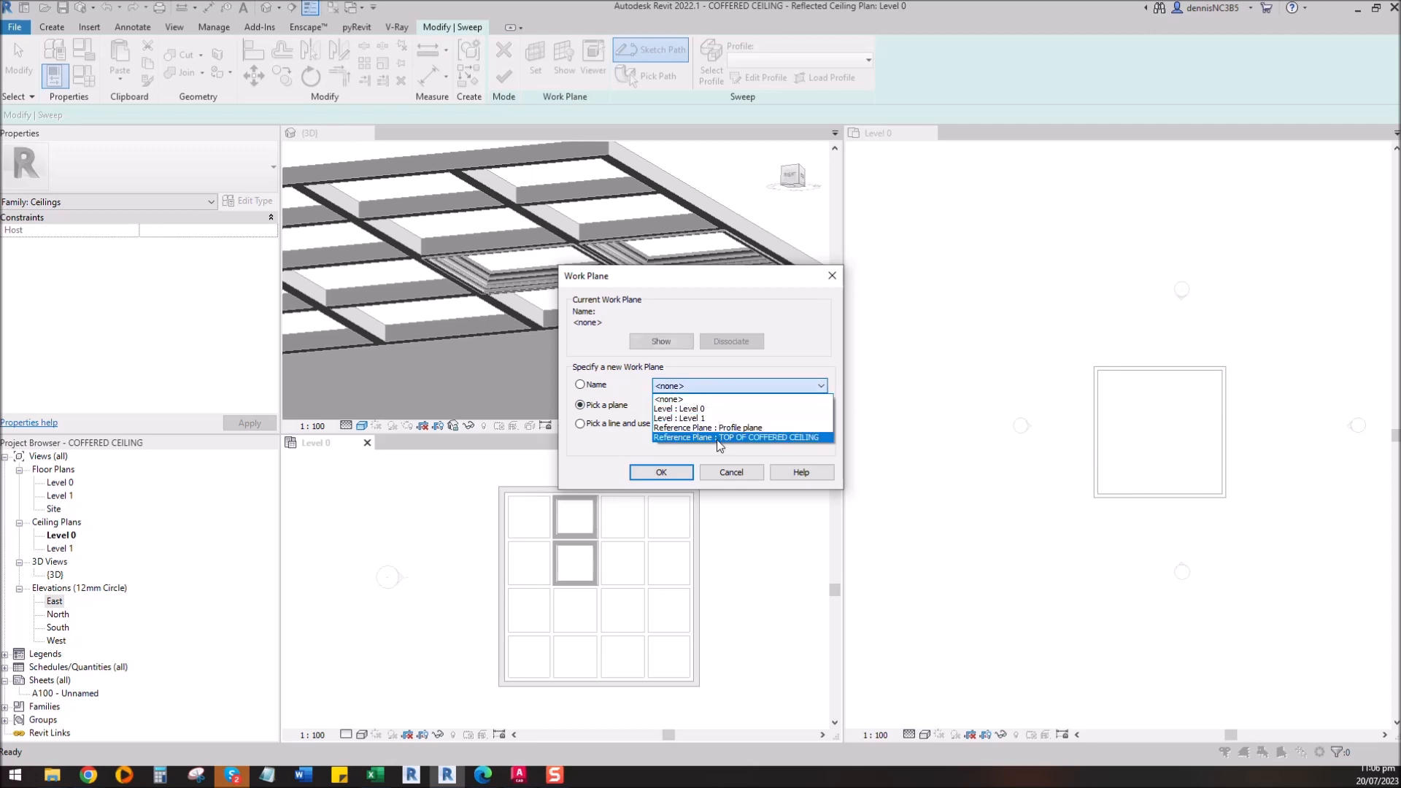
click(720, 438)
click(679, 473)
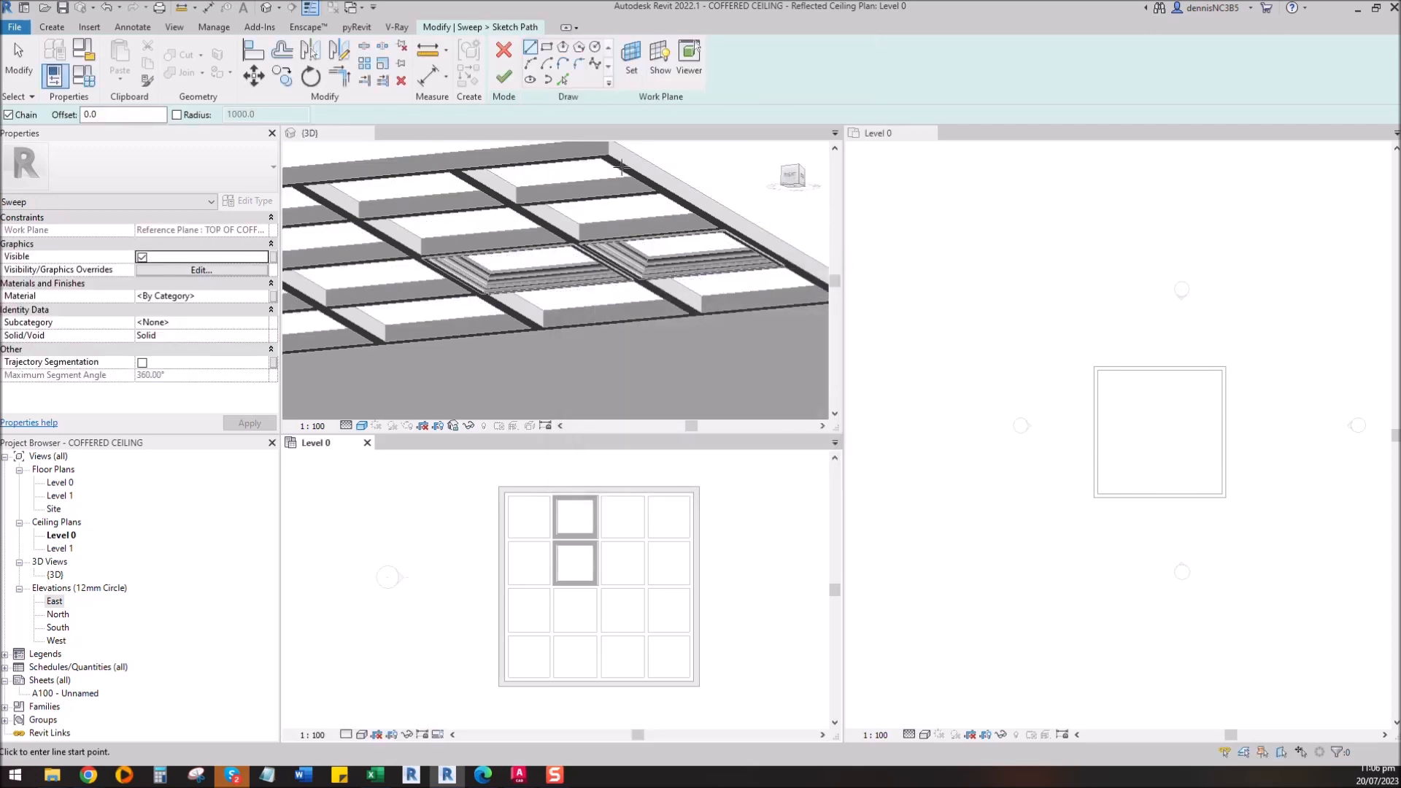
Step: Sketch a 2300 by 2300 rectangular path along the third-row coffer's edges in the second column and accept it
click(547, 49)
scroll(566, 584, up, 4)
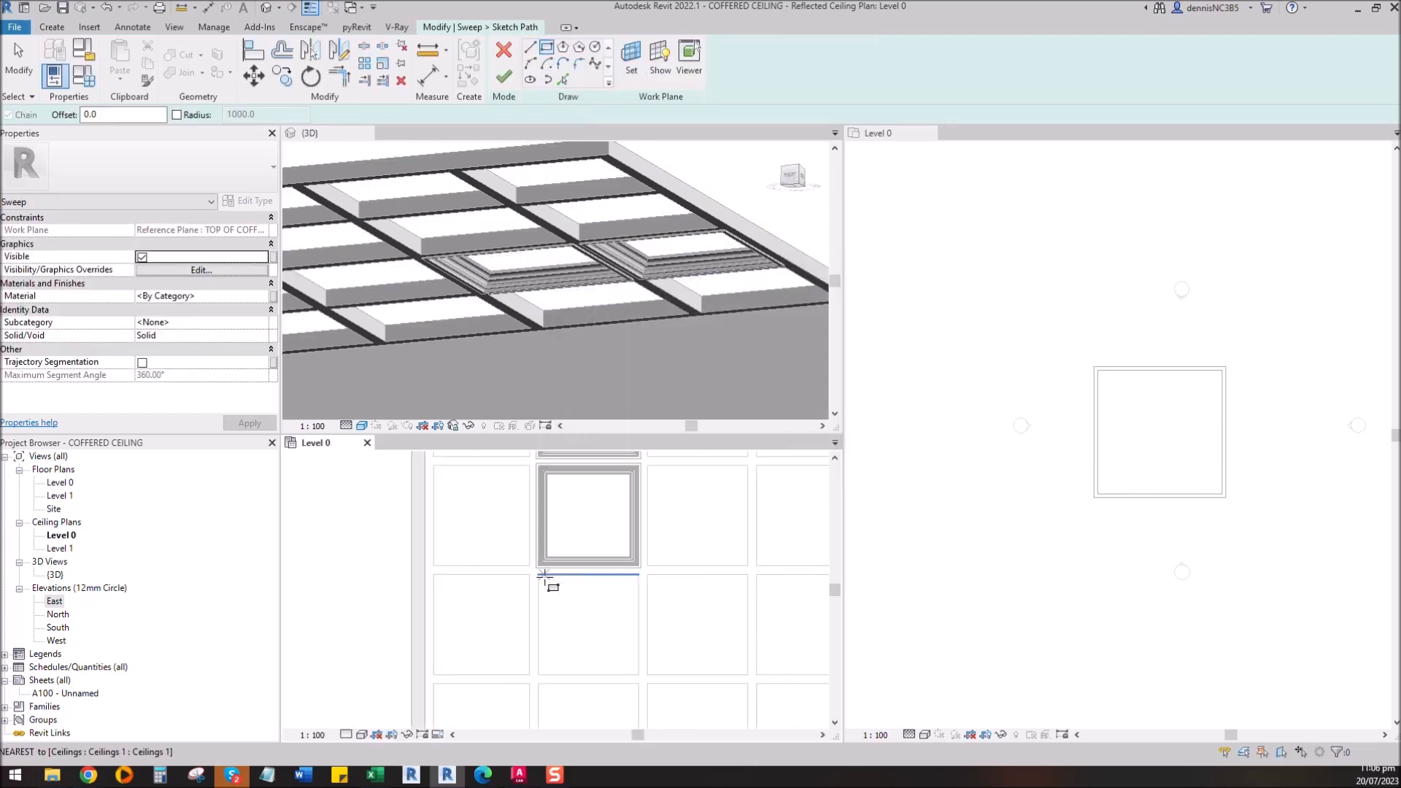
click(538, 576)
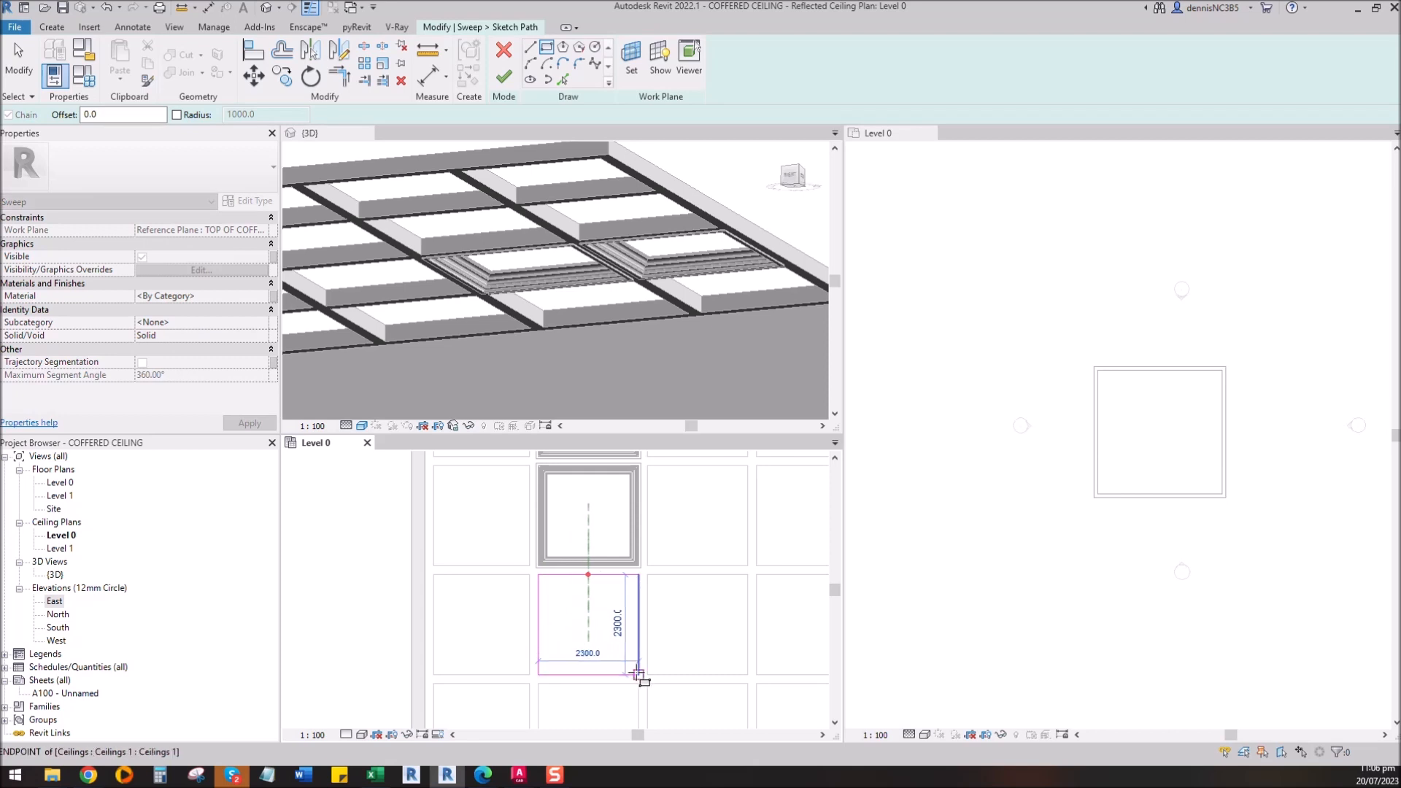
click(639, 674)
key(Escape)
click(504, 76)
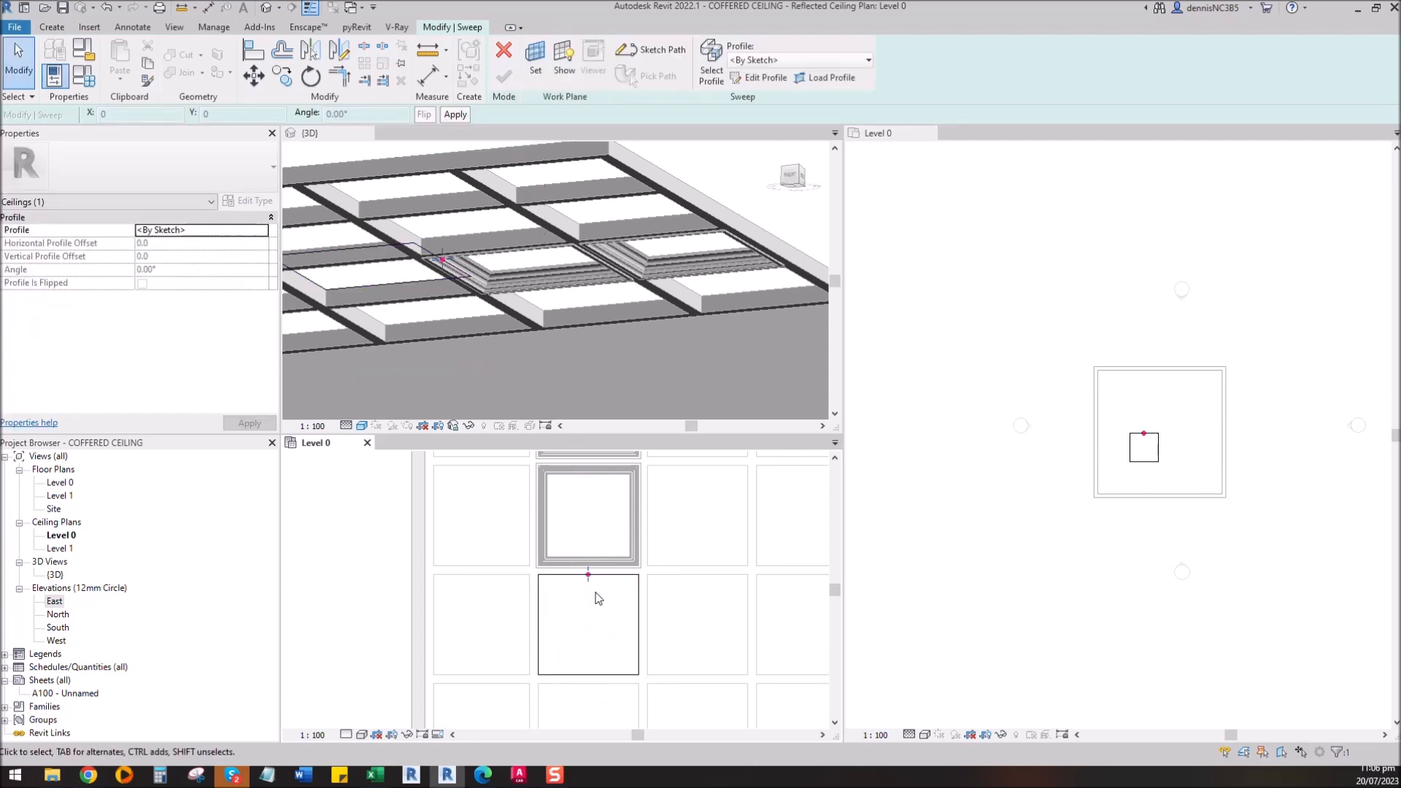
Step: Assign COFFERED CEILING PROFILE to the third-row coffer's sweep, flip the profile and finish the sweep
scroll(592, 582, up, 3)
click(771, 62)
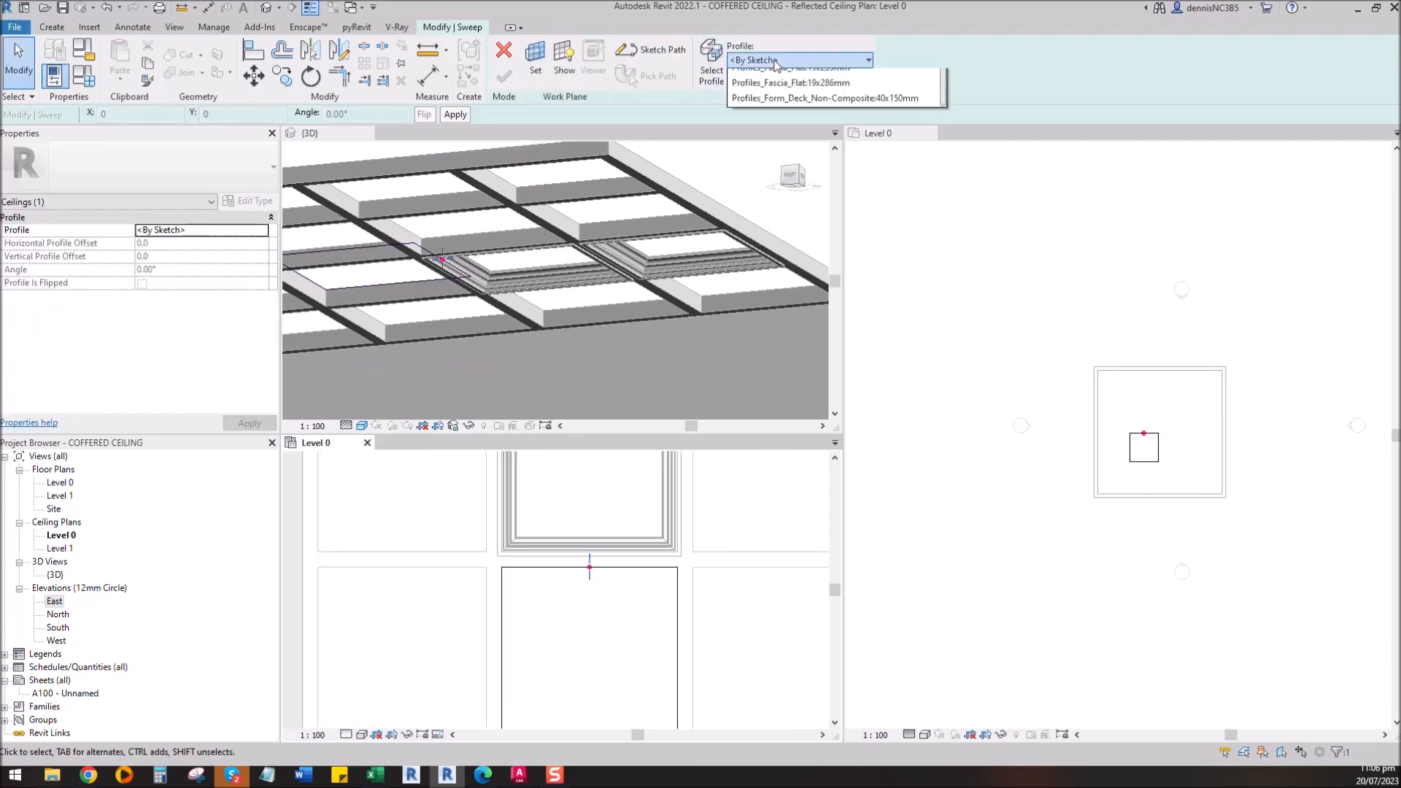
click(773, 90)
scroll(591, 583, up, 2)
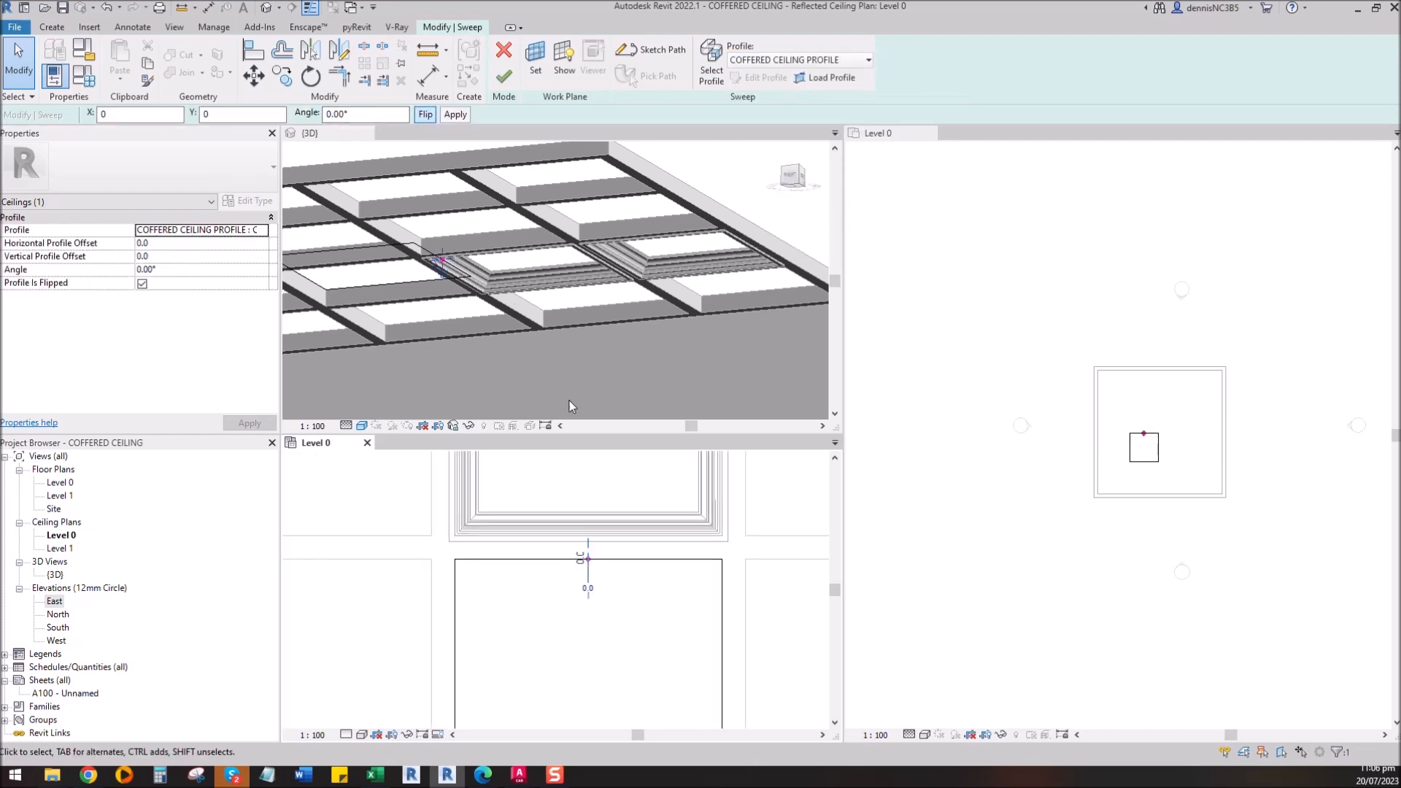
scroll(626, 562, down, 3)
click(715, 492)
click(504, 75)
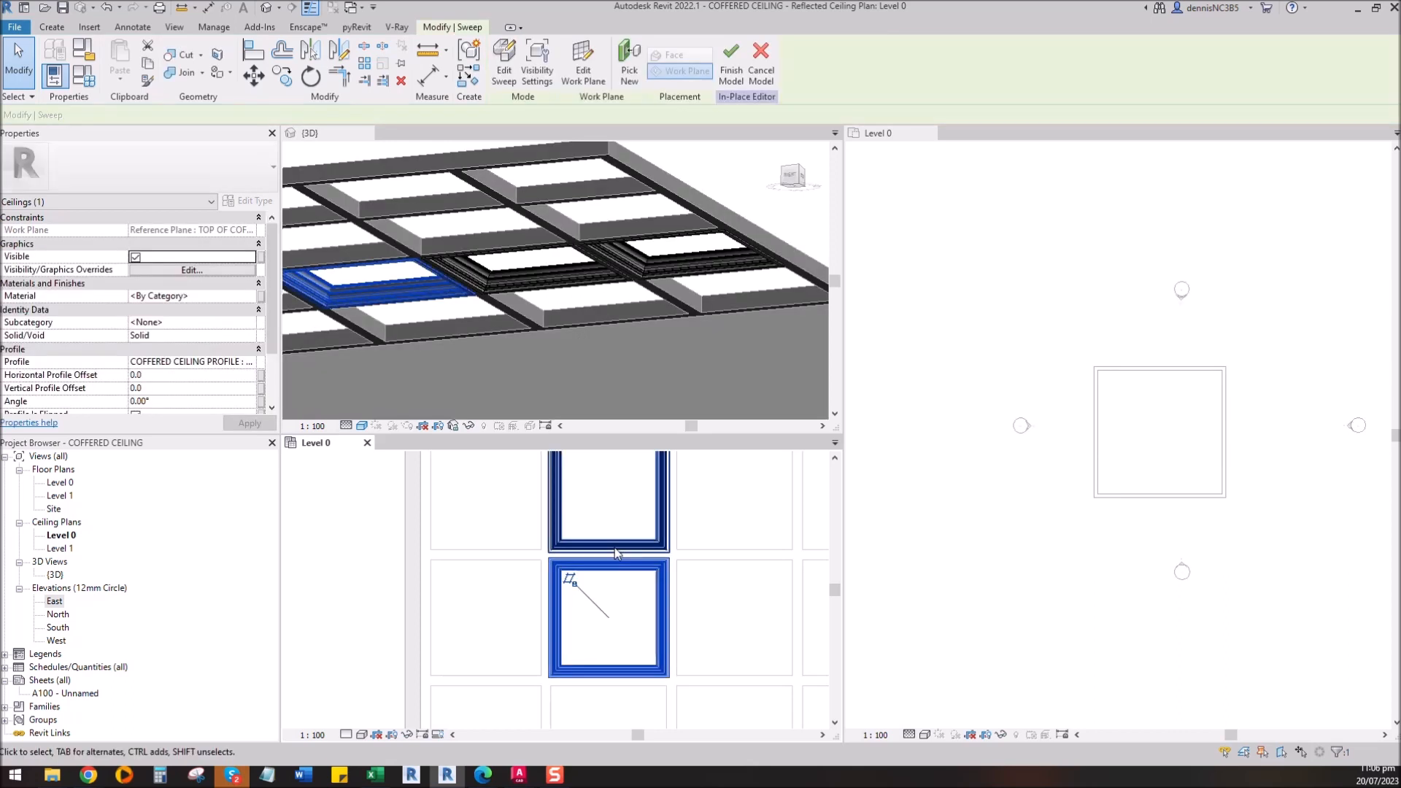
Step: Start another sweep for the fourth-row coffer, placing its sketched path on the TOP OF COFFERED CEILING reference plane
scroll(613, 584, down, 2)
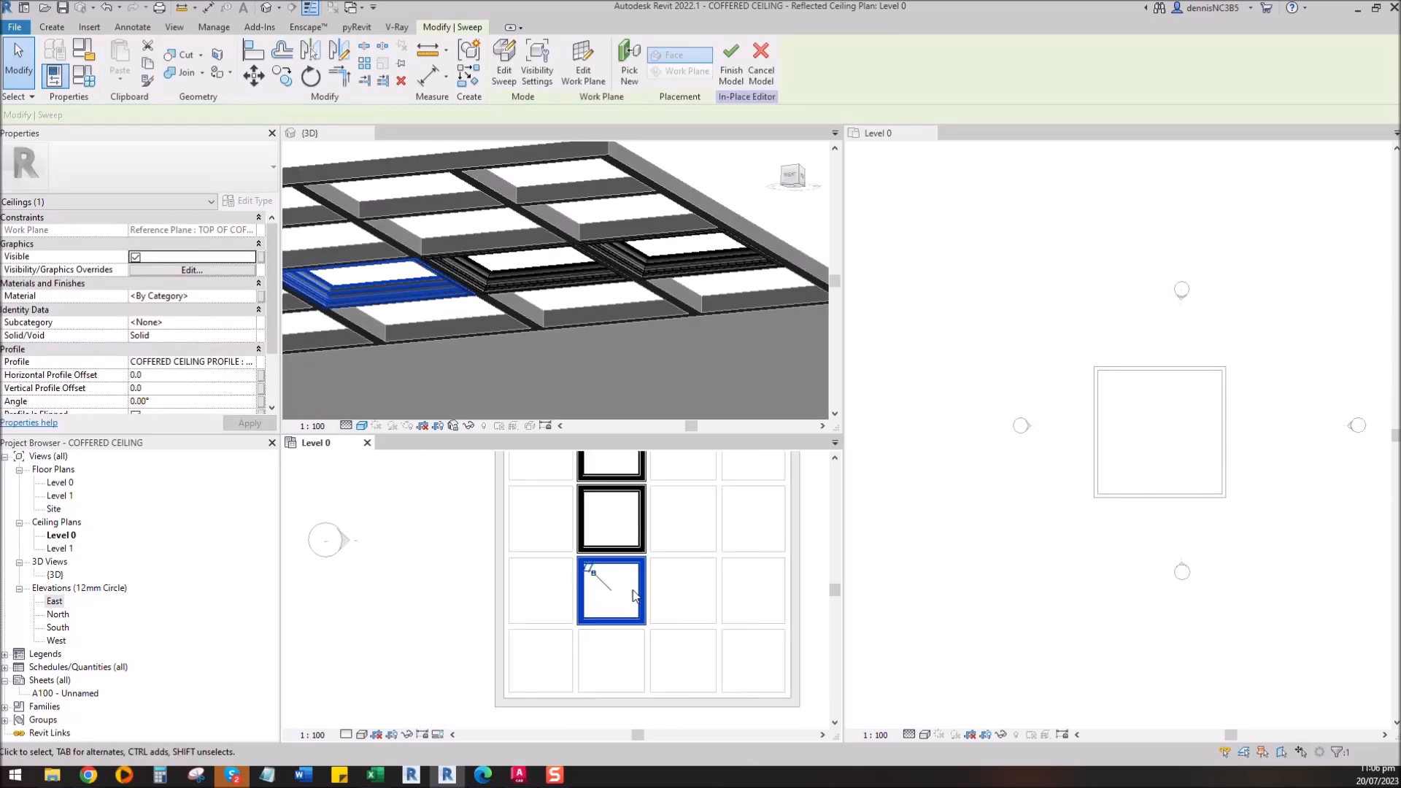
click(52, 27)
click(228, 69)
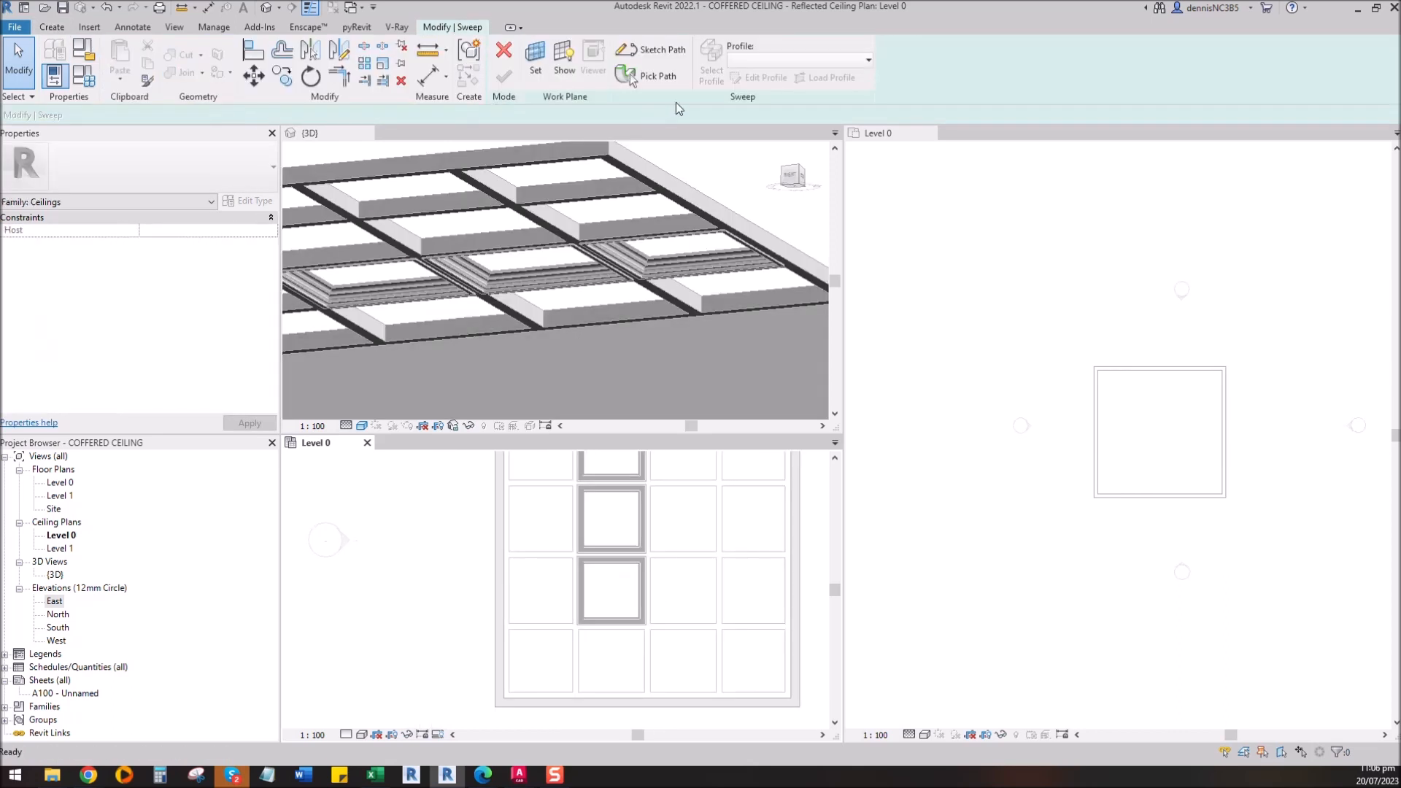
click(658, 51)
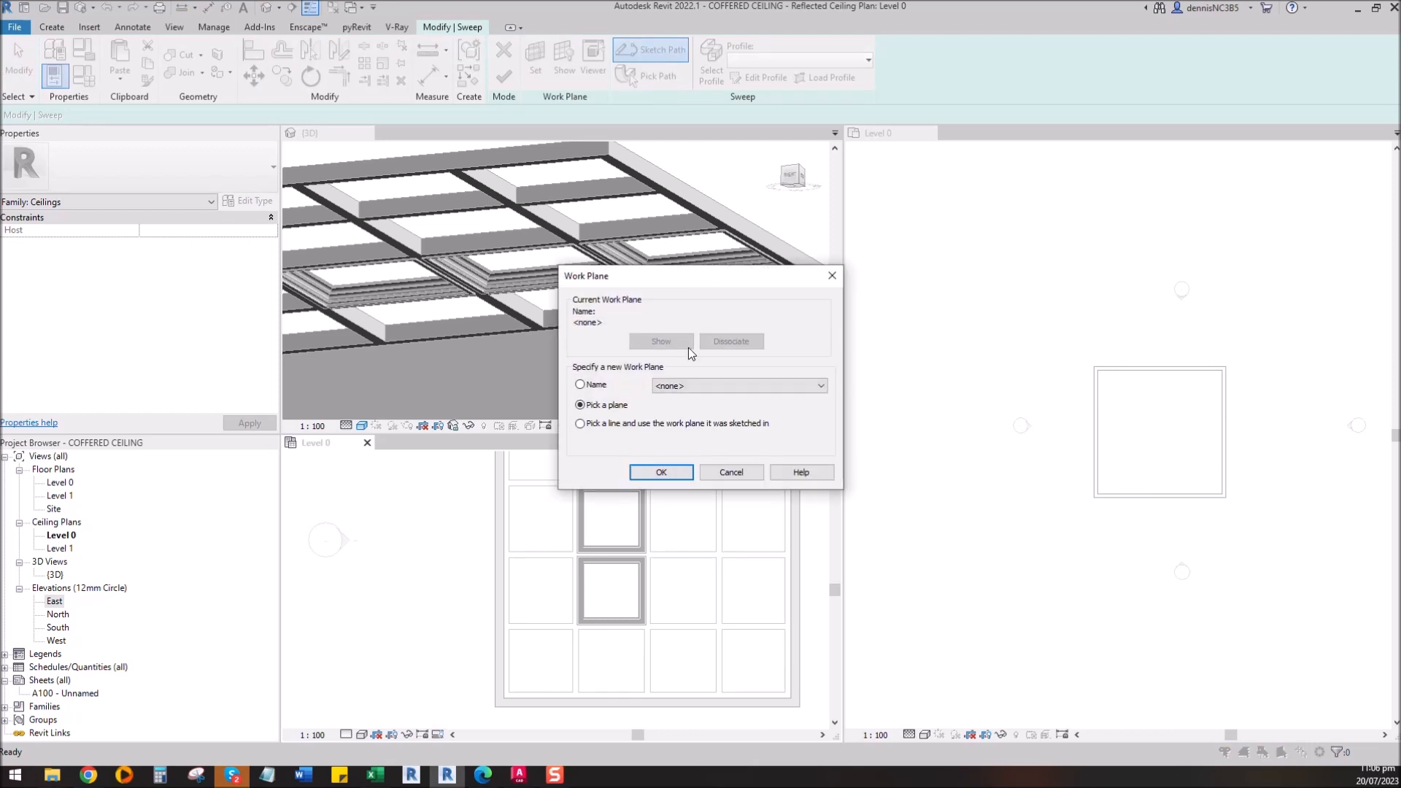
click(702, 384)
click(729, 430)
click(664, 472)
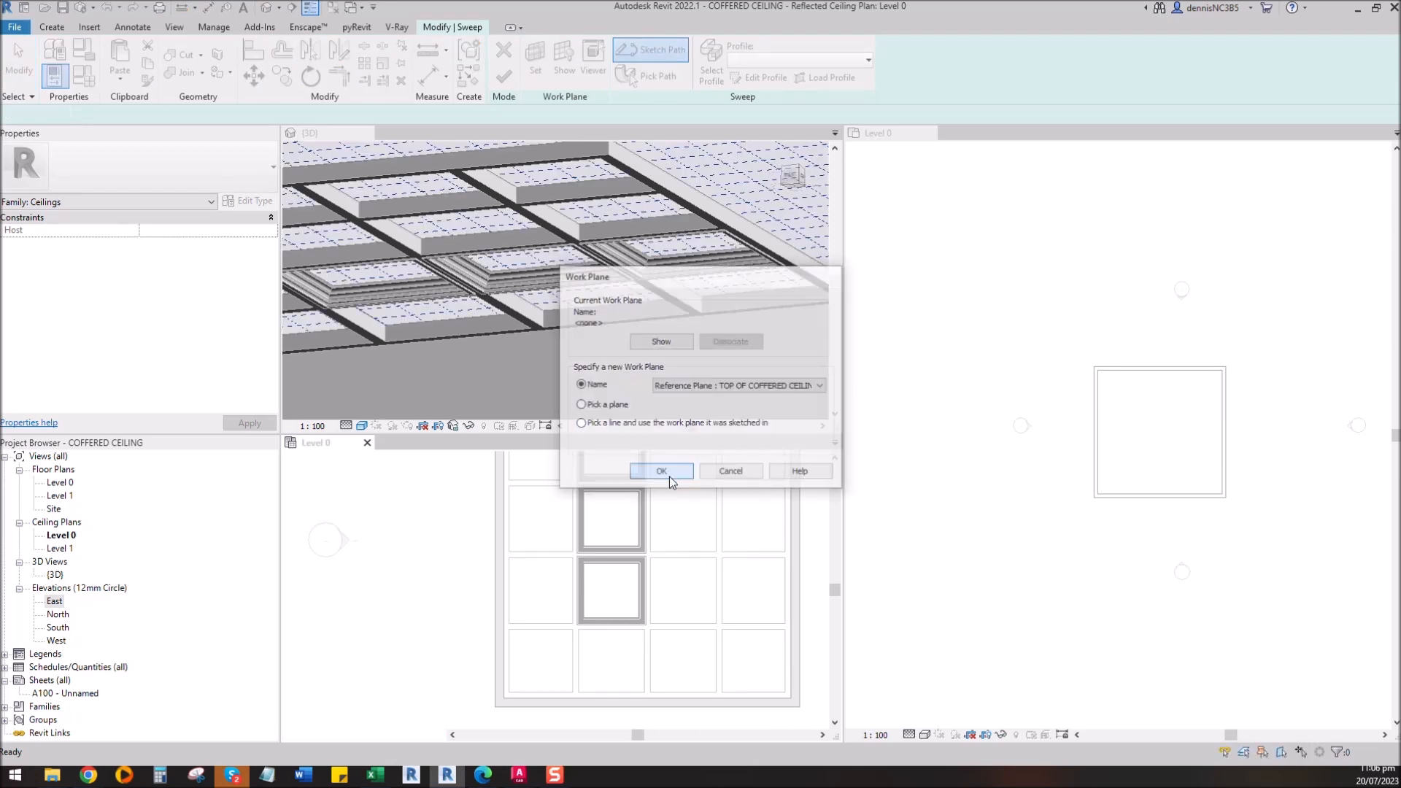
Step: Sketch a rectangular path, 2200 along its vertical sides, around the fourth-row coffer's edges in the second column and accept it
click(546, 47)
scroll(579, 650, up, 2)
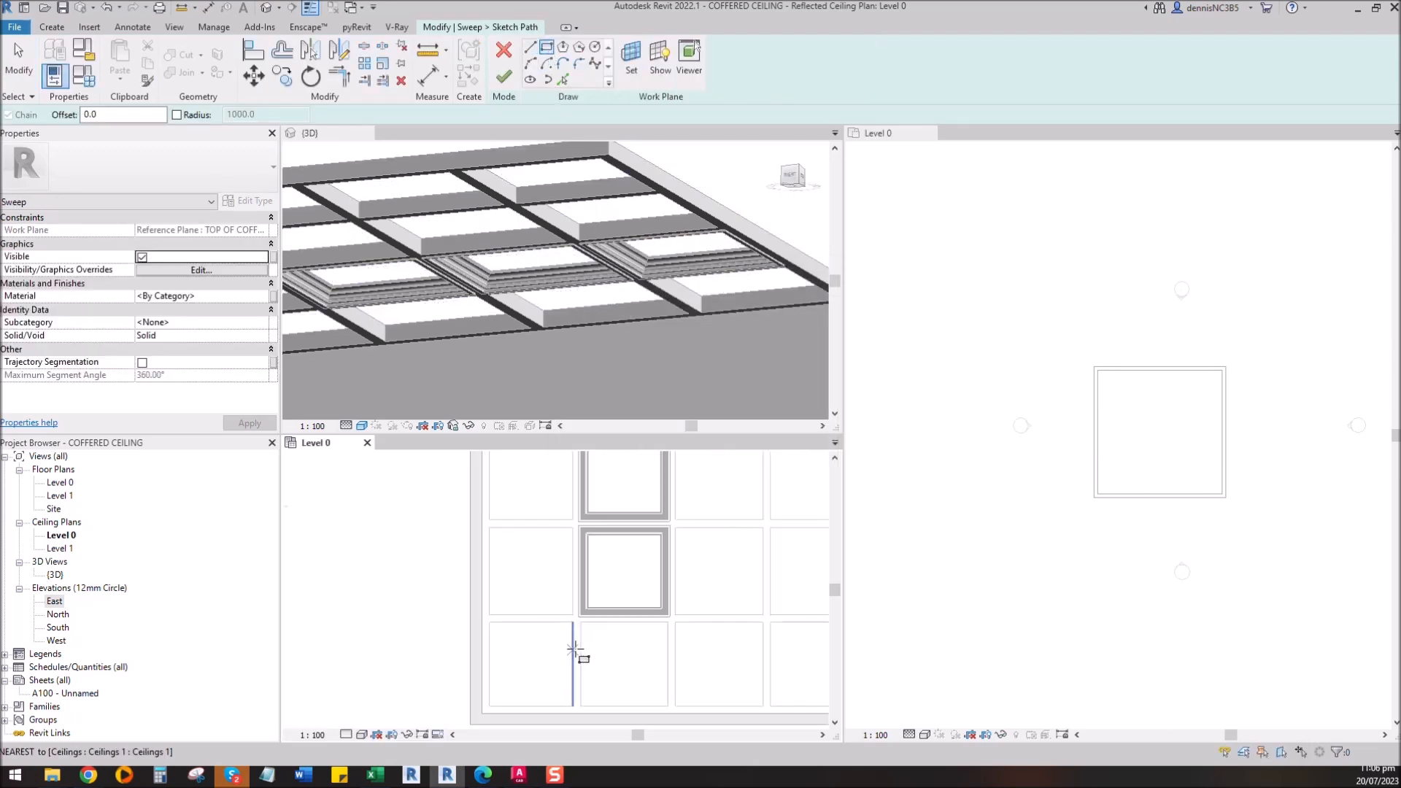
click(597, 618)
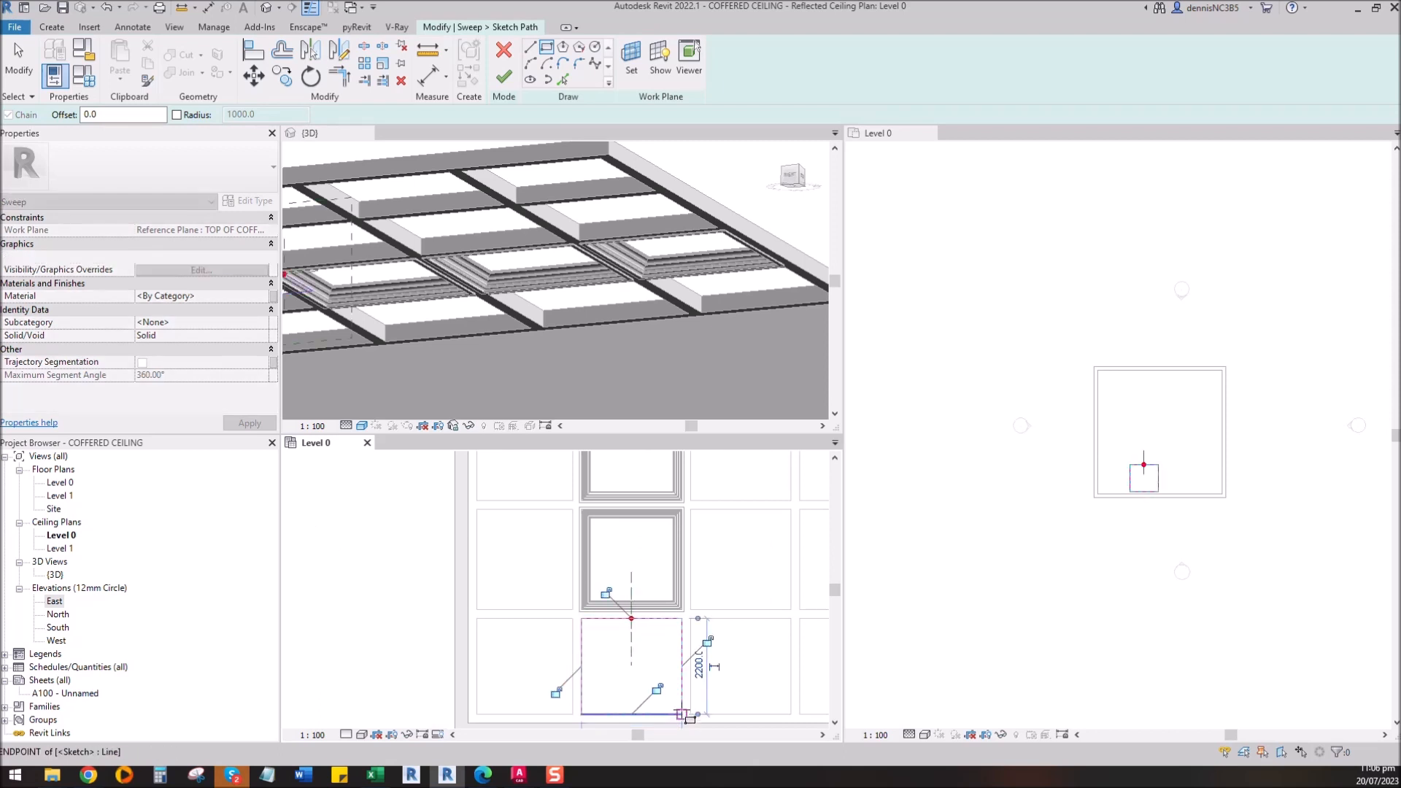
click(681, 714)
click(505, 80)
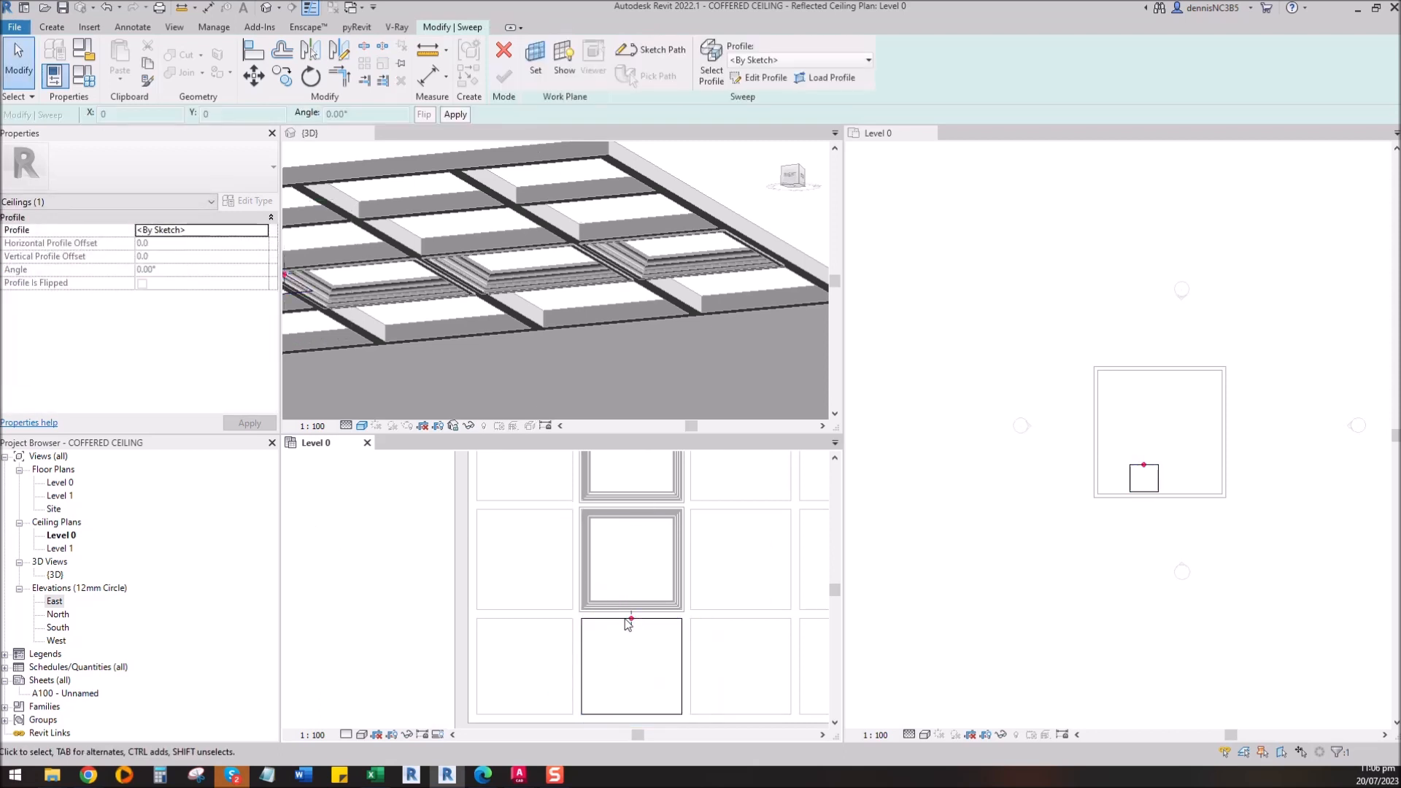
Step: Assign COFFERED CEILING PROFILE to the fourth-row coffer's sweep, flip the profile and finish the sweep
scroll(627, 623, up, 3)
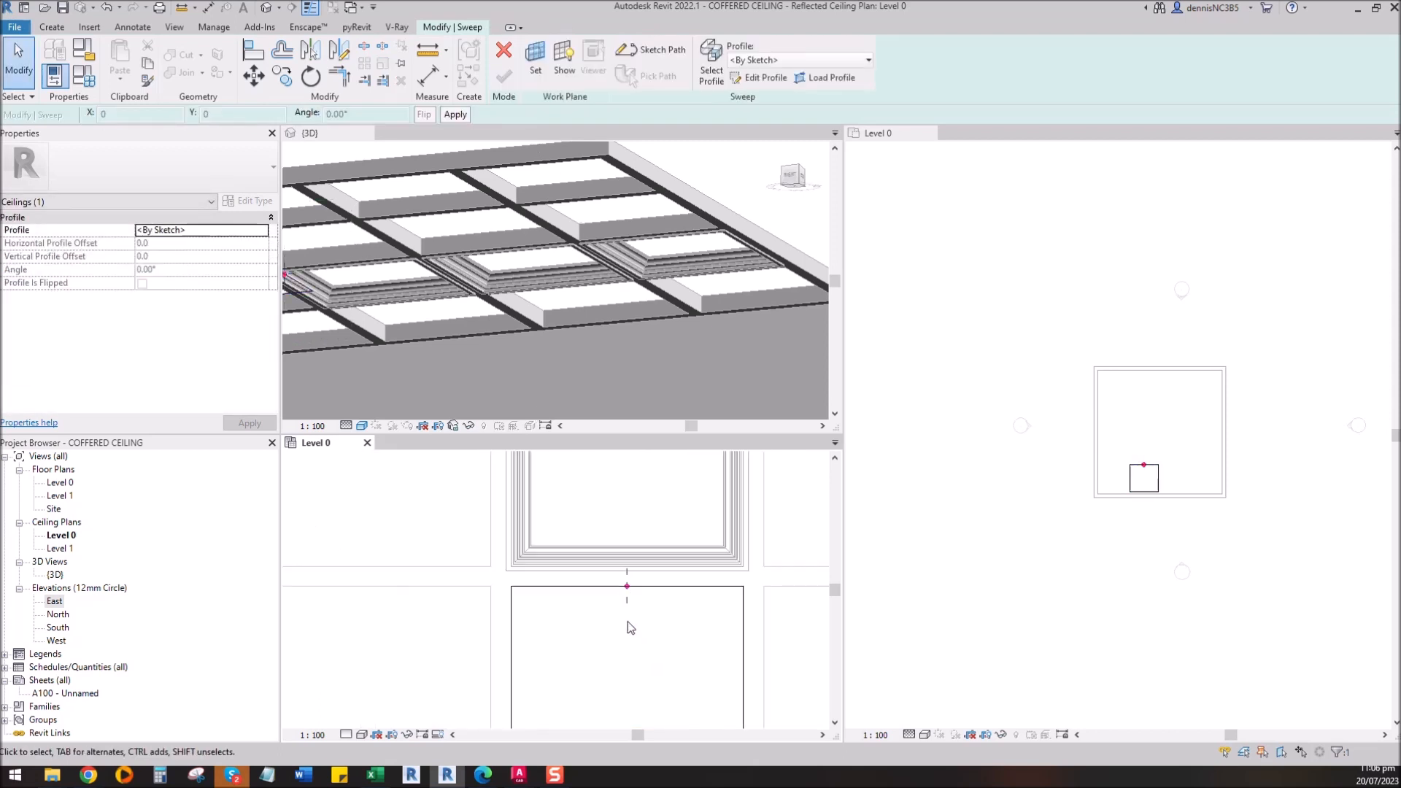
click(778, 62)
click(773, 89)
scroll(630, 594, up, 2)
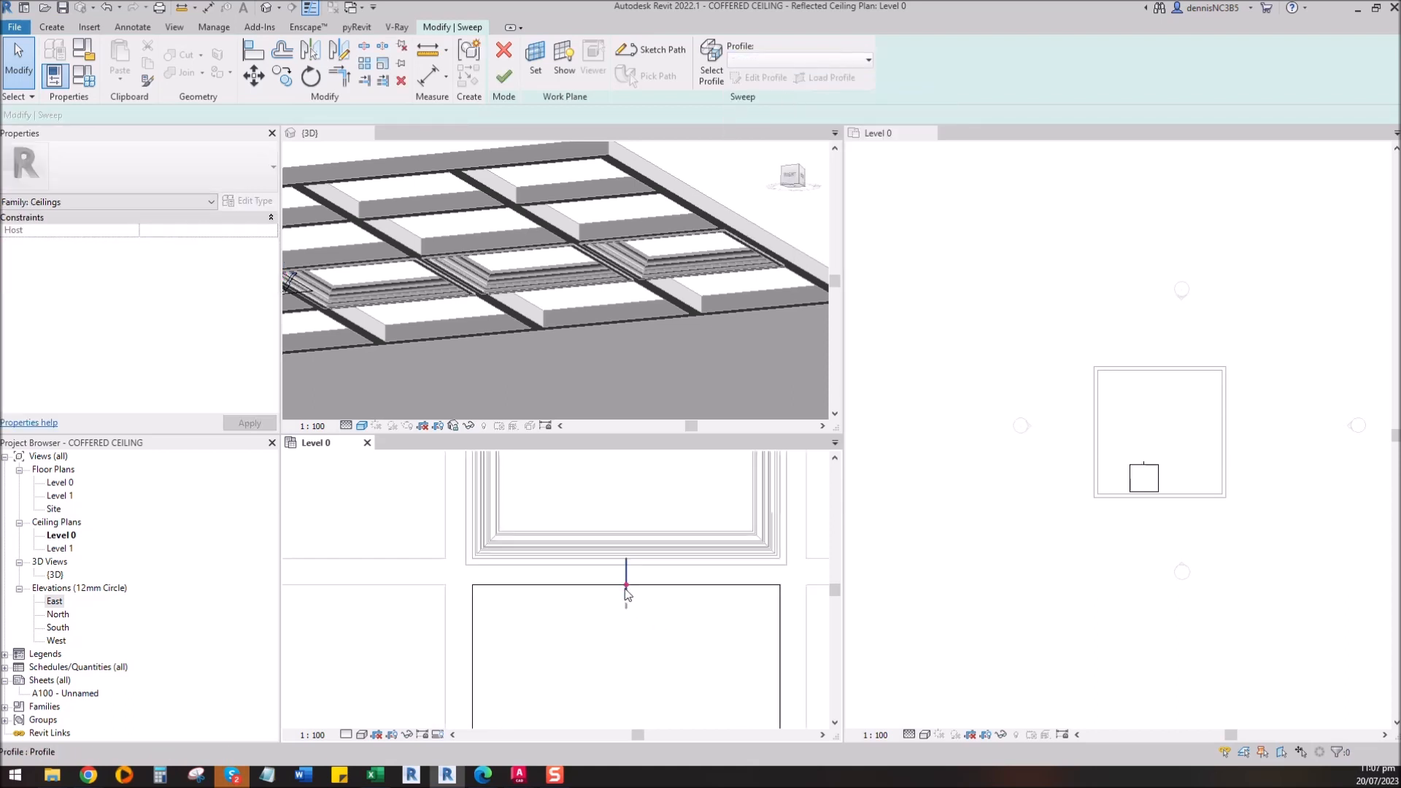
click(422, 117)
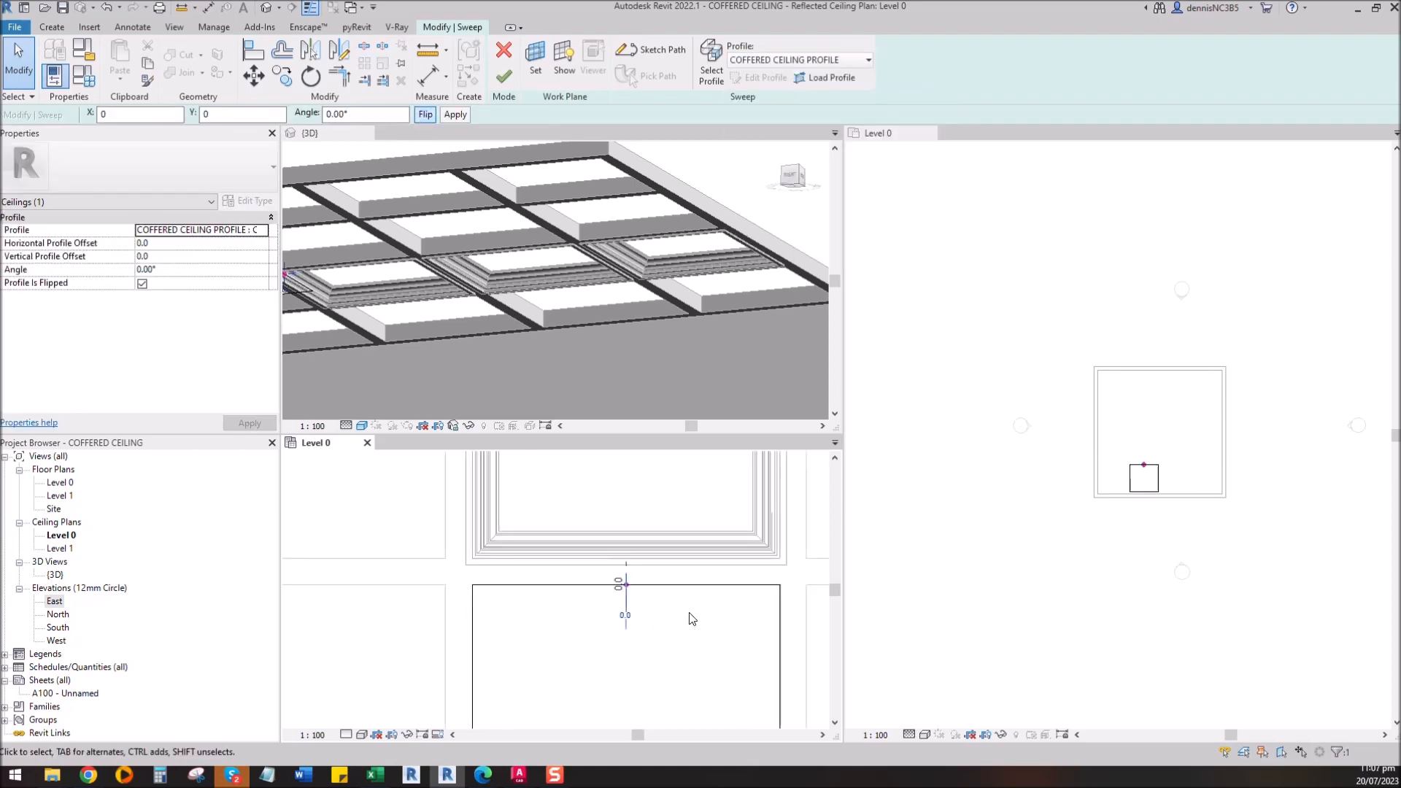
click(711, 660)
click(505, 86)
scroll(583, 528, down, 6)
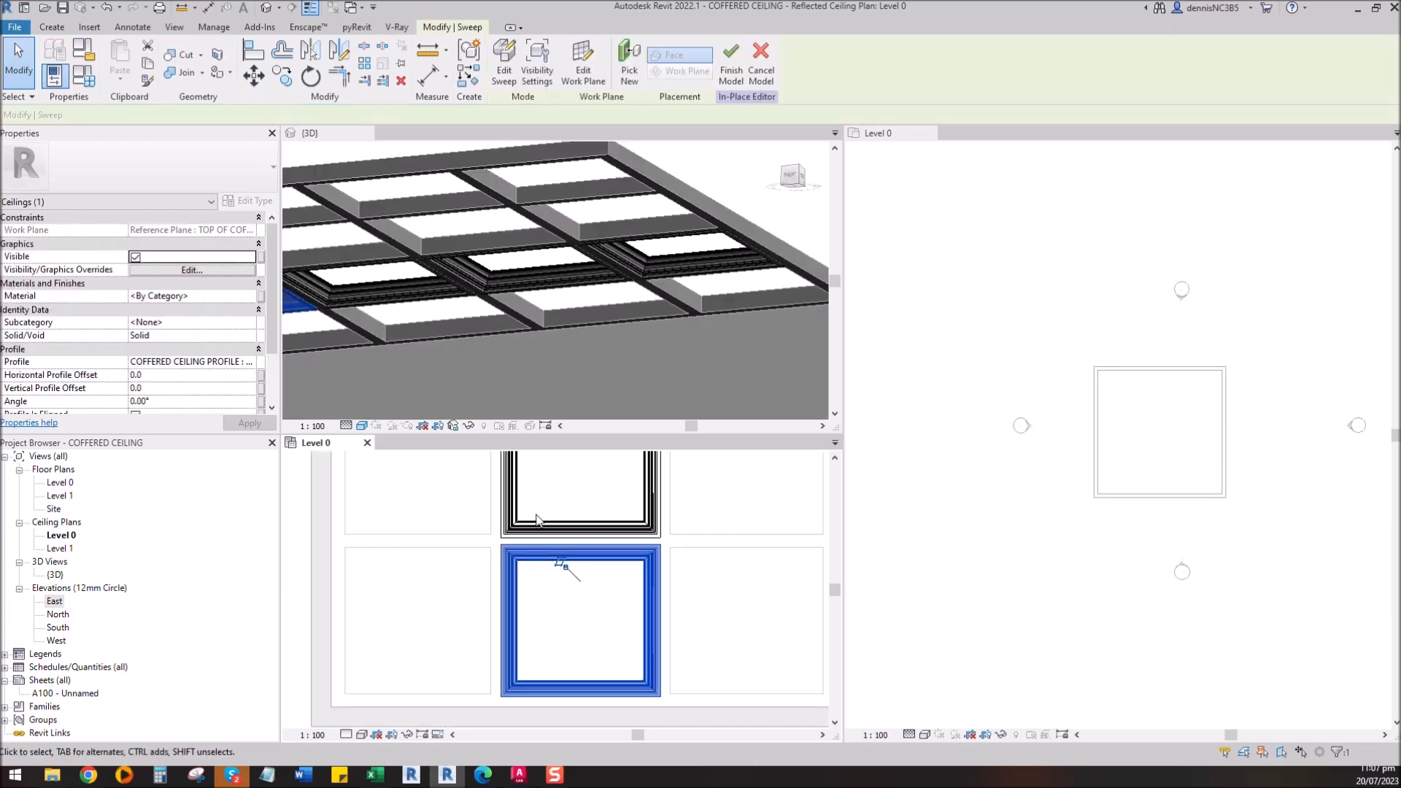
Step: Start a sweep for the third column's first-row coffer, with its sketched path on the TOP OF COFFERED CEILING reference plane
scroll(583, 528, up, 1)
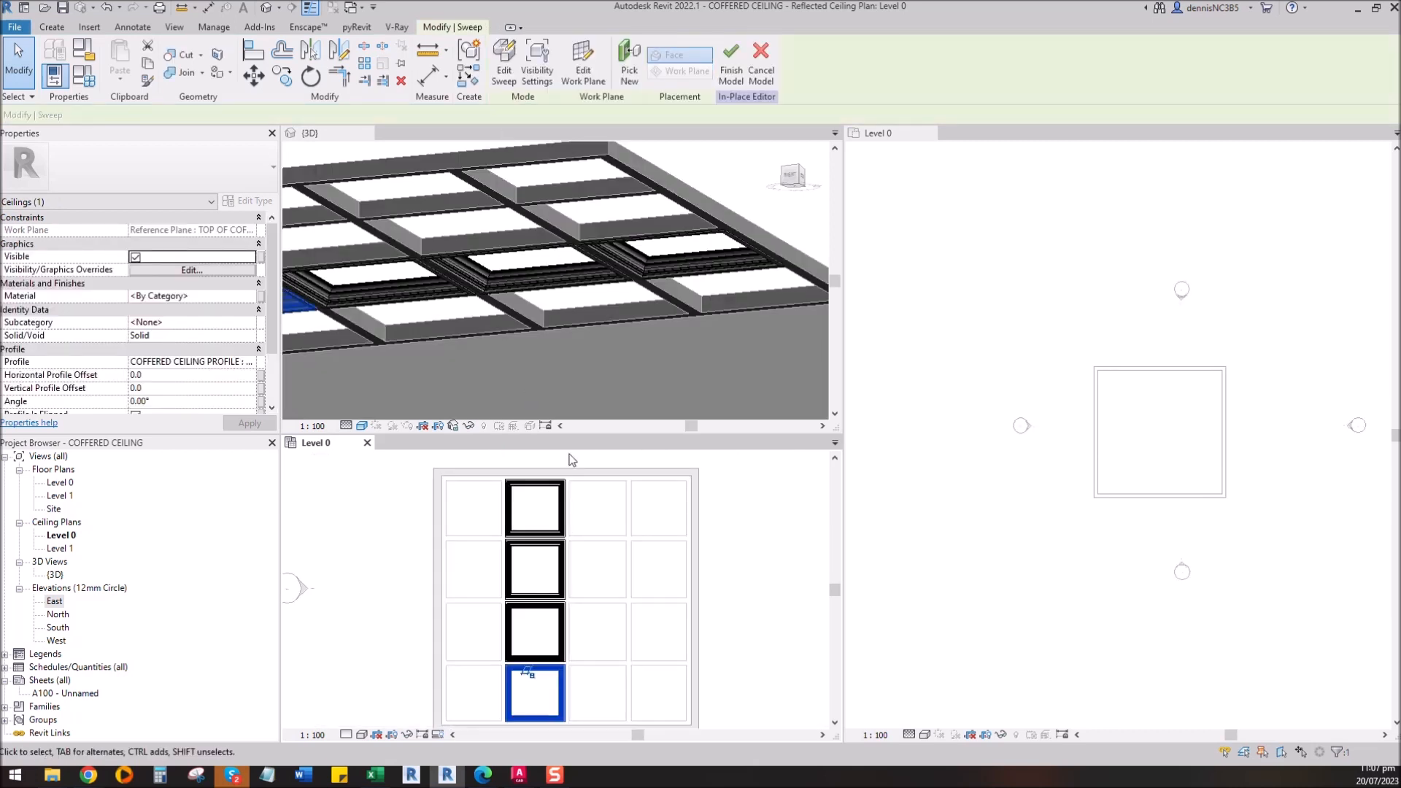
click(53, 27)
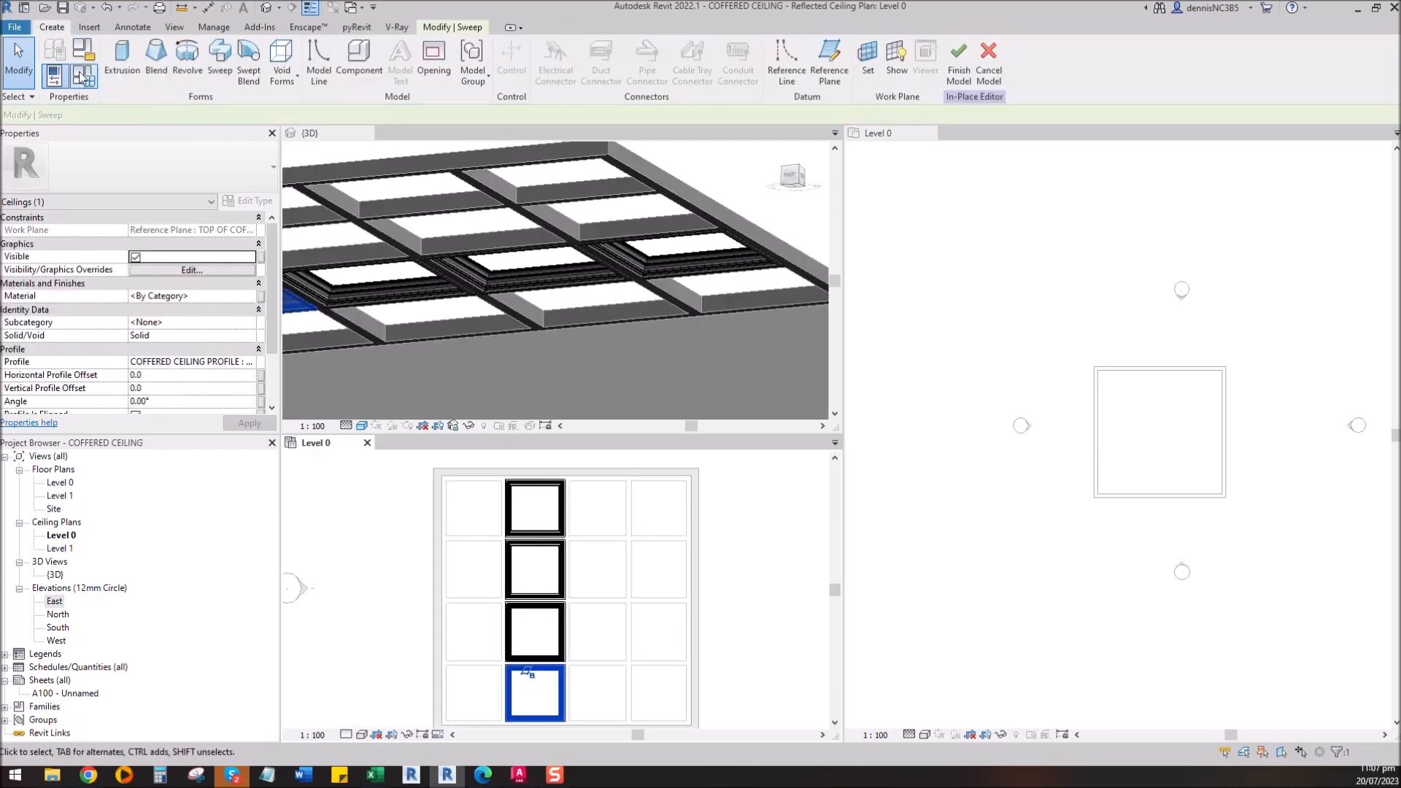
click(122, 65)
click(831, 275)
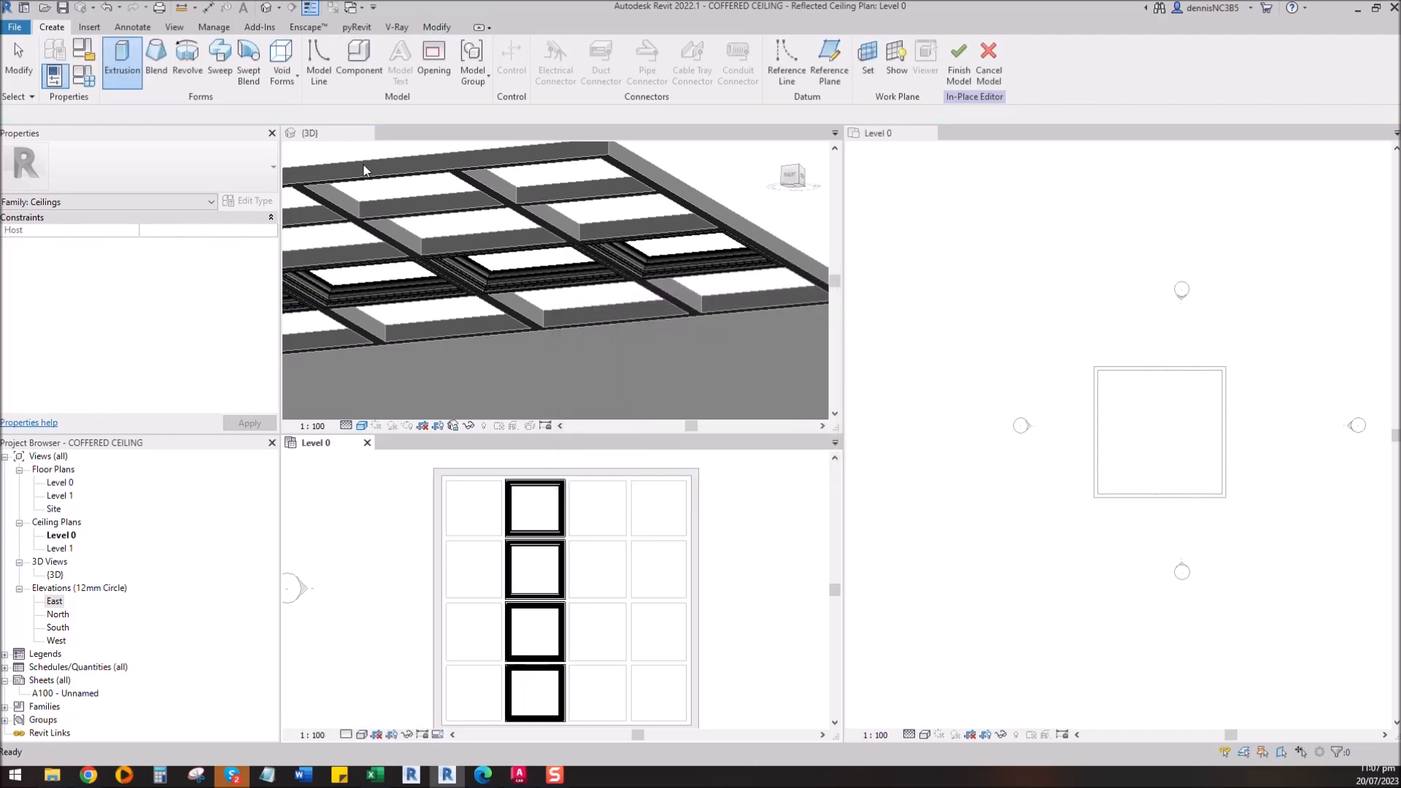
click(211, 82)
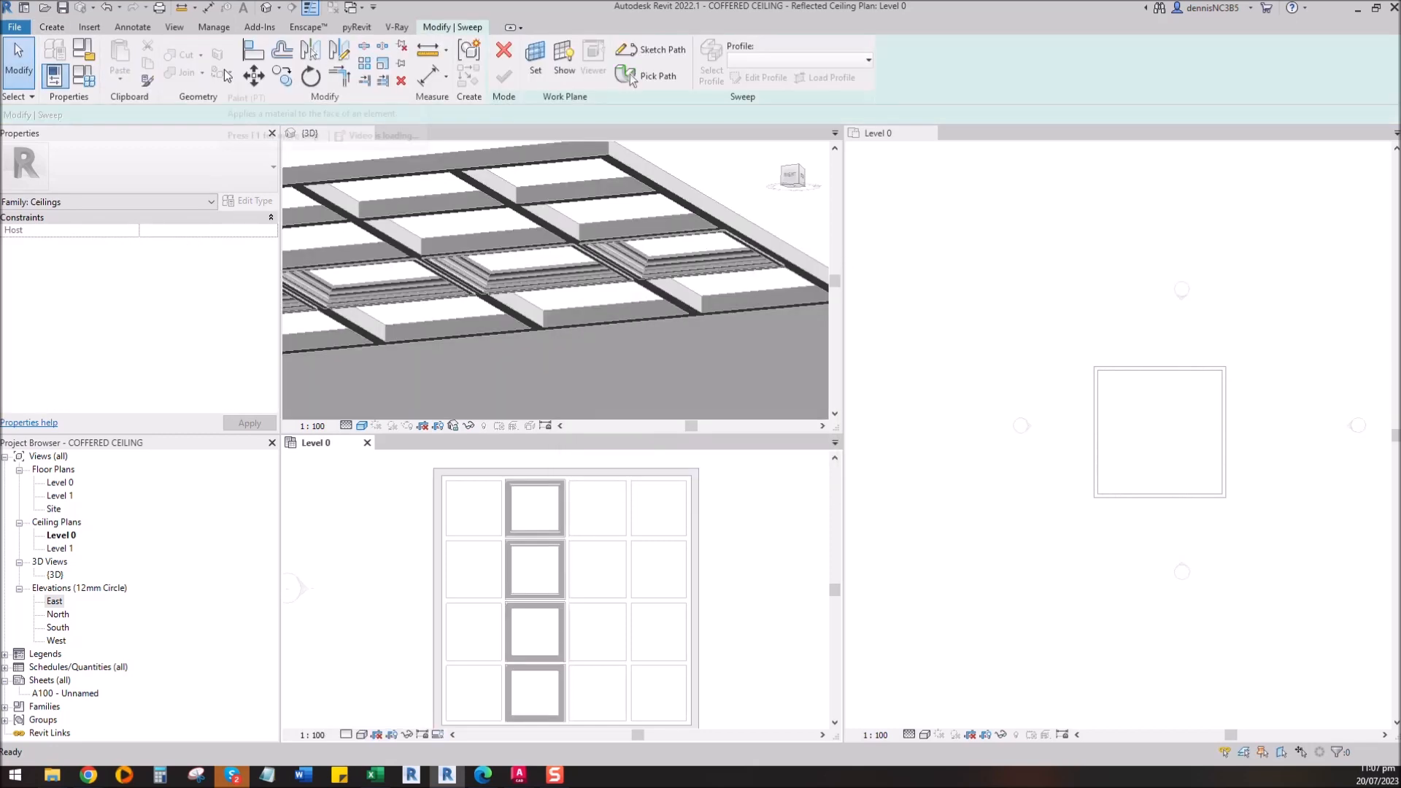
click(651, 50)
click(706, 385)
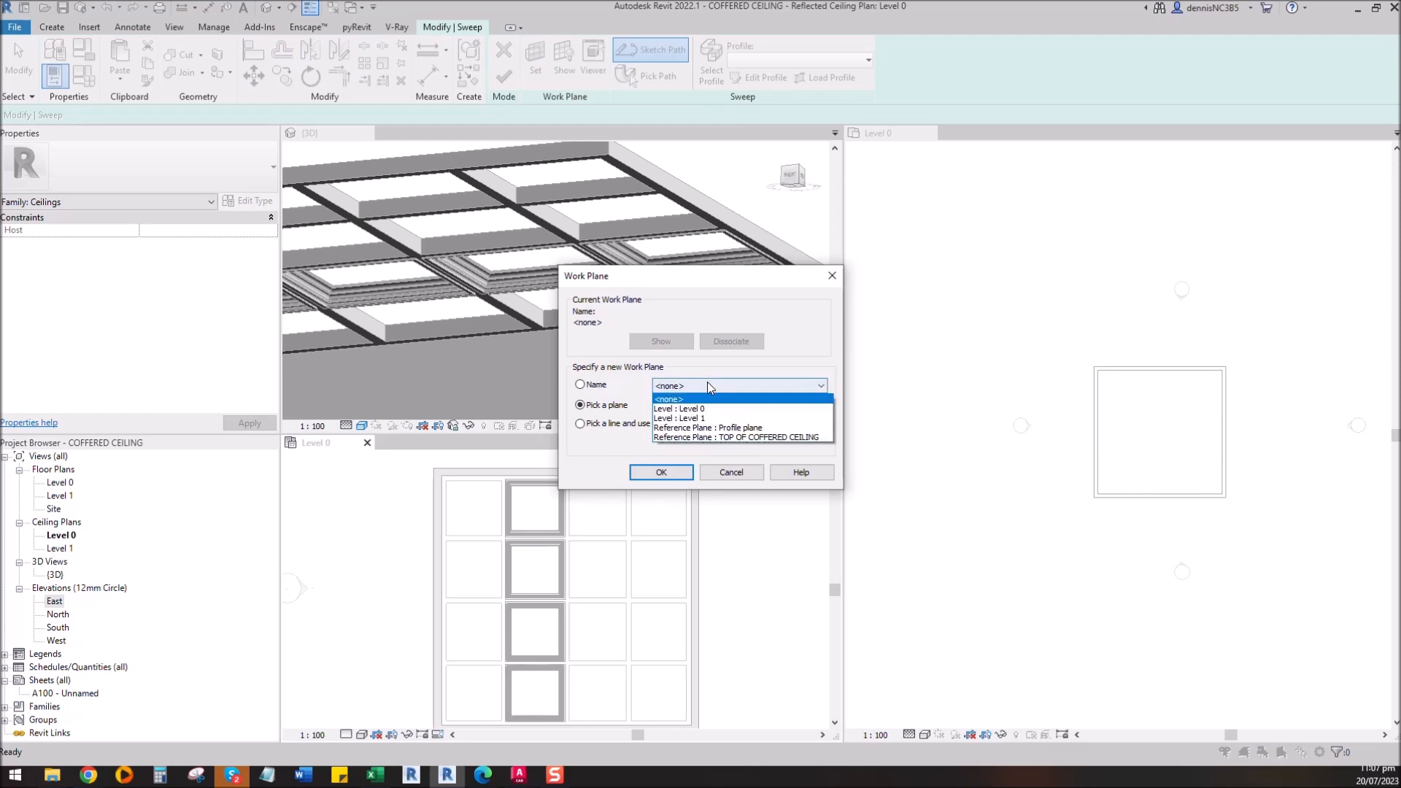
click(737, 437)
click(662, 474)
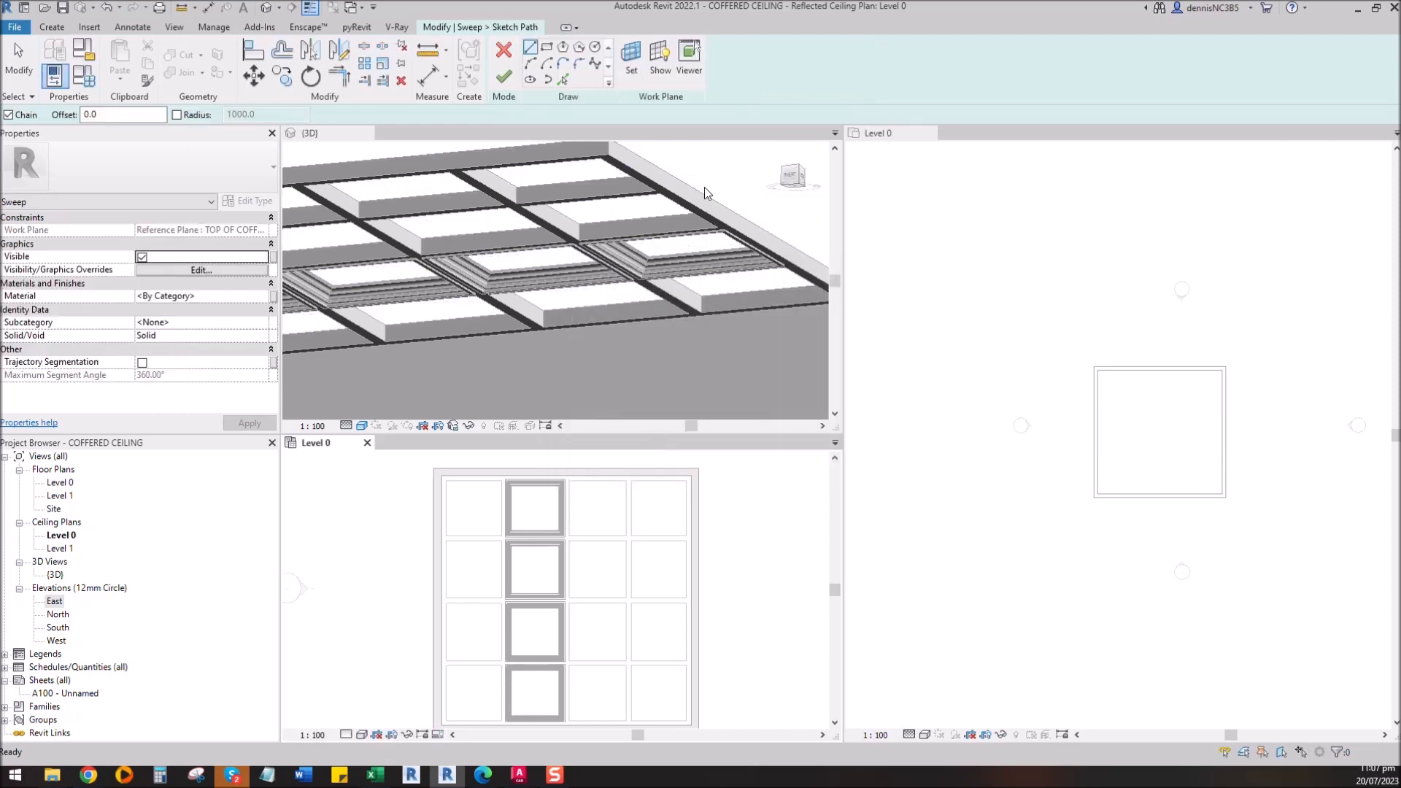
Step: Sketch a 2300 by 2200 rectangular path along the first-row coffer's edges in the third column and accept it
scroll(571, 486, up, 3)
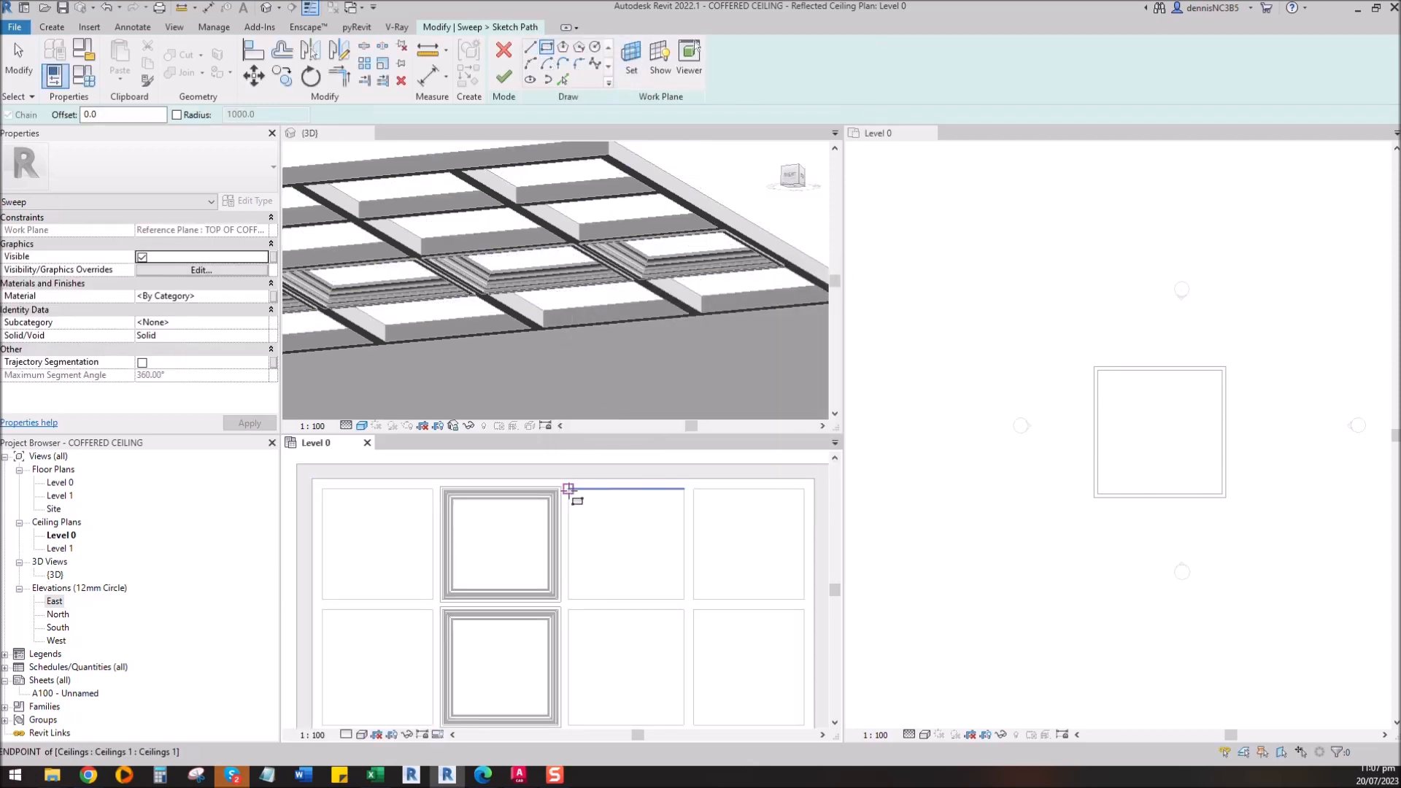
click(568, 489)
click(683, 599)
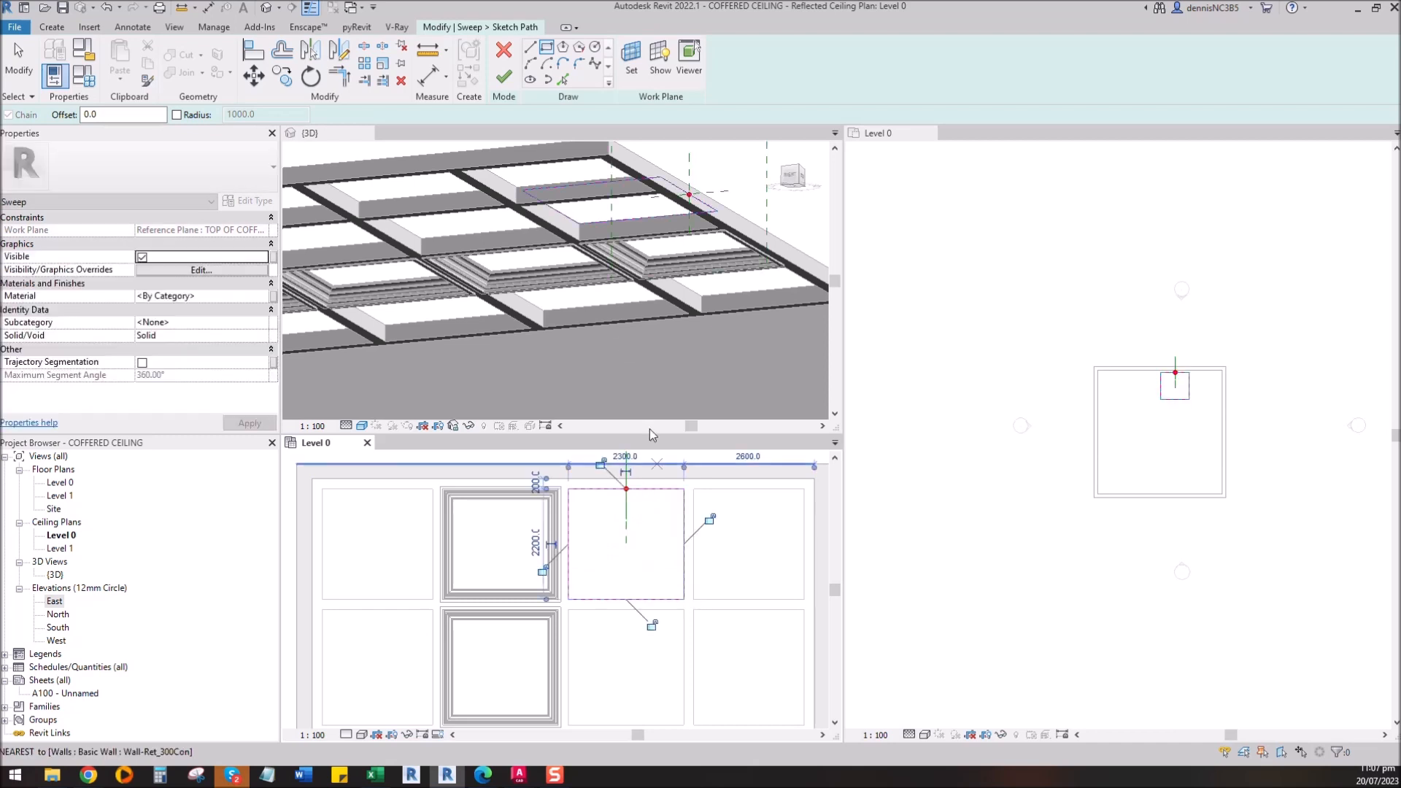
click(503, 76)
Step: Assign COFFERED CEILING PROFILE to the third column's first-row sweep, flip the profile, finish the sweep and deselect it
scroll(628, 497, up, 2)
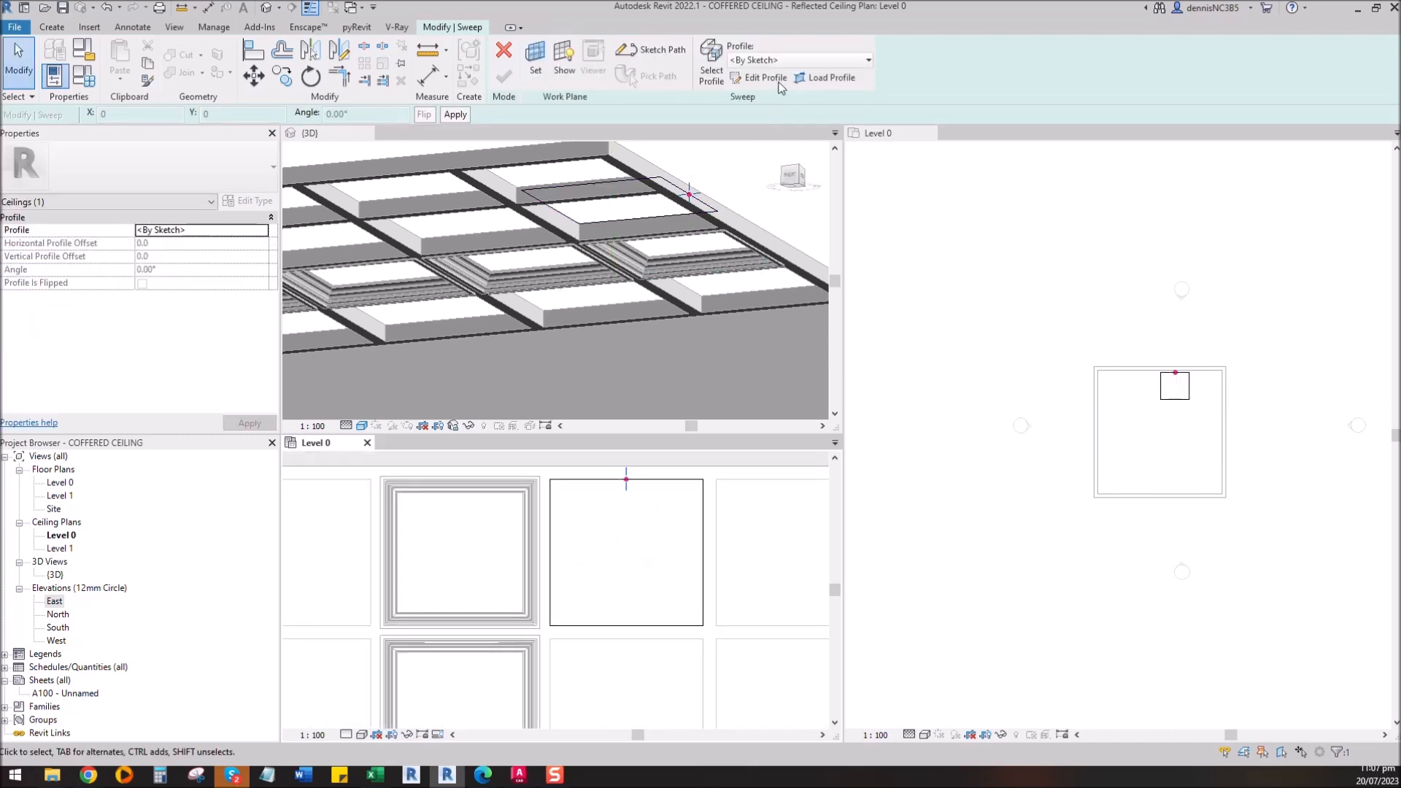
click(781, 62)
click(791, 95)
click(631, 525)
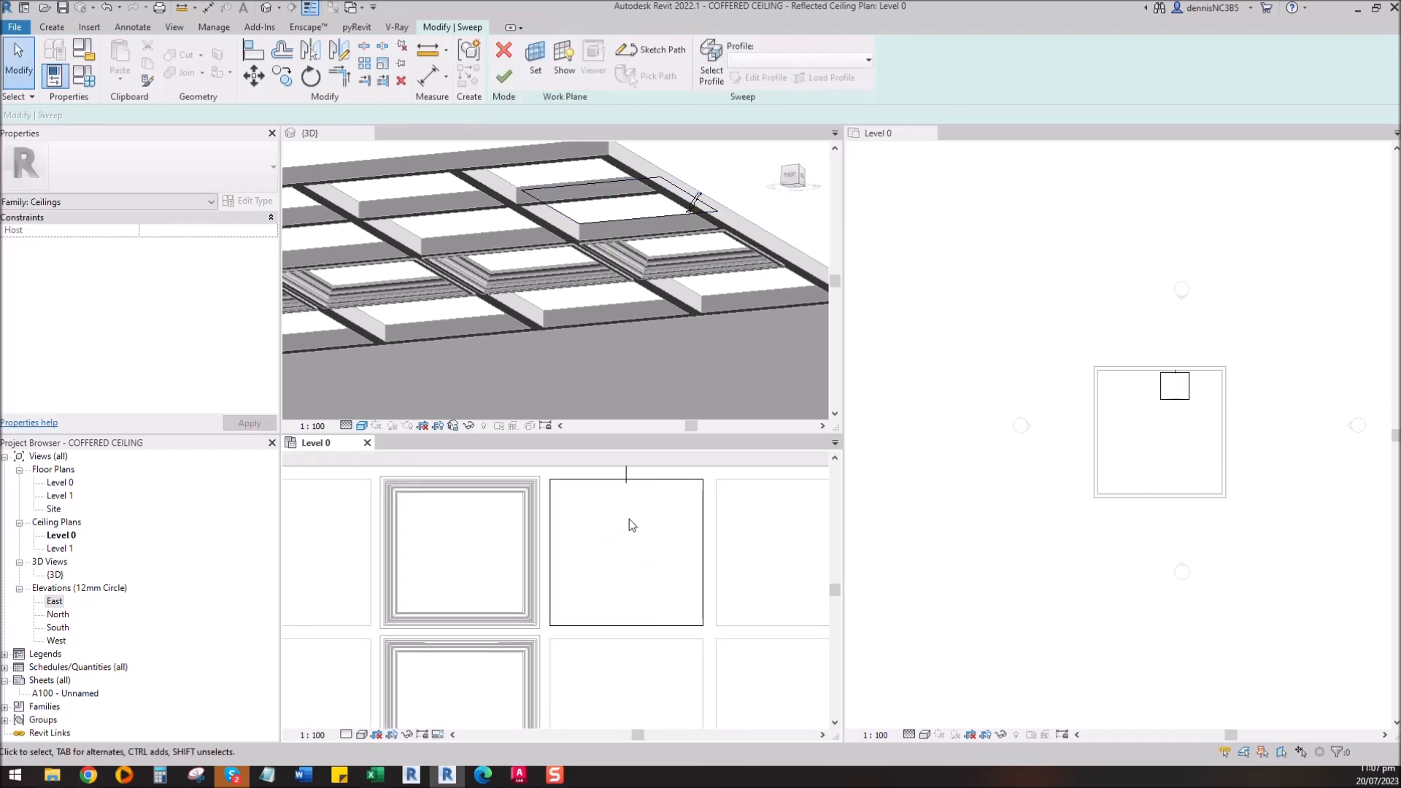
scroll(631, 525, up, 1)
click(610, 525)
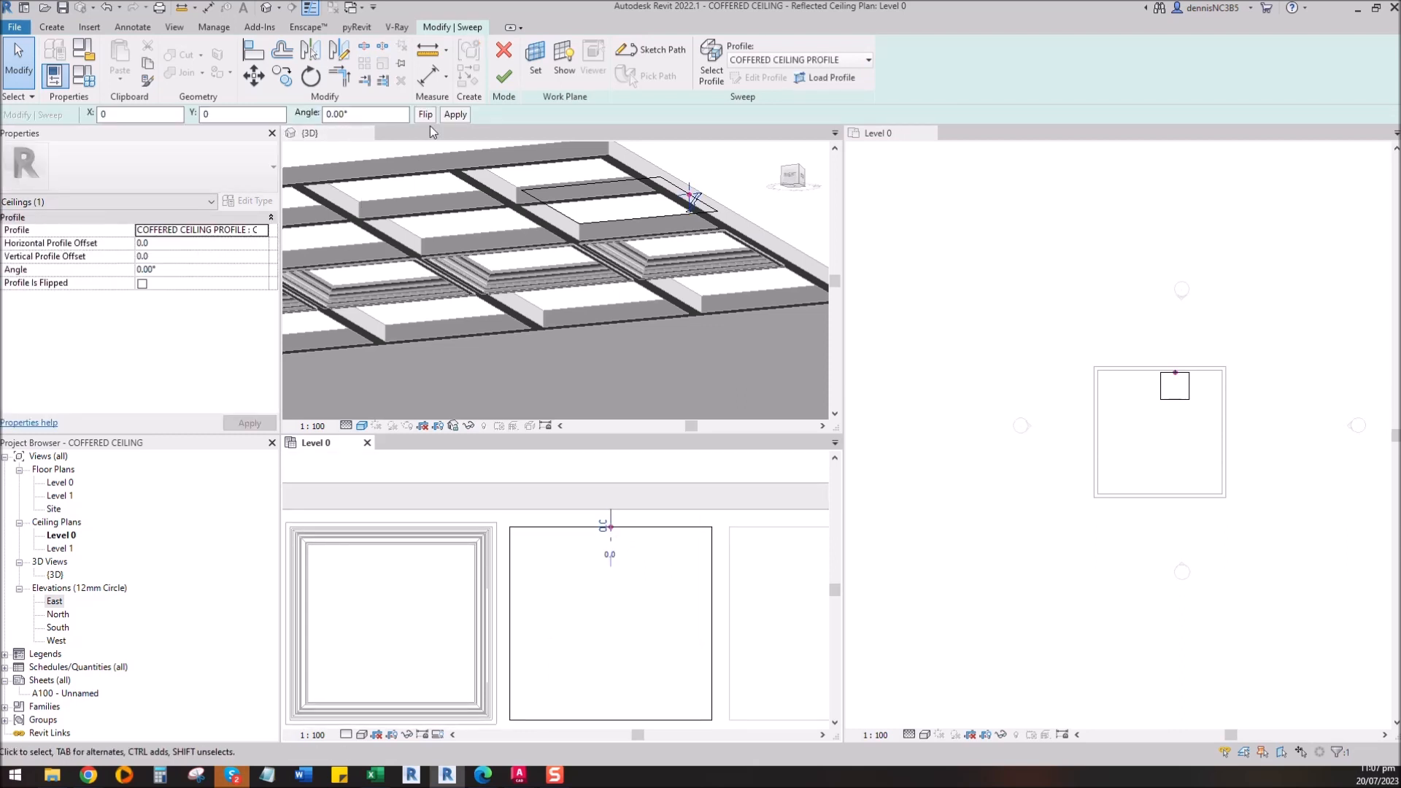
click(659, 590)
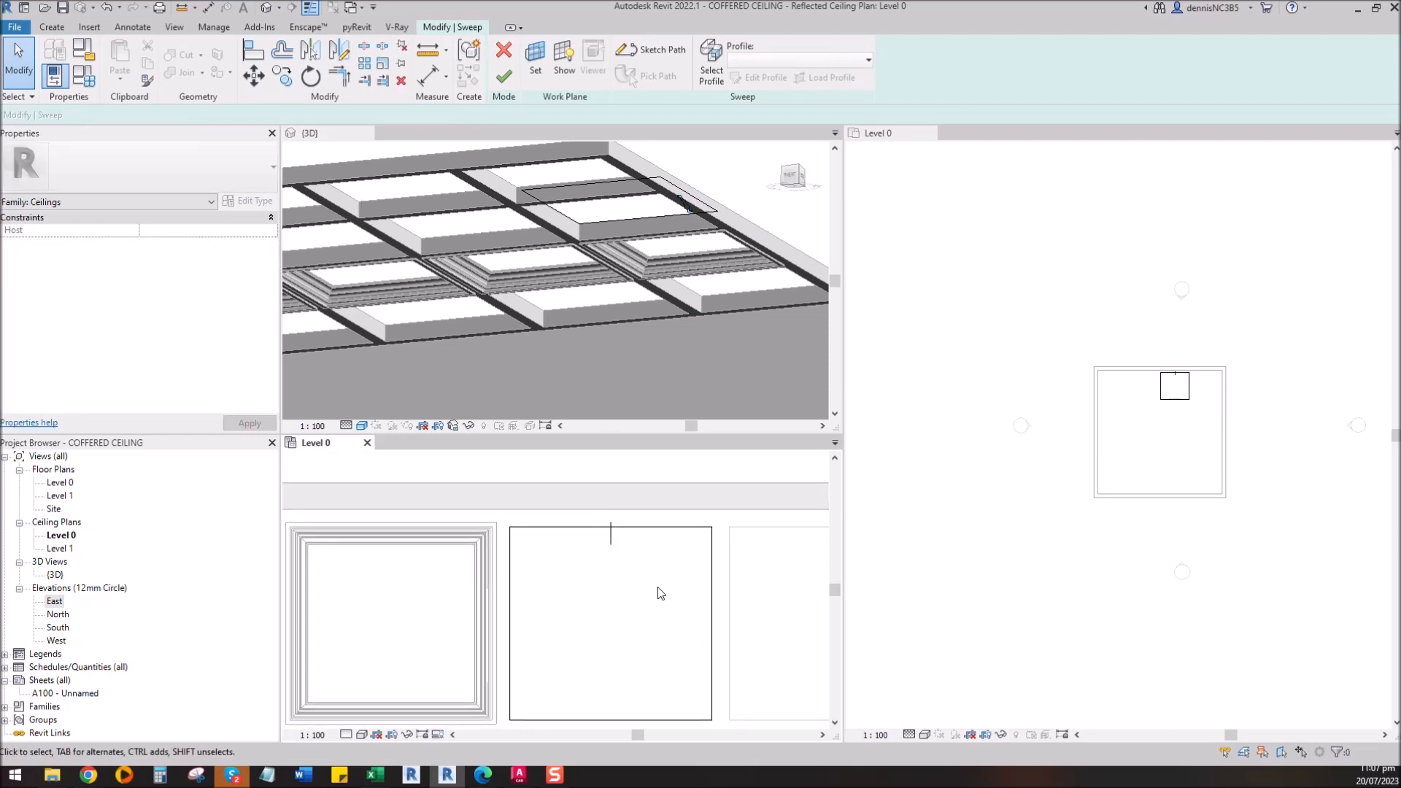
click(505, 79)
scroll(689, 558, down, 1)
click(689, 558)
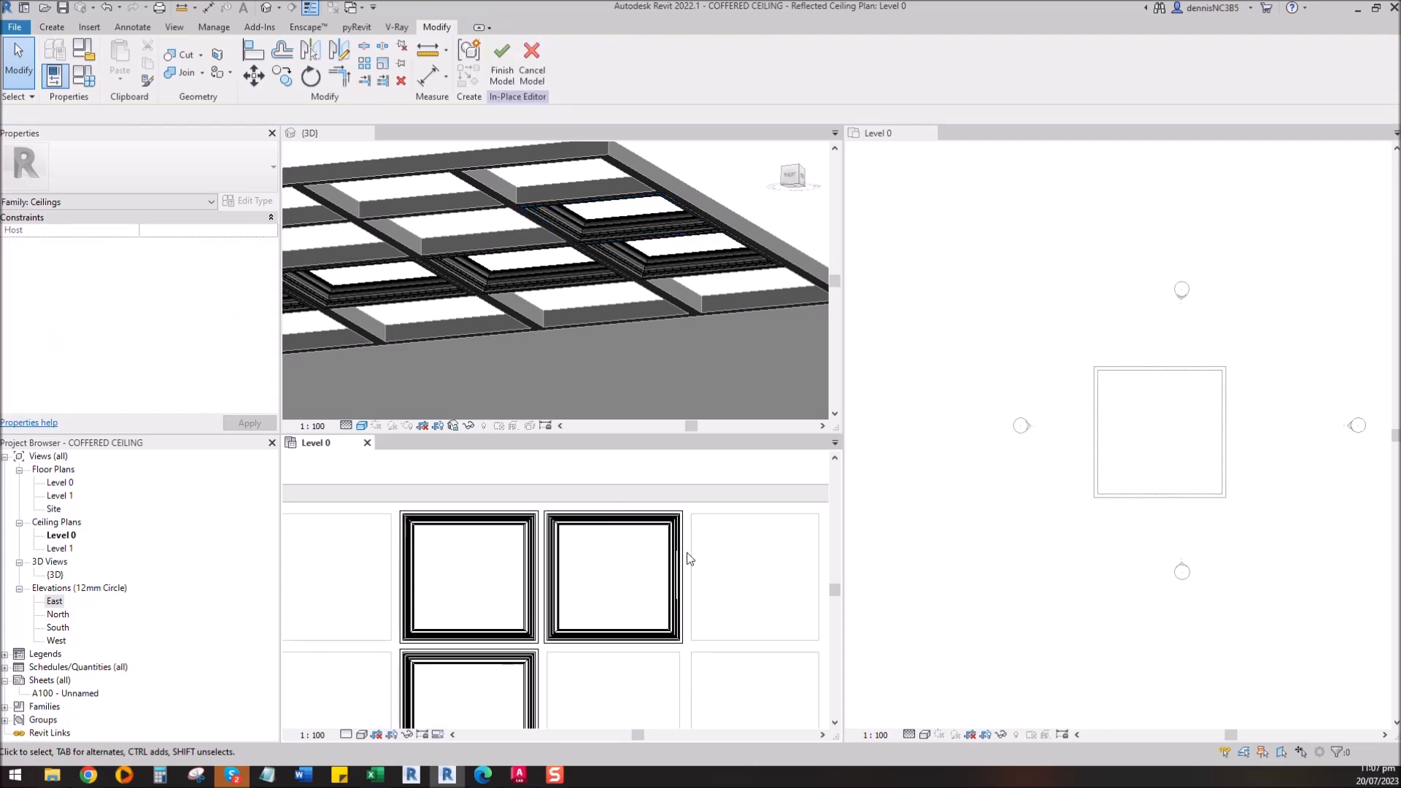
Step: Start a sweep for the third column's second-row coffer, with its sketched path on the TOP OF COFFERED CEILING reference plane
scroll(692, 558, down, 1)
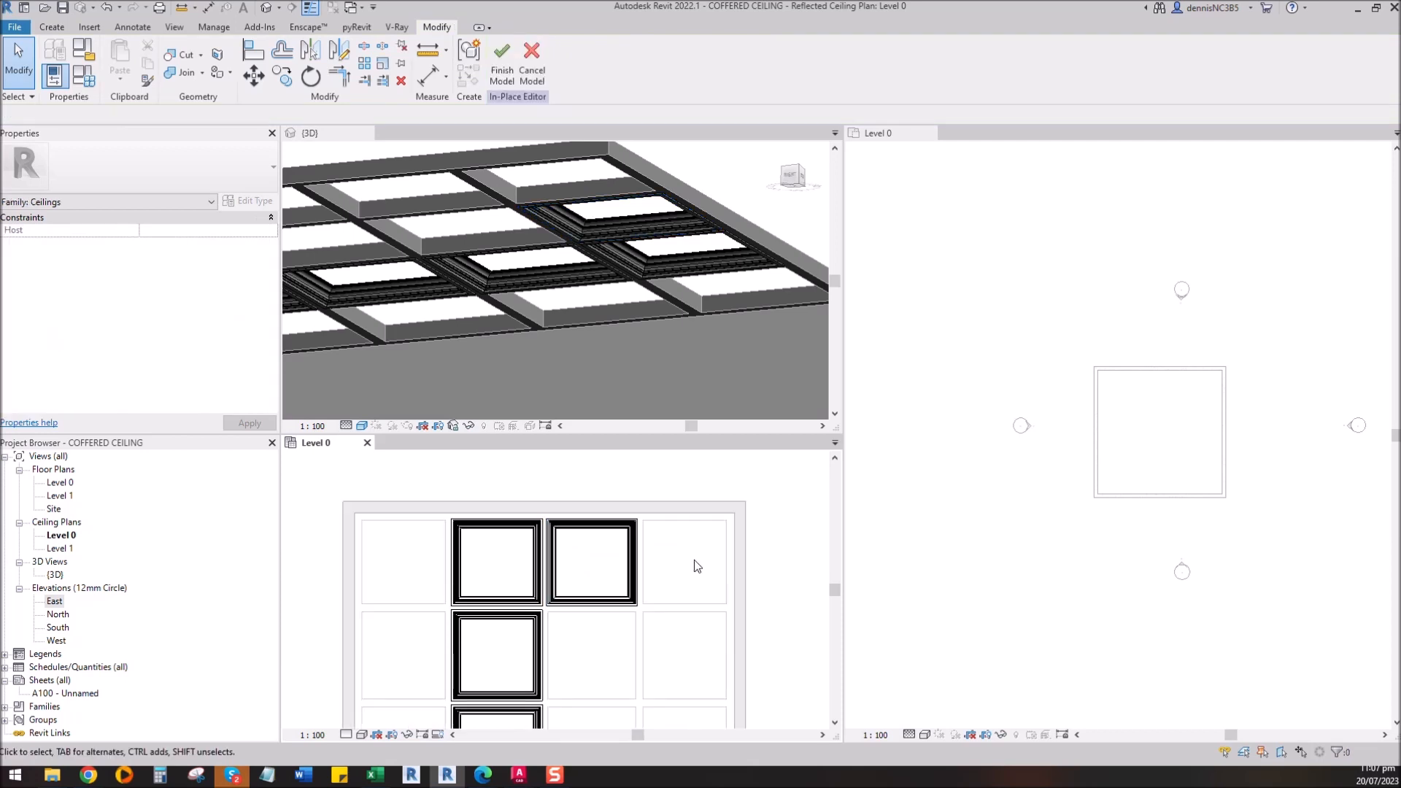
click(54, 27)
click(219, 62)
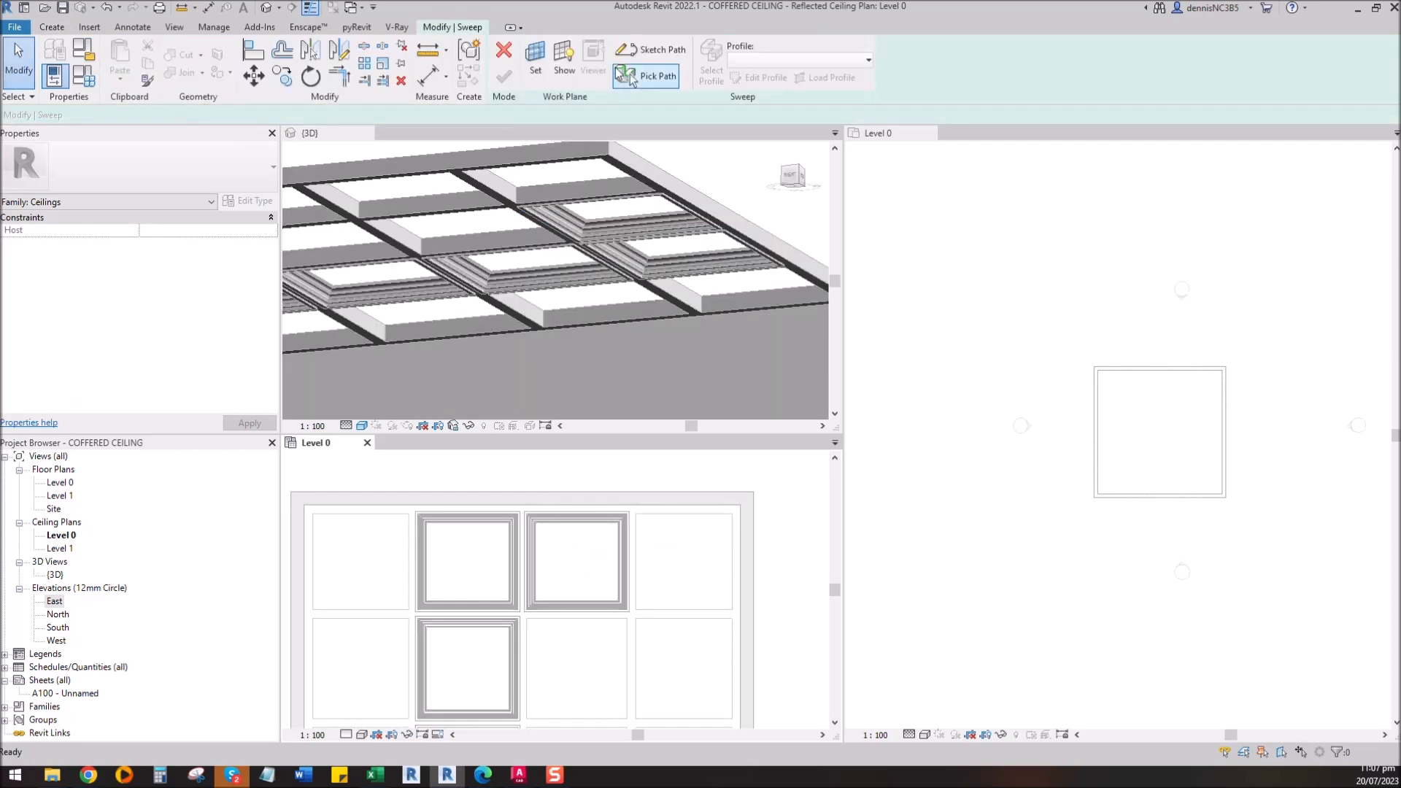
click(661, 51)
click(688, 387)
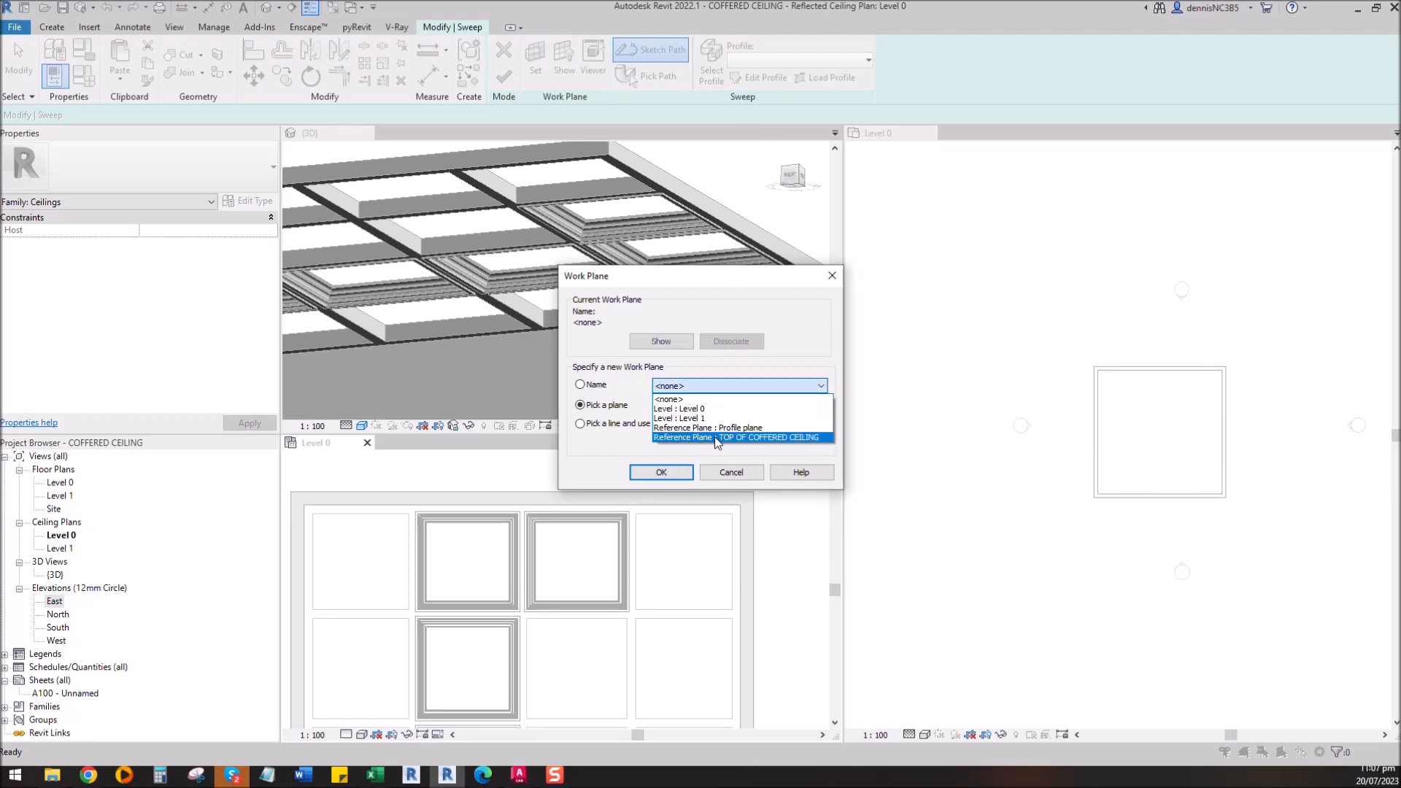
click(714, 430)
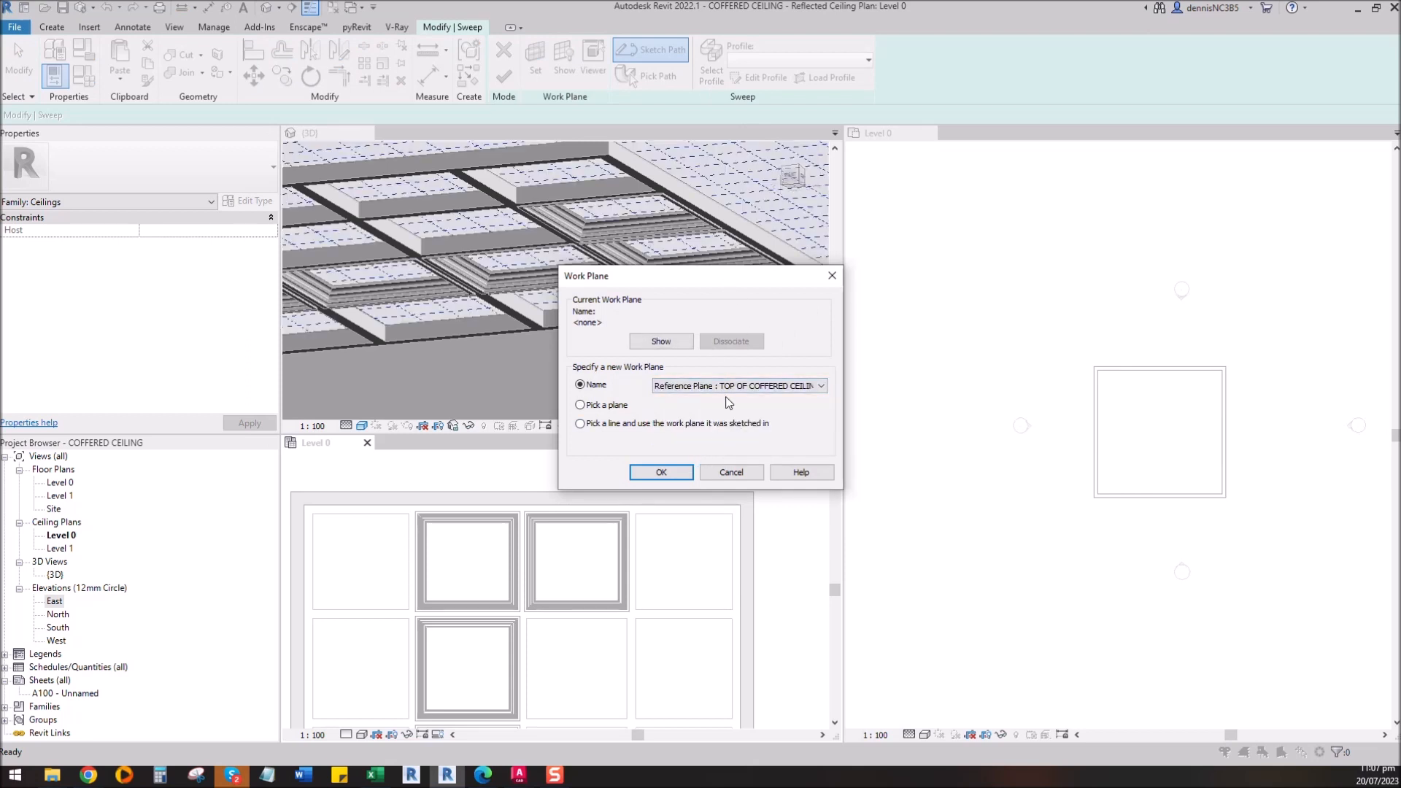
click(661, 473)
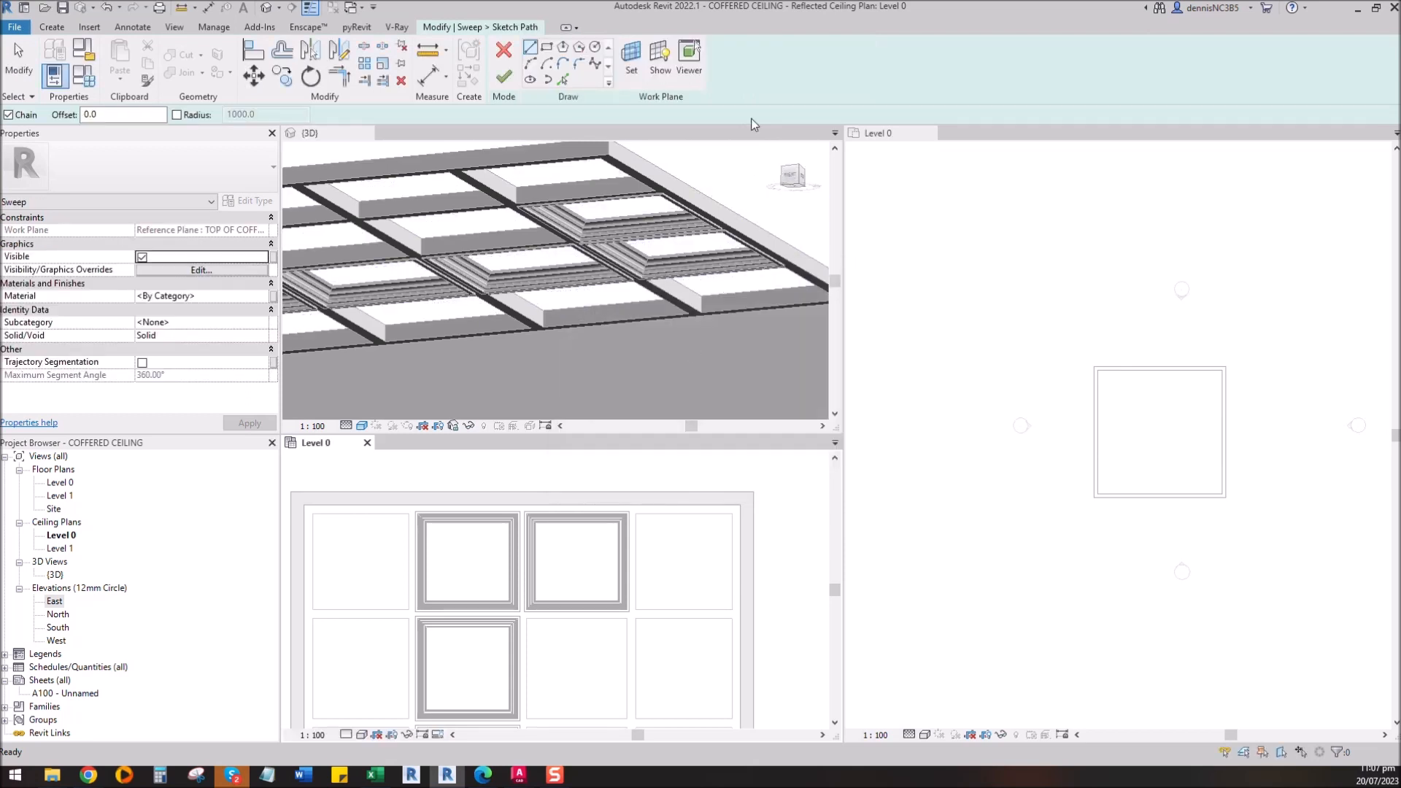
Step: Sketch a 2300 by 2300 rectangular path along the second-row coffer's edges in the third column and accept it
scroll(530, 618, up, 1)
click(525, 618)
scroll(569, 478, down, 2)
scroll(610, 608, up, 1)
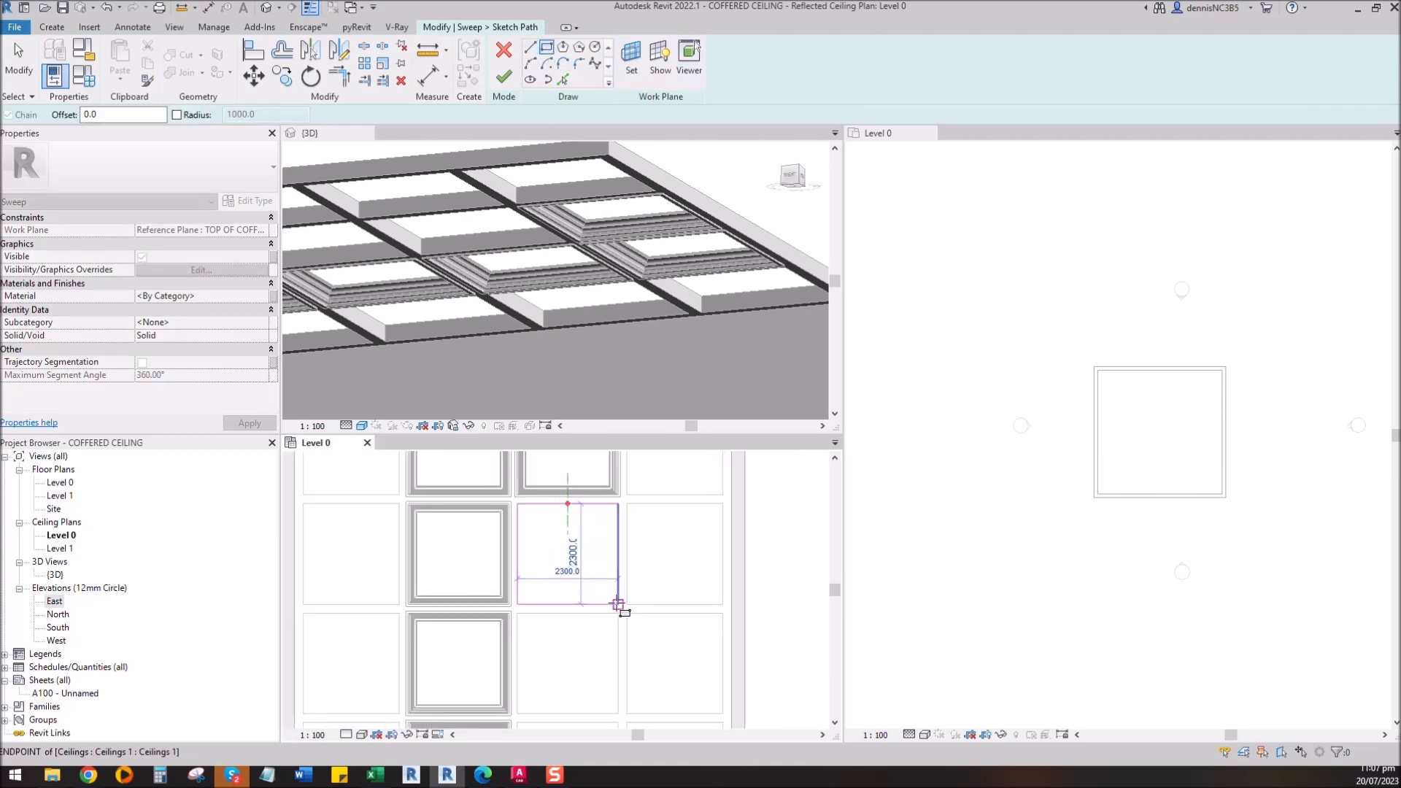
click(618, 604)
click(503, 76)
Step: Assign COFFERED CEILING PROFILE to the third column's second-row sweep, flip the profile and finish the sweep
scroll(566, 514, up, 2)
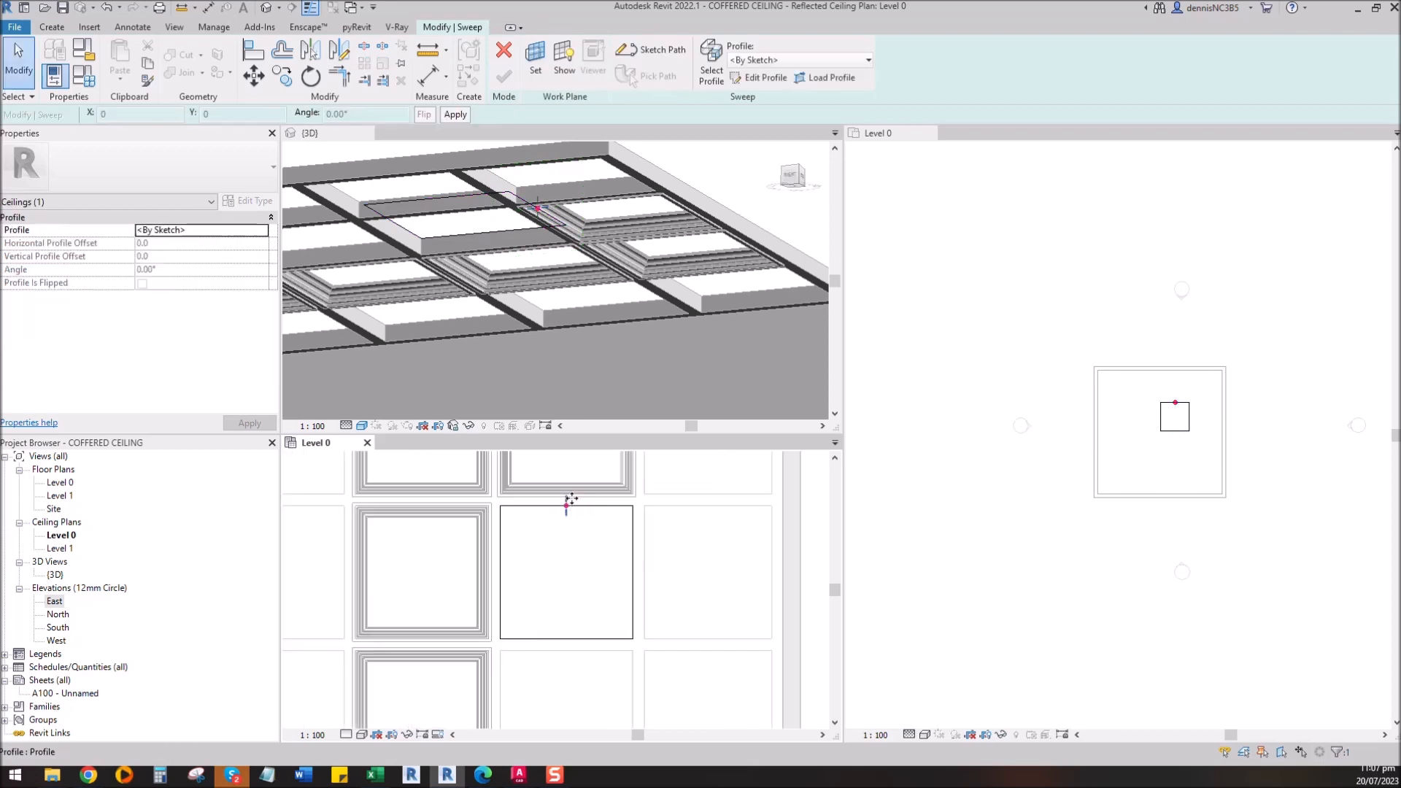
click(788, 61)
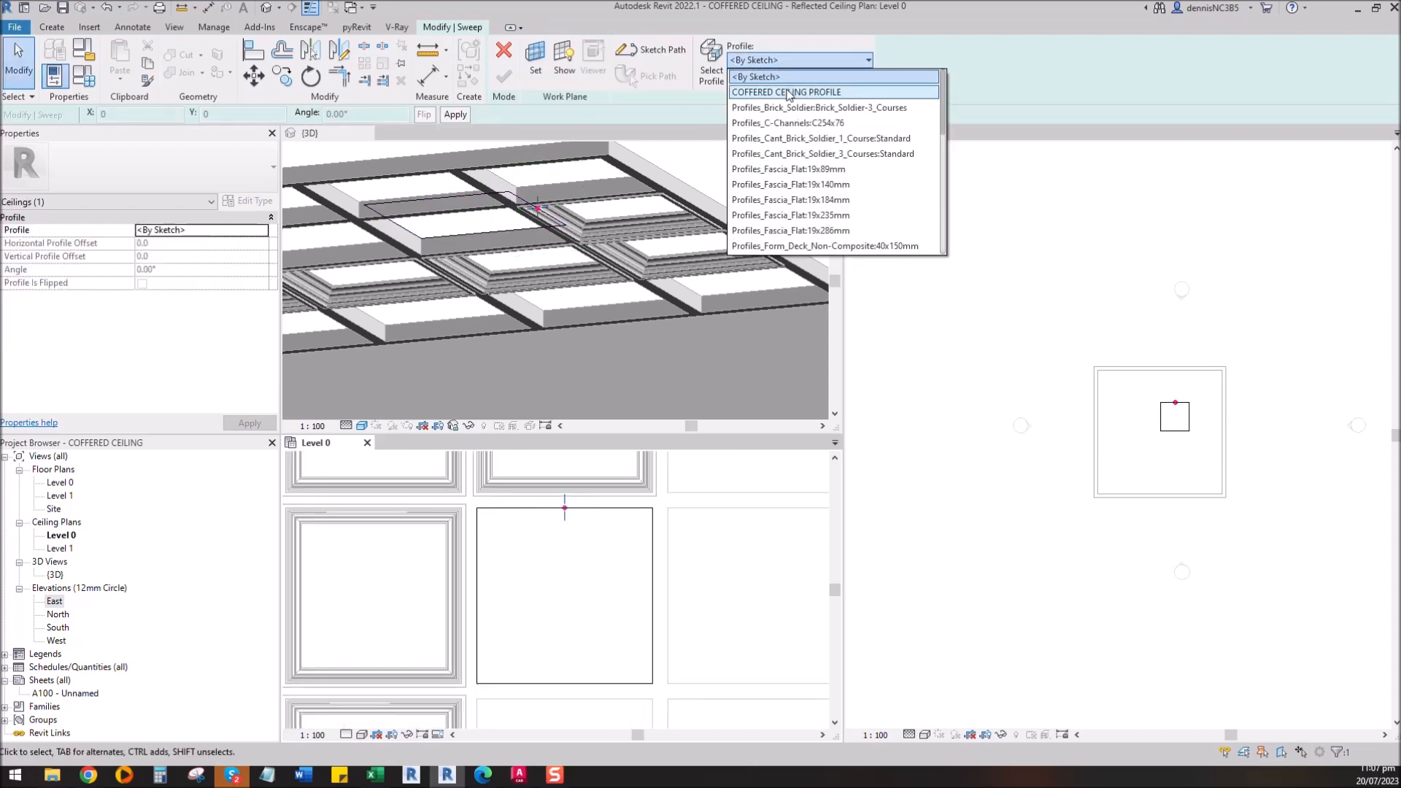
click(774, 87)
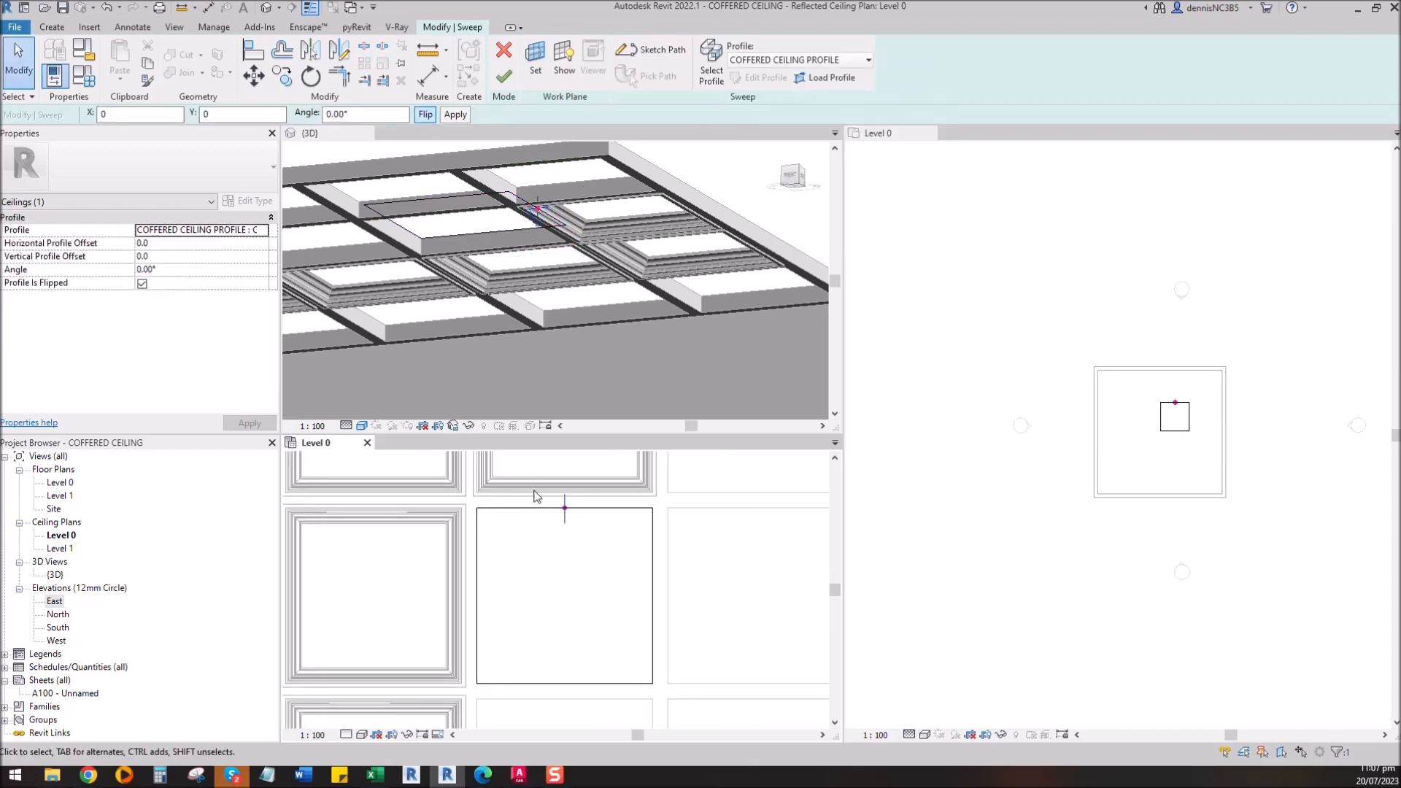
click(503, 76)
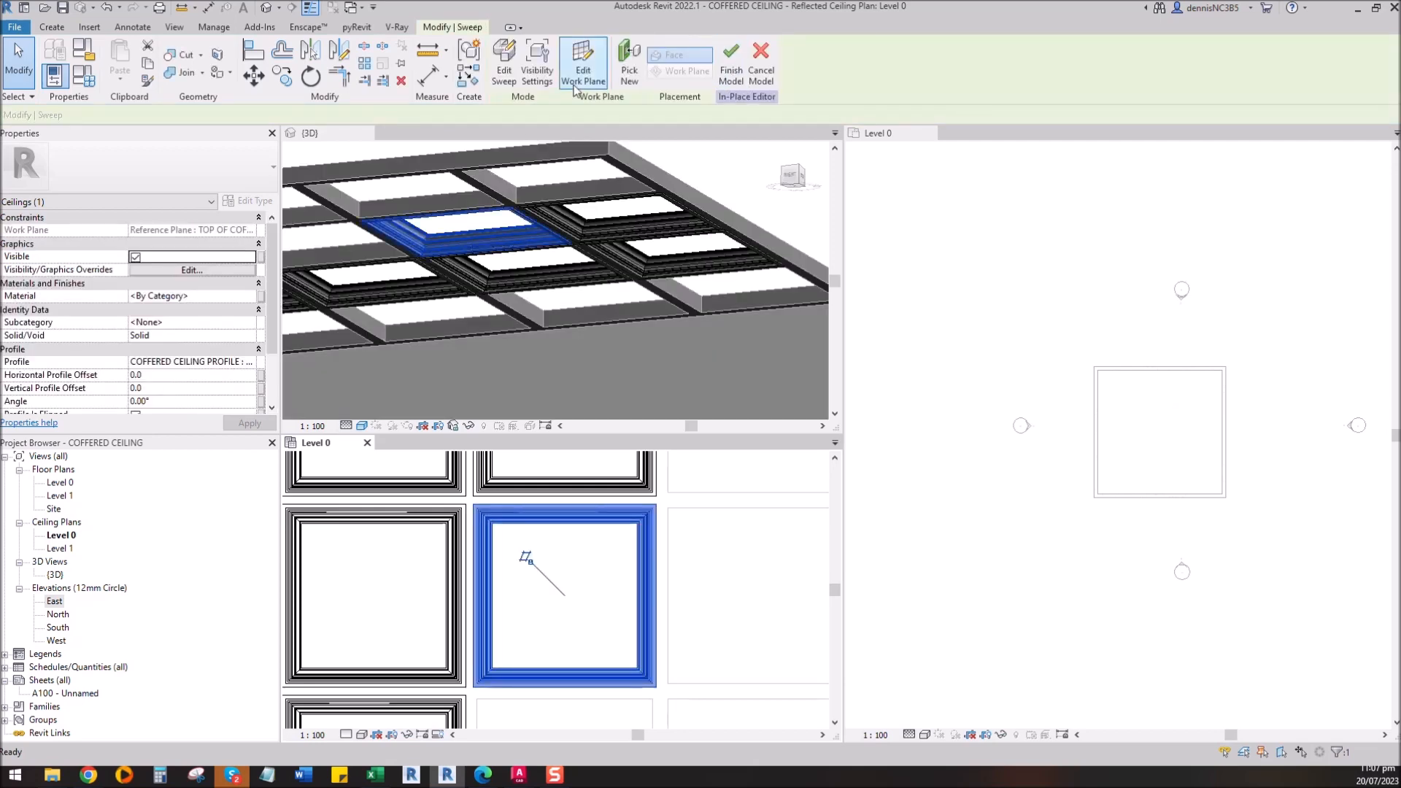
Step: Start a sweep for the third column's third-row coffer, with its sketched path on the TOP OF COFFERED CEILING reference plane
click(52, 27)
click(130, 80)
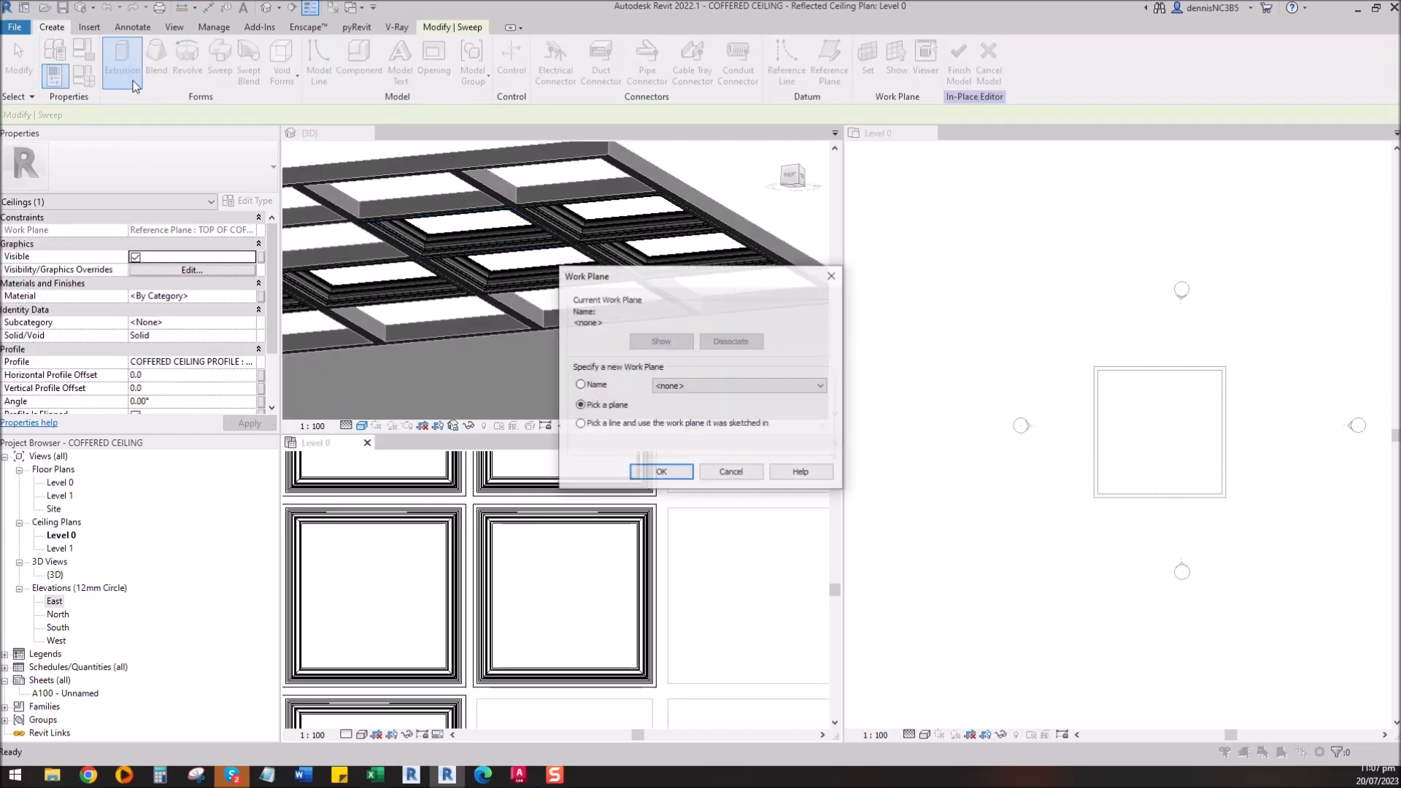
click(831, 275)
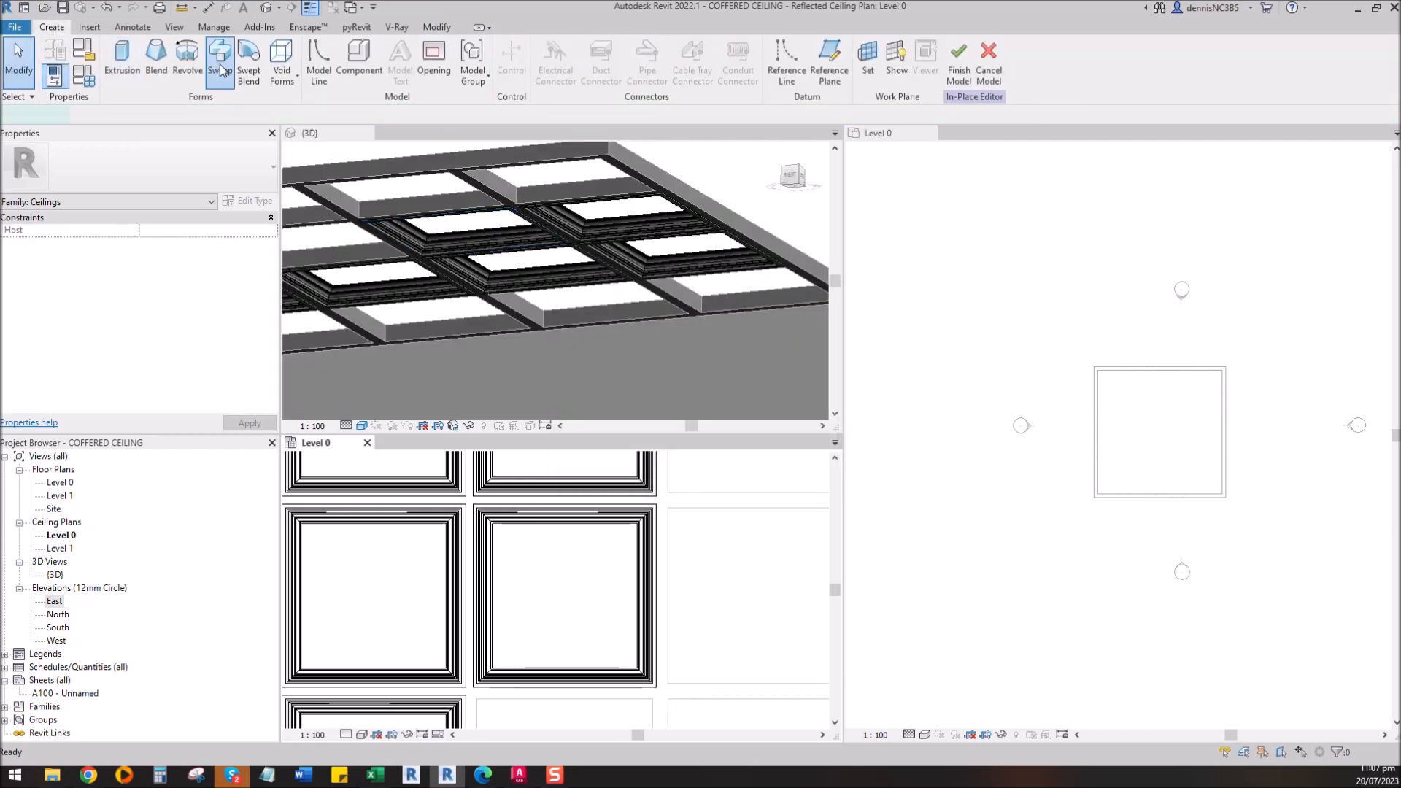
click(220, 59)
click(658, 57)
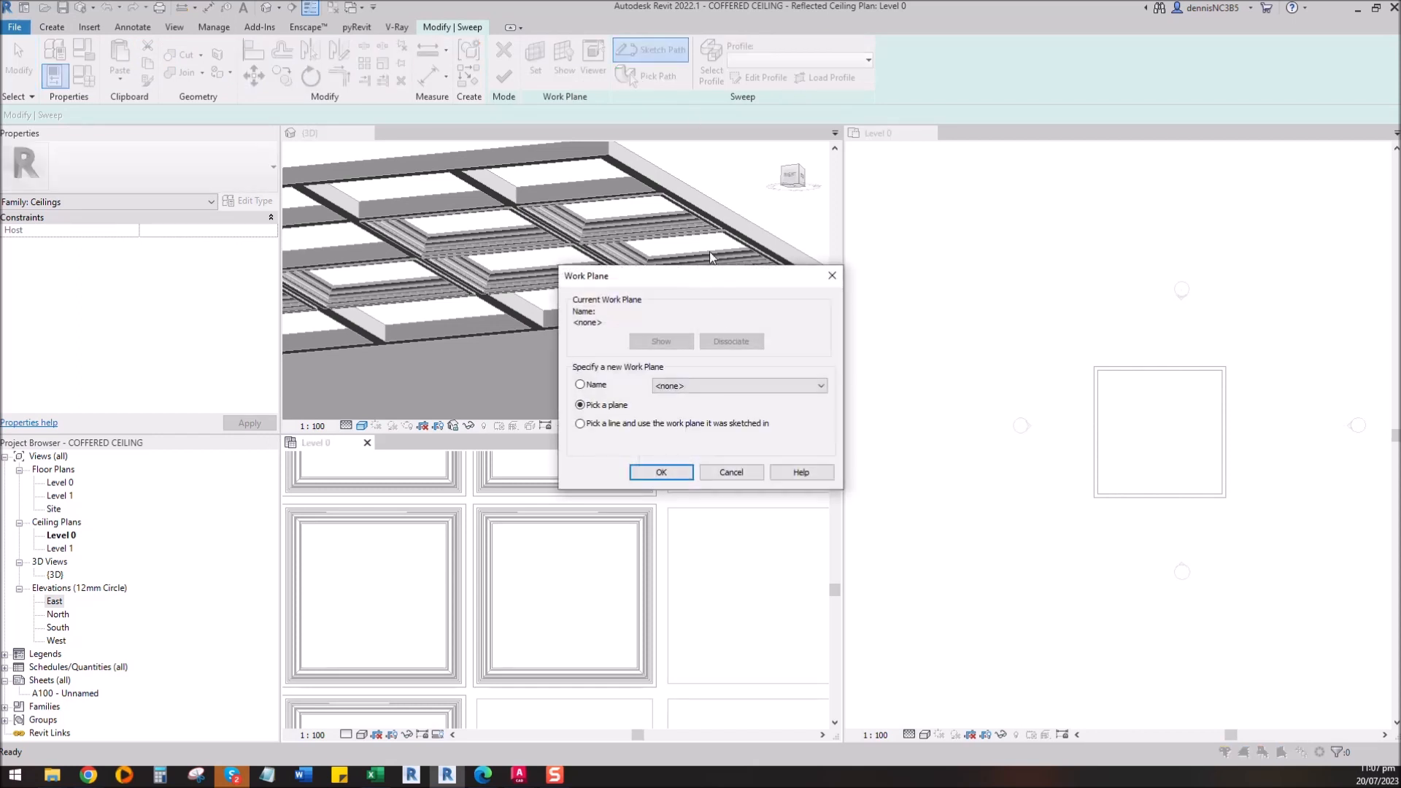
click(704, 387)
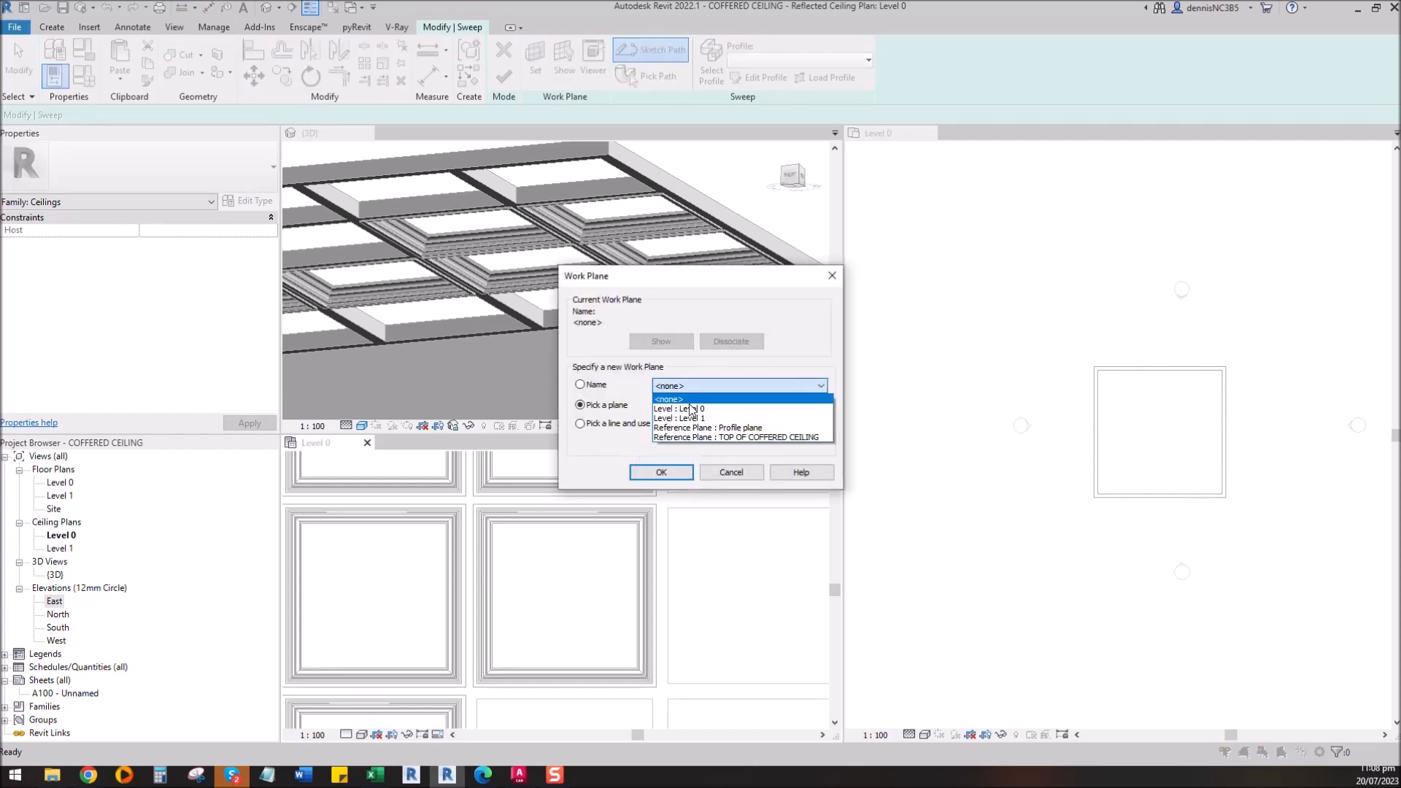
click(715, 437)
click(661, 472)
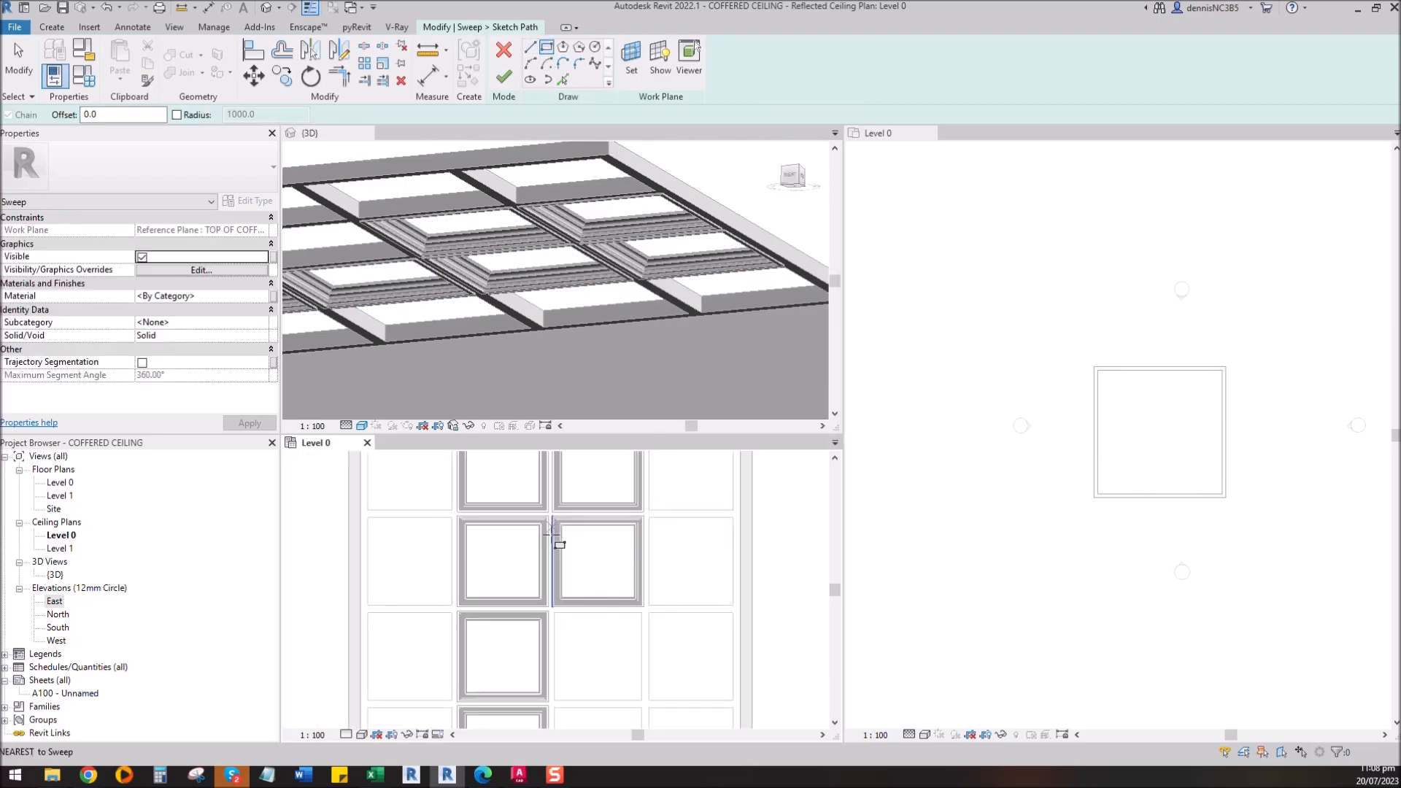
Step: Sketch a 2300 by 2300 rectangular path along the third-row coffer's edges in the third column and accept it
click(555, 613)
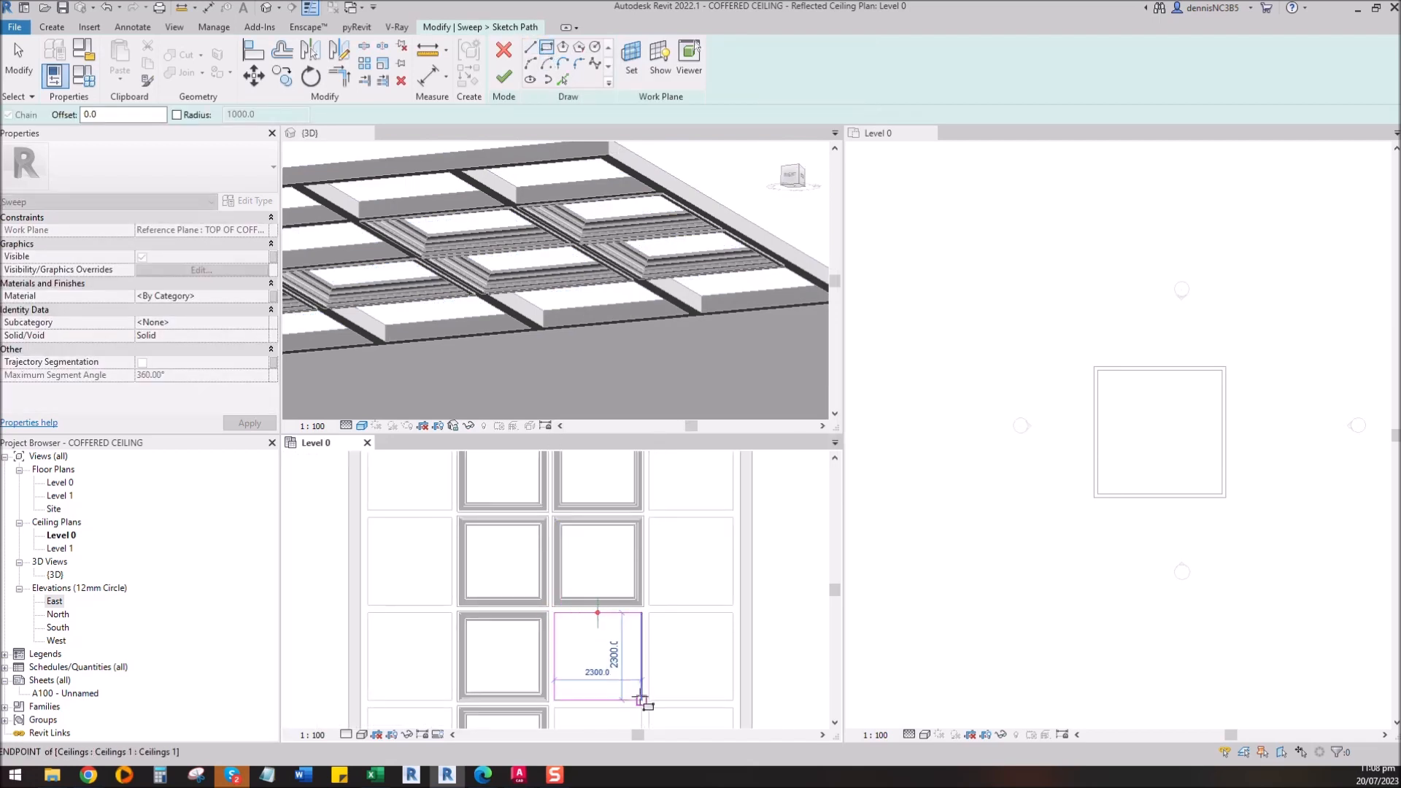
click(642, 700)
click(505, 78)
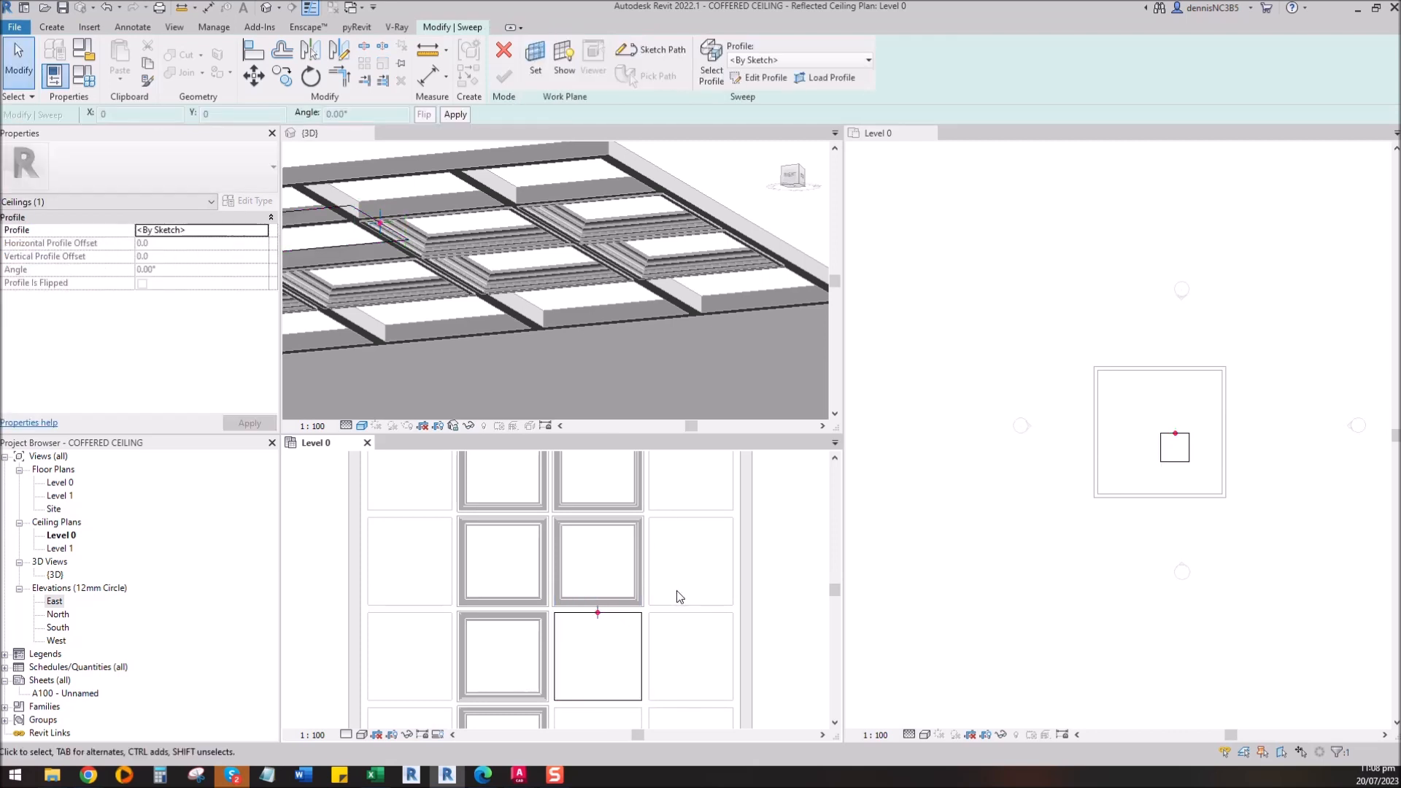
Step: Assign COFFERED CEILING PROFILE to the third column's third-row sweep, flip the profile and finish the sweep
scroll(676, 589, down, 2)
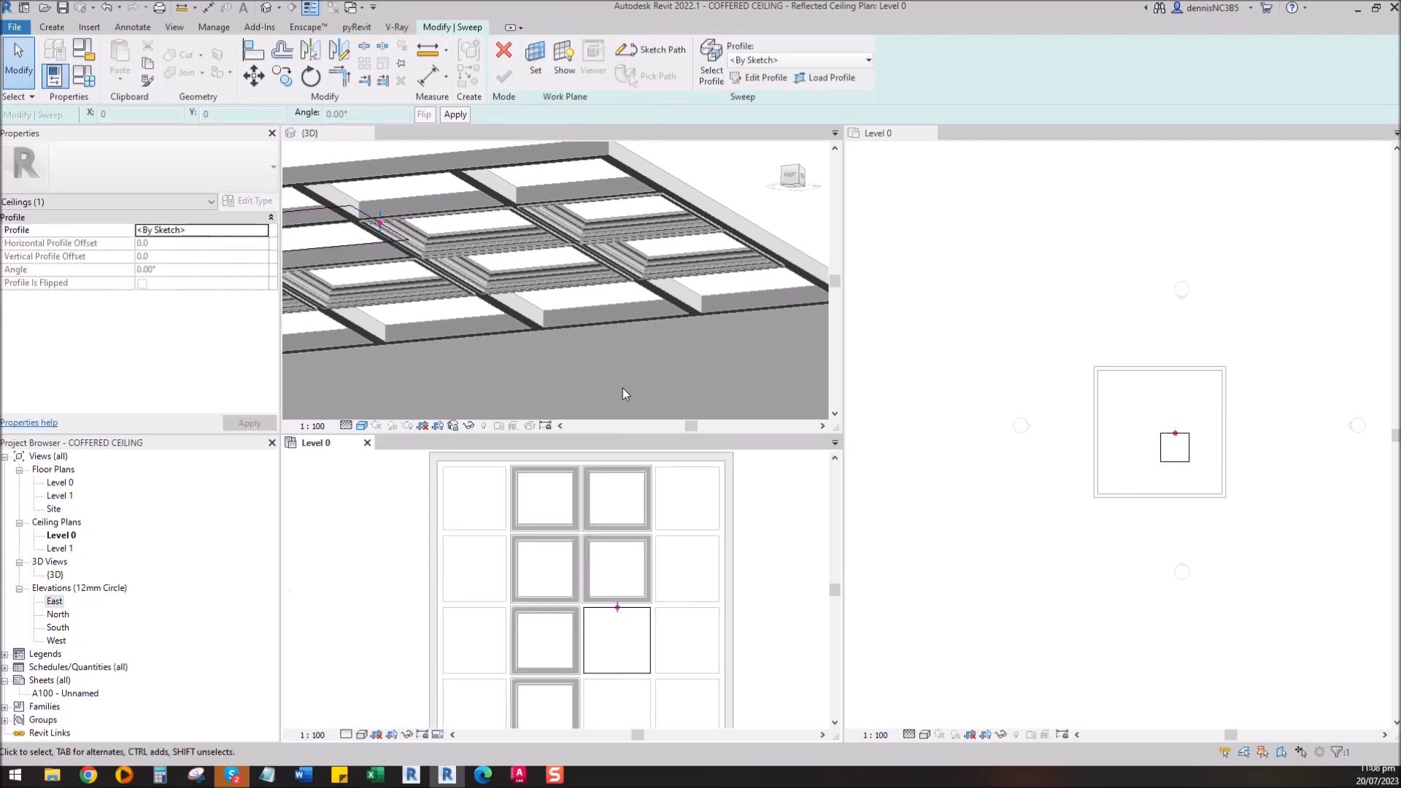
click(803, 61)
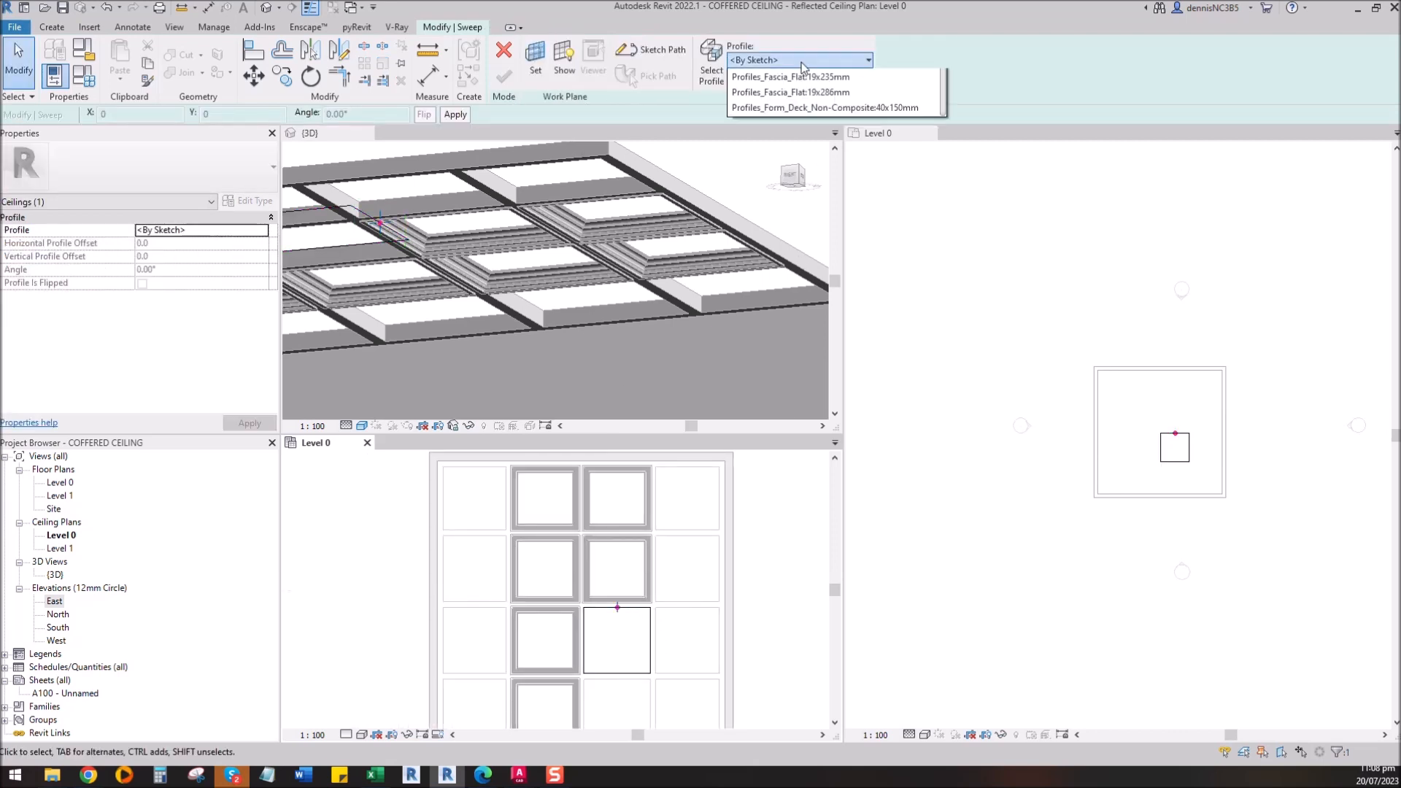
click(784, 86)
scroll(620, 622, up, 2)
scroll(620, 621, up, 1)
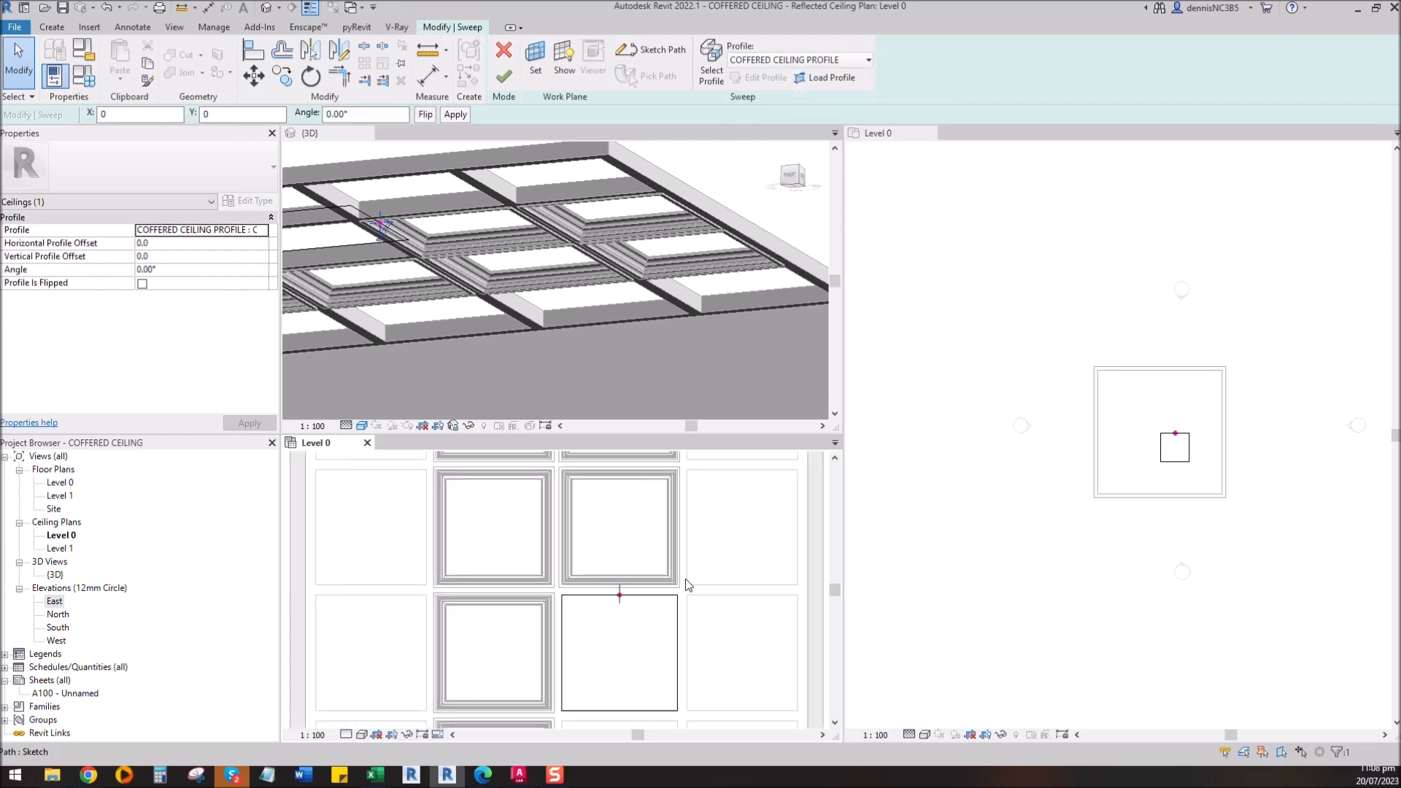
click(623, 654)
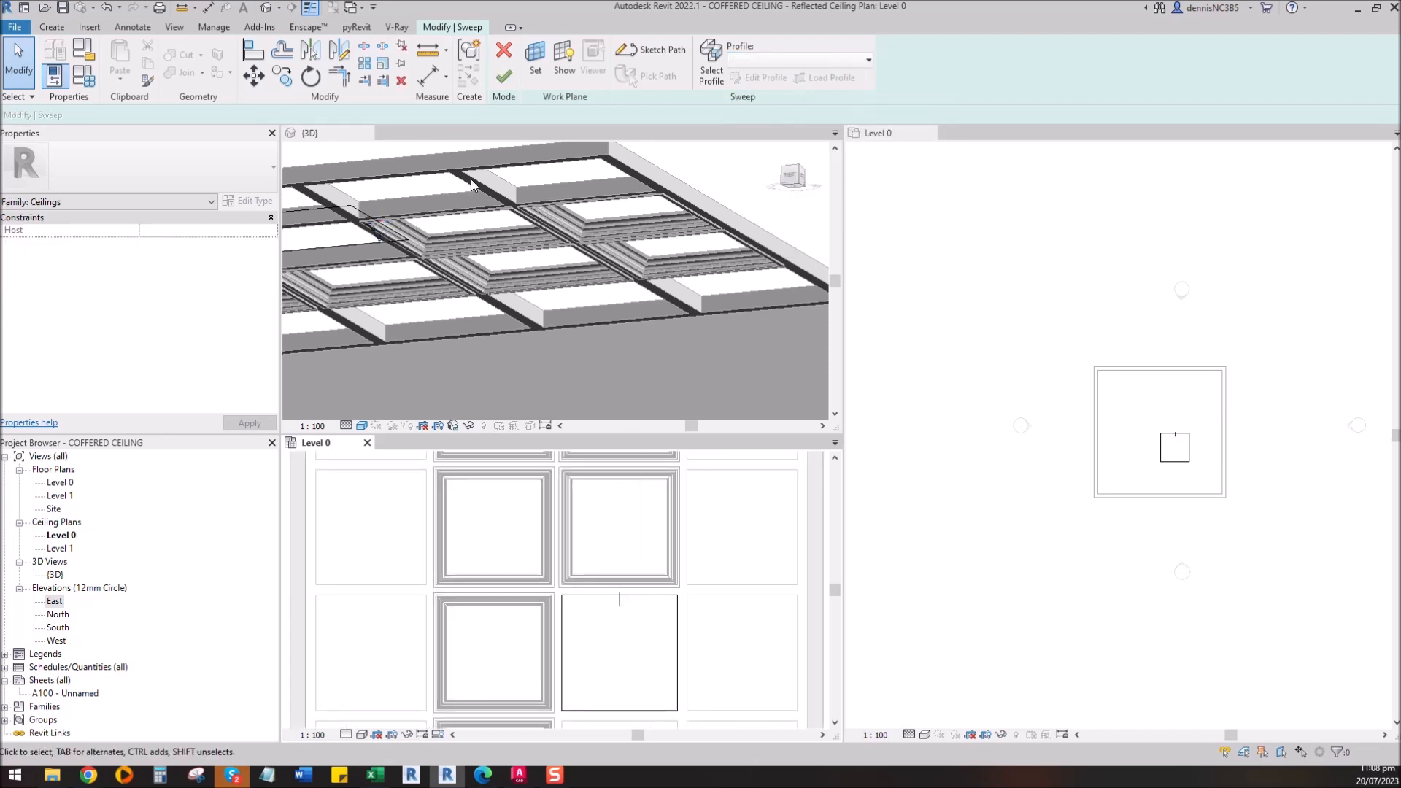
click(501, 89)
scroll(607, 541, down, 3)
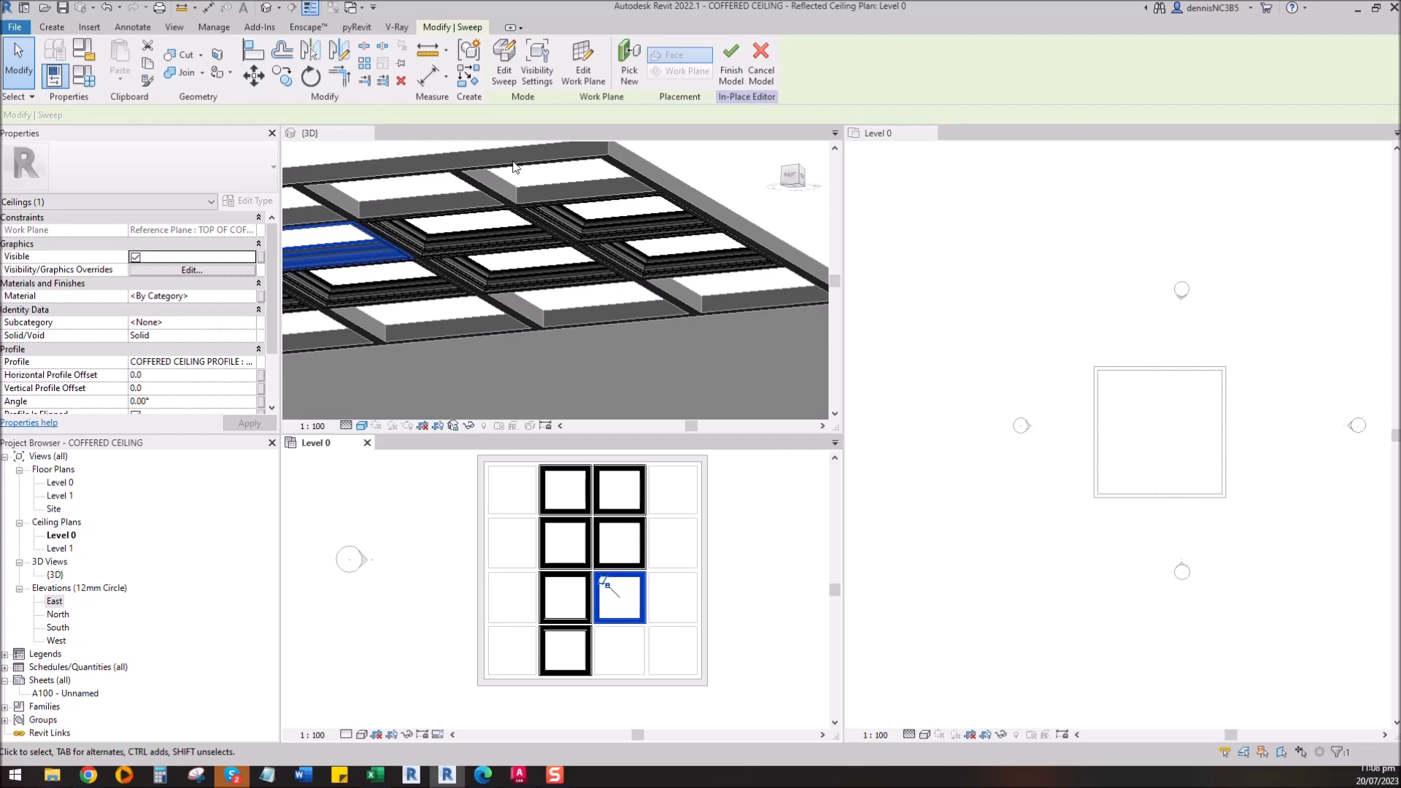
Step: Start a sweep for the third column's fourth-row coffer, with its sketched path on the TOP OF COFFERED CEILING reference plane
click(52, 27)
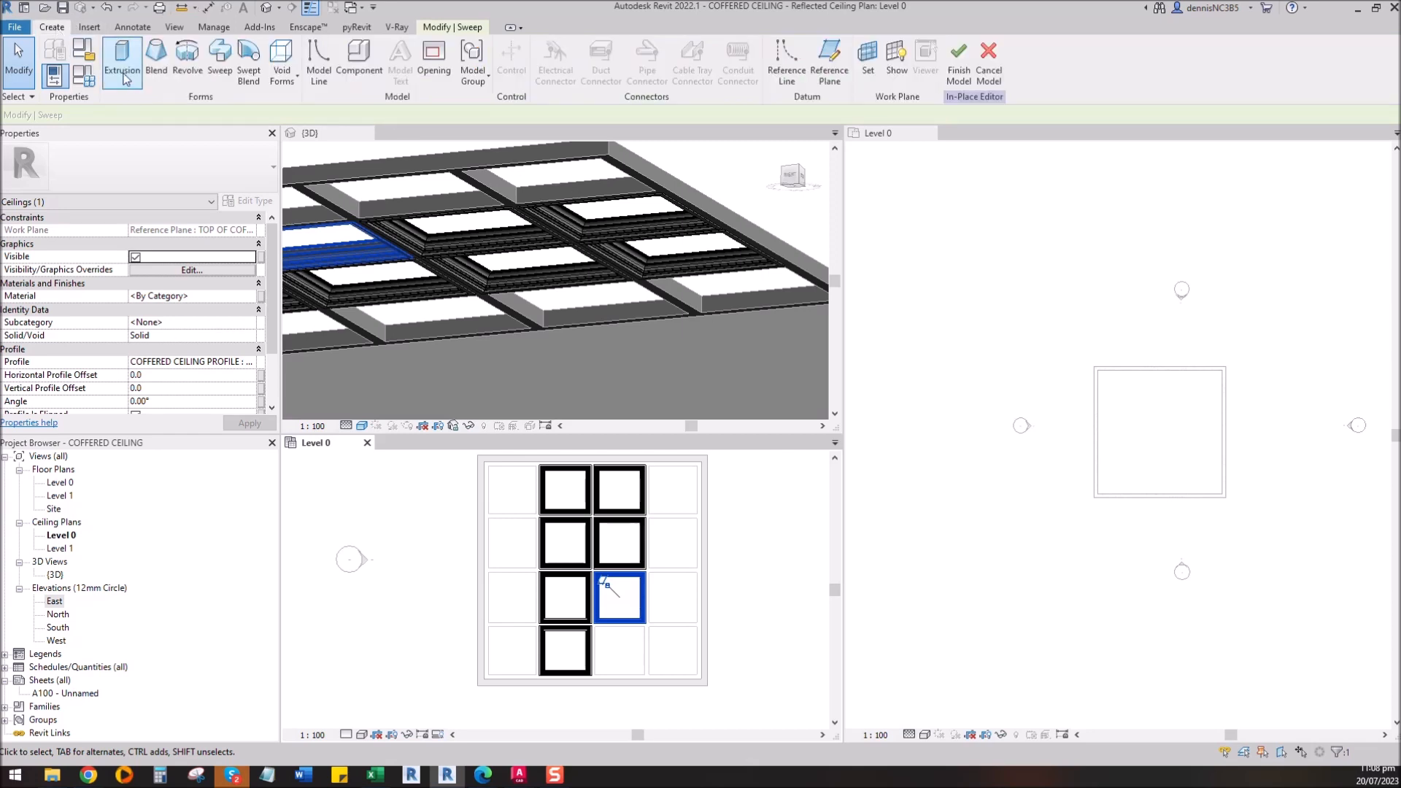
click(220, 57)
click(666, 51)
click(690, 385)
click(723, 439)
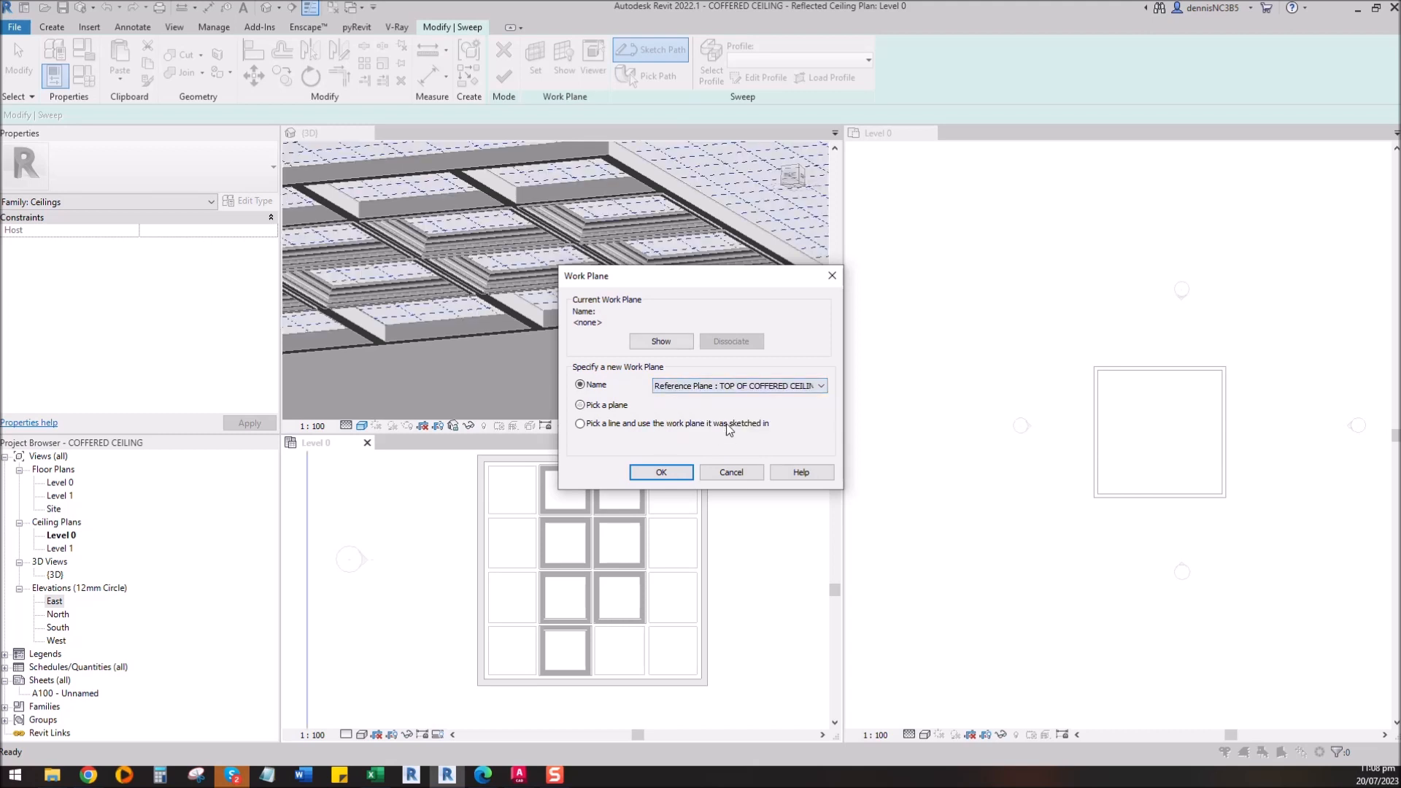
click(672, 472)
Step: Sketch a rectangular path 2200 high in plan along the fourth-row coffer's edges in the third column and accept it
click(546, 48)
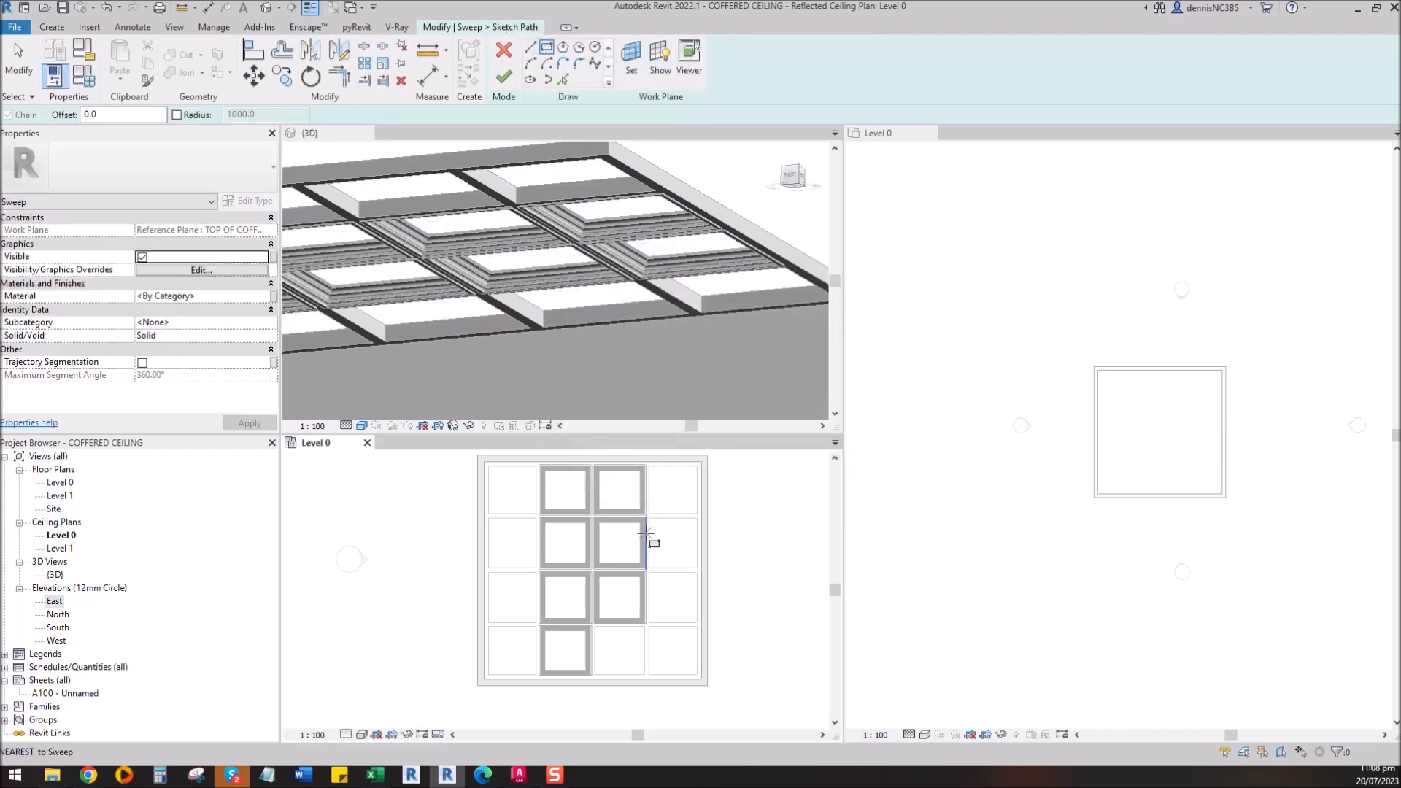
scroll(576, 651, up, 3)
click(590, 604)
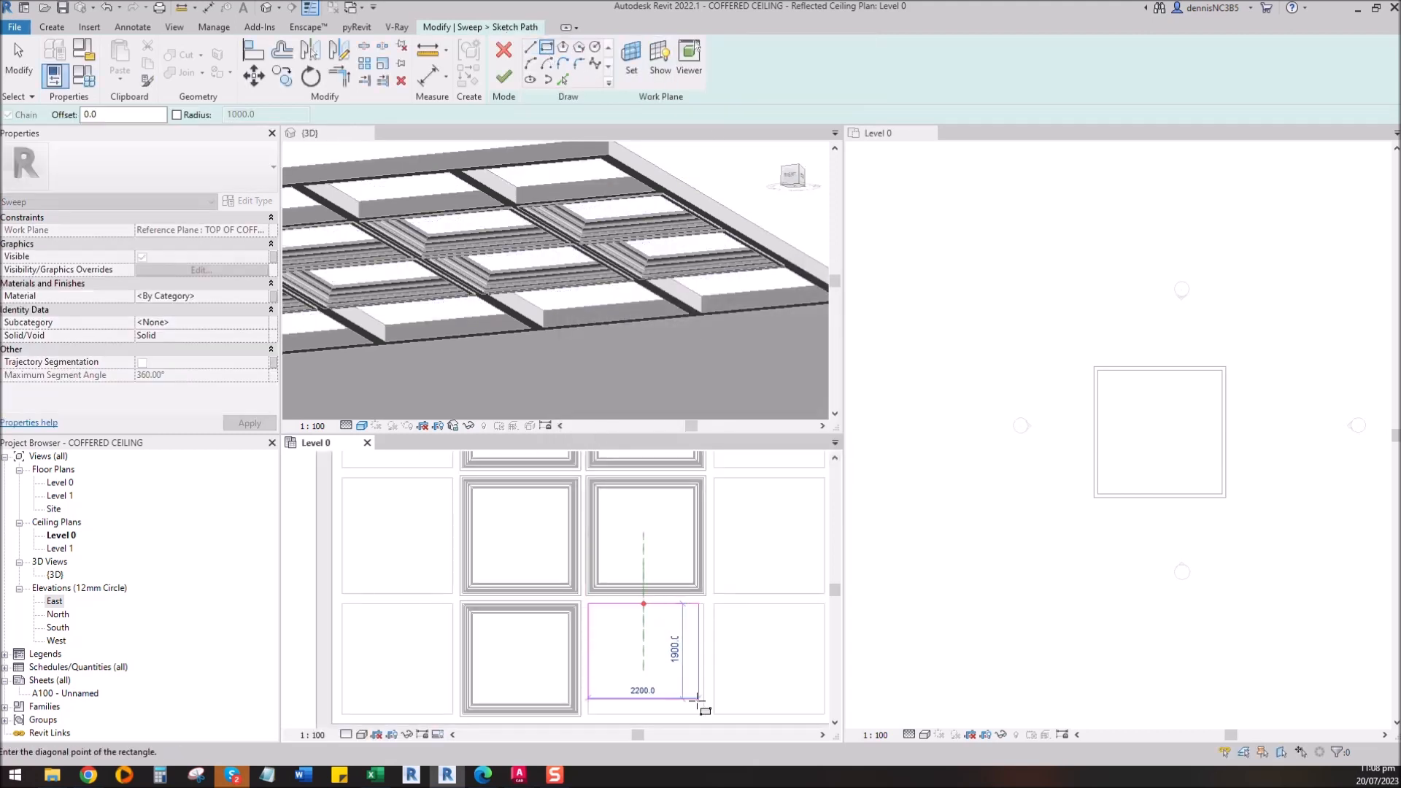
click(703, 713)
click(503, 77)
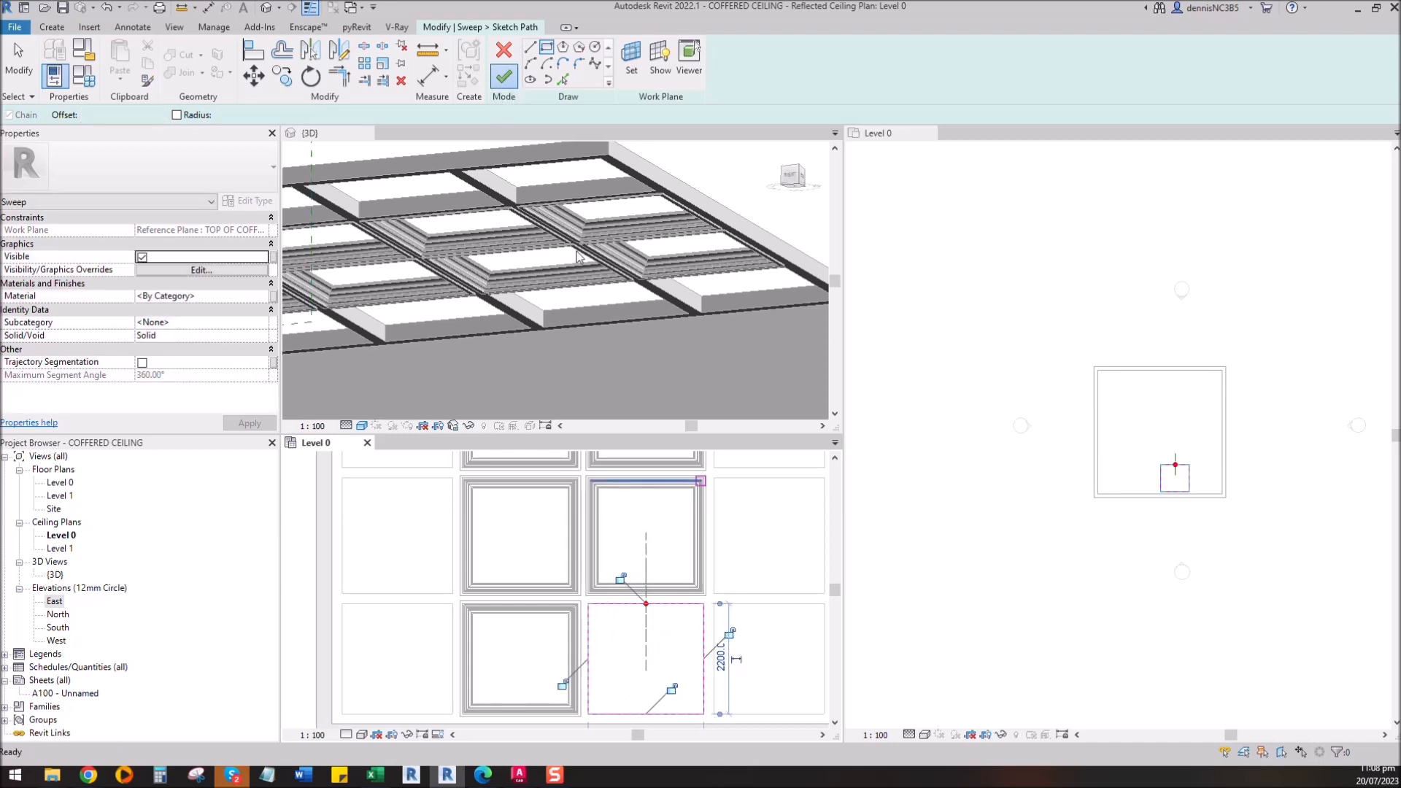
Step: Assign COFFERED CEILING PROFILE to the third column's fourth-row sweep, flip the profile, finish the sweep and deselect it
click(769, 60)
click(777, 112)
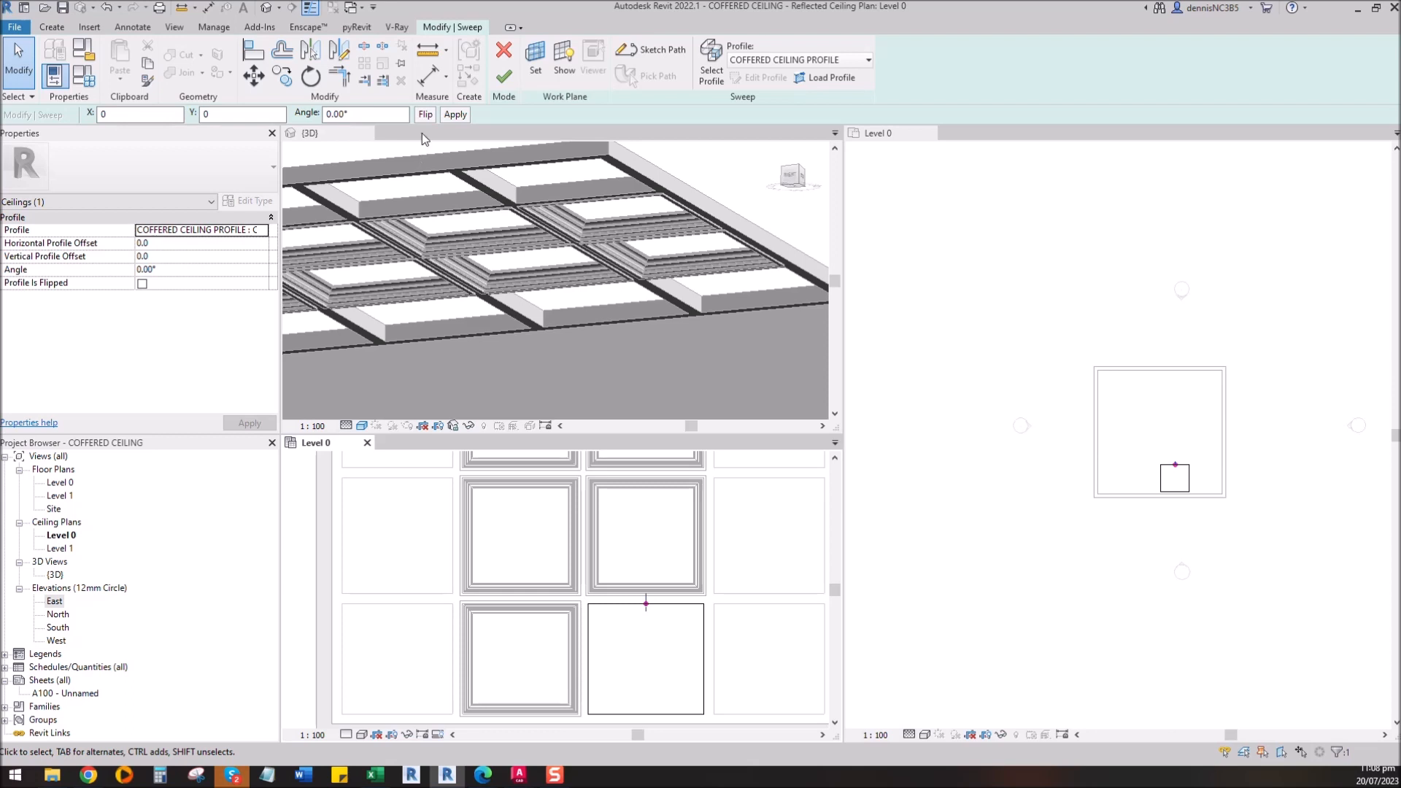
click(503, 77)
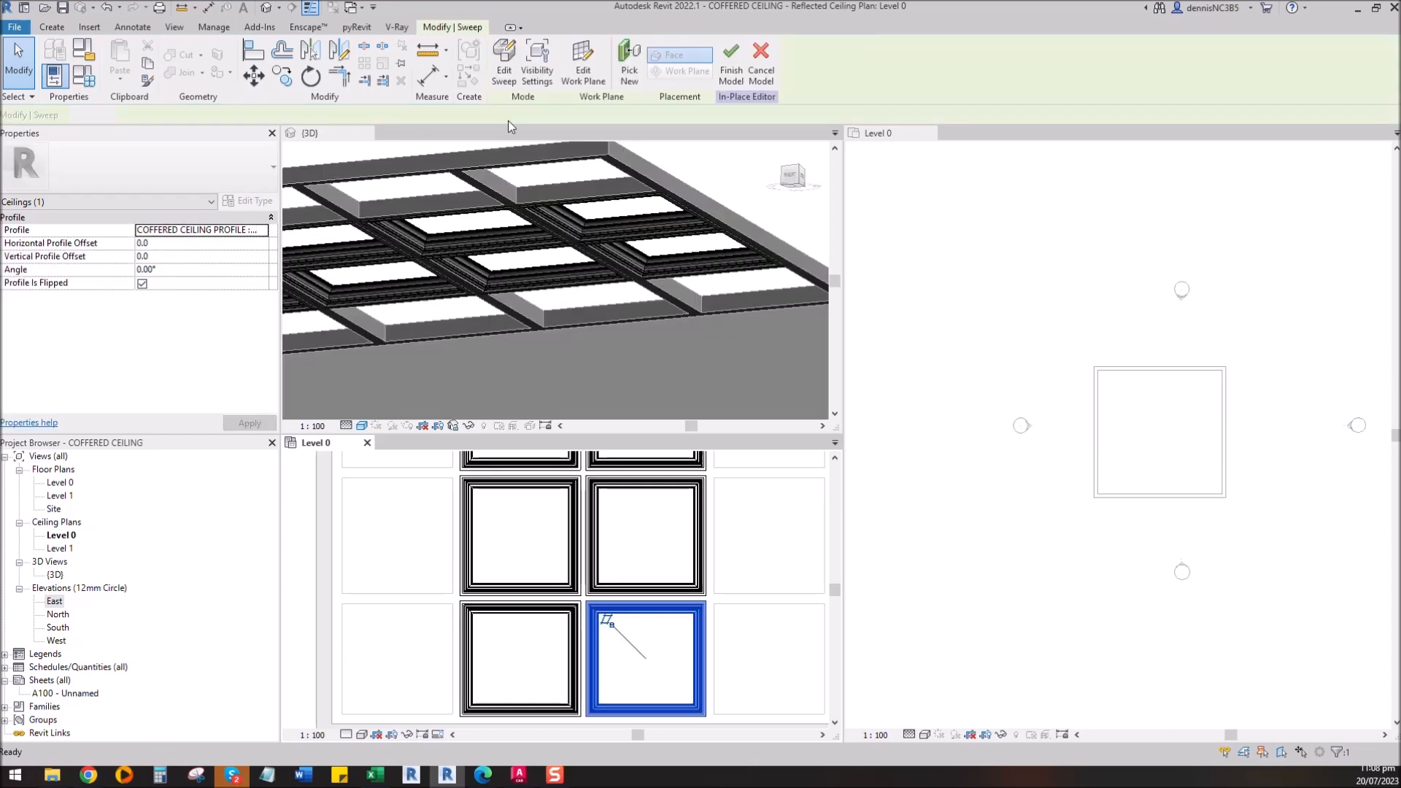
scroll(672, 550, down, 3)
mouse_move(659, 642)
middle_down()
mouse_move(655, 667)
mouse_move(669, 622)
middle_up()
scroll(628, 577, down, 2)
scroll(581, 651, up, 1)
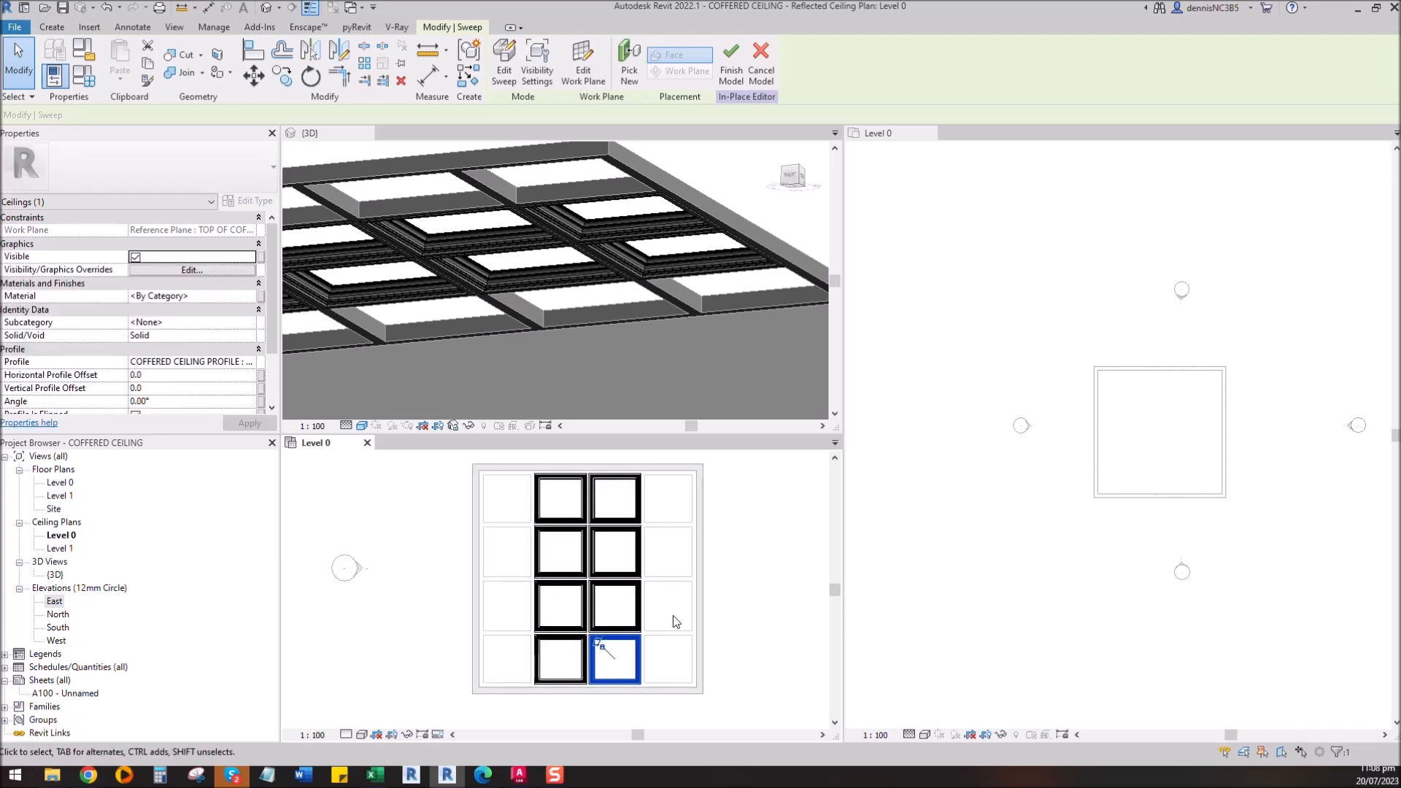
scroll(535, 575, up, 1)
key(Escape)
click(540, 494)
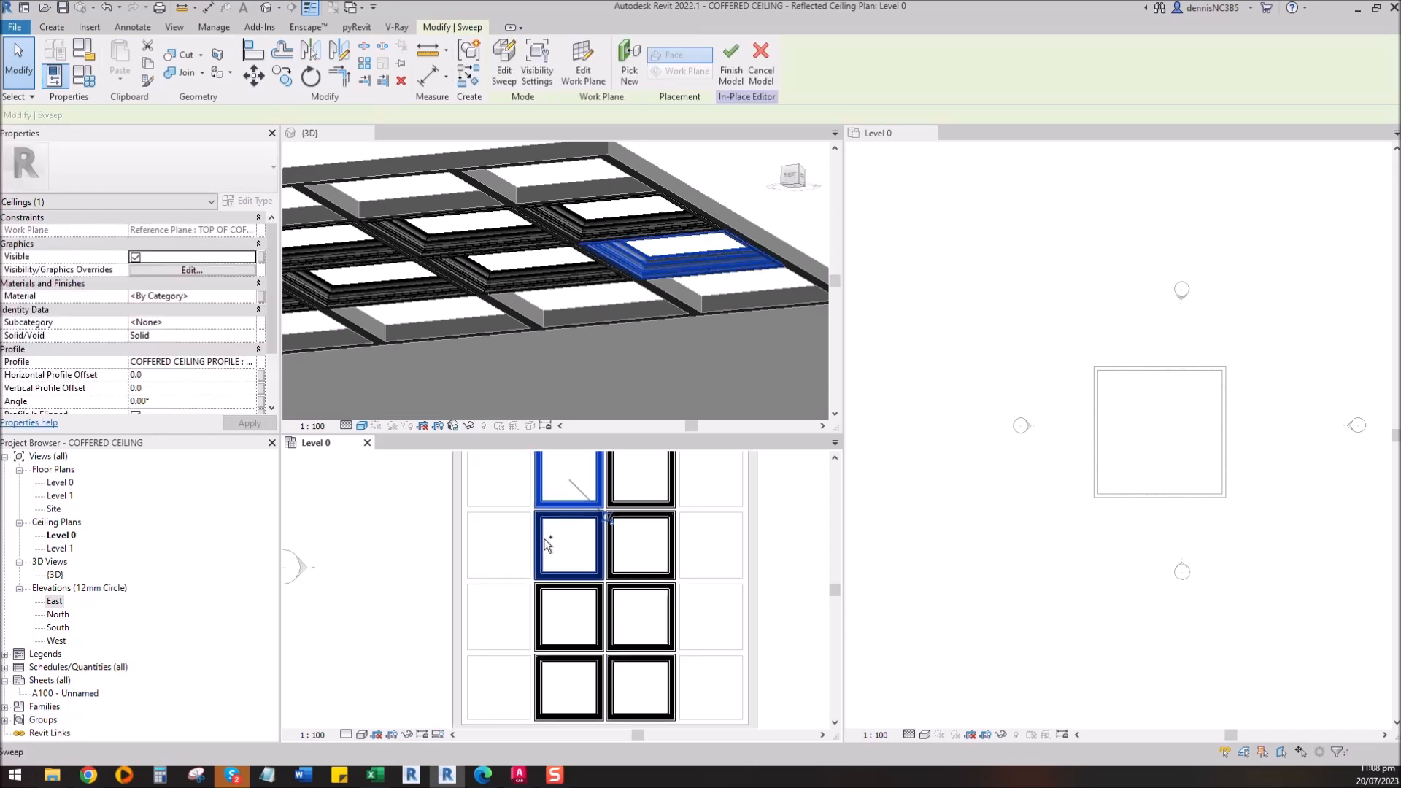
ctrl+click(546, 547)
ctrl+click(539, 623)
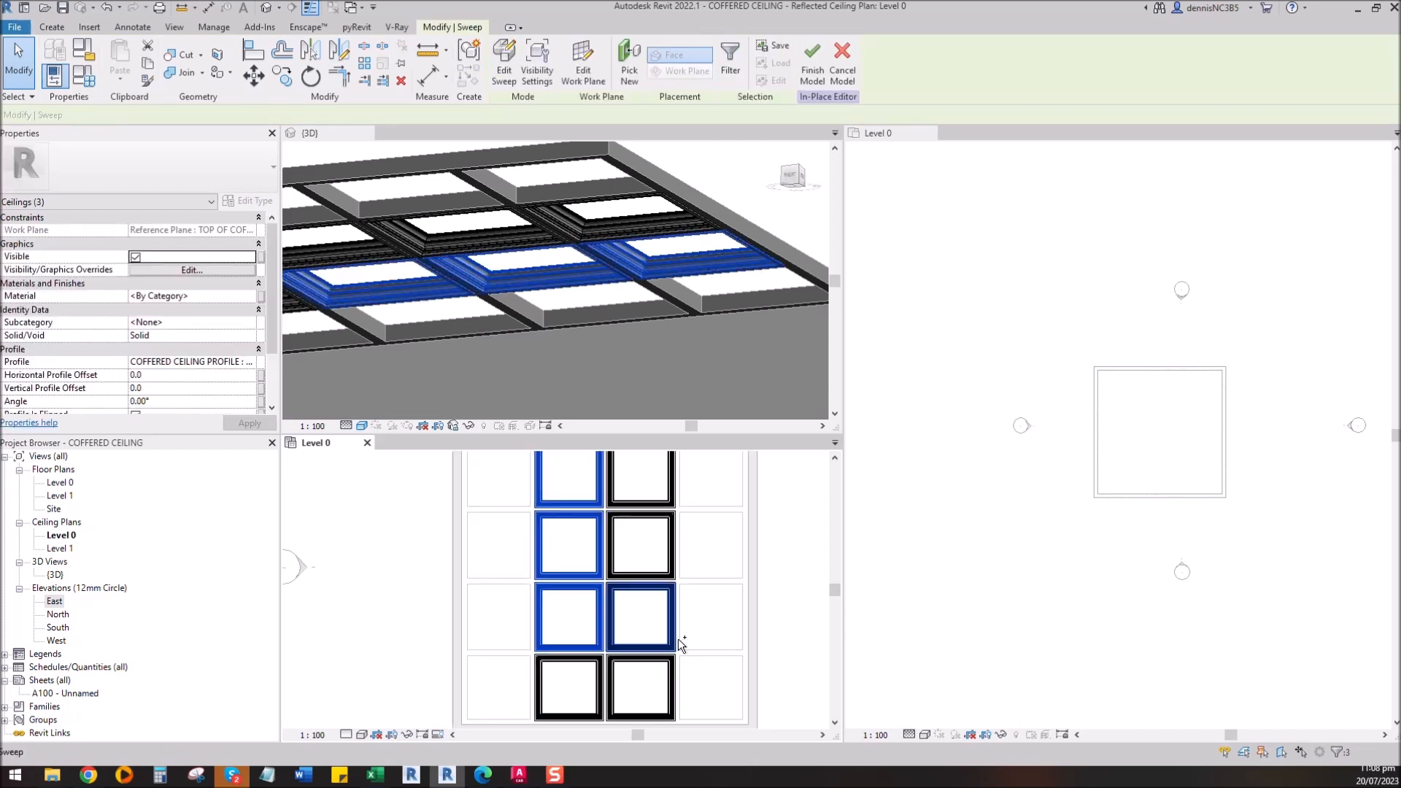
scroll(643, 669, down, 1)
key(Escape)
scroll(685, 563, up, 1)
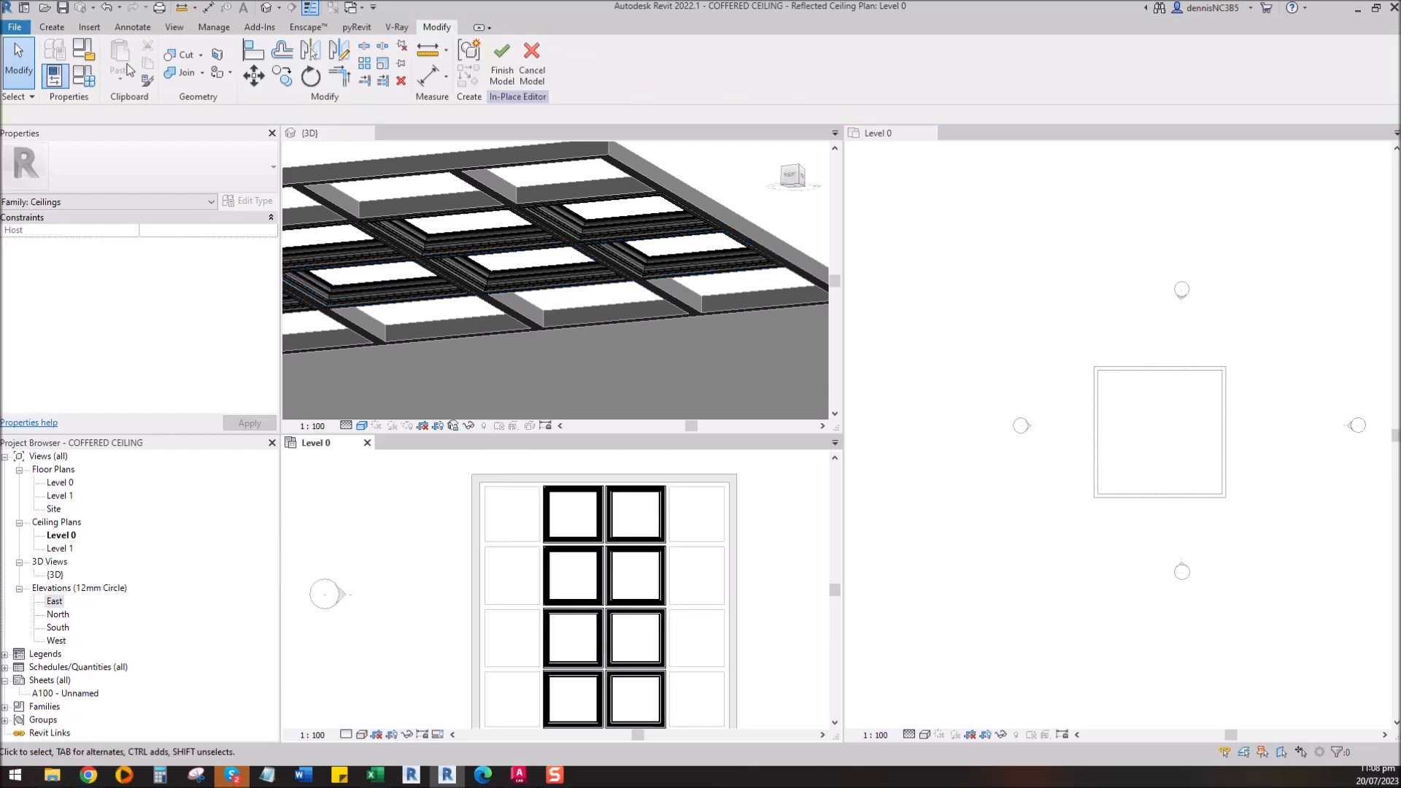
Step: Start a sweep for the fourth column's first-row coffer, with its sketched path on the TOP OF COFFERED CEILING reference plane
click(53, 27)
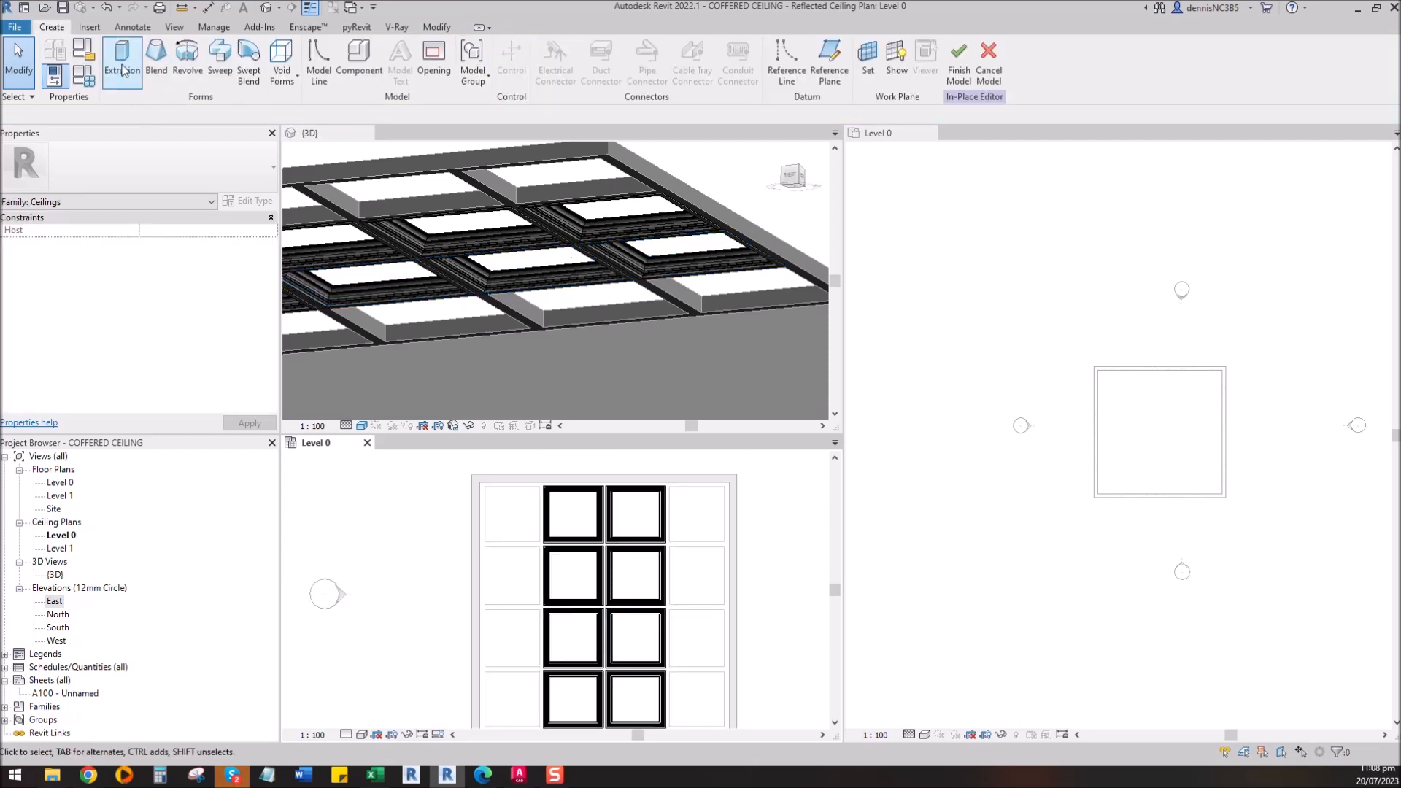
click(219, 57)
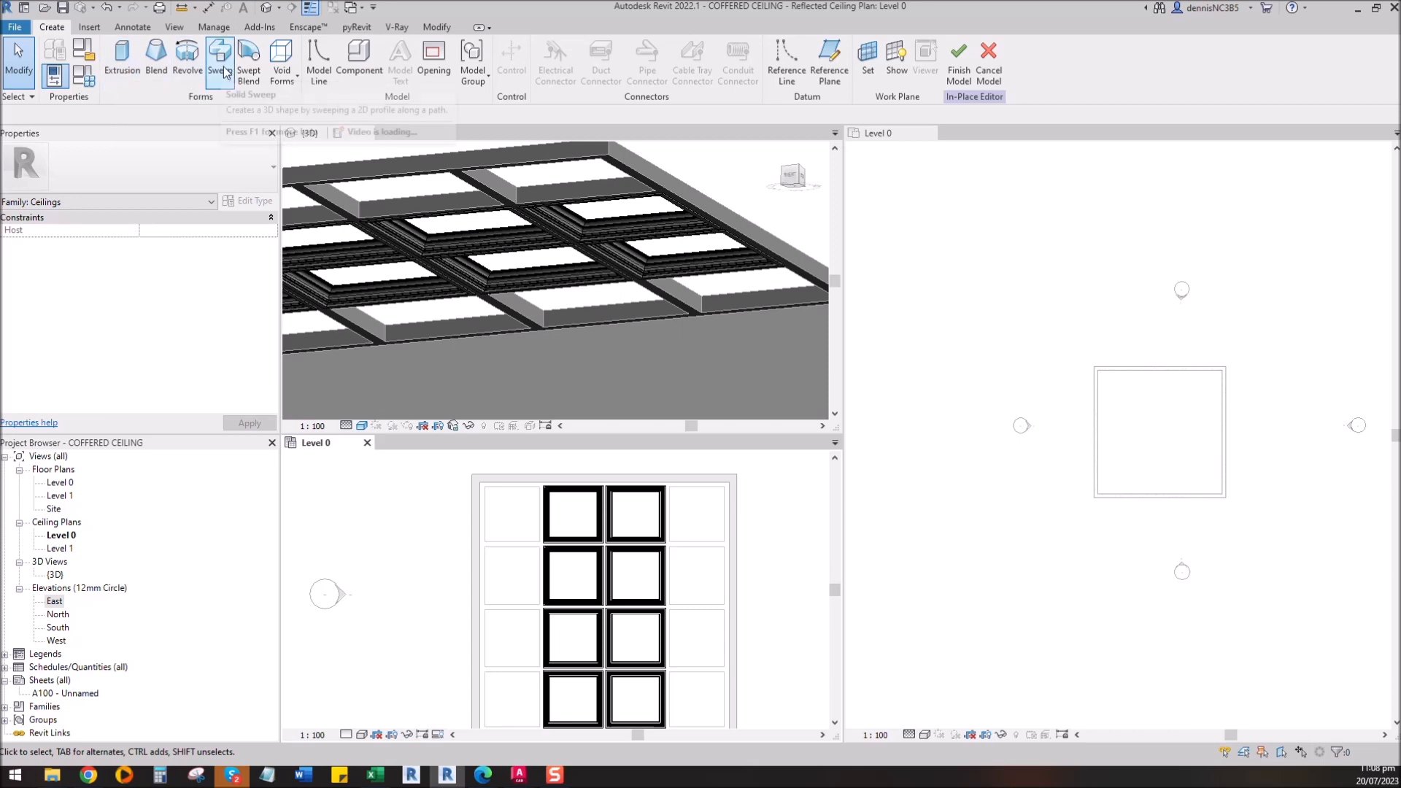
click(664, 52)
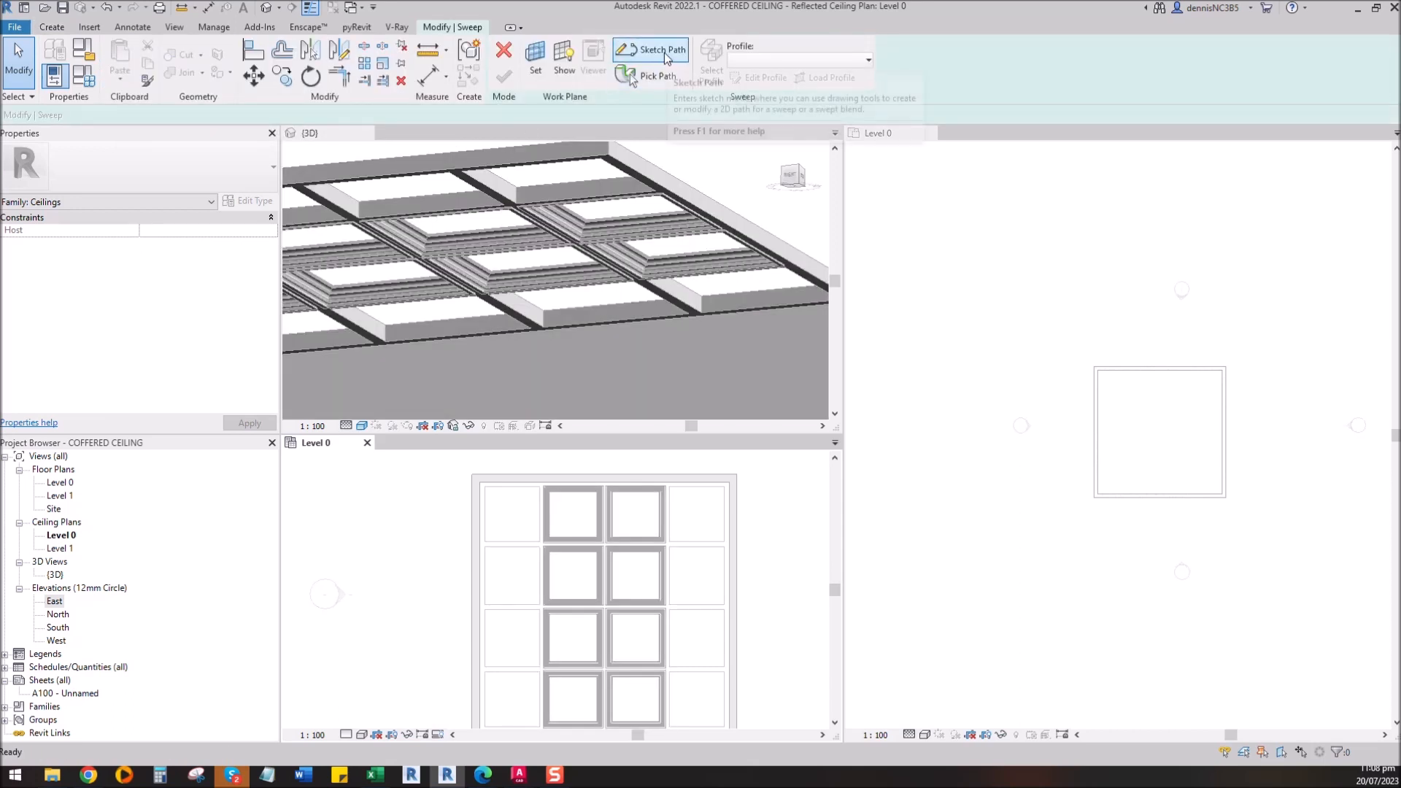
click(684, 385)
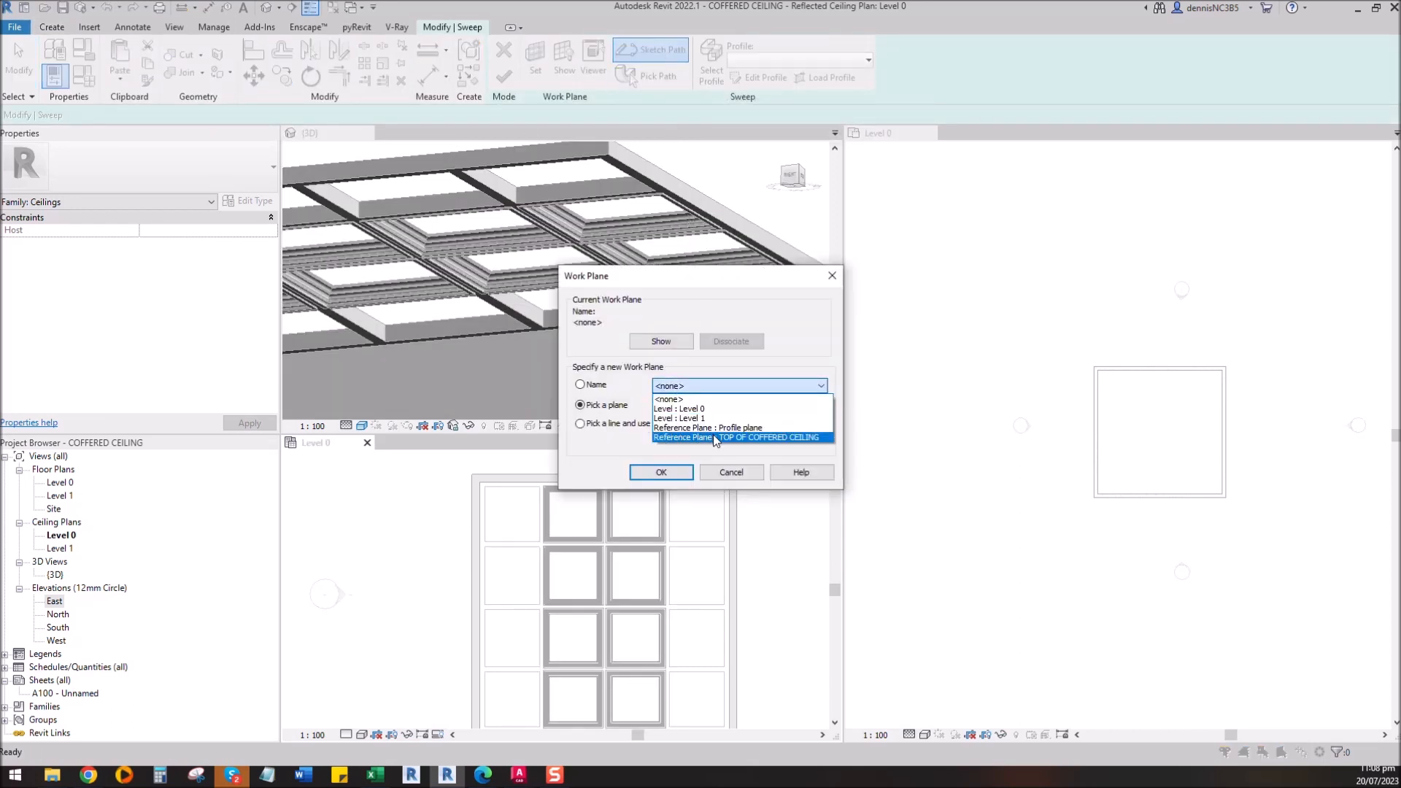
click(712, 435)
click(661, 472)
Step: Sketch a 2200 by 2200 rectangular path along the first-row coffer's edges in the fourth column and accept it
click(546, 48)
scroll(685, 494, up, 2)
click(661, 483)
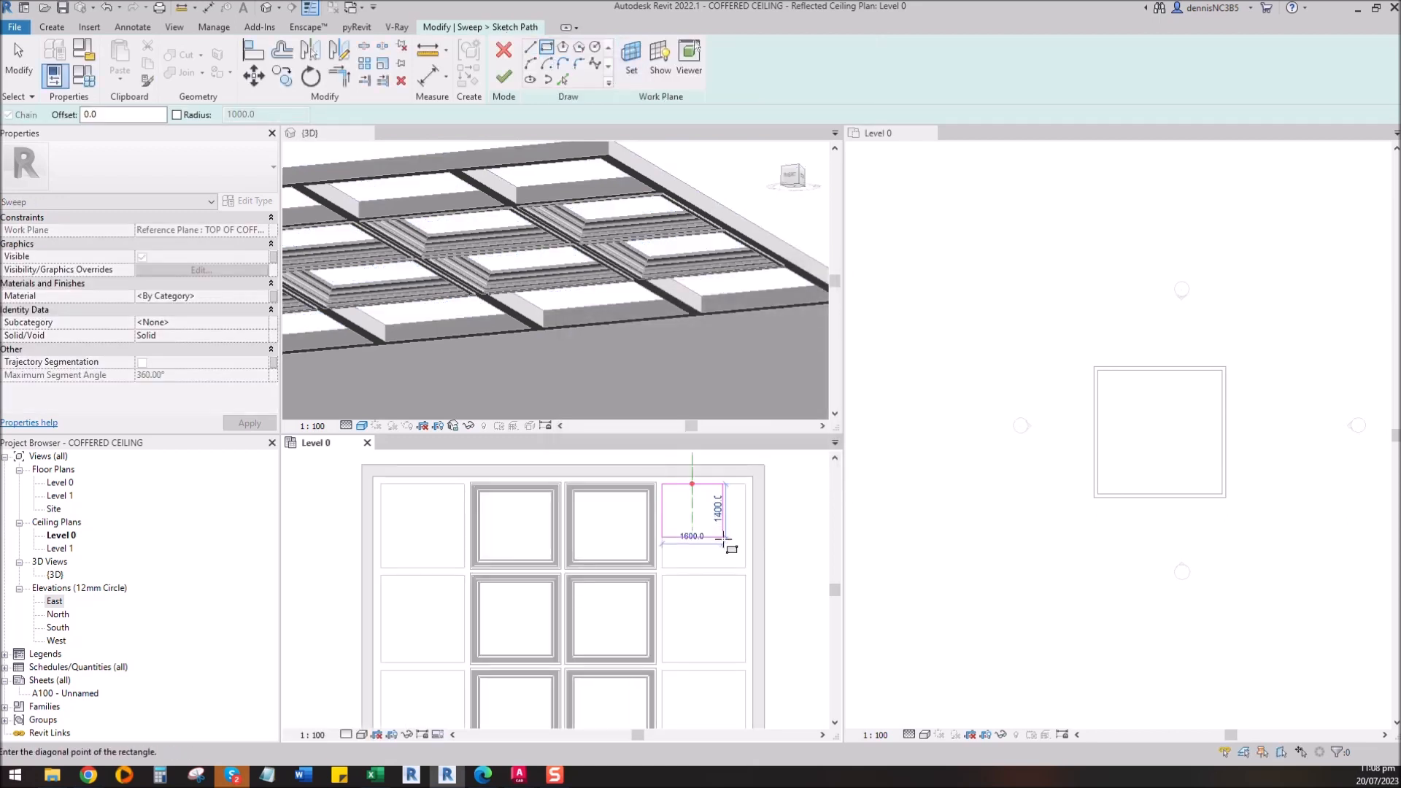
click(746, 567)
click(504, 76)
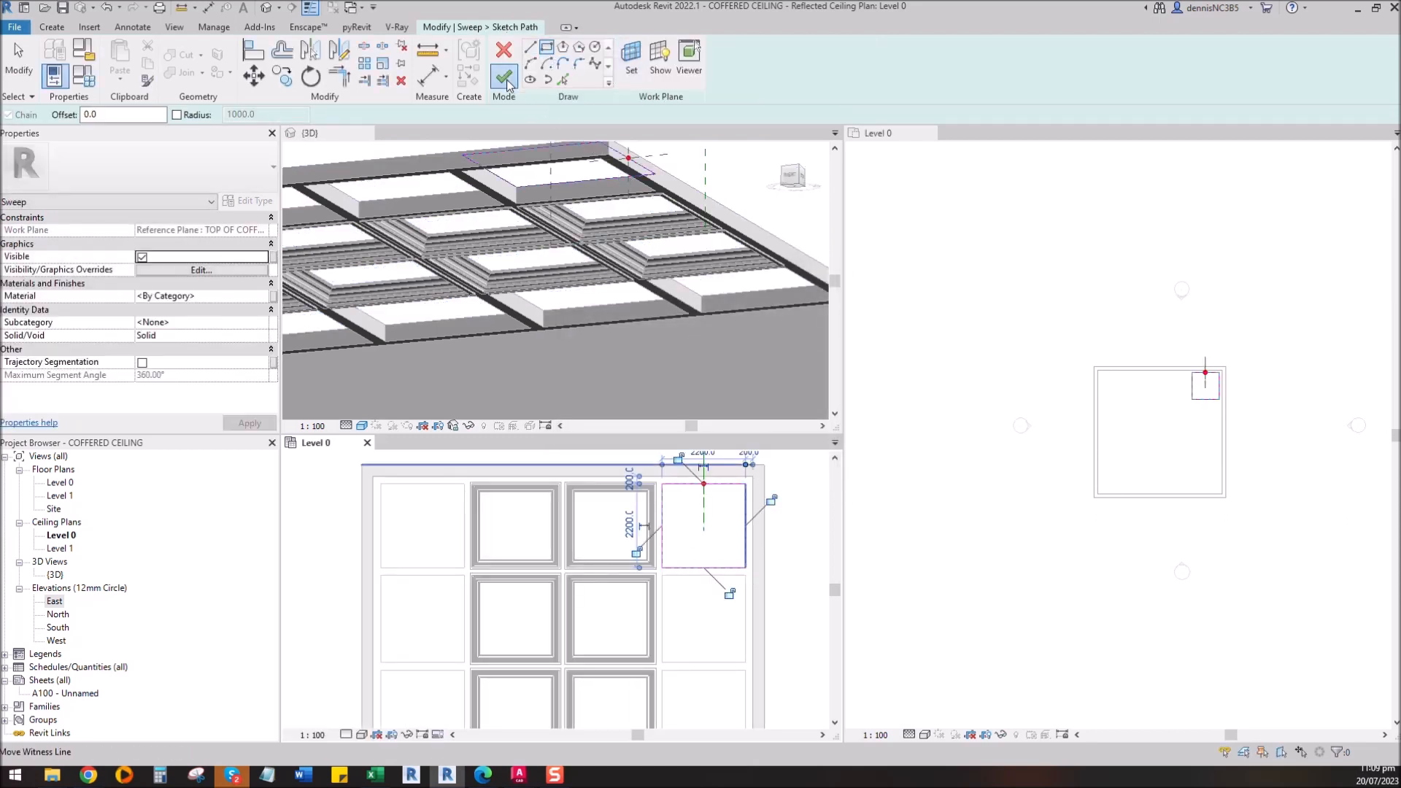
Step: Assign COFFERED CEILING PROFILE to the fourth column's first-row sweep, flip the profile and finish the sweep
click(762, 61)
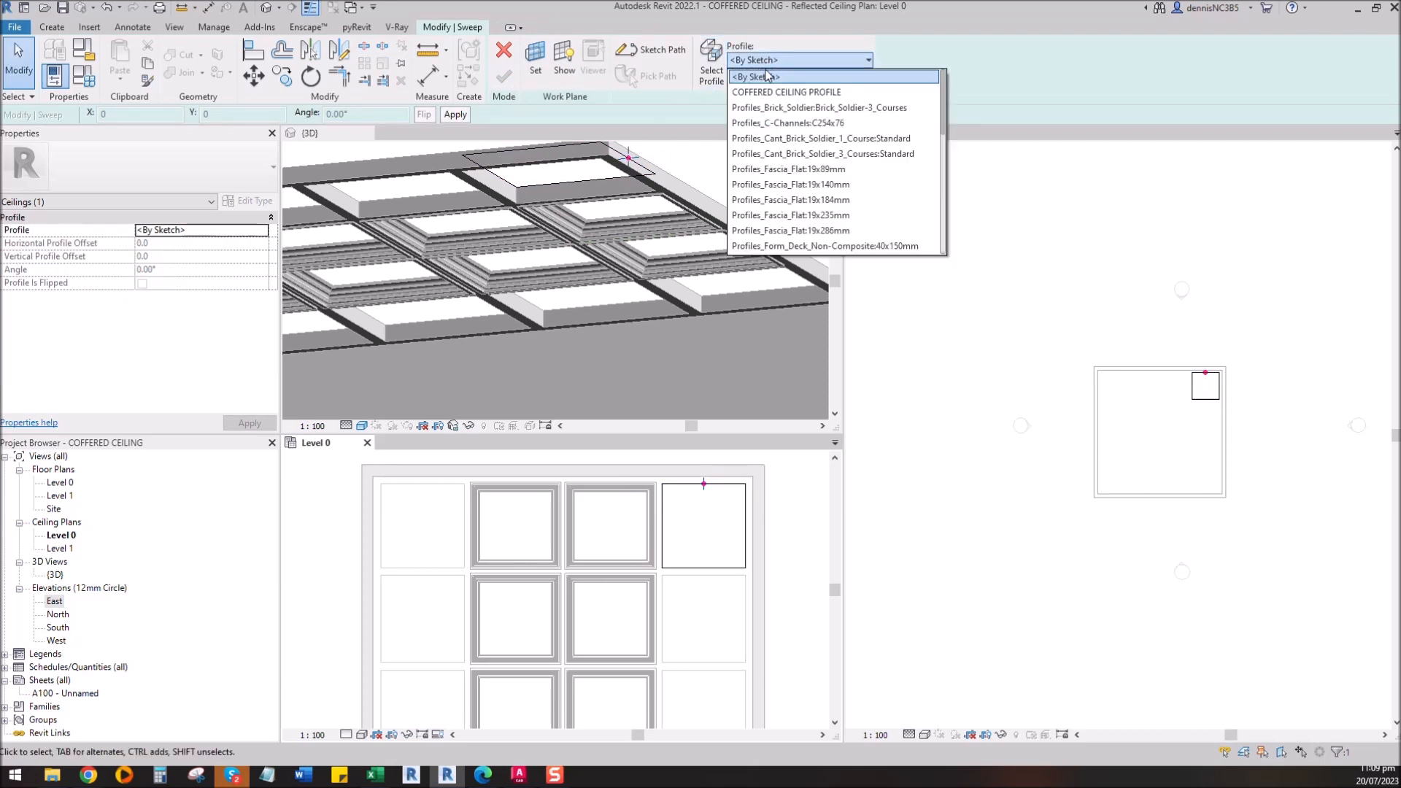
click(785, 89)
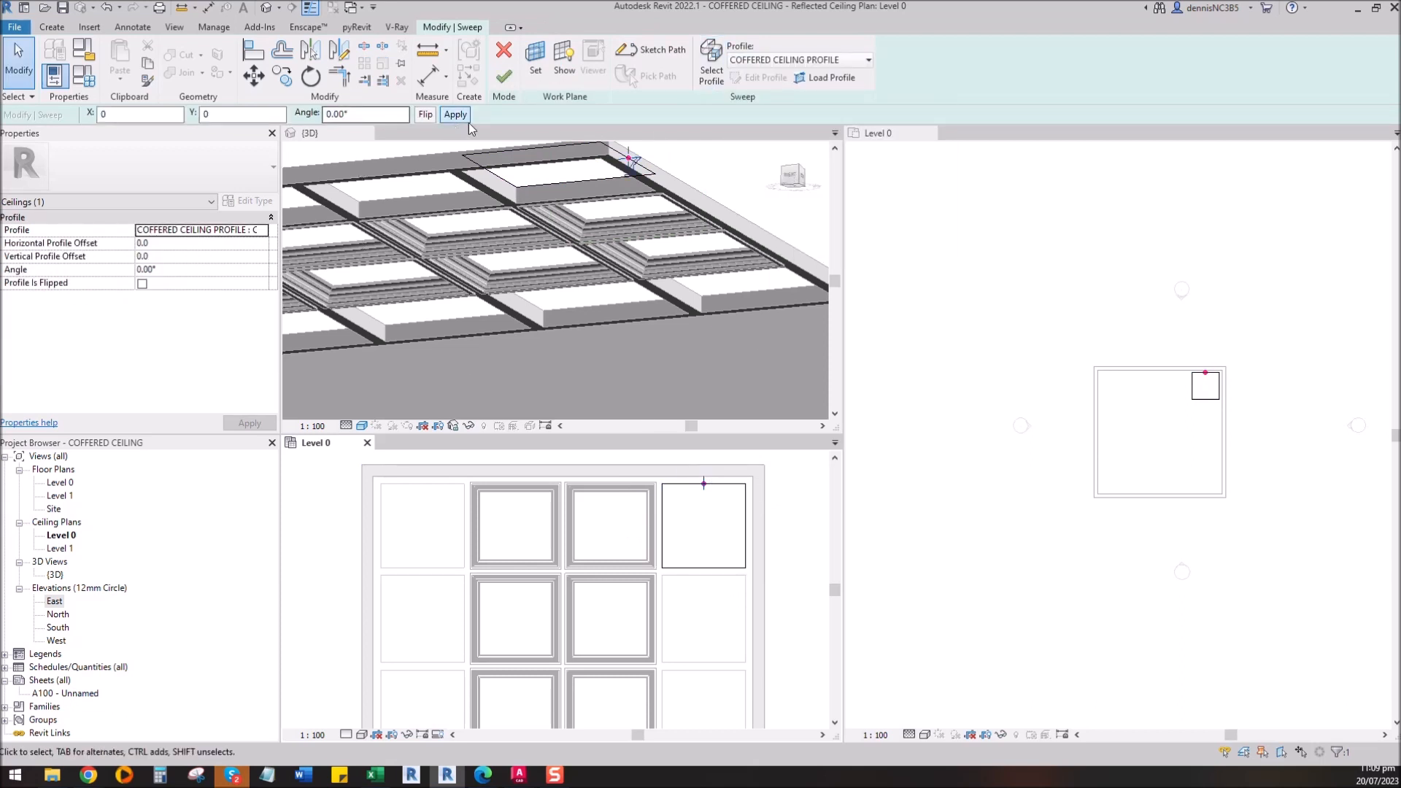
click(504, 77)
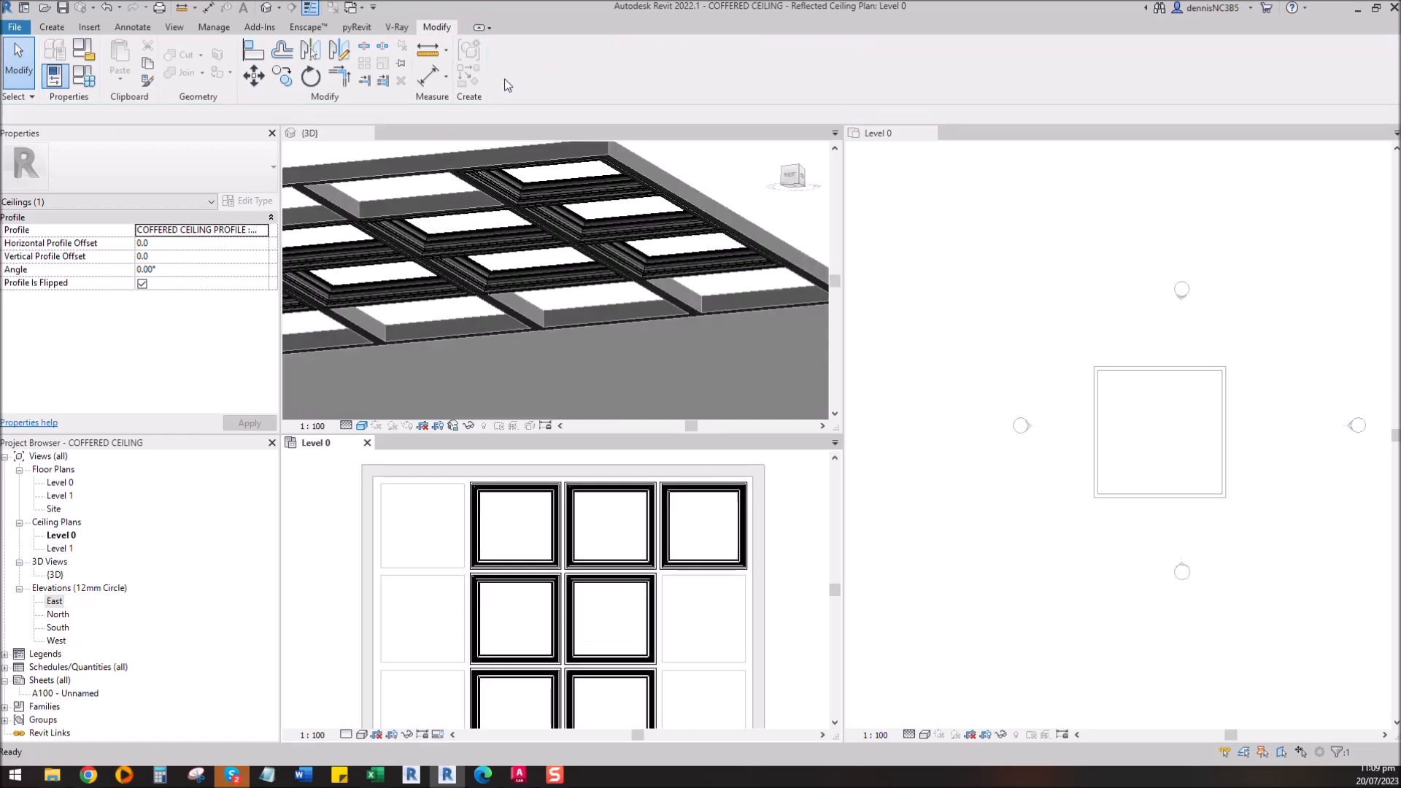
Step: Start a sweep for the fourth column's second-row coffer, with its sketched path on the TOP OF COFFERED CEILING reference plane
click(48, 27)
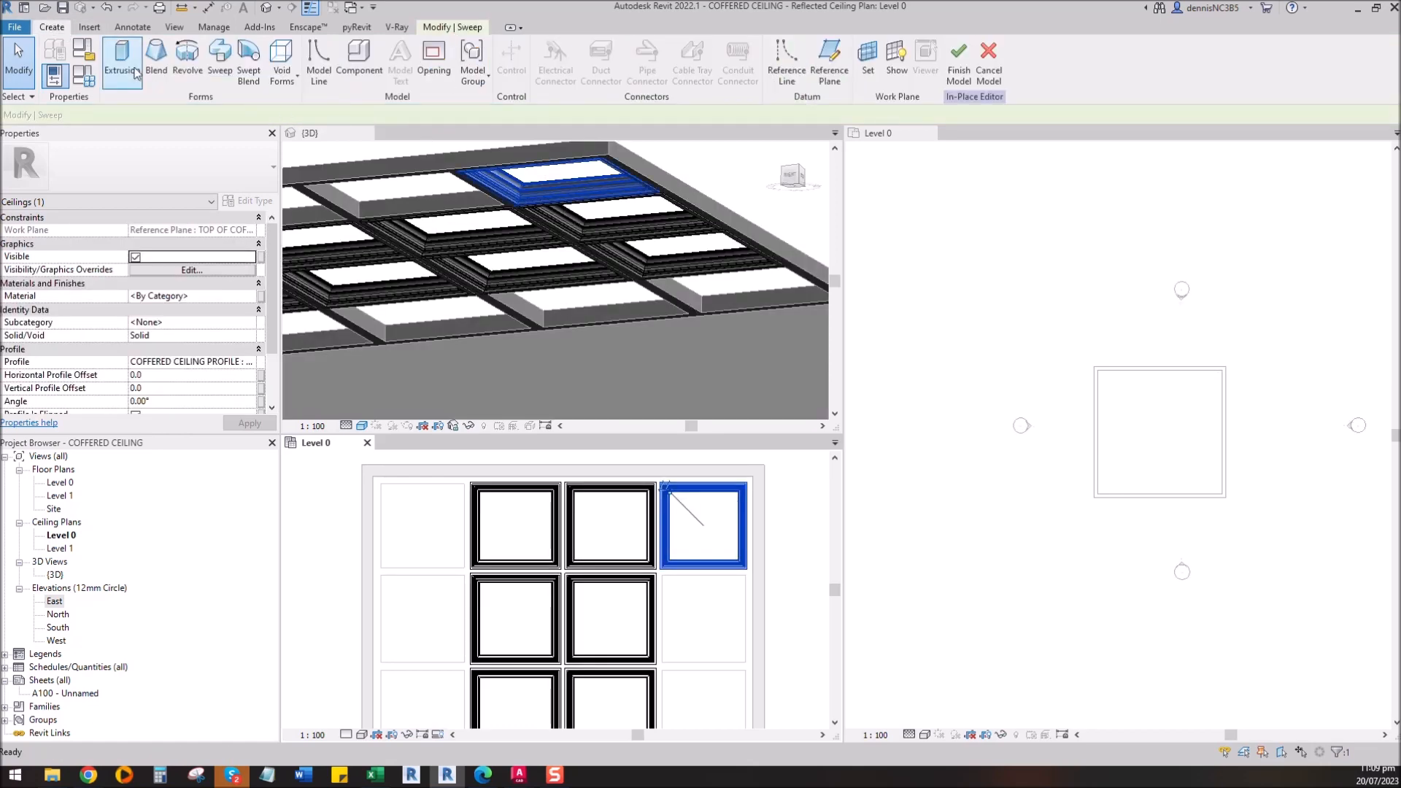
click(219, 64)
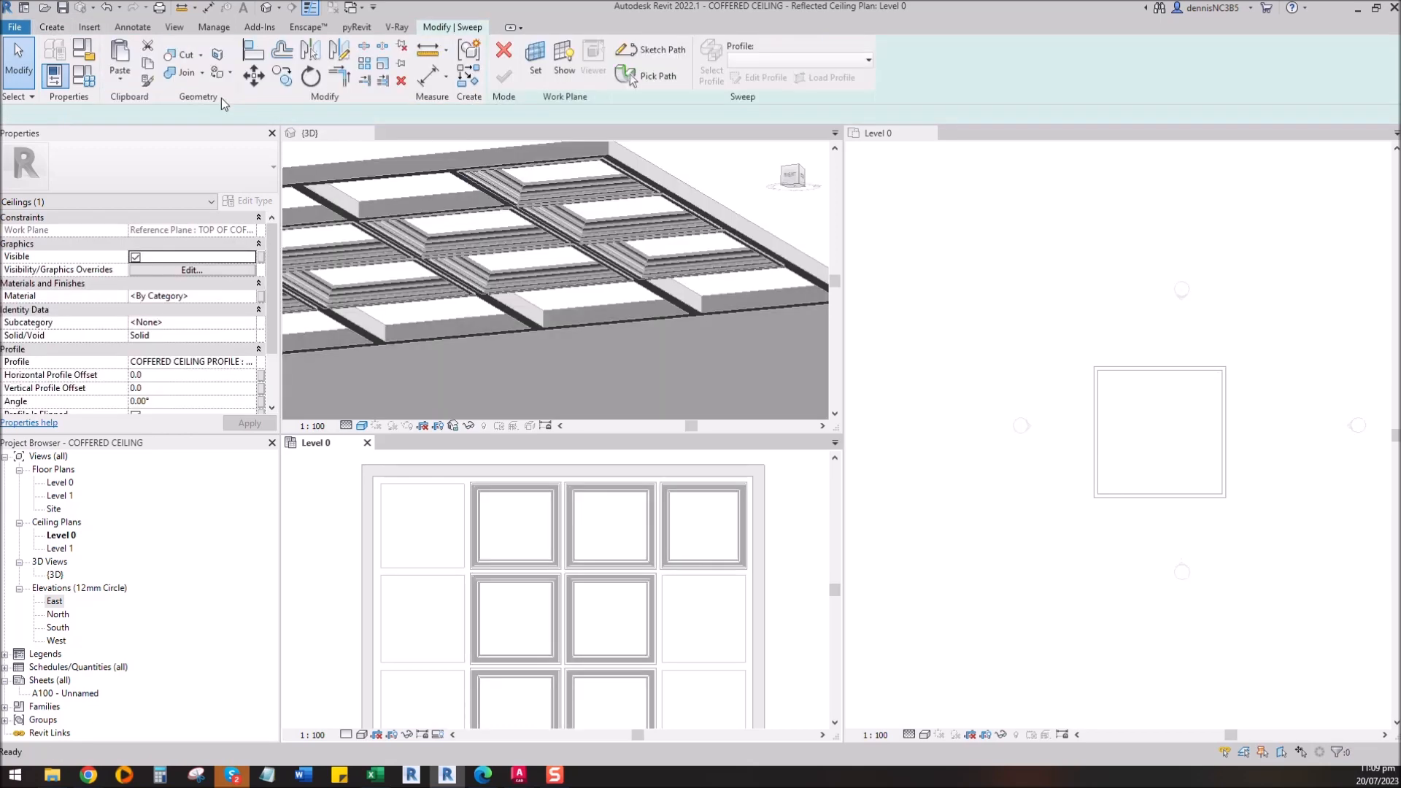
click(653, 60)
click(744, 386)
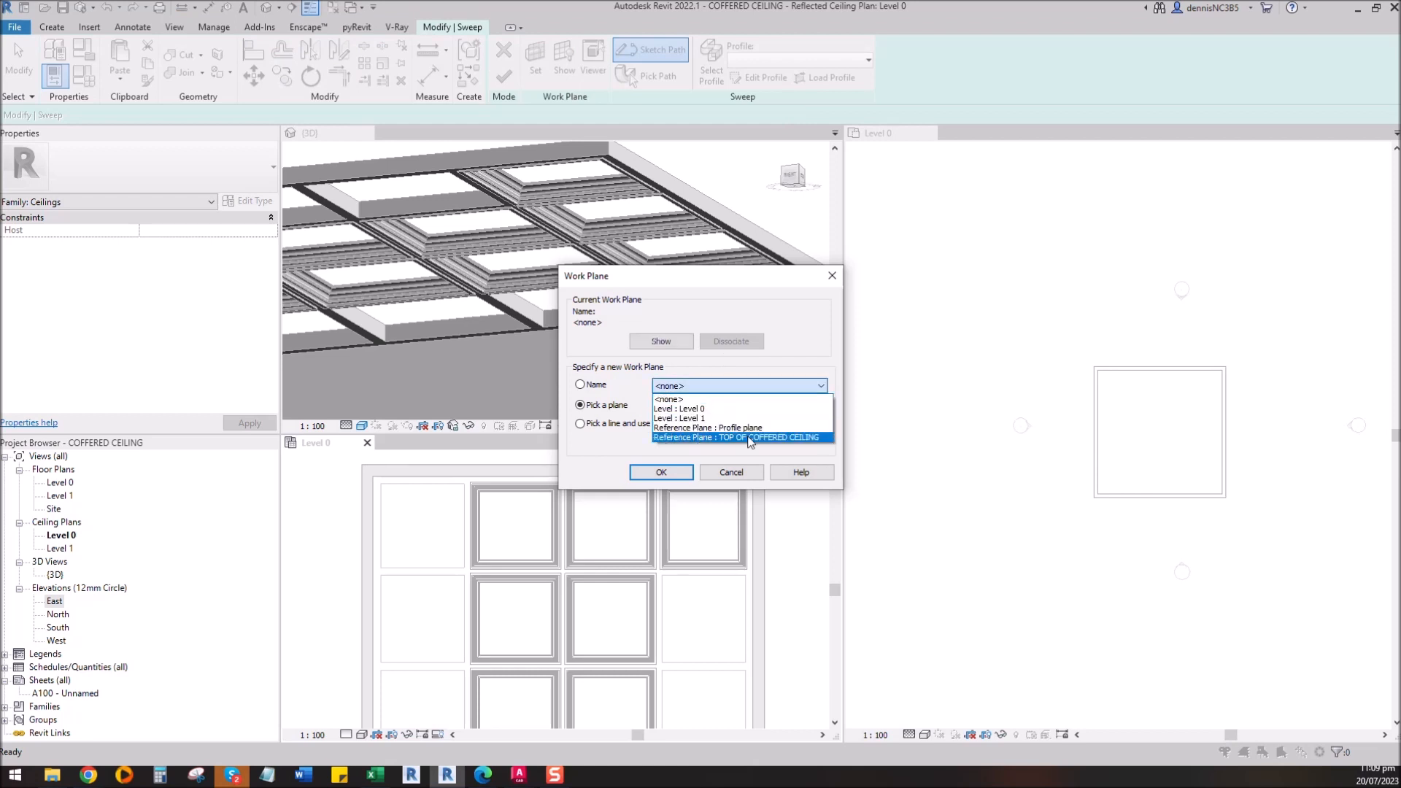
click(744, 437)
click(666, 472)
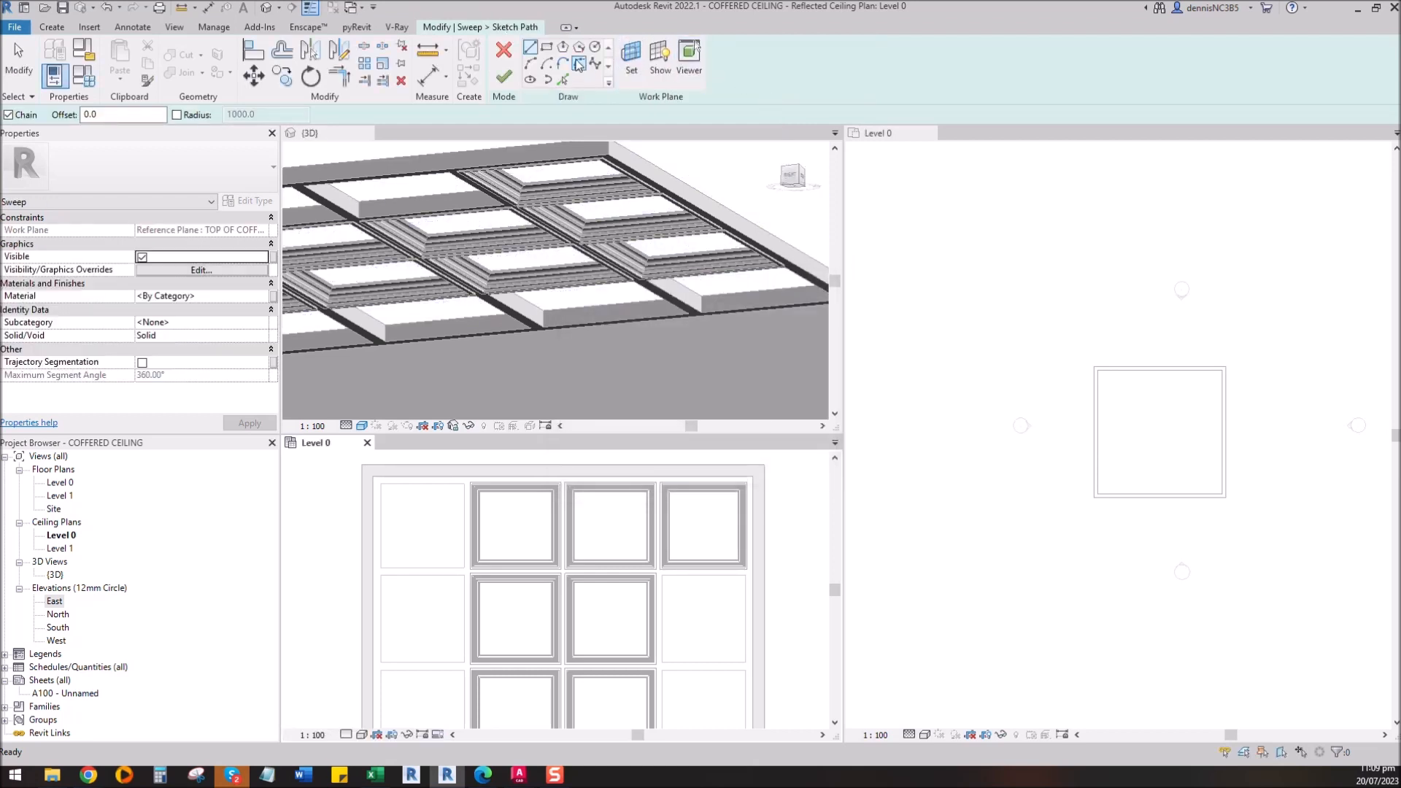
Step: Sketch a rectangular path along the second-row coffer's edges in the fourth column and accept it
click(547, 47)
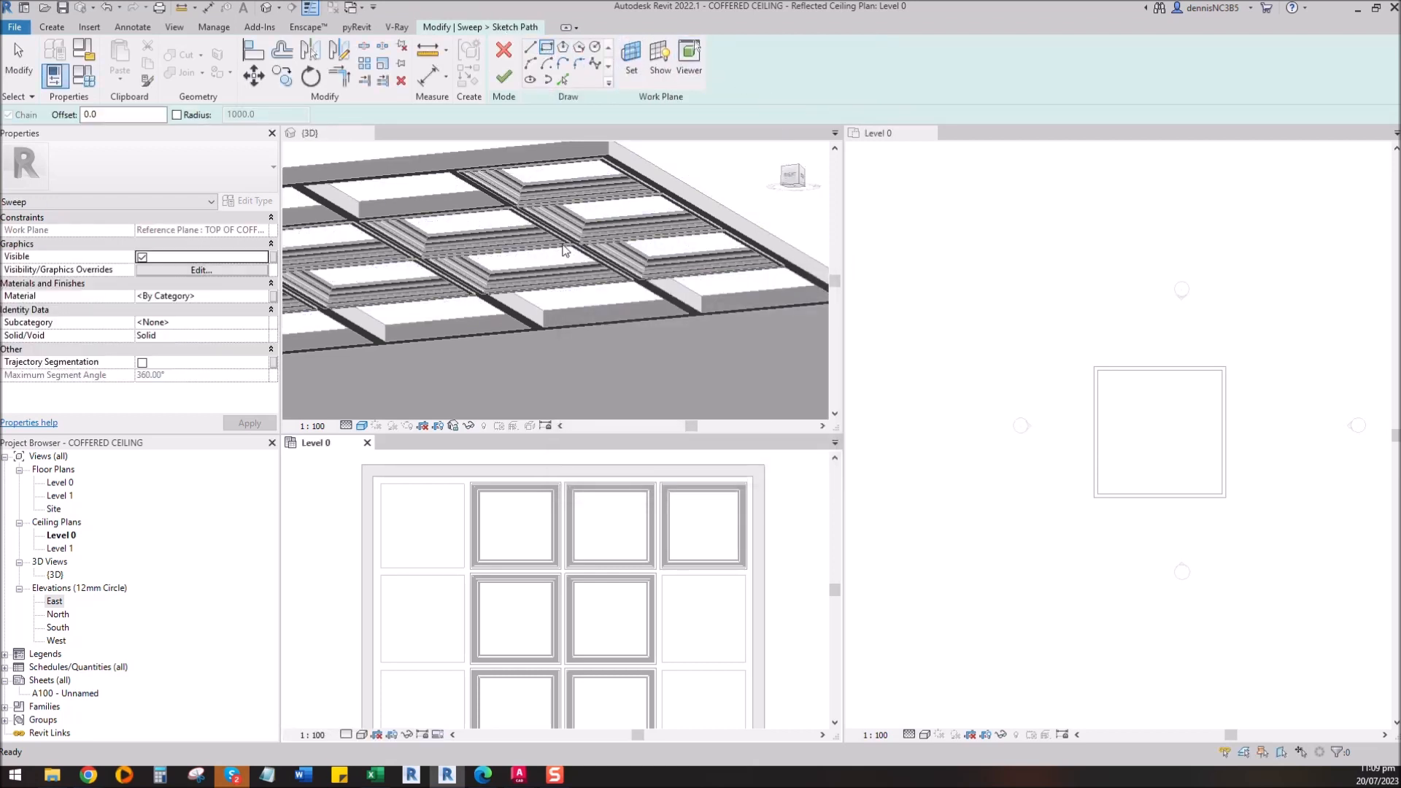
click(663, 575)
click(745, 662)
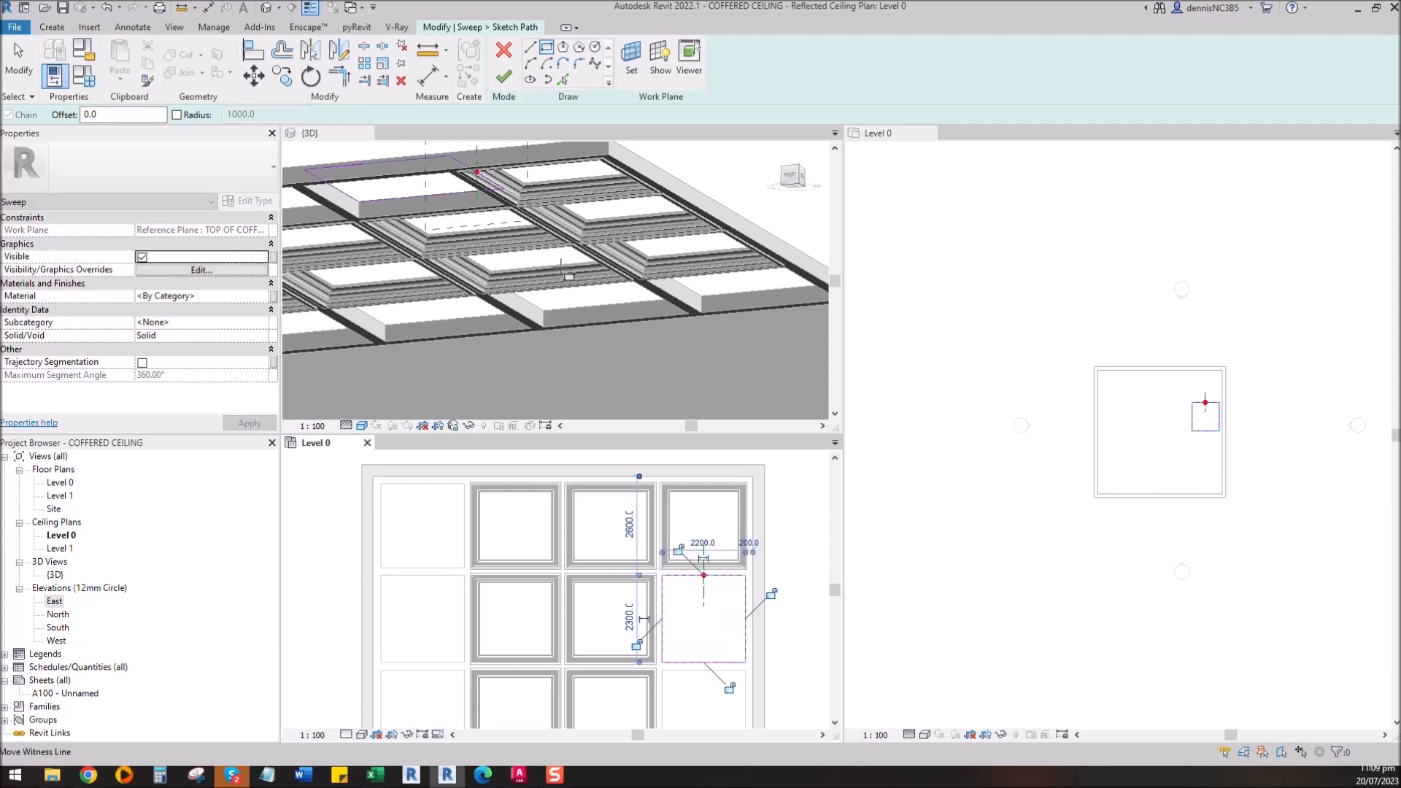
click(502, 79)
Step: Assign COFFERED CEILING PROFILE to the fourth column's second-row sweep, flip the profile and finish the sweep
click(777, 60)
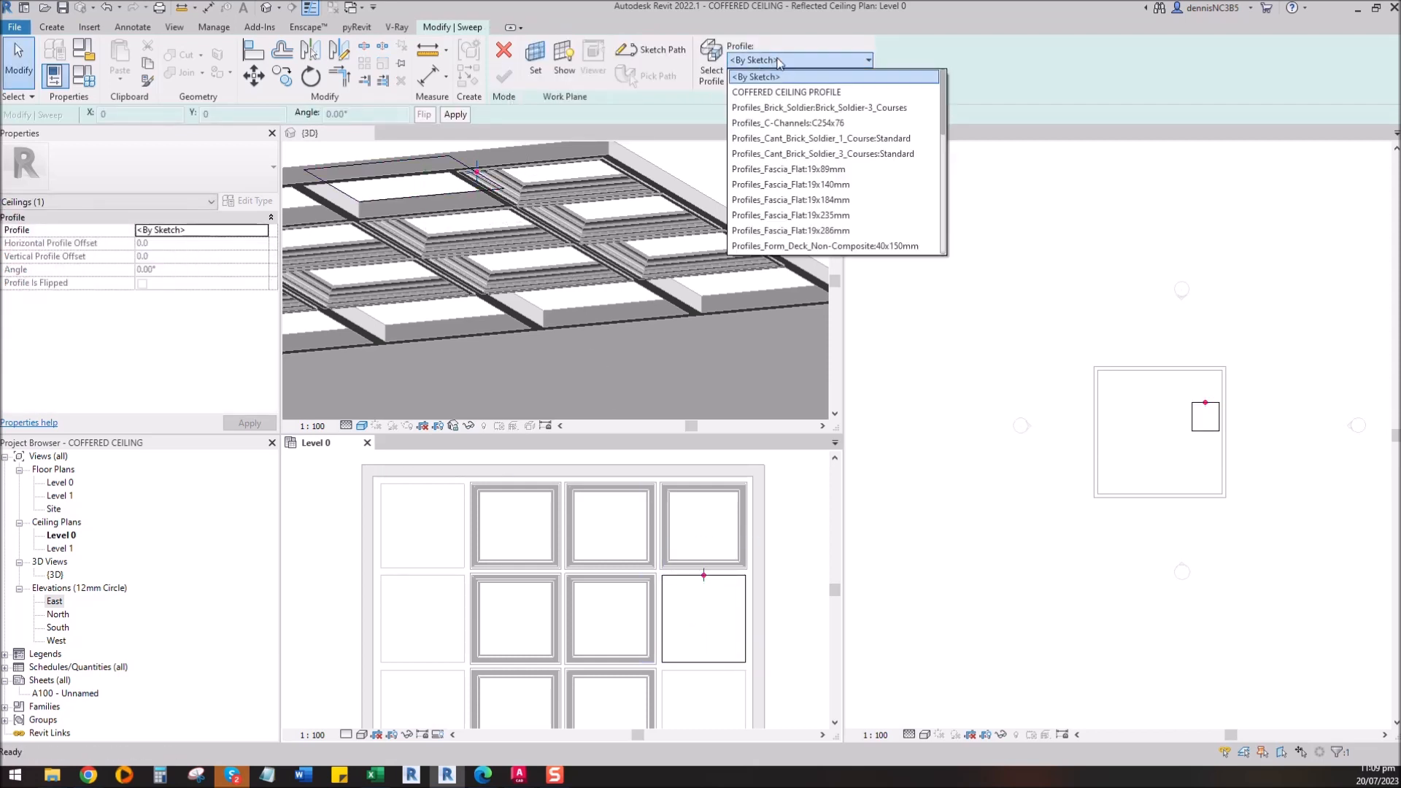
click(781, 89)
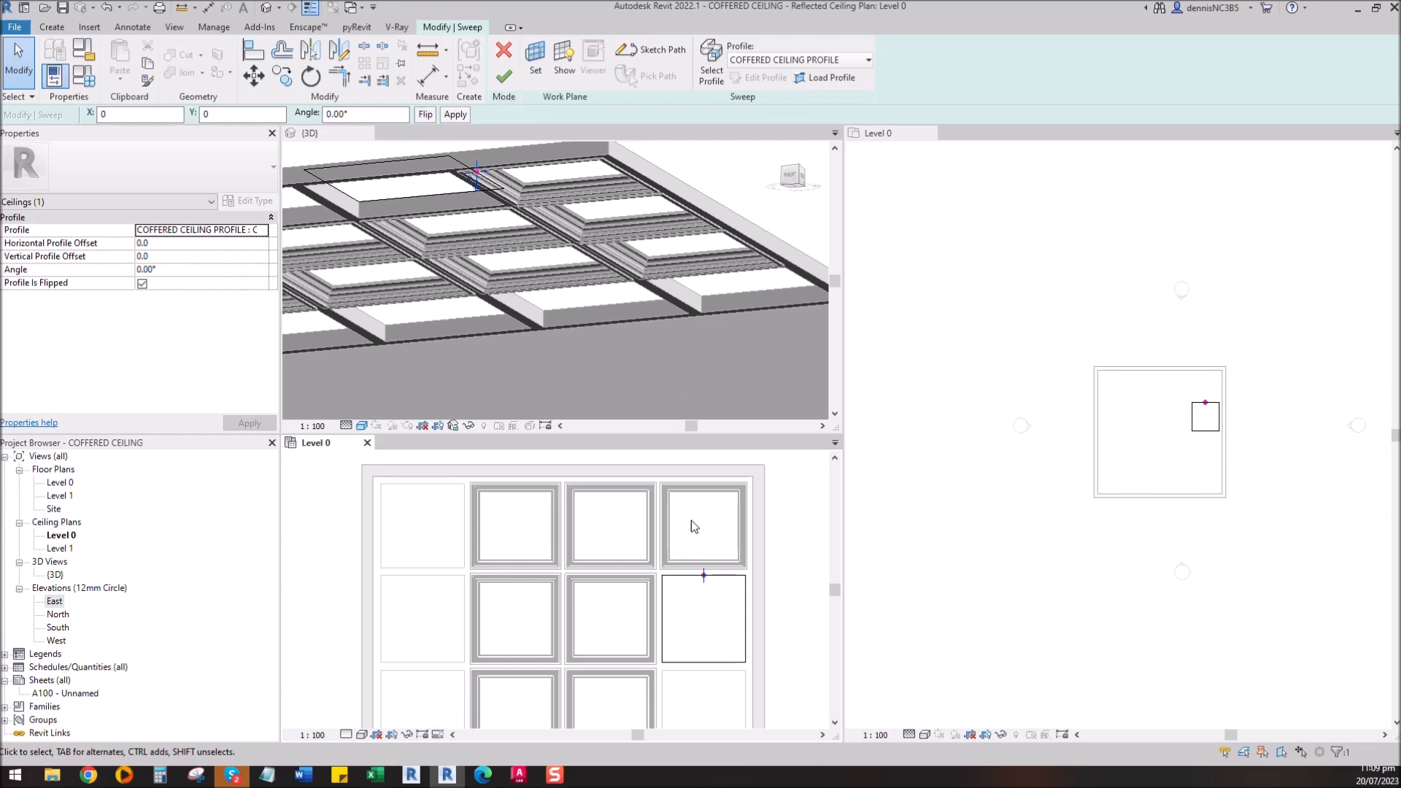
click(503, 76)
scroll(709, 640, down, 3)
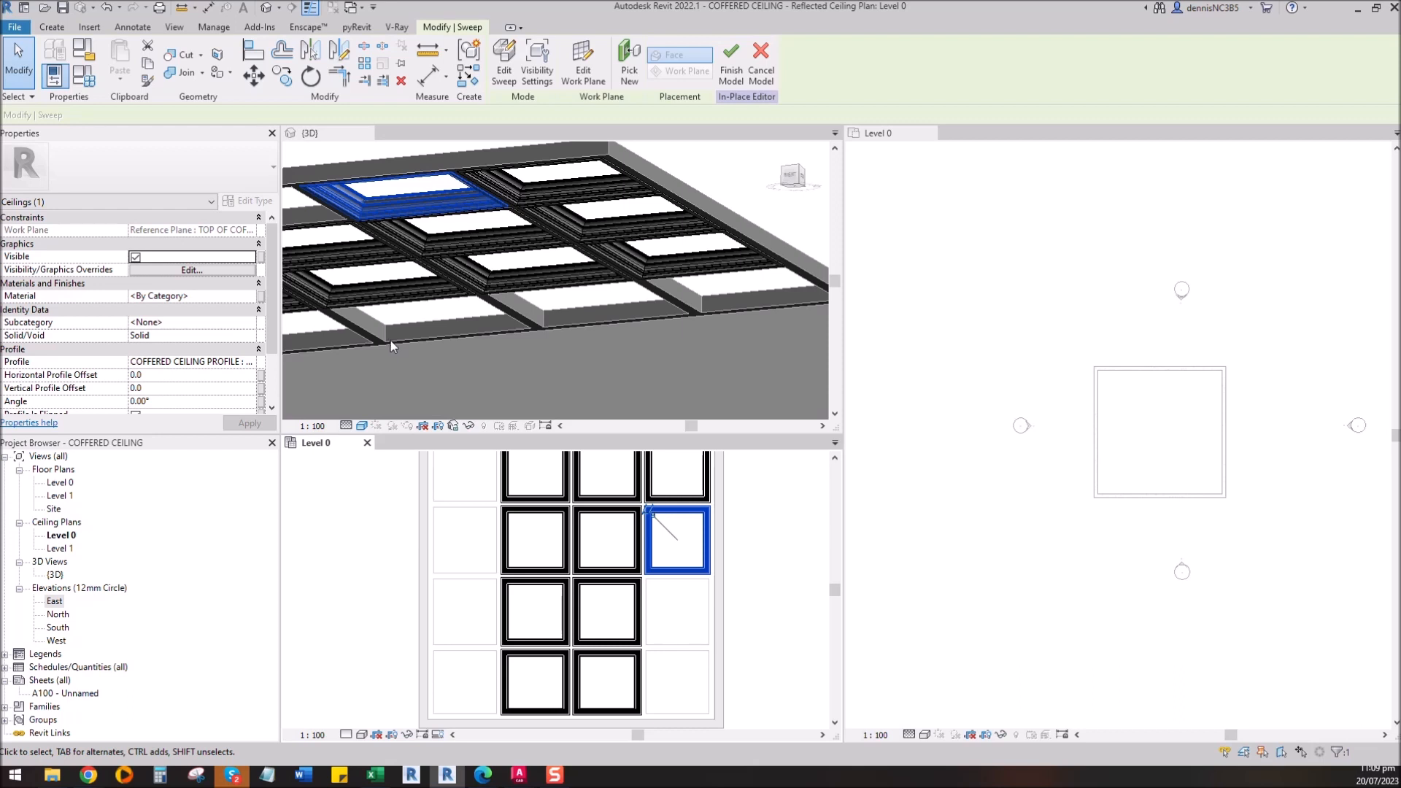
Step: Start a sweep for the fourth column's third-row coffer, with its sketched path on the TOP OF COFFERED CEILING reference plane
click(51, 27)
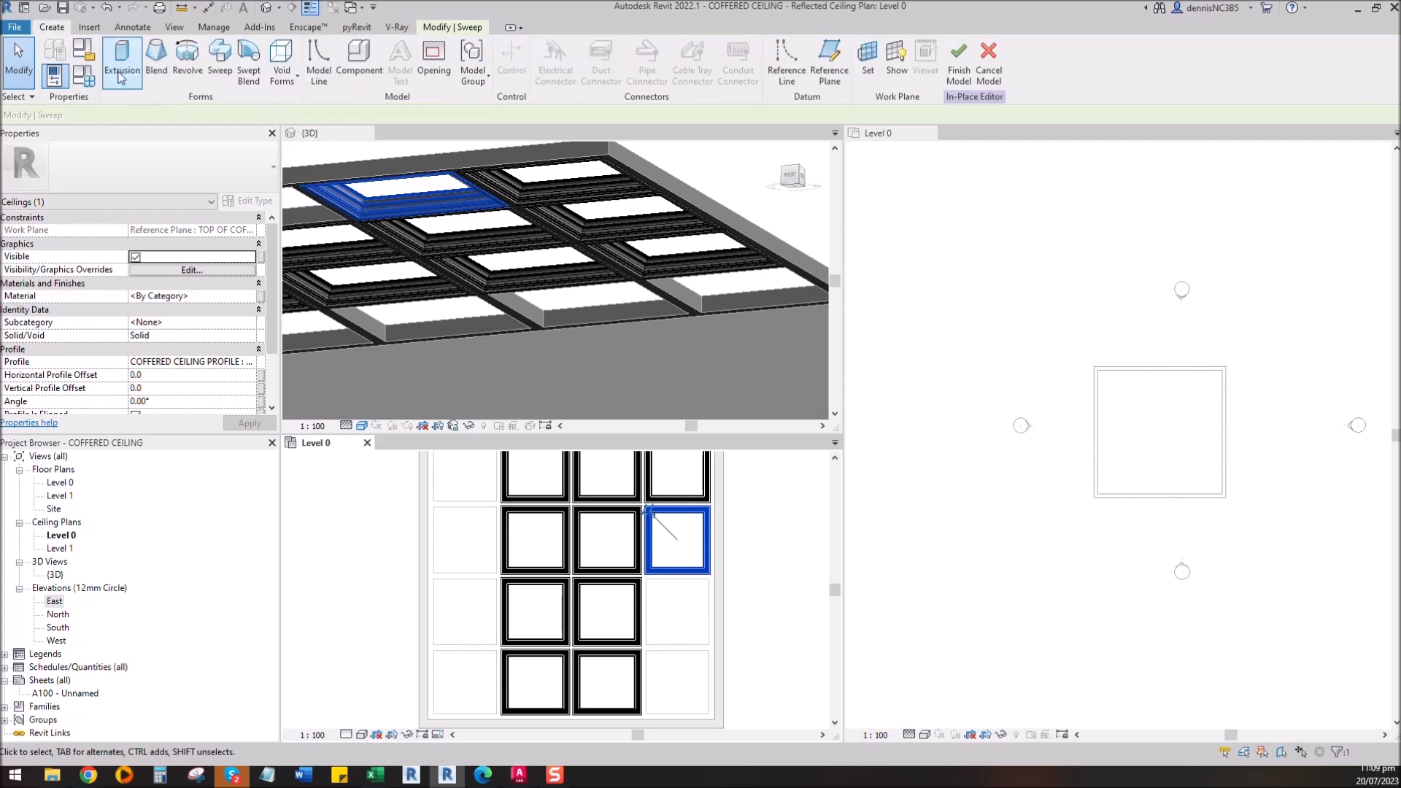
click(219, 64)
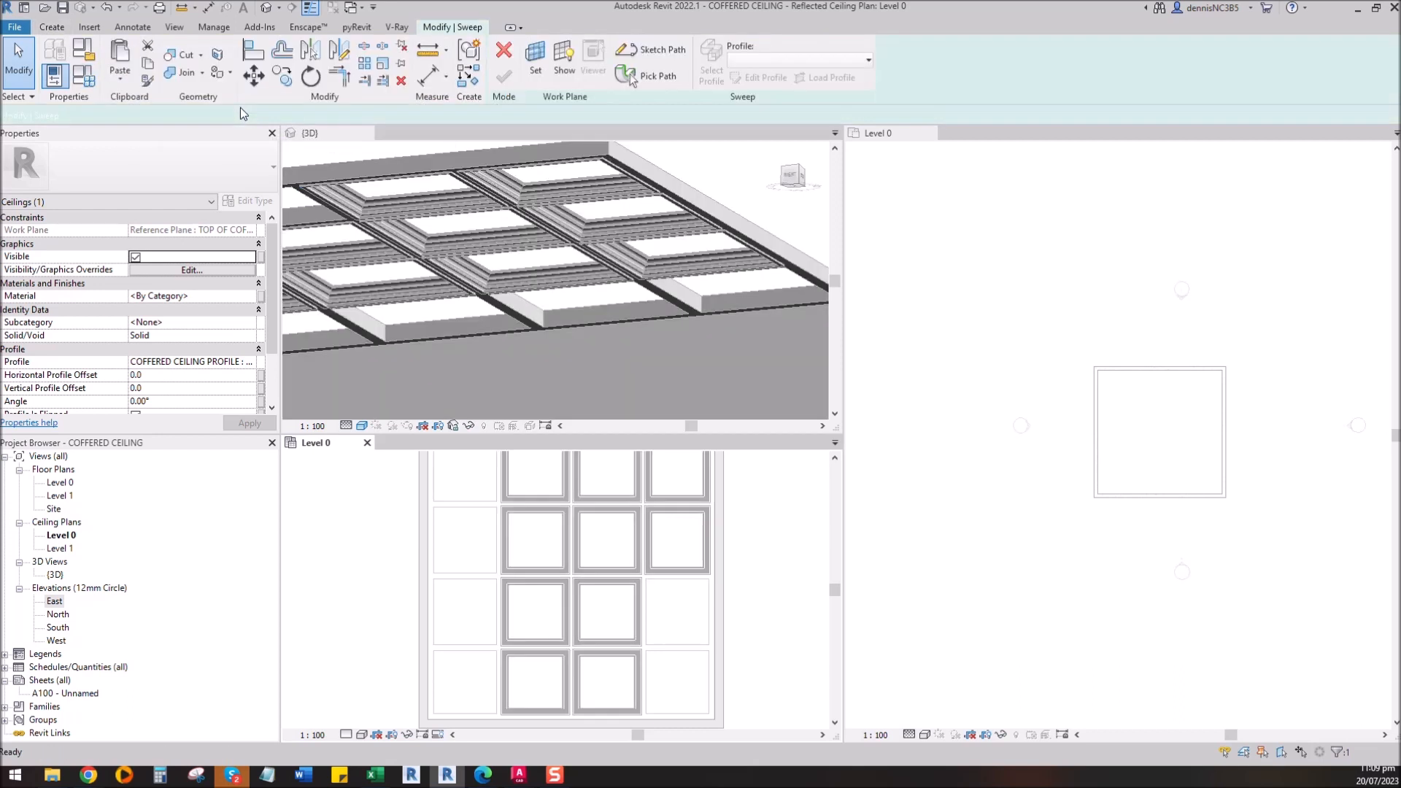
click(664, 50)
click(707, 383)
click(737, 440)
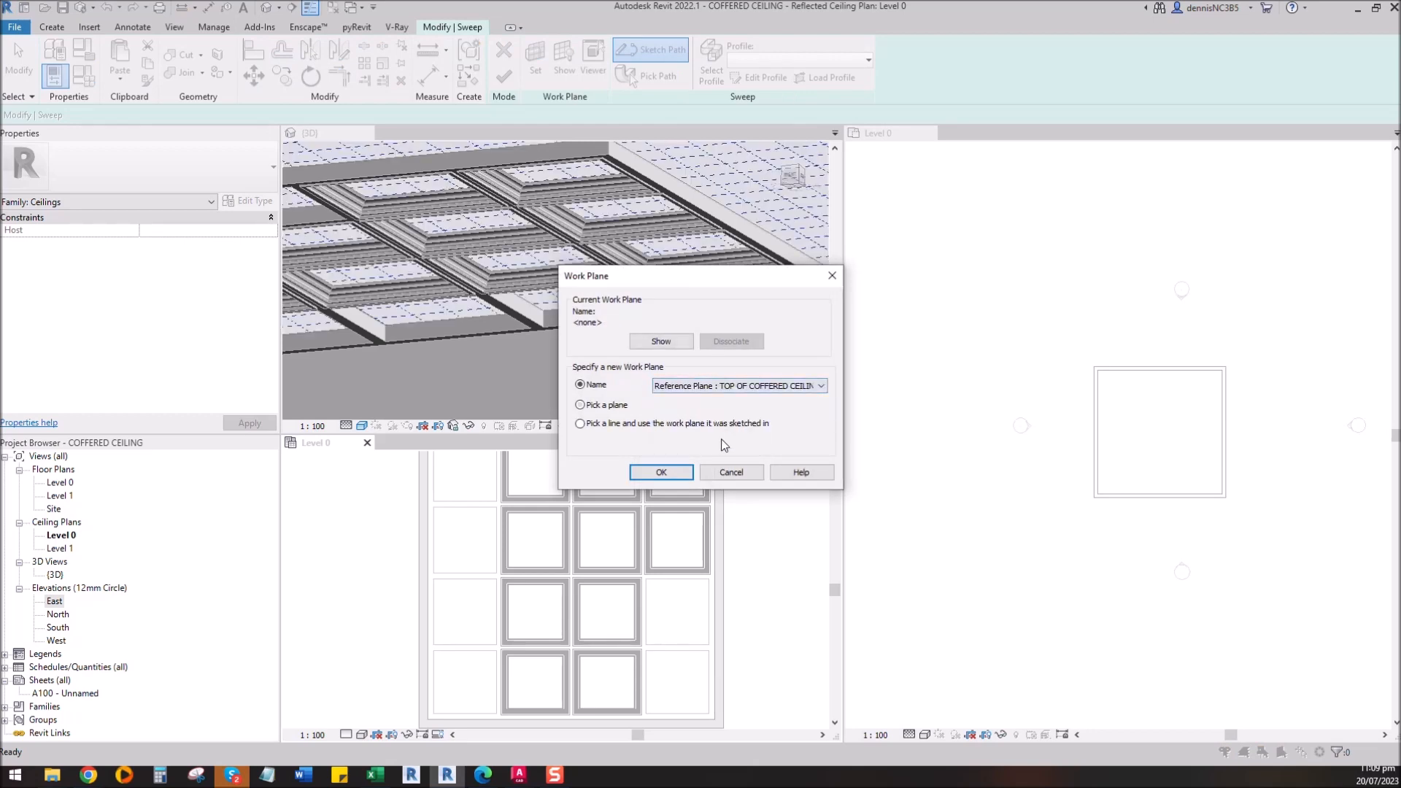
click(660, 472)
Step: Sketch a 2200-wide rectangular path along the third-row coffer's edges in the fourth column and accept it
click(545, 50)
scroll(625, 572, up, 2)
click(646, 569)
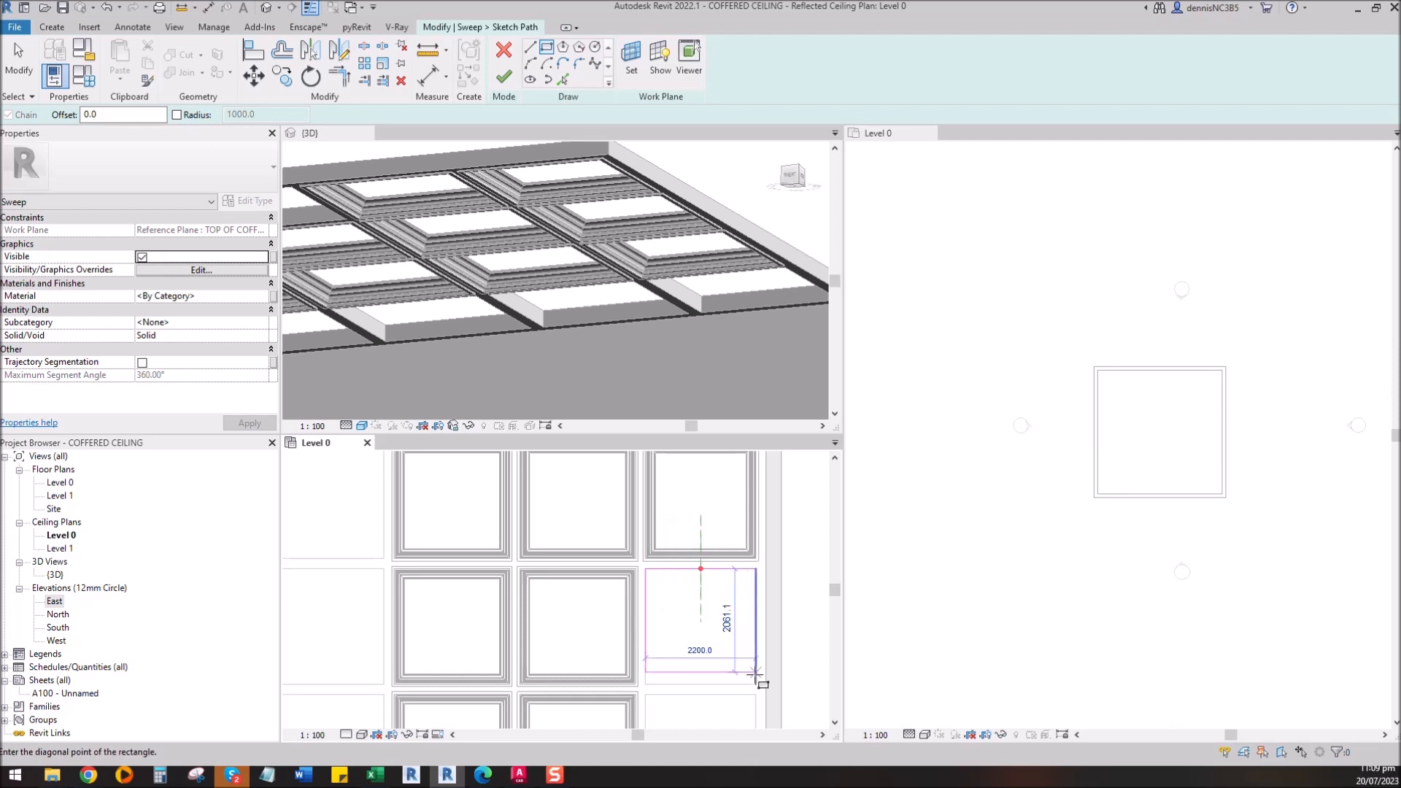
click(756, 684)
click(504, 77)
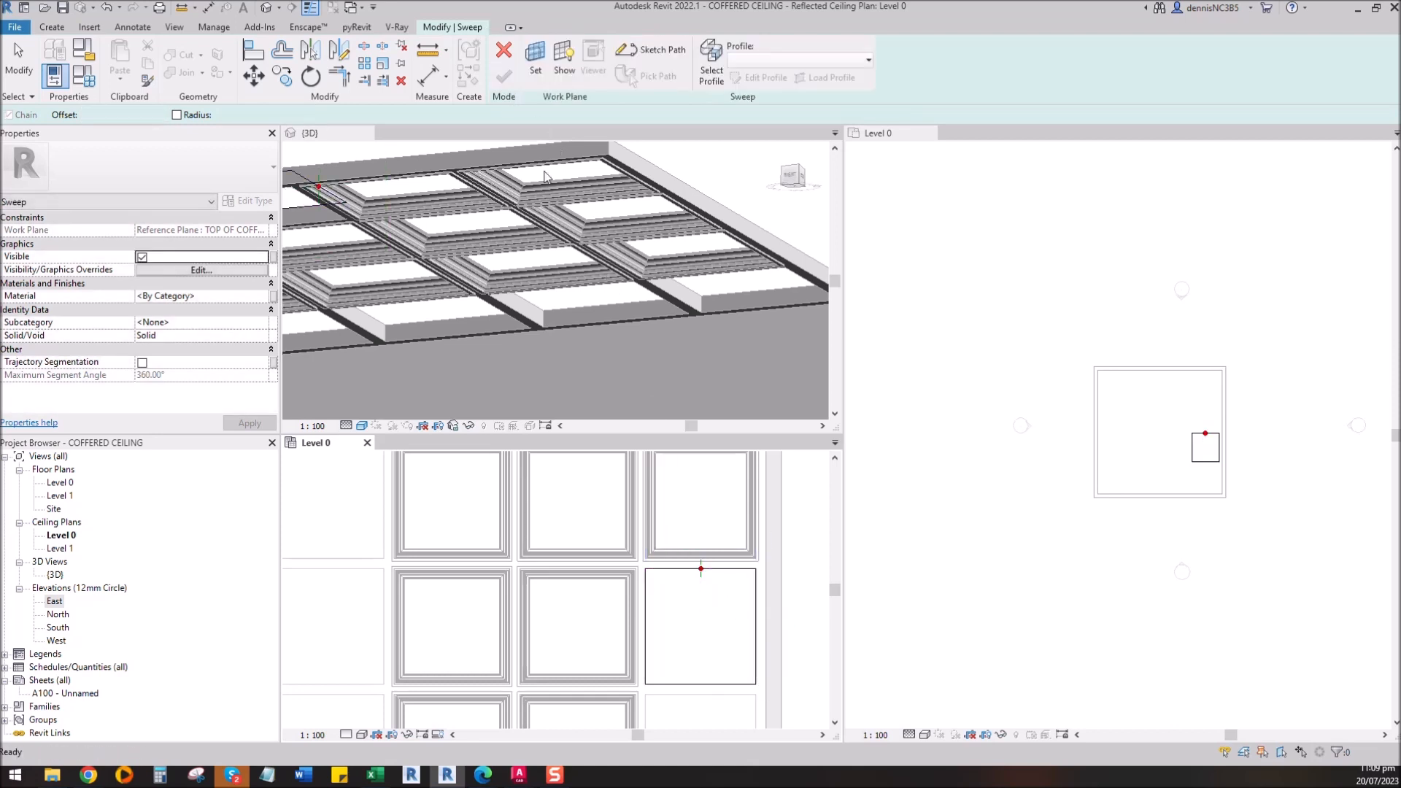
Step: Assign COFFERED CEILING PROFILE to the fourth column's third-row sweep, flip the profile and finish the sweep
click(763, 64)
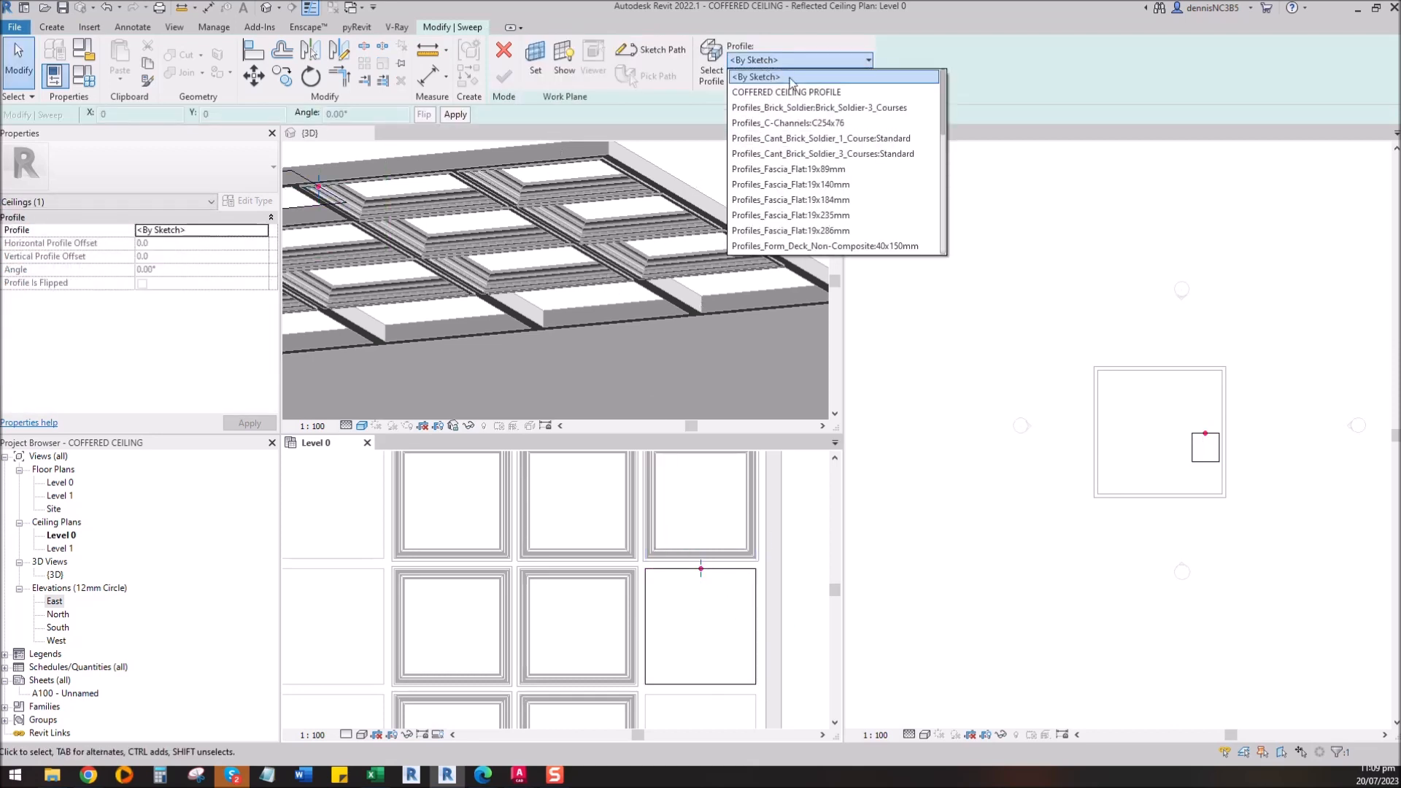
click(795, 91)
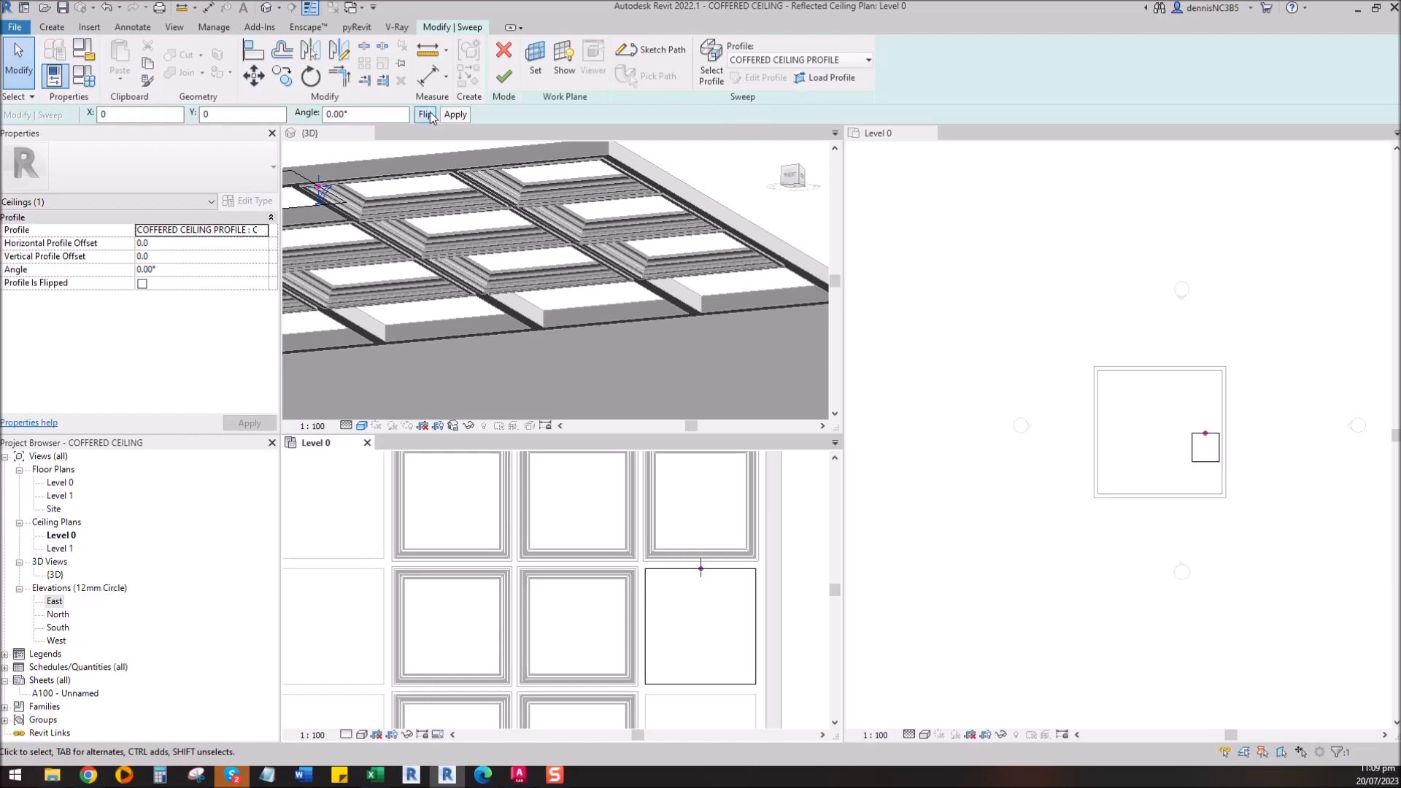
click(503, 77)
scroll(721, 574, down, 3)
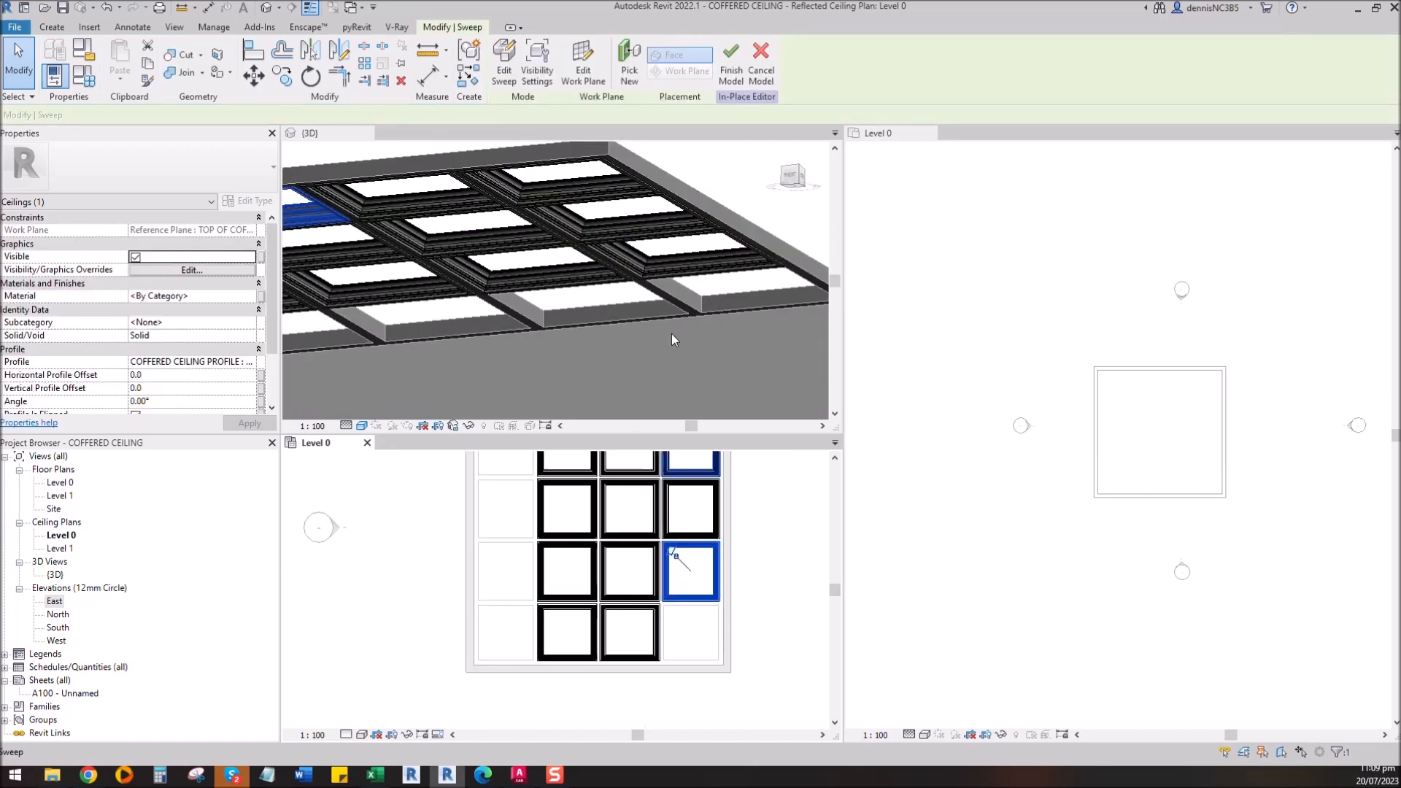
Step: Start a sweep for the fourth column's fourth-row coffer, with its sketched path on the TOP OF COFFERED CEILING reference plane
click(57, 30)
click(220, 68)
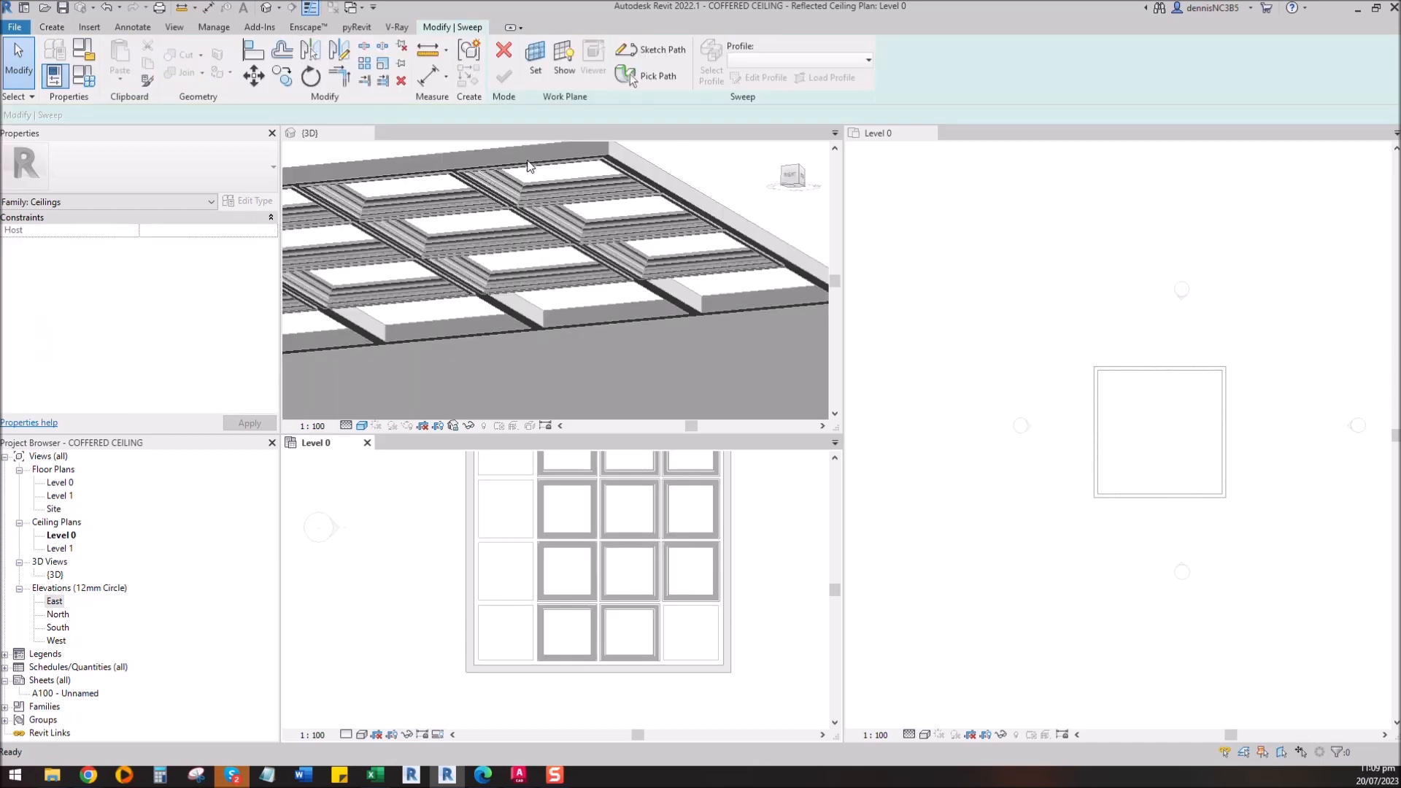
click(659, 62)
click(695, 385)
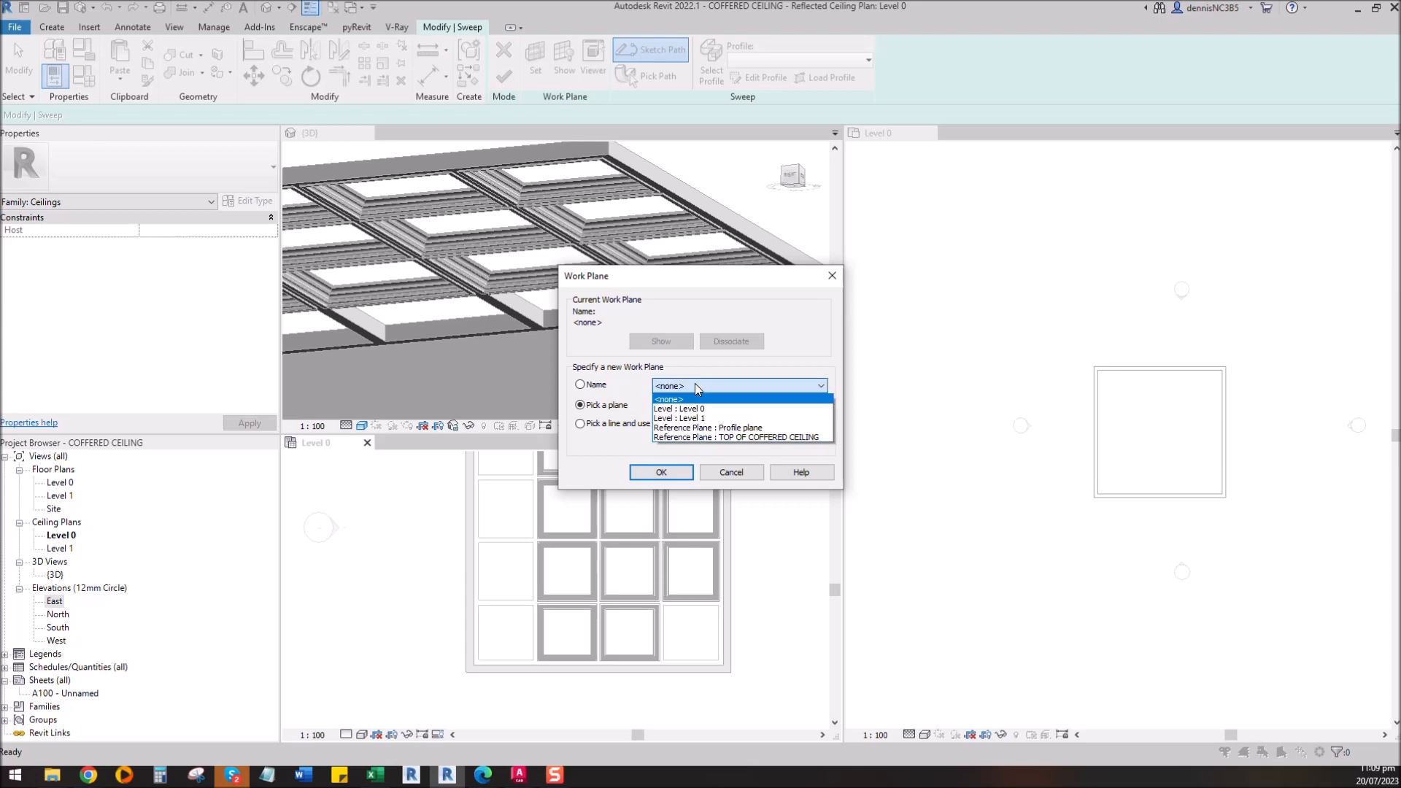
click(721, 437)
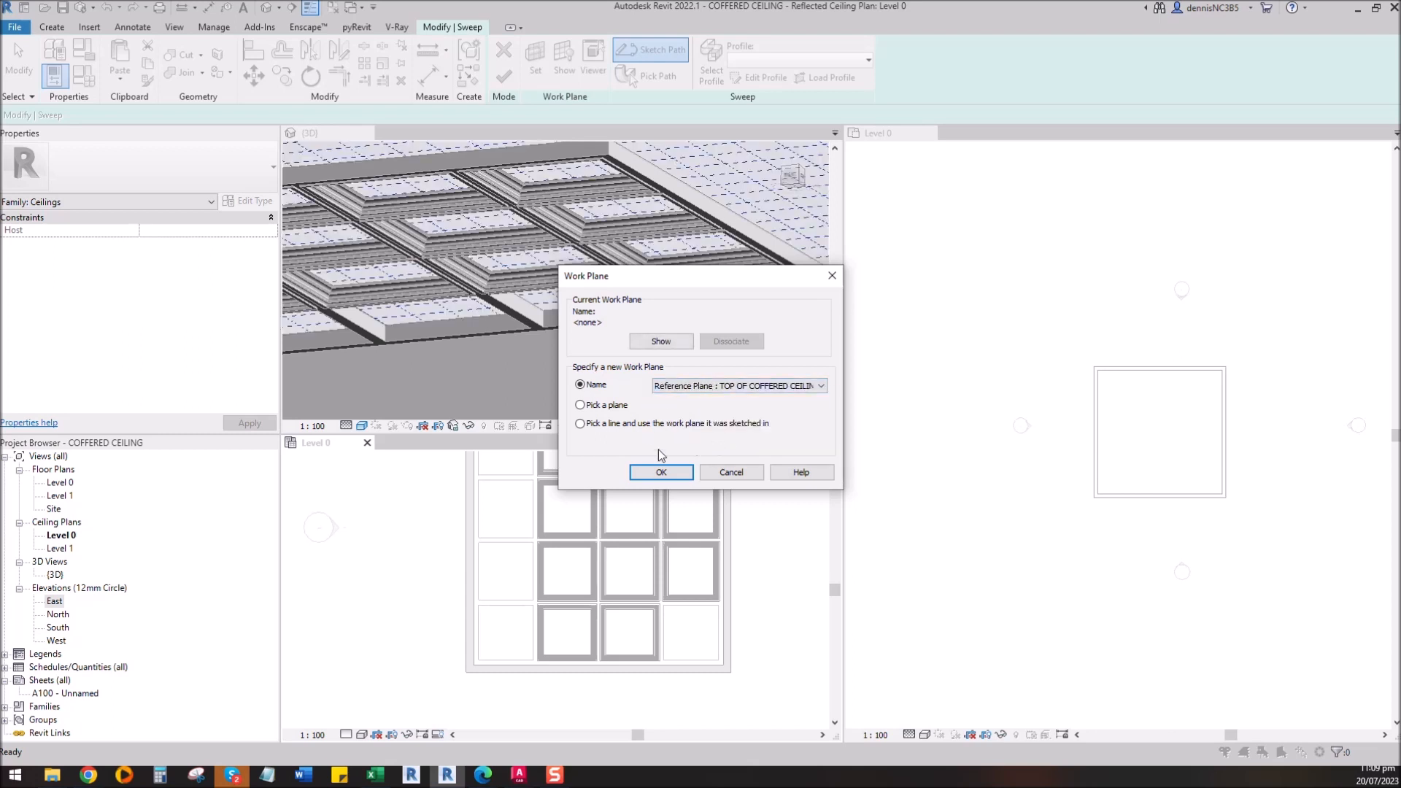
key(Return)
Step: Sketch a 2200 by 2200 rectangular path along the fourth-row coffer's edges in the fourth column and accept it
click(546, 50)
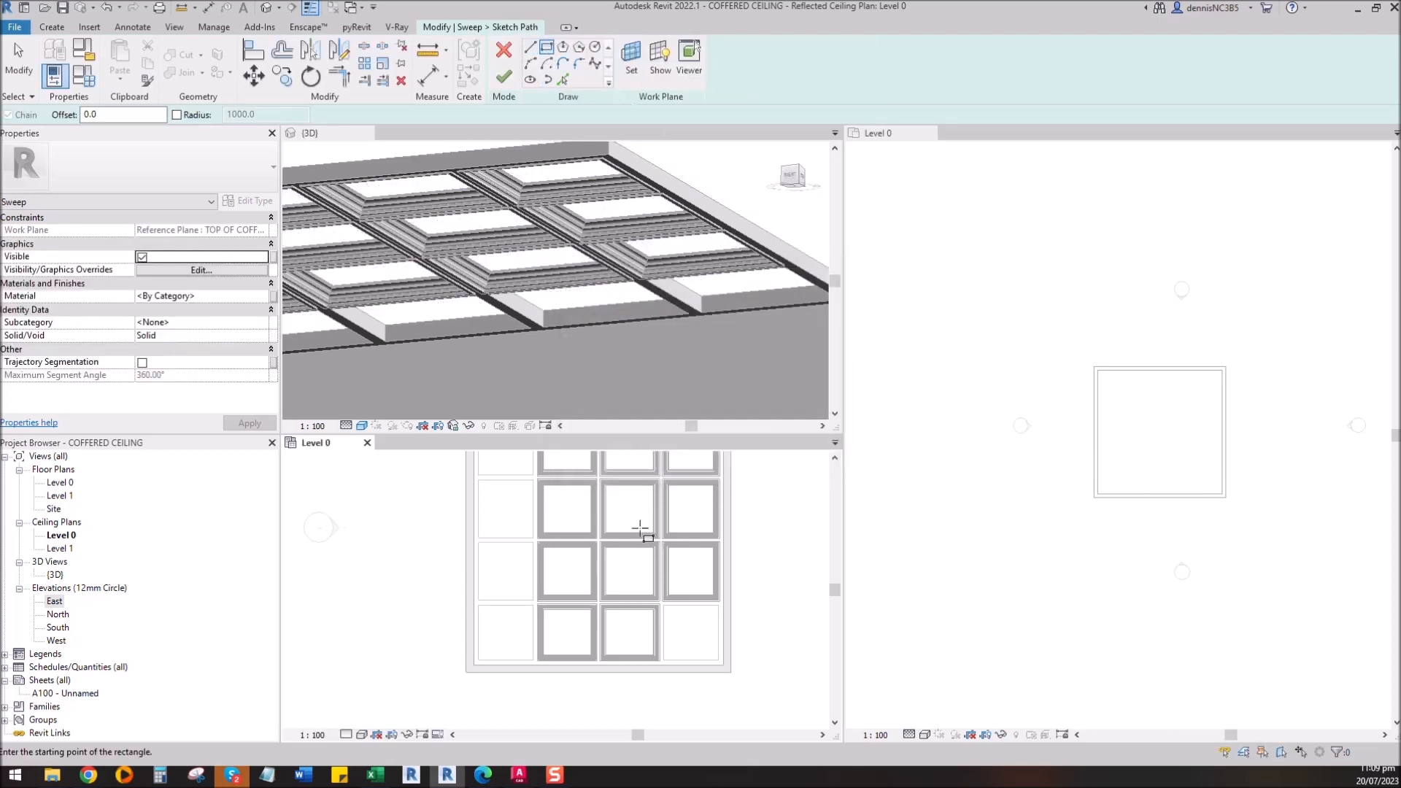
scroll(668, 616, up, 2)
click(660, 597)
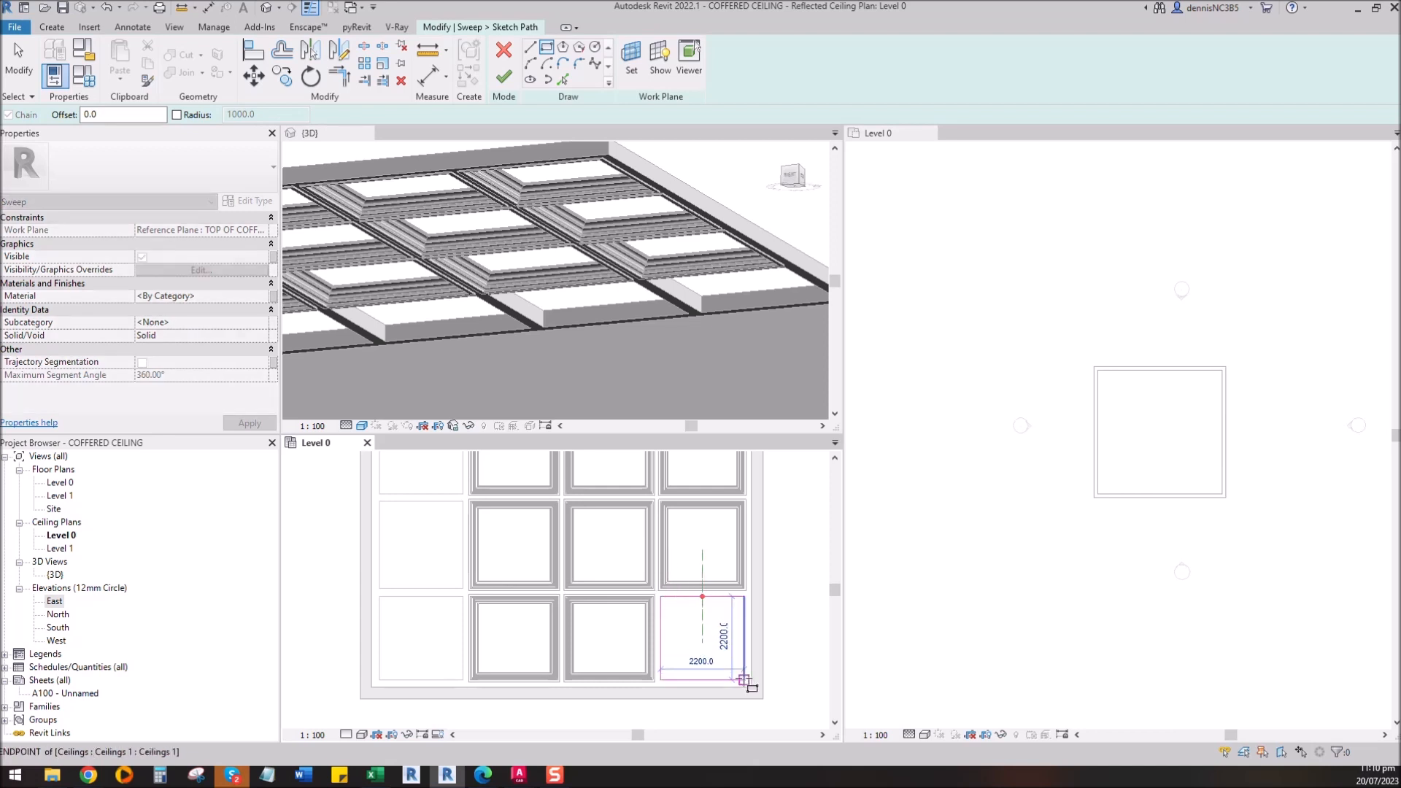
click(744, 679)
click(504, 77)
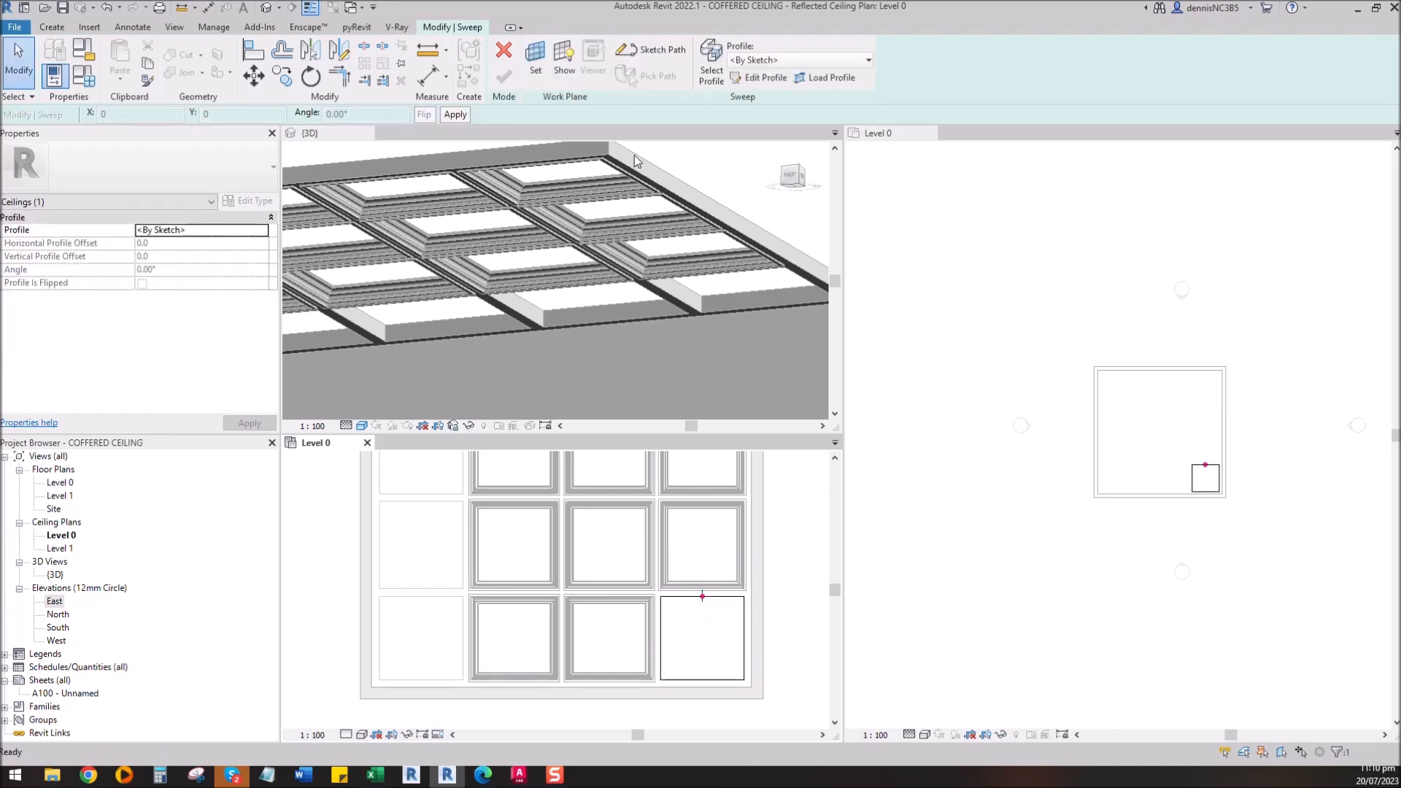
Step: Assign COFFERED CEILING PROFILE to the fourth column's fourth-row sweep, flip the profile, finish the sweep and deselect it
click(803, 59)
click(781, 80)
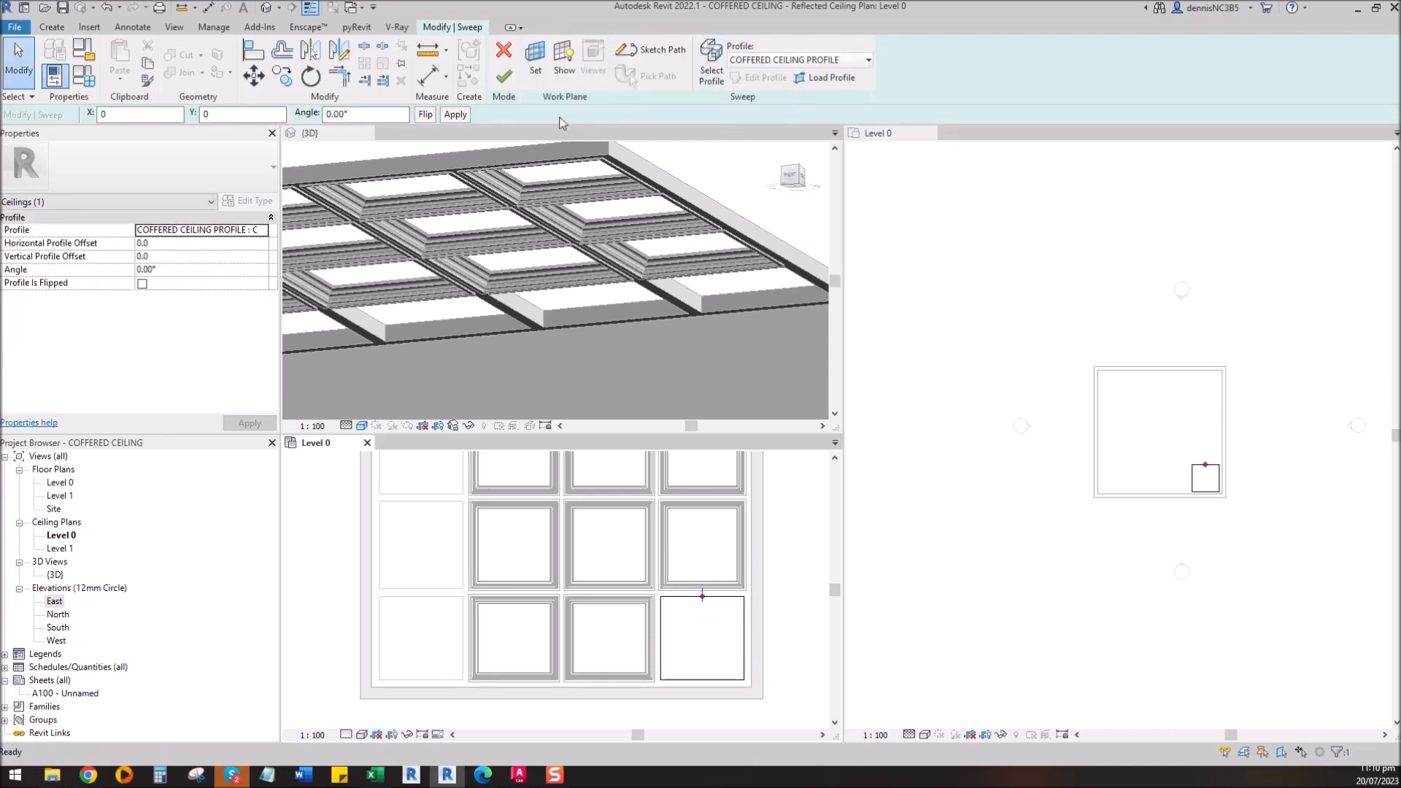
click(426, 115)
click(503, 76)
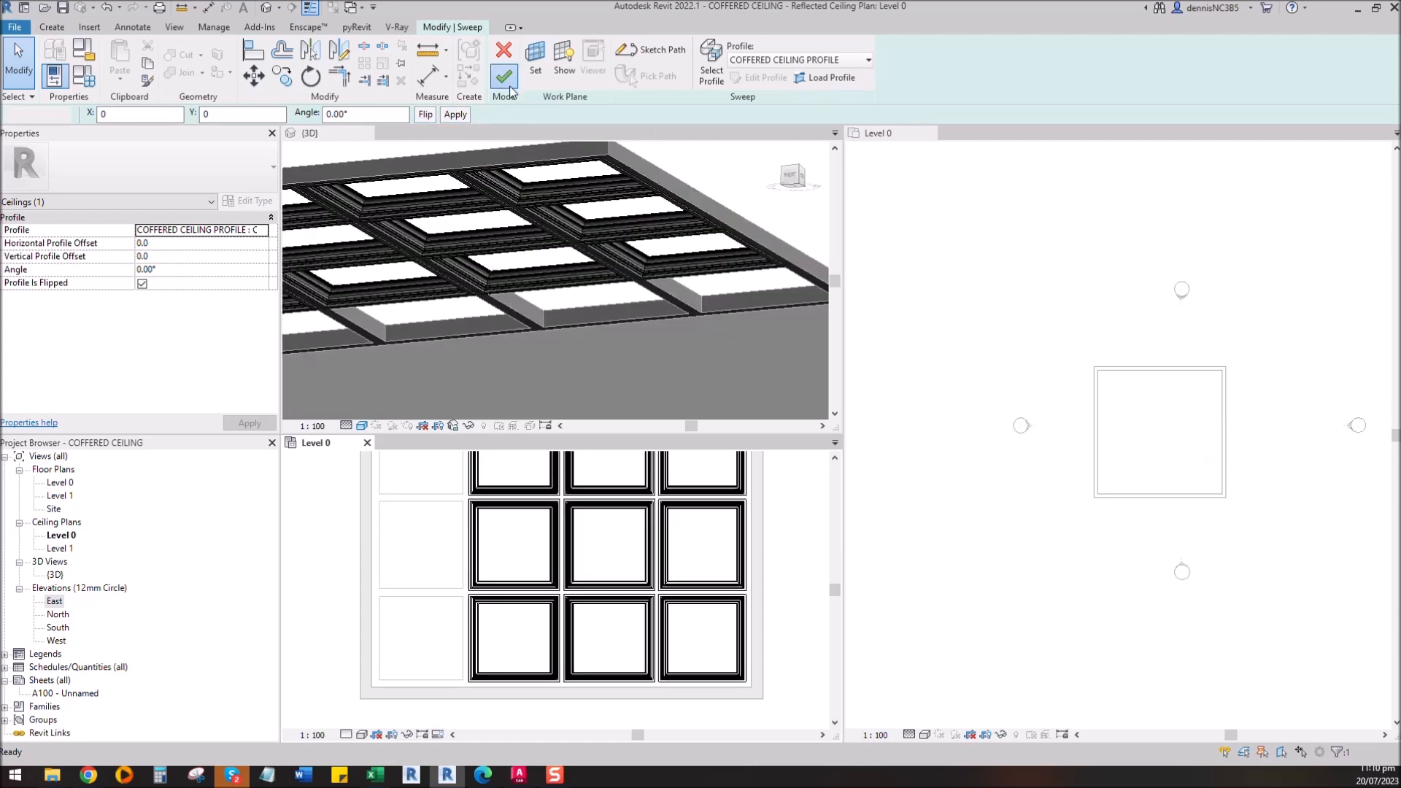
scroll(745, 602, down, 3)
click(743, 597)
Step: Copy the fourth column's four sweeps onto the first column's empty coffers, from a coffer's path corner to the matching corner in the first column
scroll(736, 550, up, 3)
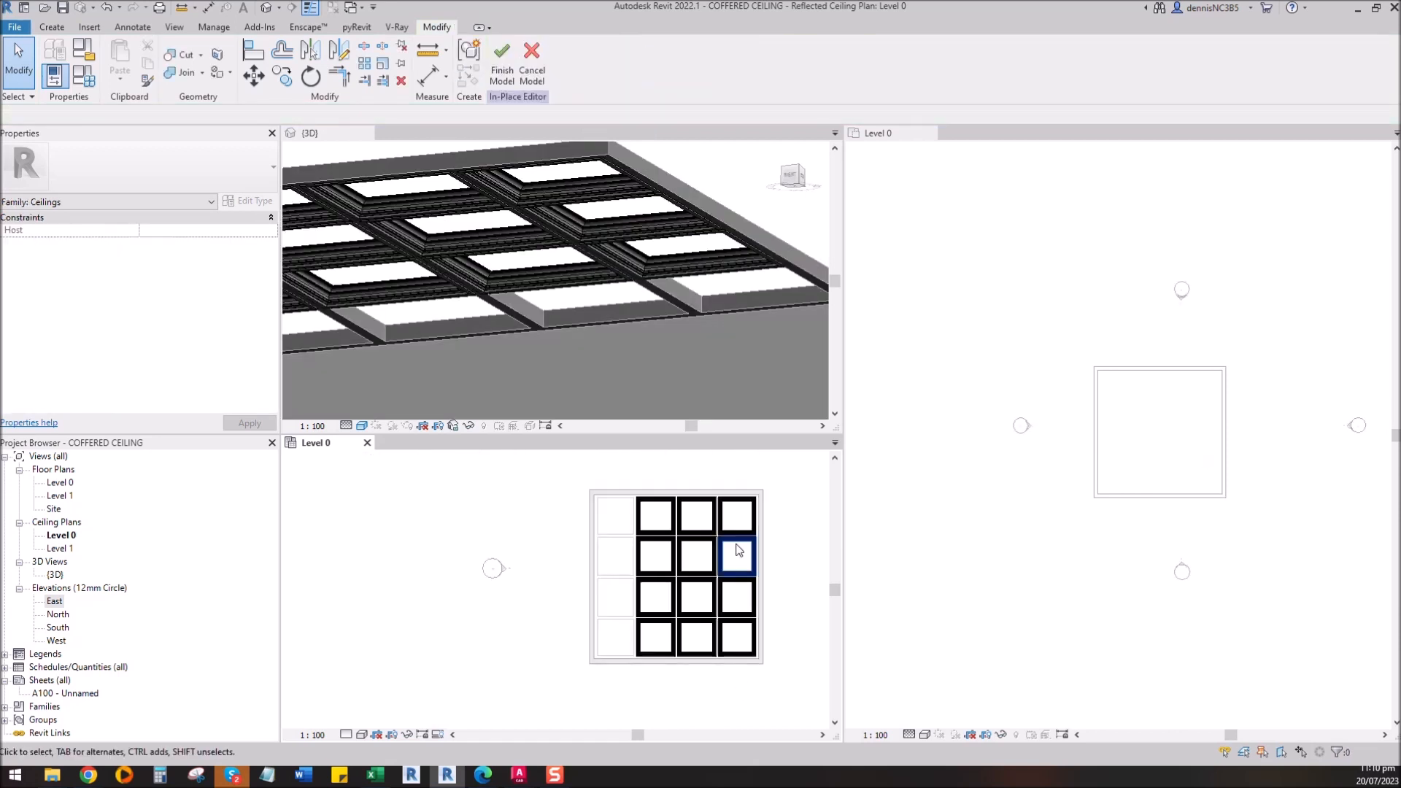
click(732, 532)
ctrl+click(719, 566)
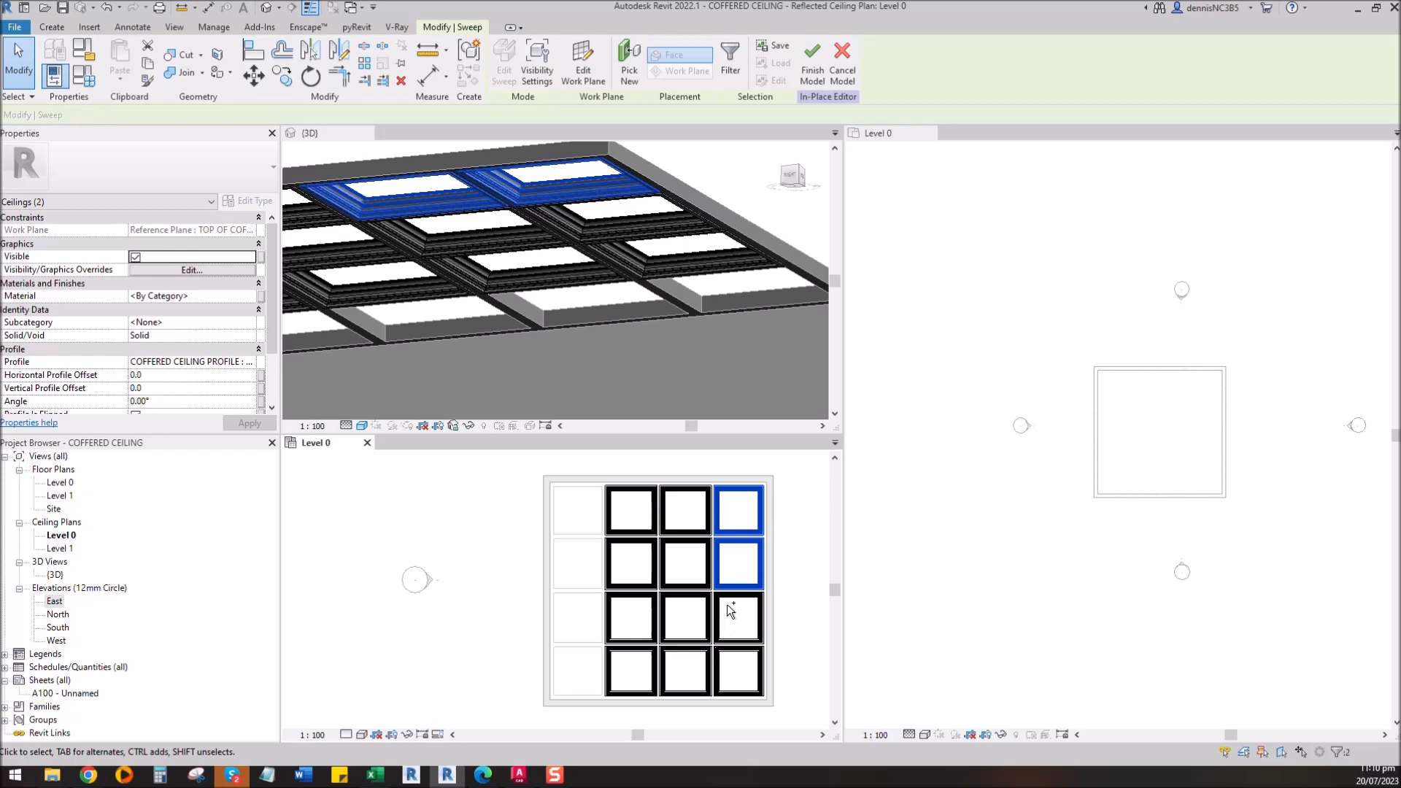
ctrl+click(724, 598)
ctrl+click(727, 654)
scroll(759, 591, up, 6)
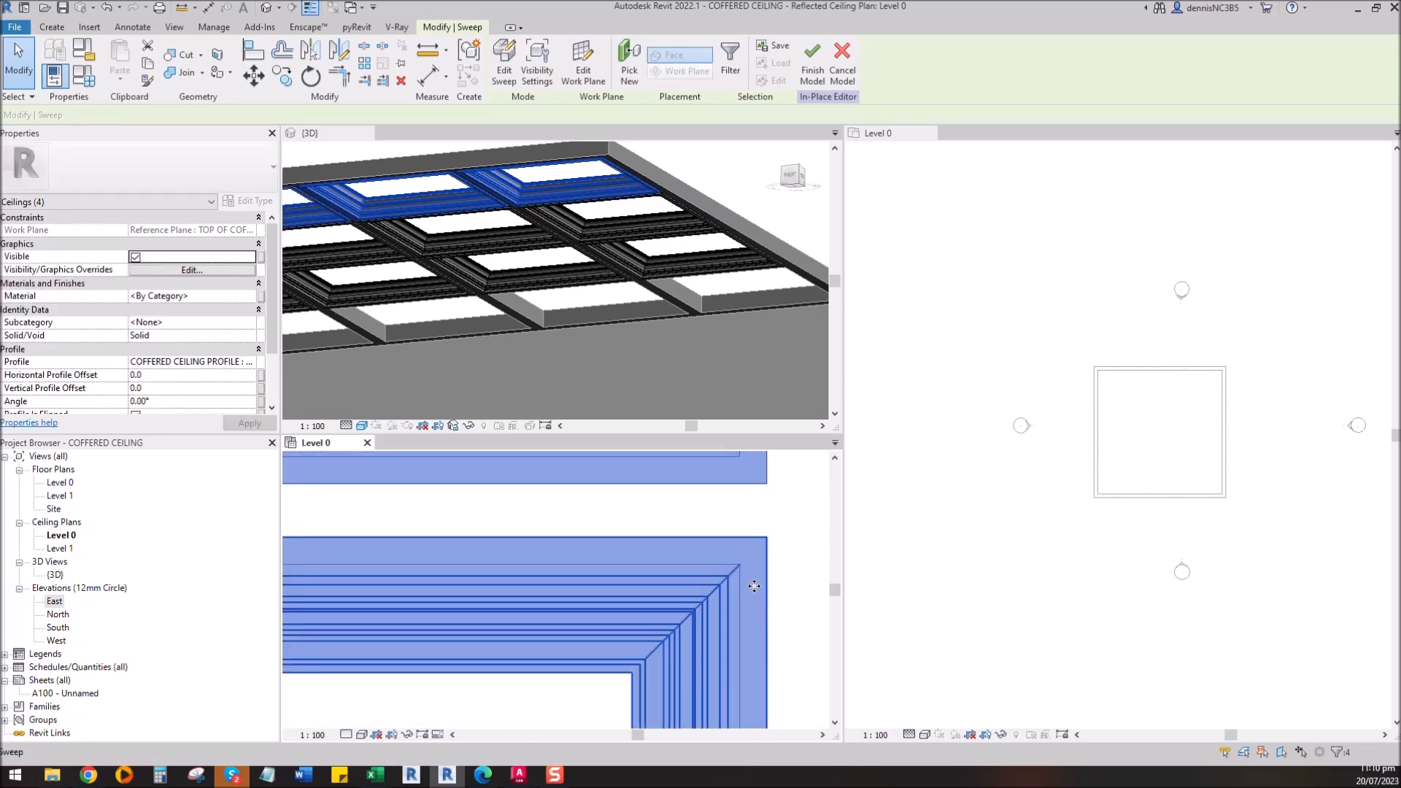
key(c)
key(o)
click(739, 566)
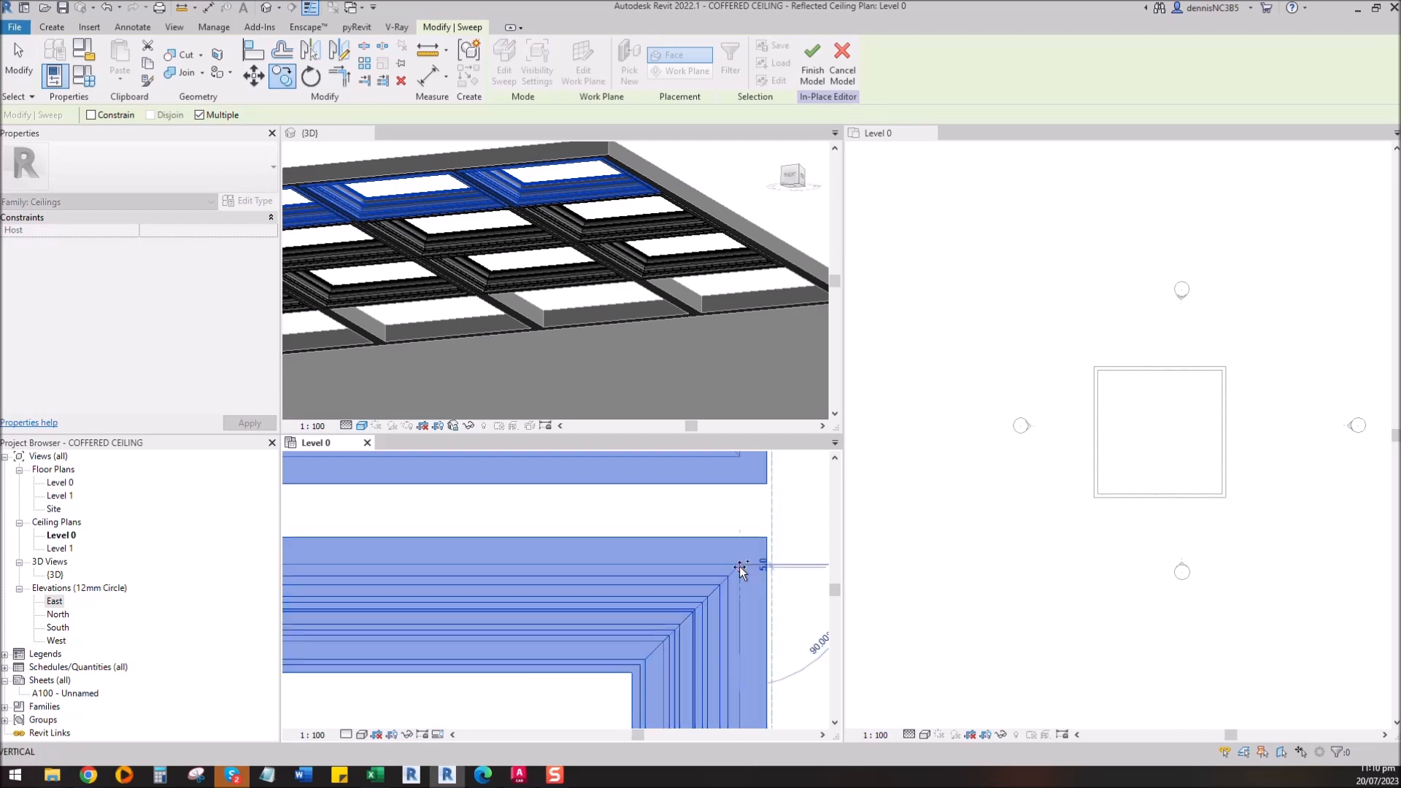
scroll(739, 566, down, 6)
scroll(467, 568, up, 5)
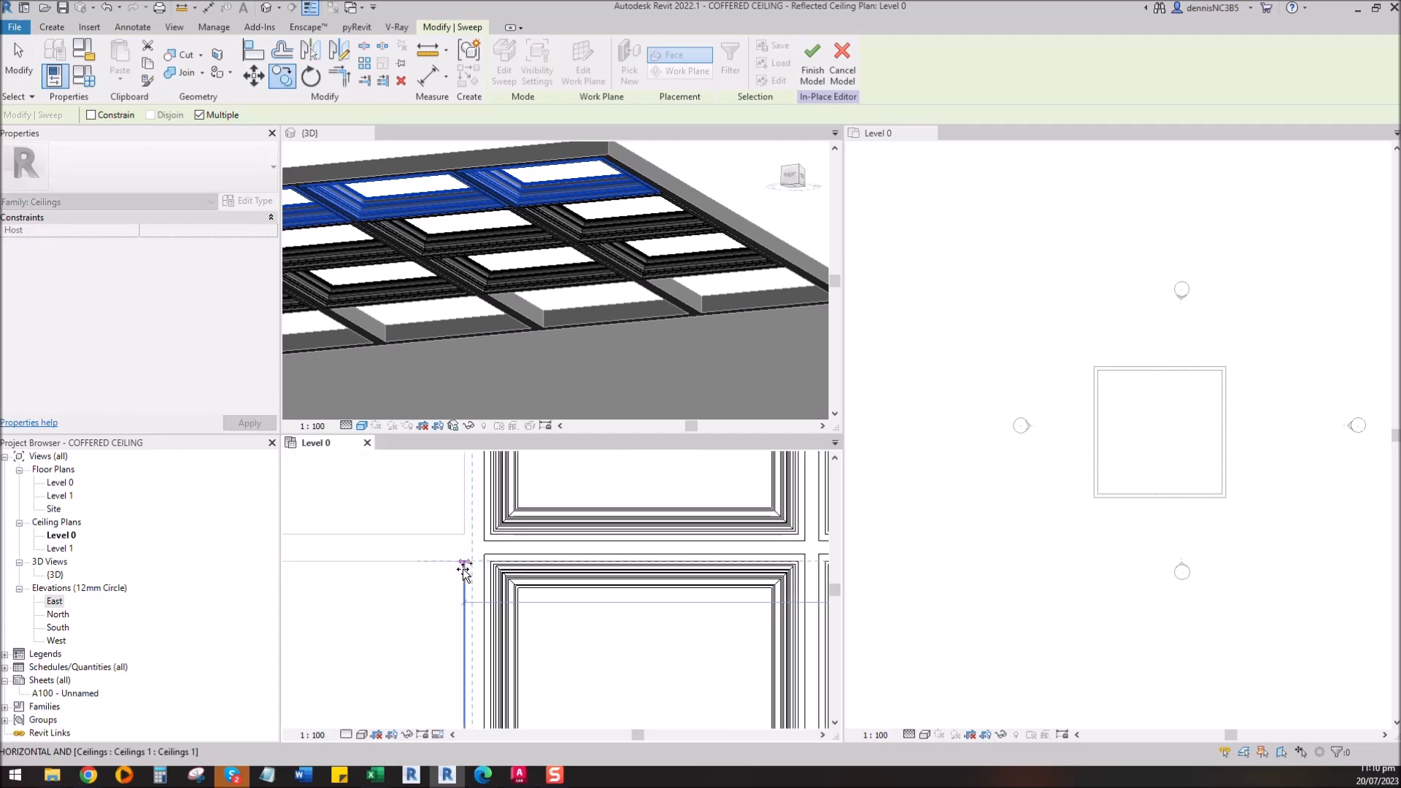
scroll(478, 562, up, 1)
click(487, 551)
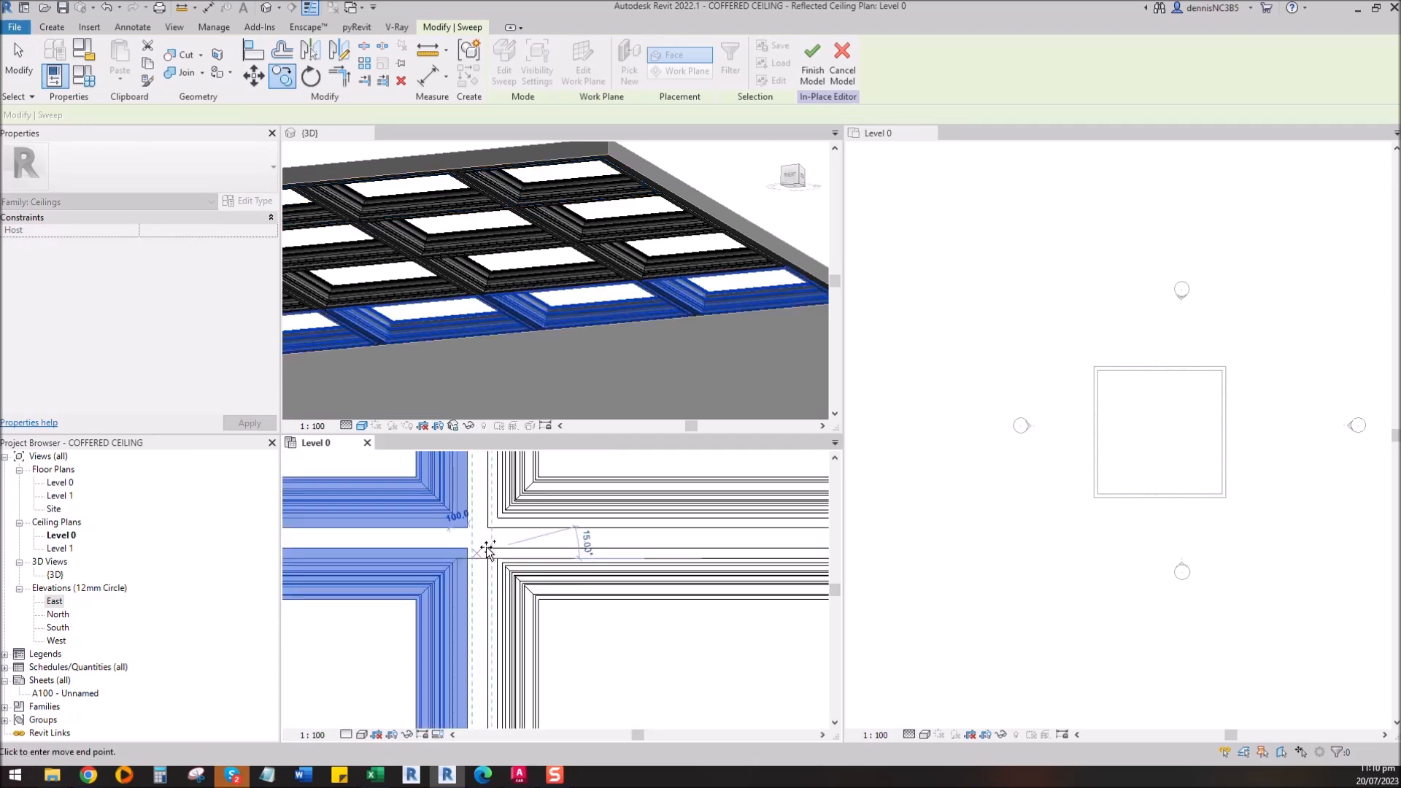
scroll(487, 551, down, 3)
key(Escape)
Step: Finish the in-place coffered ceiling model
scroll(548, 631, down, 2)
scroll(548, 631, down, 2)
click(502, 62)
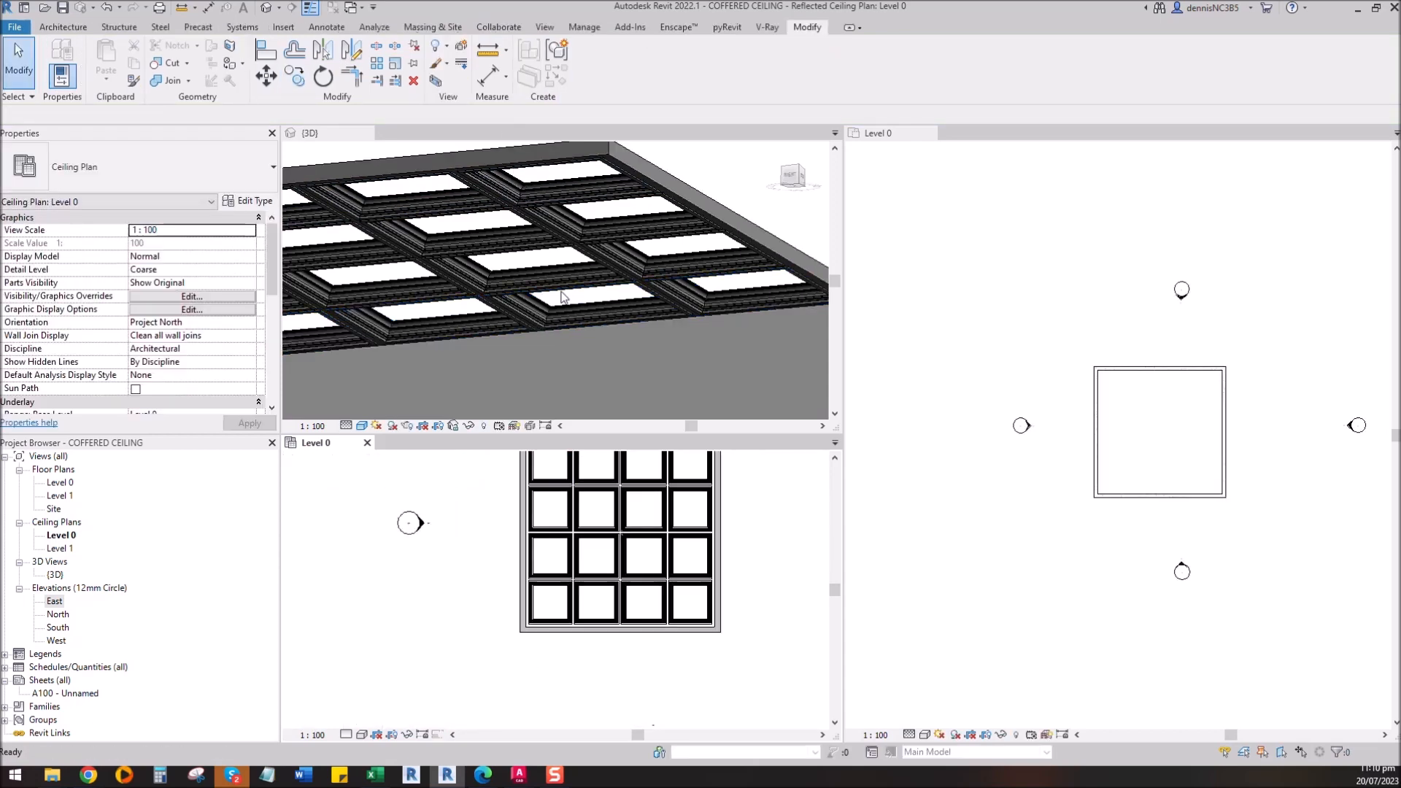
Step: Examine the finished coffered ceiling in the 3D view and in the Level 0 ceiling plan
click(665, 246)
scroll(659, 256, down, 4)
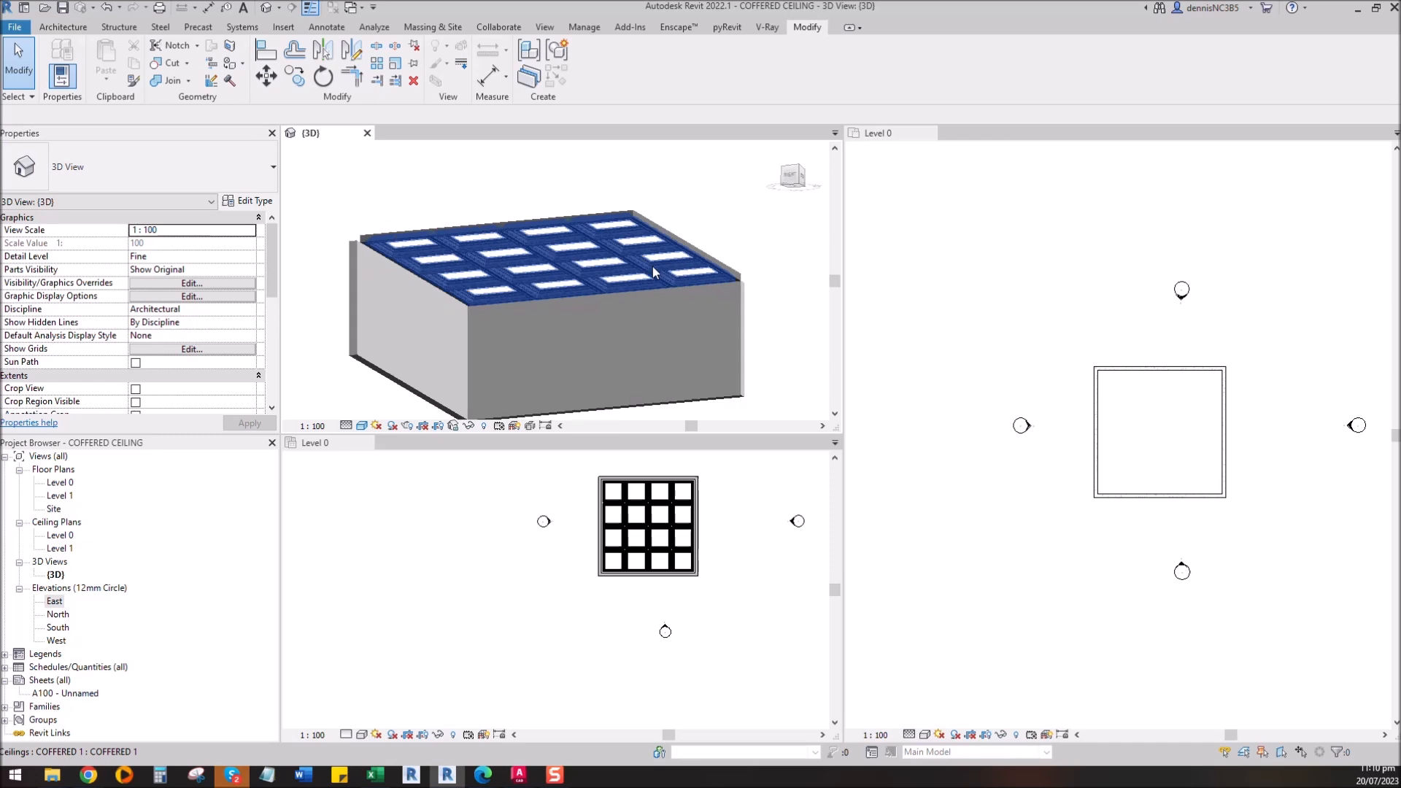
scroll(598, 318, down, 3)
click(727, 574)
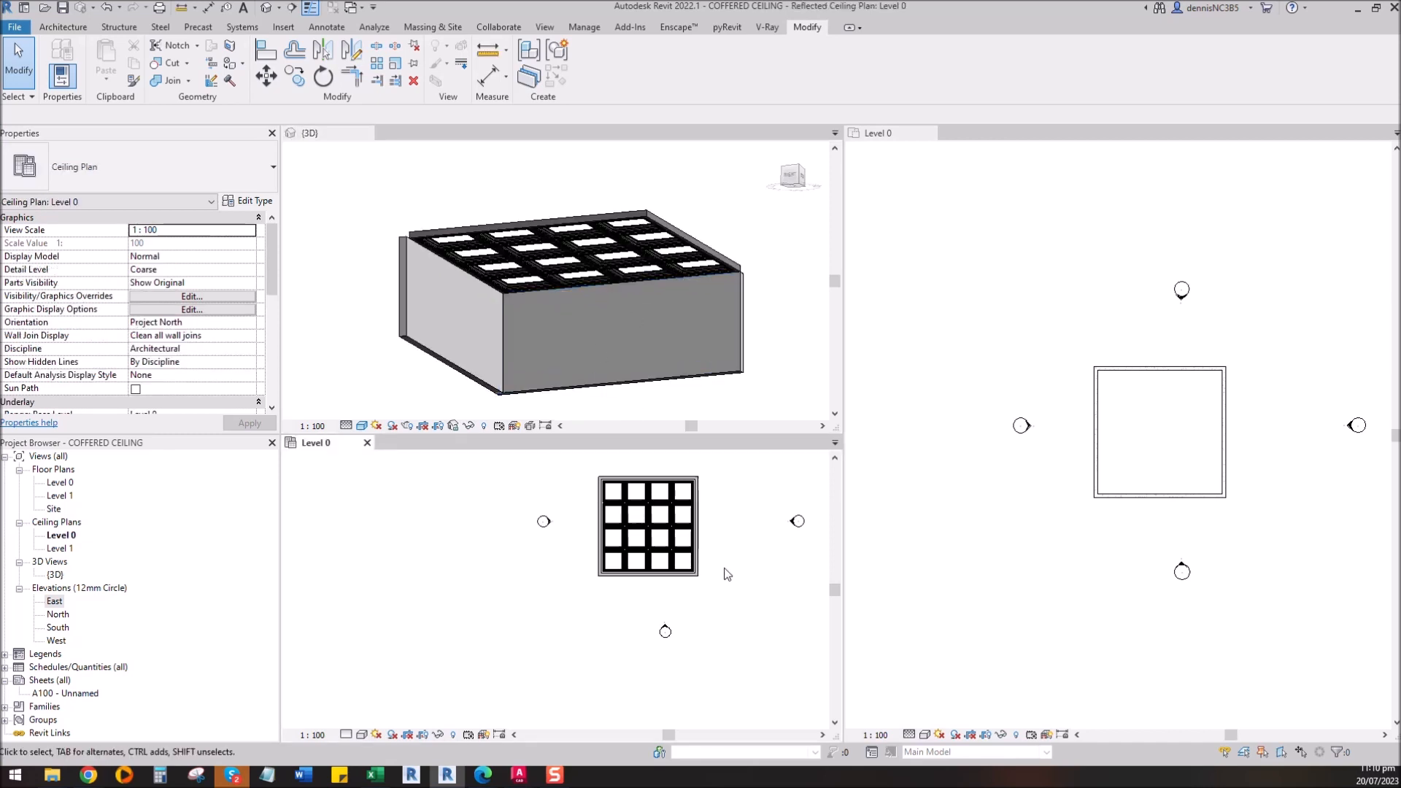
scroll(722, 574, up, 2)
middle_drag(669, 531, 651, 607)
scroll(649, 605, up, 1)
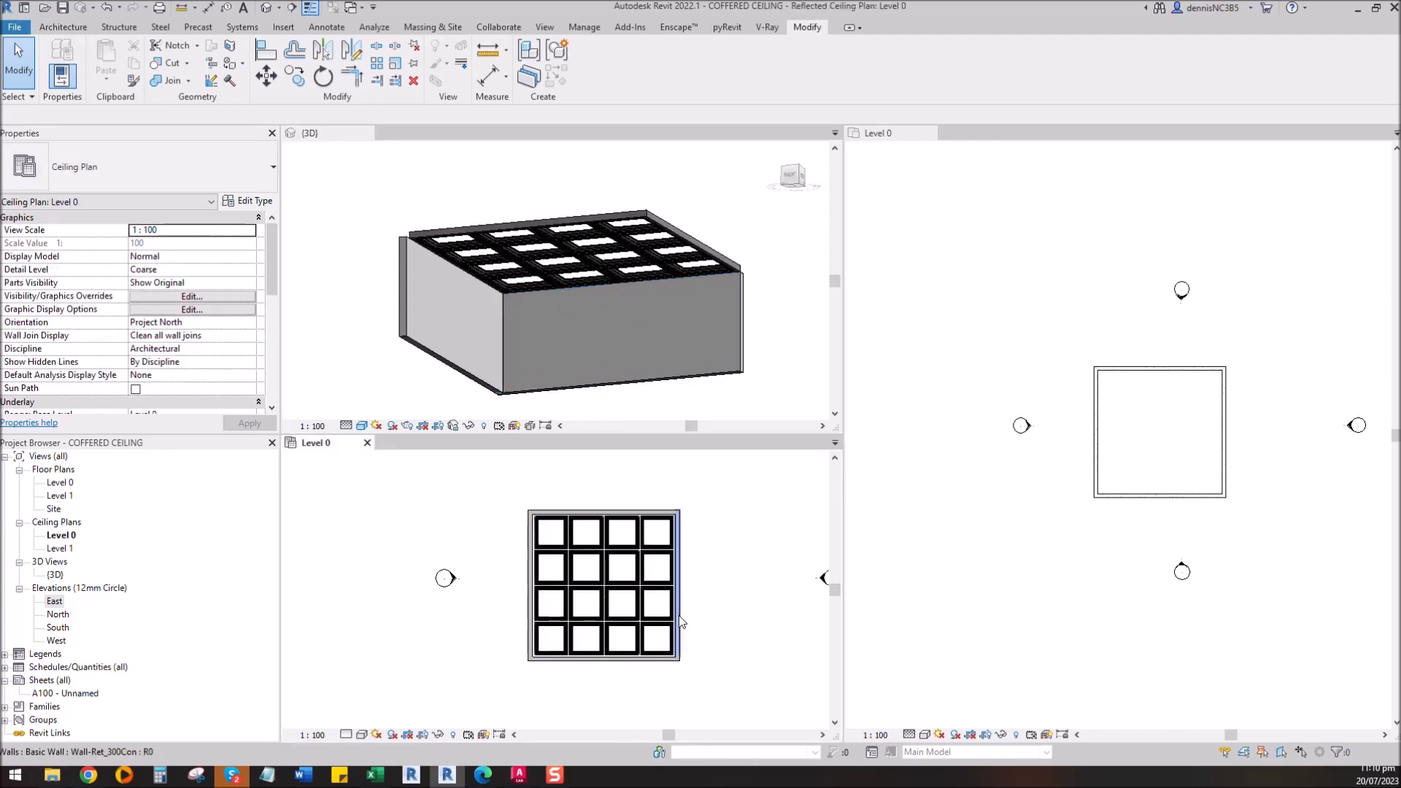
Step: Create a Plain compound ceiling on Level 0 with a rectangular boundary along the outer corners of the walls, and finish the sketch
click(78, 27)
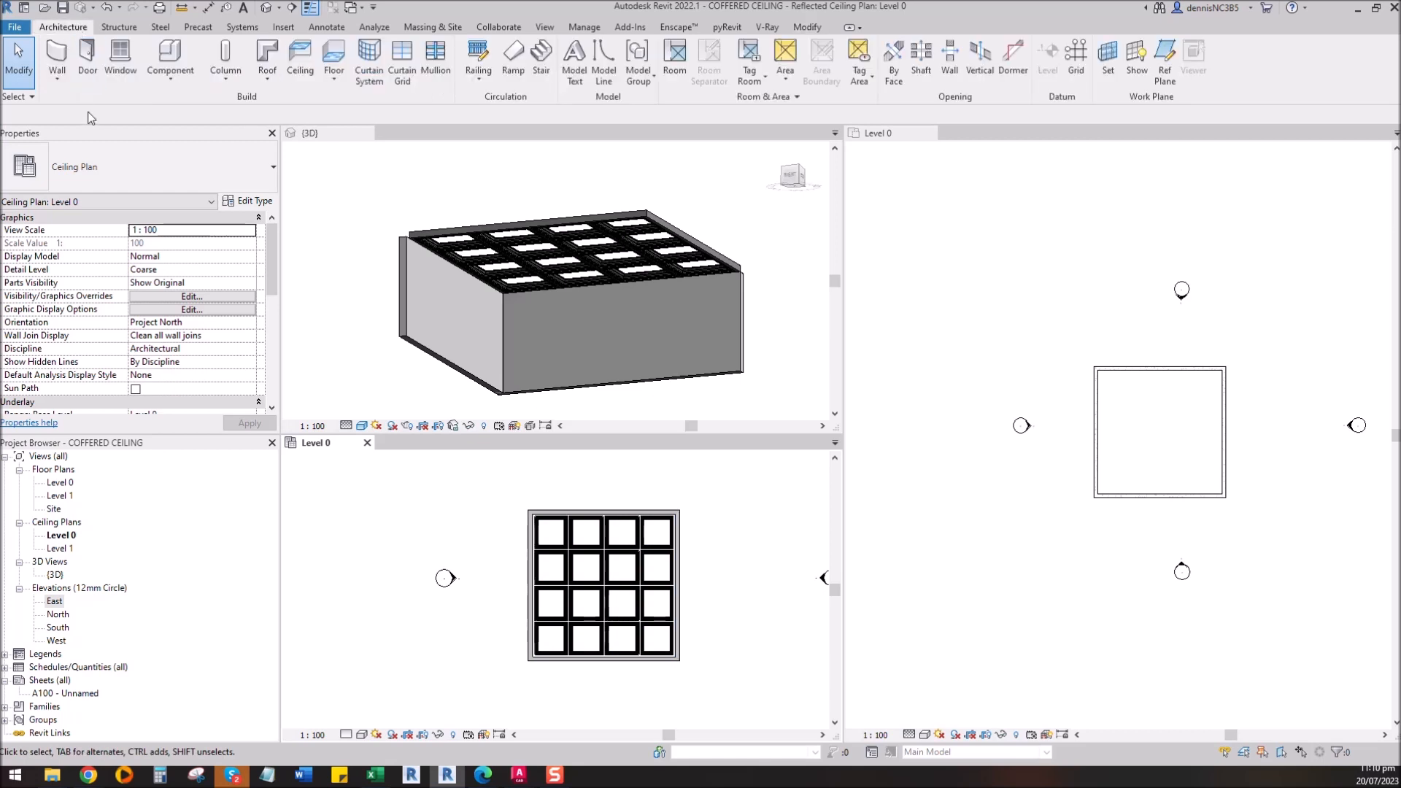
click(300, 58)
click(639, 62)
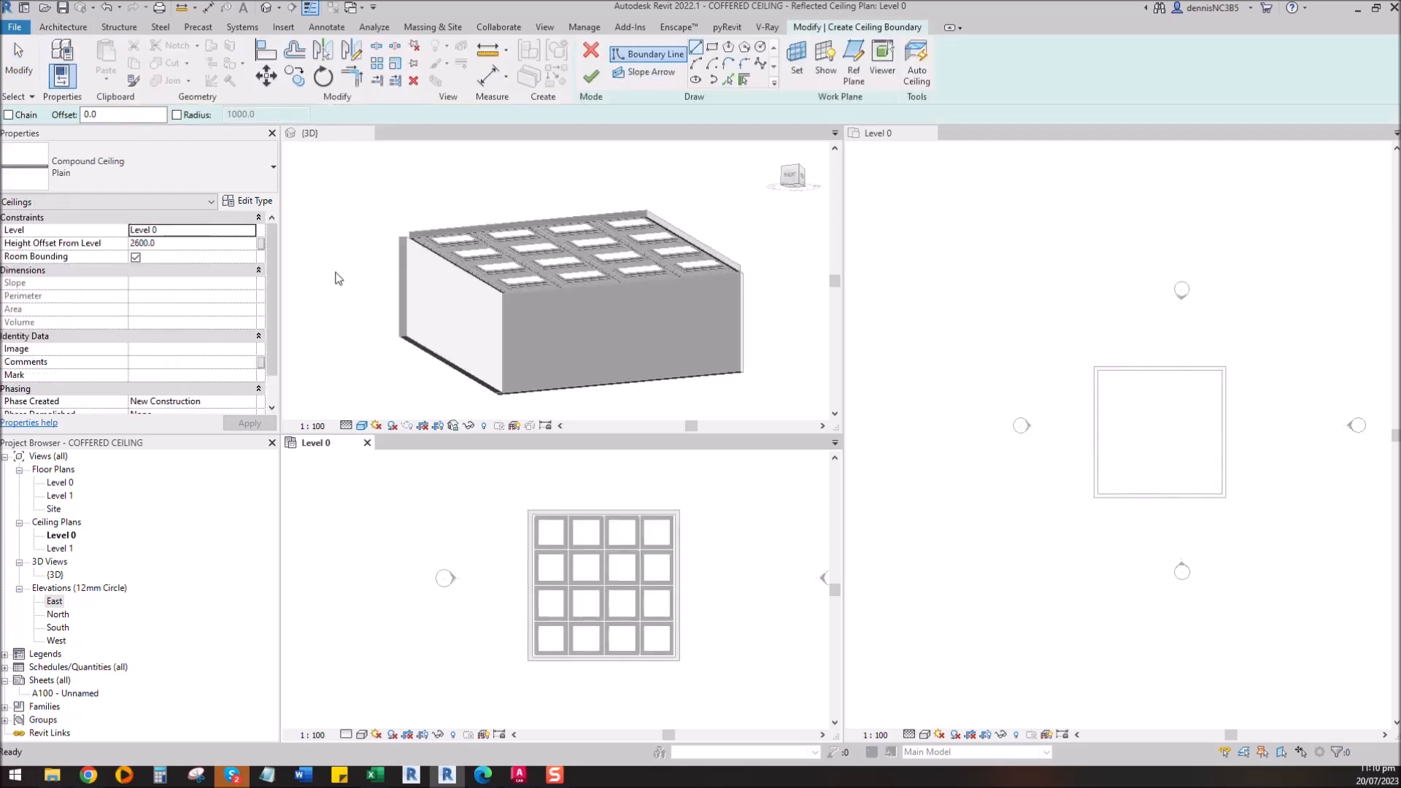
click(712, 49)
scroll(529, 492, up, 5)
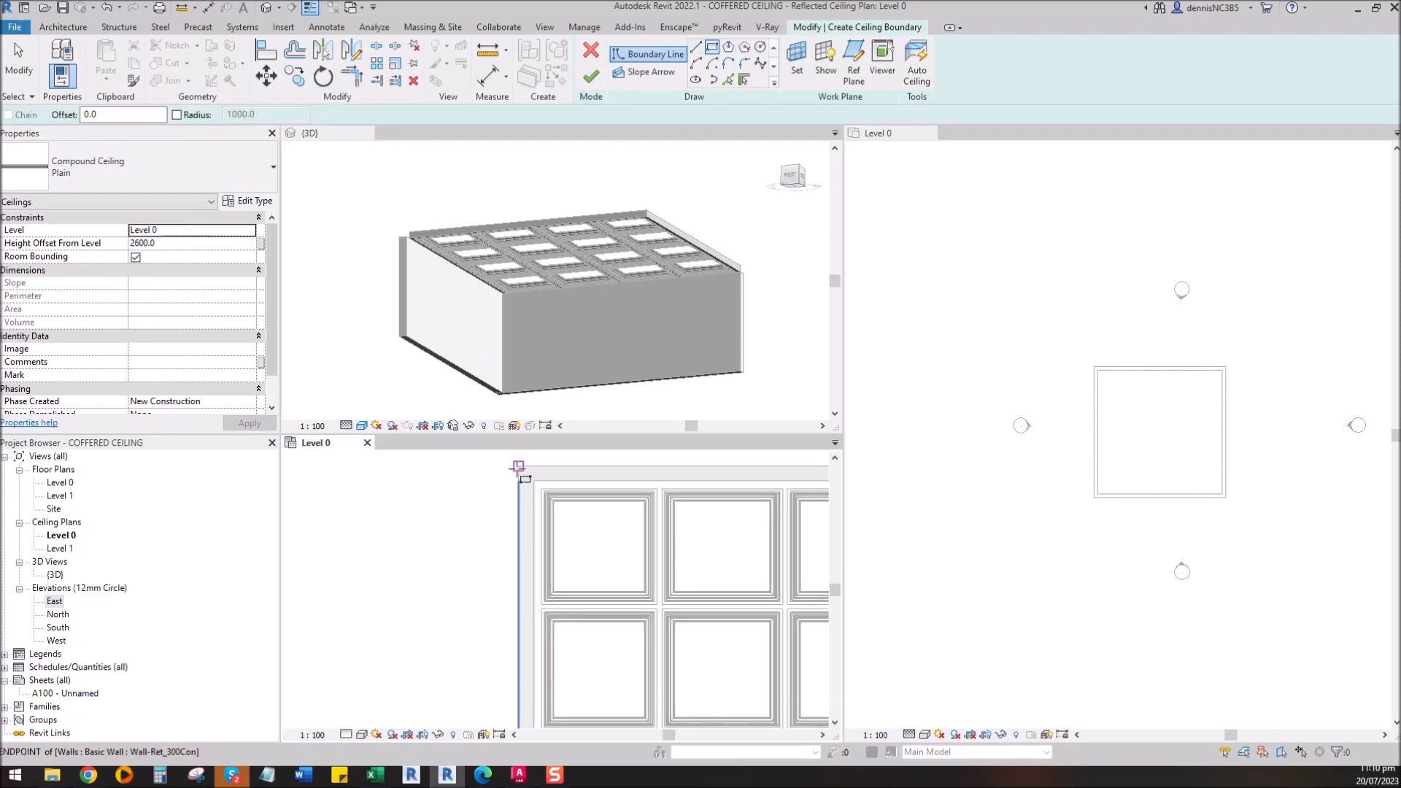
click(516, 466)
scroll(517, 466, down, 4)
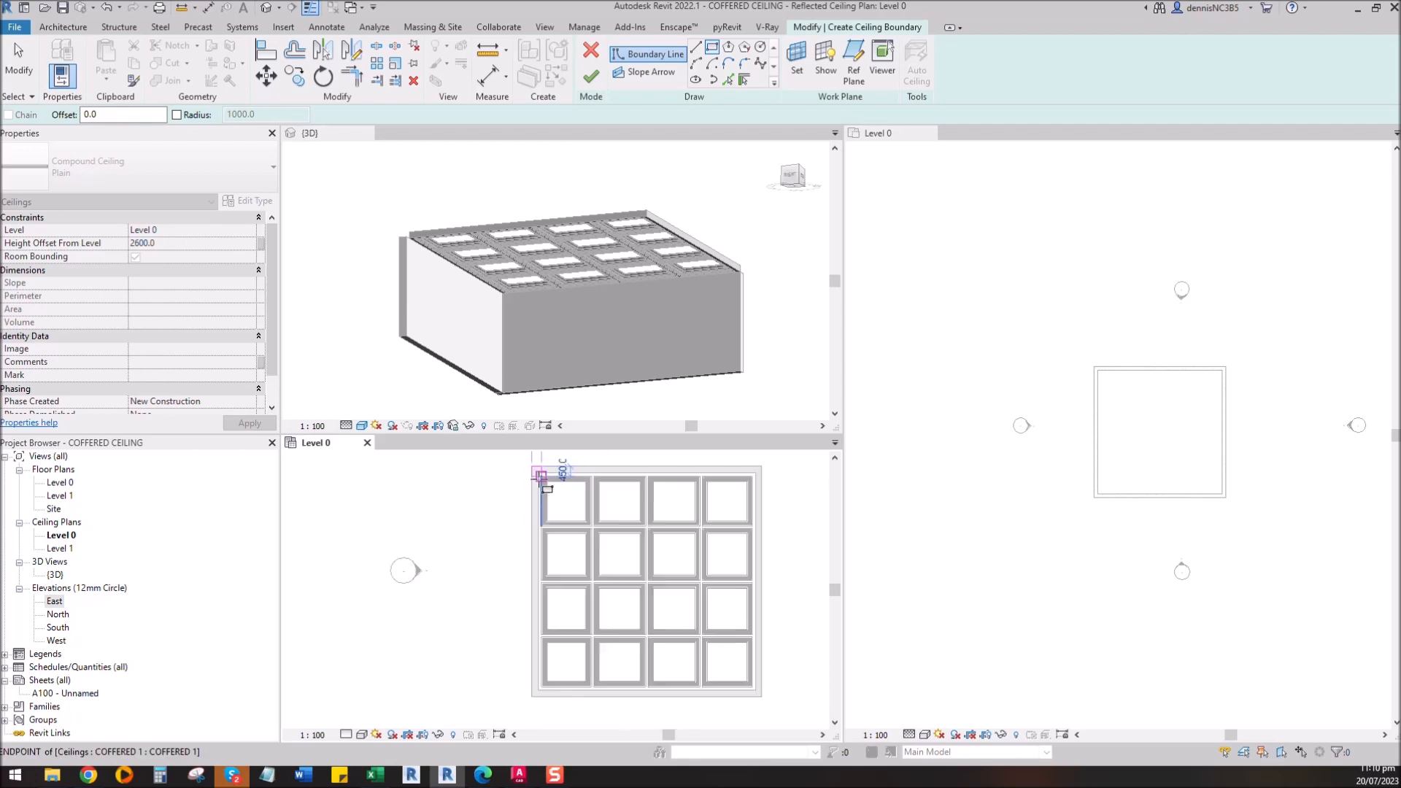
scroll(675, 652, up, 3)
click(730, 636)
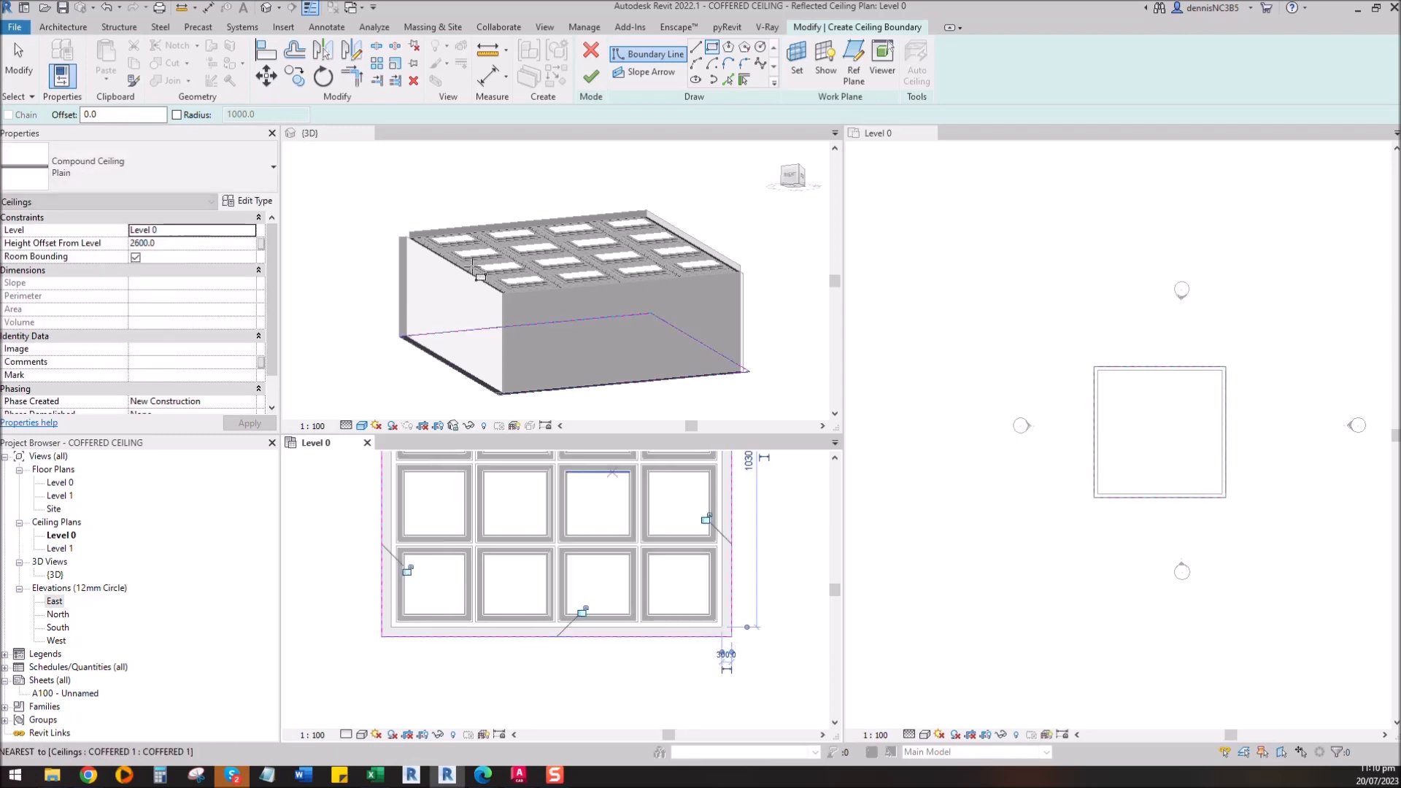
click(588, 79)
Step: Select the new plain ceiling in the 3D view and set its height offset from Level 0 to 3250, then to 4250
click(409, 299)
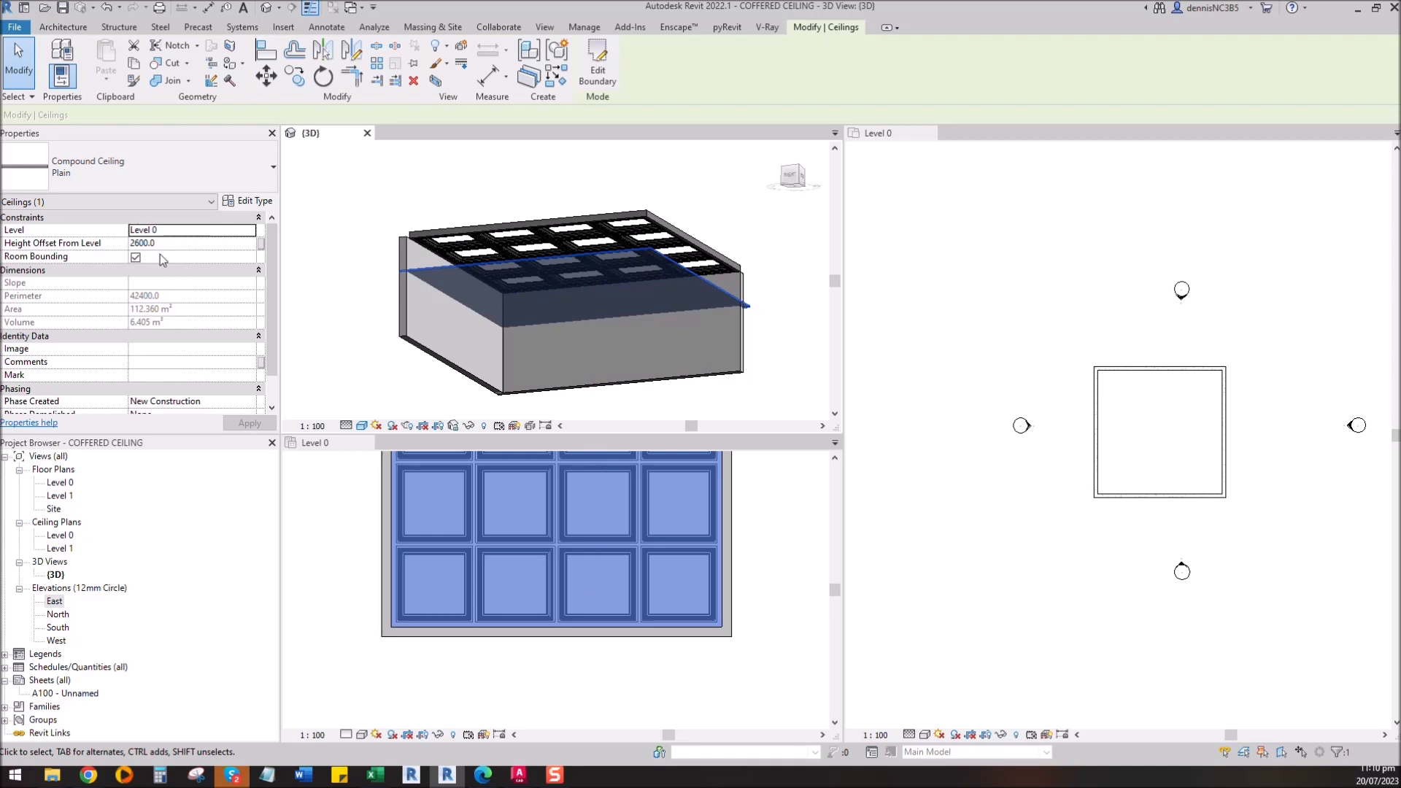
click(184, 247)
text(3)
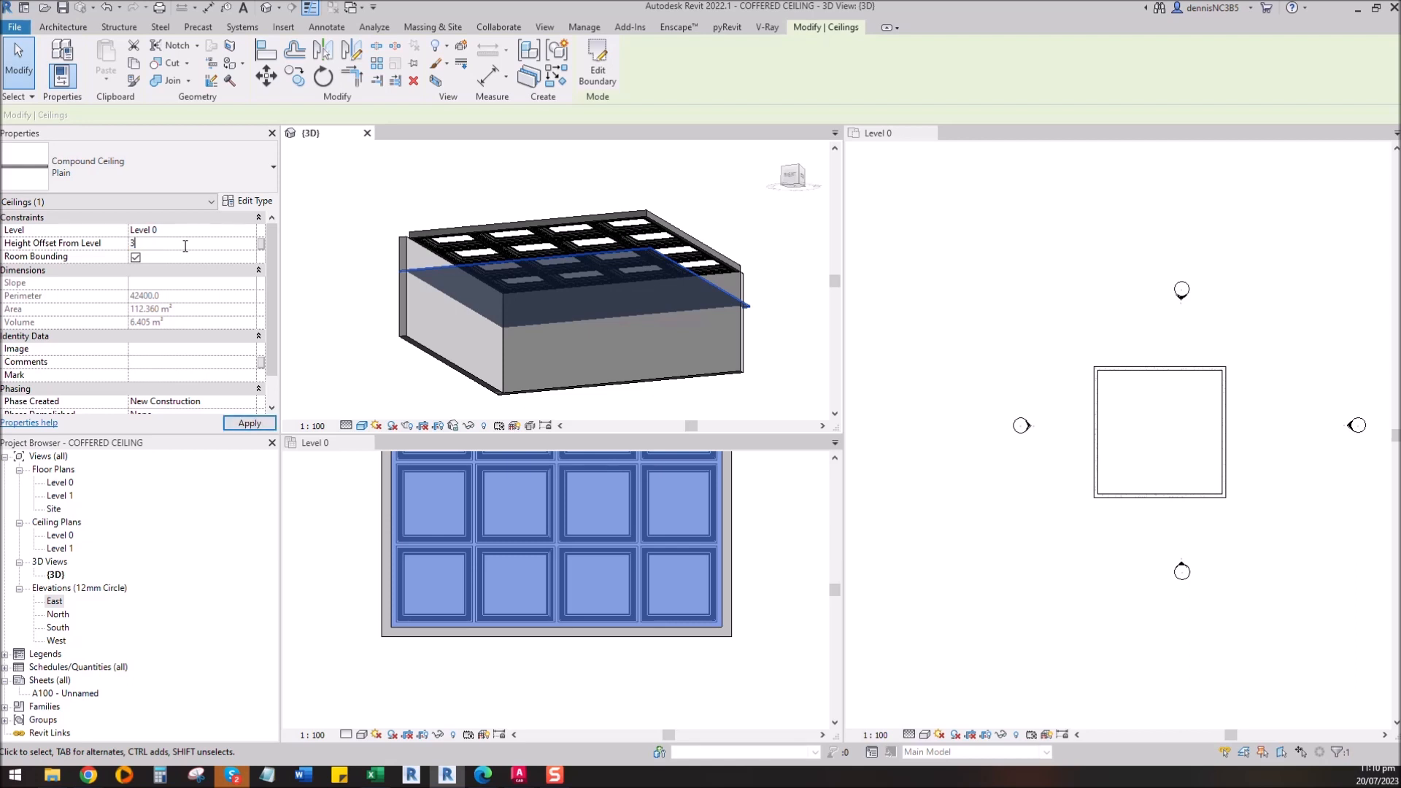
text(250)
key(Return)
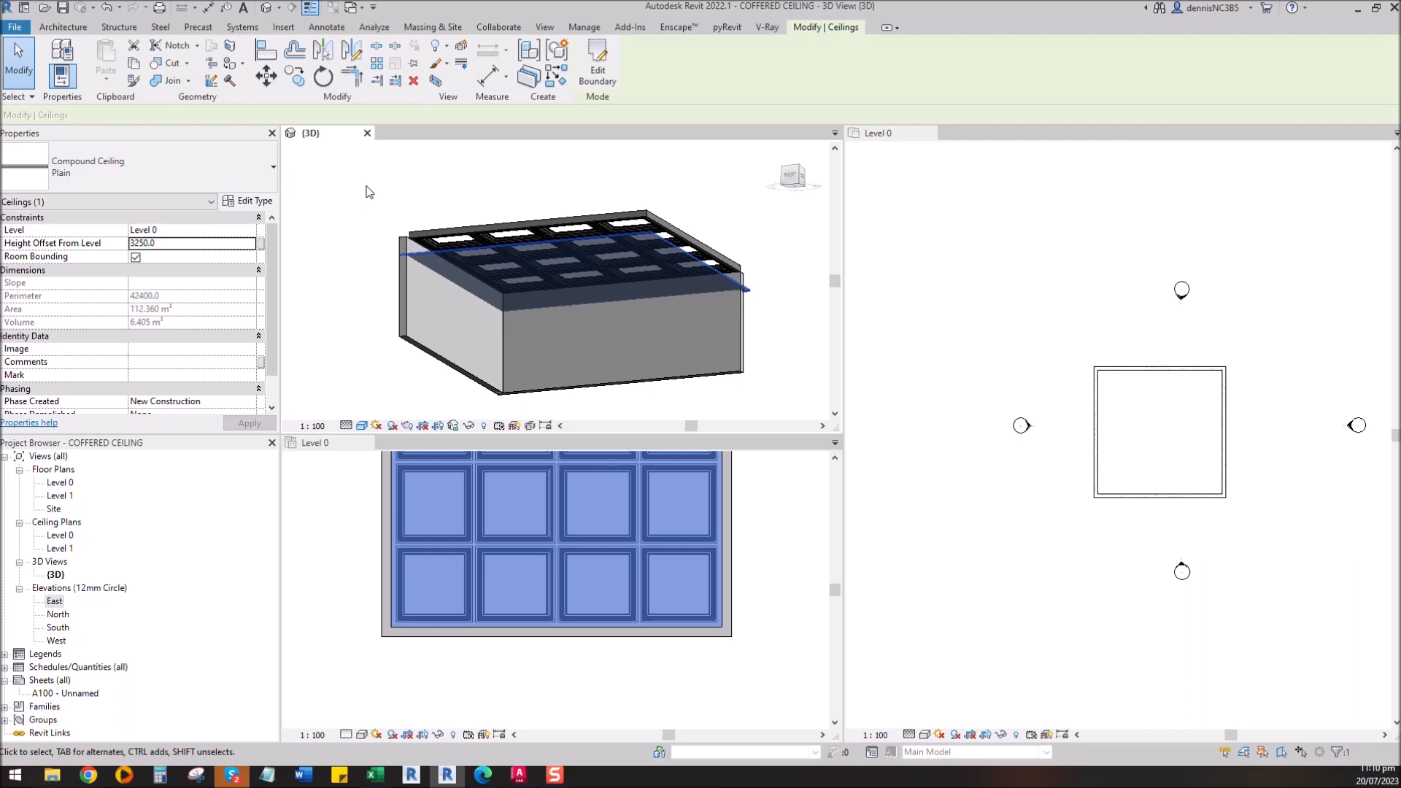
click(167, 243)
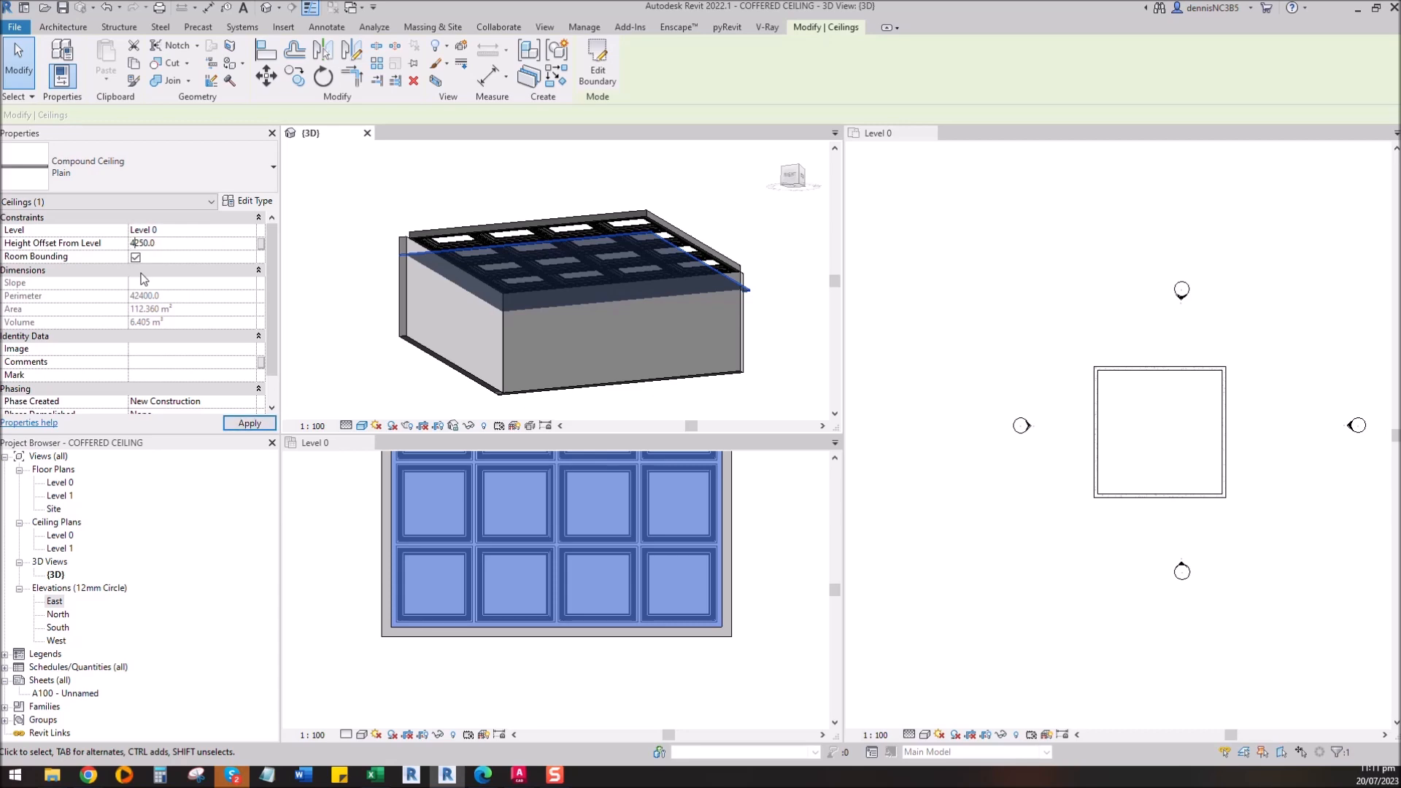
click(339, 383)
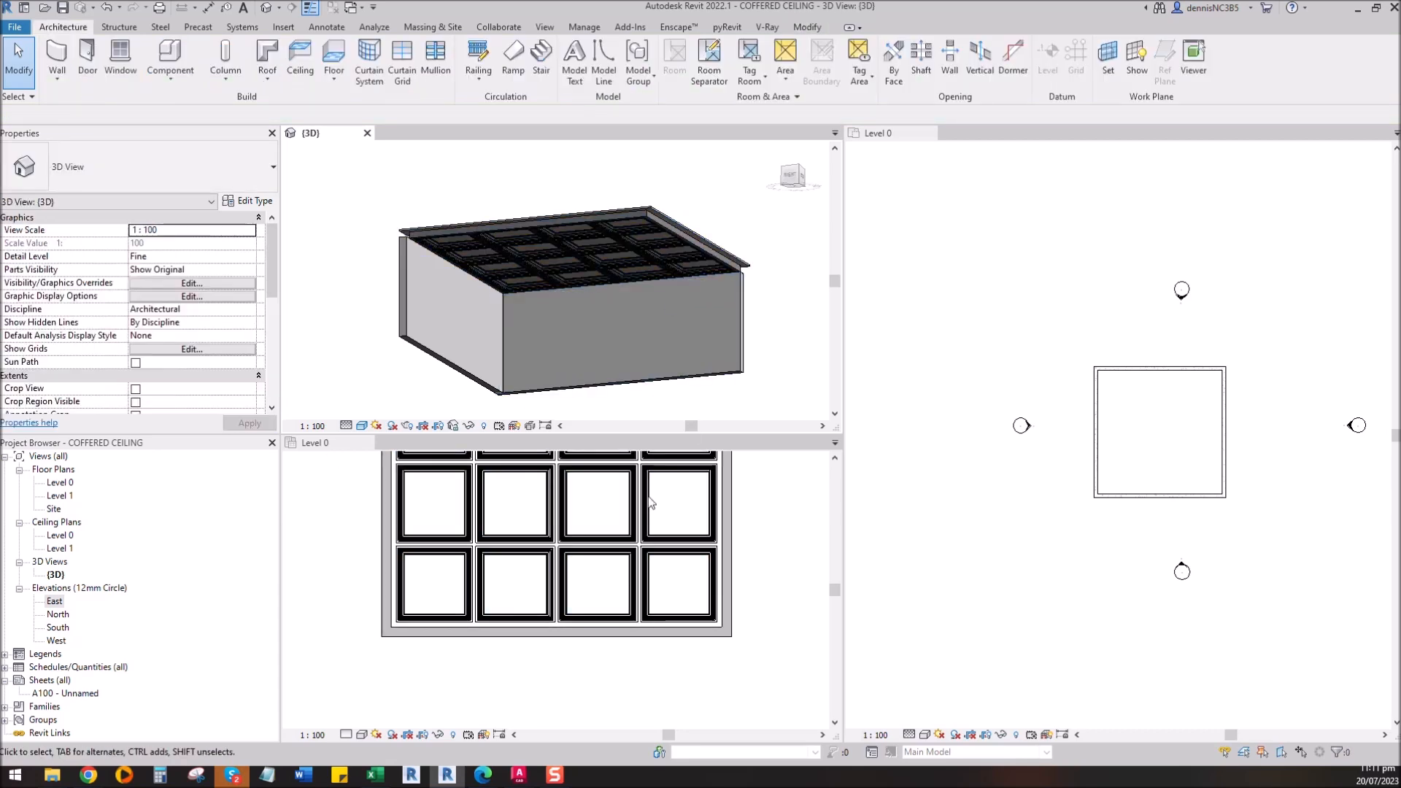
Step: Examine the coffers under the plain ceiling in the 3D view and in the Level 0 ceiling plan
scroll(488, 233, up, 5)
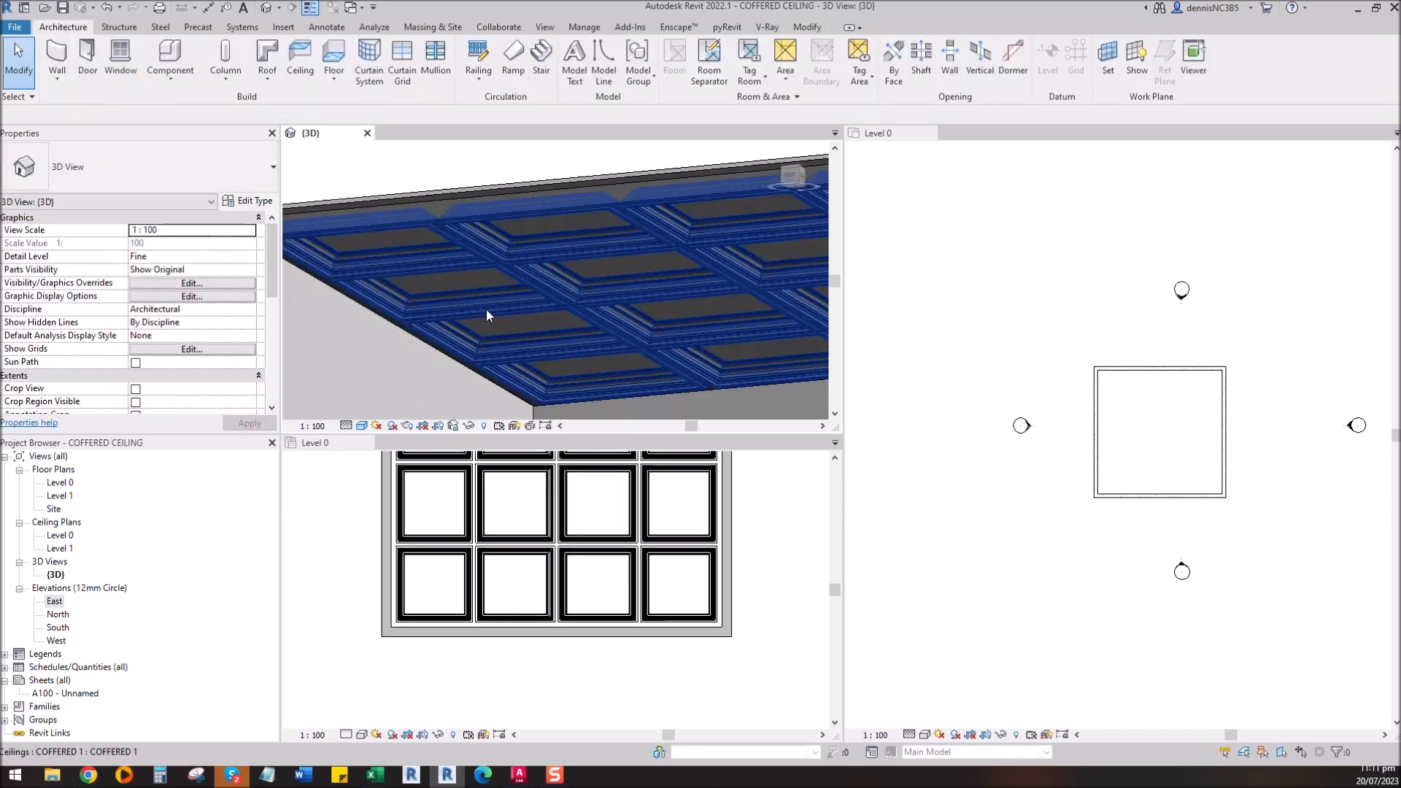
scroll(488, 226, down, 5)
click(604, 576)
scroll(604, 576, down, 3)
scroll(604, 576, down, 3)
scroll(640, 545, up, 1)
middle_drag(641, 545, 662, 613)
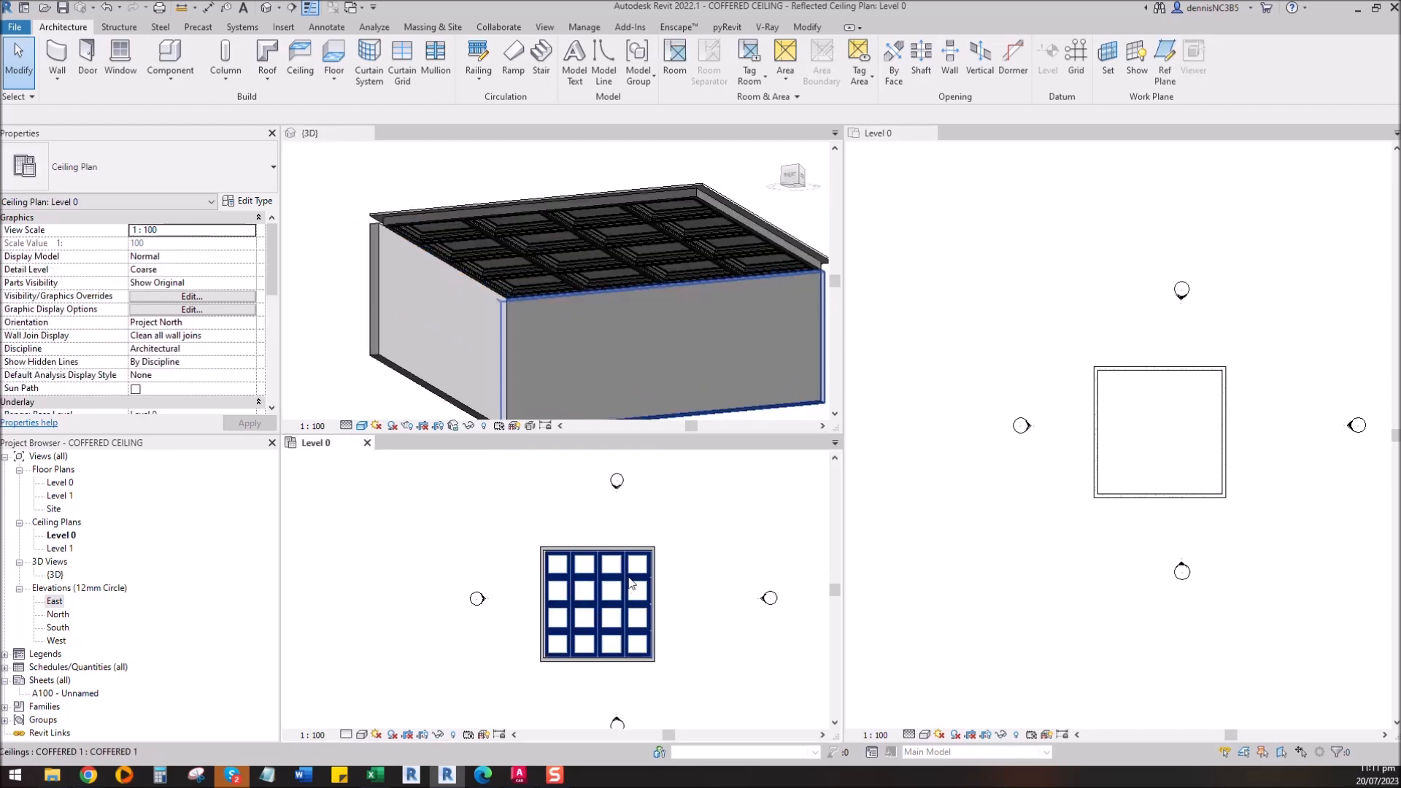
click(628, 574)
scroll(514, 232, up, 3)
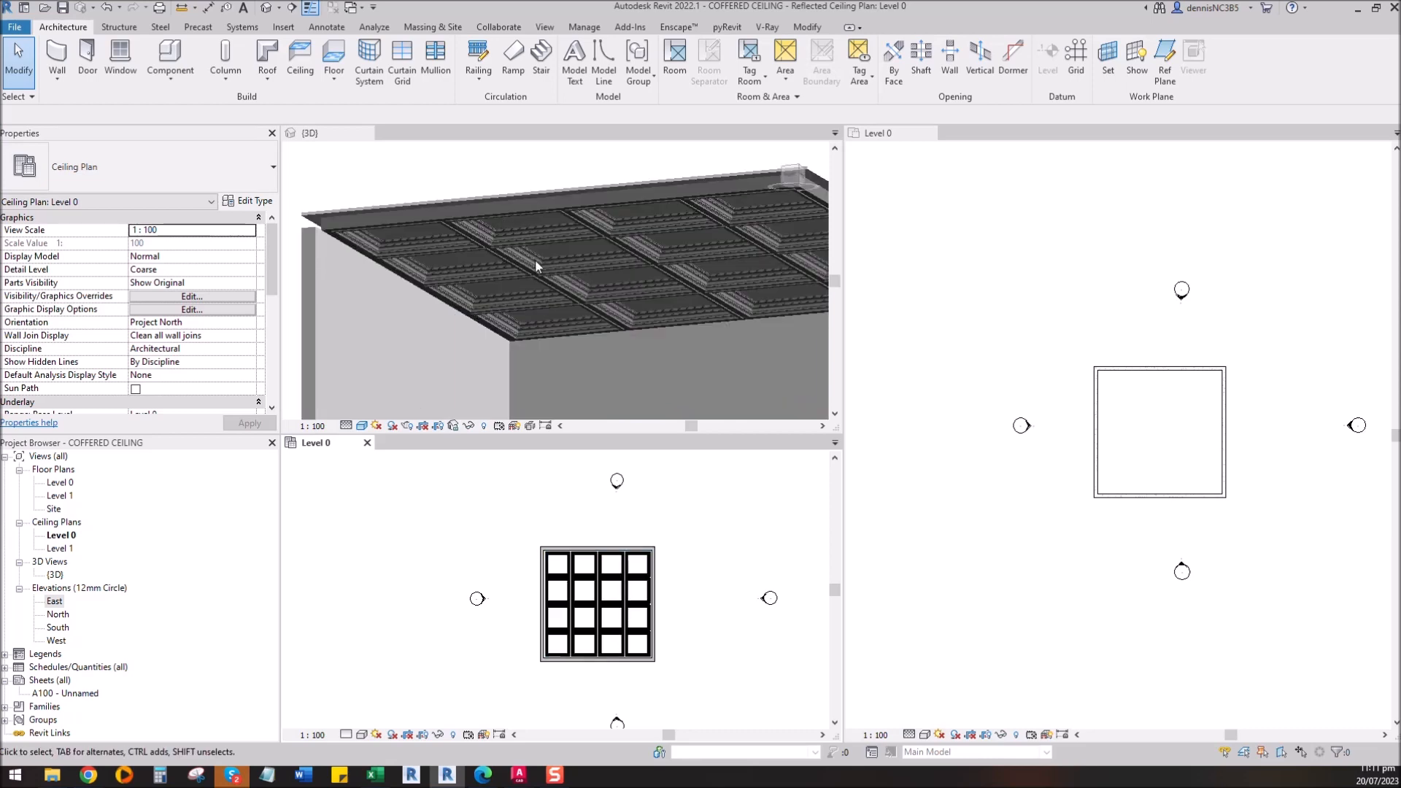
scroll(461, 233, down, 4)
click(525, 318)
shift+middle_drag(508, 317, 484, 247)
Step: Select the coffered ceiling in the 3D view and open it for in-place editing
scroll(496, 245, up, 3)
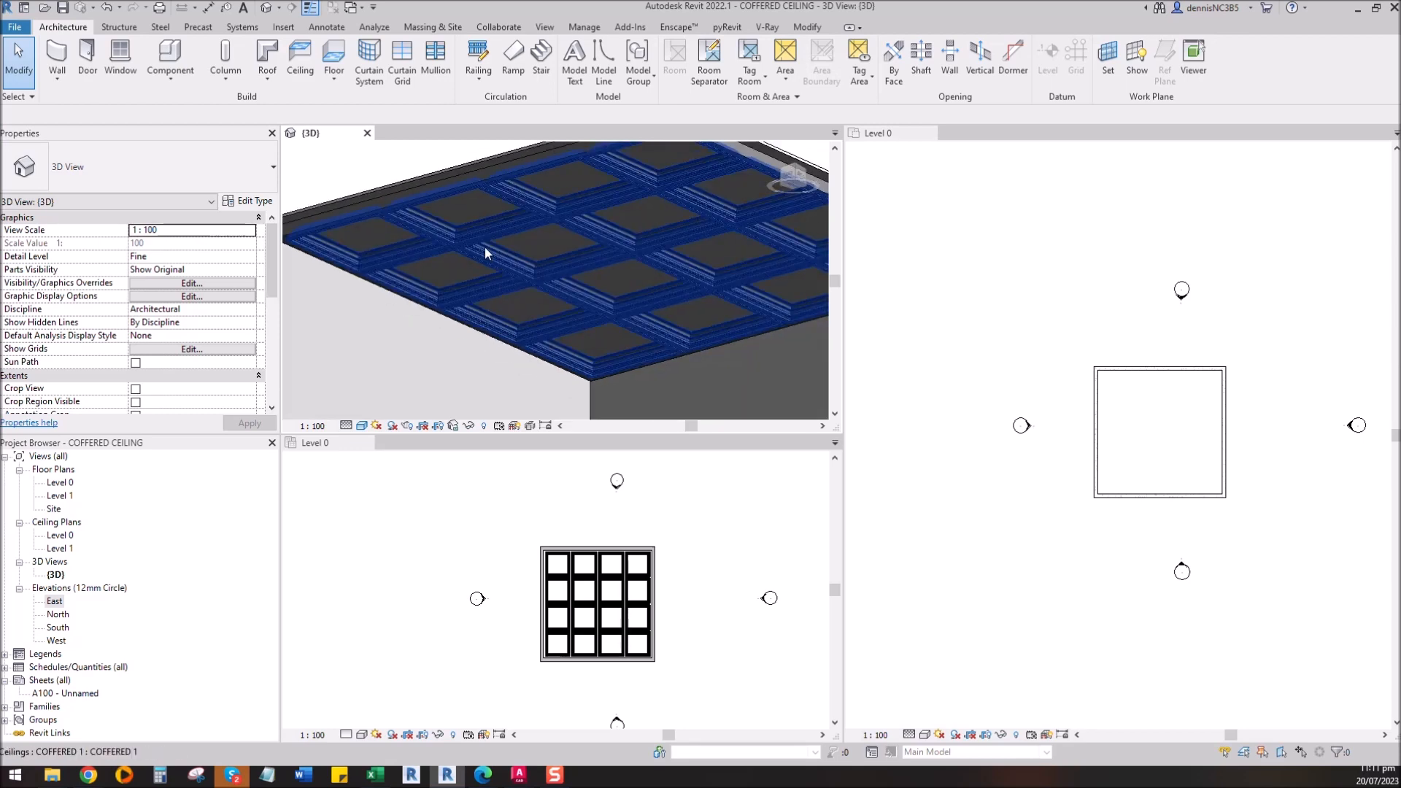
click(469, 265)
click(595, 70)
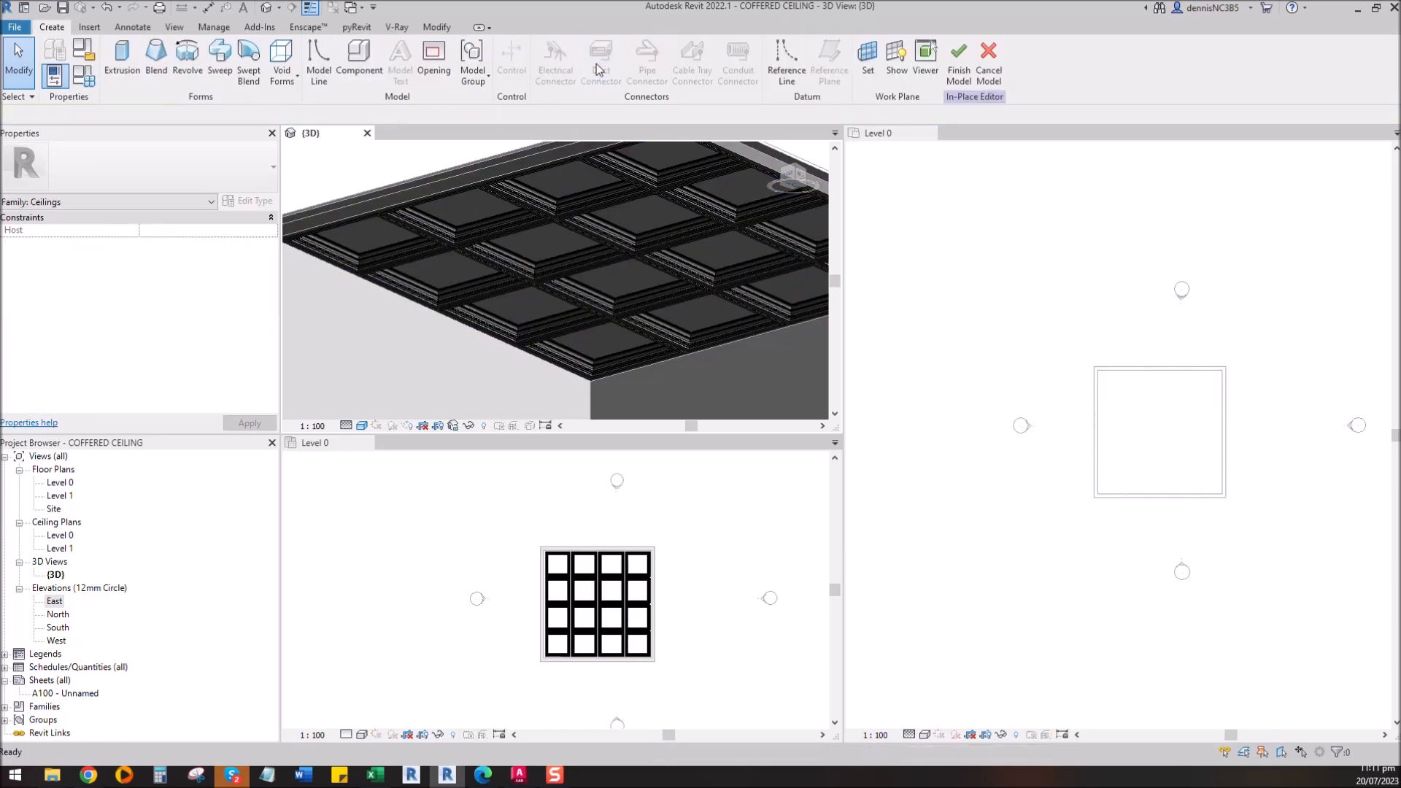
Step: Assign the Cherry material to the sweep in the fourth column's third row and finish the in-place model
click(471, 241)
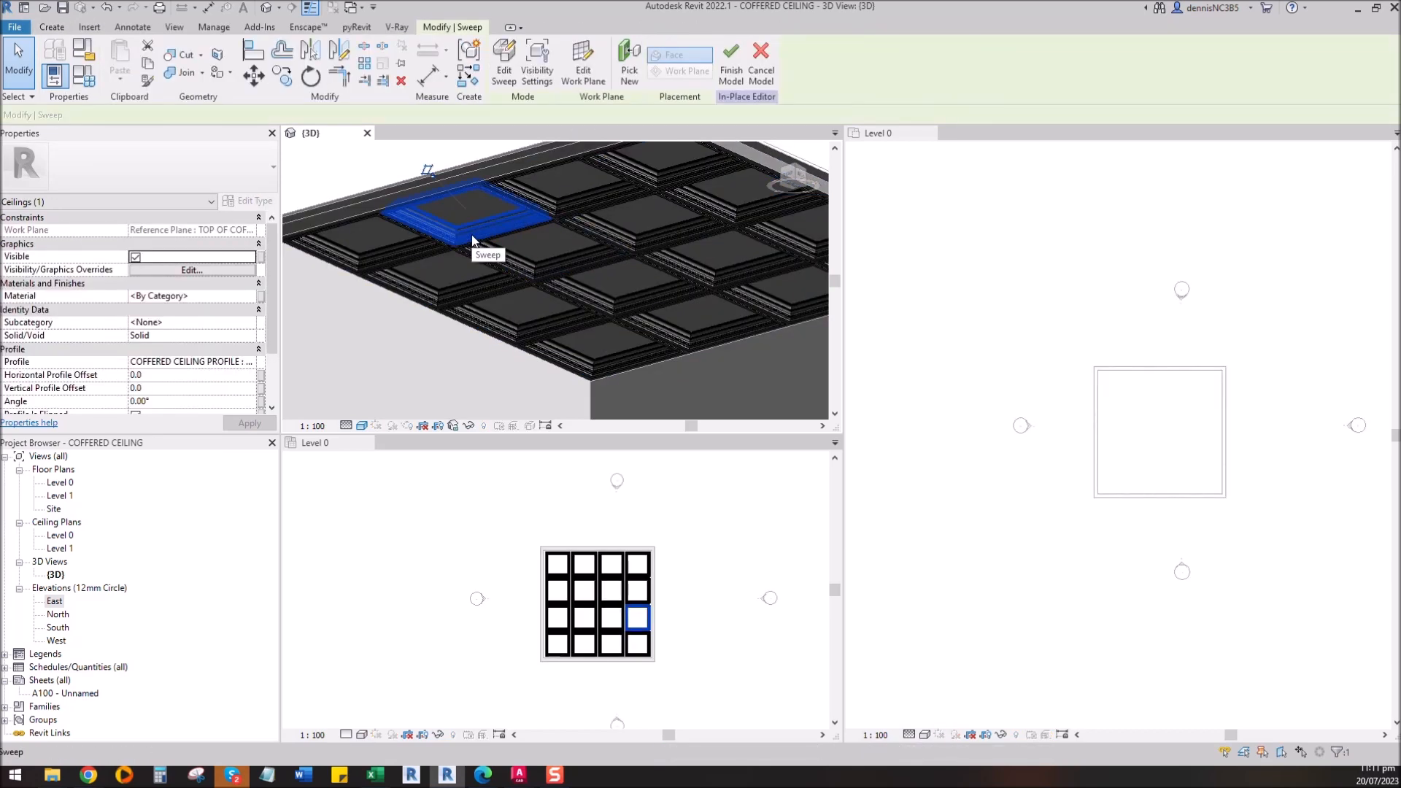
click(252, 299)
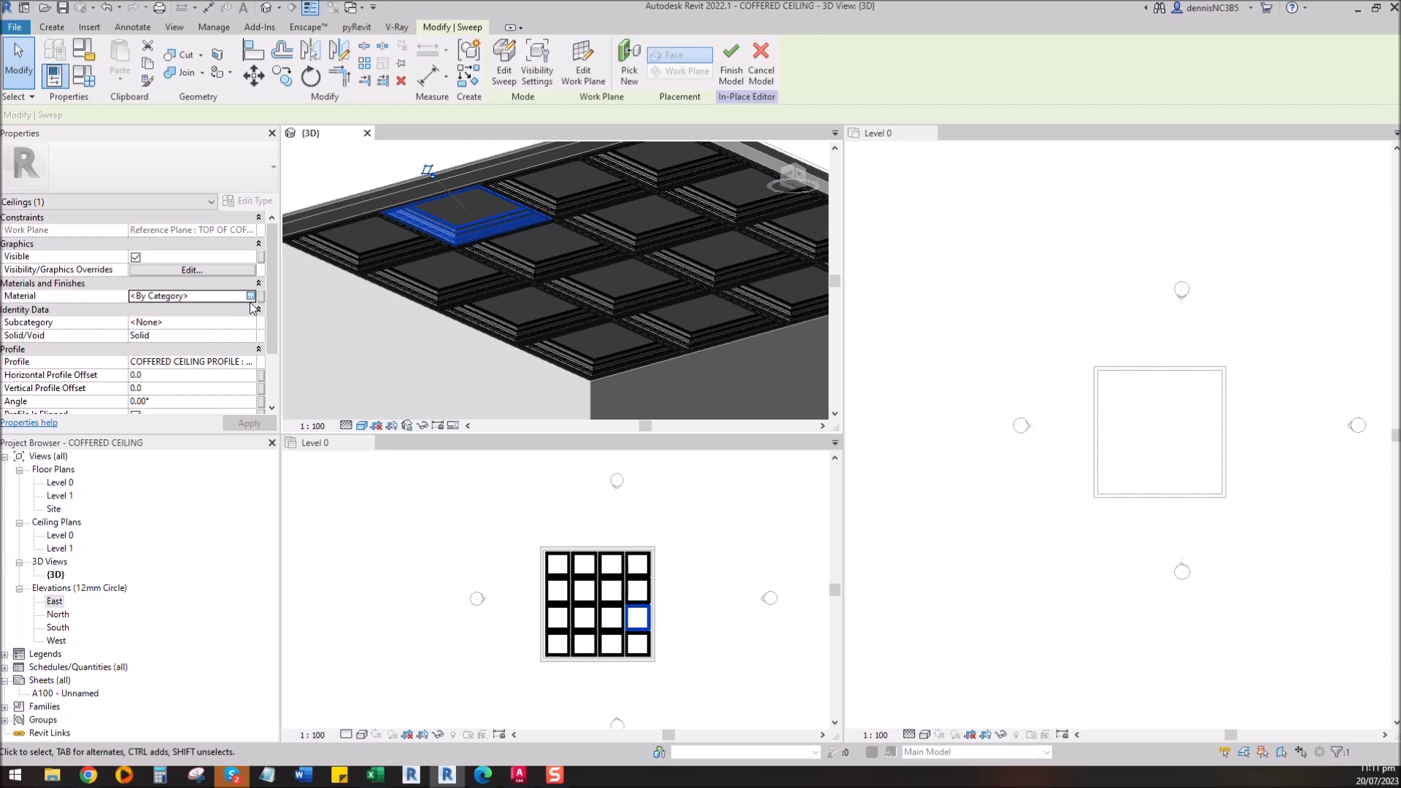
click(248, 298)
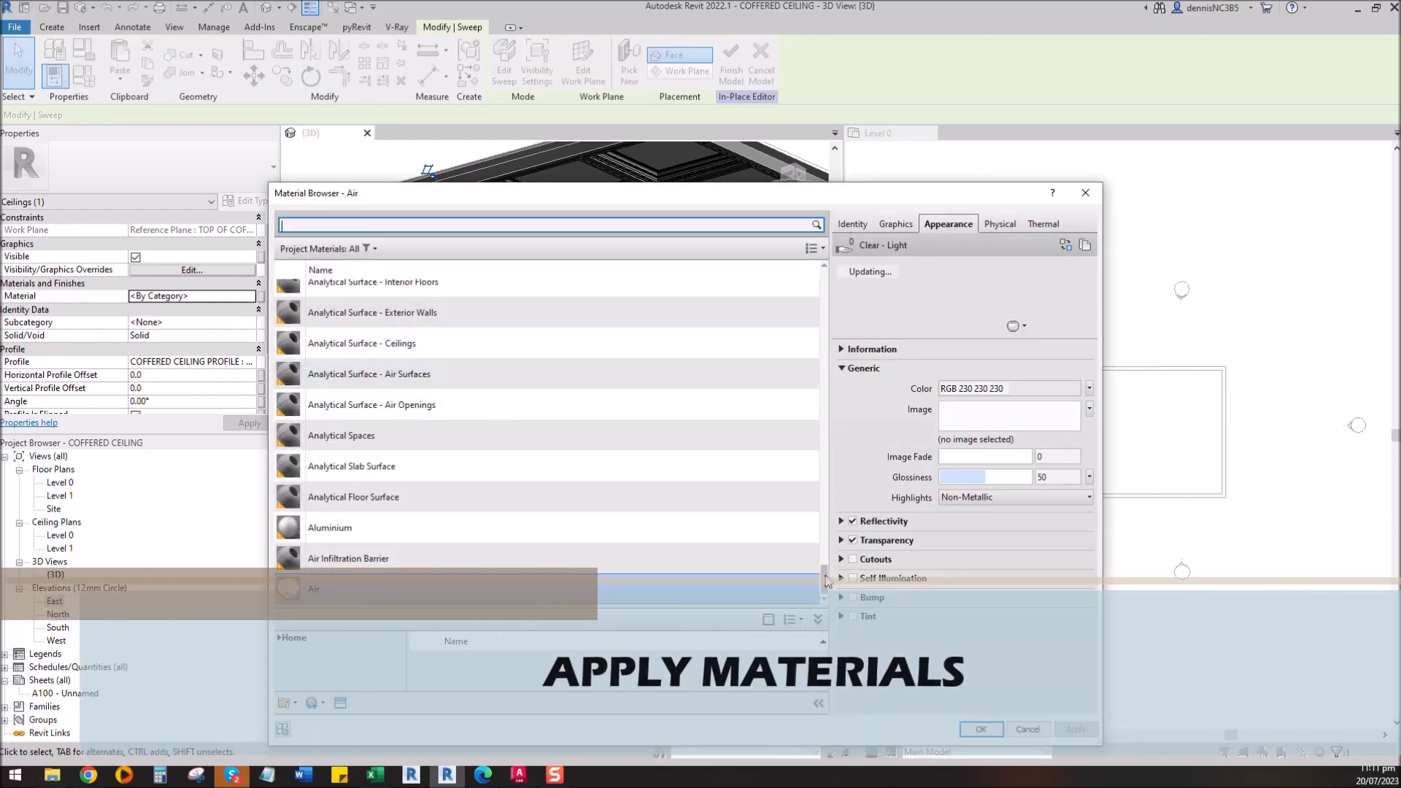
drag(825, 575, 827, 517)
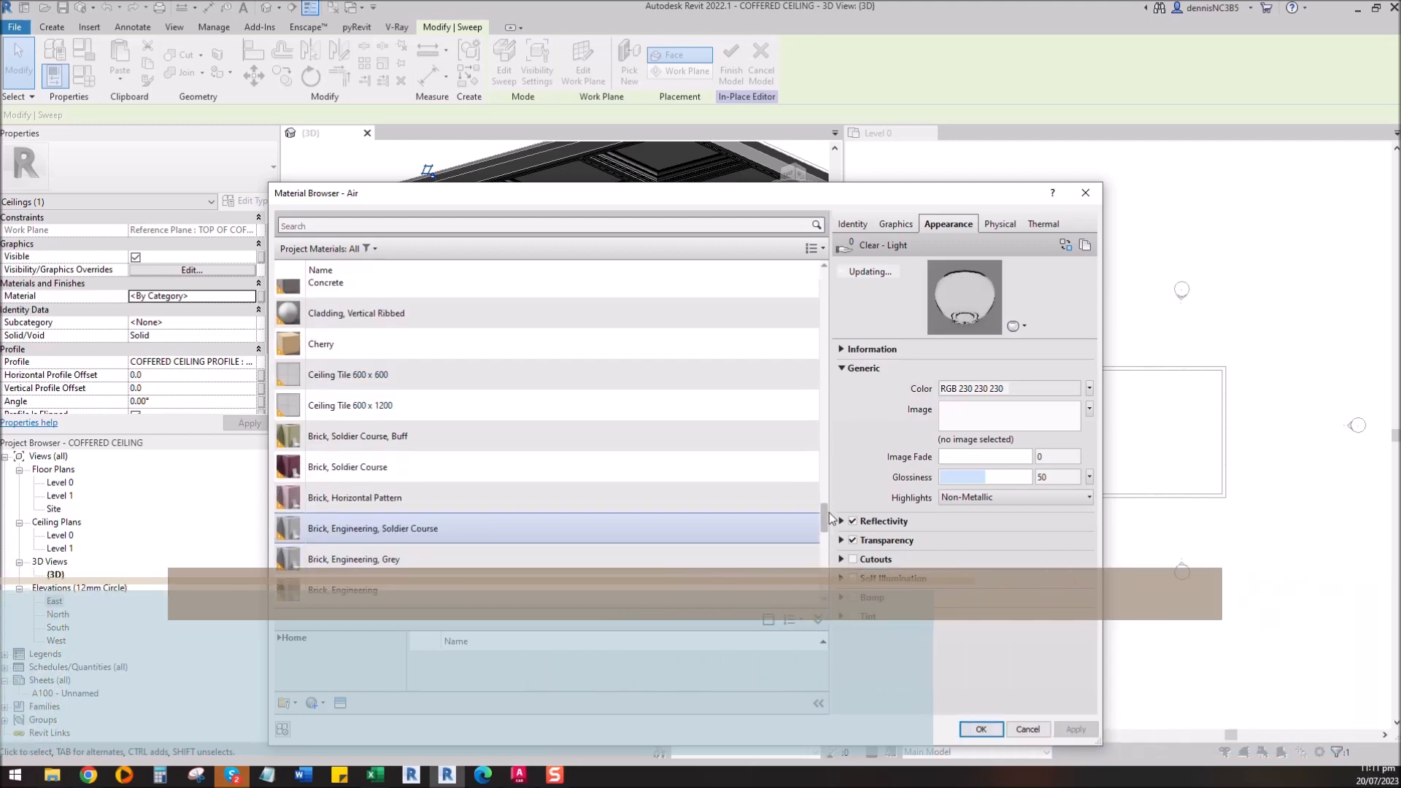
click(369, 347)
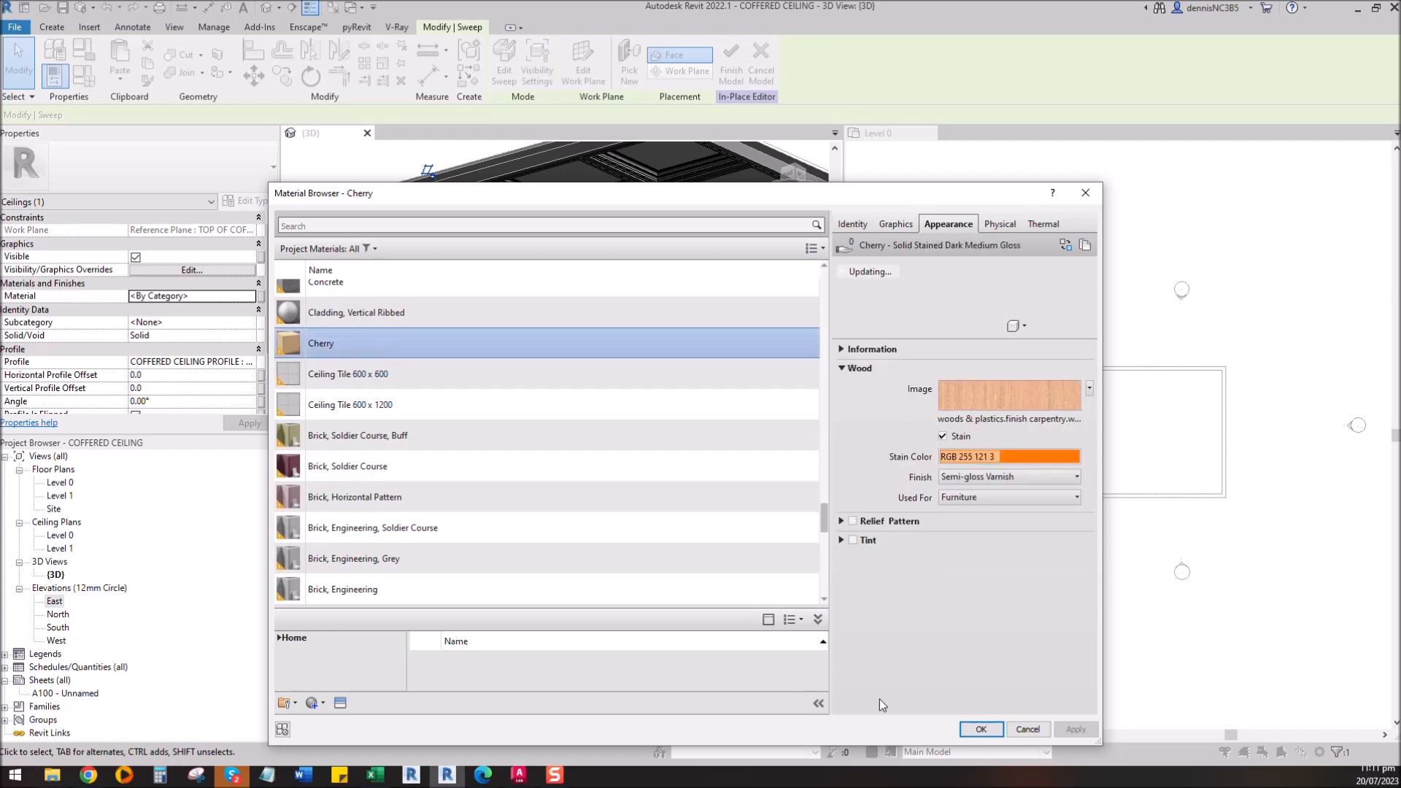
click(981, 729)
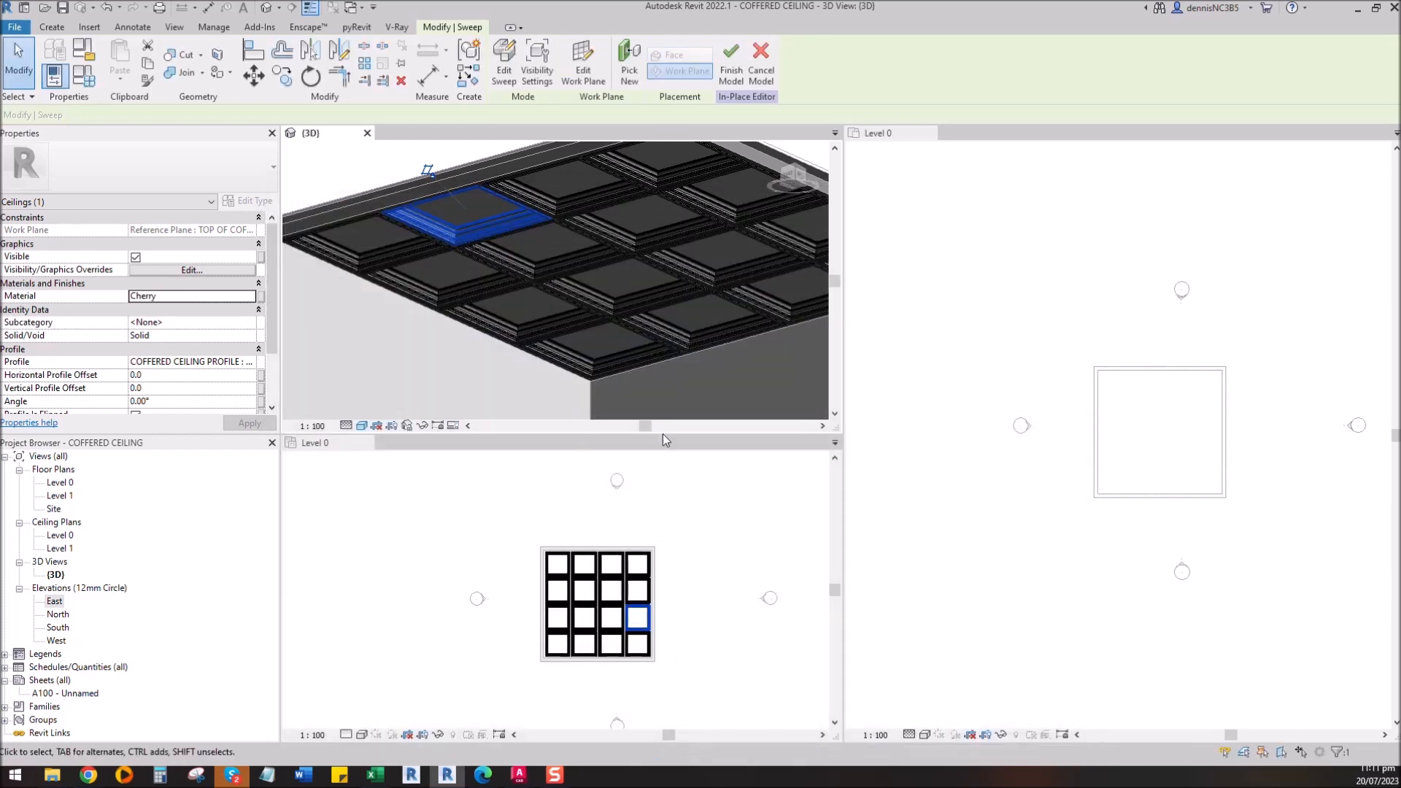
click(731, 59)
Step: Close both Level 0 plan views, leaving only the 3D view open on the coffered ceiling
scroll(531, 286, up, 5)
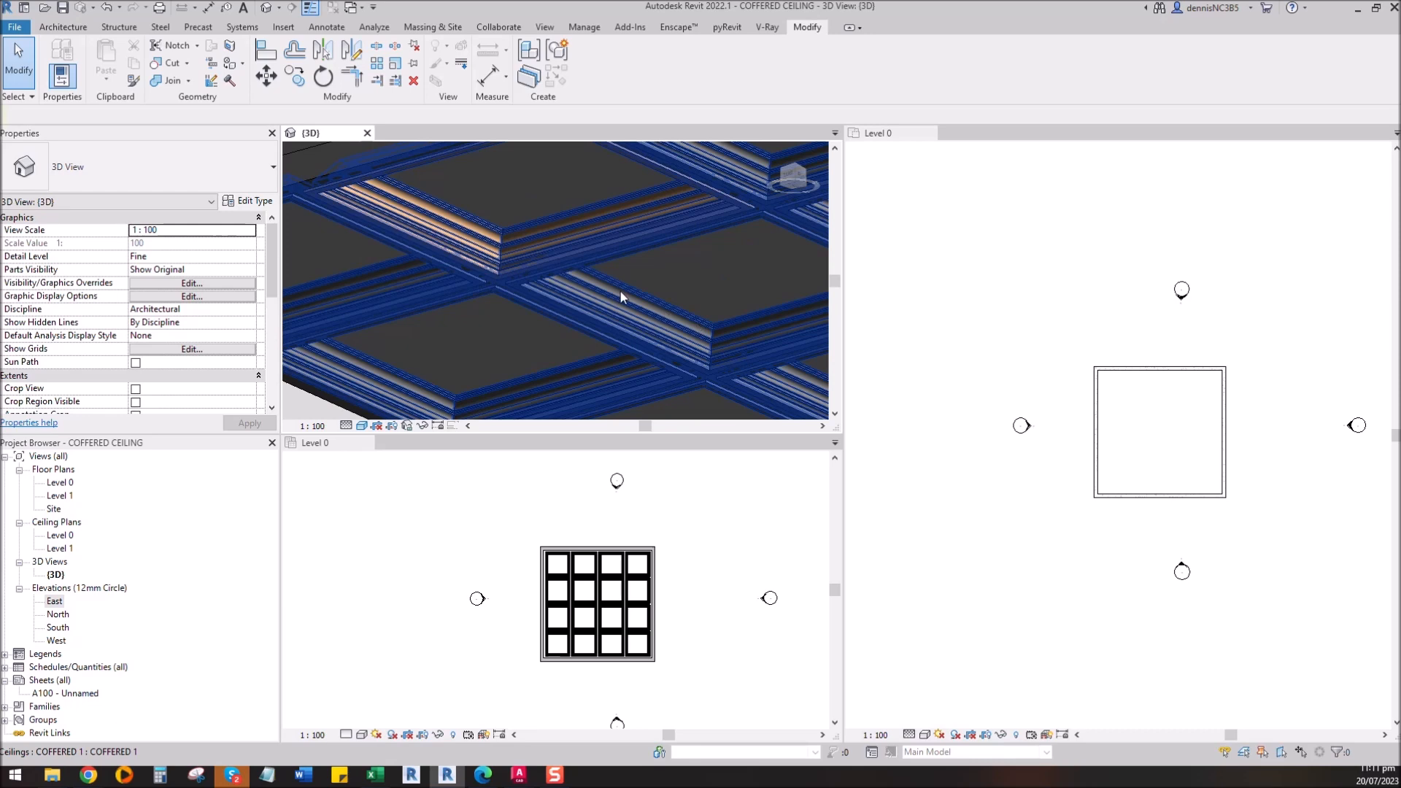
click(467, 482)
click(367, 443)
scroll(537, 569, down, 3)
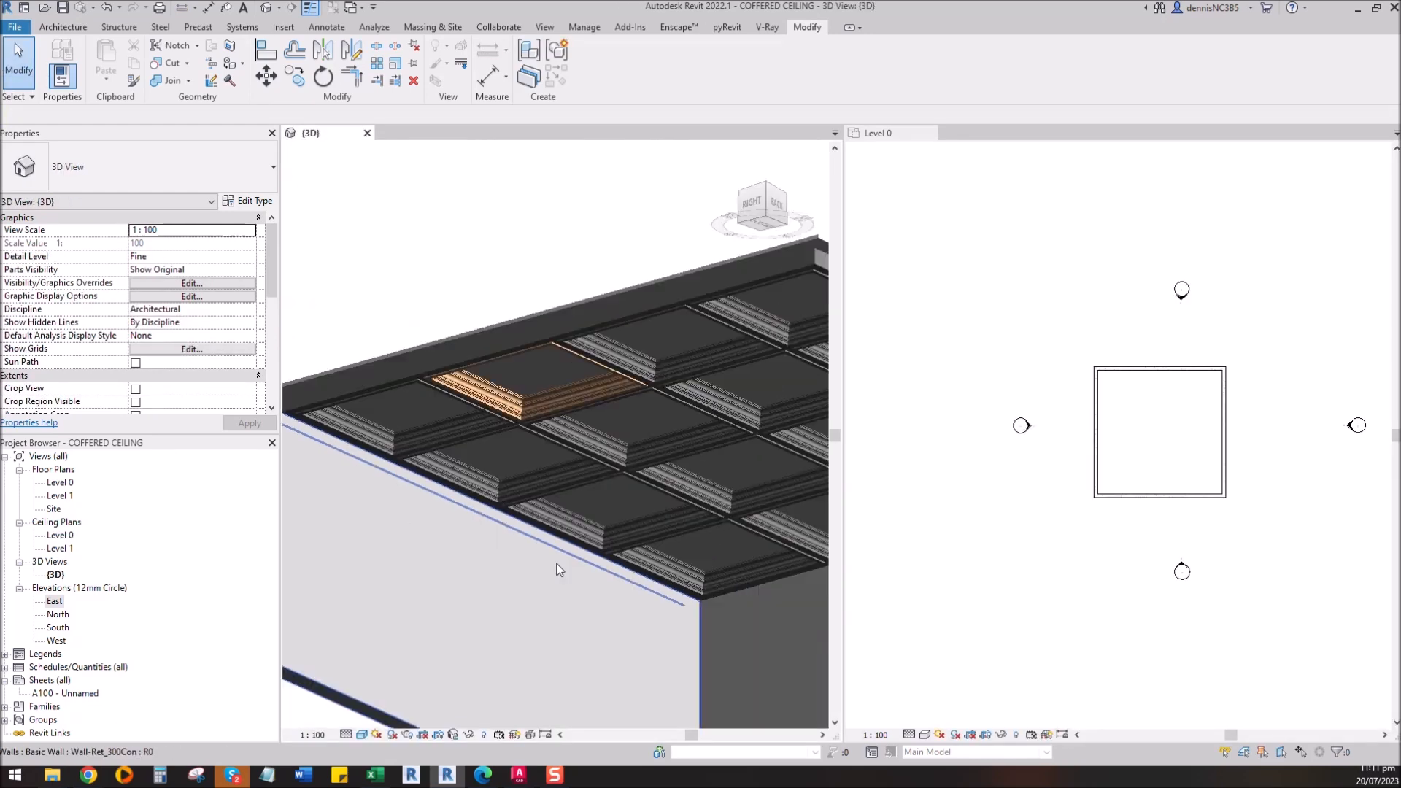
scroll(572, 565, up, 1)
middle_drag(572, 566, 524, 495)
scroll(523, 494, down, 4)
click(887, 133)
click(930, 134)
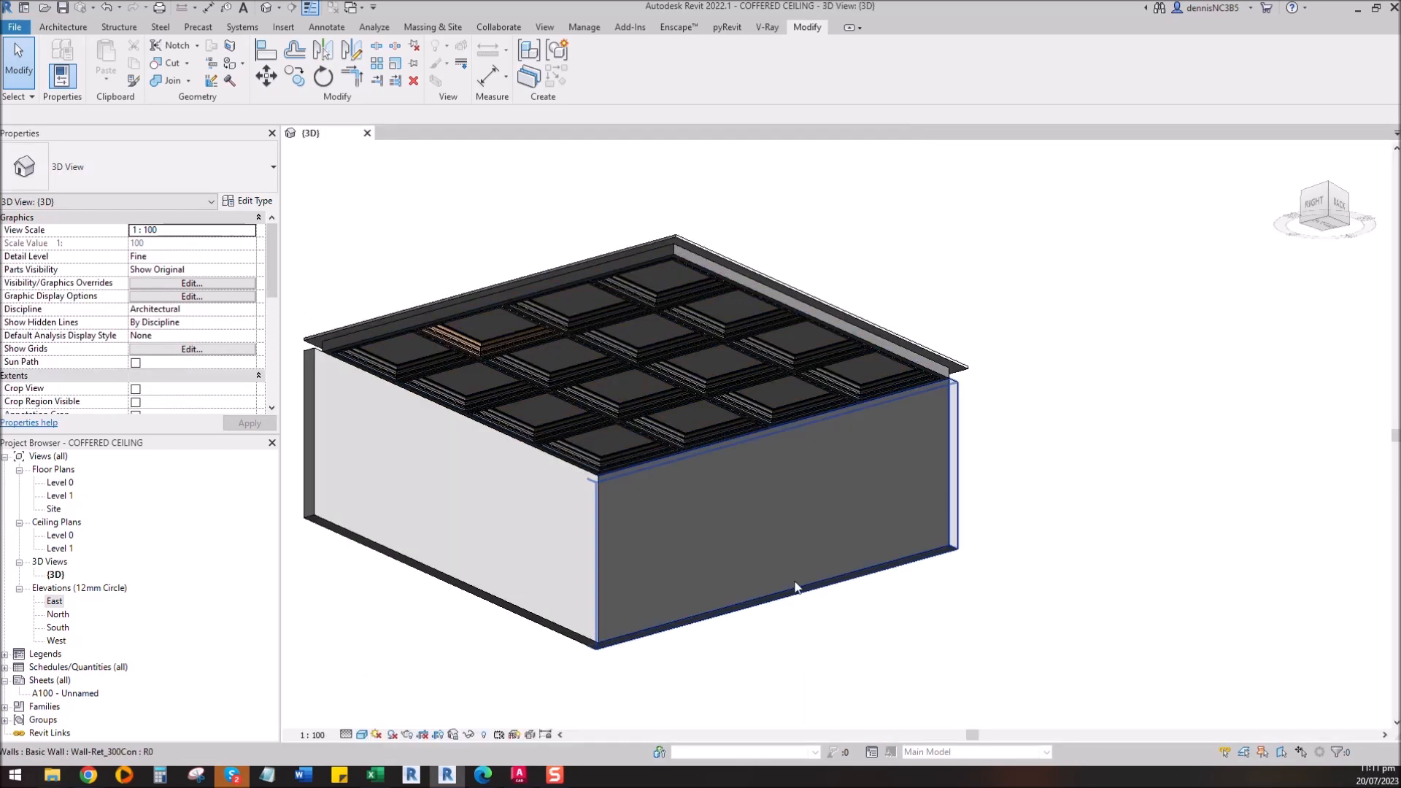
Step: Reopen the coffered ceiling for in-place editing and set the 3D view's visual style to Realistic
scroll(482, 350, up, 2)
double_click(505, 373)
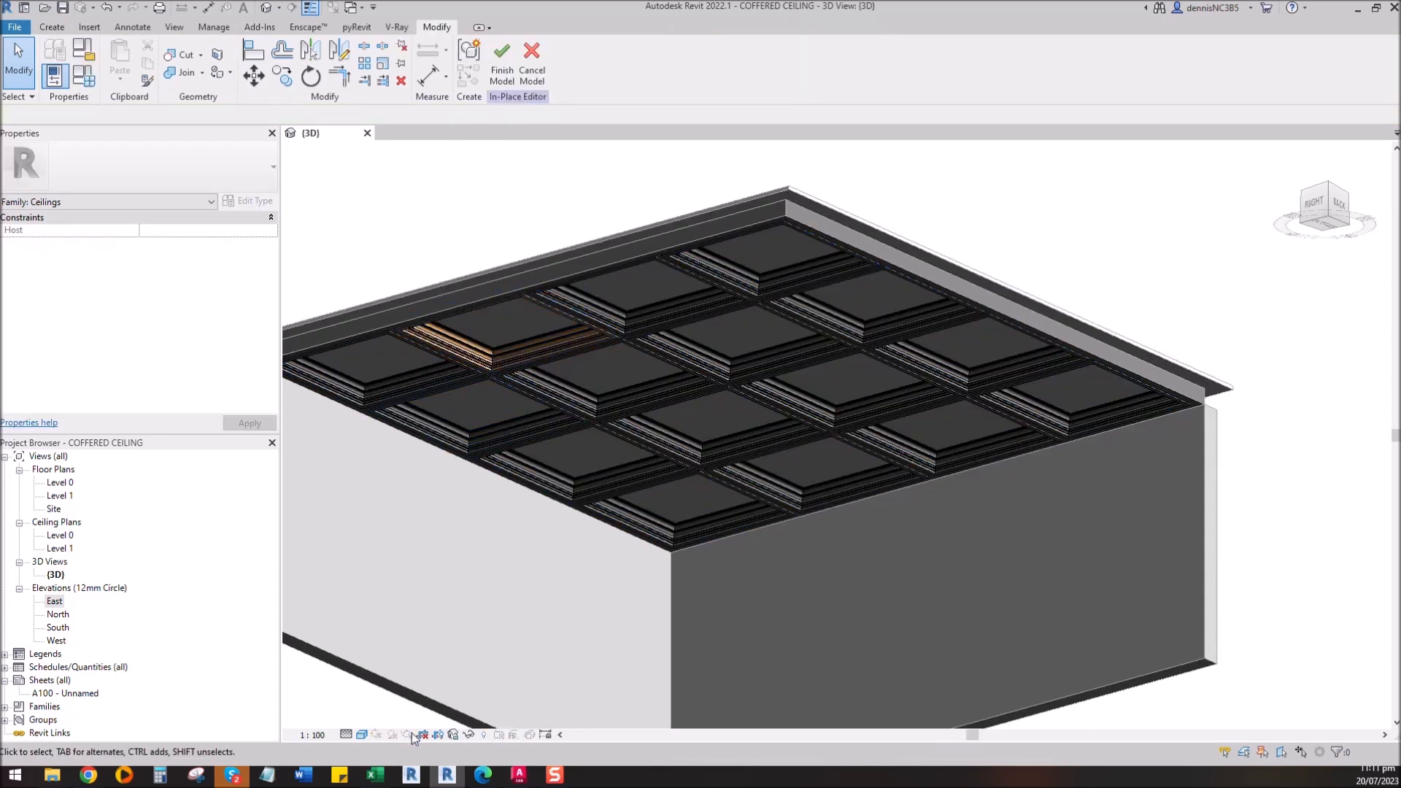
click(358, 736)
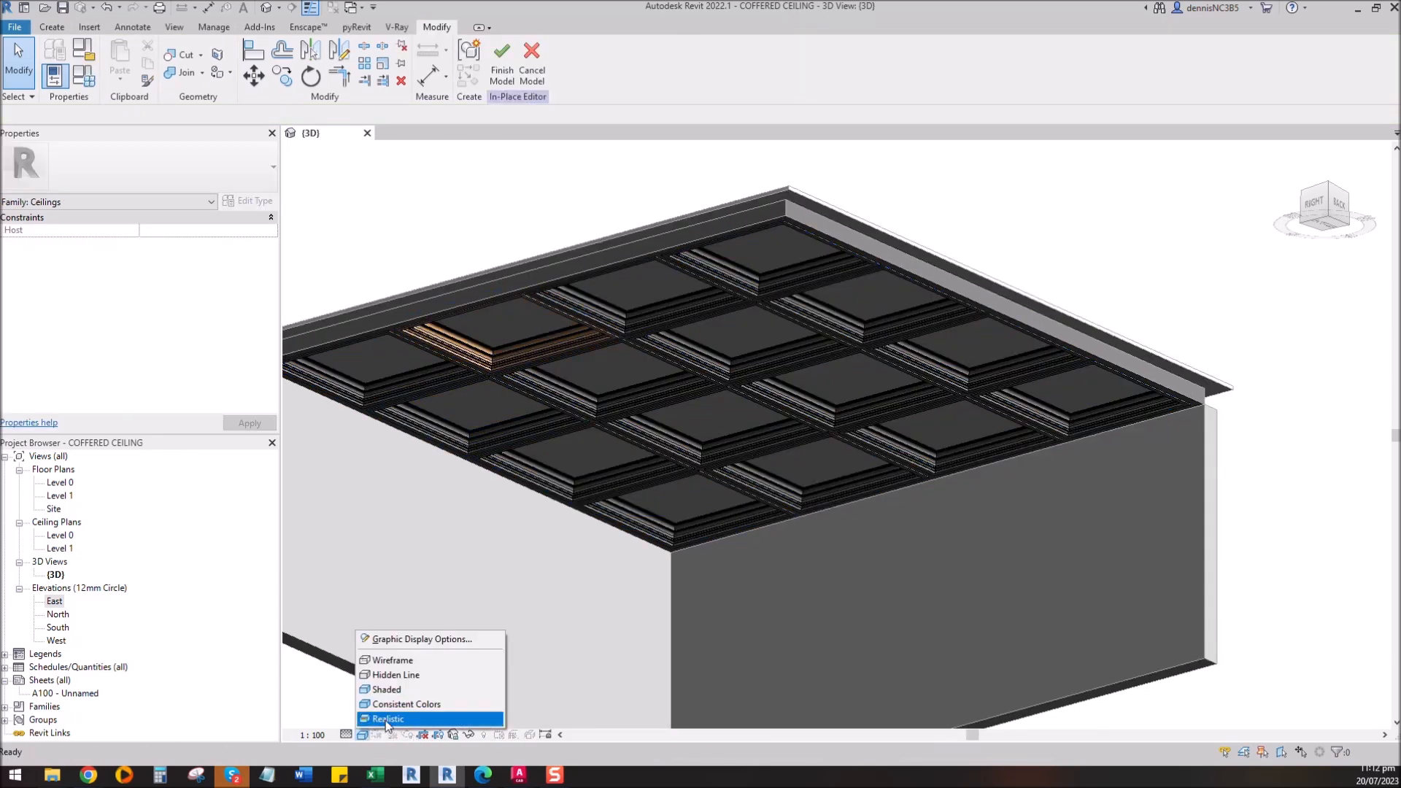
click(384, 721)
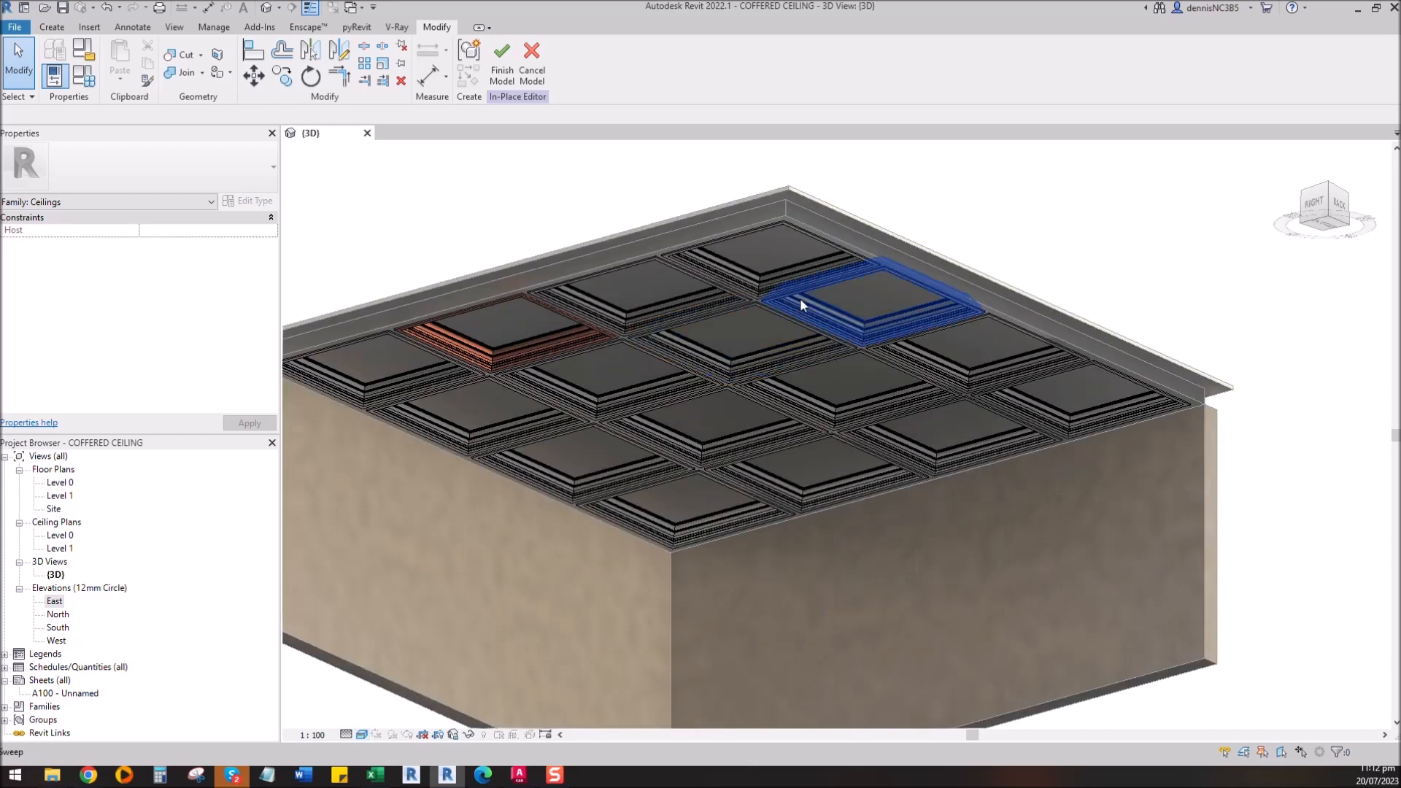
Step: Change the Cherry coffer sweep's material to Wood
scroll(631, 383, down, 2)
scroll(585, 352, up, 5)
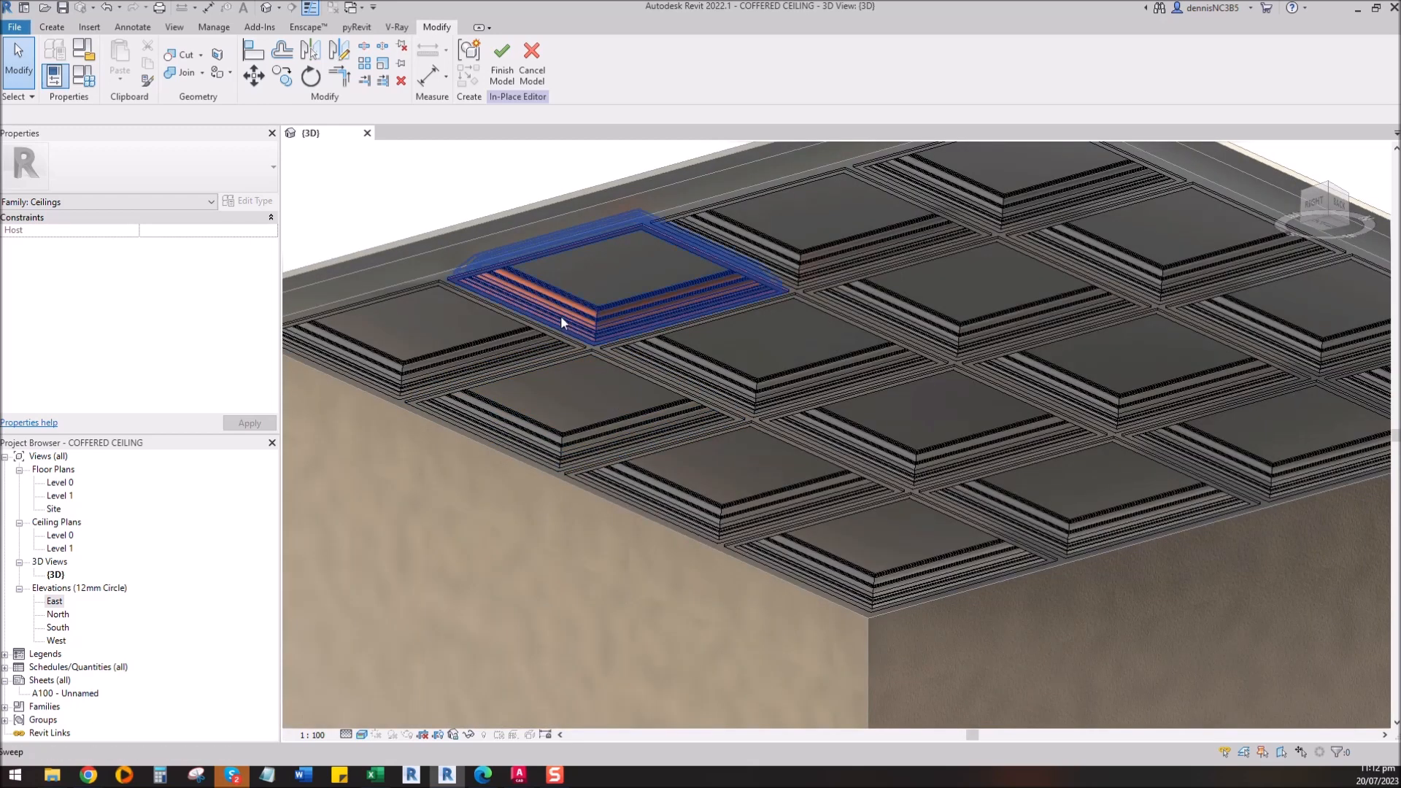
click(560, 315)
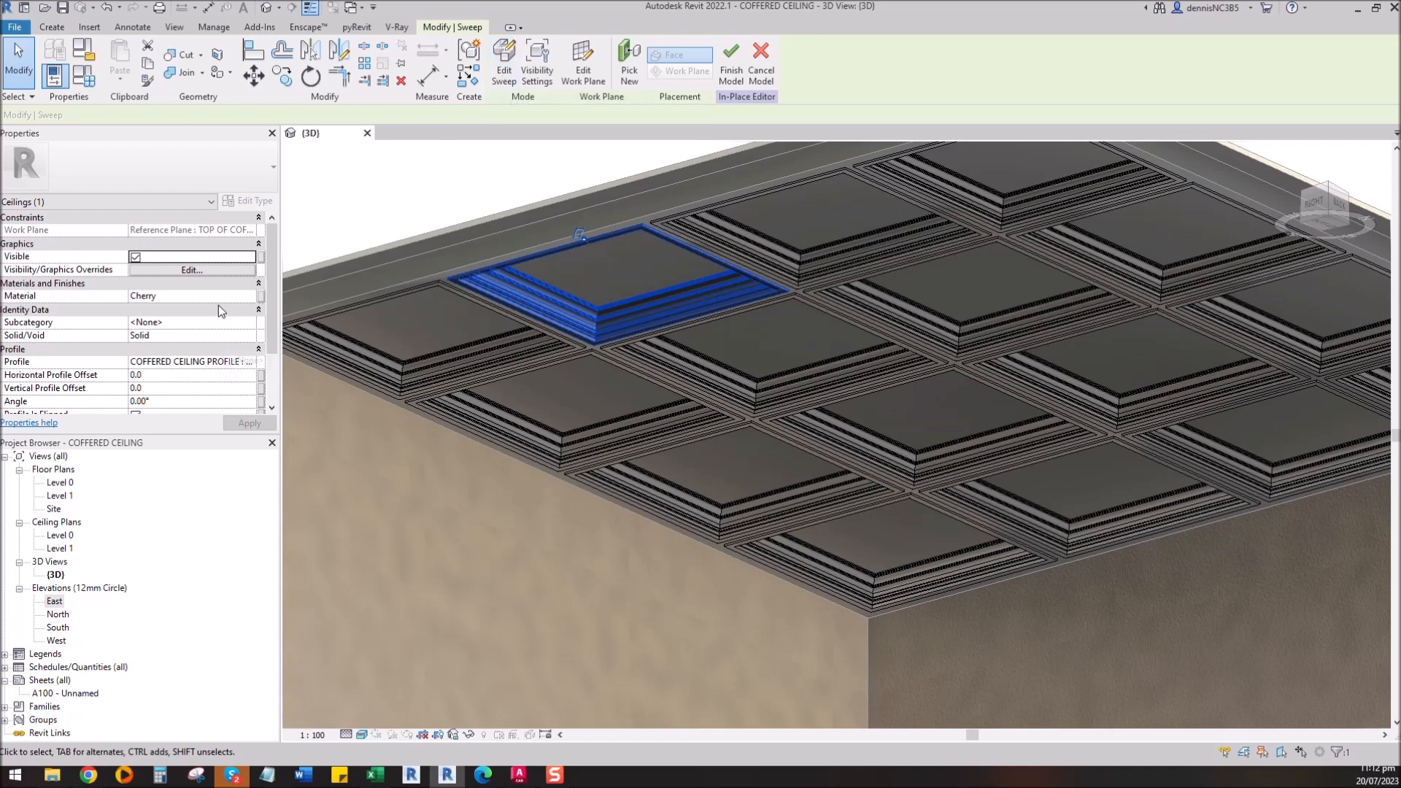
click(243, 299)
click(251, 296)
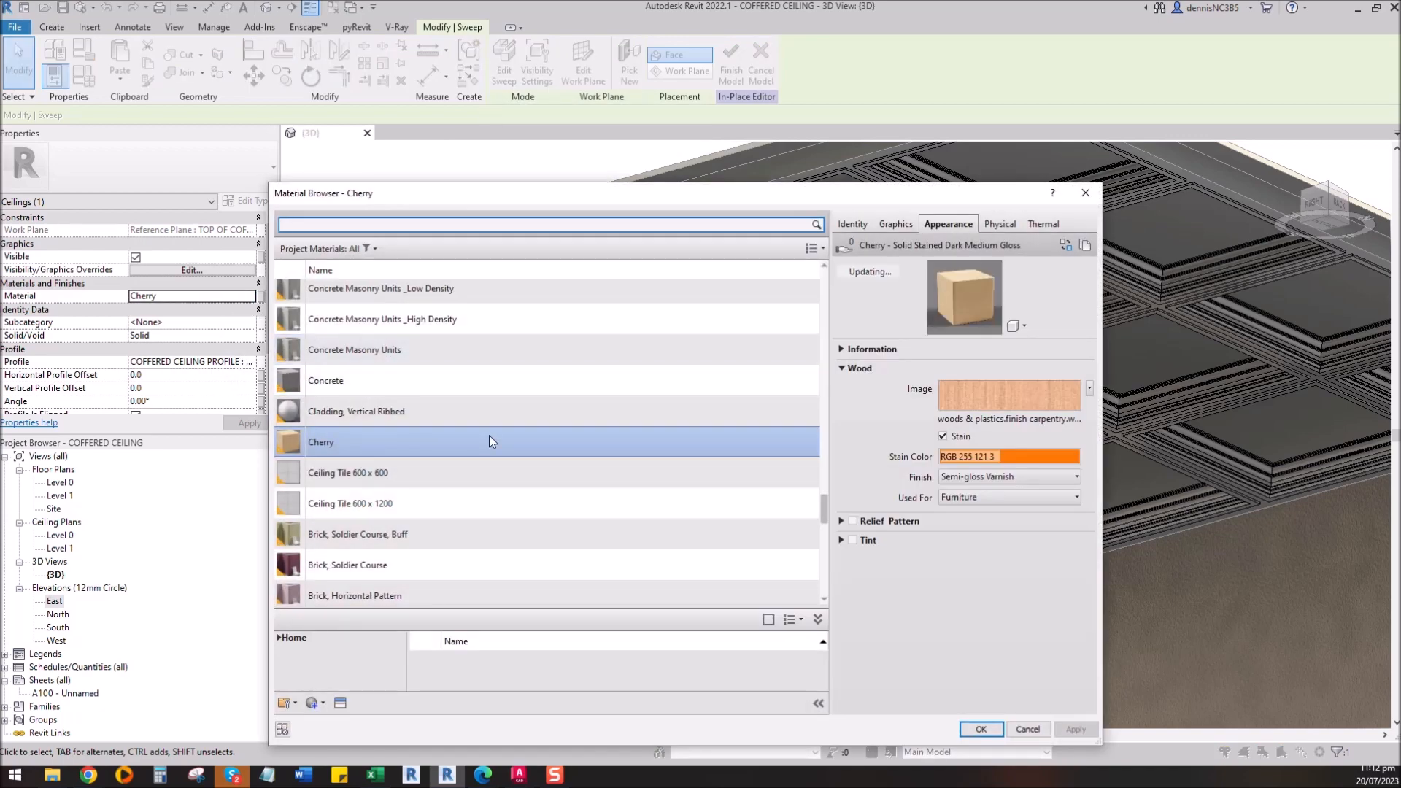
scroll(523, 438, up, 3)
scroll(523, 436, up, 10)
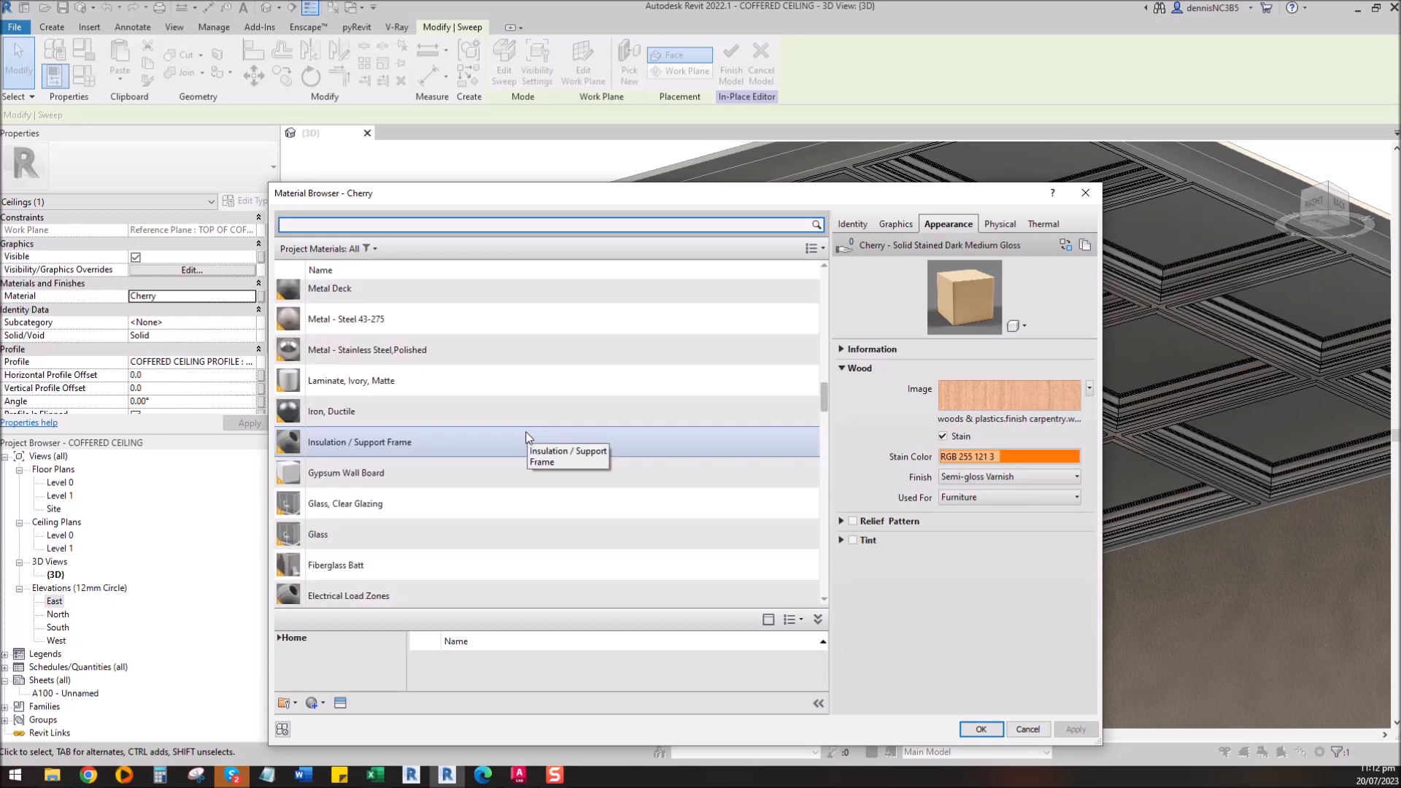
click(403, 471)
scroll(461, 428, up, 8)
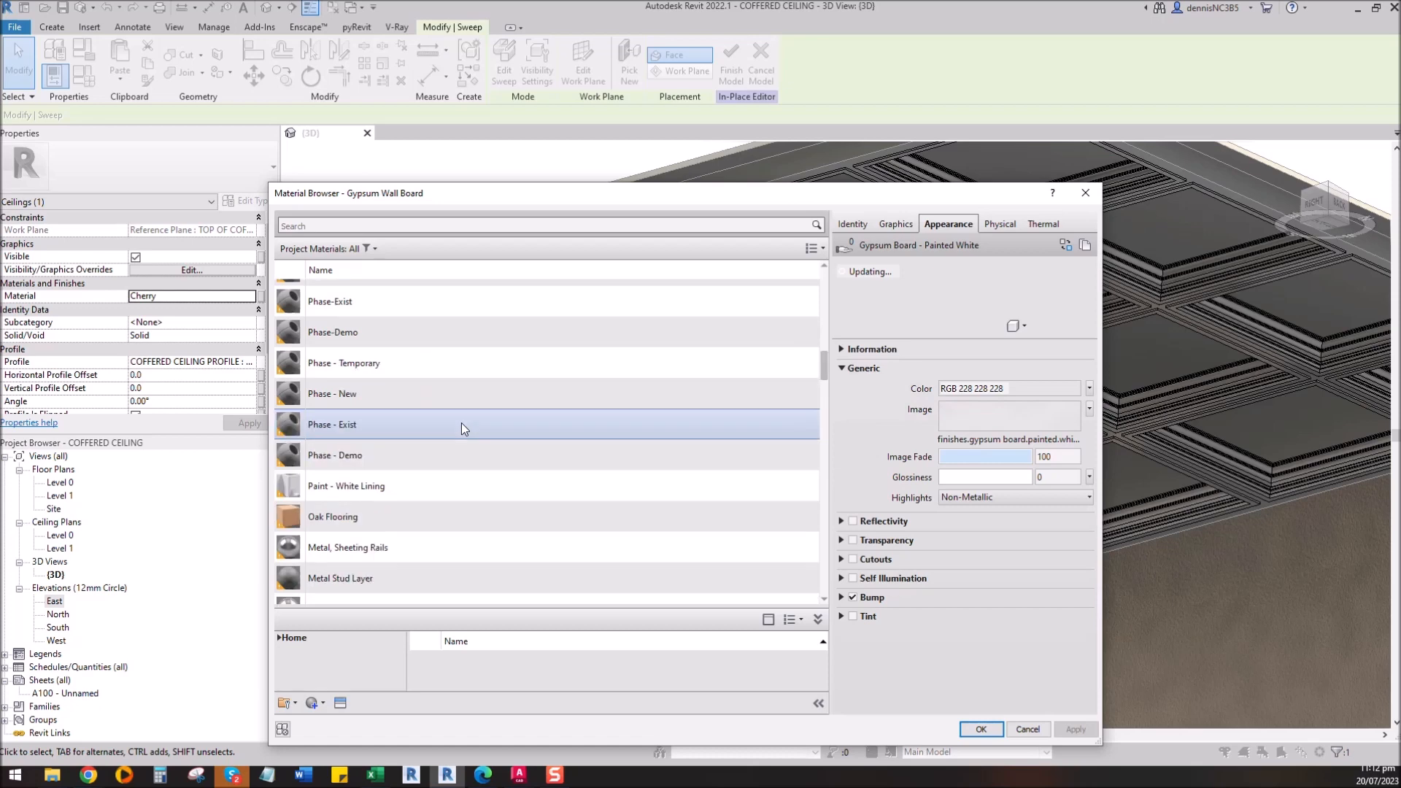
scroll(461, 422, up, 1)
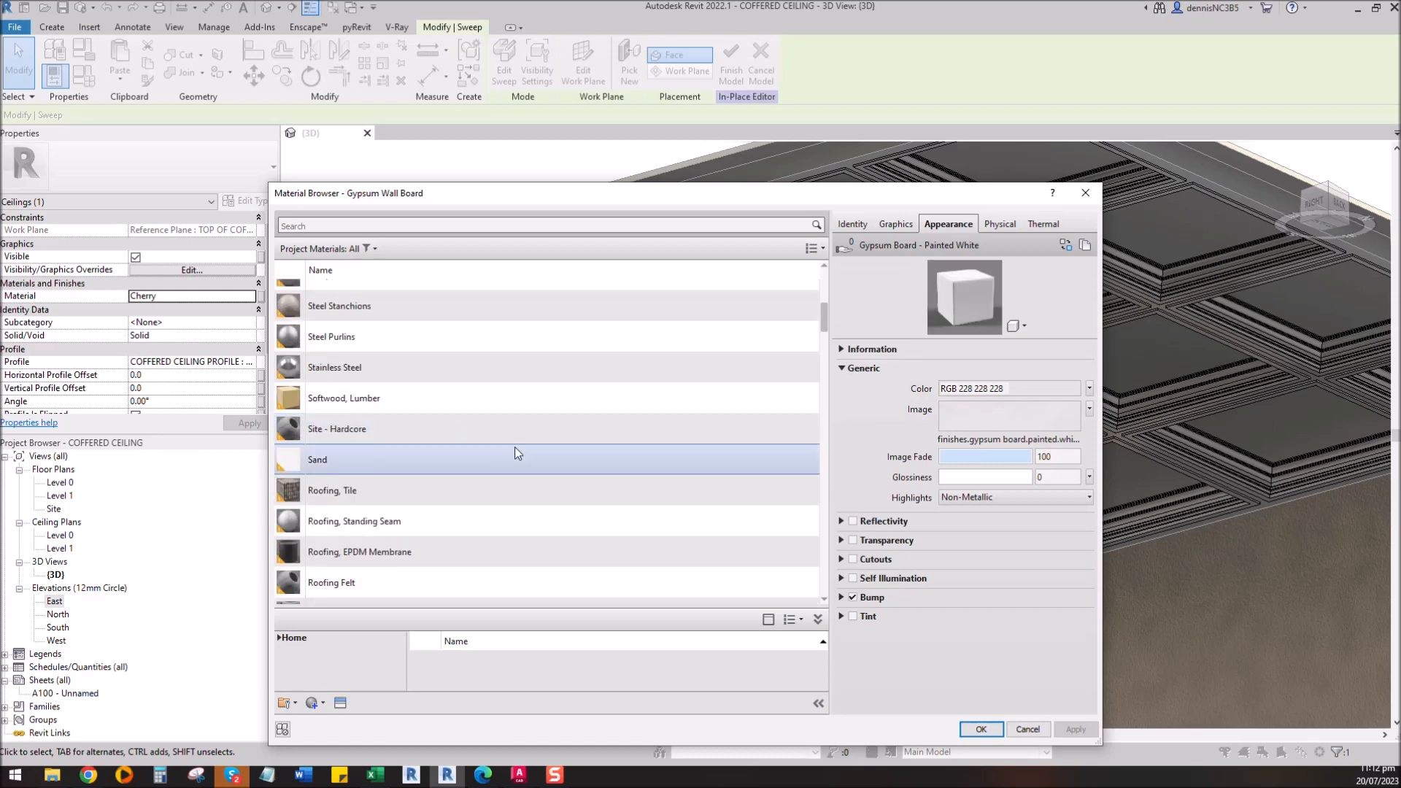
scroll(515, 453, up, 3)
scroll(514, 446, up, 1)
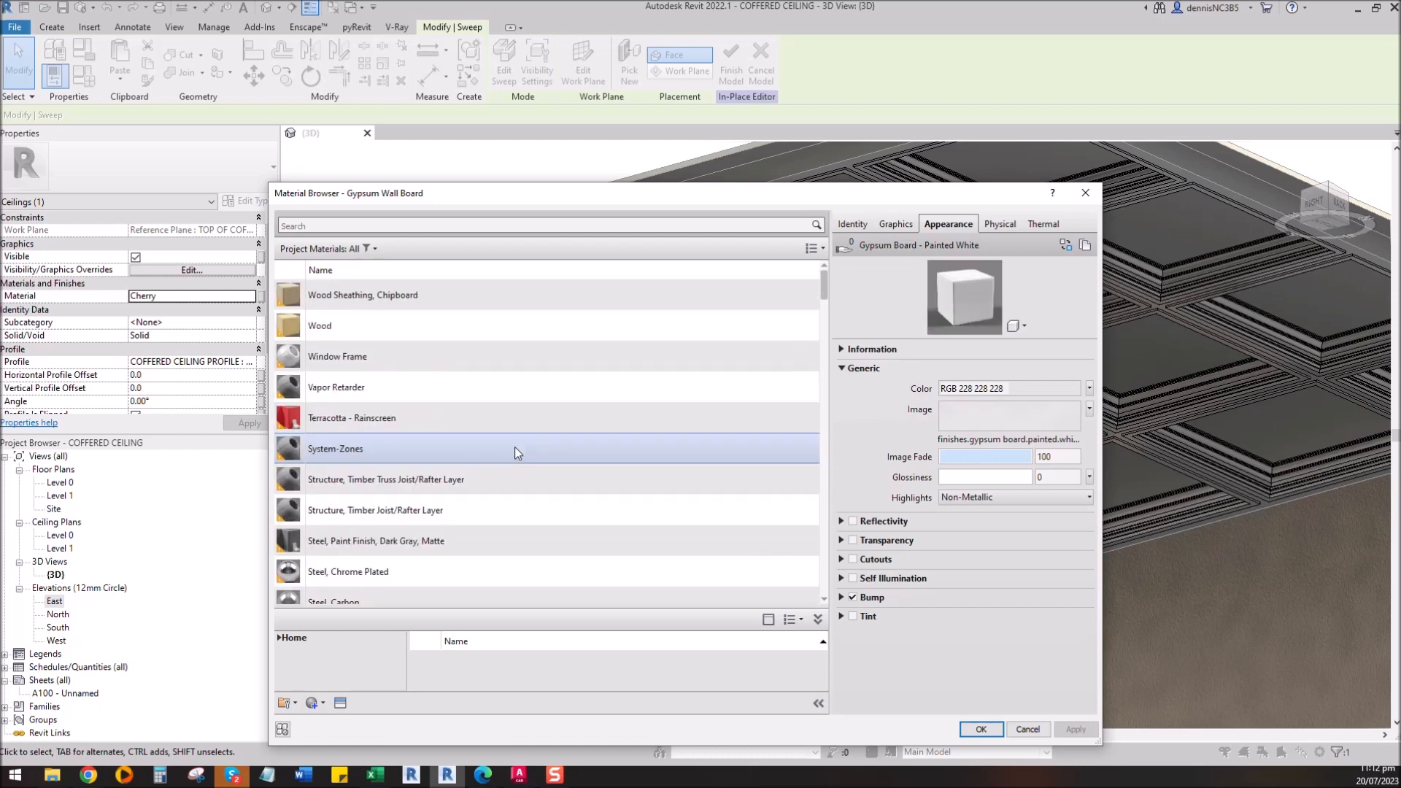
click(360, 324)
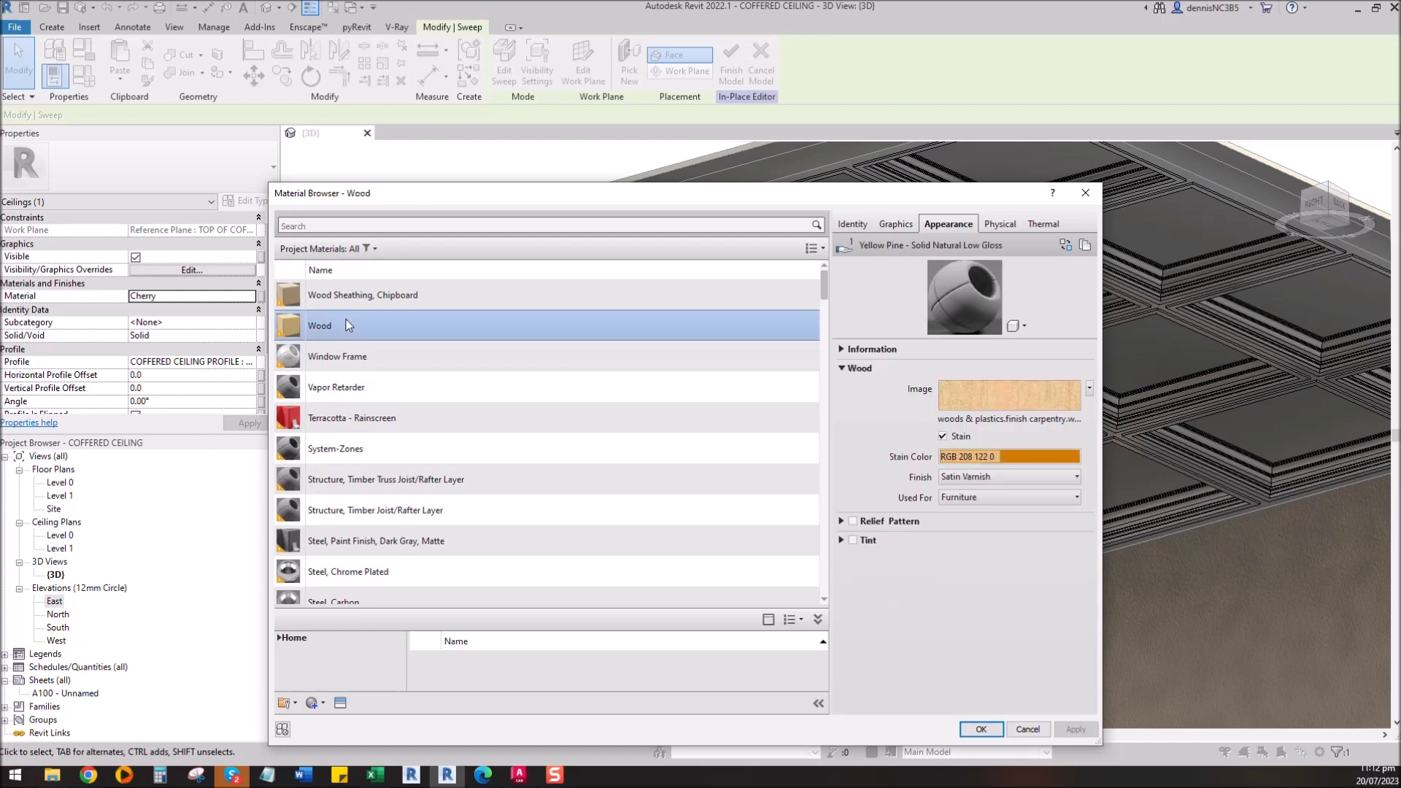
click(980, 729)
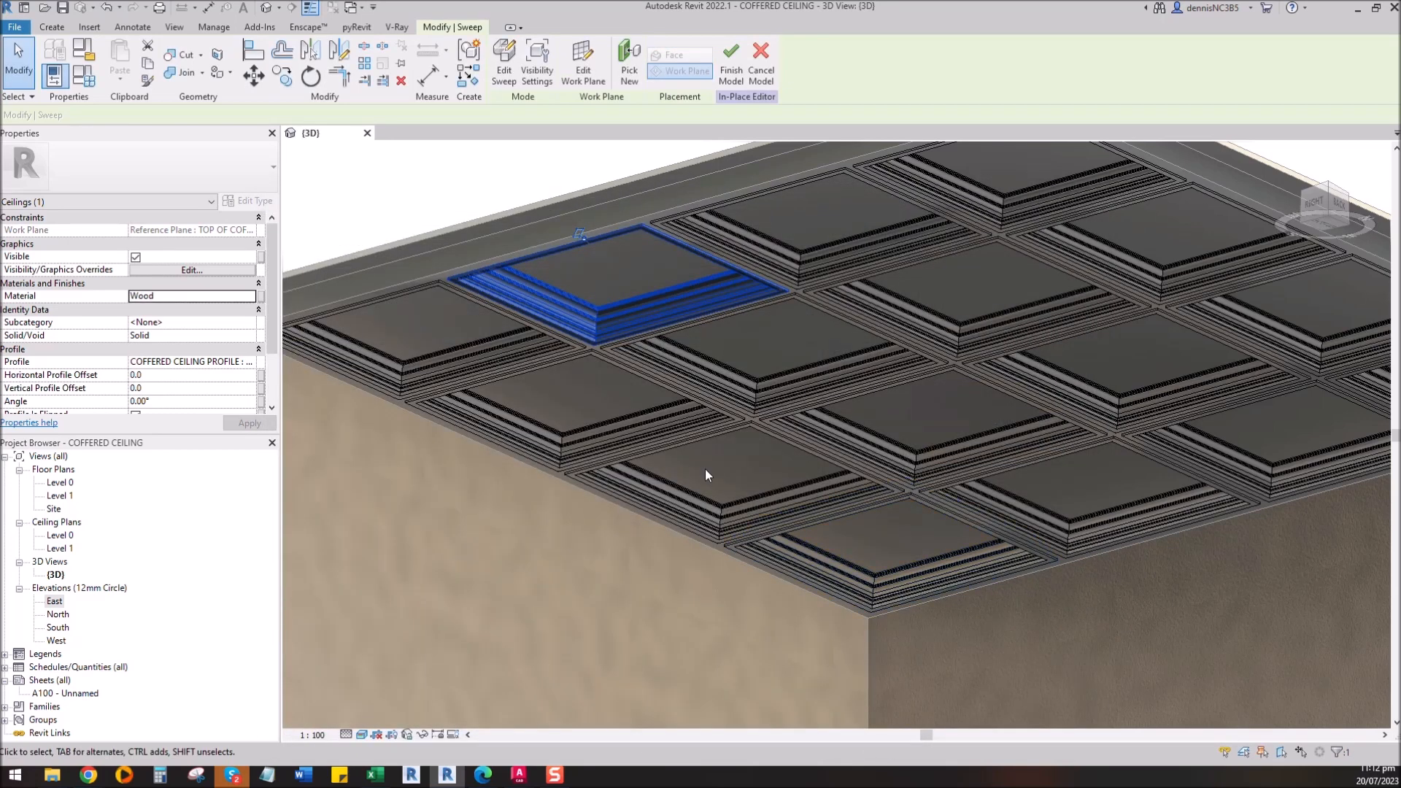
click(730, 62)
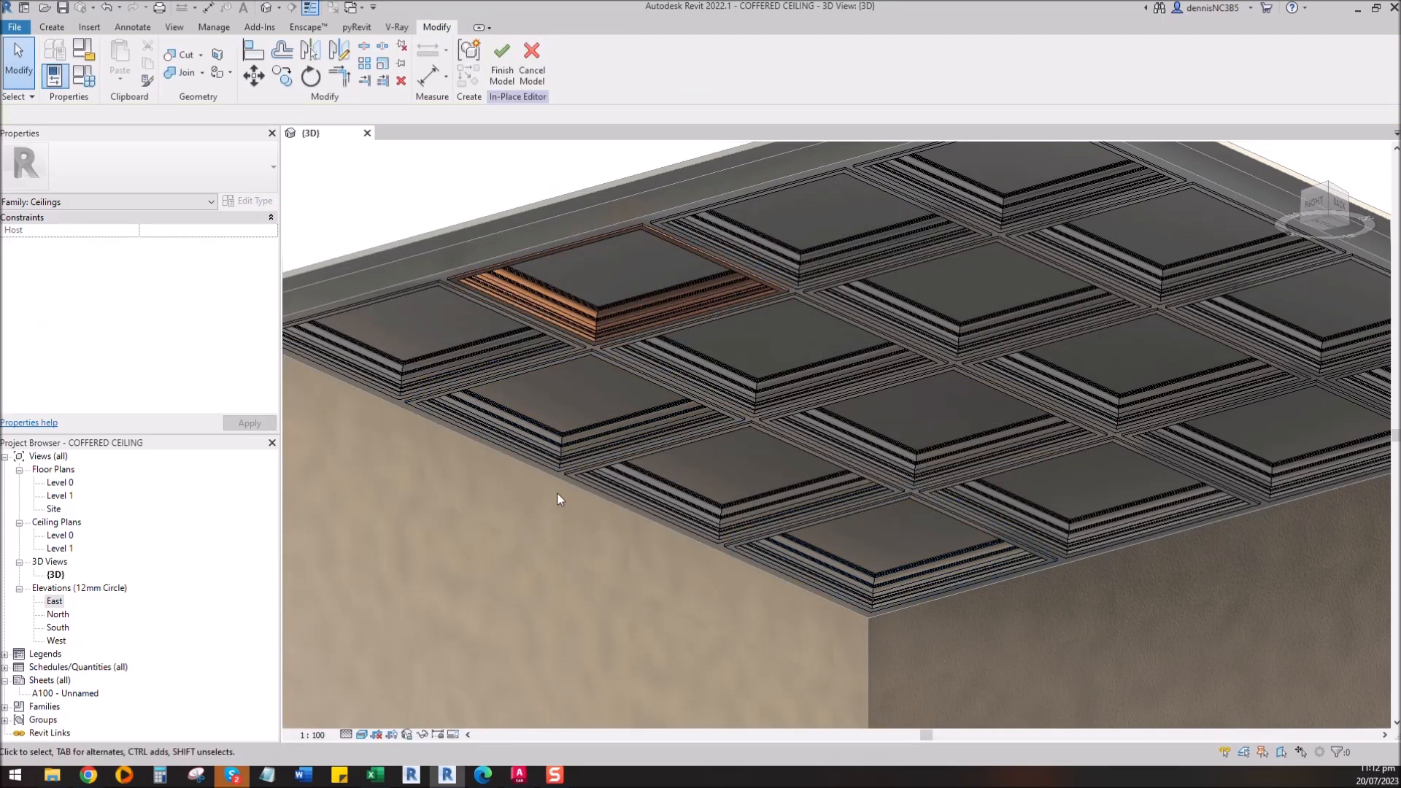
Step: Set the material of the Wood coffer sweep to Laminate, Ivory, Matte and inspect the coffer up close
click(595, 320)
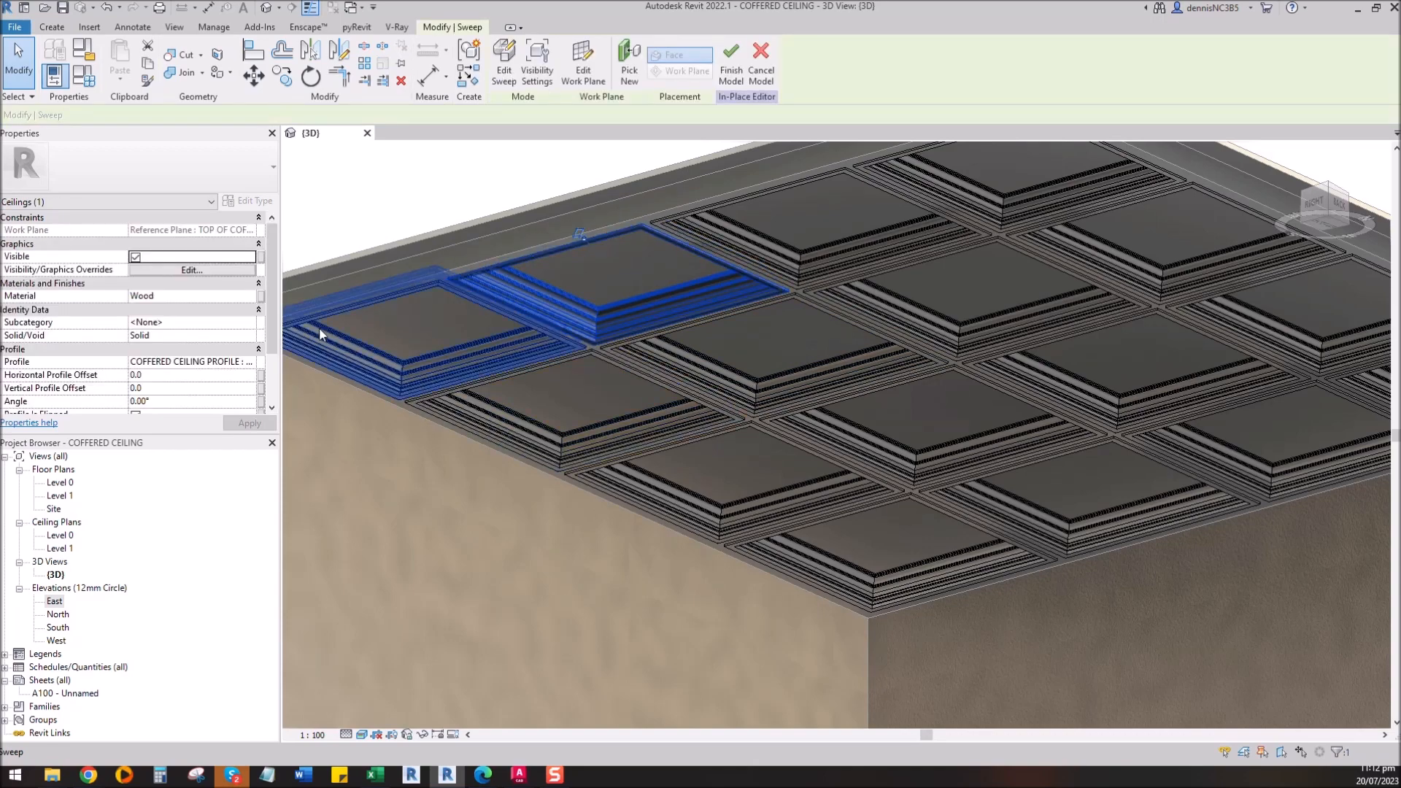
click(252, 296)
click(260, 296)
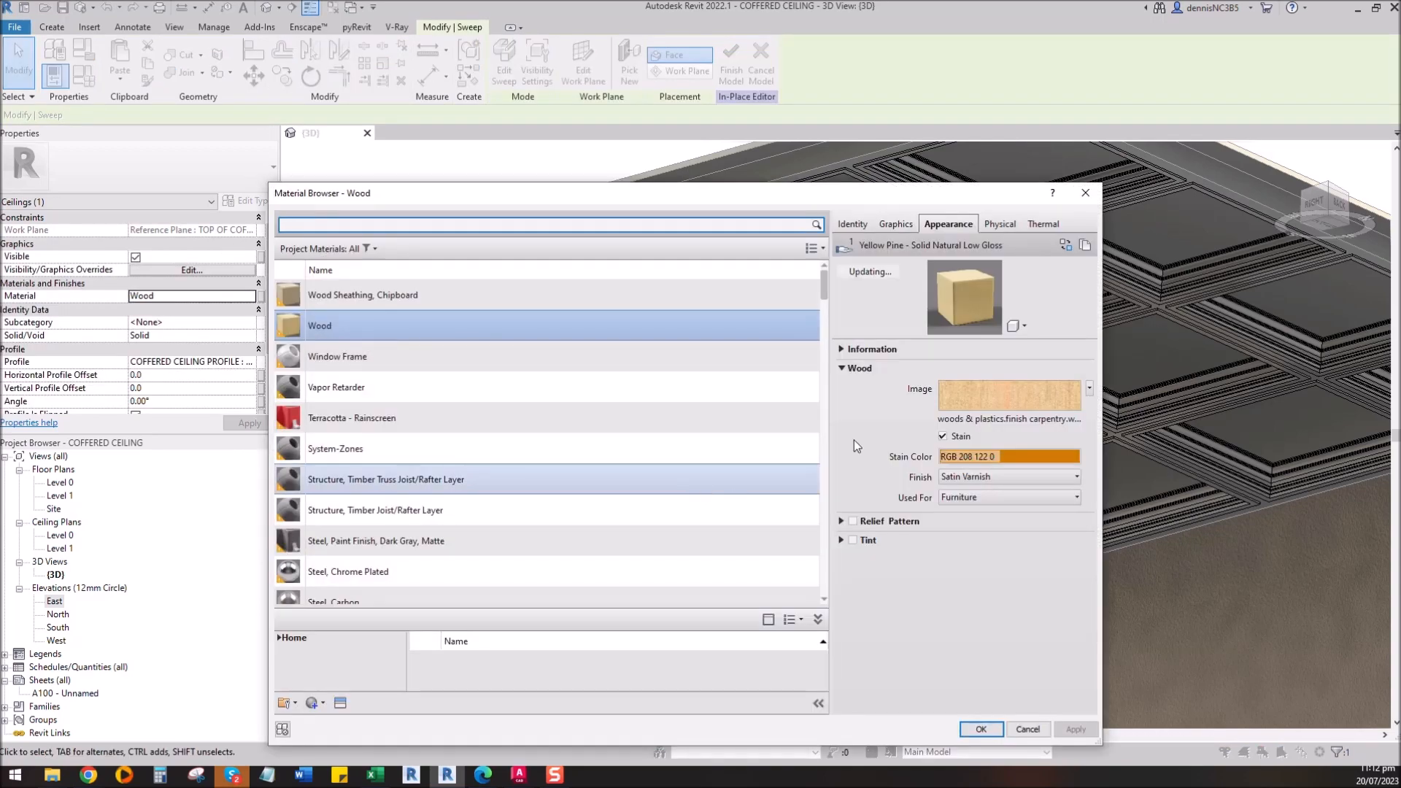
drag(824, 280, 825, 388)
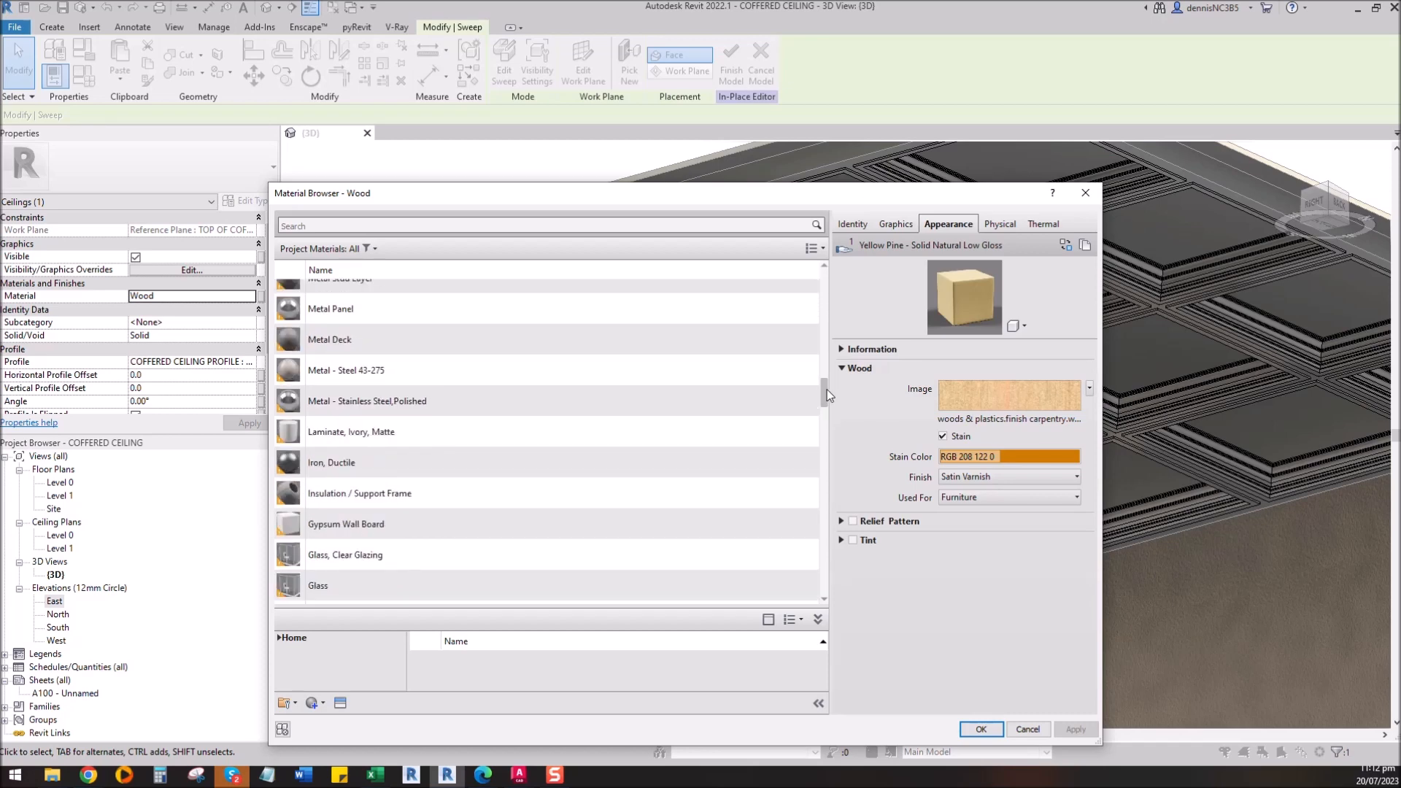
click(395, 441)
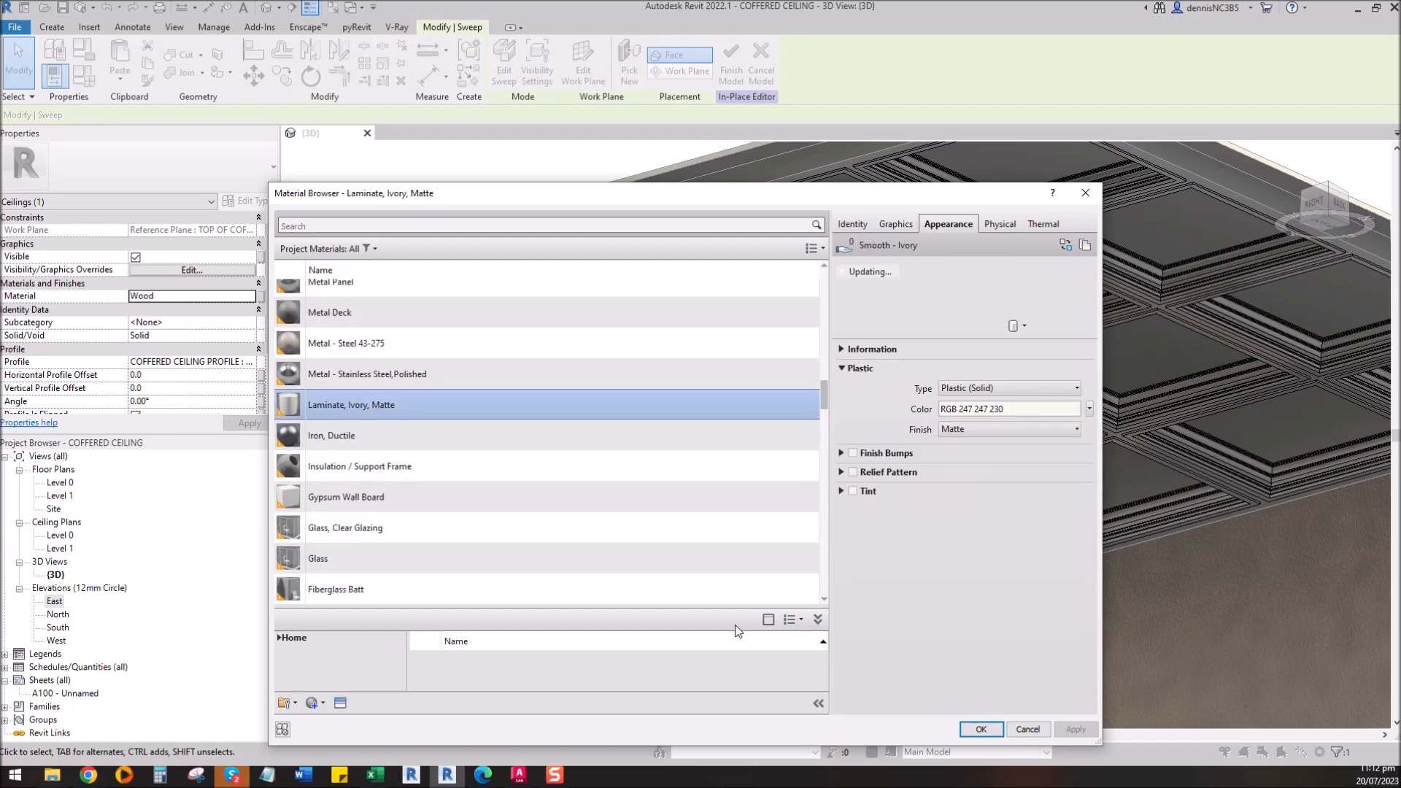
click(981, 729)
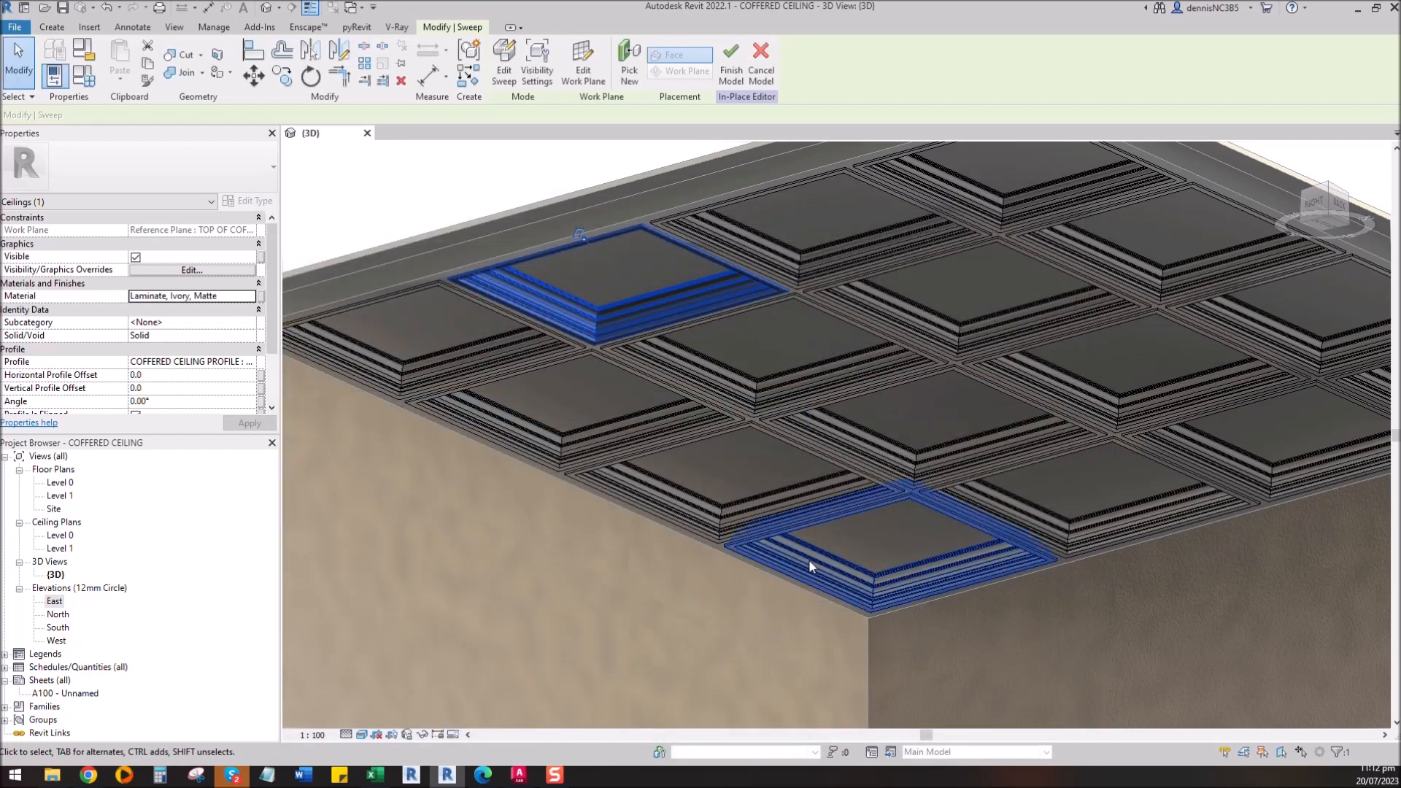
click(576, 563)
scroll(711, 503, up, 5)
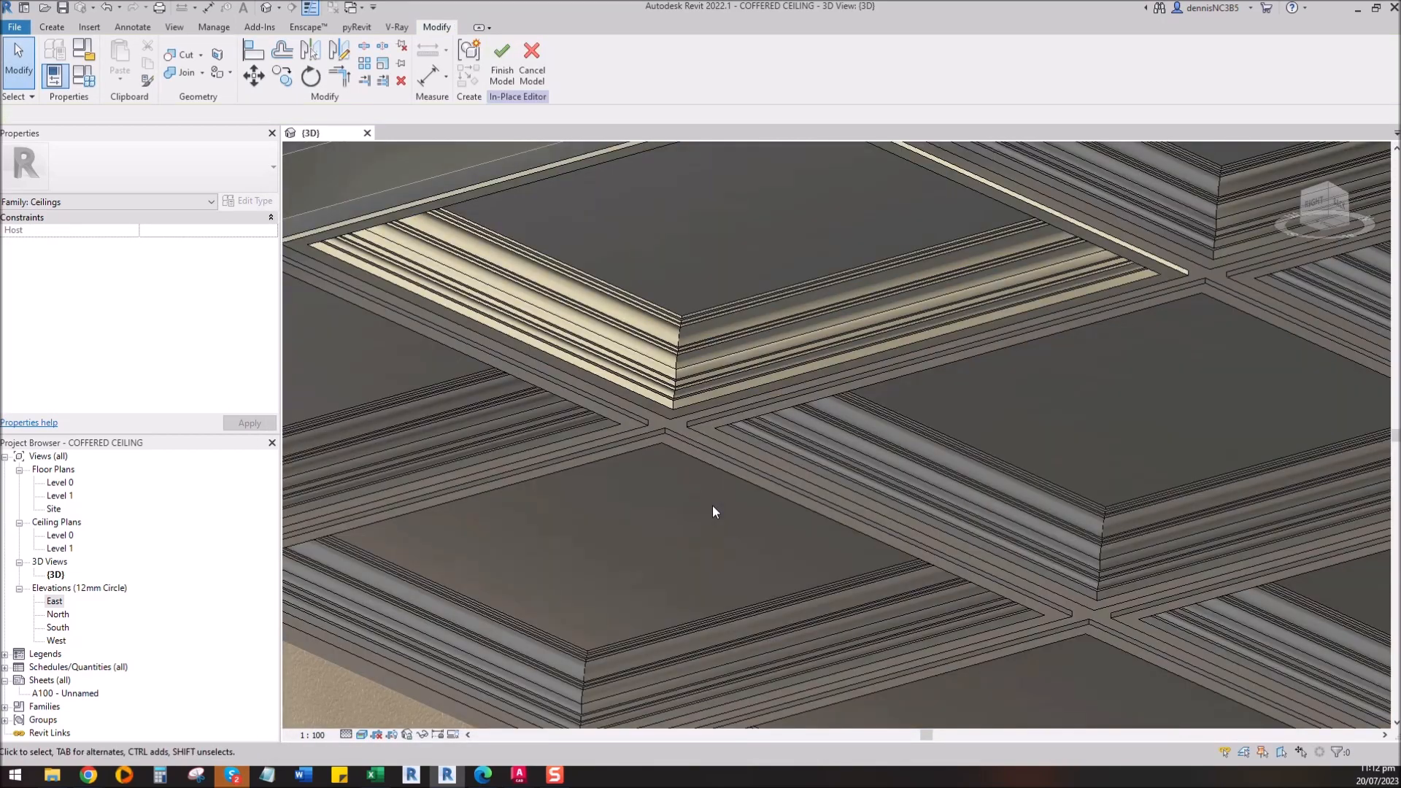
scroll(712, 504, down, 5)
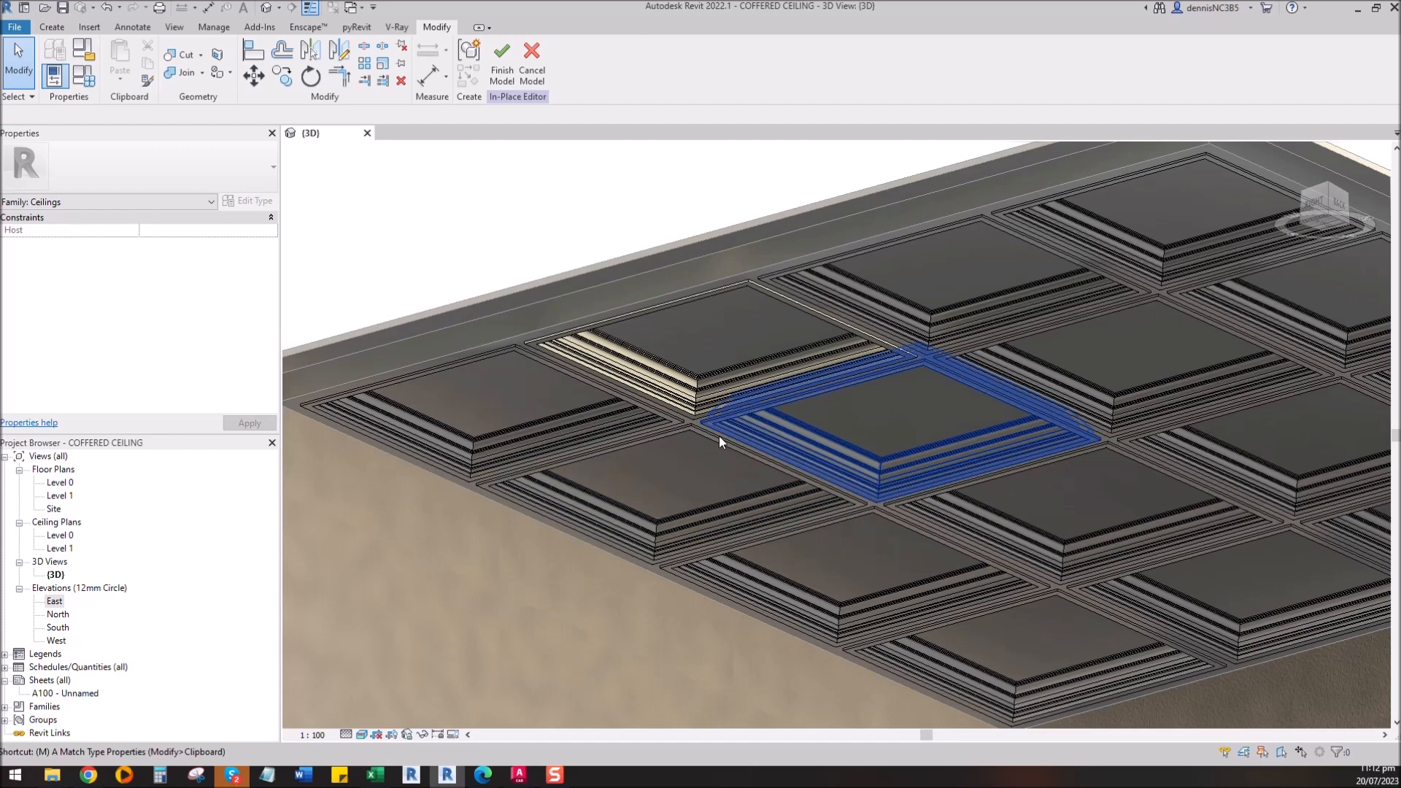
Step: Assign Laminate, Ivory, Matte to the remaining fifteen coffer sweeps together and finish the in-place model
click(585, 437)
ctrl+click(722, 527)
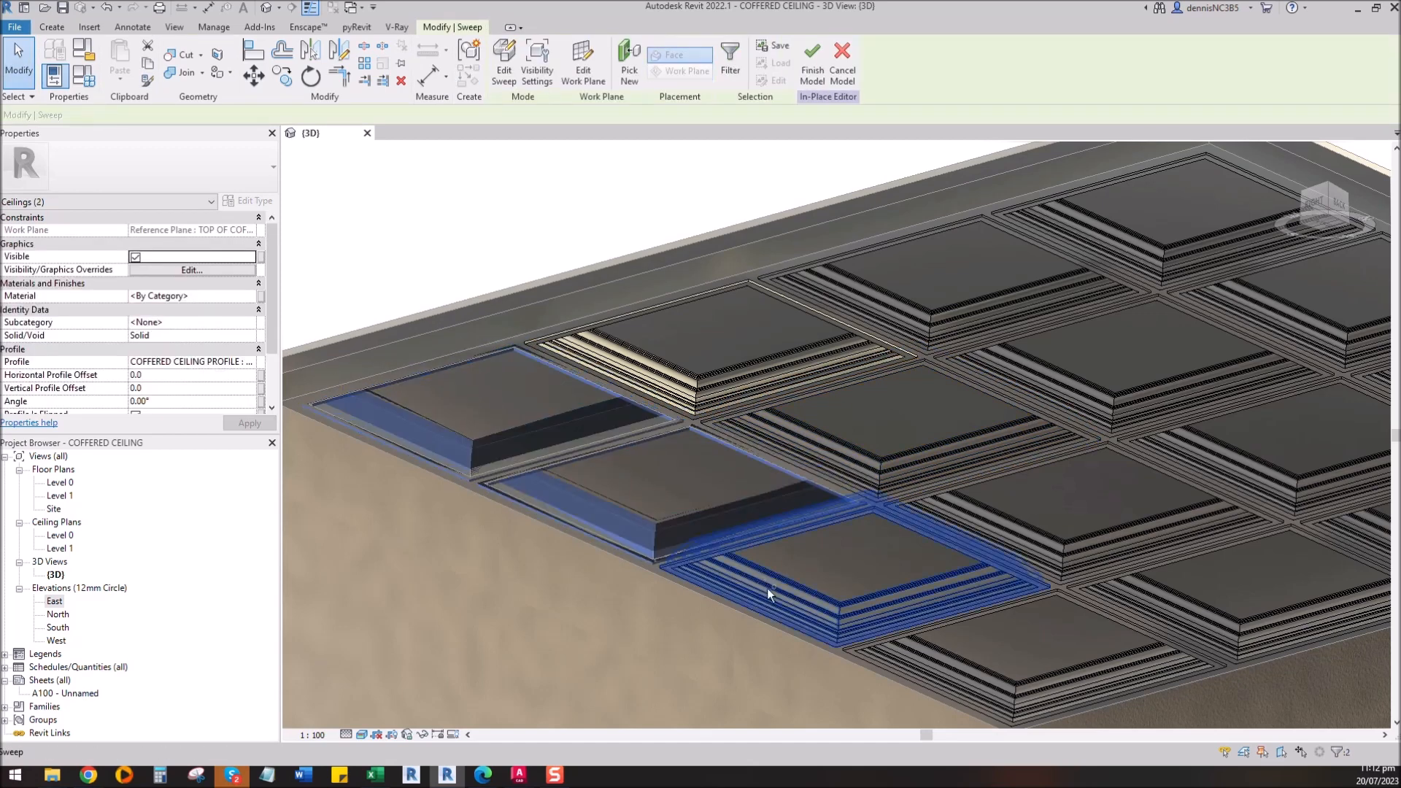
ctrl+click(924, 409)
ctrl+click(1156, 262)
ctrl+click(1254, 310)
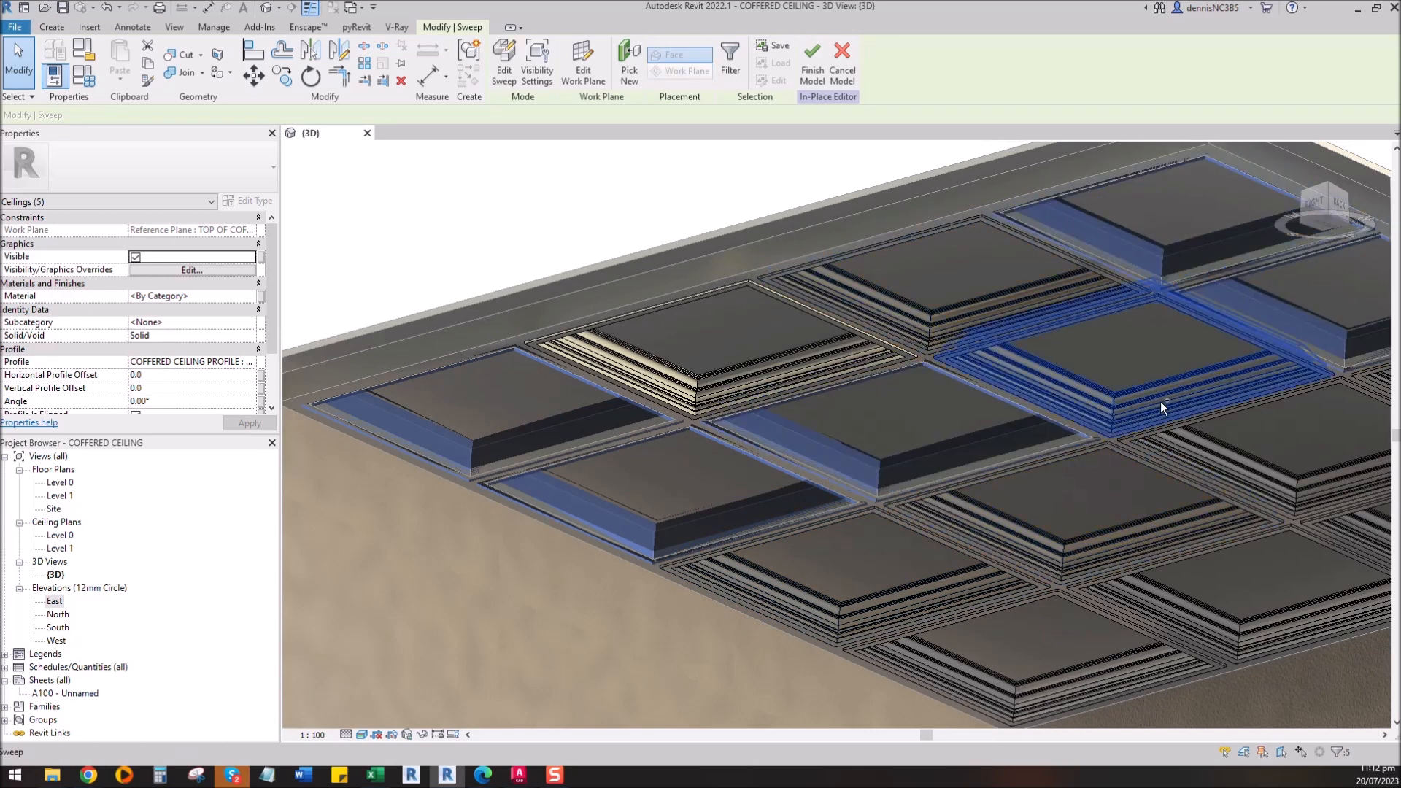
ctrl+click(1160, 401)
ctrl+click(1016, 506)
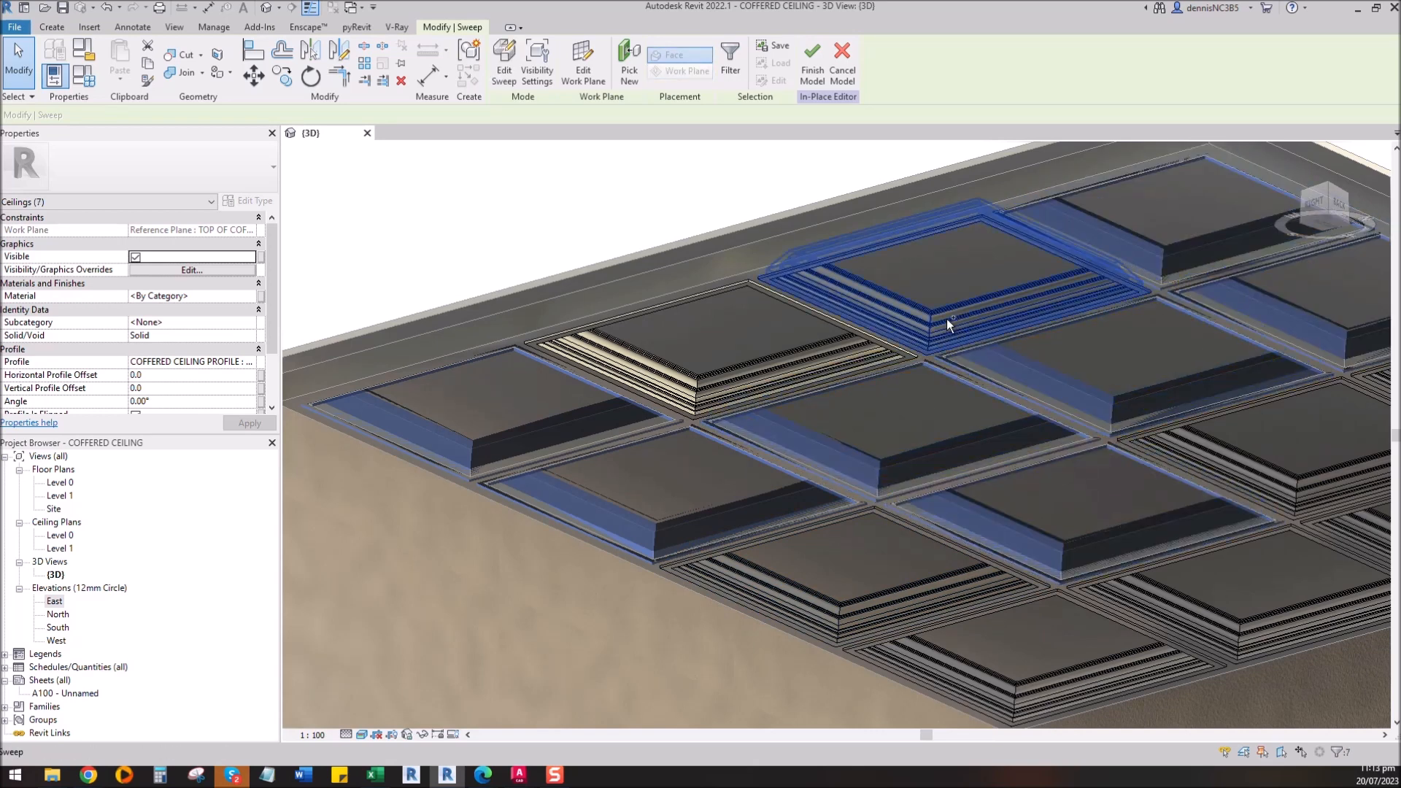
ctrl+click(947, 318)
ctrl+click(944, 615)
ctrl+click(1150, 623)
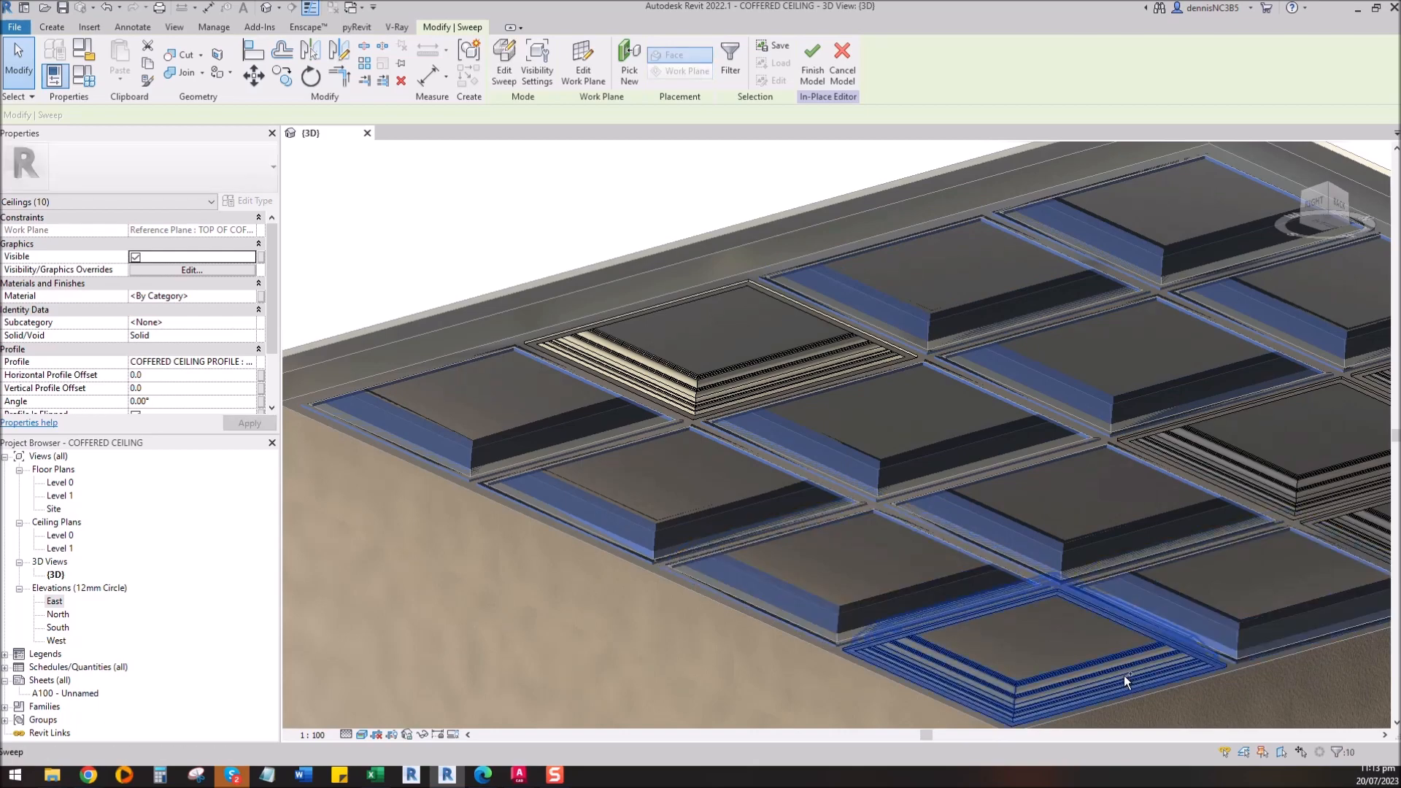
ctrl+click(1123, 677)
scroll(656, 503, down, 3)
scroll(1021, 539, up, 2)
ctrl+click(1010, 523)
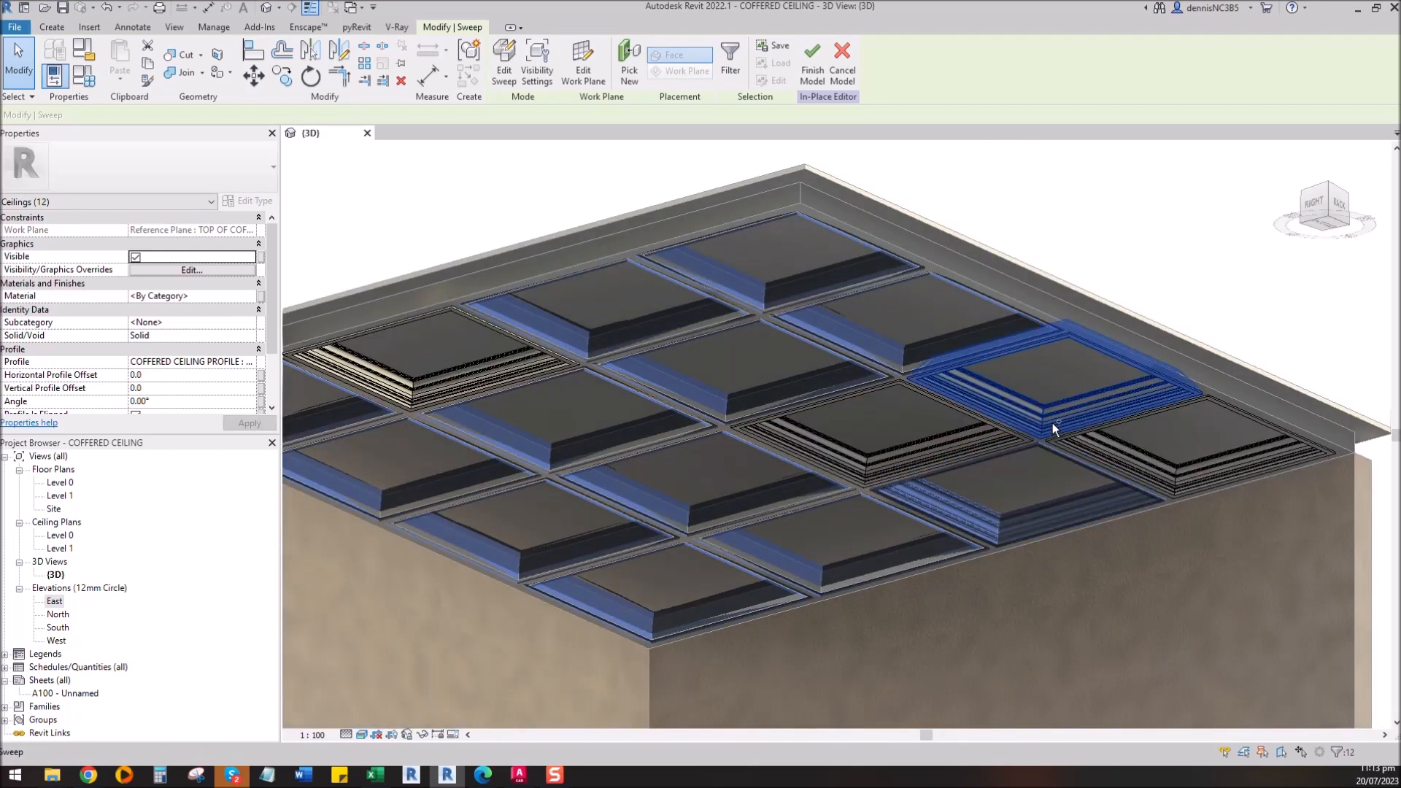
ctrl+click(1051, 423)
ctrl+click(1143, 478)
ctrl+click(1143, 478)
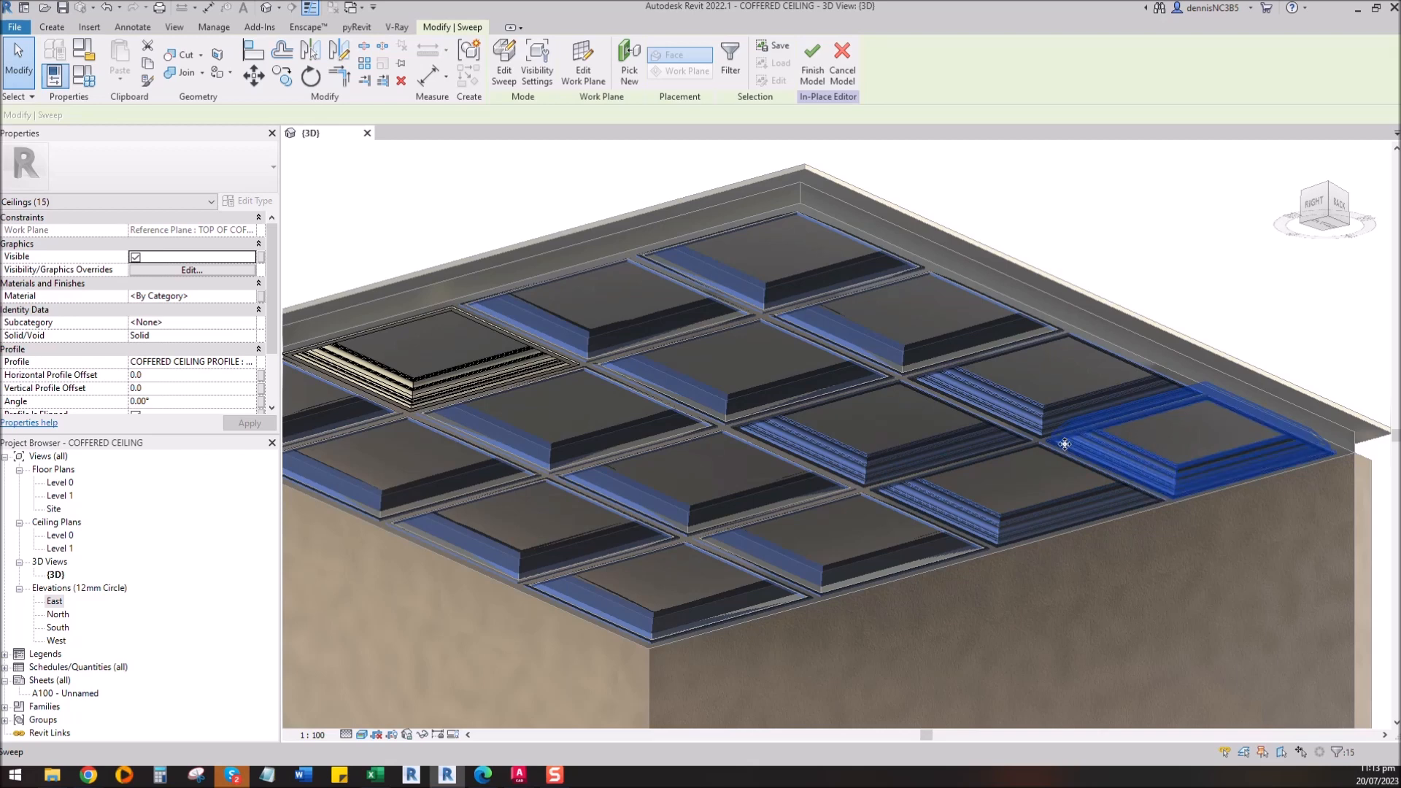
click(254, 328)
click(254, 327)
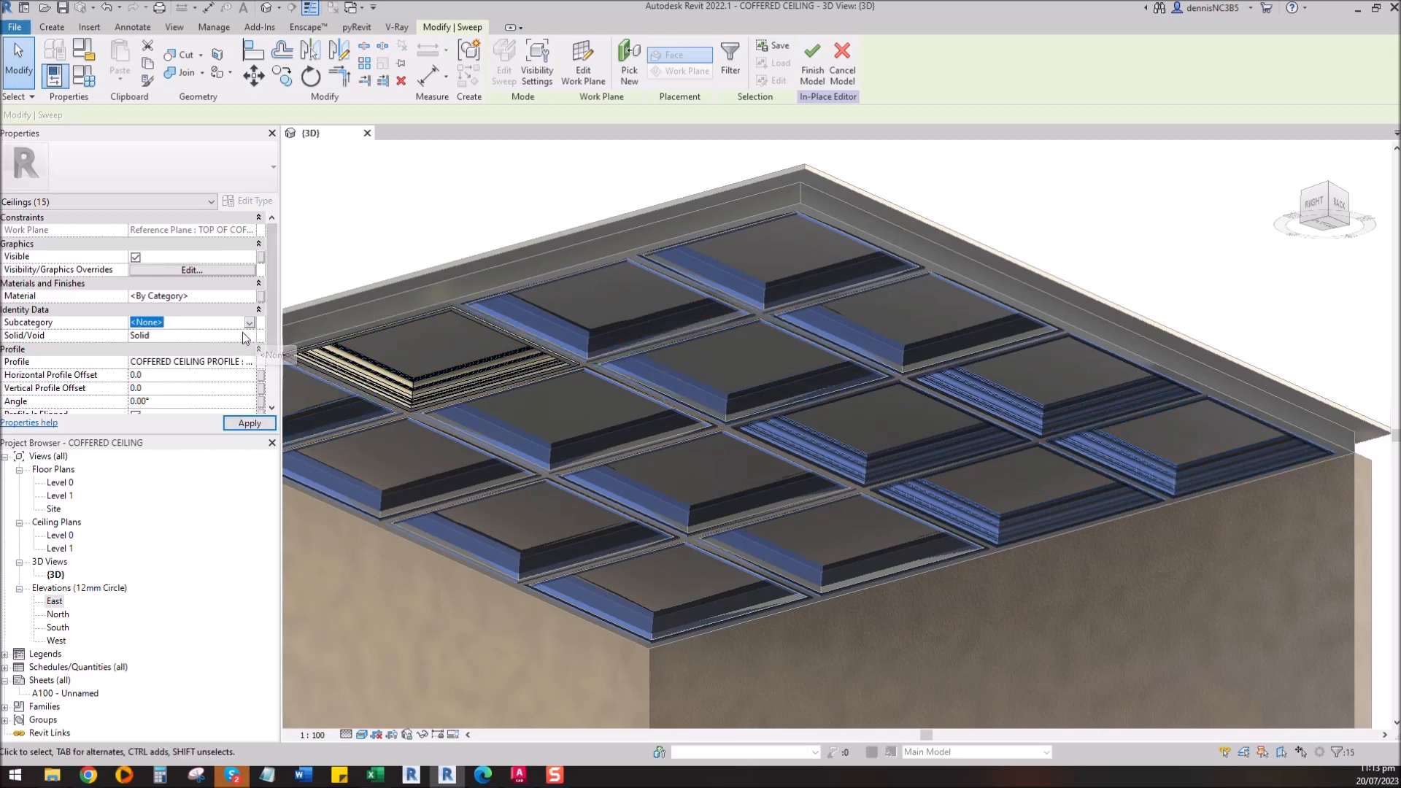
click(248, 298)
click(253, 298)
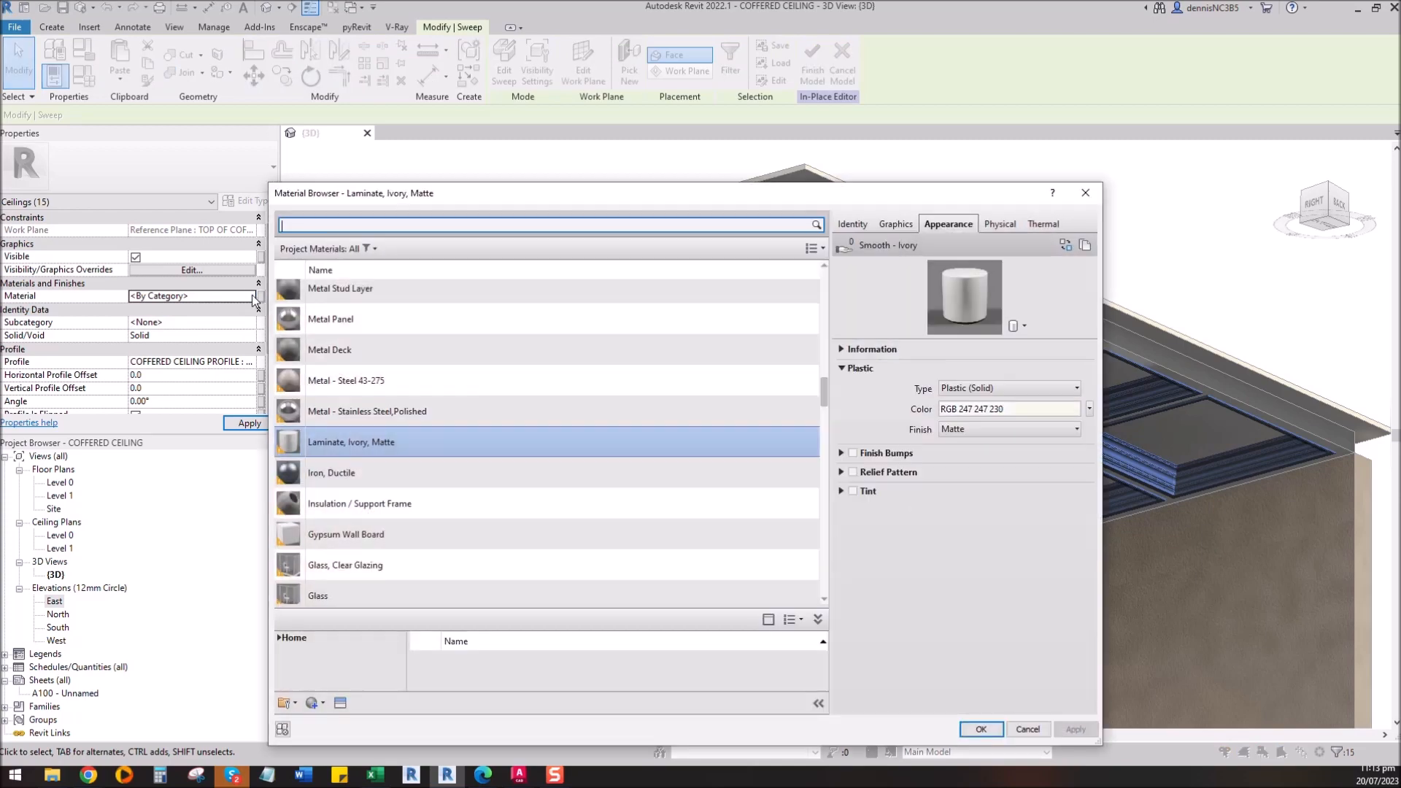
click(980, 728)
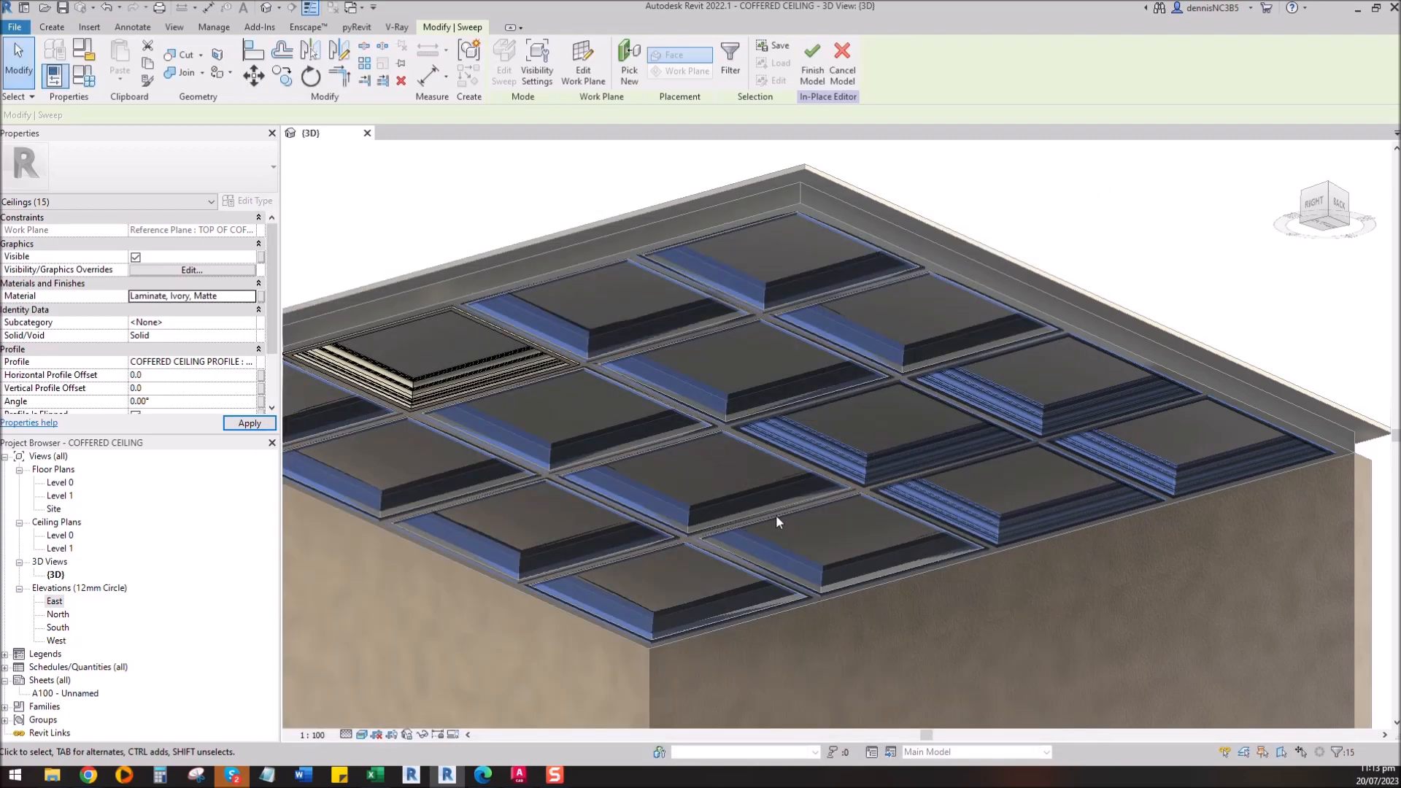
key(Escape)
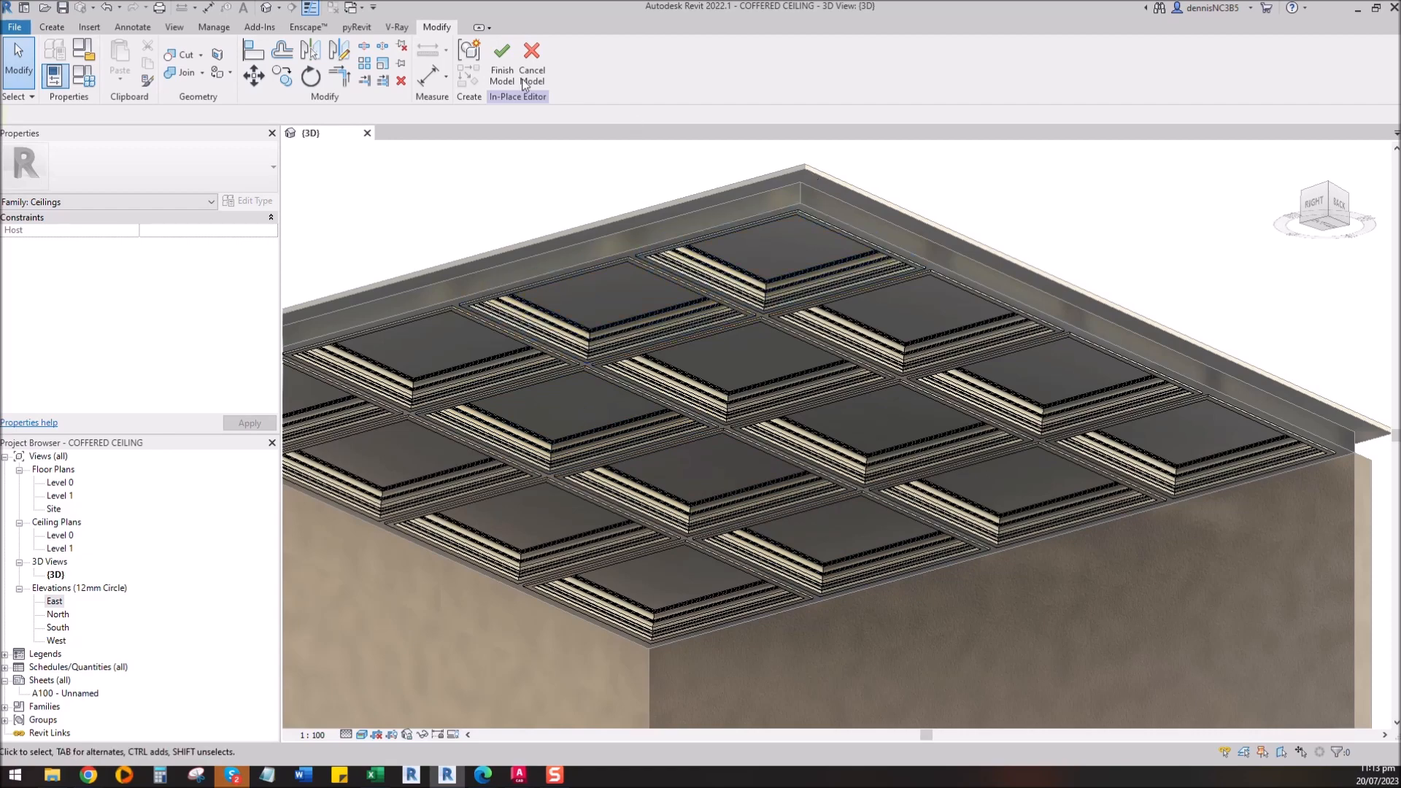
click(503, 65)
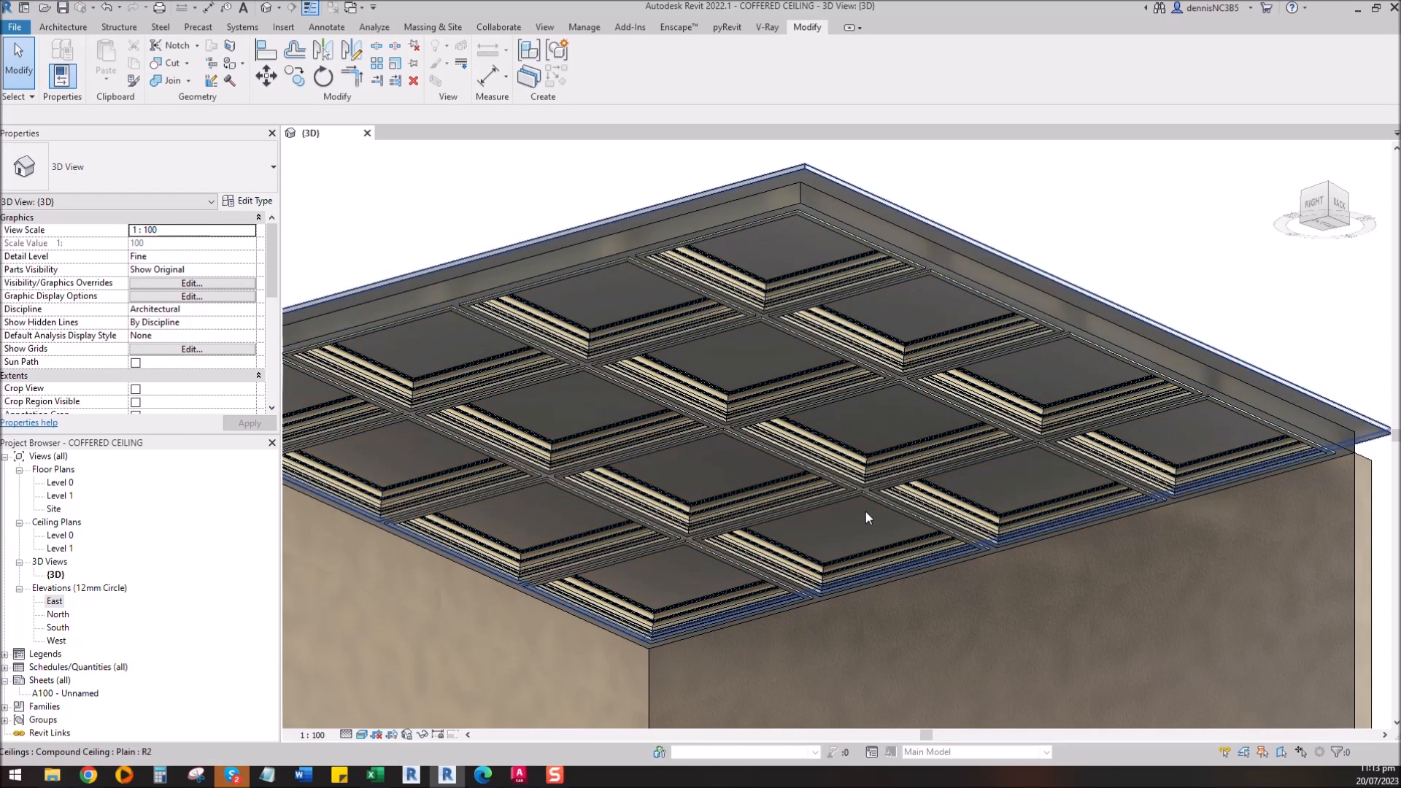
Step: Select the plain compound ceiling above the coffers and open its type's layer structure for editing
click(806, 170)
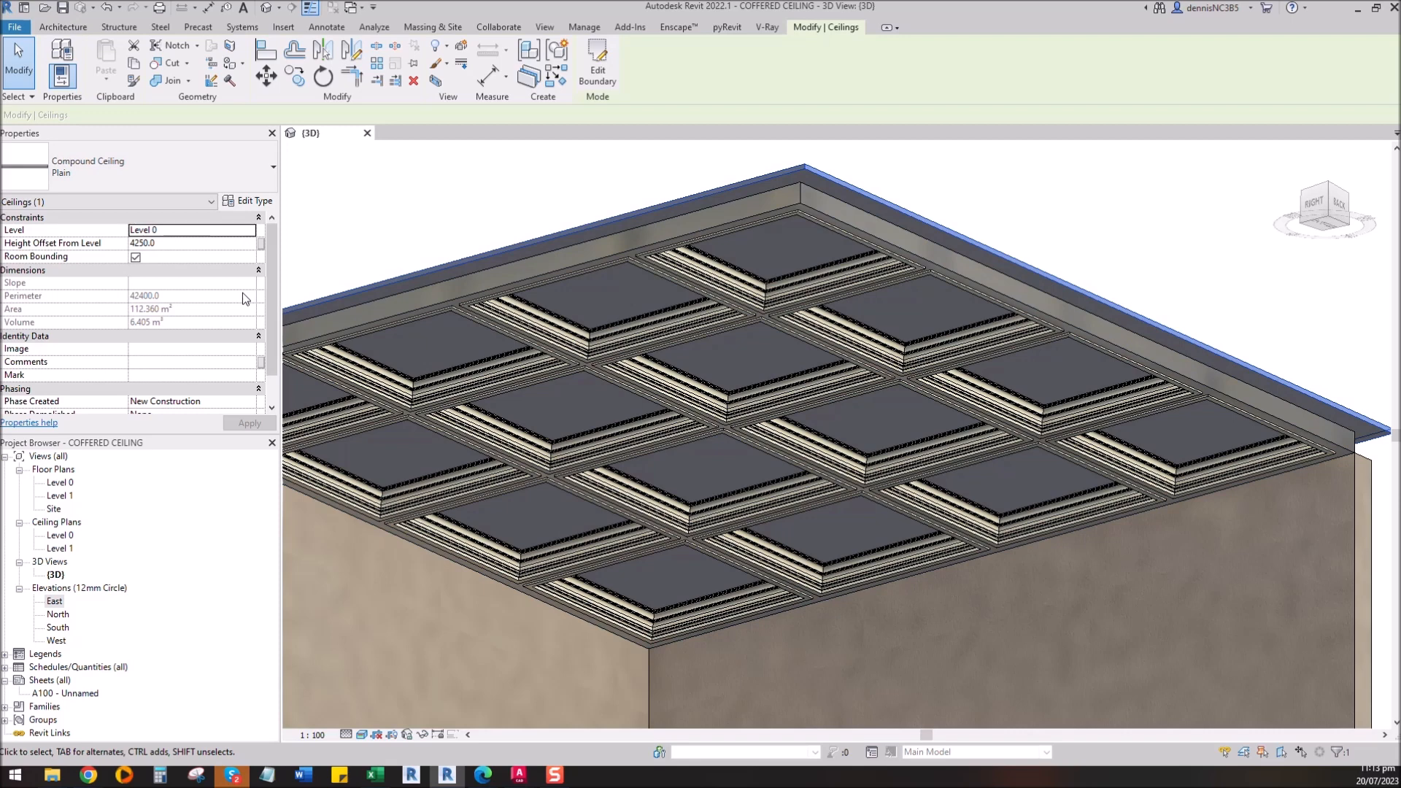
click(253, 202)
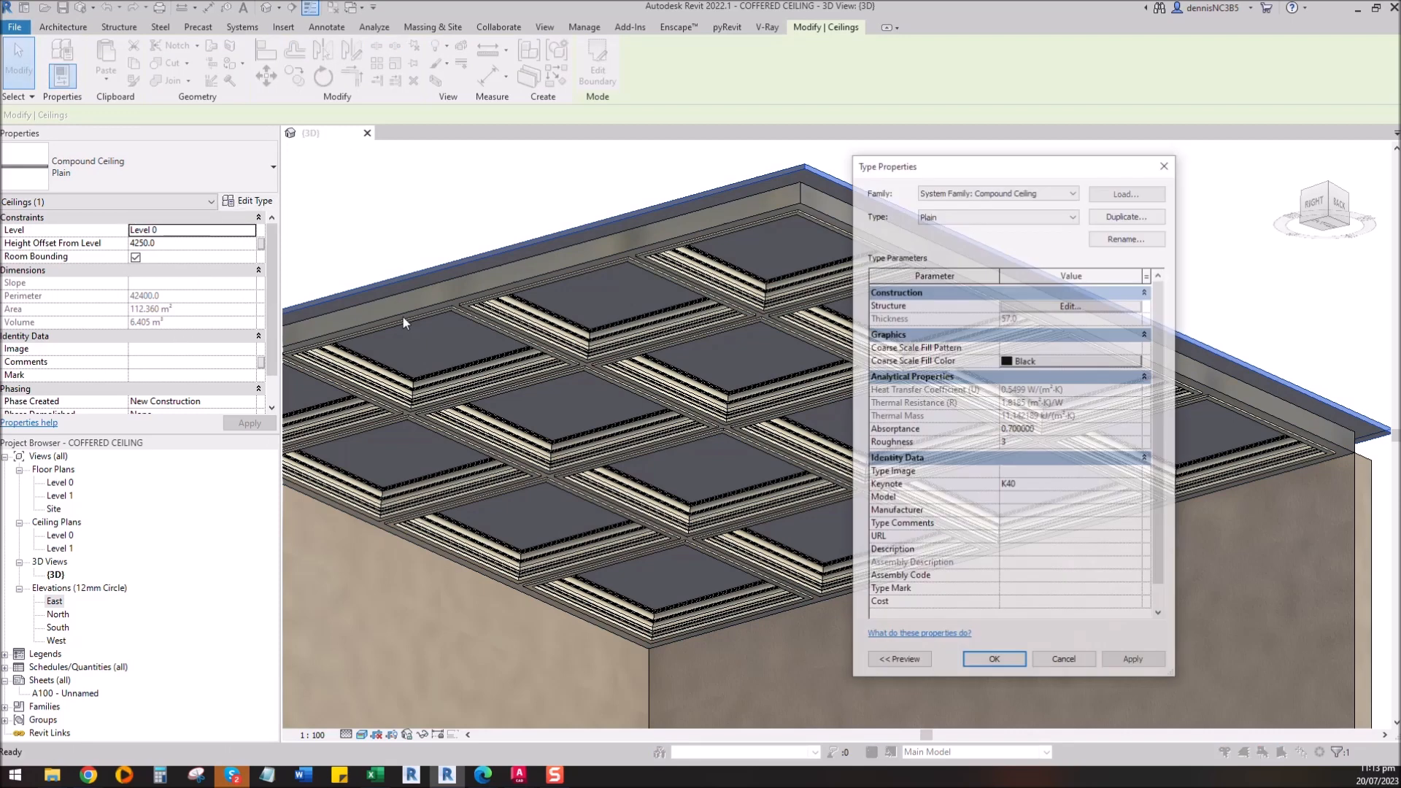
click(1076, 296)
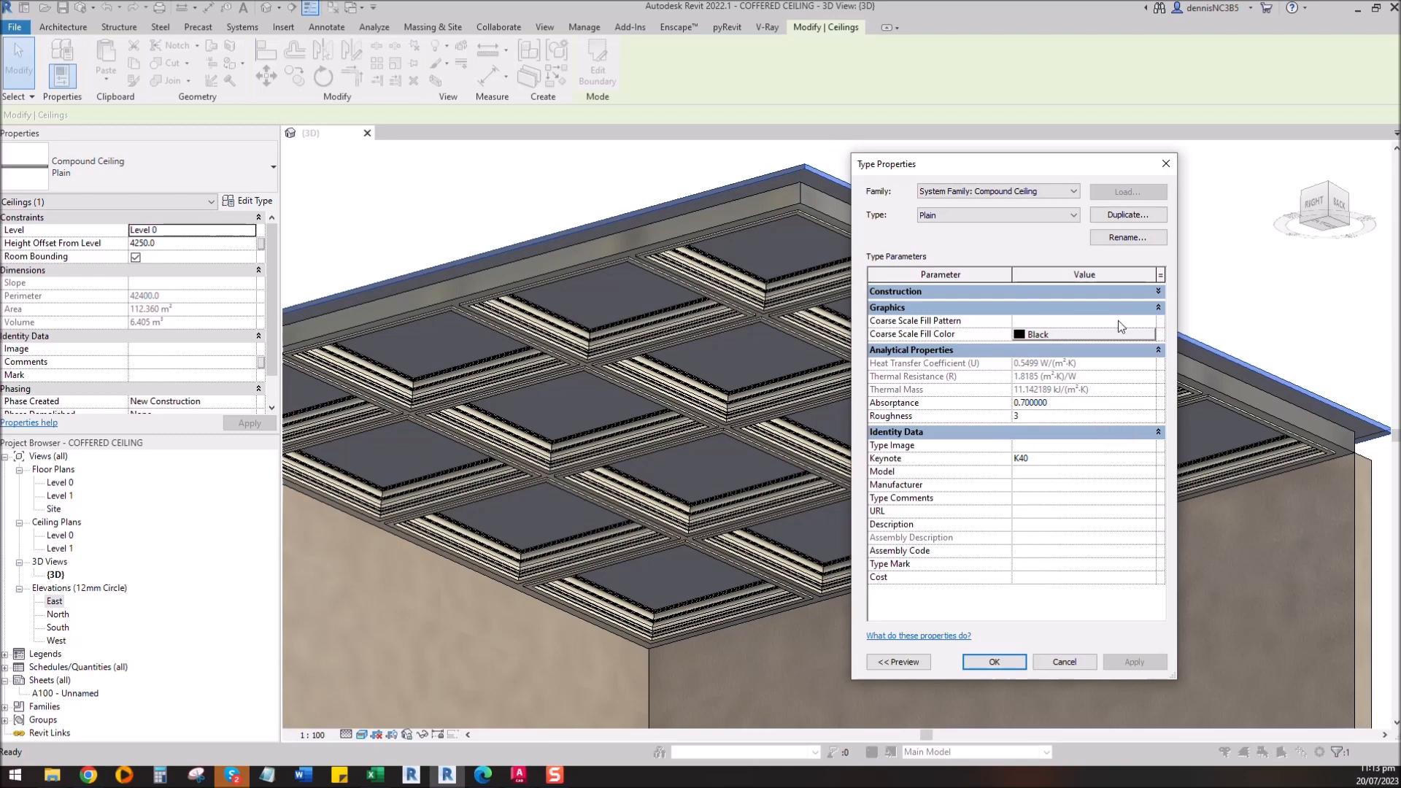
click(994, 662)
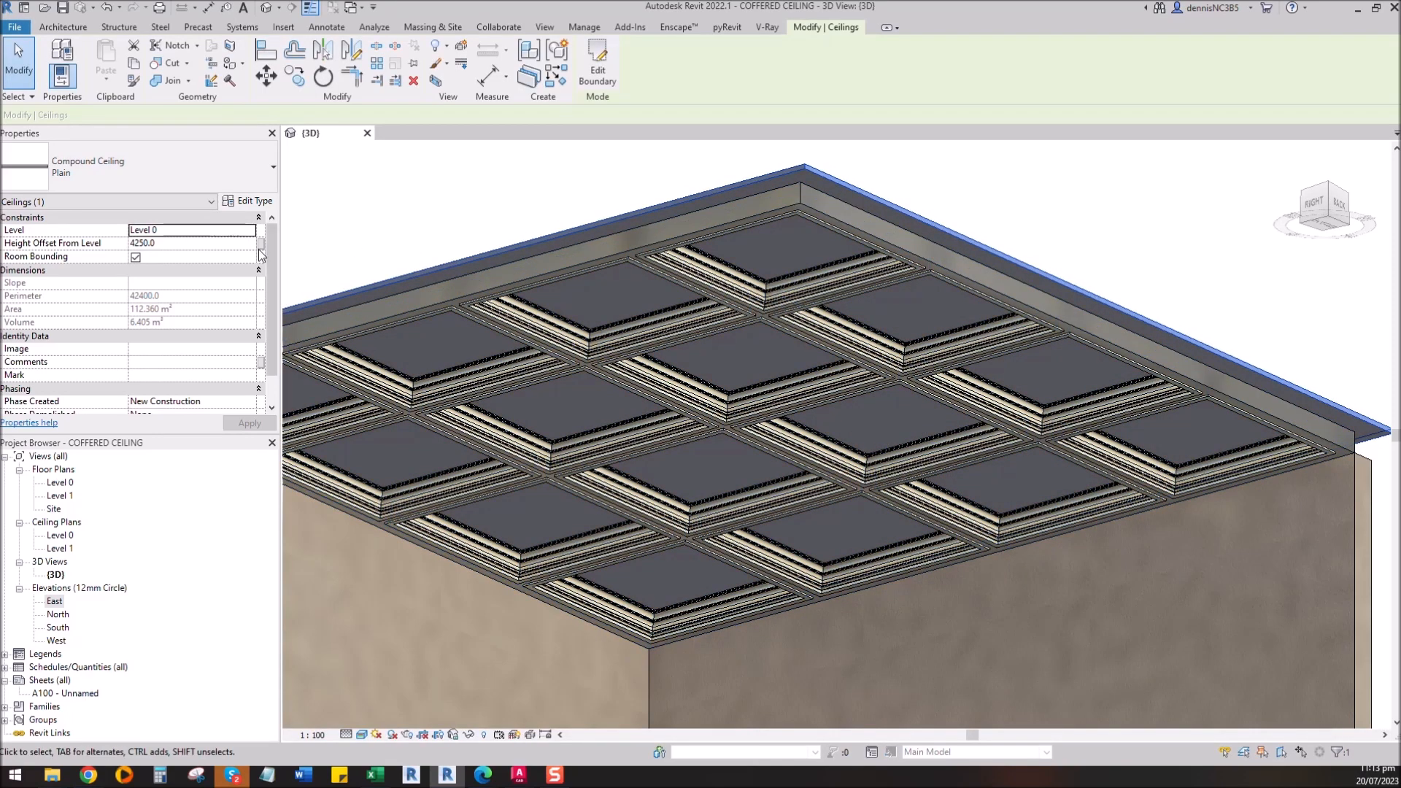
click(256, 203)
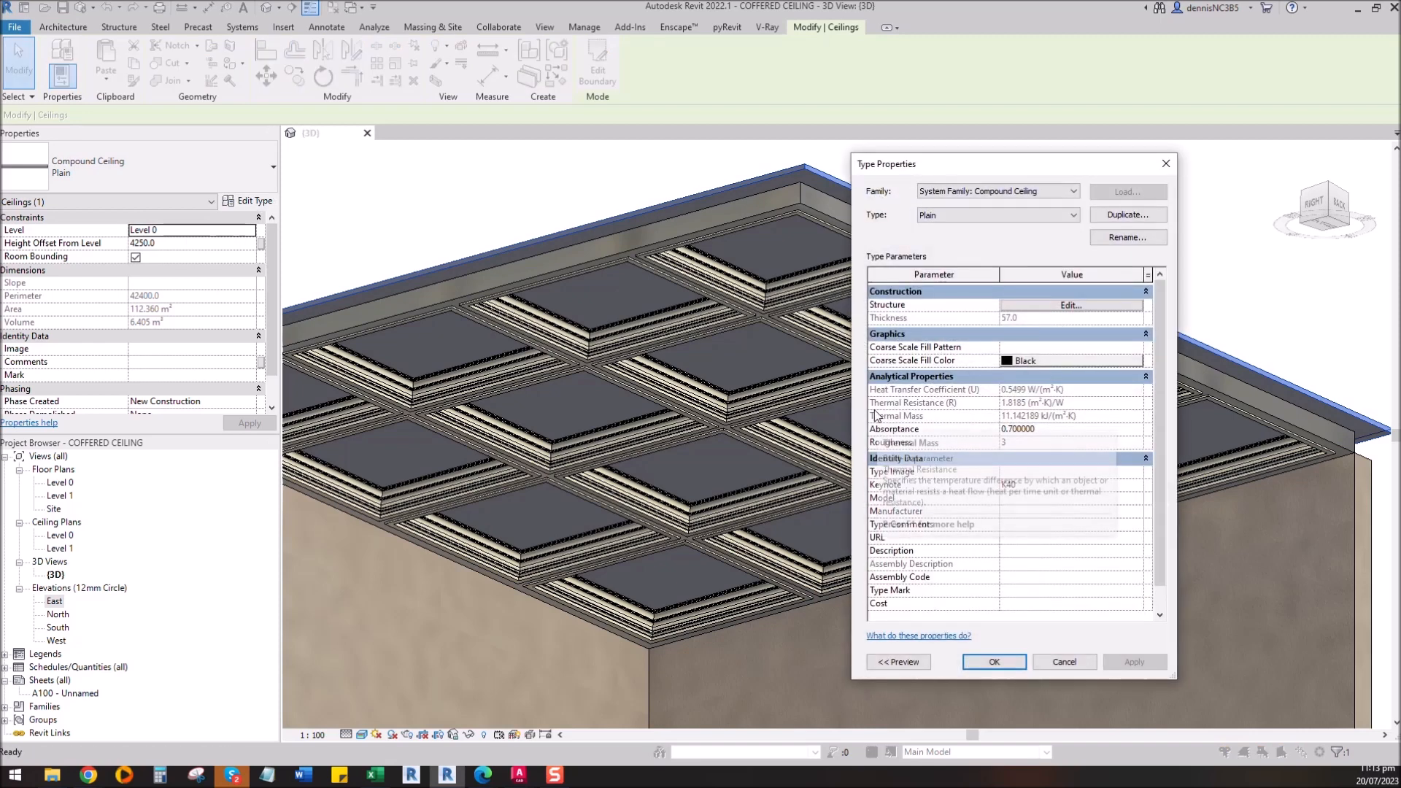
click(1070, 307)
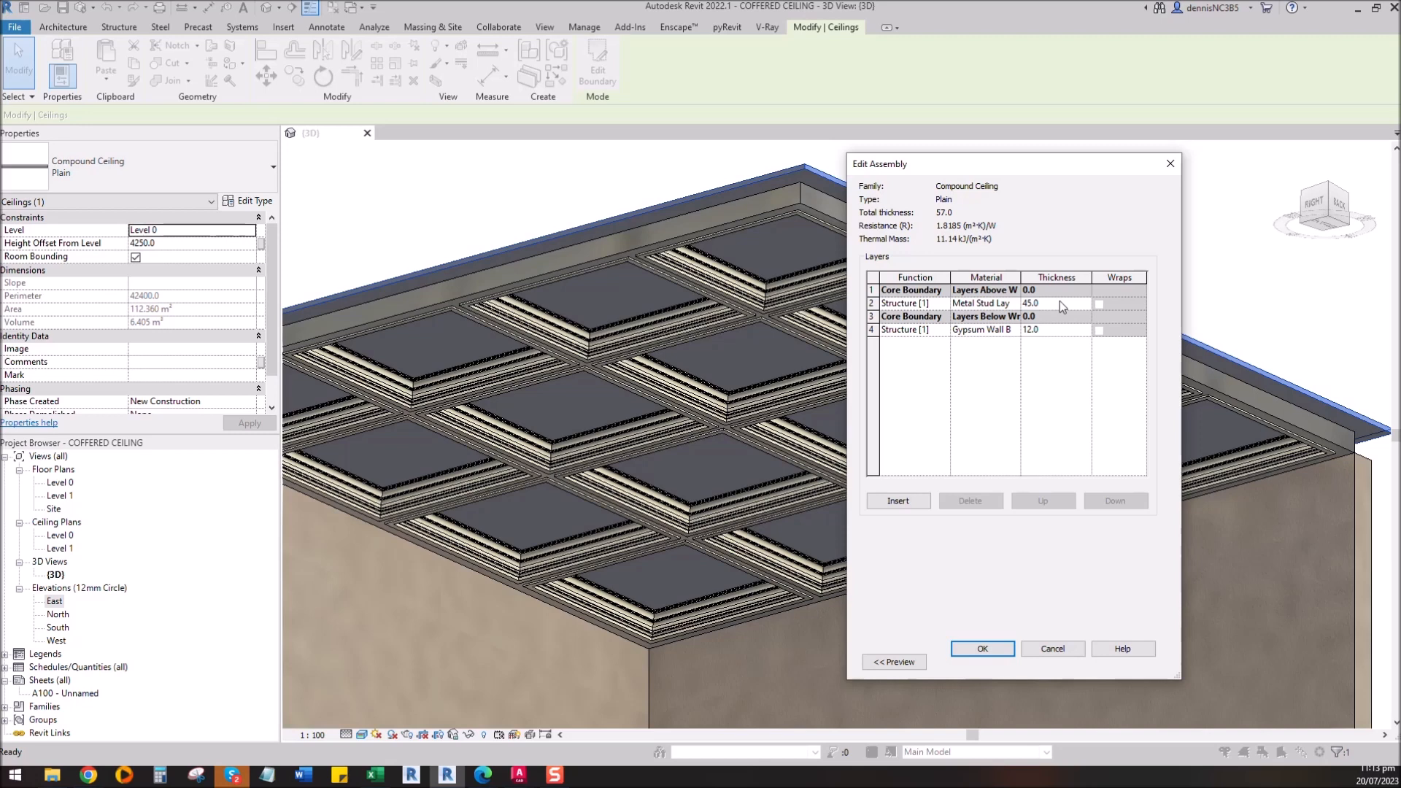
Step: Change the plain ceiling's 12 mm gypsum layer material to Concrete, Sand/Cement Screed and apply the type changes
click(1010, 330)
click(1015, 332)
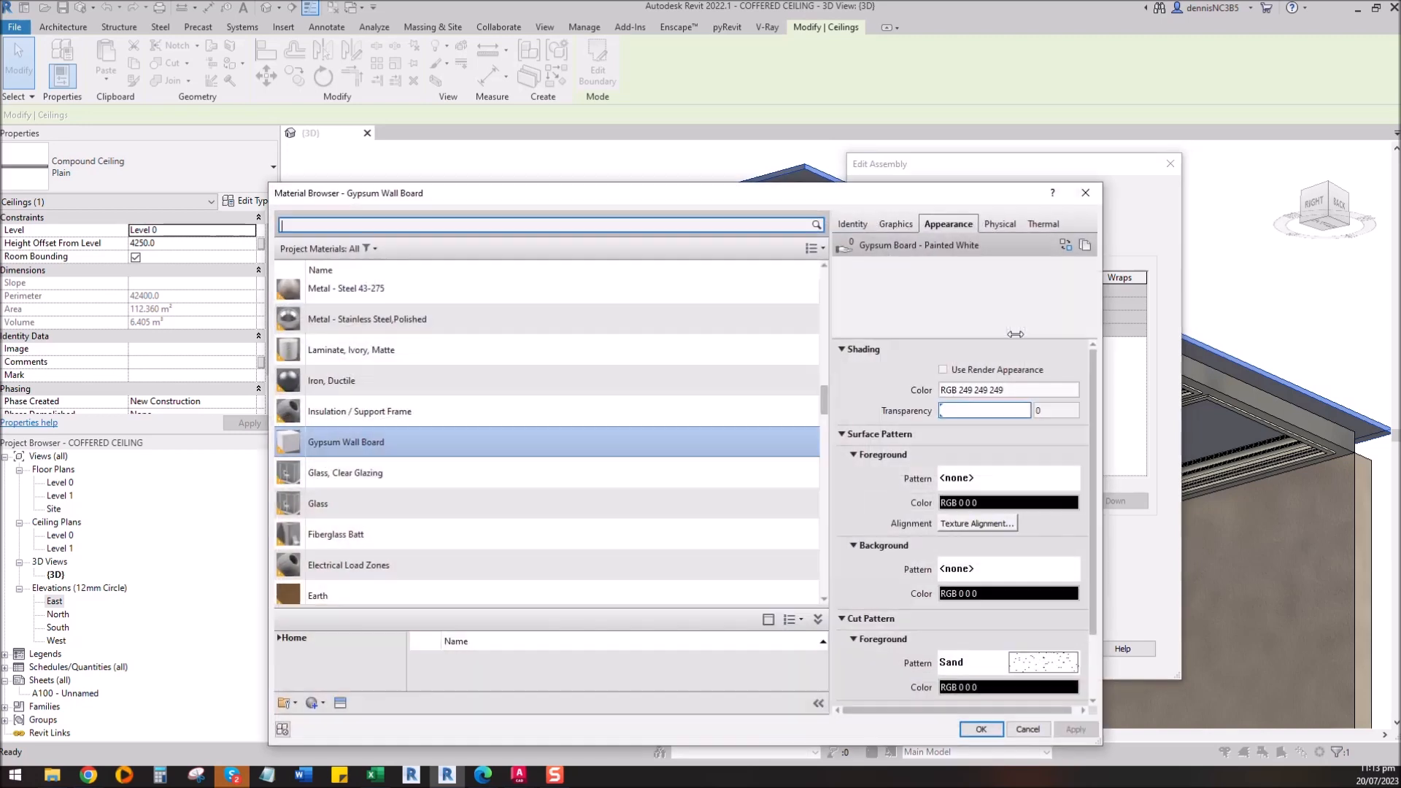
drag(822, 398, 834, 483)
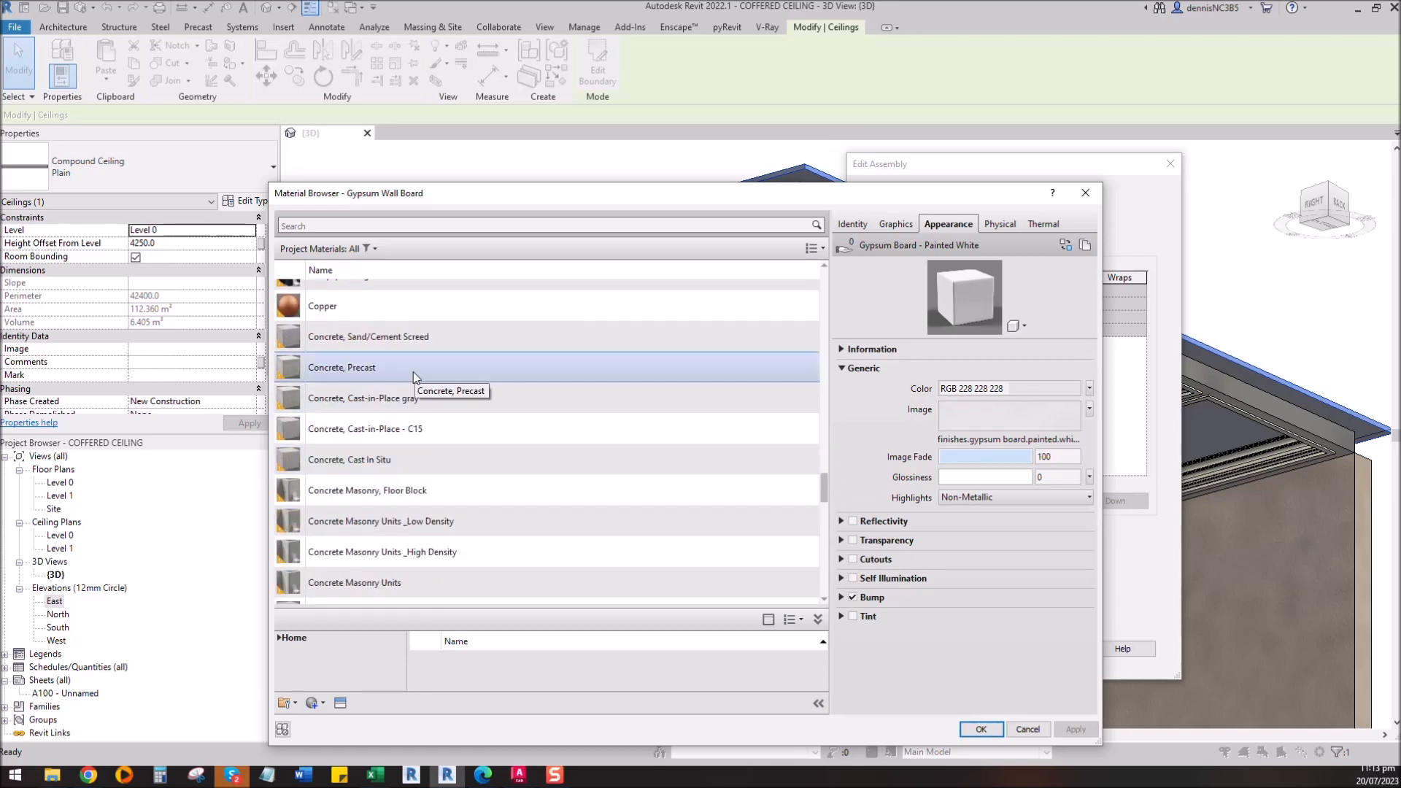
click(410, 339)
click(981, 730)
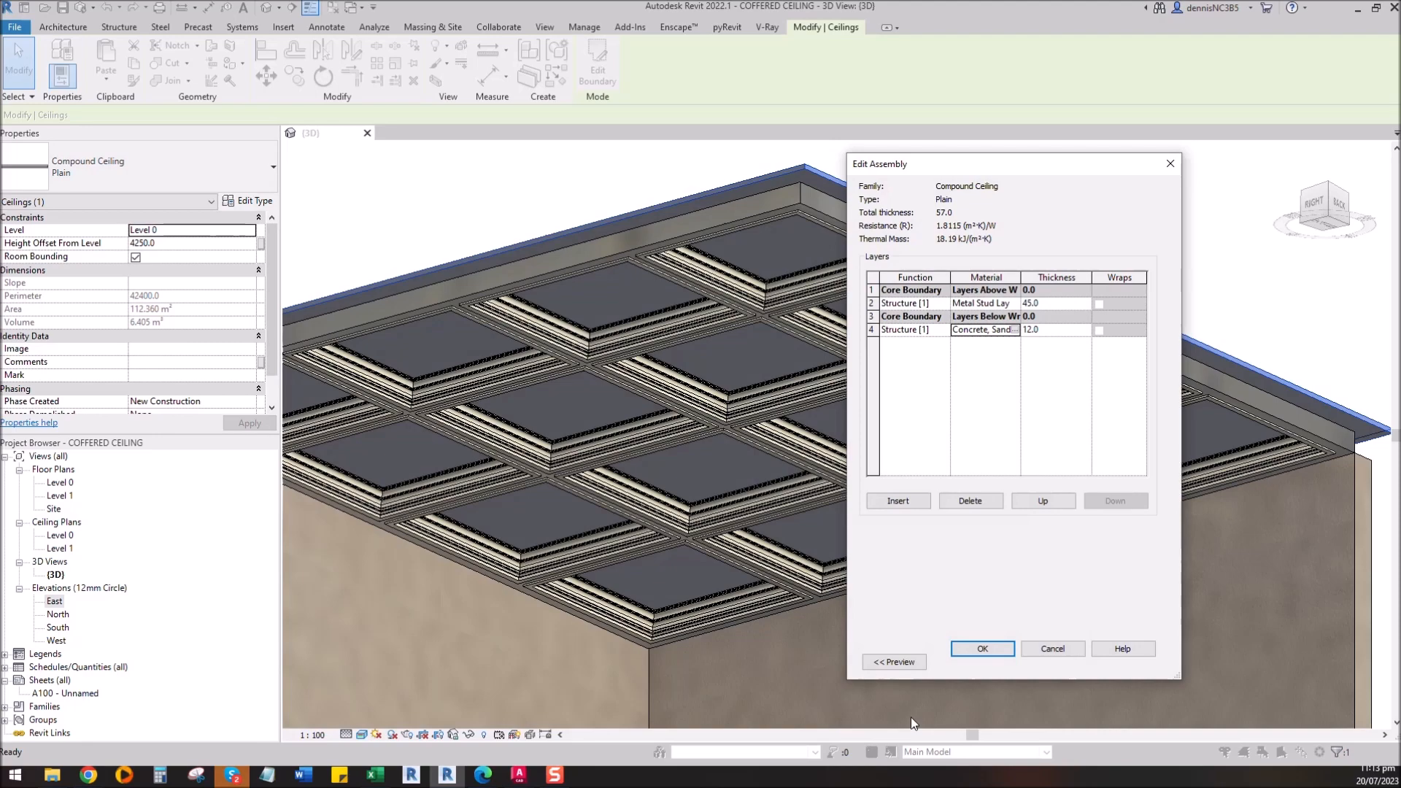
click(1001, 649)
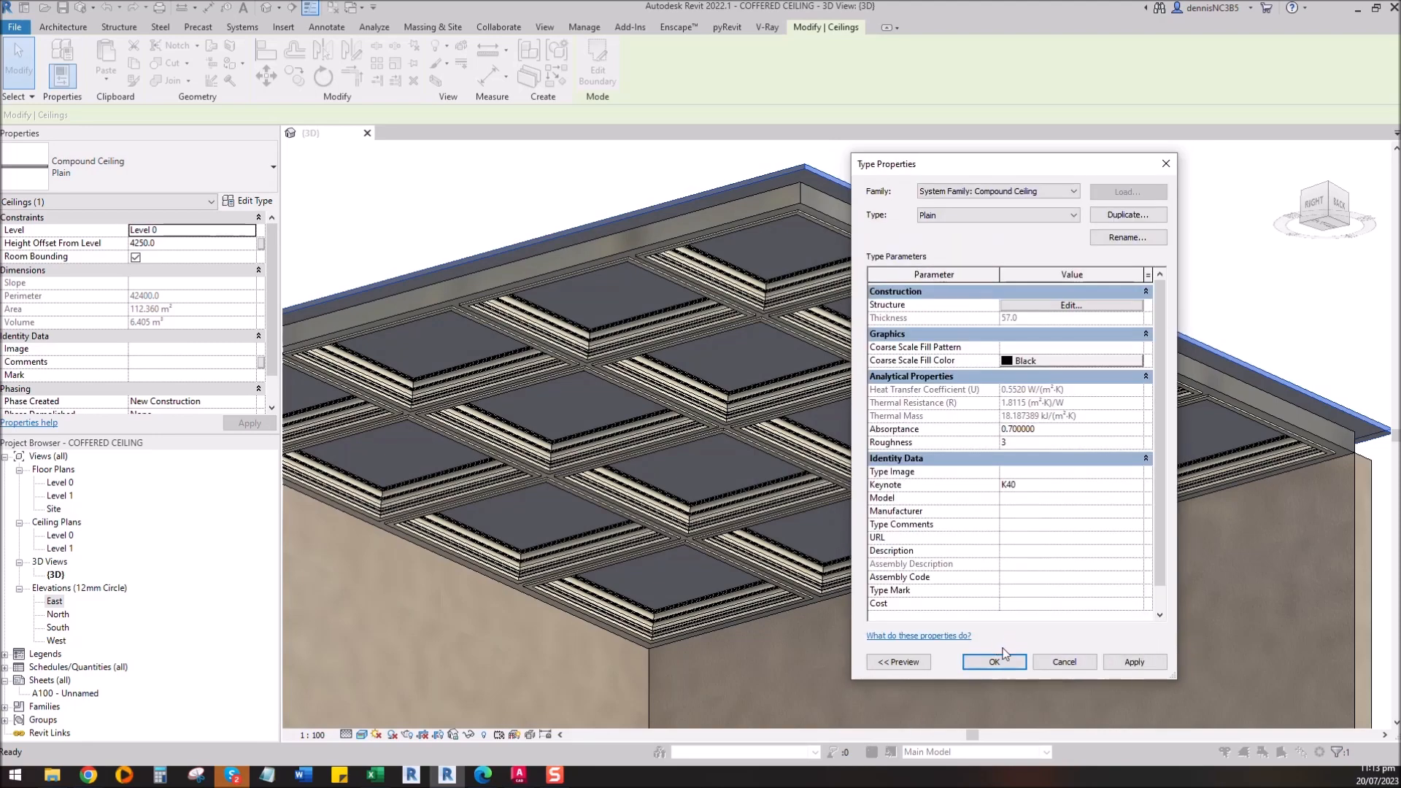
click(1135, 661)
click(994, 662)
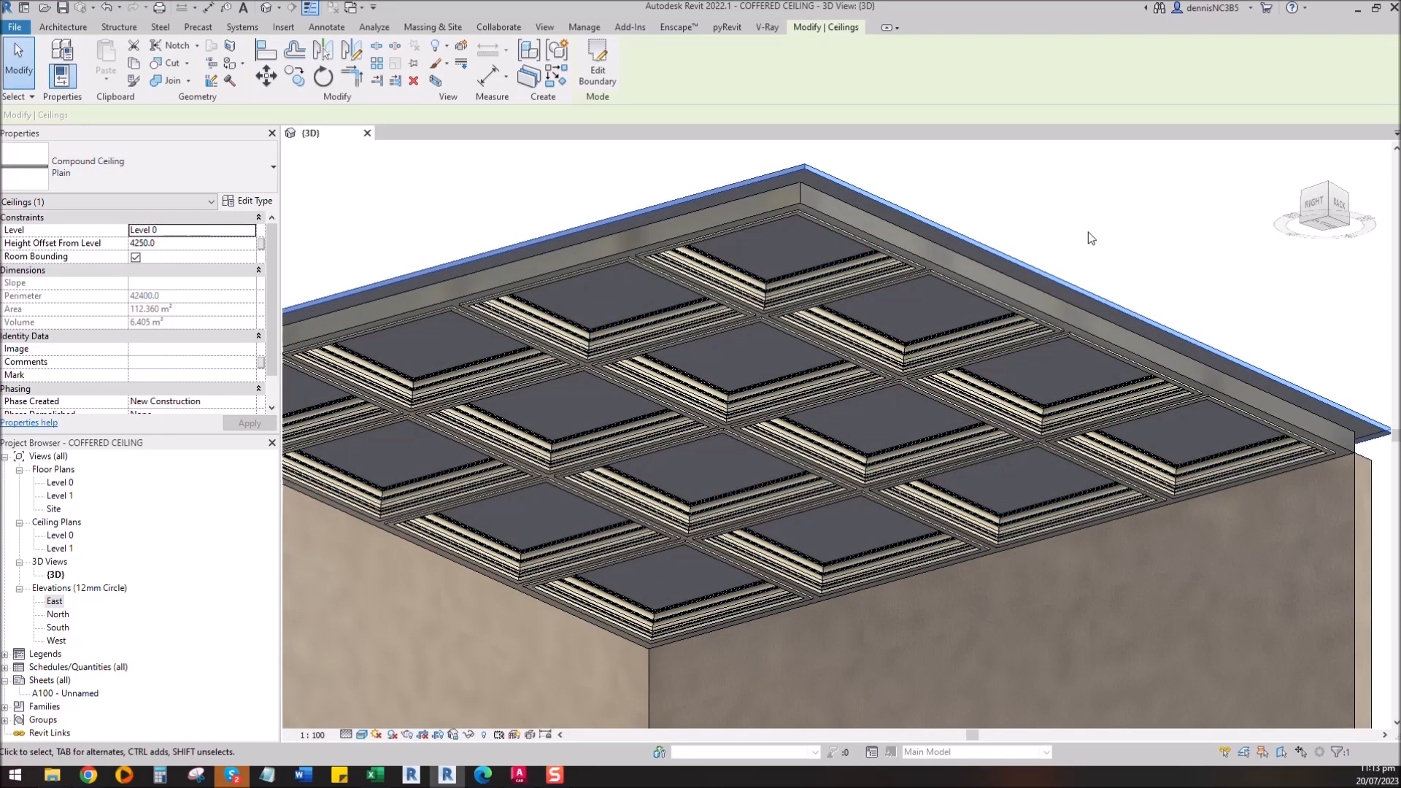
click(1088, 232)
Step: Examine the coffered ceiling's materials up close and from another angle in the 3D view
scroll(929, 343, up, 3)
scroll(935, 373, down, 3)
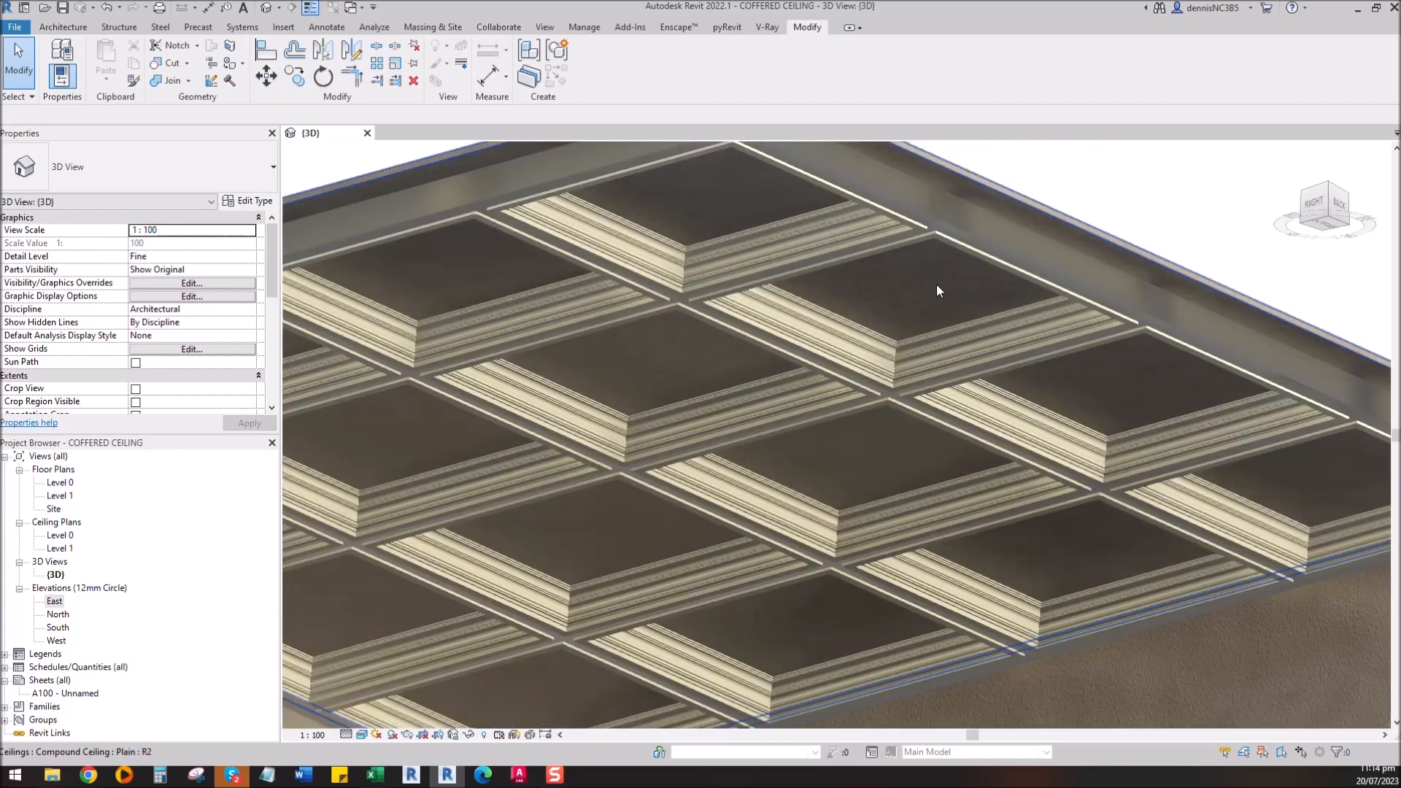
scroll(799, 548, up, 3)
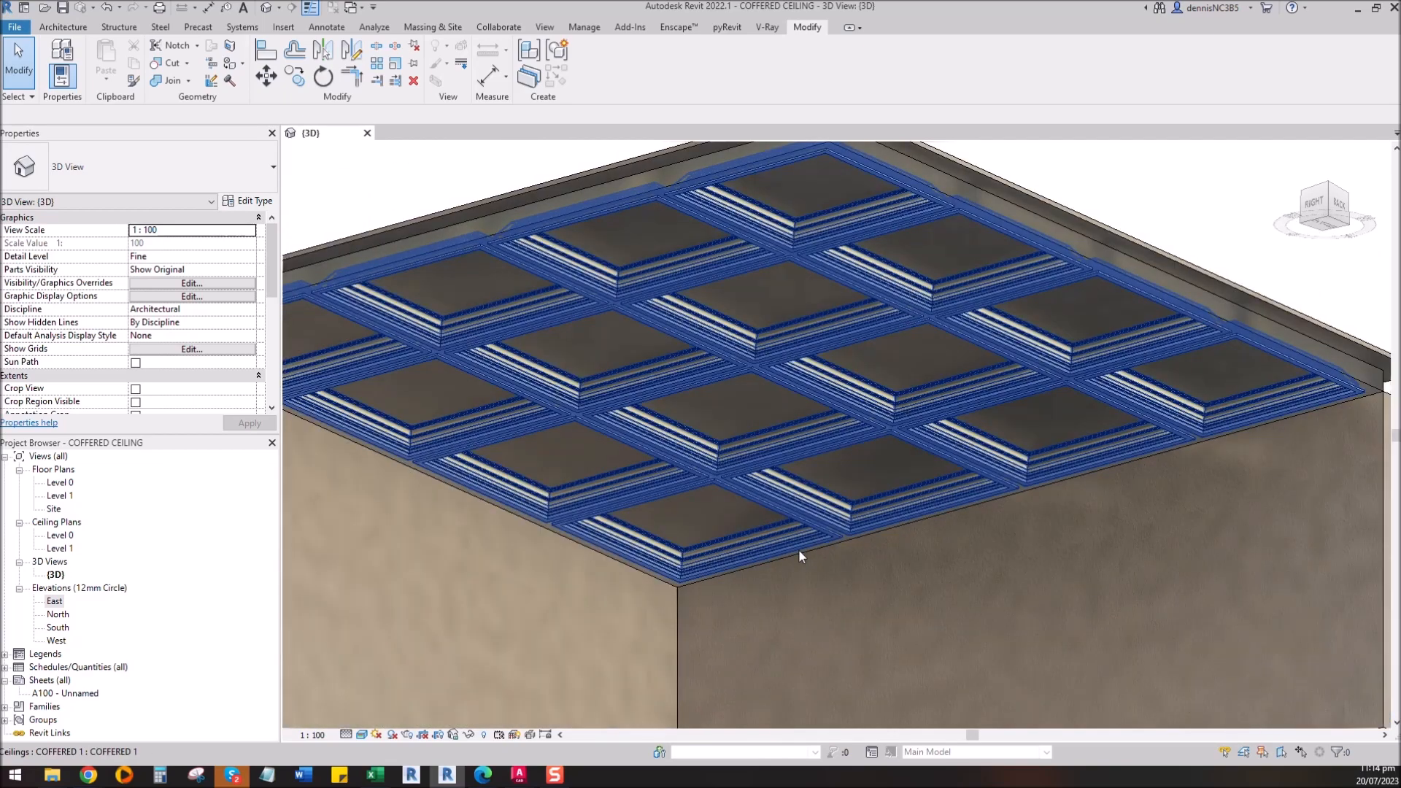
scroll(738, 529, up, 10)
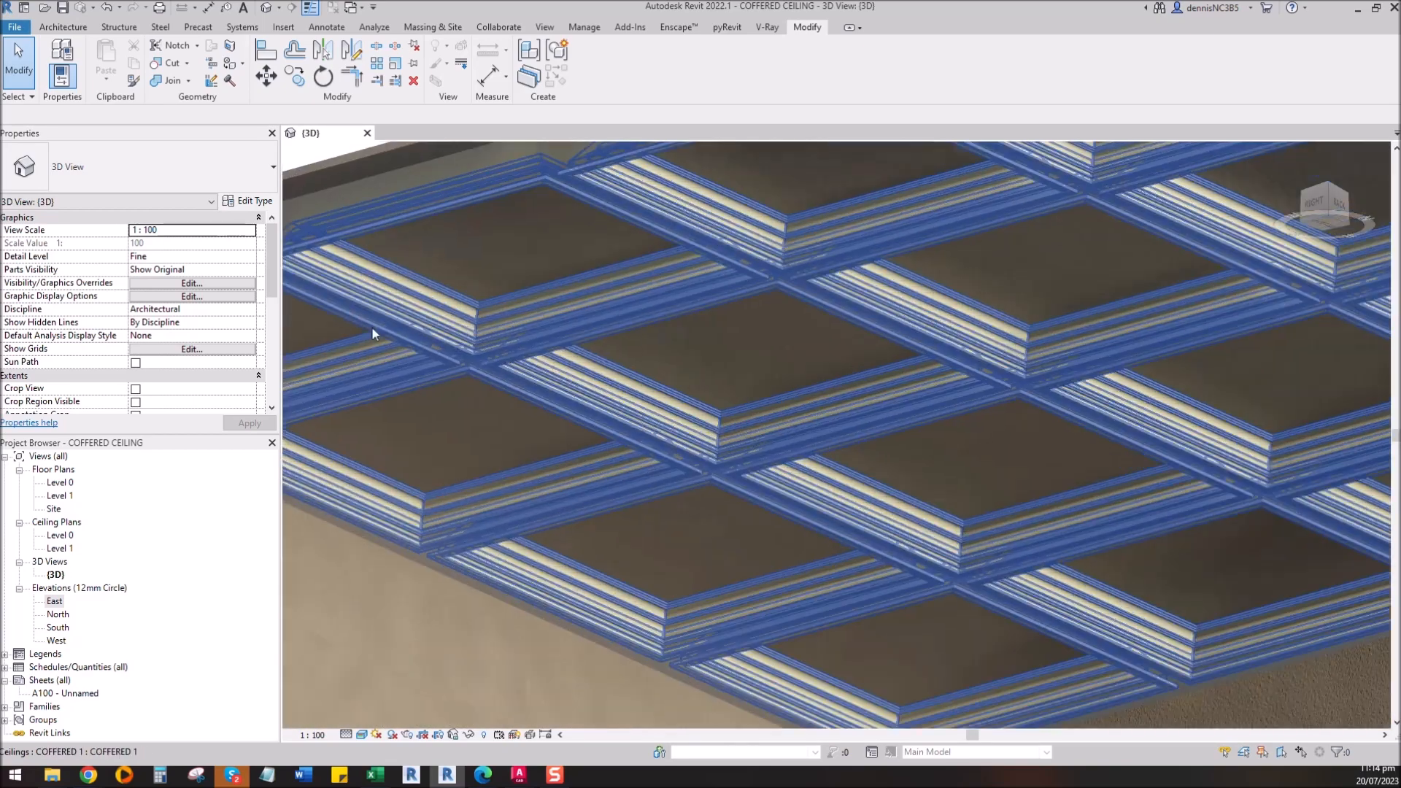
scroll(987, 599, down, 5)
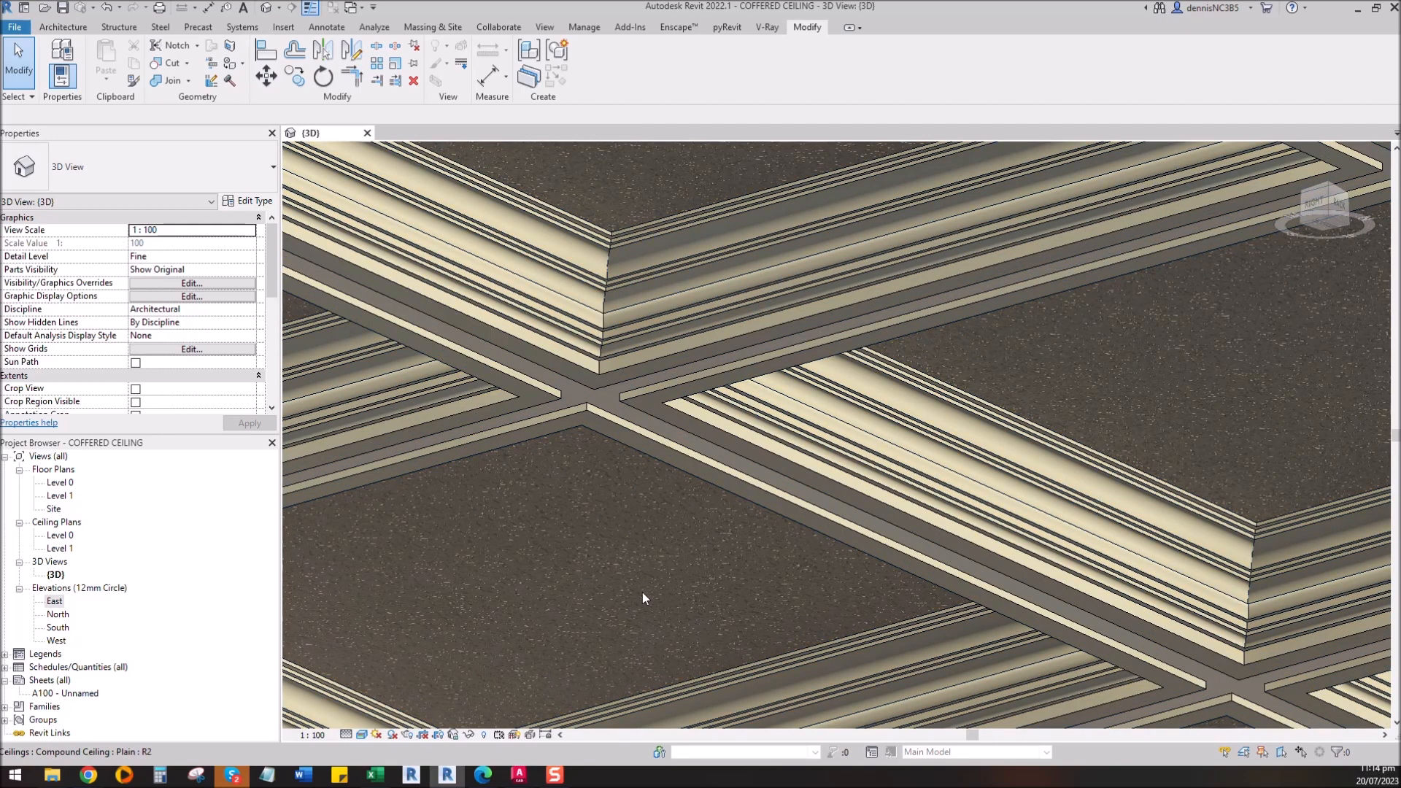
scroll(642, 592, down, 3)
scroll(581, 379, down, 5)
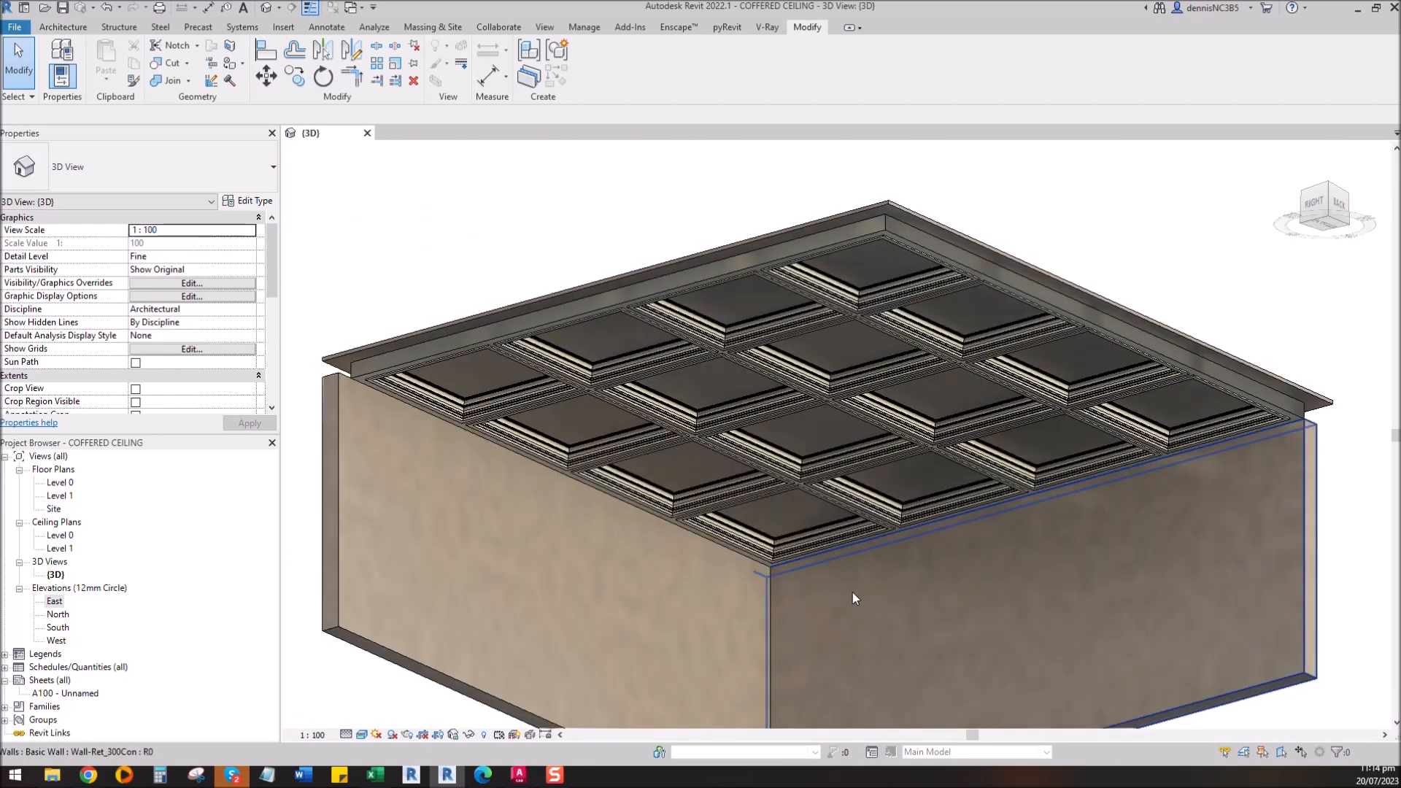
scroll(637, 257, down, 1)
shift+middle_drag(729, 423, 790, 466)
scroll(777, 379, up, 4)
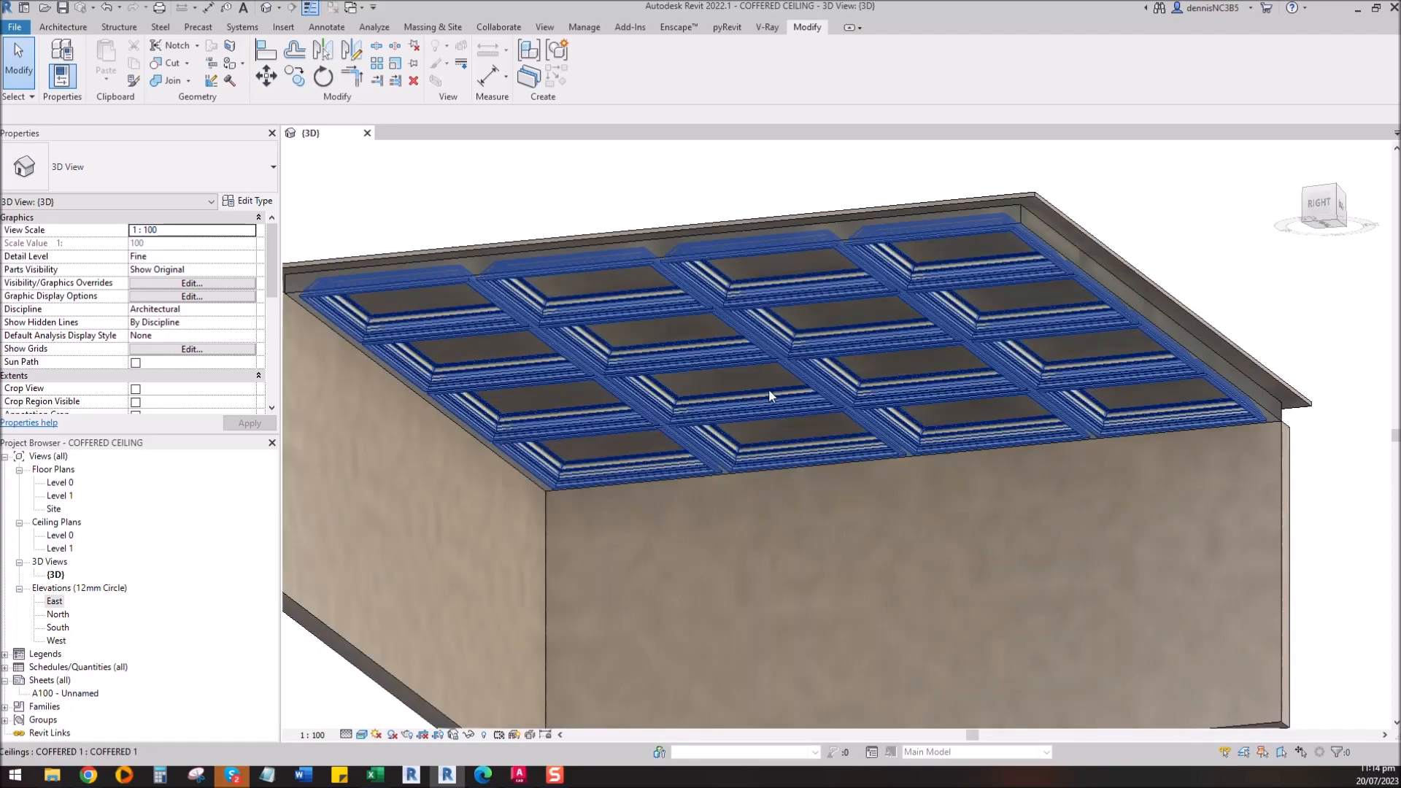
Step: Select the in-place ceiling grid that frames the coffers, at its edge along the wall
scroll(503, 442, up, 5)
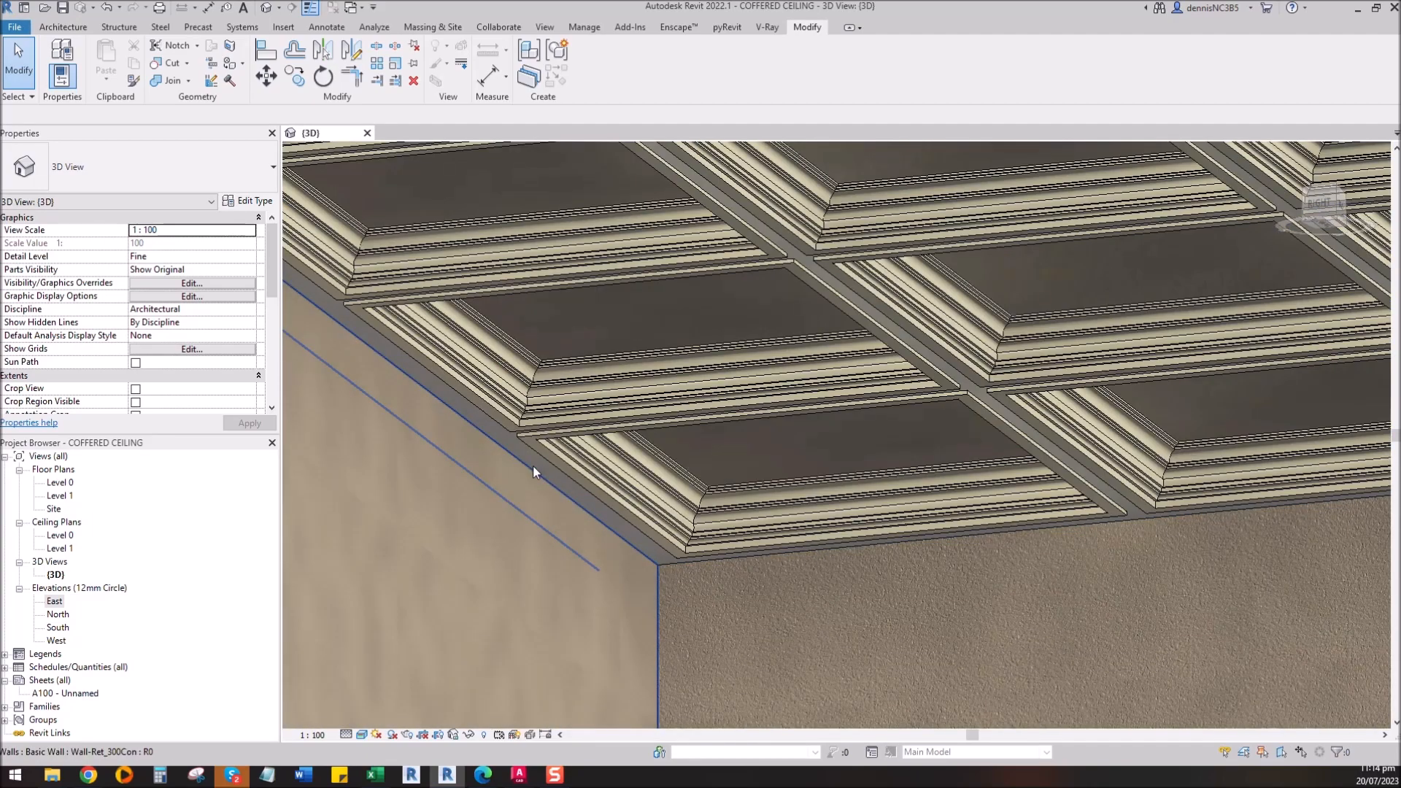
scroll(514, 413, up, 3)
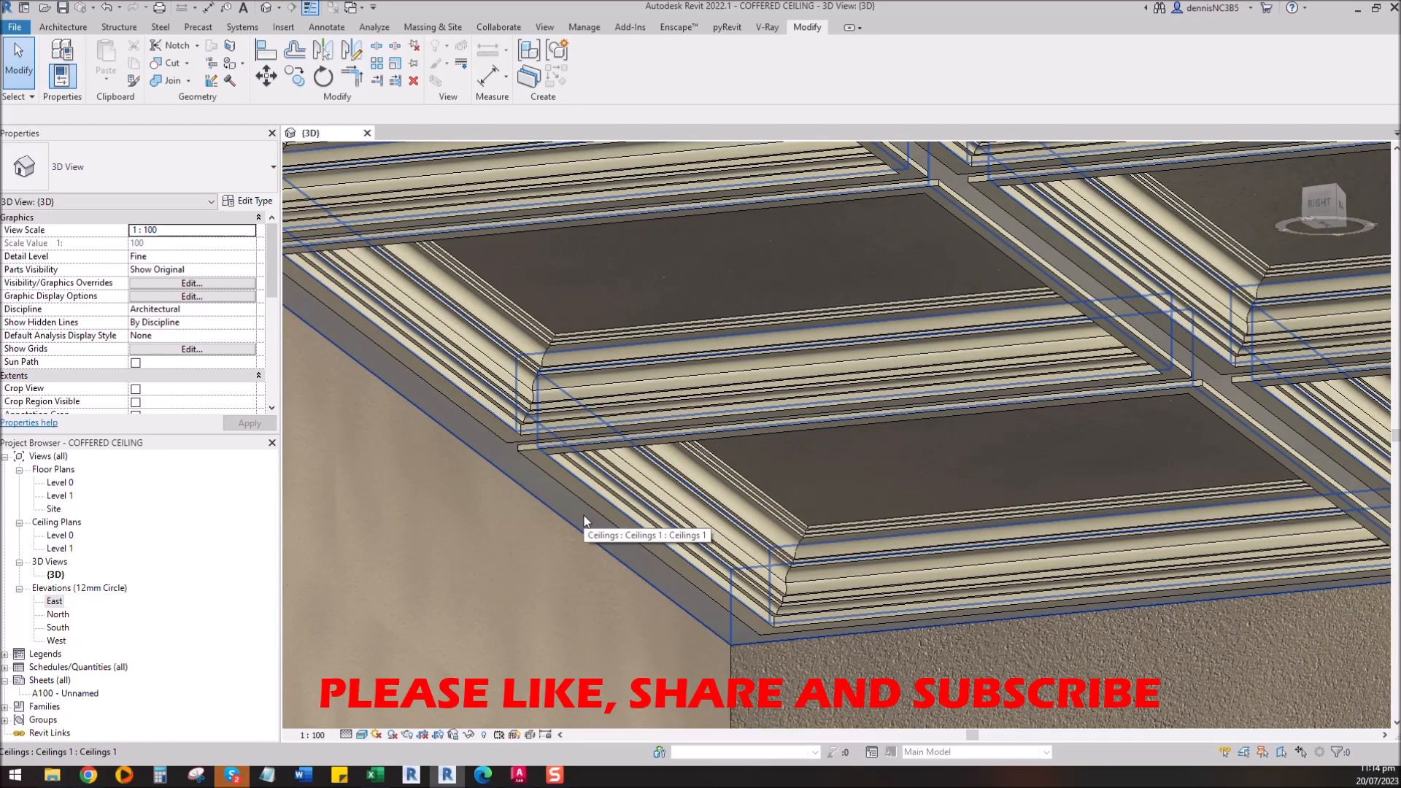
scroll(584, 518, down, 4)
scroll(584, 518, up, 2)
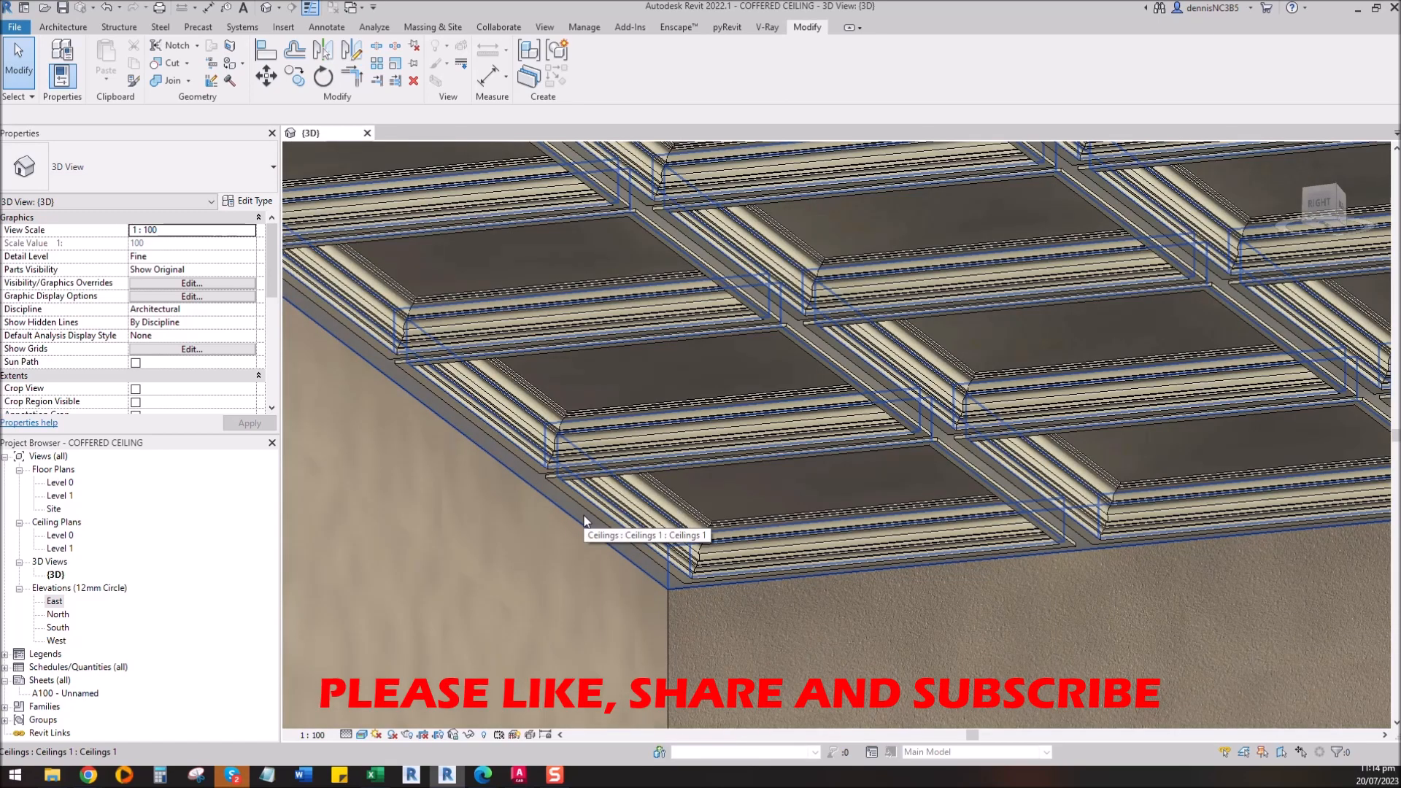
click(583, 515)
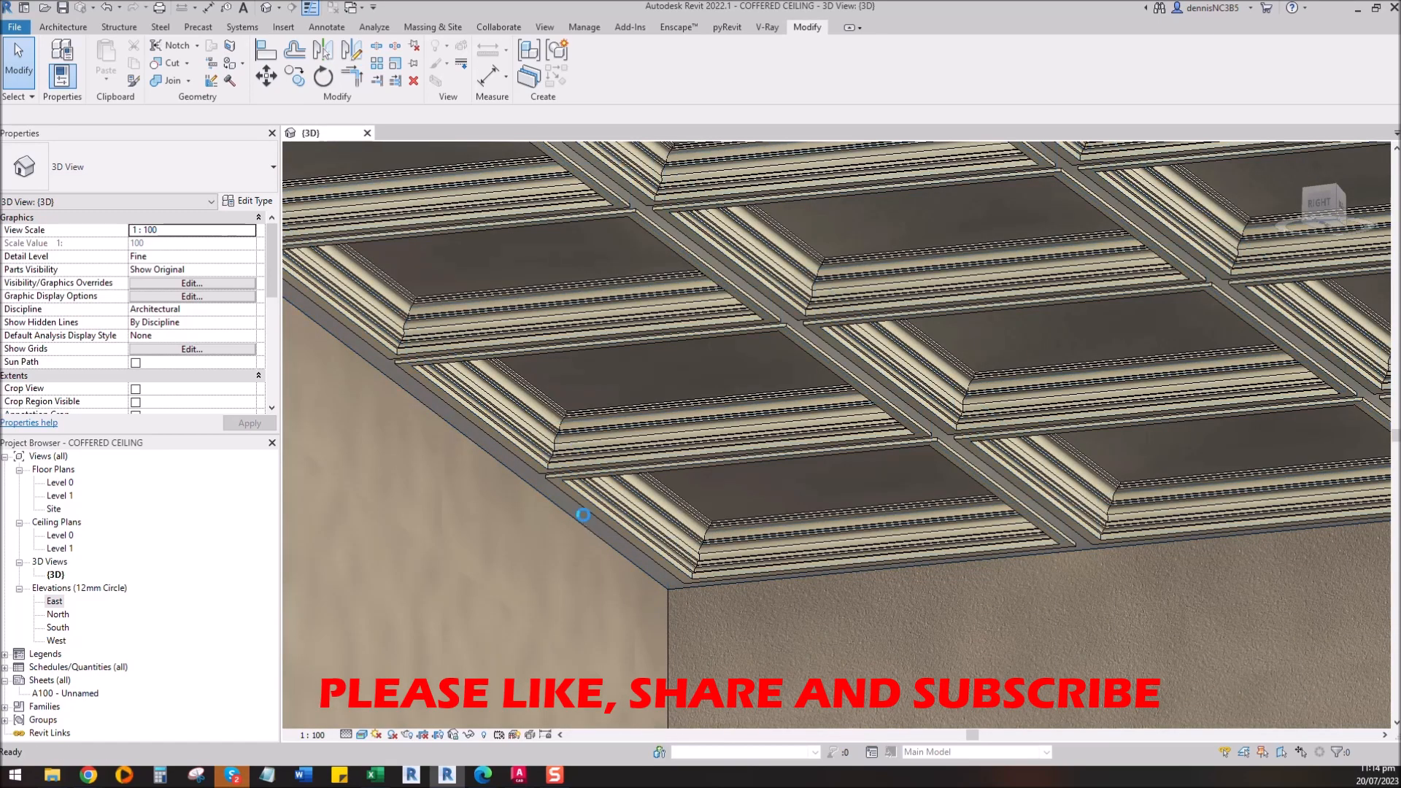